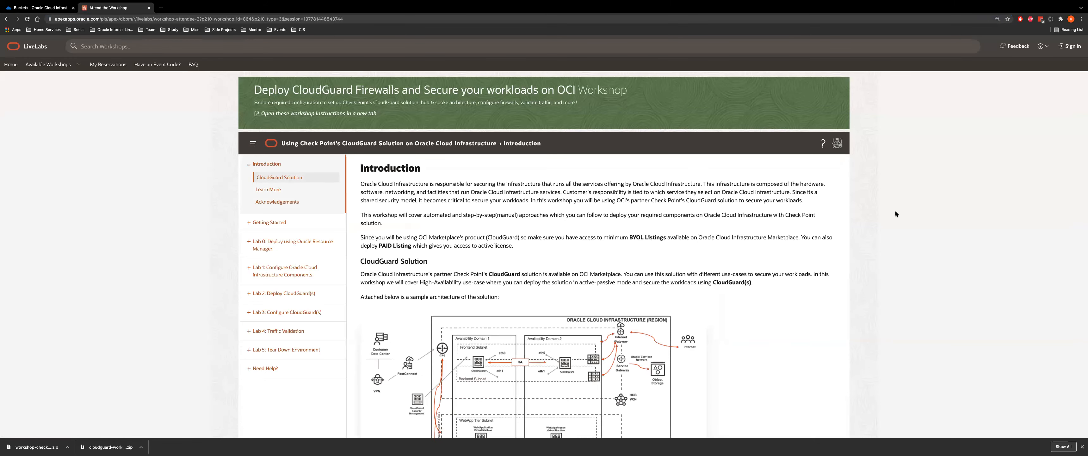
# Review the BYOL Marketplace paragraph and open the architecture diagram full size in its own tab
pyautogui.scroll(-2, 739, 250)
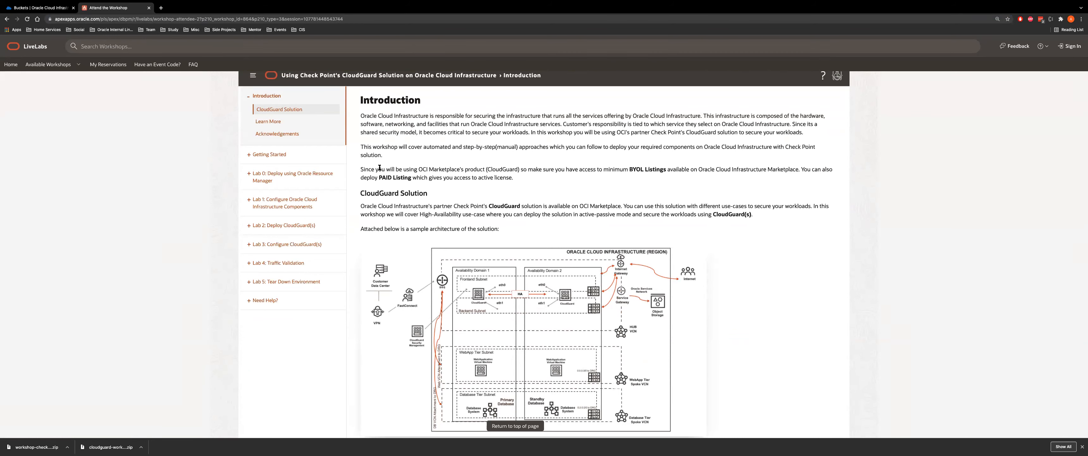
pyautogui.moveTo(650, 165); pyautogui.dragTo(670, 177)
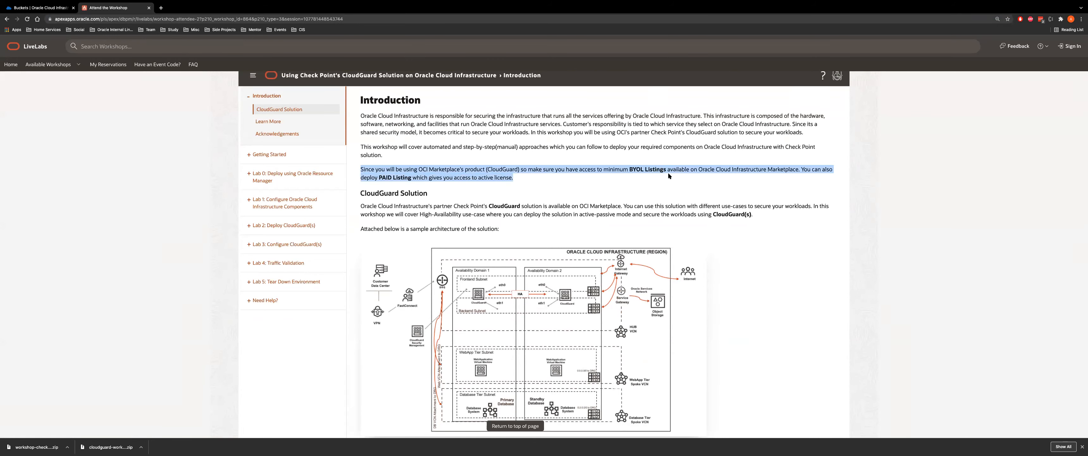
pyautogui.click(530, 168)
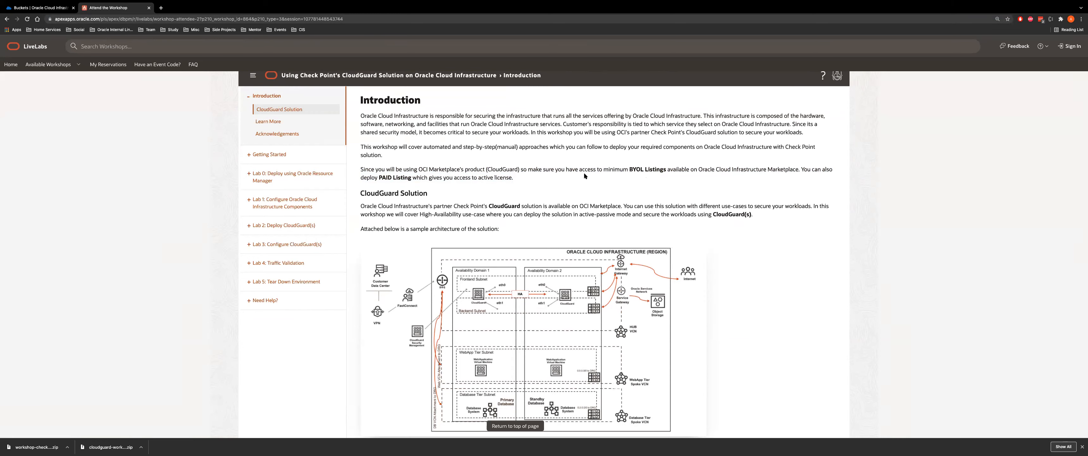
pyautogui.scroll(-3, 557, 207)
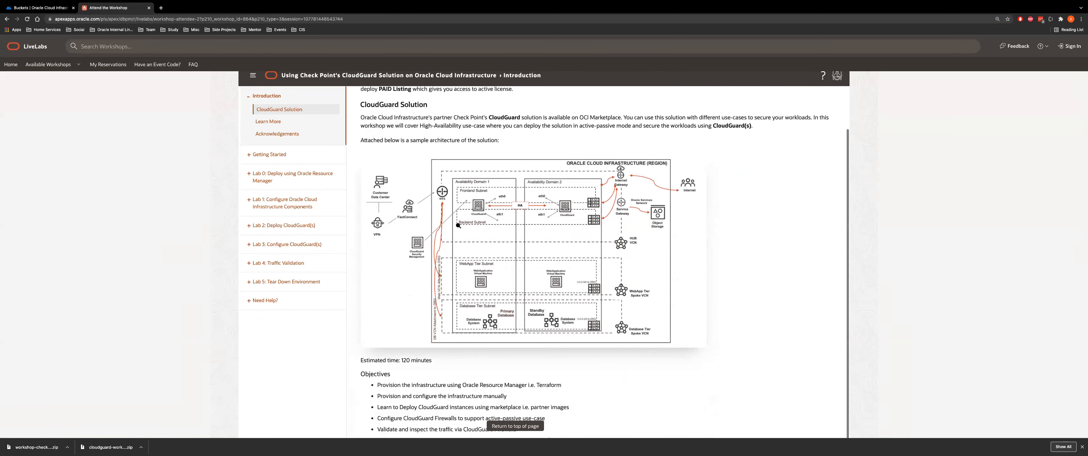
pyautogui.rightClick(507, 232)
pyautogui.click(517, 234)
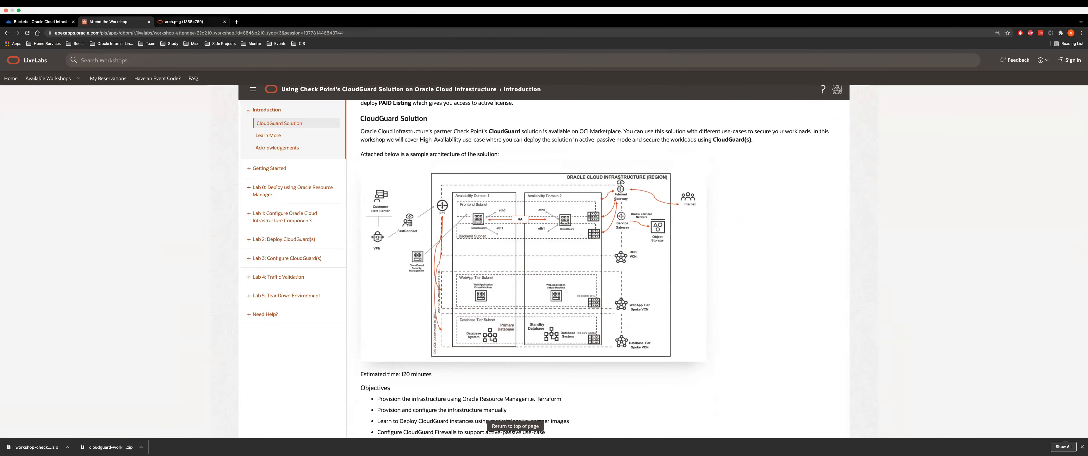
pyautogui.click(190, 21)
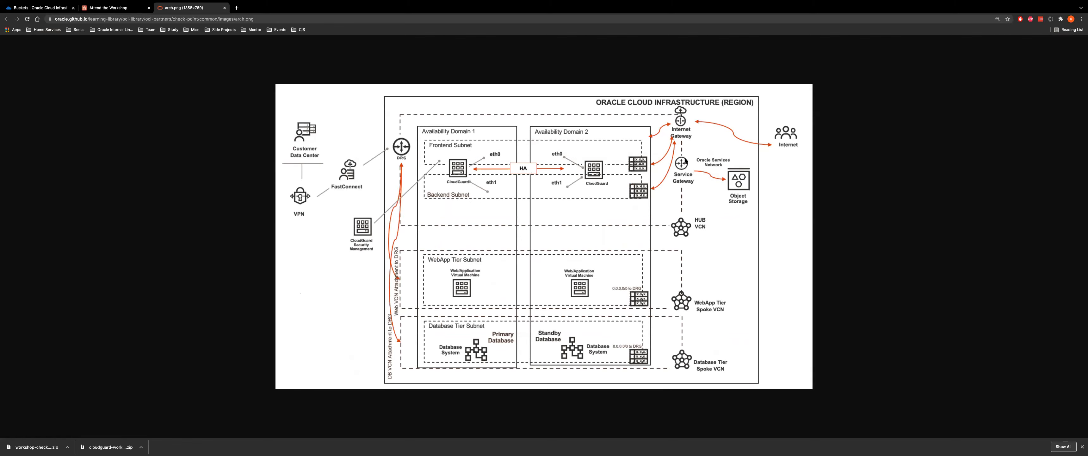
# Return to the workshop instructions and advance to the Get Started lab
pyautogui.click(103, 8)
pyautogui.scroll(-6, 447, 163)
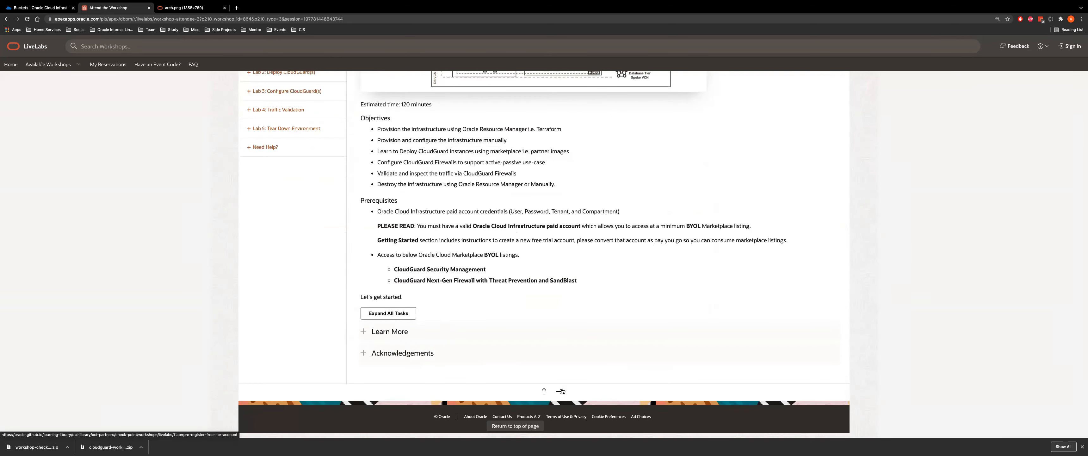
pyautogui.click(560, 391)
# Highlight the Get Started heading and expand Task 1: Create Your Free Trial Account
pyautogui.scroll(3, 884, 172)
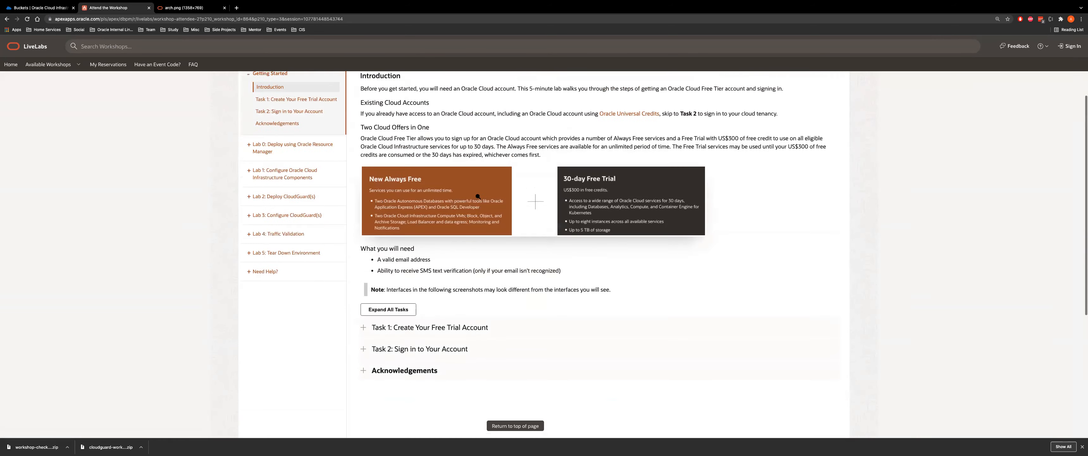
pyautogui.scroll(1, 469, 132)
pyautogui.scroll(1, 363, 156)
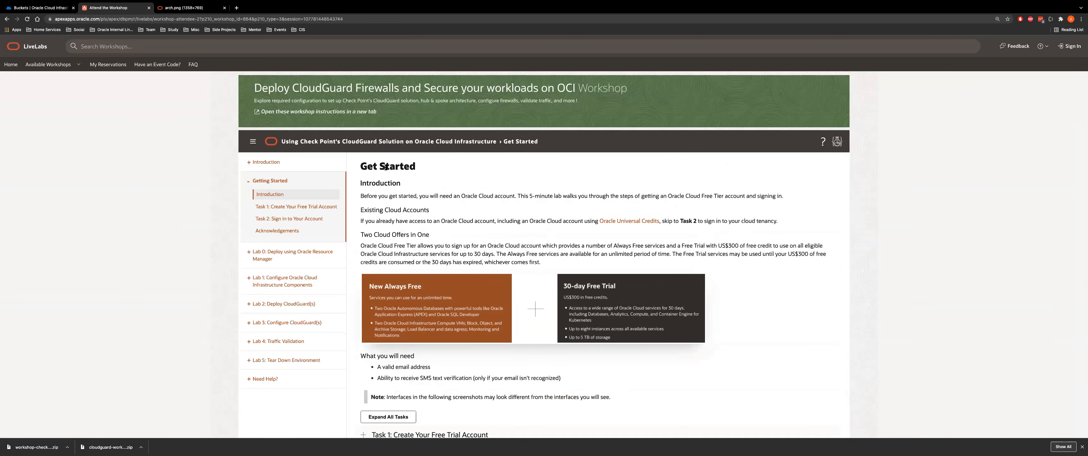
pyautogui.moveTo(360, 164); pyautogui.dragTo(474, 172)
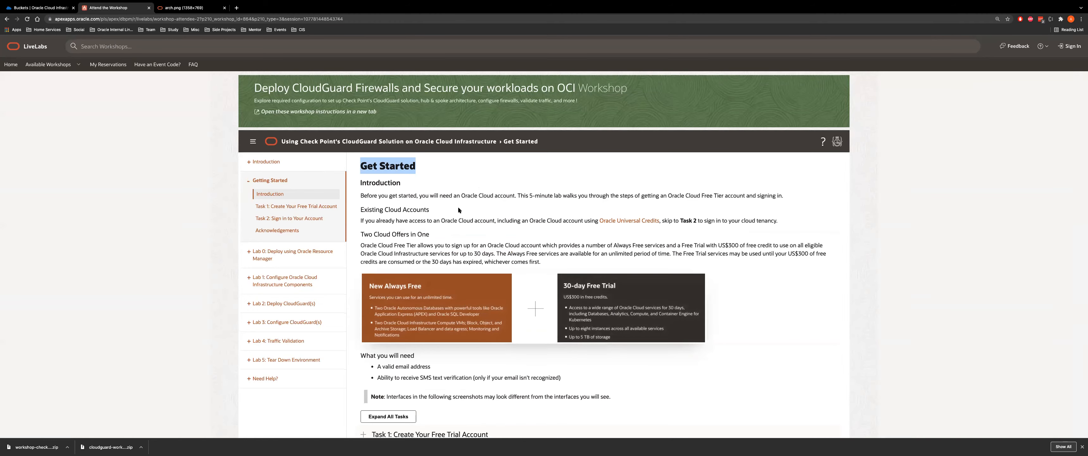
pyautogui.scroll(-6, 421, 263)
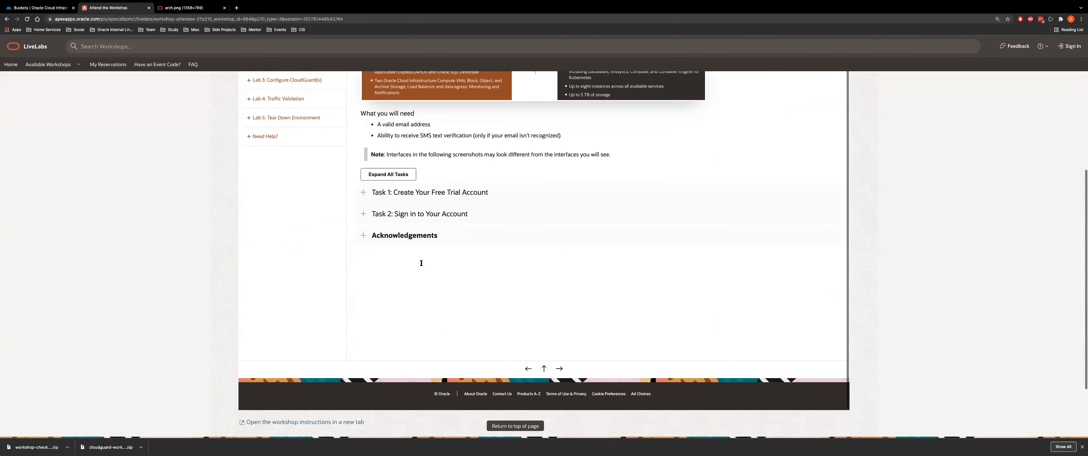
pyautogui.click(455, 192)
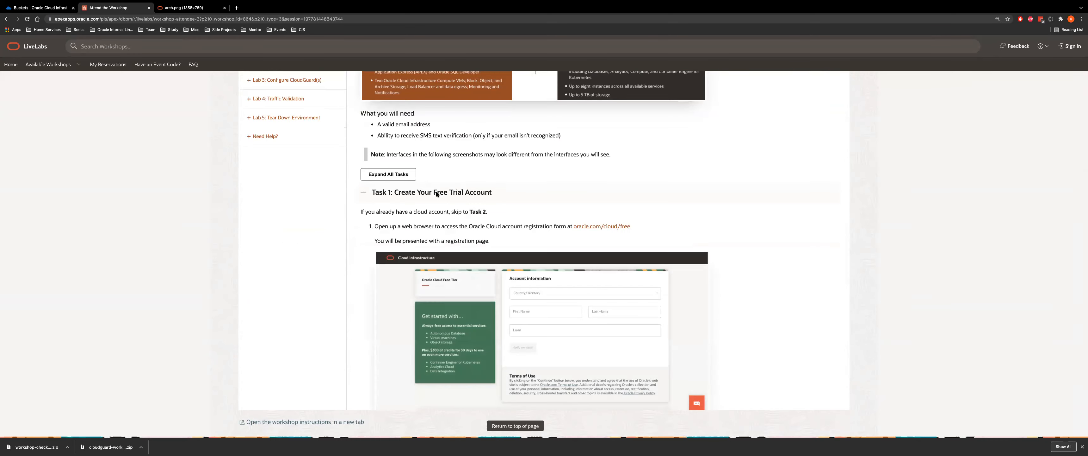
pyautogui.scroll(-1, 530, 280)
pyautogui.scroll(-20, 530, 281)
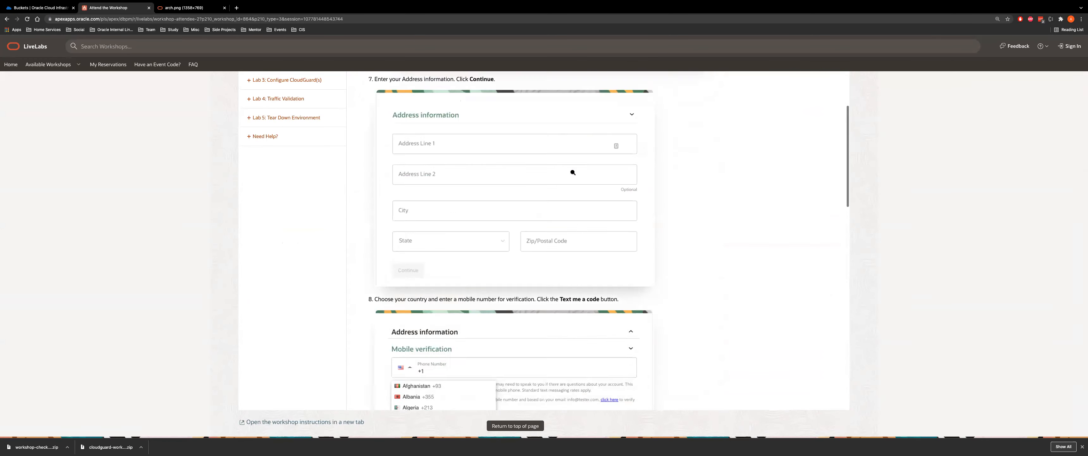
pyautogui.scroll(-15, 573, 172)
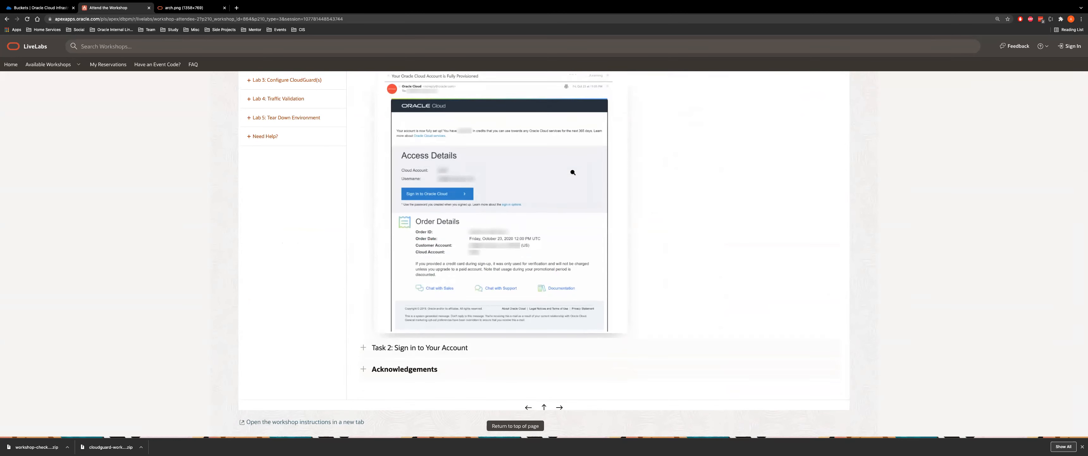
# Expand Task 2: Sign in to Your Account, read it, and advance to Lab 0
pyautogui.click(455, 345)
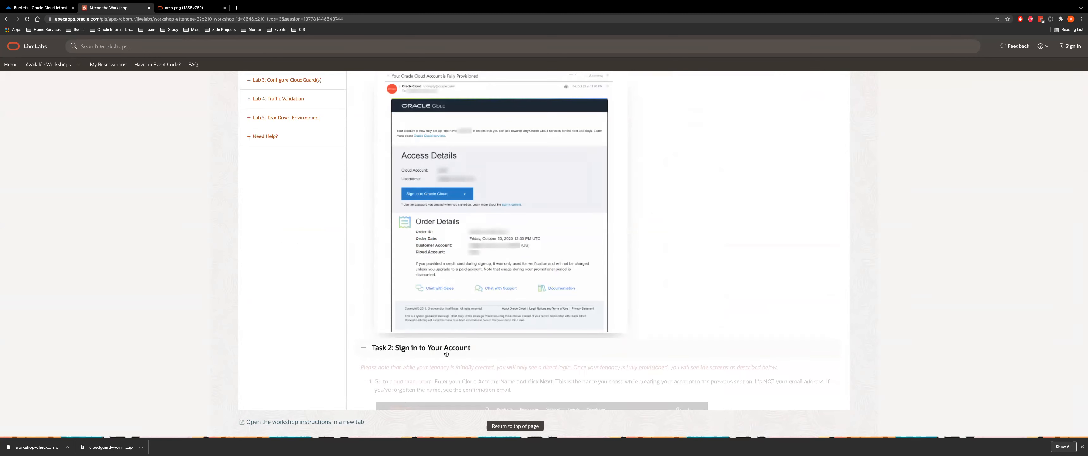
pyautogui.scroll(-10, 455, 344)
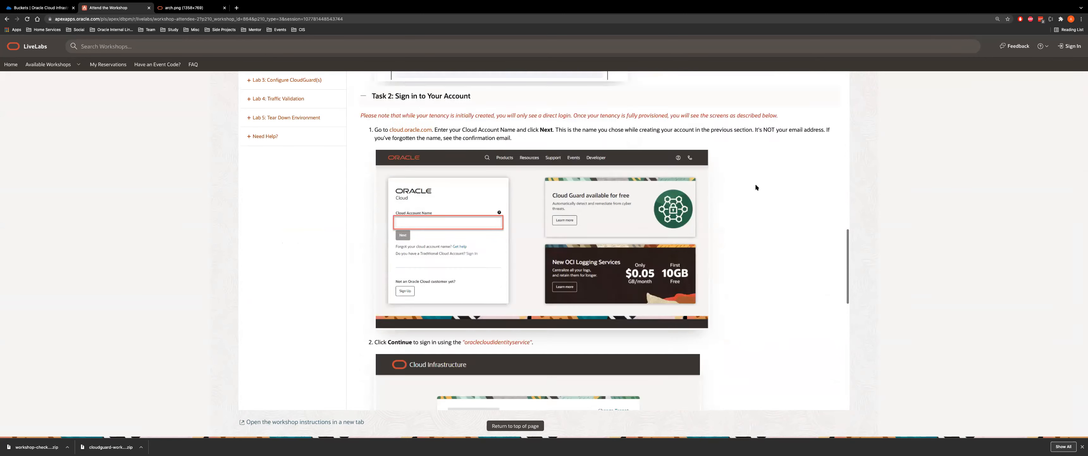
pyautogui.scroll(-8, 731, 200)
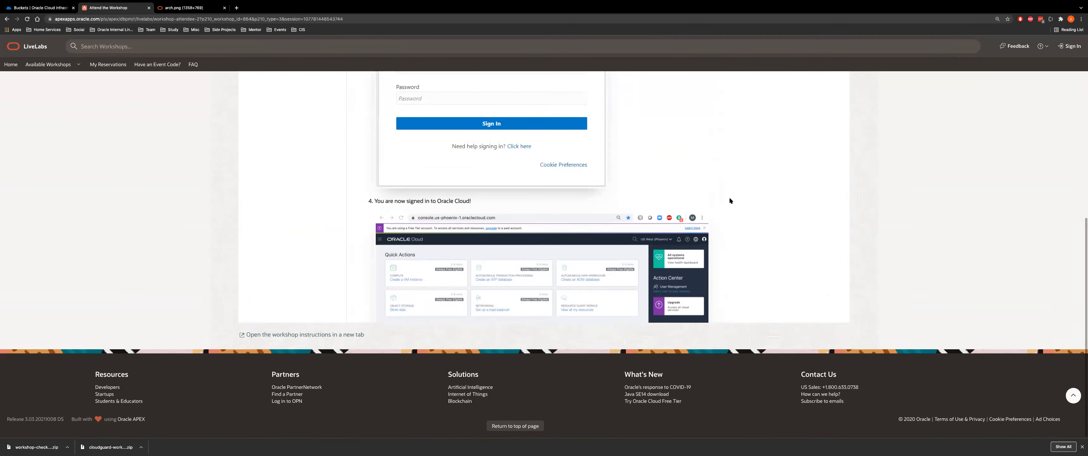
pyautogui.scroll(-4, 731, 200)
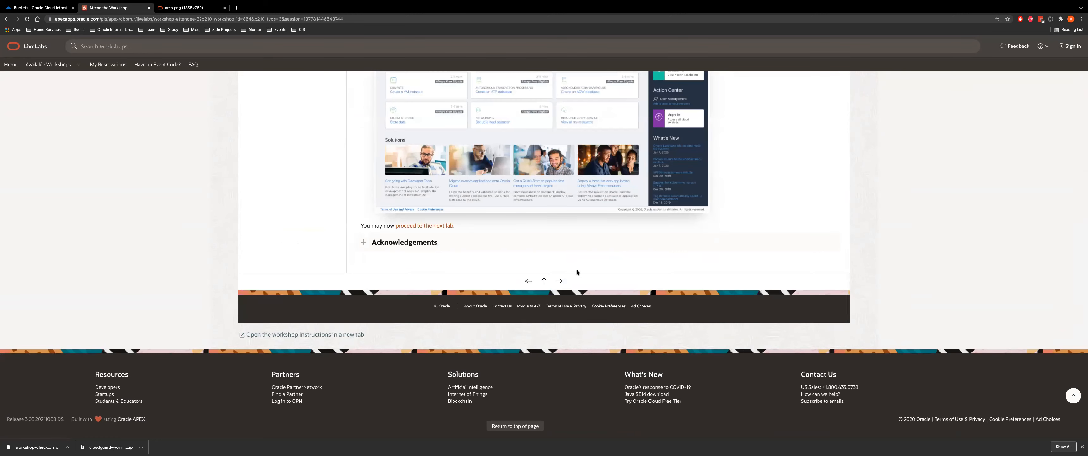
pyautogui.click(559, 282)
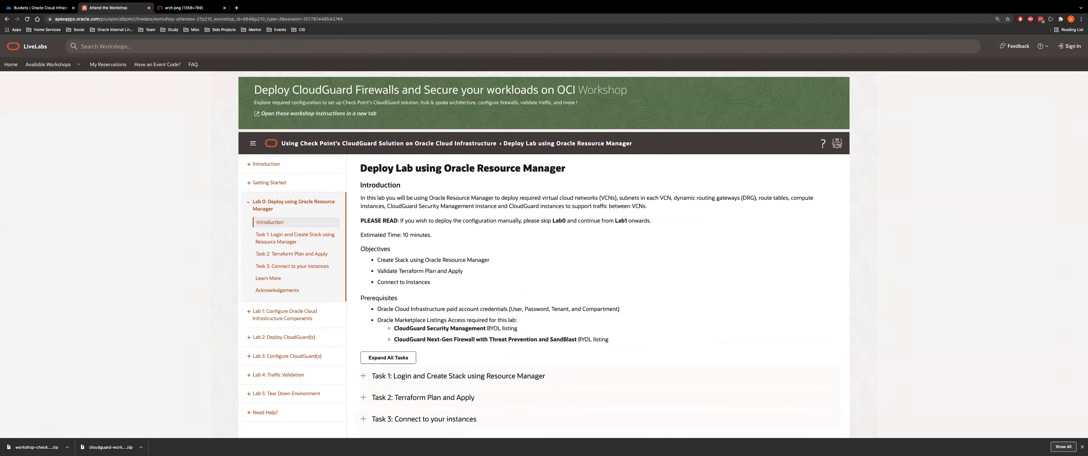
# Glance at the diagram tab, then highlight Lab 0's CloudGuard Security Management BYOL prerequisite
pyautogui.click(186, 7)
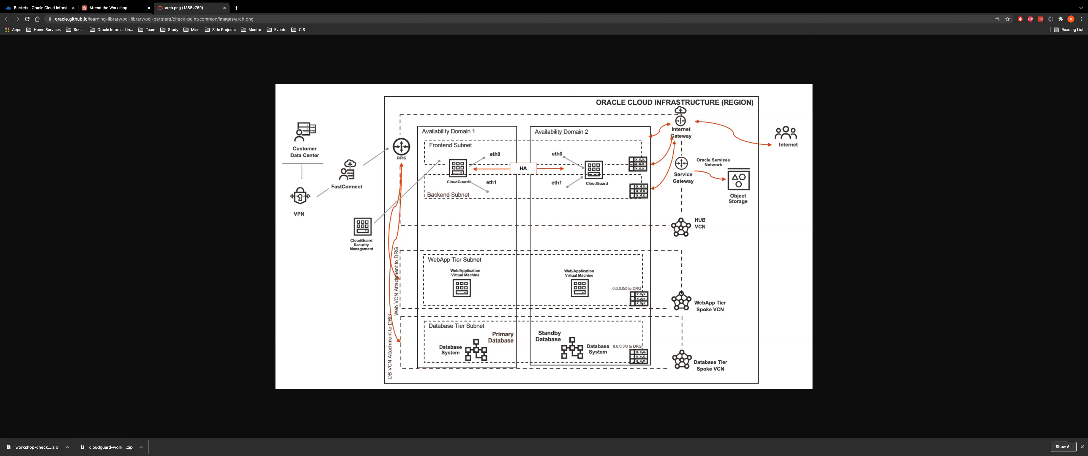
pyautogui.click(126, 6)
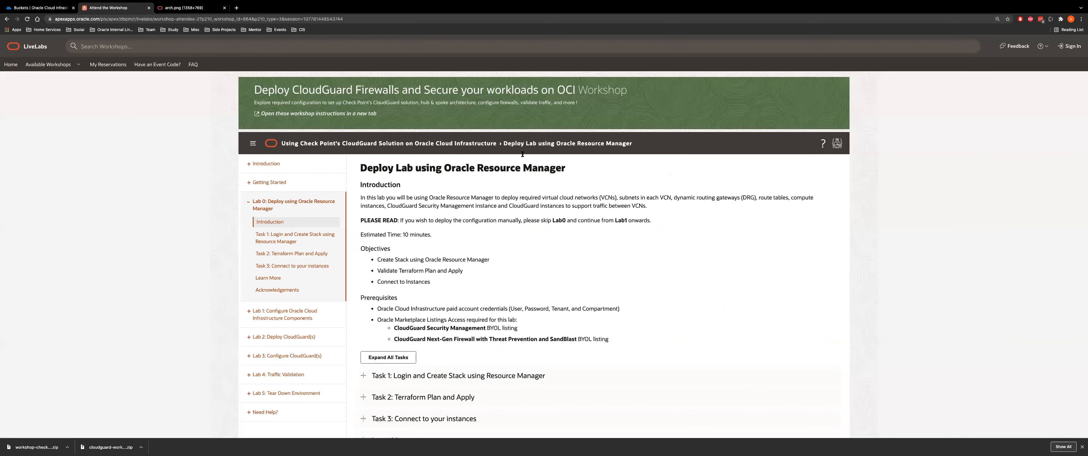
pyautogui.scroll(-2, 394, 279)
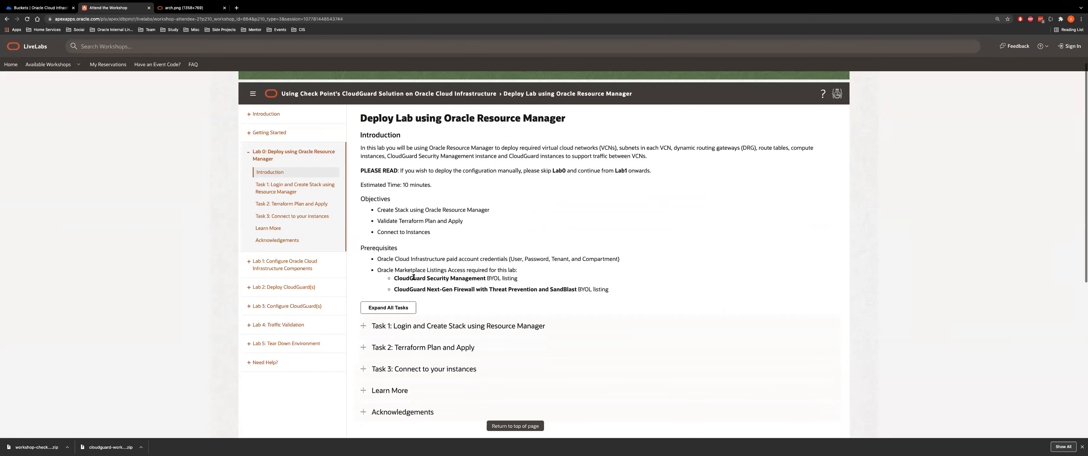
pyautogui.moveTo(395, 278); pyautogui.dragTo(519, 279)
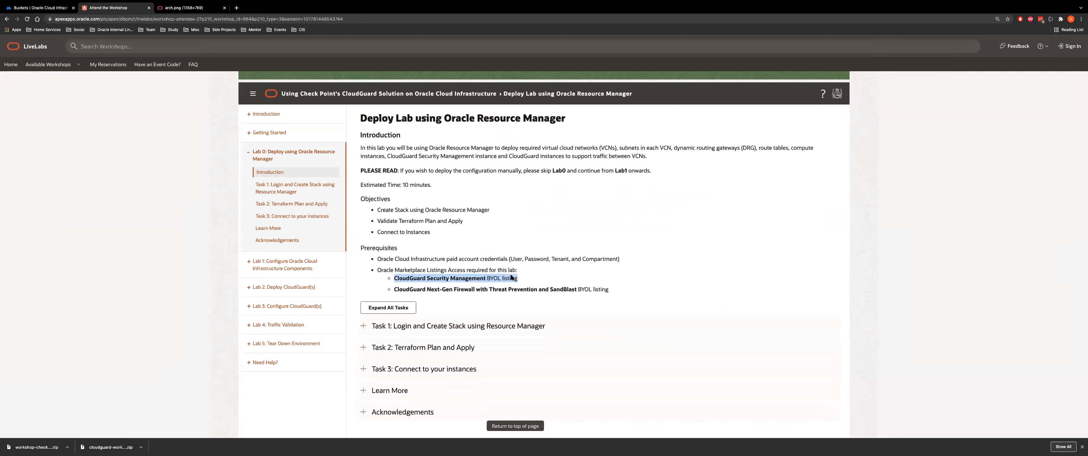
pyautogui.click(519, 283)
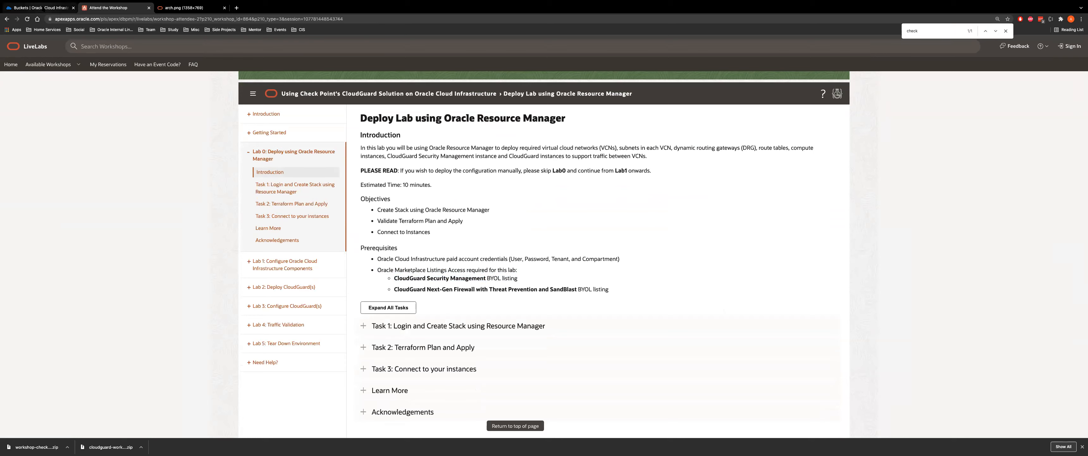
# Close the pre-authenticated request details in the OCI console and return to its home page
pyautogui.click(38, 7)
pyautogui.click(293, 175)
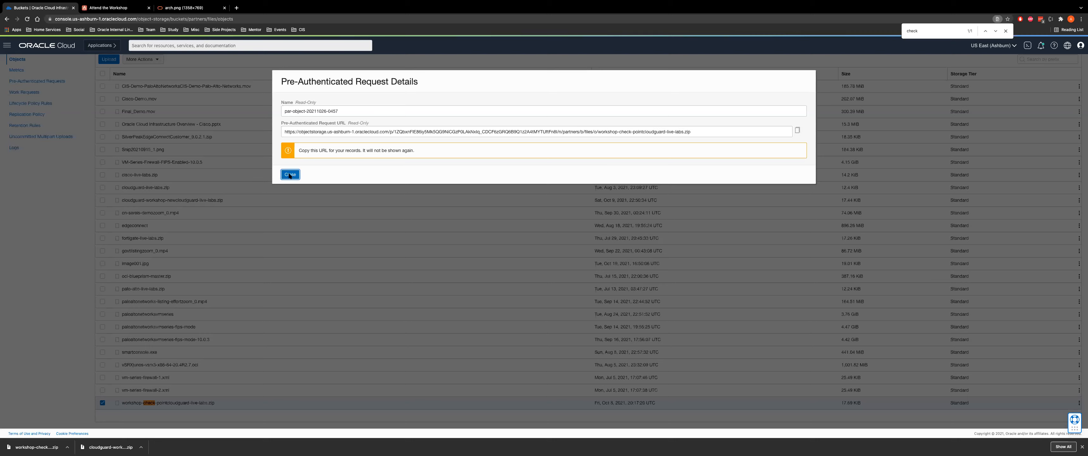
pyautogui.click(53, 47)
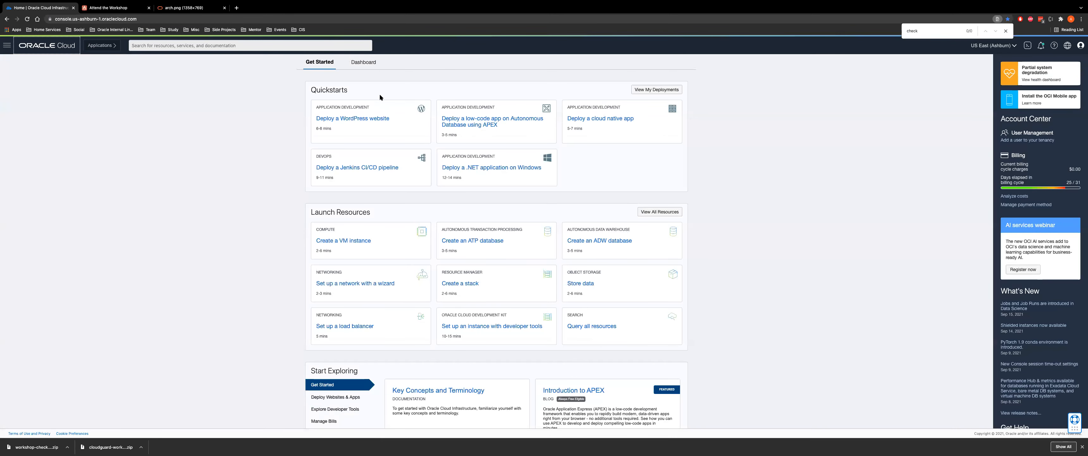
# Search the console for 'all' and open the Marketplace All Applications page
pyautogui.click(226, 44)
pyautogui.write('all')
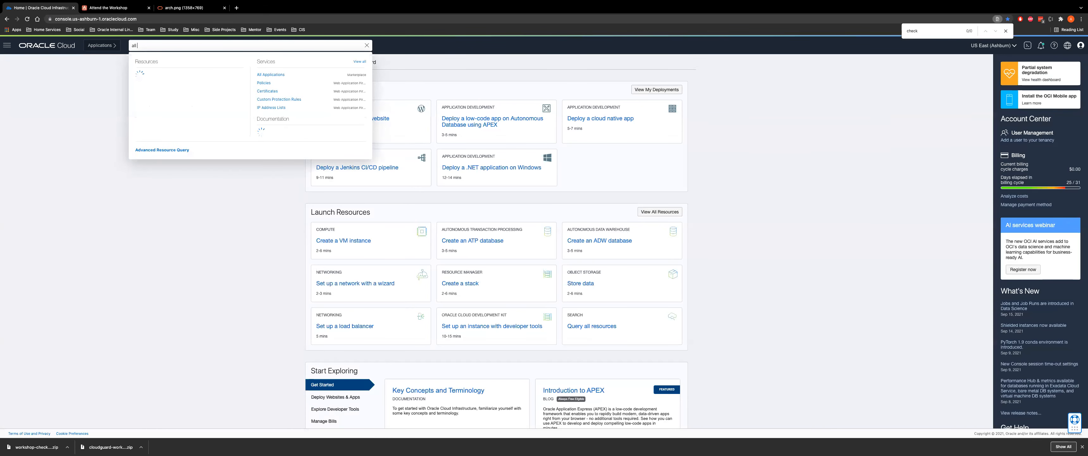
pyautogui.click(264, 74)
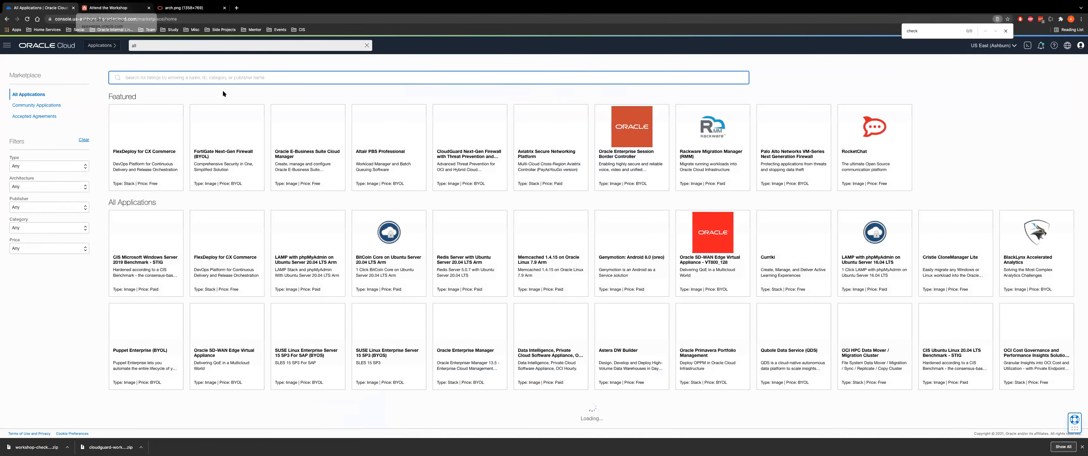
# Search the Marketplace for 'check', open the CloudGuard Next-Gen Firewall SandBlast BYOL listing, then return to the workshop
pyautogui.write('check point')
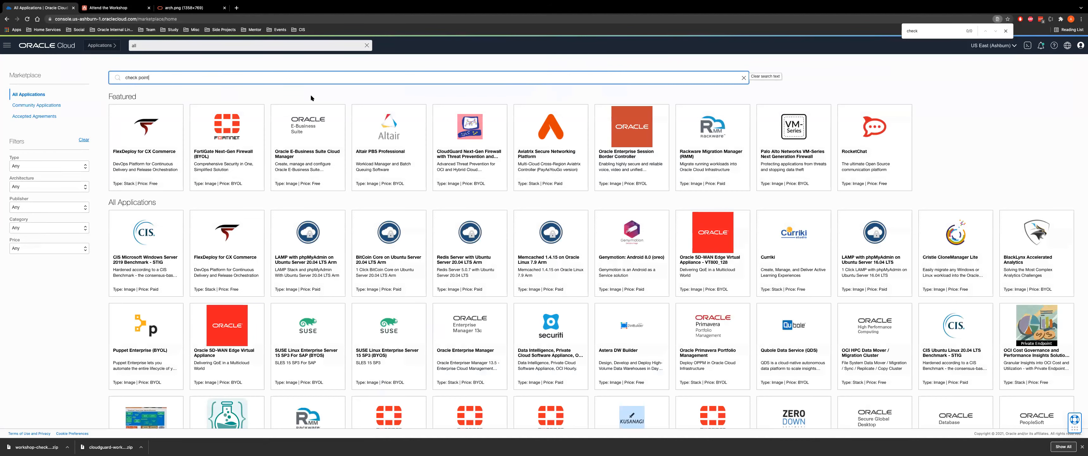
pyautogui.press('Return')
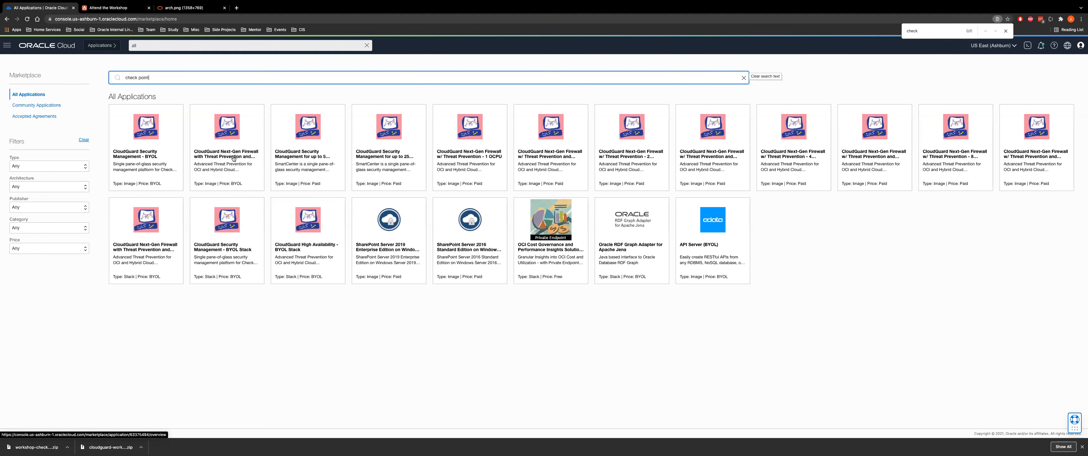
pyautogui.click(239, 166)
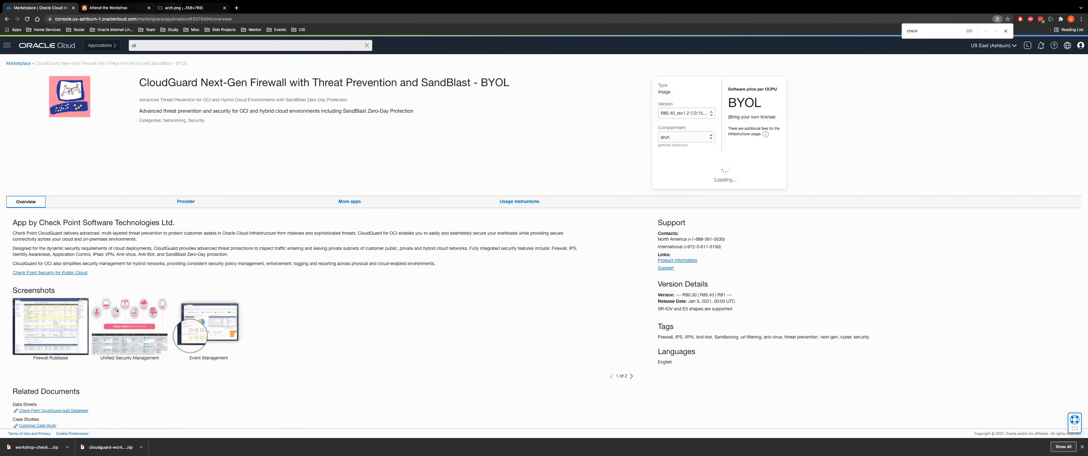
pyautogui.click(111, 8)
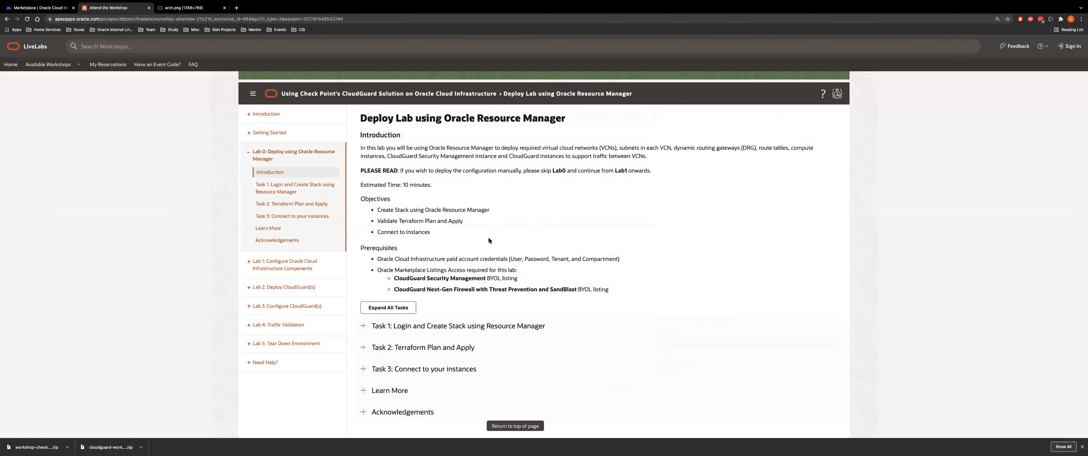
# Highlight the Lab 0 prerequisites, expand Task 1 and download cloudguard-live-labs.zip
pyautogui.moveTo(448, 260); pyautogui.dragTo(507, 260)
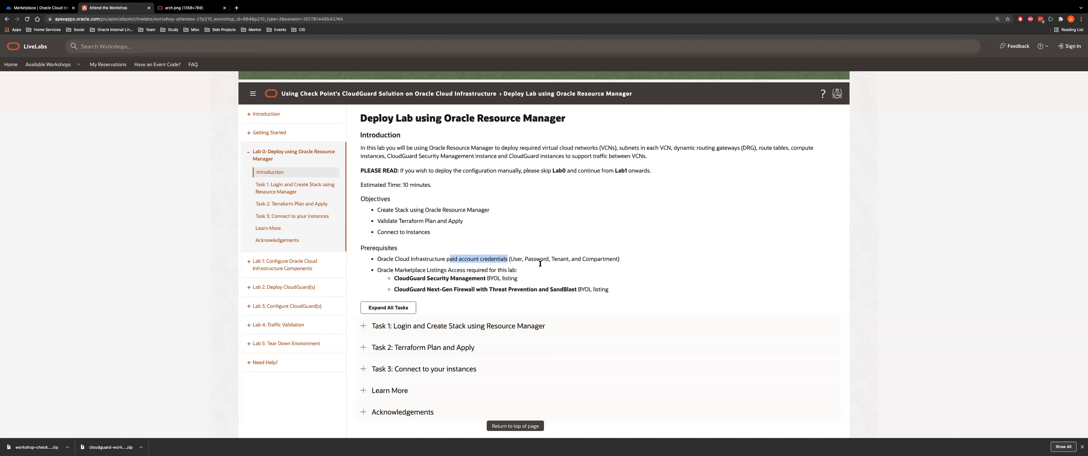
pyautogui.moveTo(611, 291); pyautogui.dragTo(382, 281)
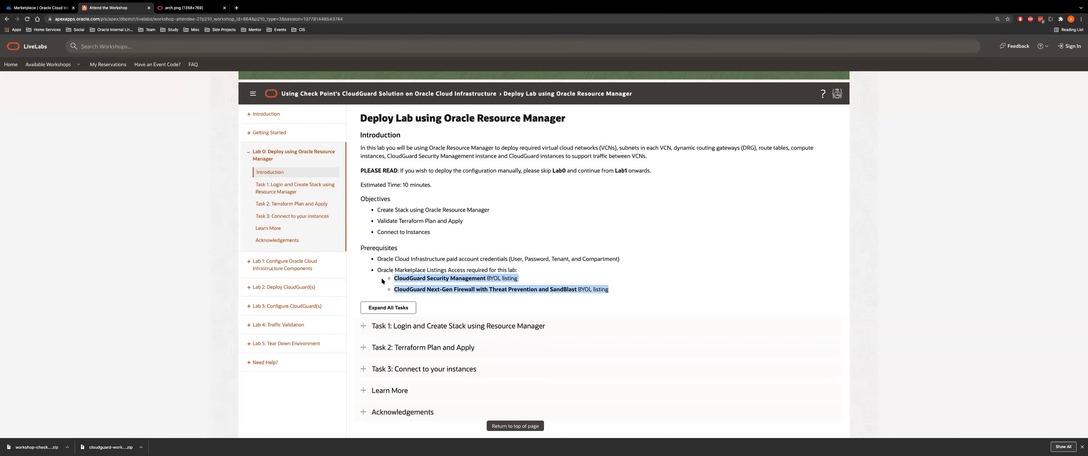
pyautogui.click(462, 329)
pyautogui.scroll(-3, 527, 157)
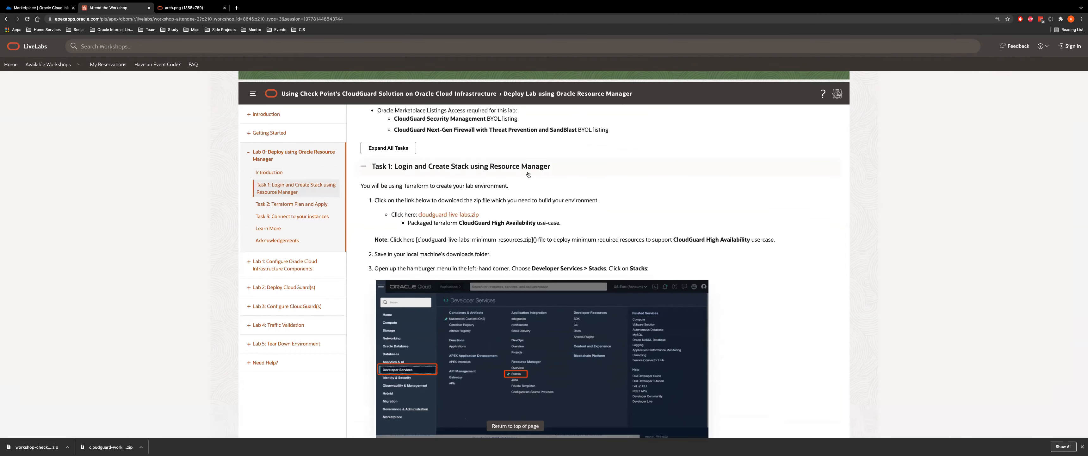
pyautogui.click(443, 215)
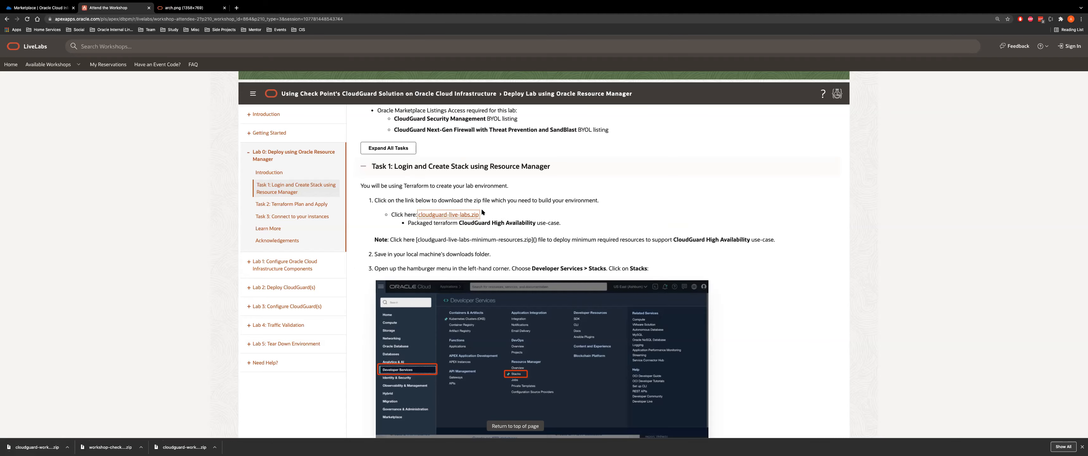
# Flip between the architecture diagram and workshop tabs, ending on the CloudGuard BYOL Marketplace listing
pyautogui.hotkey('ctrl', 'Tab')
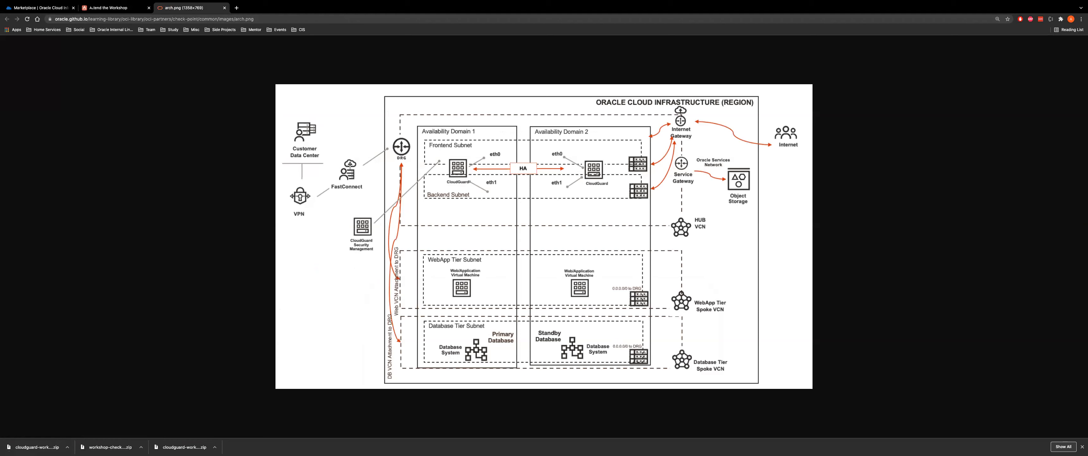
pyautogui.click(93, 7)
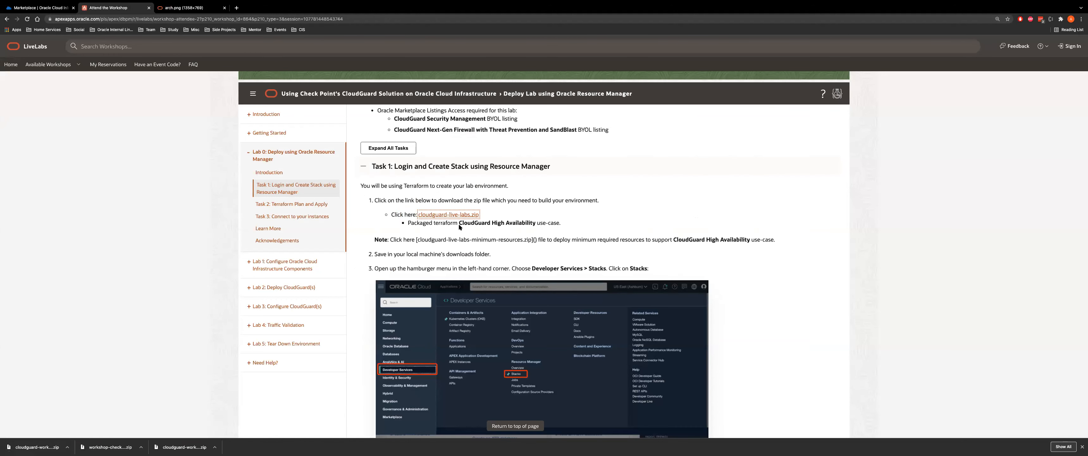
pyautogui.click(193, 7)
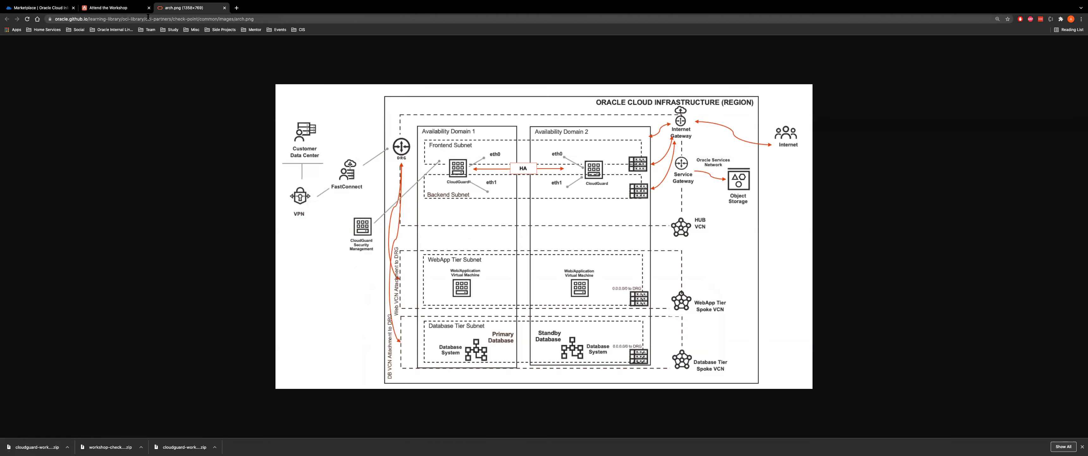
pyautogui.click(41, 7)
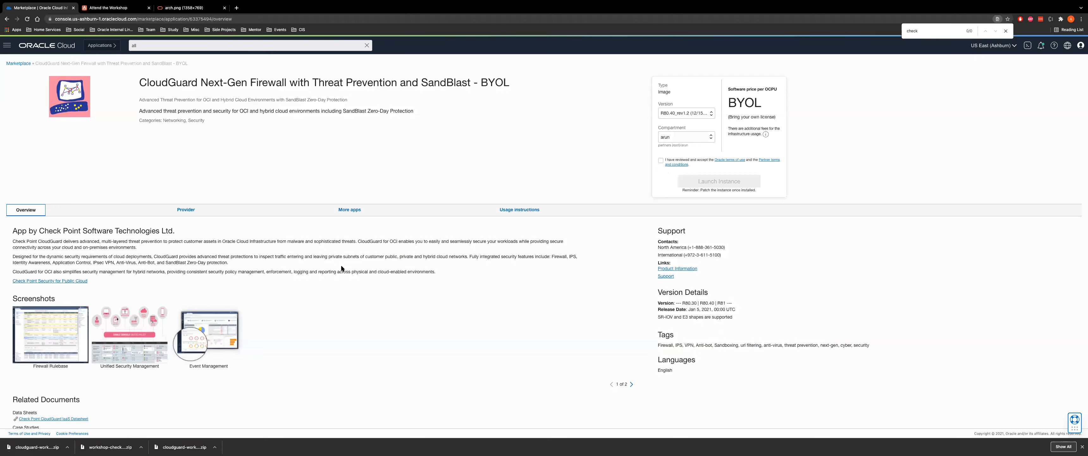
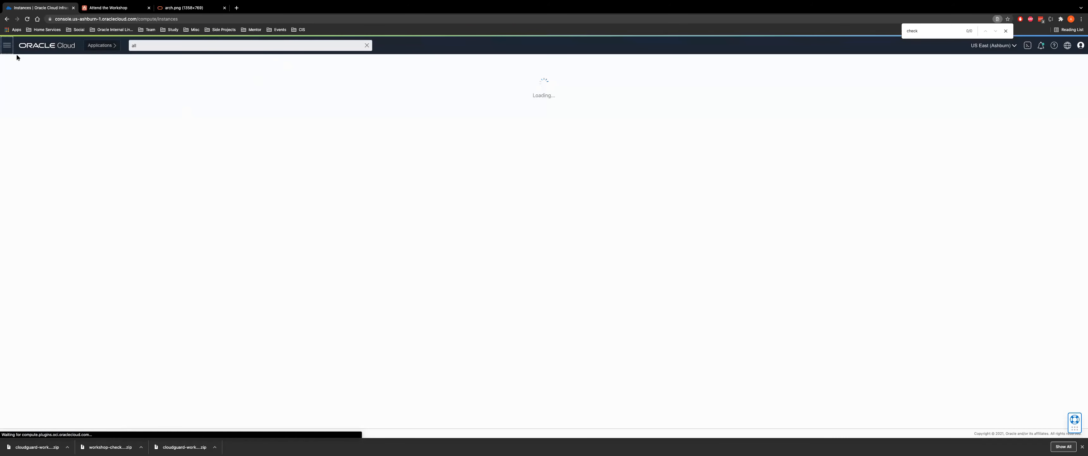
# Go to the Resource Manager stacks list and switch it to the Demo2 compartment
pyautogui.click(48, 214)
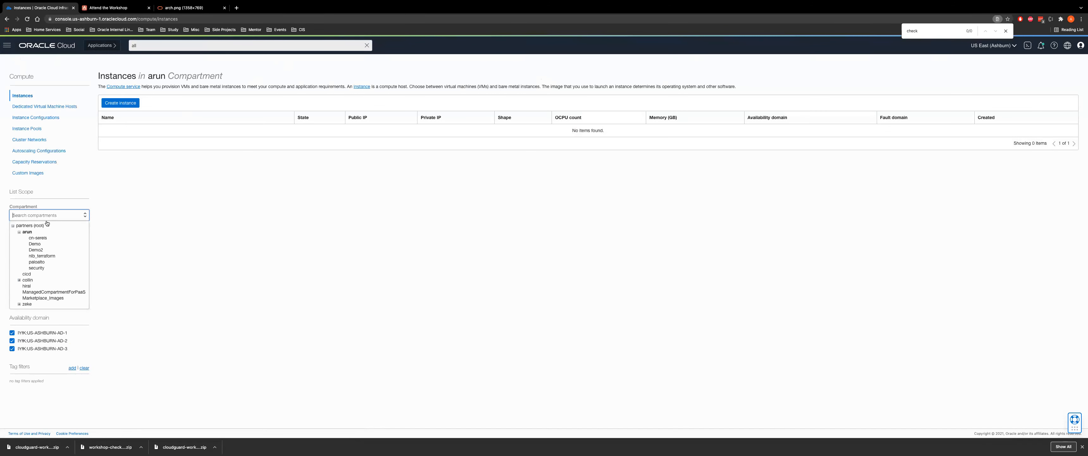
pyautogui.click(35, 243)
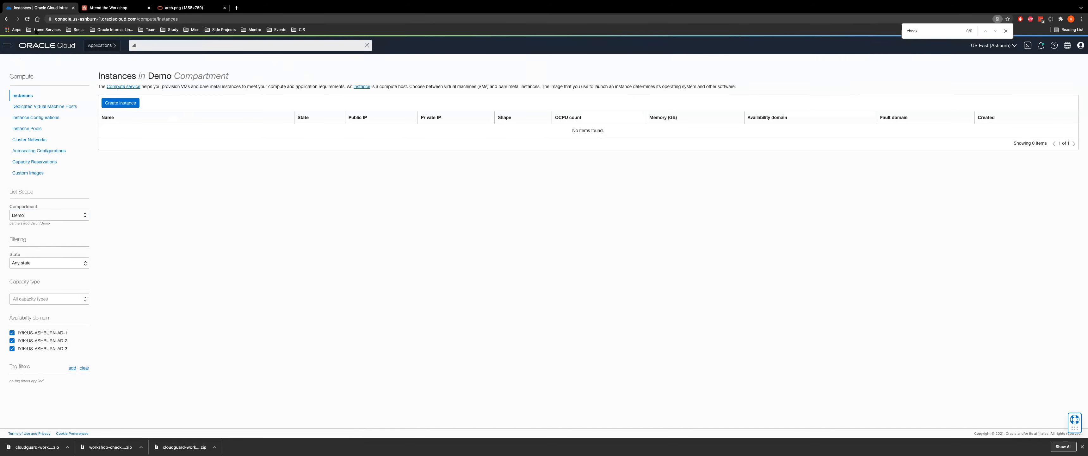
pyautogui.click(9, 45)
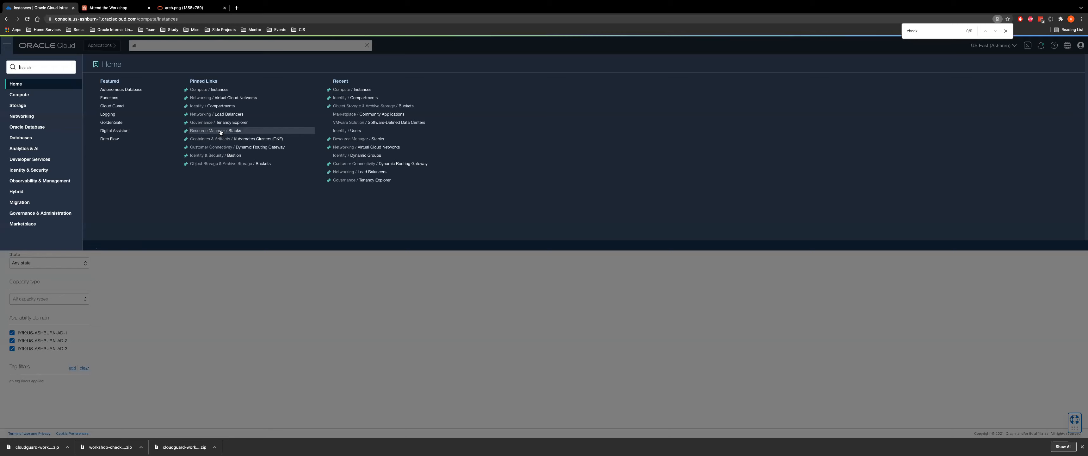
pyautogui.click(220, 133)
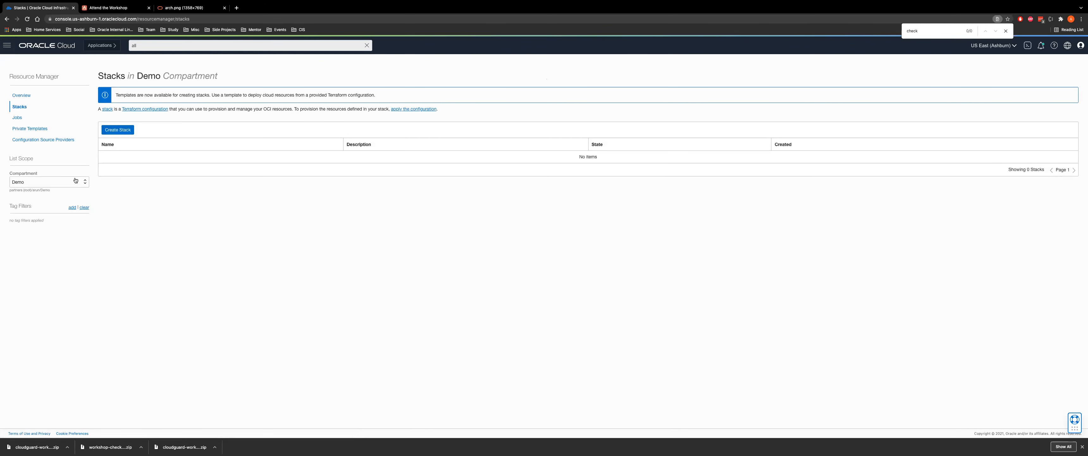
pyautogui.click(46, 181)
pyautogui.click(47, 213)
# Start a new stack from the uploaded workshop-check-pointcloudguard-live-labs.zip configuration
pyautogui.click(118, 129)
pyautogui.click(201, 191)
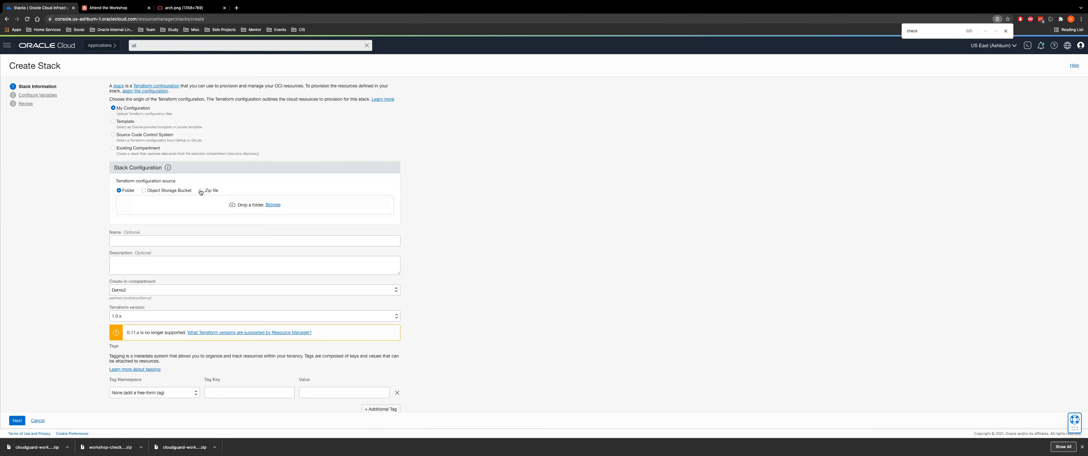
pyautogui.click(275, 205)
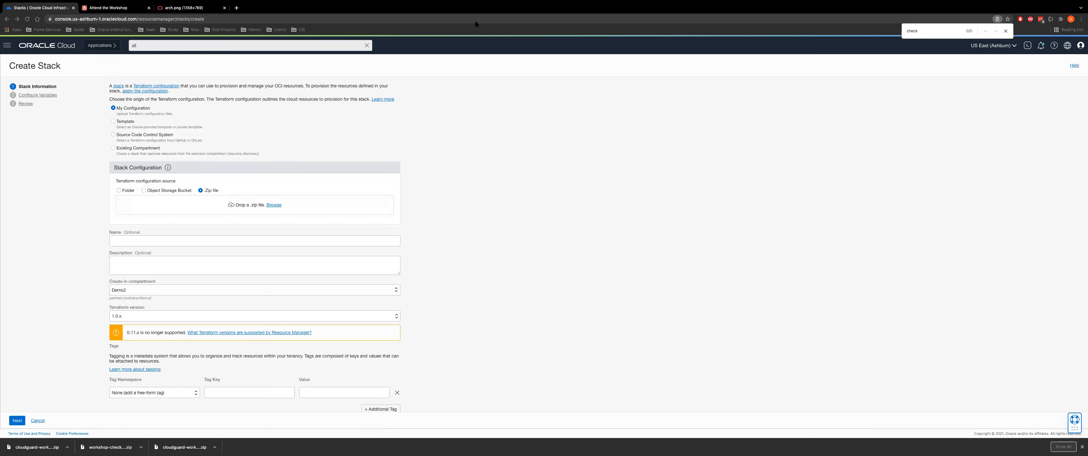
pyautogui.click(449, 35)
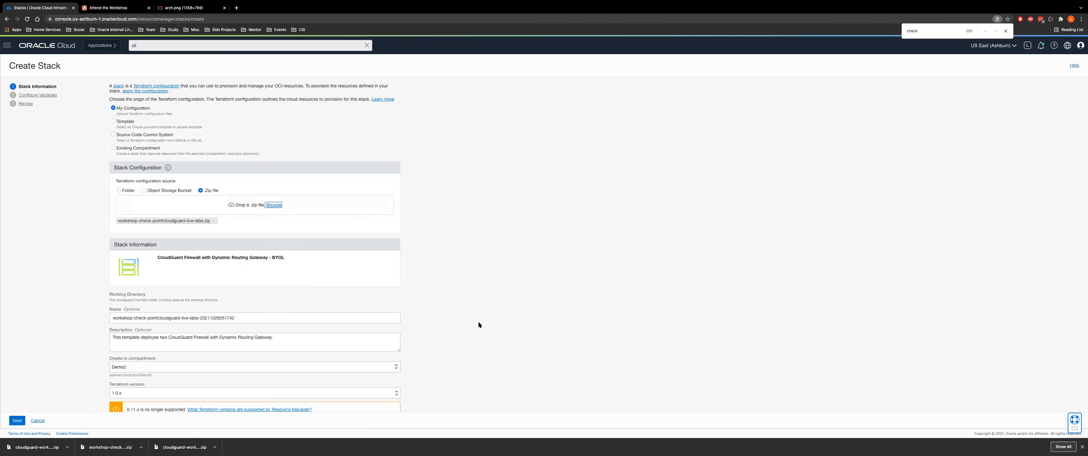
# Accept the auto-filled CloudGuard Firewall with Dynamic Routing Gateway - BYOL stack information and continue
pyautogui.scroll(-3, 477, 321)
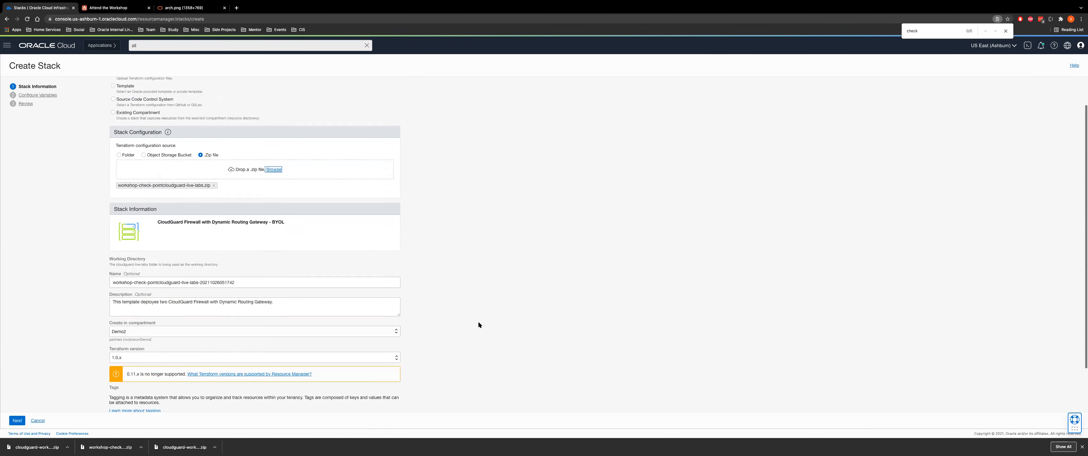
pyautogui.click(19, 419)
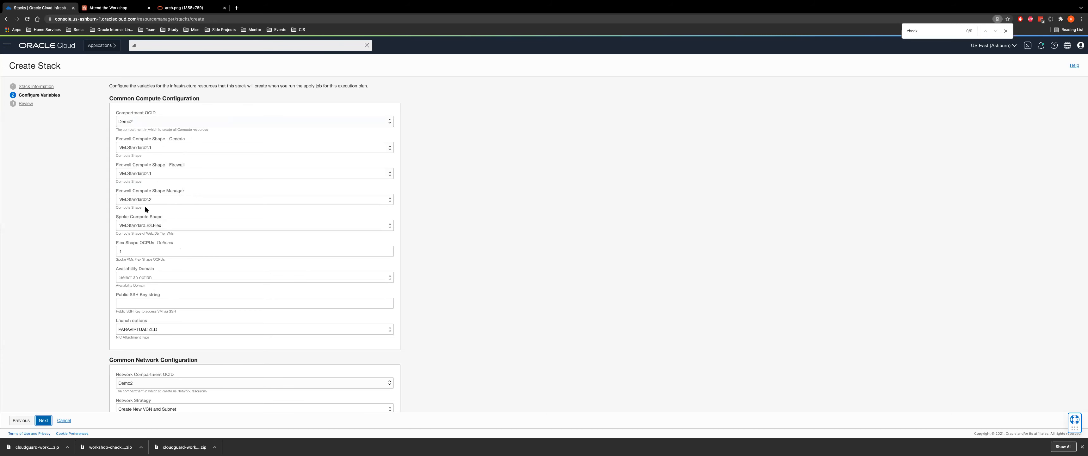
# Keep the spoke shape, choose availability domain US-ASHBURN-AD-1 and enter the saved public SSH key
pyautogui.click(152, 225)
pyautogui.scroll(-3, 159, 287)
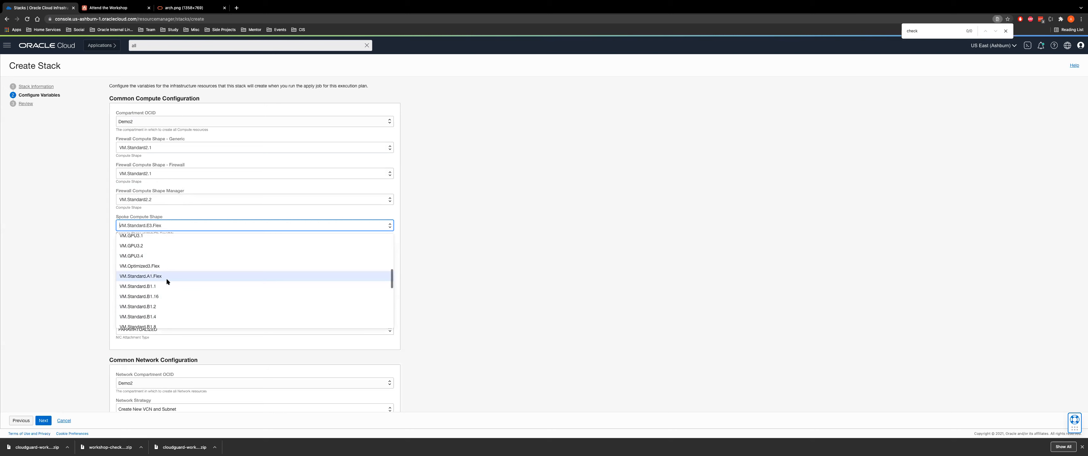
pyautogui.click(455, 246)
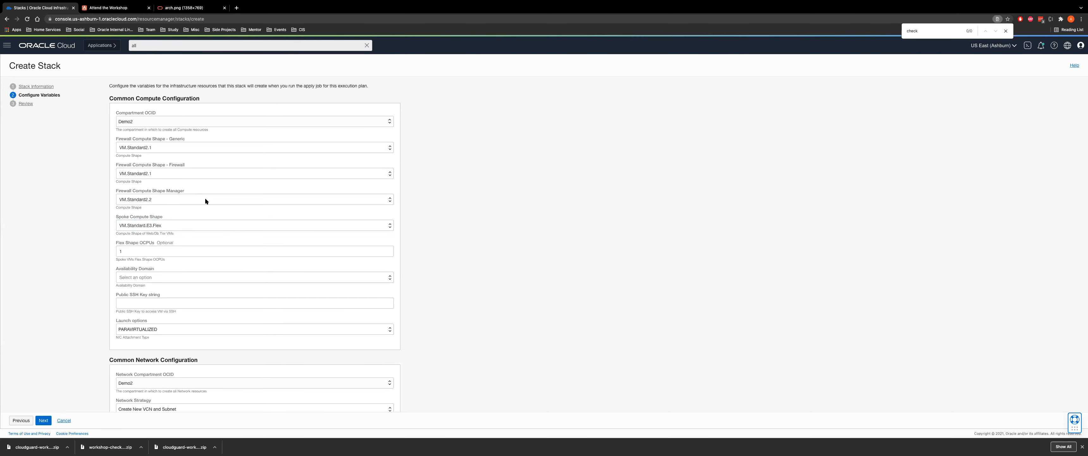
pyautogui.click(167, 278)
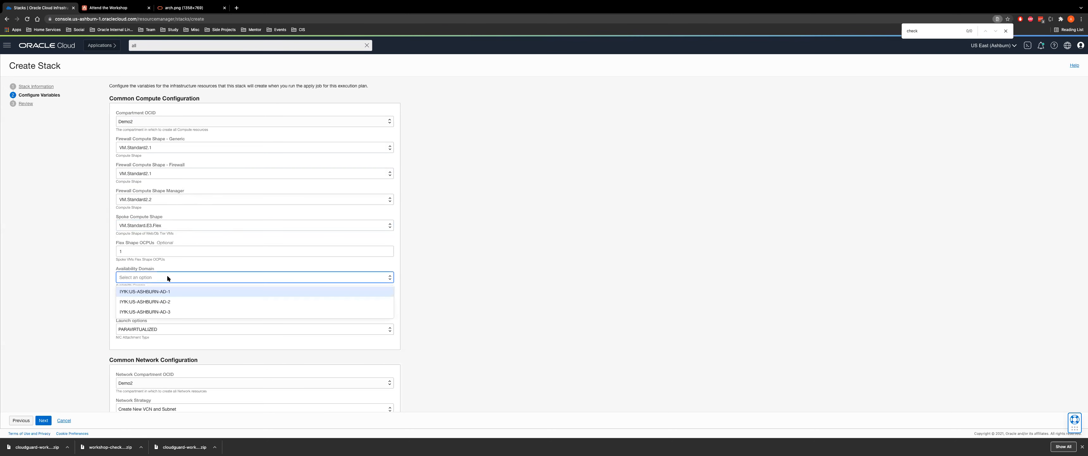
pyautogui.click(165, 292)
pyautogui.click(145, 304)
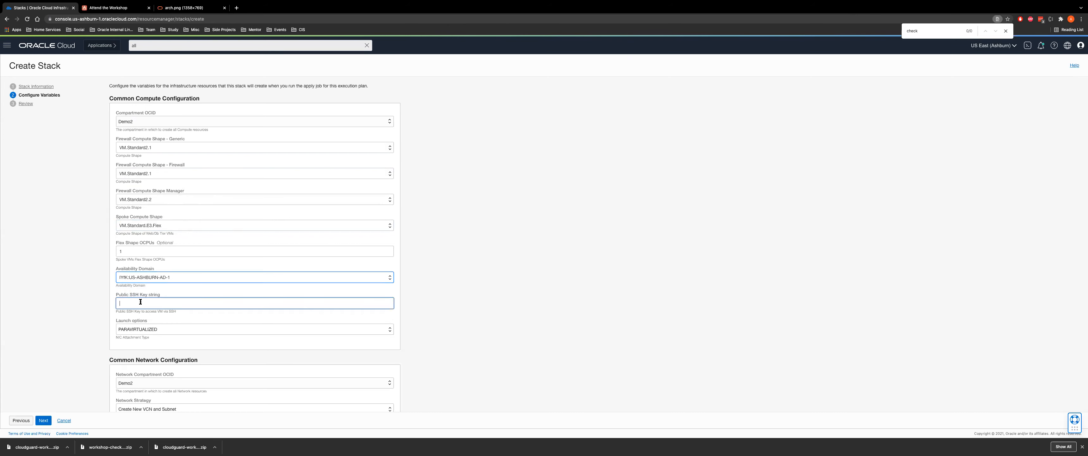
pyautogui.click(148, 317)
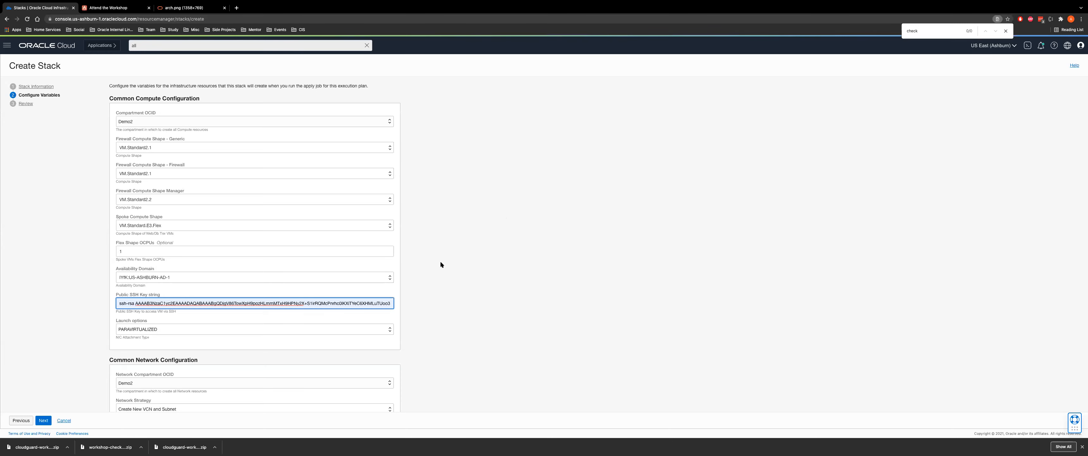
pyautogui.scroll(-3, 443, 259)
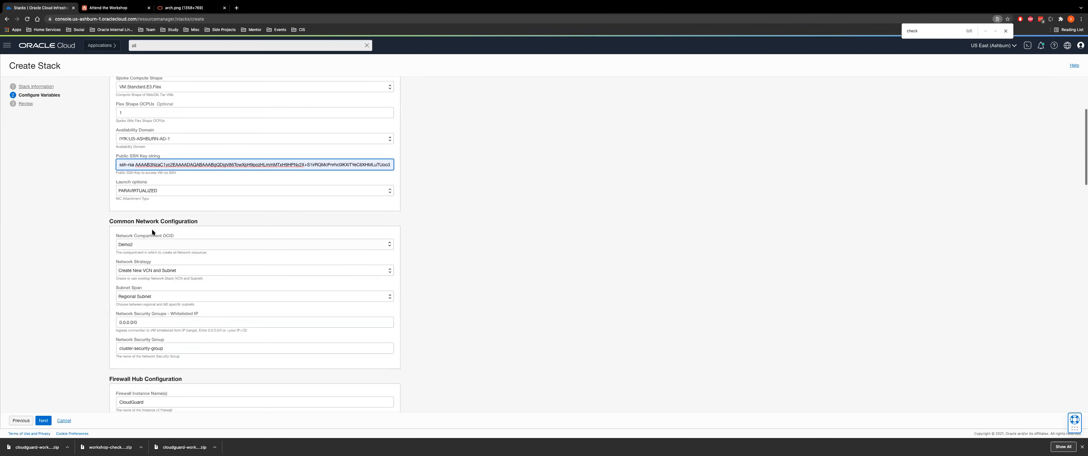
pyautogui.scroll(-2, 152, 230)
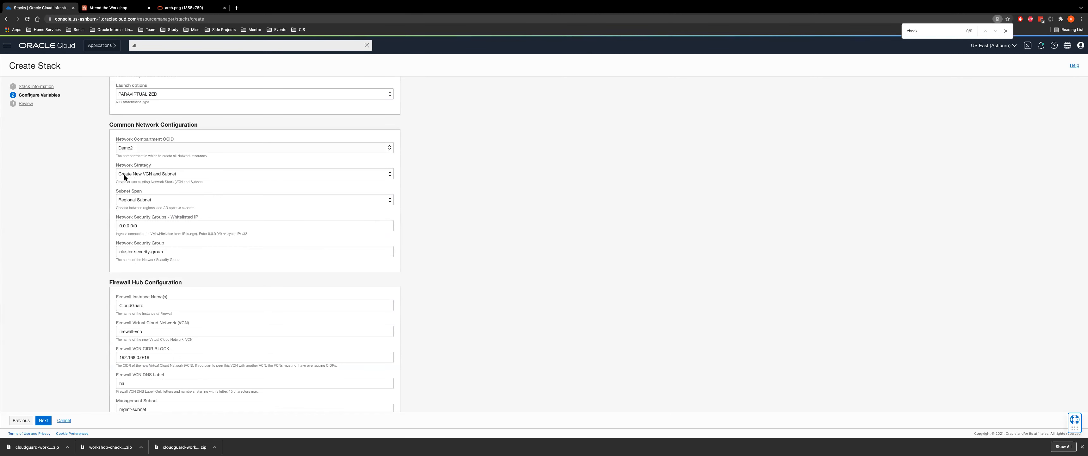
pyautogui.click(170, 173)
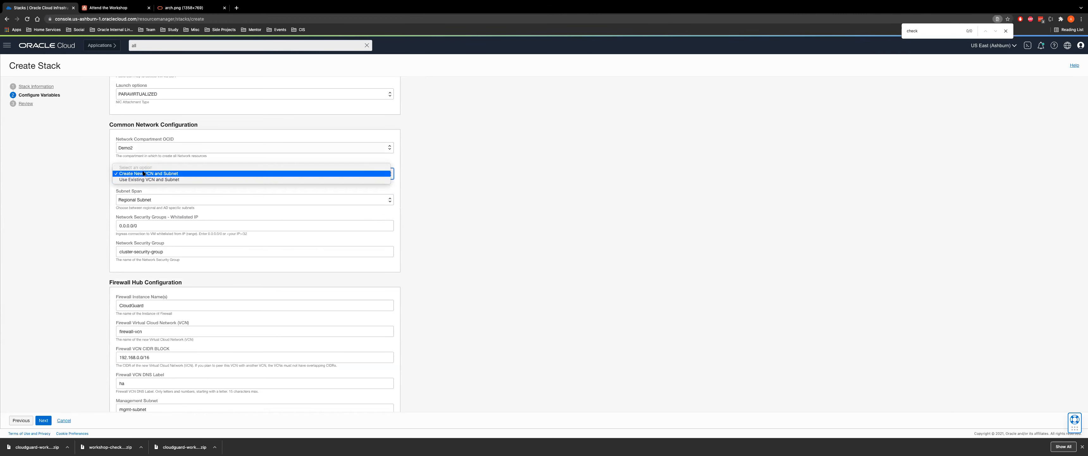
pyautogui.click(146, 182)
pyautogui.click(172, 174)
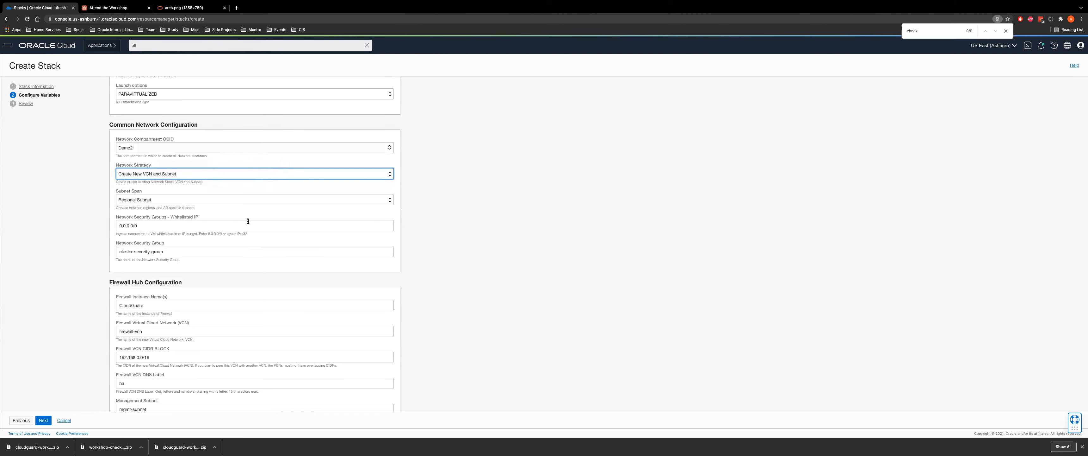
pyautogui.scroll(-5, 228, 253)
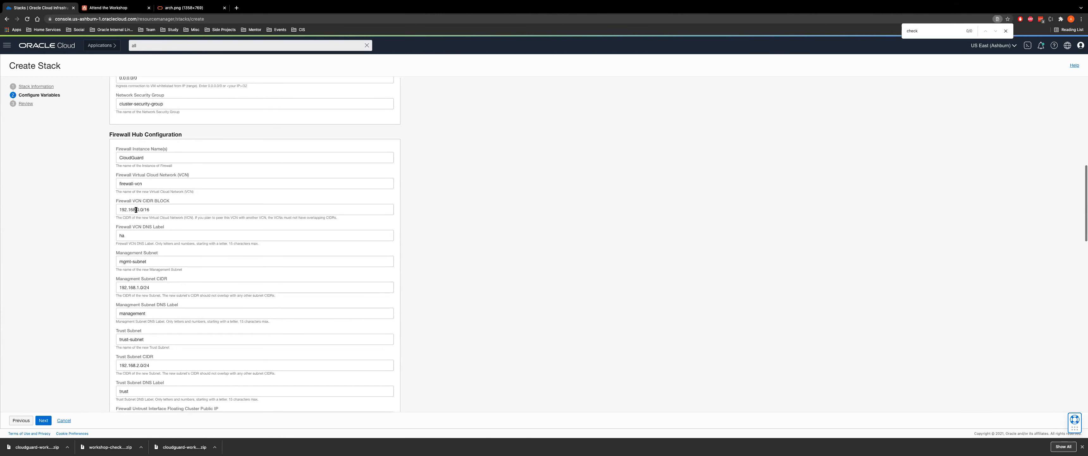
pyautogui.scroll(-2, 190, 263)
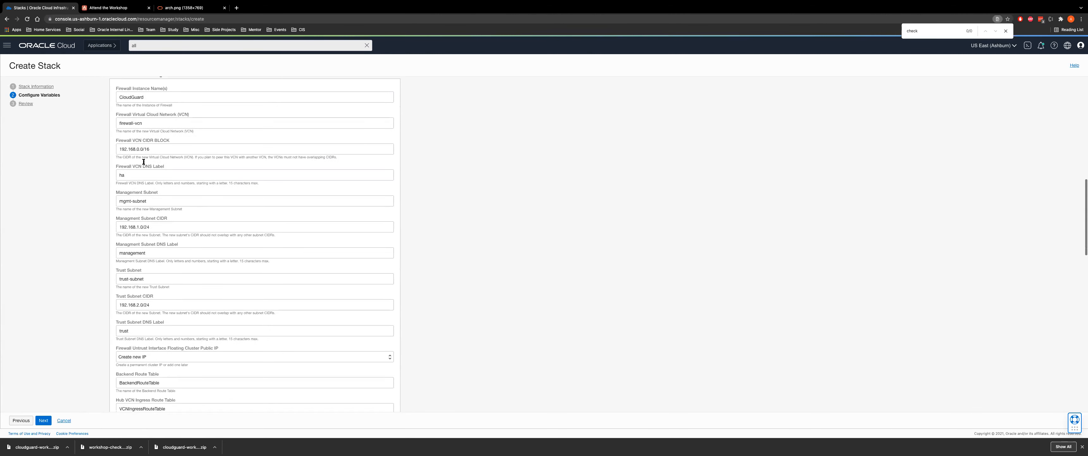
pyautogui.scroll(-4, 156, 198)
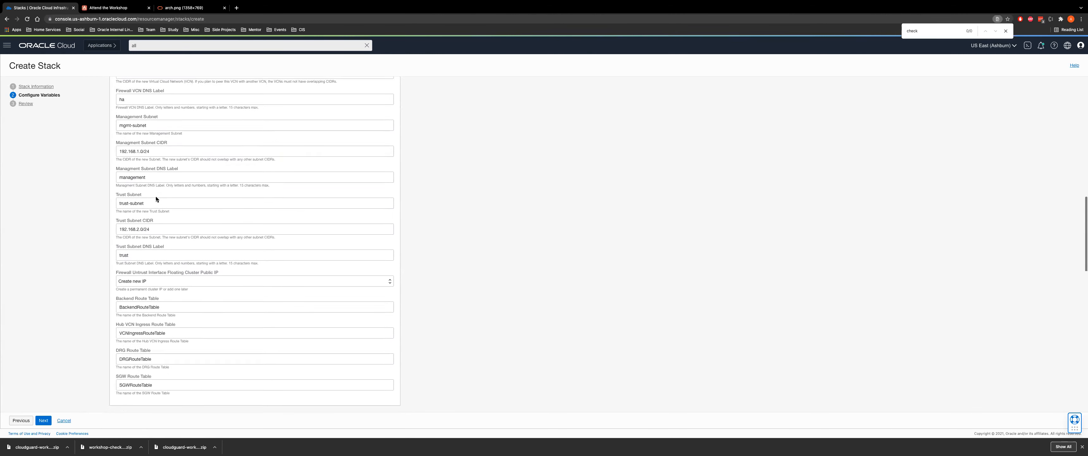
pyautogui.scroll(-8, 153, 228)
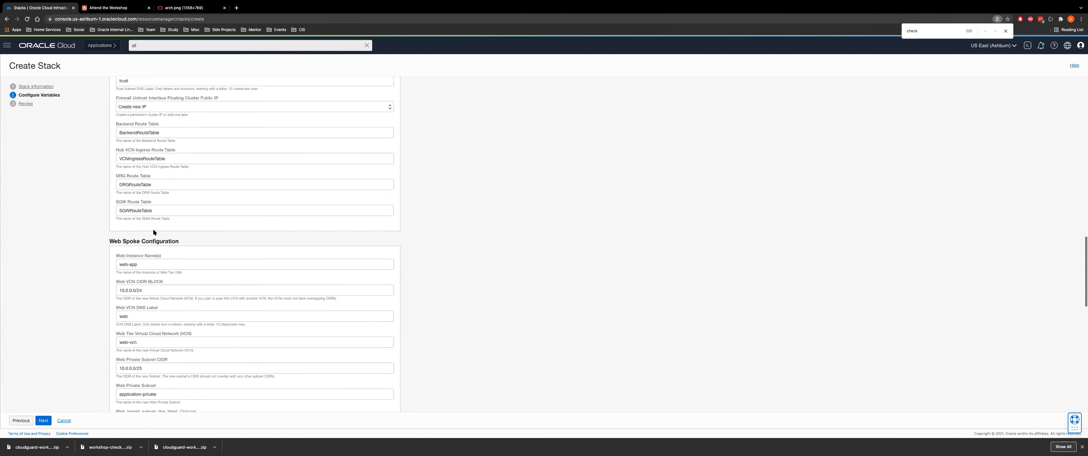
pyautogui.scroll(-7, 199, 270)
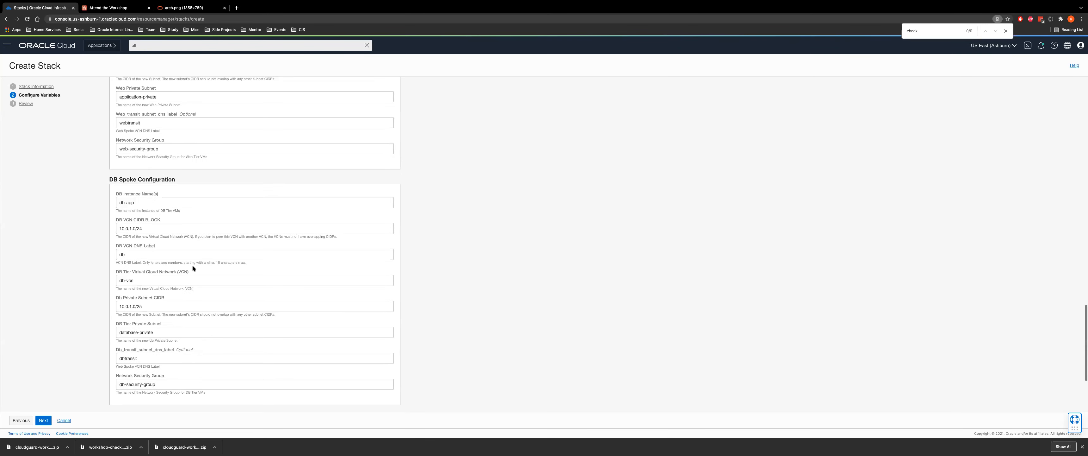
pyautogui.scroll(-5, 186, 270)
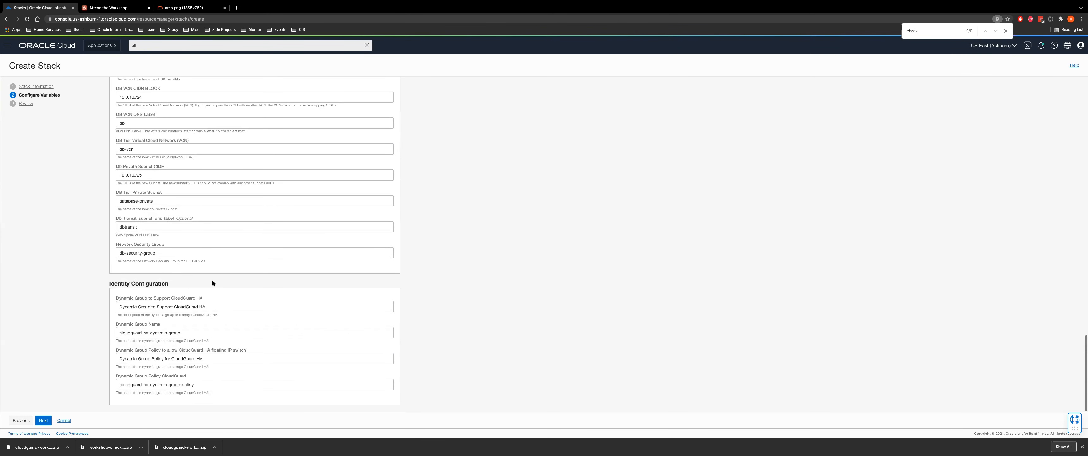
# Rename to cloudguard-ha-dynamic-group-mri and cloudguard-ha-dynamic-group-policy-mri, then go to Review
pyautogui.click(191, 333)
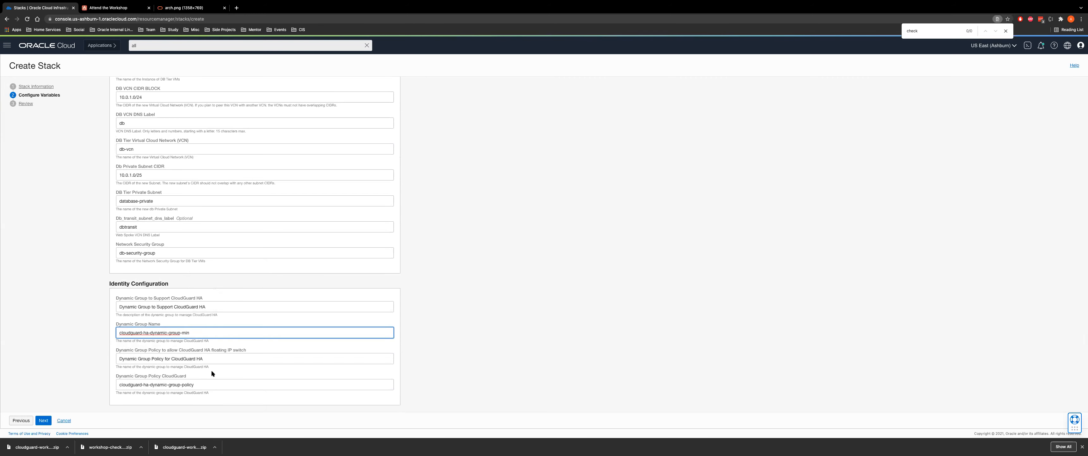
pyautogui.click(207, 383)
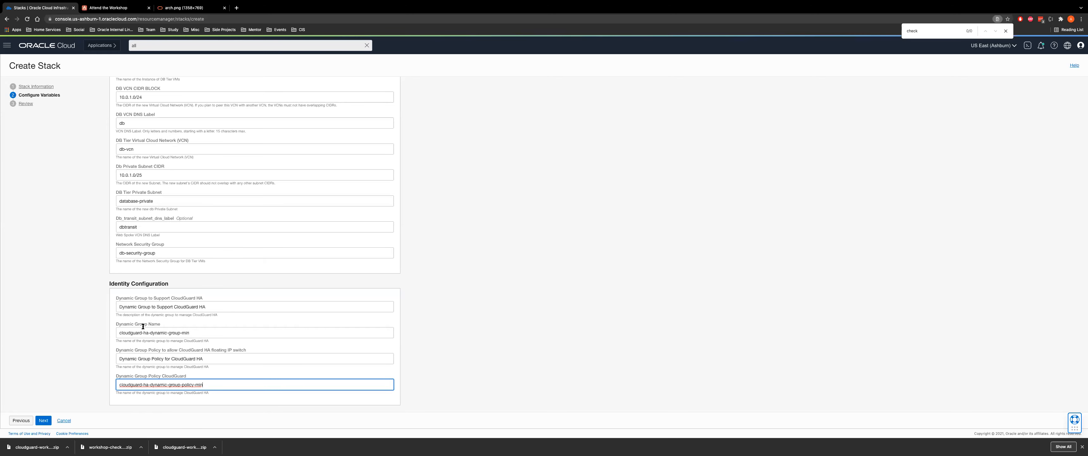
pyautogui.click(41, 424)
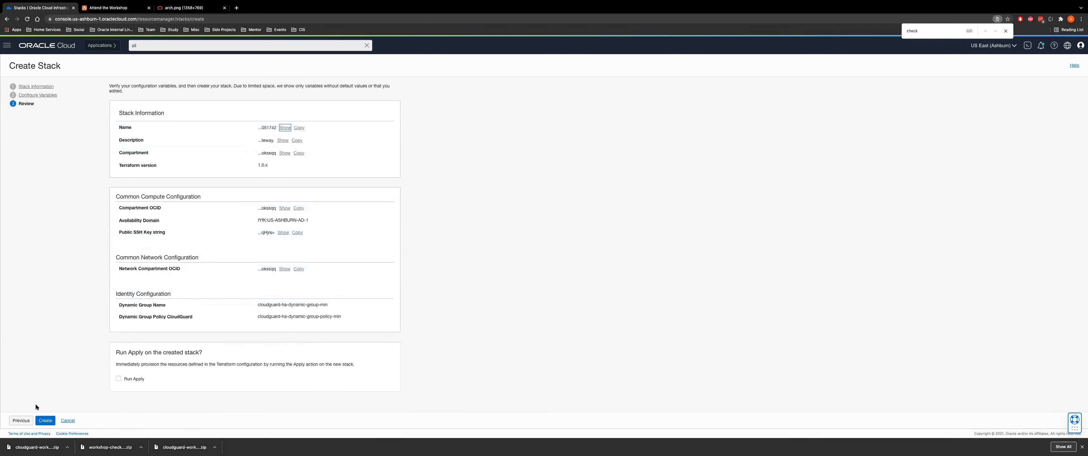
# Create the CloudGuard stack and run a plan job on it
pyautogui.click(45, 420)
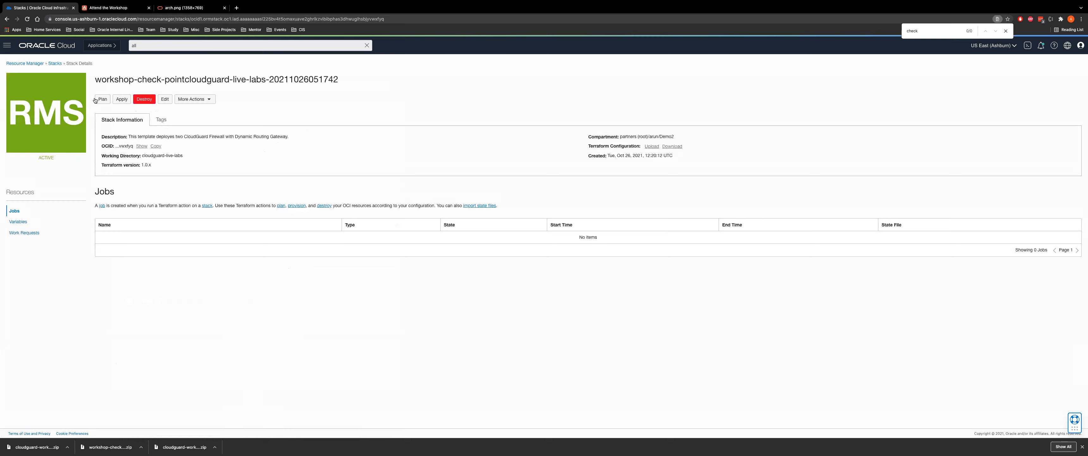
pyautogui.click(102, 99)
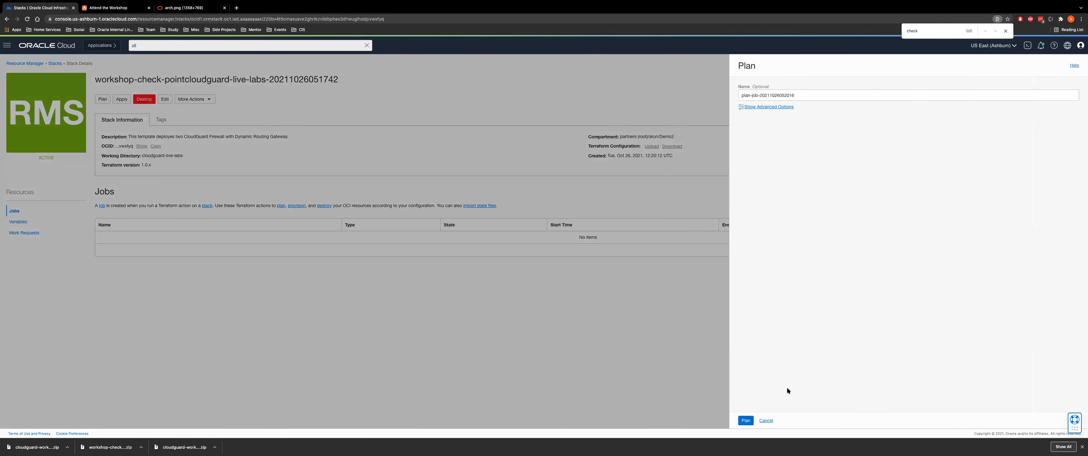
pyautogui.click(747, 420)
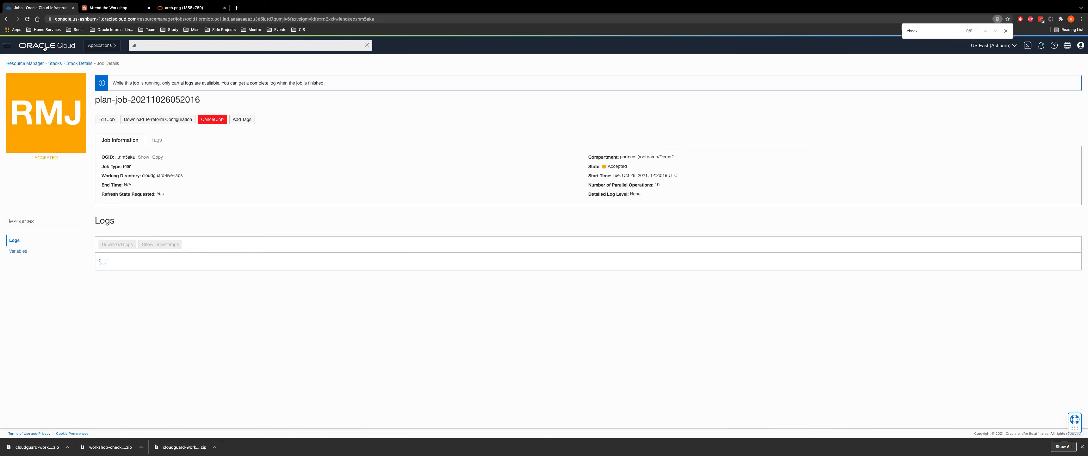
# Open the console home page in a new browser tab and switch to it
pyautogui.rightClick(44, 47)
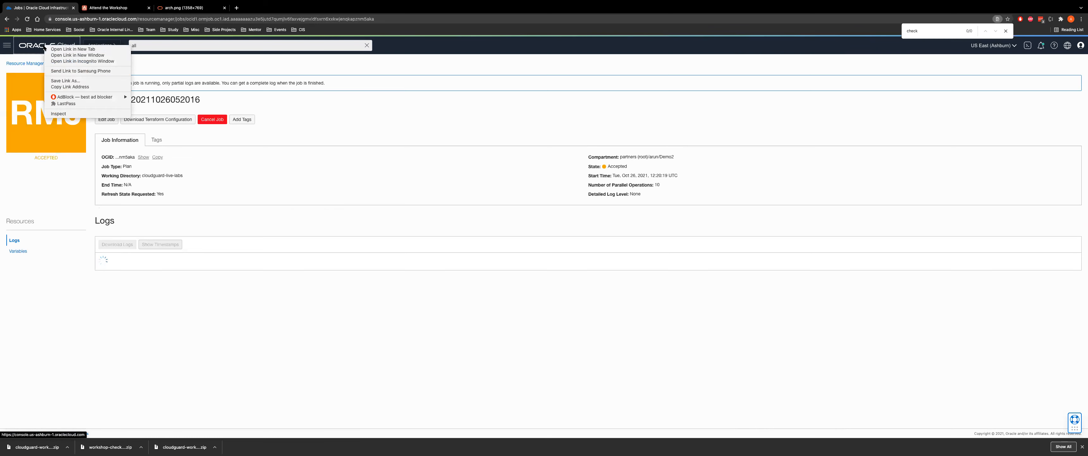
pyautogui.click(72, 49)
pyautogui.click(117, 8)
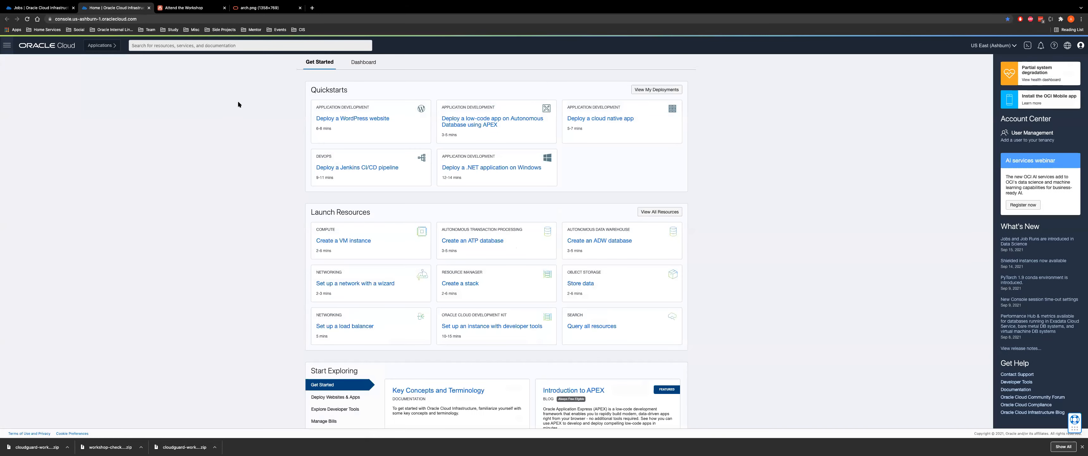
# Start a new Demo-compartment stack from the CloudGuard workshop zip file
pyautogui.click(7, 45)
pyautogui.click(212, 107)
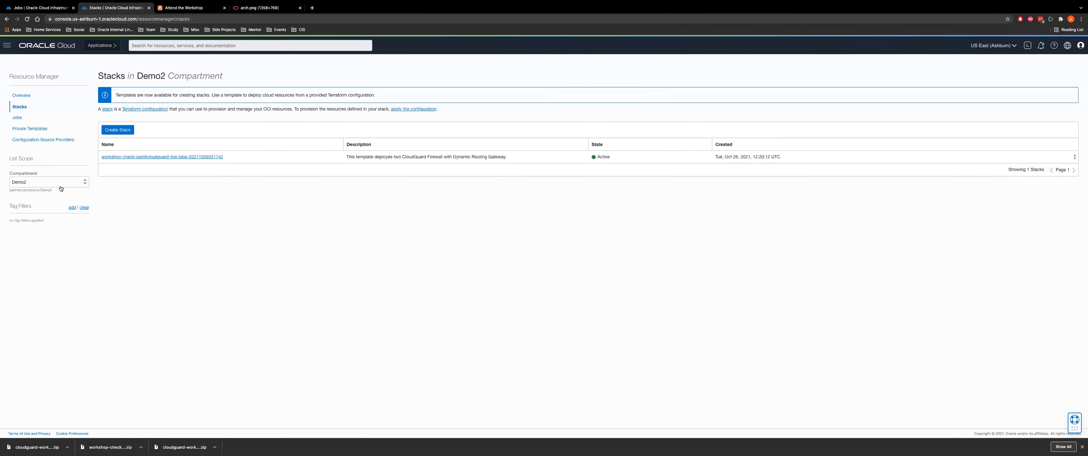
pyautogui.click(59, 182)
pyautogui.click(42, 210)
pyautogui.click(117, 129)
pyautogui.click(276, 206)
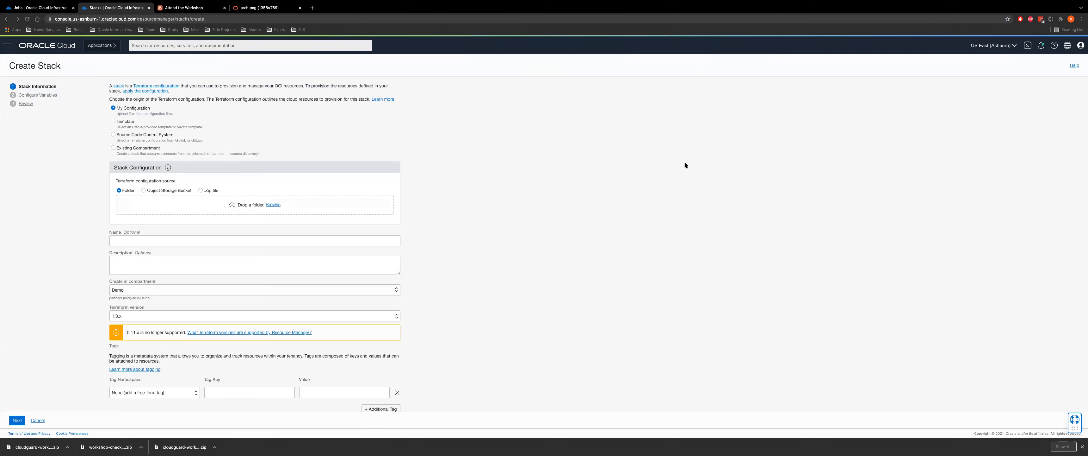
pyautogui.click(201, 190)
pyautogui.click(275, 205)
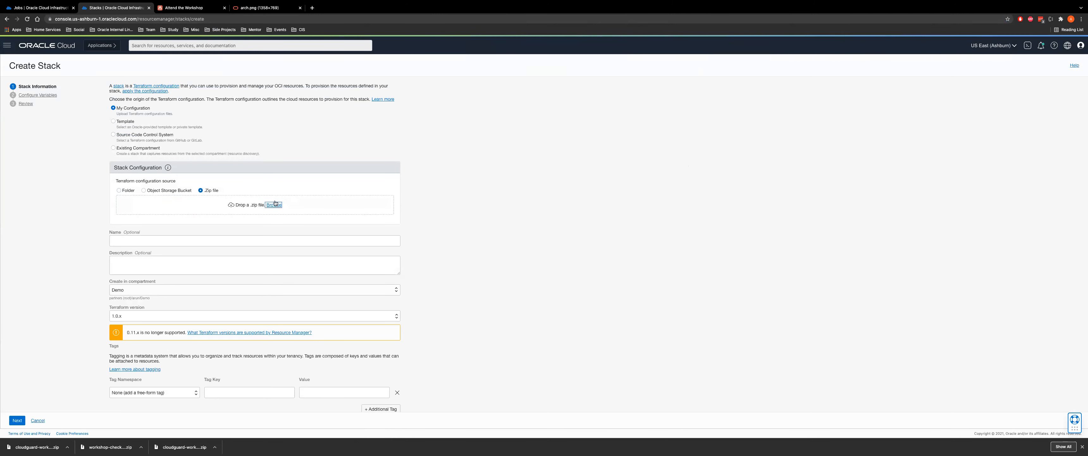
pyautogui.doubleClick(426, 31)
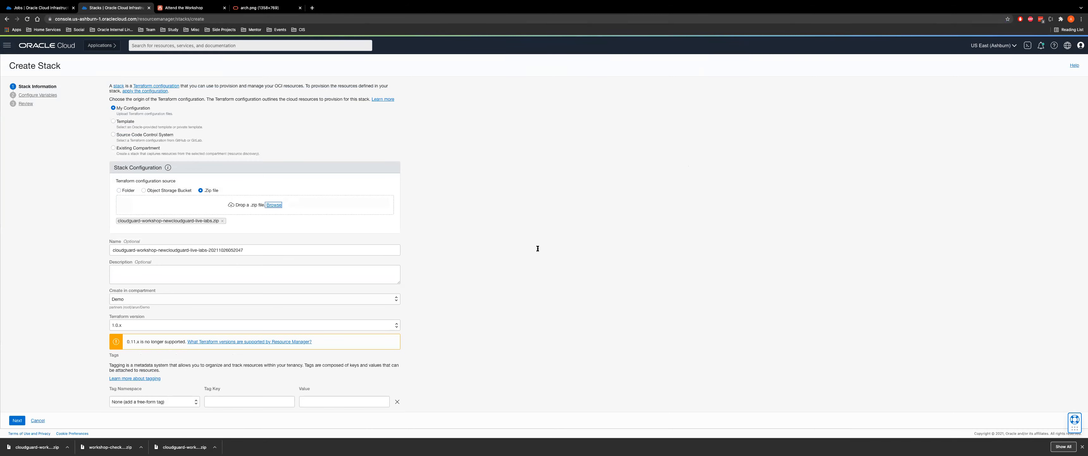
# Set availability domain IYfK:US-ASHBURN-AD-1 and fill in the public SSH key
pyautogui.scroll(-3, 487, 260)
pyautogui.click(17, 420)
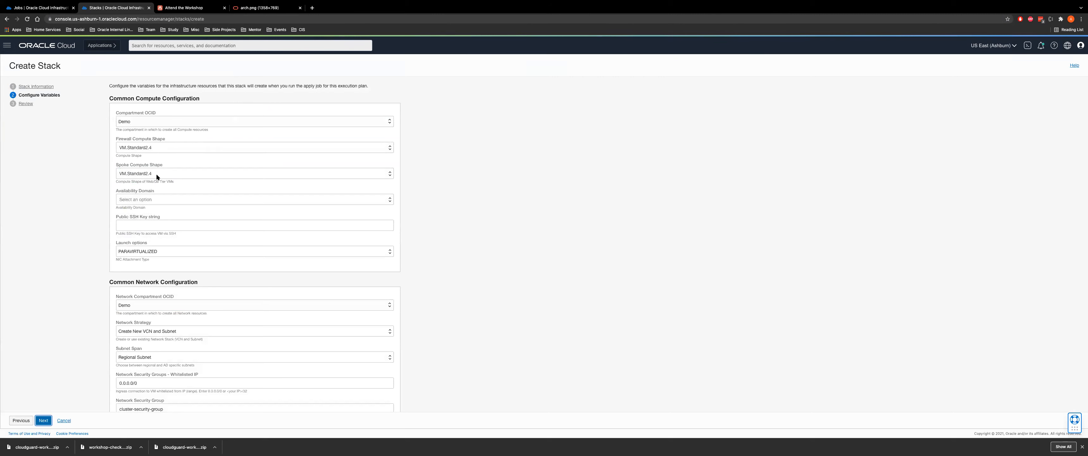
pyautogui.click(159, 199)
pyautogui.click(154, 210)
pyautogui.click(155, 229)
pyautogui.click(152, 237)
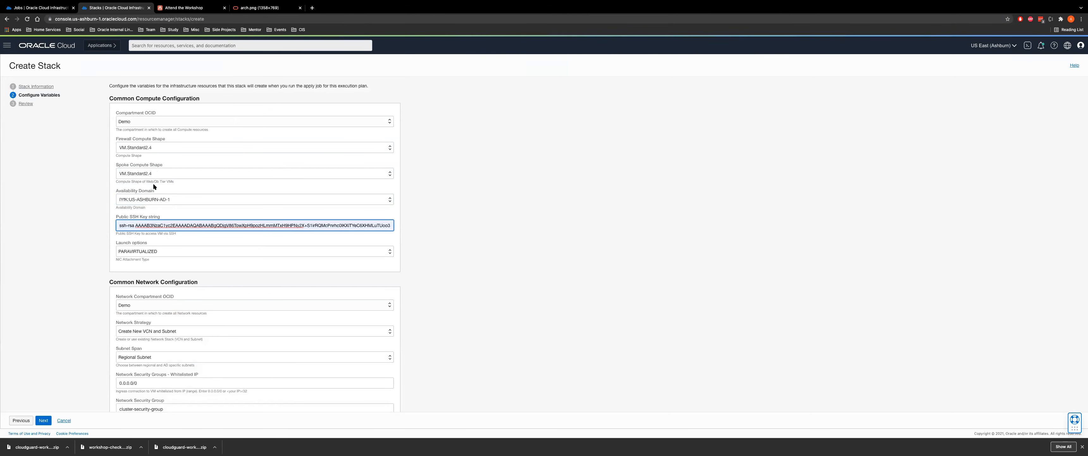
# Review the network defaults: Firewall VCN 192.168.0.0/16 and Frontend Subnet 192.168.1.0/24
pyautogui.scroll(-5, 291, 318)
pyautogui.scroll(-4, 191, 141)
pyautogui.scroll(-20, 208, 228)
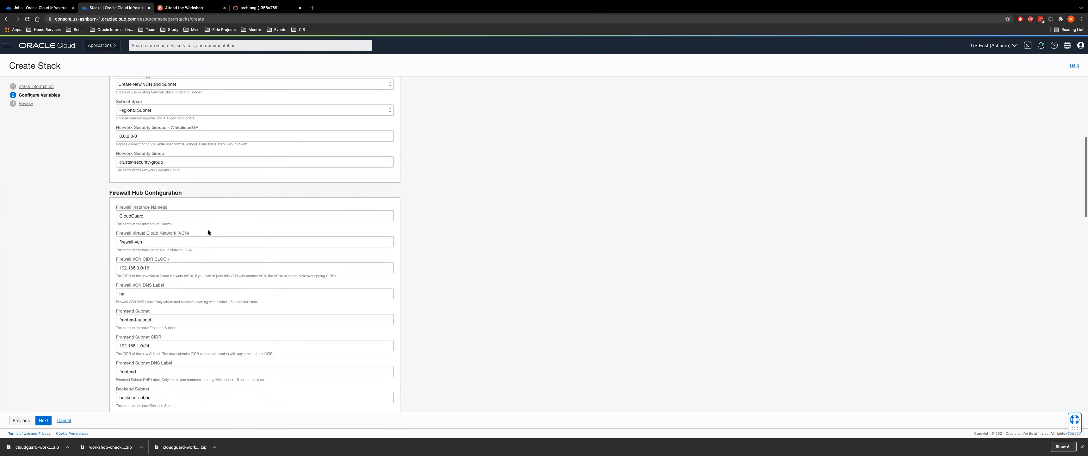
pyautogui.scroll(20, 225, 240)
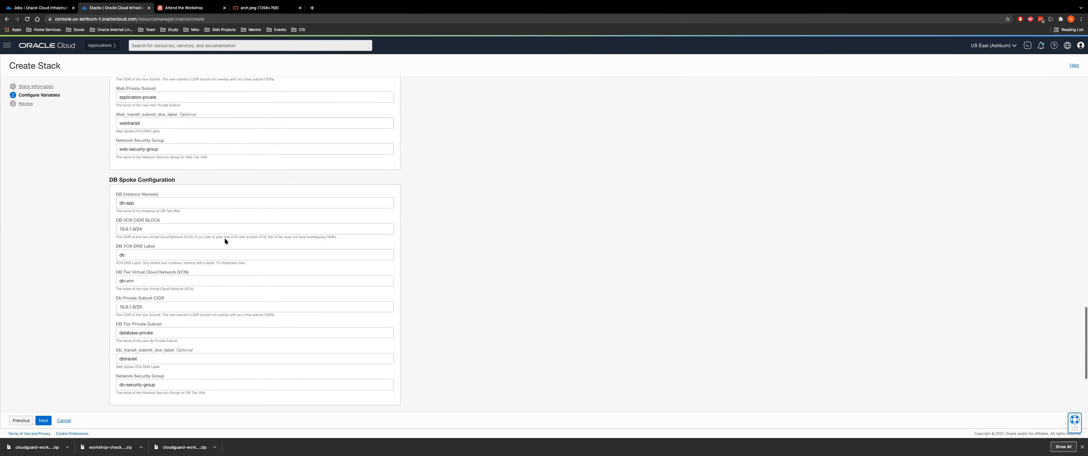
pyautogui.scroll(-7, 224, 237)
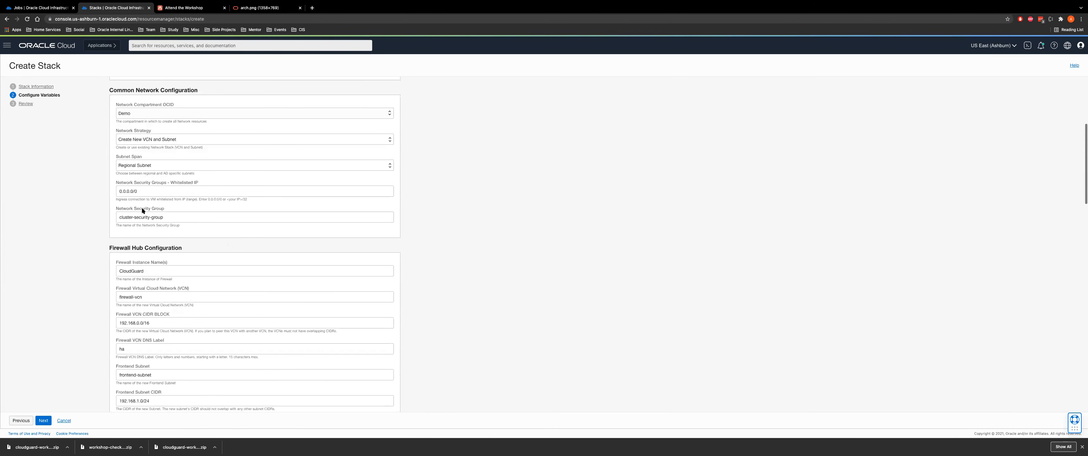
pyautogui.moveTo(150, 191); pyautogui.dragTo(89, 187)
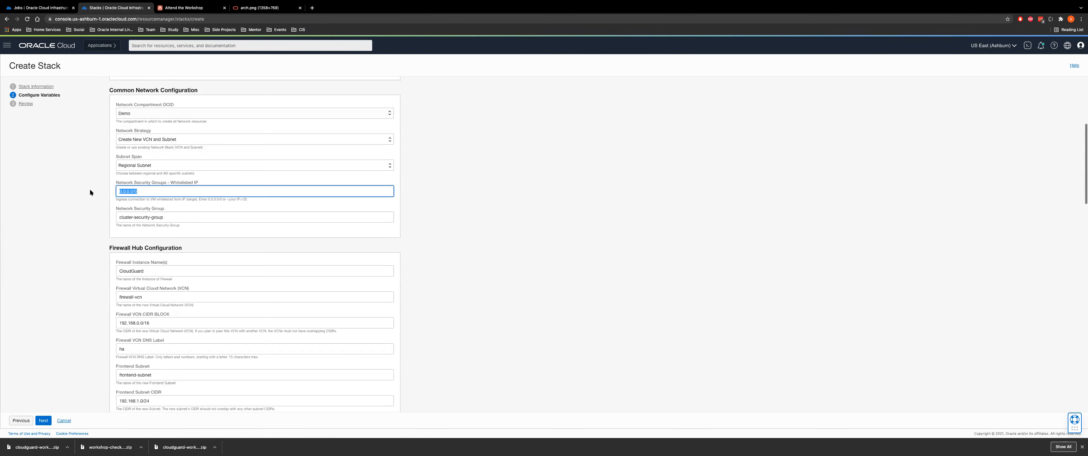
pyautogui.scroll(-3, 192, 234)
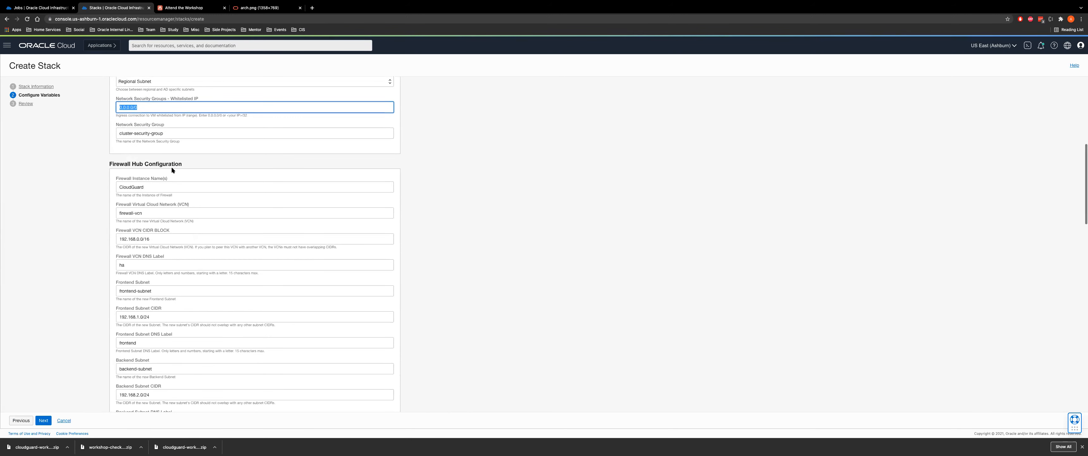
pyautogui.scroll(-3, 145, 225)
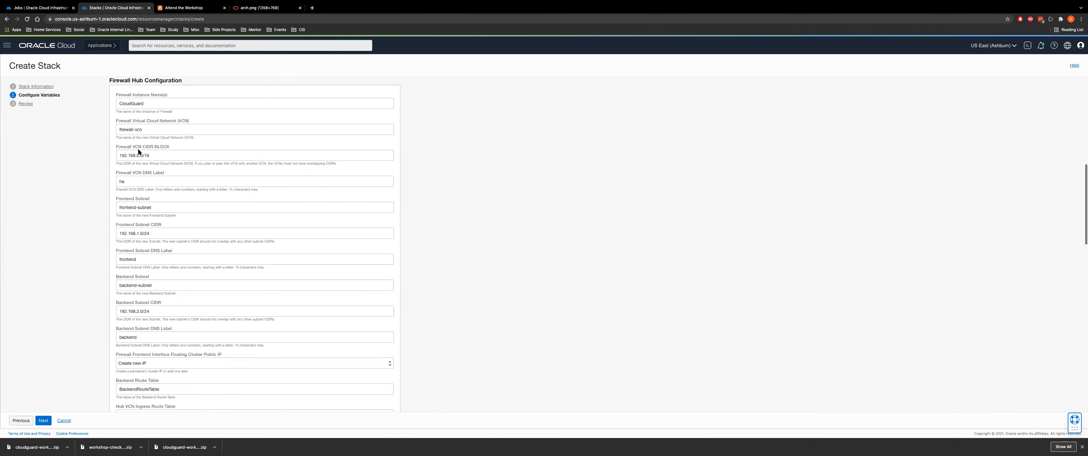
pyautogui.moveTo(151, 155); pyautogui.dragTo(105, 153)
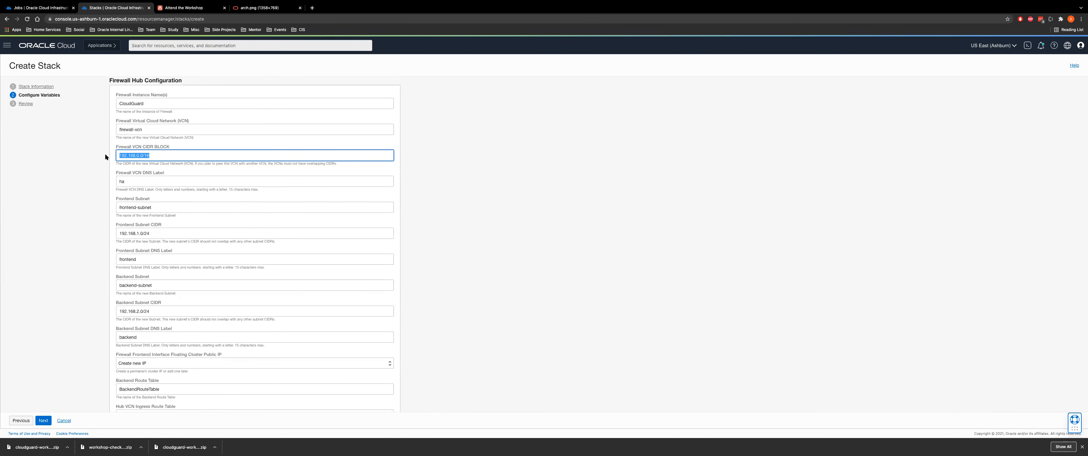
pyautogui.click(161, 209)
pyautogui.moveTo(169, 233); pyautogui.dragTo(114, 234)
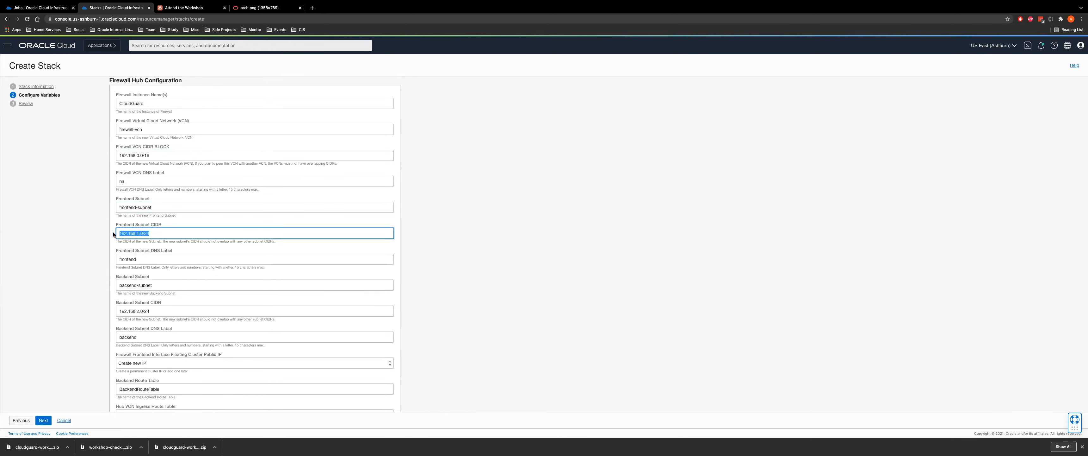
# Edit the Dynamic Group Name and trim the Dynamic Group Policy CloudGuard value
pyautogui.scroll(-3, 168, 316)
pyautogui.scroll(-9, 127, 261)
pyautogui.scroll(-9, 165, 302)
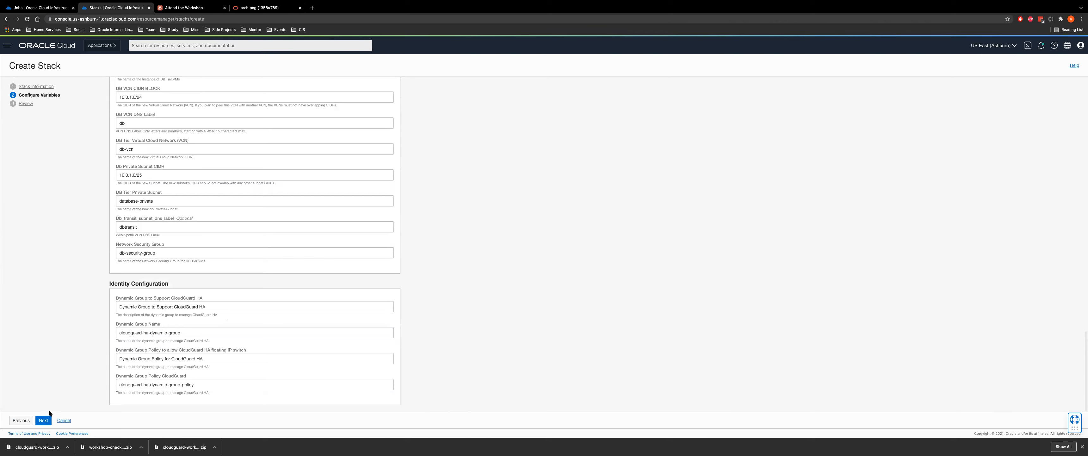
pyautogui.click(209, 332)
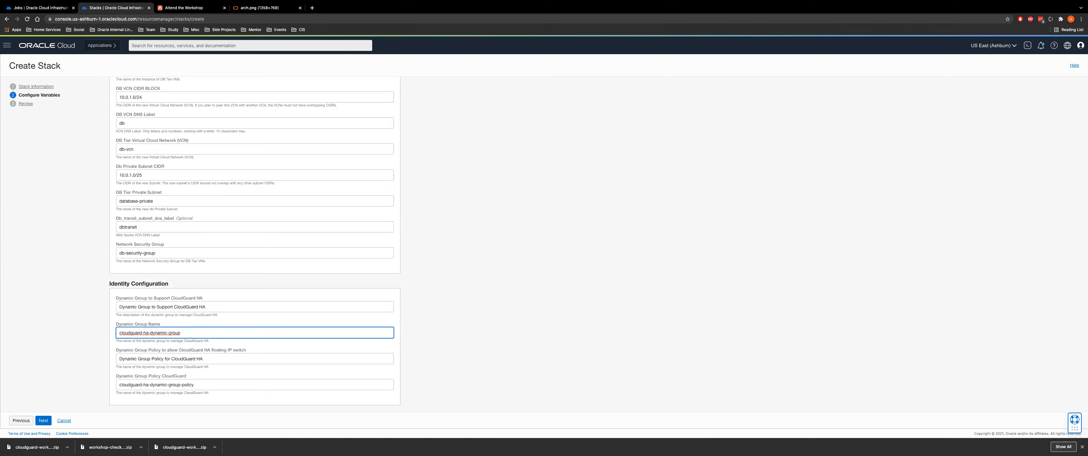
pyautogui.click(215, 385)
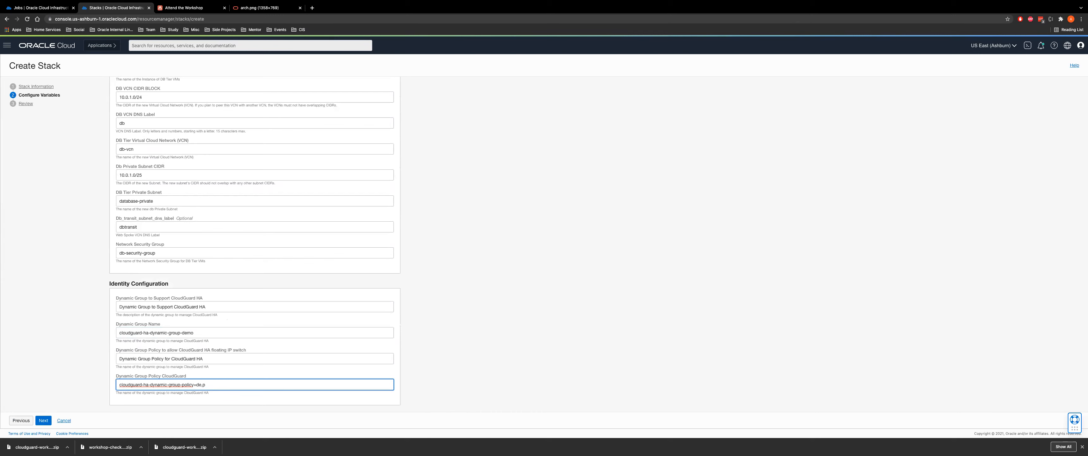
pyautogui.press('BackSpace')
pyautogui.press('BackSpace')
# Add the -demo suffix to the policy name and create the stack with Run Apply enabled
pyautogui.write('-demo')
pyautogui.click(41, 420)
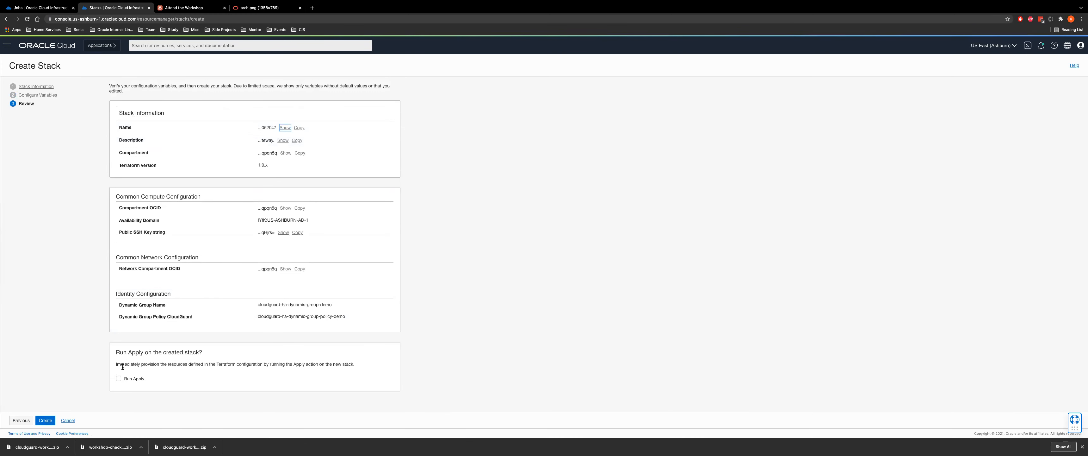
pyautogui.click(119, 379)
pyautogui.click(46, 420)
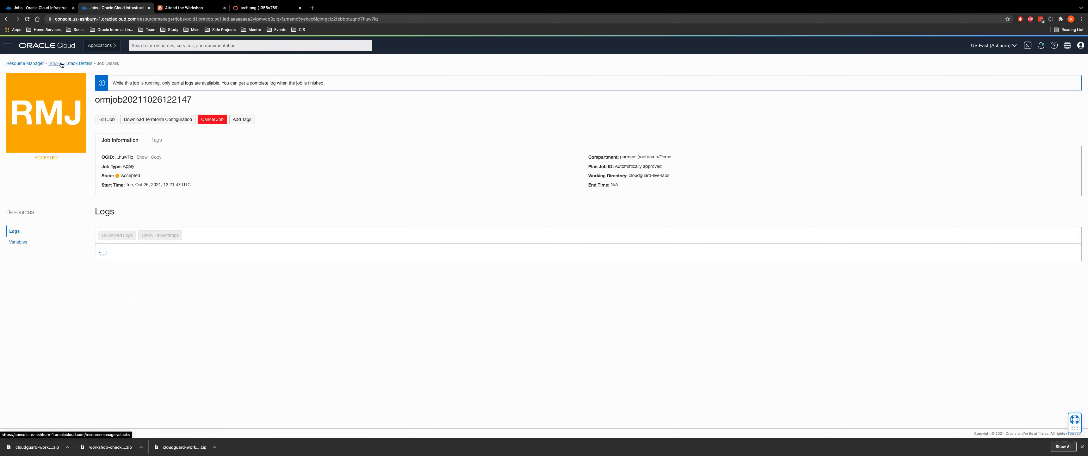
# Confirm the Demo2 stack's plan job Succeeded and start an apply job on it
pyautogui.click(54, 8)
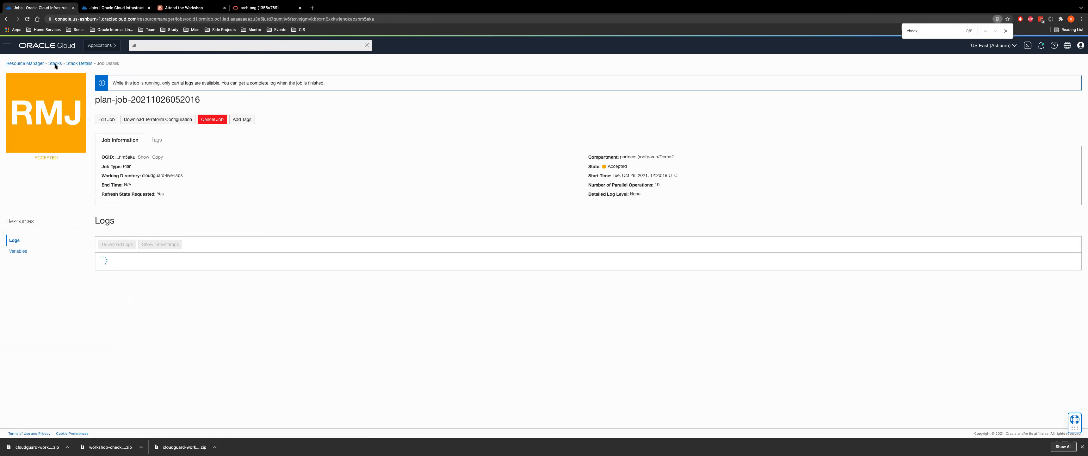
pyautogui.press('Tab')
pyautogui.click(78, 63)
pyautogui.doubleClick(406, 235)
pyautogui.doubleClick(669, 137)
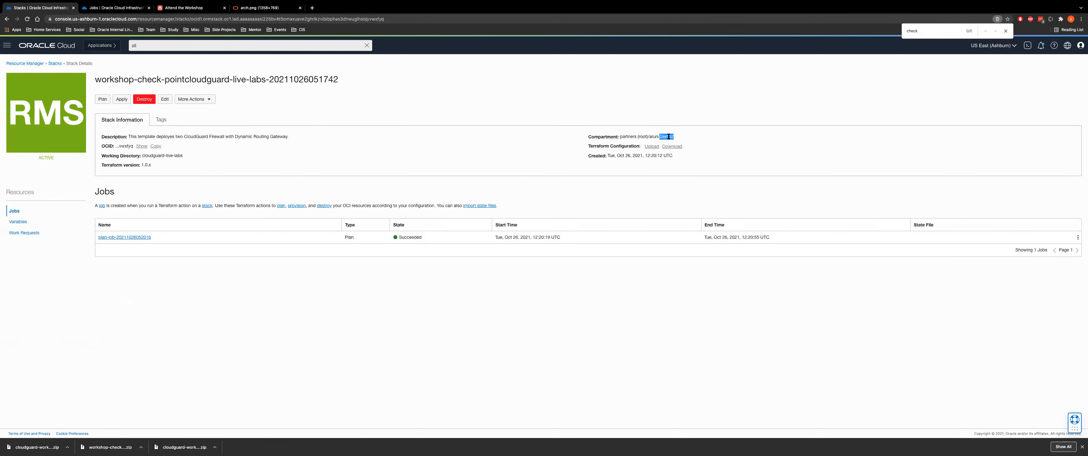
pyautogui.click(122, 99)
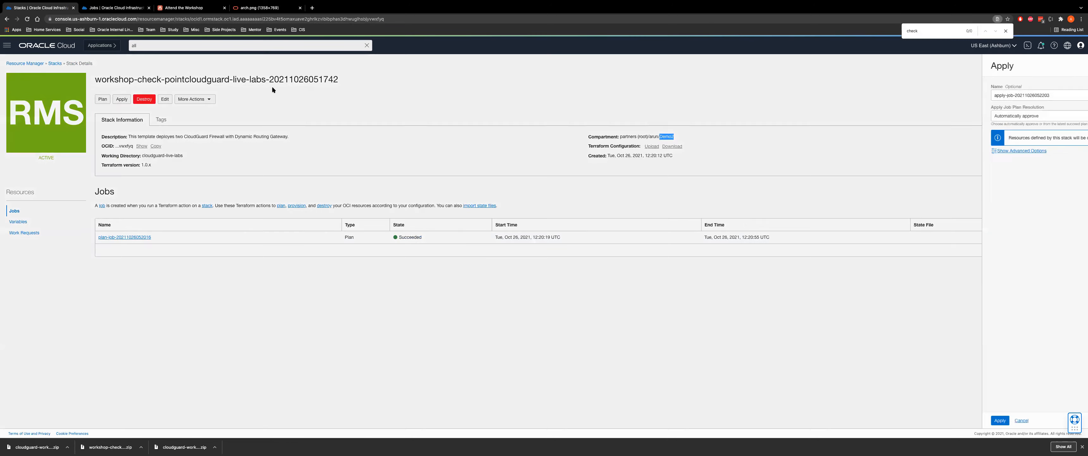
pyautogui.click(752, 421)
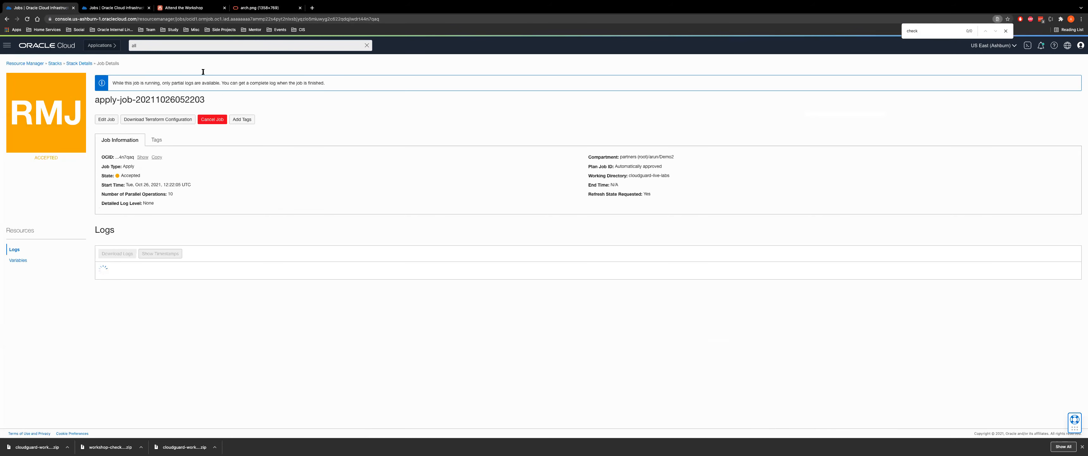
# Check the new Demo-compartment stack's details, then return to the LiveLabs workshop
pyautogui.click(109, 6)
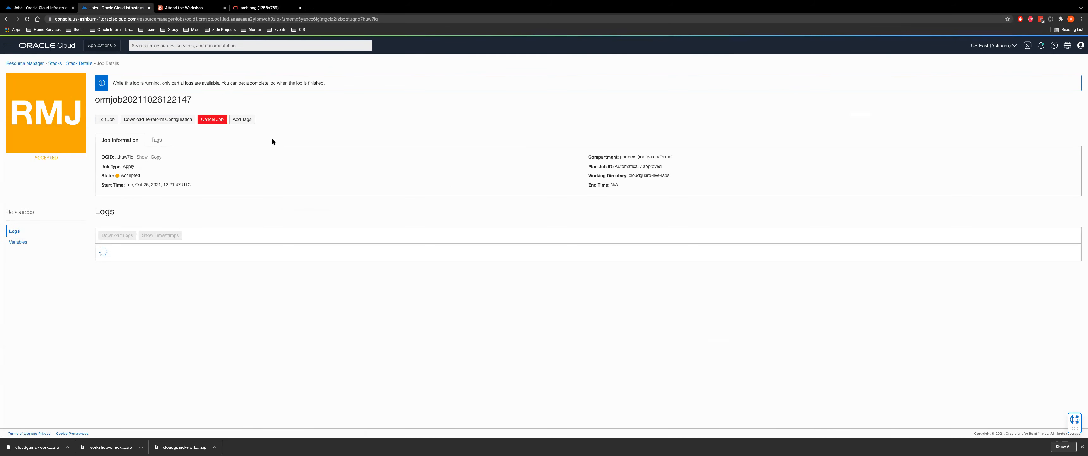
pyautogui.click(79, 63)
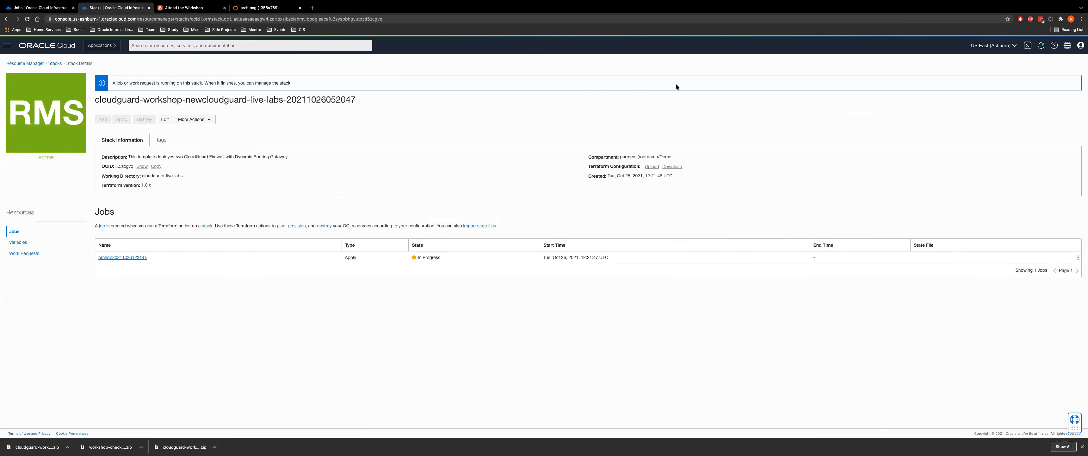
pyautogui.doubleClick(665, 156)
pyautogui.click(184, 8)
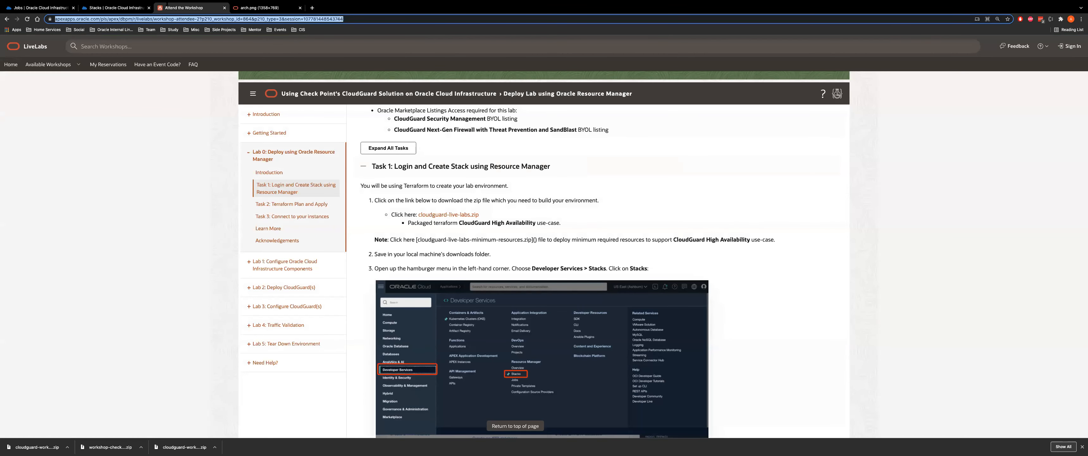
# Read through the Create Stack screenshots, noting the Create New VCN and Subnet strategy
pyautogui.scroll(-1, 466, 242)
pyautogui.scroll(-3, 467, 242)
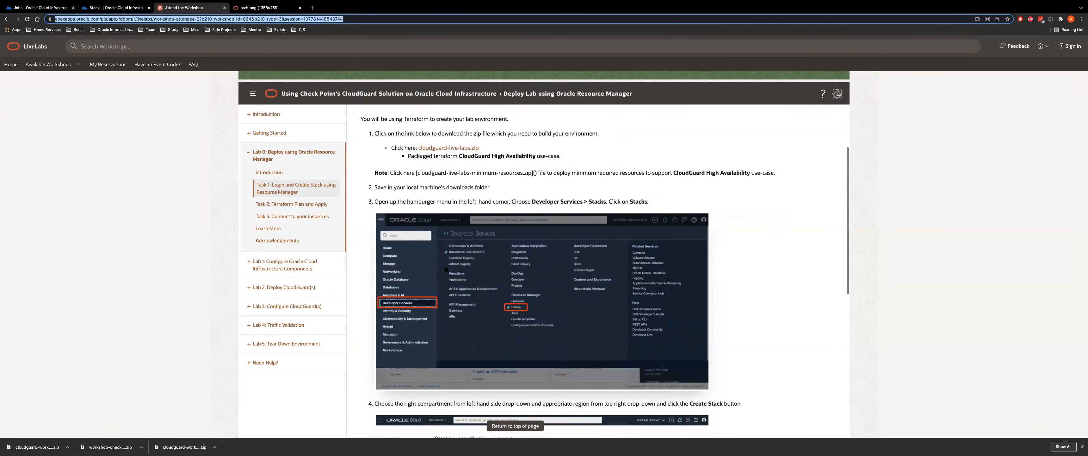
pyautogui.scroll(-3, 446, 269)
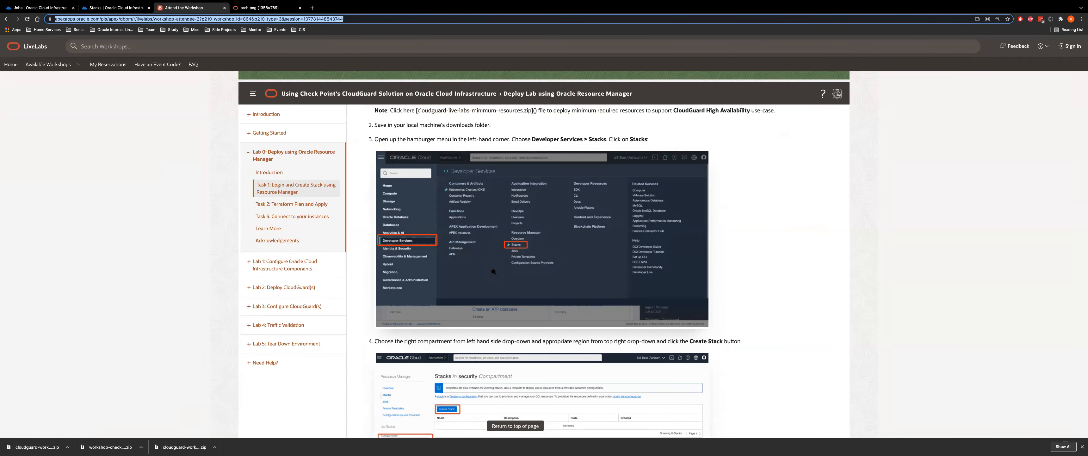
pyautogui.scroll(-5, 494, 272)
pyautogui.scroll(-6, 495, 308)
pyautogui.scroll(-2, 461, 310)
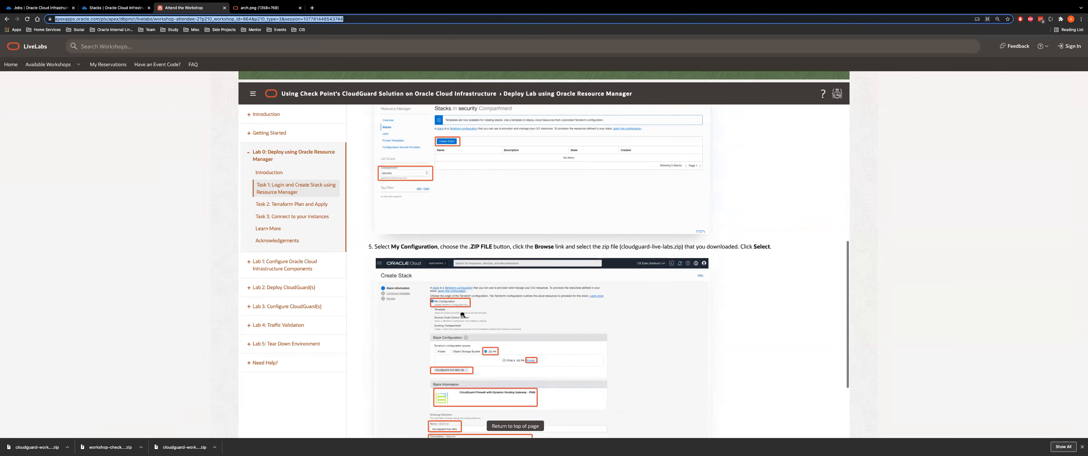
pyautogui.scroll(-5, 462, 315)
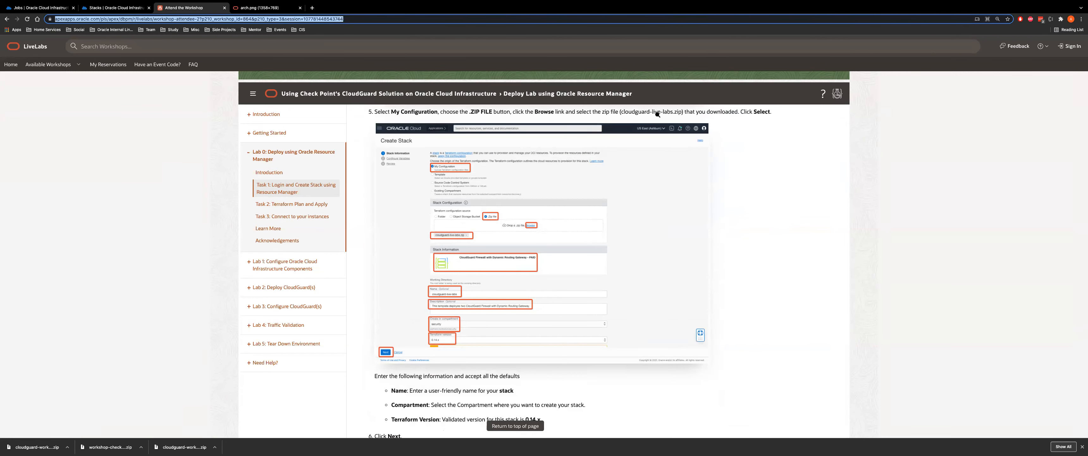
pyautogui.scroll(-1, 483, 256)
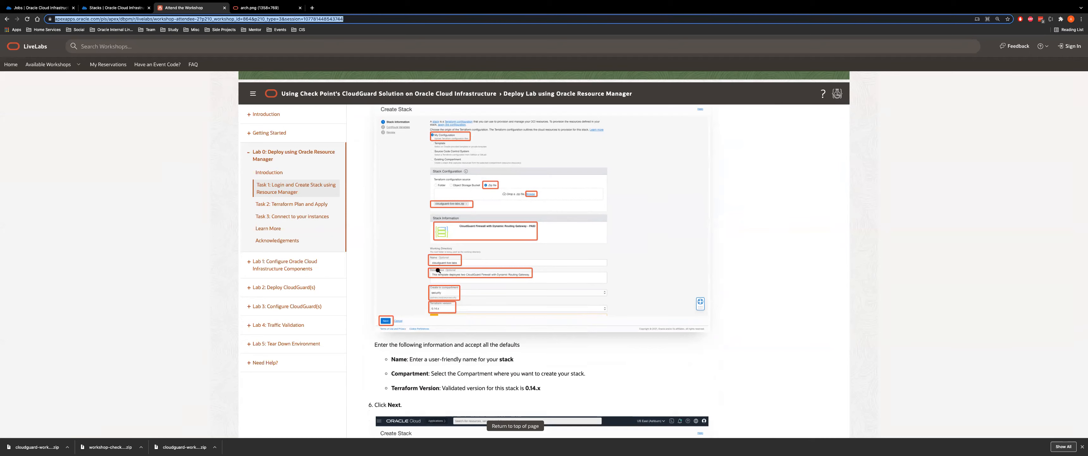
pyautogui.scroll(-7, 477, 267)
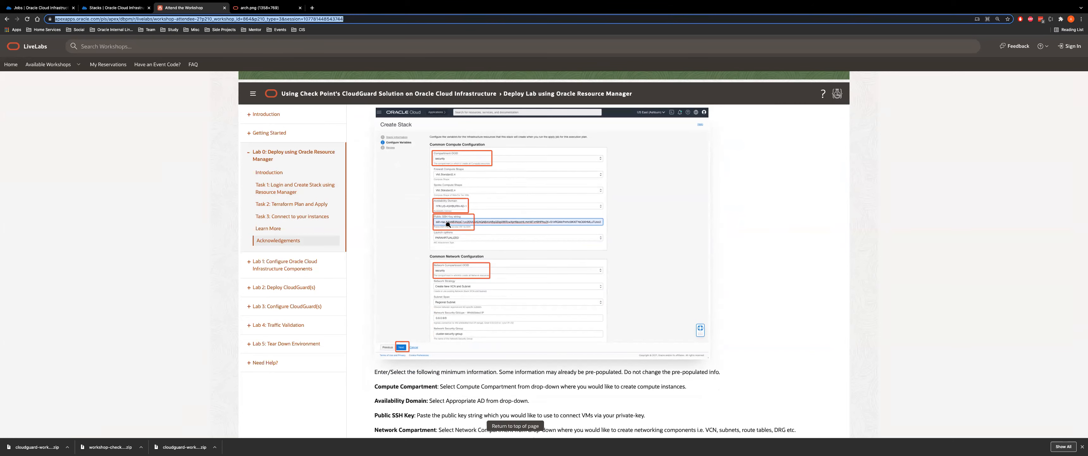
pyautogui.scroll(-4, 467, 238)
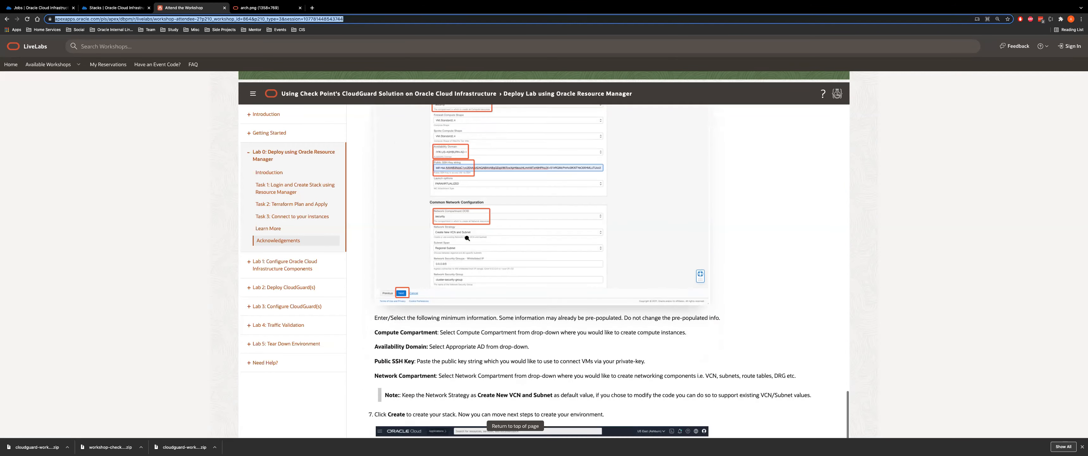
pyautogui.moveTo(478, 273); pyautogui.dragTo(554, 277)
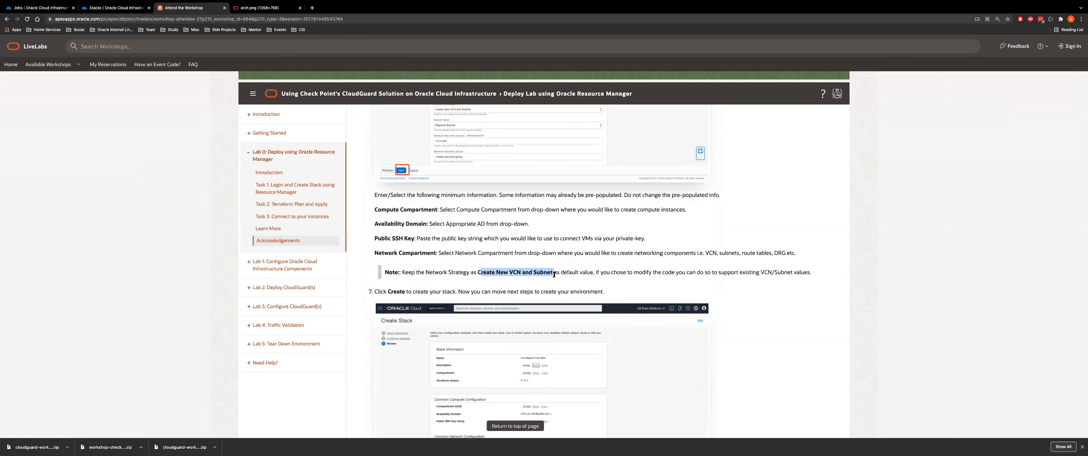
# Expand Task 2 Terraform Plan and Apply and Task 3 Connect to your instances
pyautogui.scroll(-6, 554, 274)
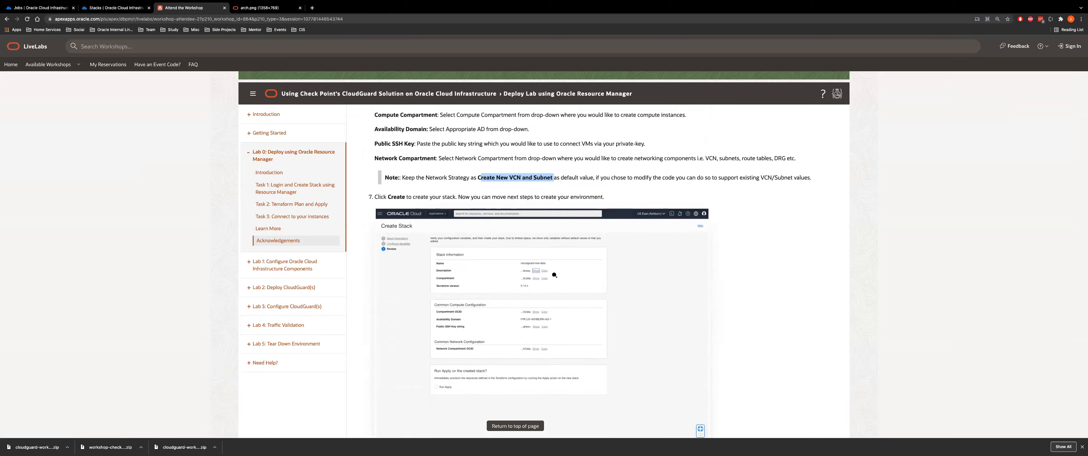
pyautogui.scroll(-2, 464, 236)
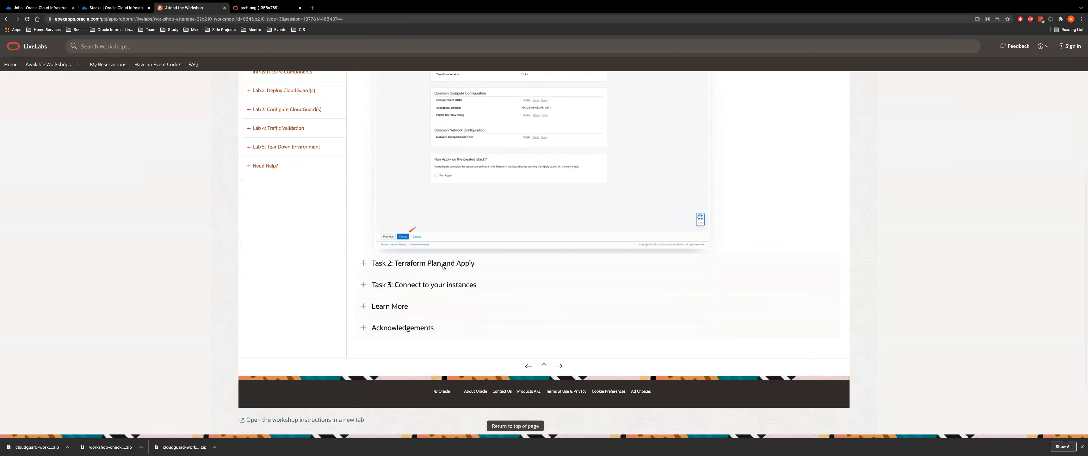
pyautogui.click(405, 263)
pyautogui.scroll(-4, 423, 211)
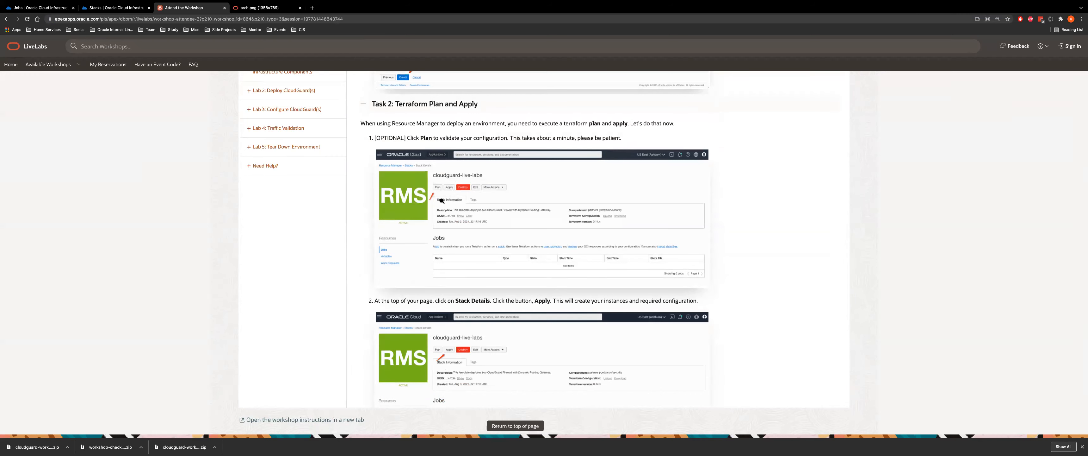
pyautogui.scroll(-3, 482, 268)
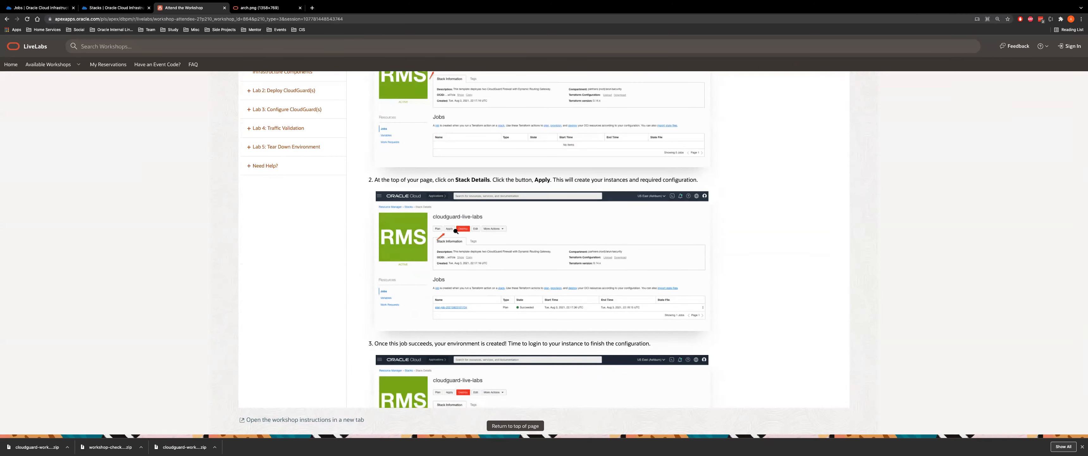
pyautogui.scroll(-6, 457, 248)
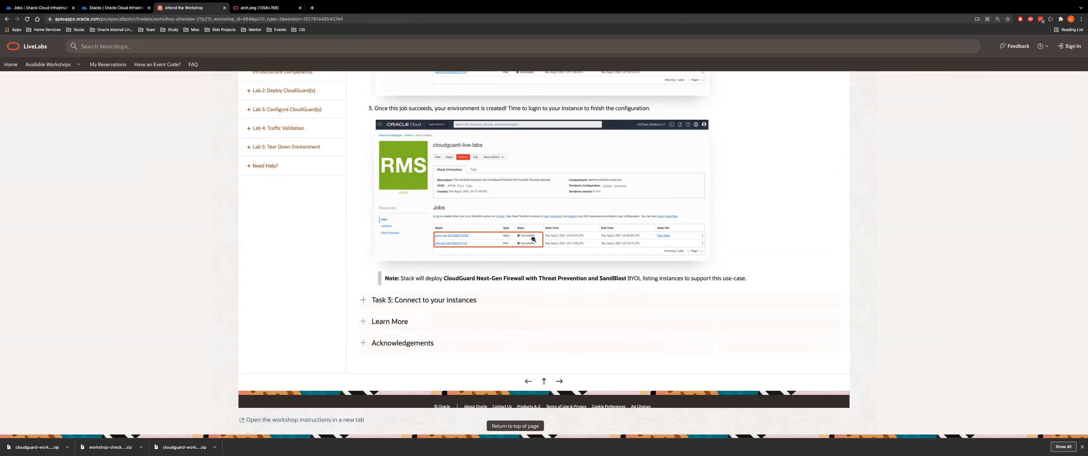
pyautogui.click(453, 300)
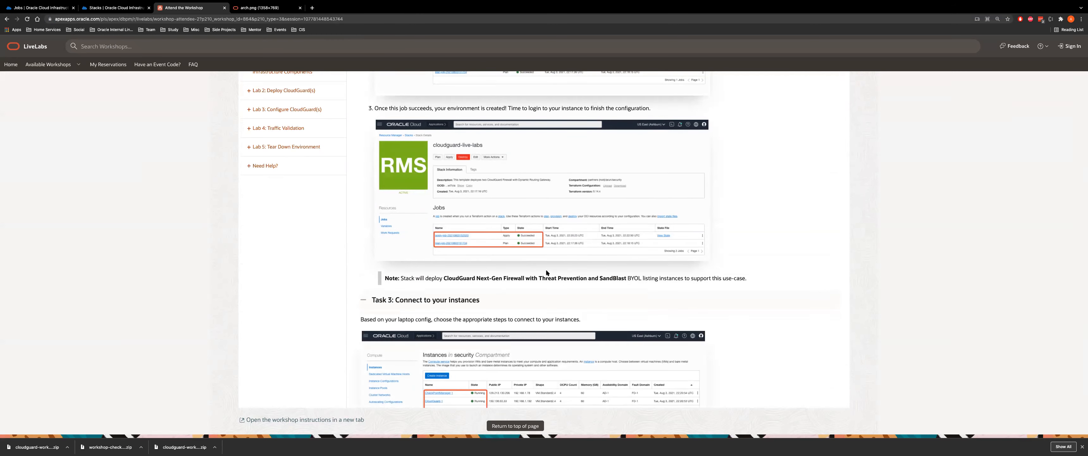
pyautogui.scroll(-2, 546, 271)
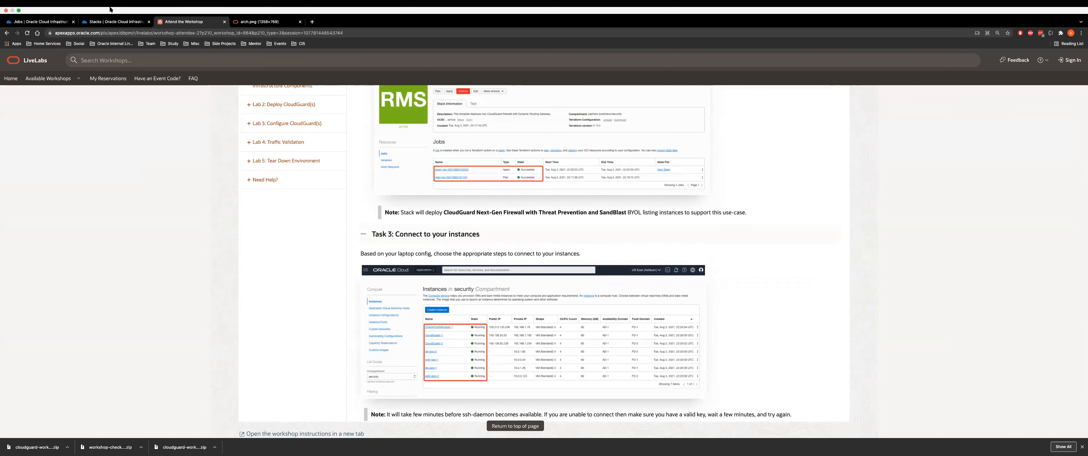
# Open the workshop-check-pointcloudguard stack details and confirm its Demo2 apply job Succeeded
pyautogui.click(57, 22)
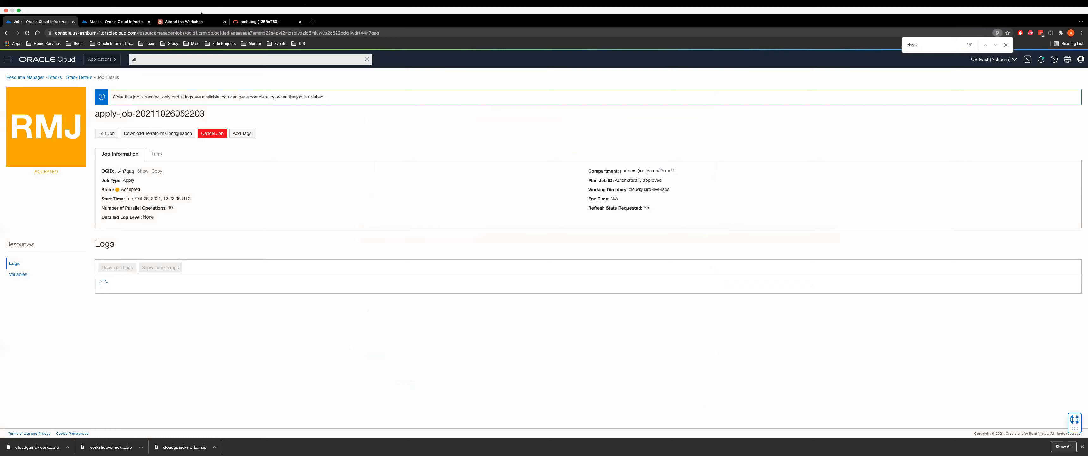
pyautogui.click(183, 21)
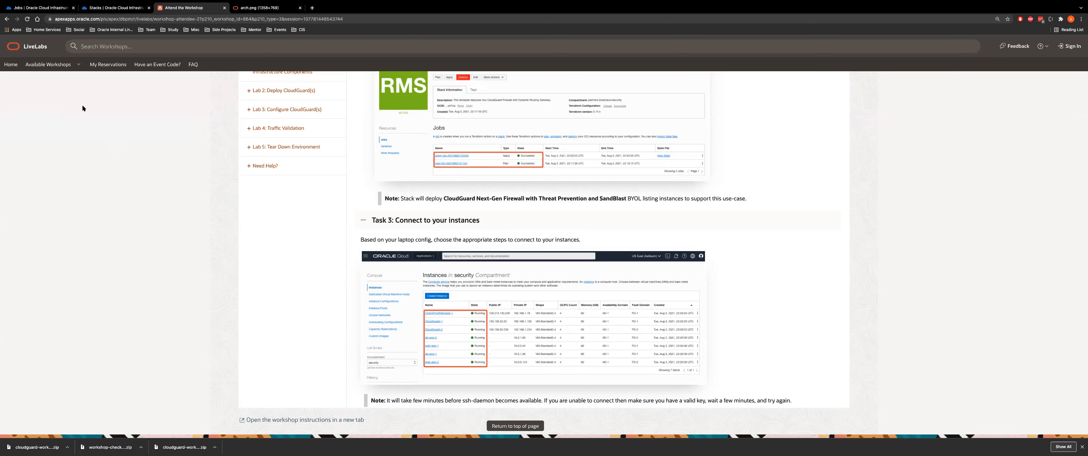
pyautogui.click(113, 8)
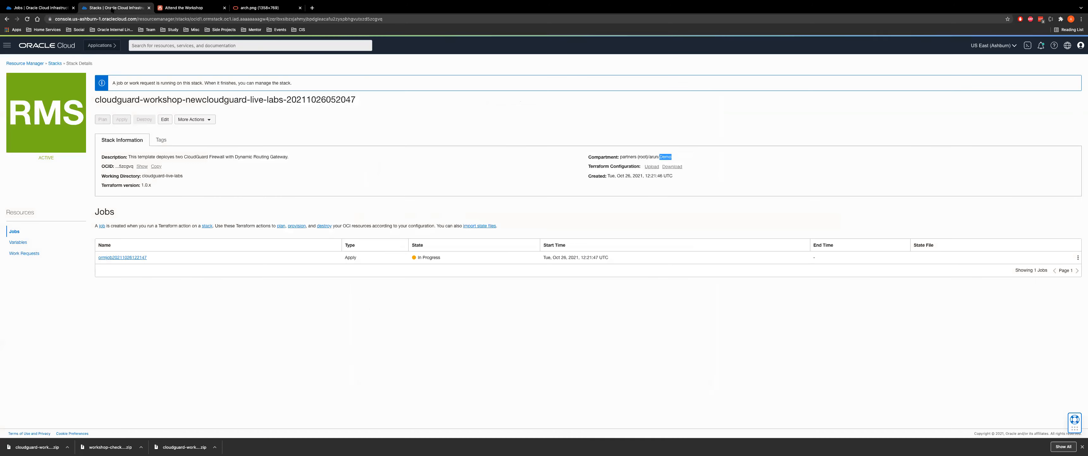
pyautogui.hotkey('ctrl', 'f')
pyautogui.hotkey('ctrl', 'shift', 'Tab')
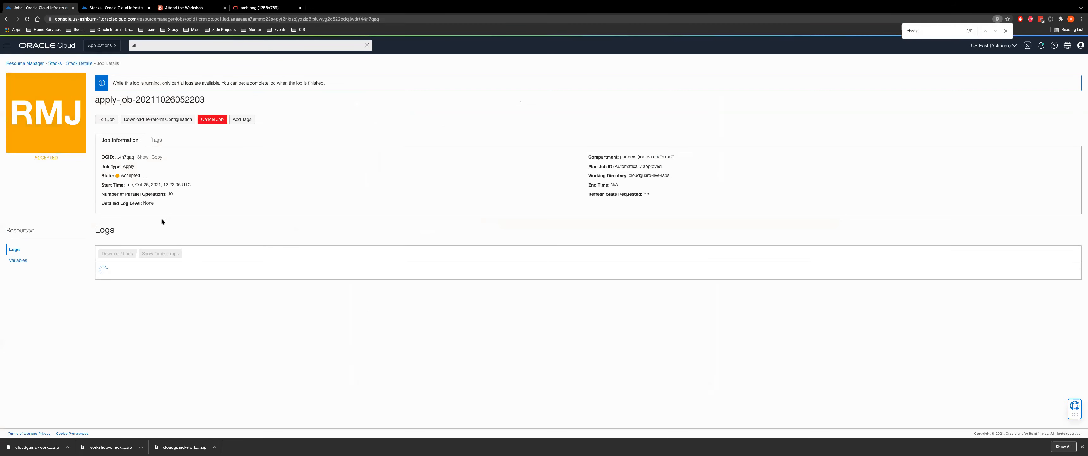
pyautogui.click(78, 64)
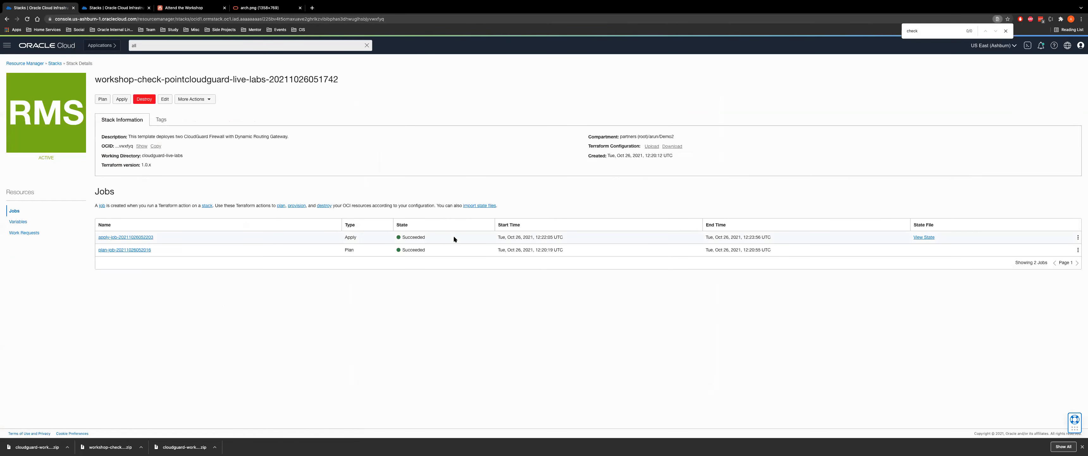
pyautogui.moveTo(402, 237); pyautogui.dragTo(445, 238)
pyautogui.moveTo(657, 136); pyautogui.dragTo(689, 136)
pyautogui.click(6, 45)
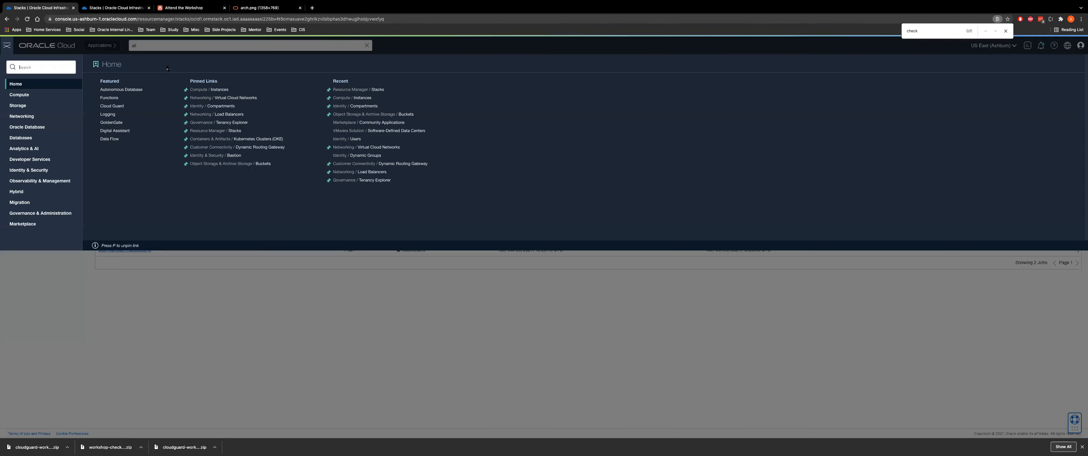
# List the Demo2 compute instances and compare shapes of CloudGuard-2, db-app-1 and CheckPointManager-1
pyautogui.click(217, 90)
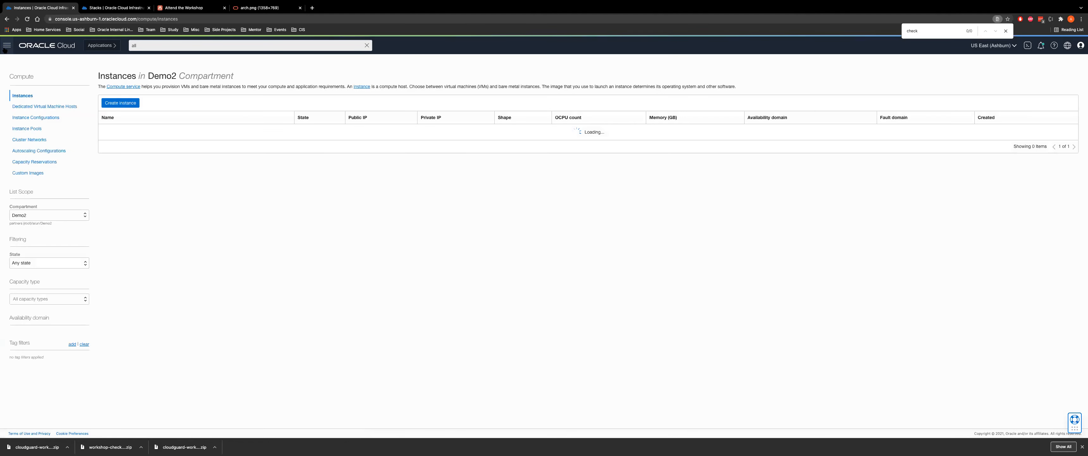
pyautogui.click(6, 46)
pyautogui.write('ins')
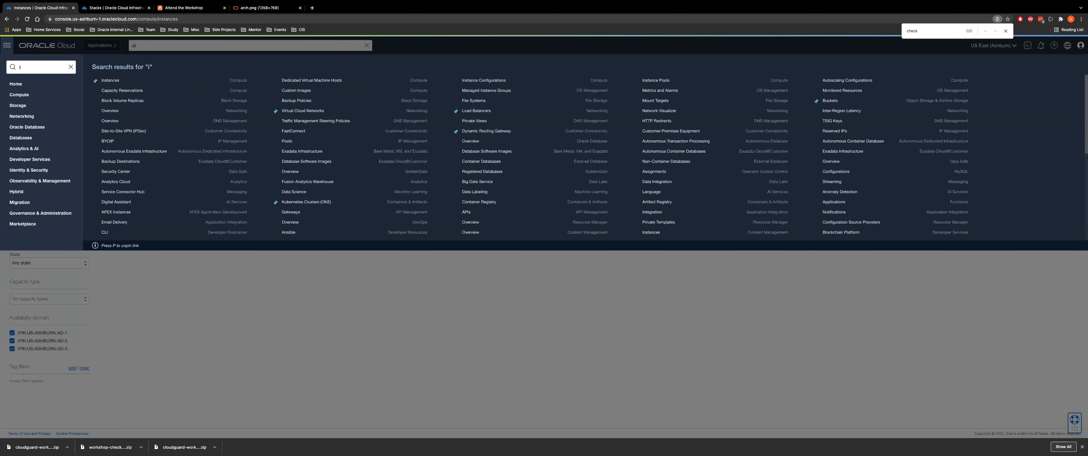
pyautogui.press('BackSpace')
pyautogui.press('BackSpace')
pyautogui.press('BackSpace')
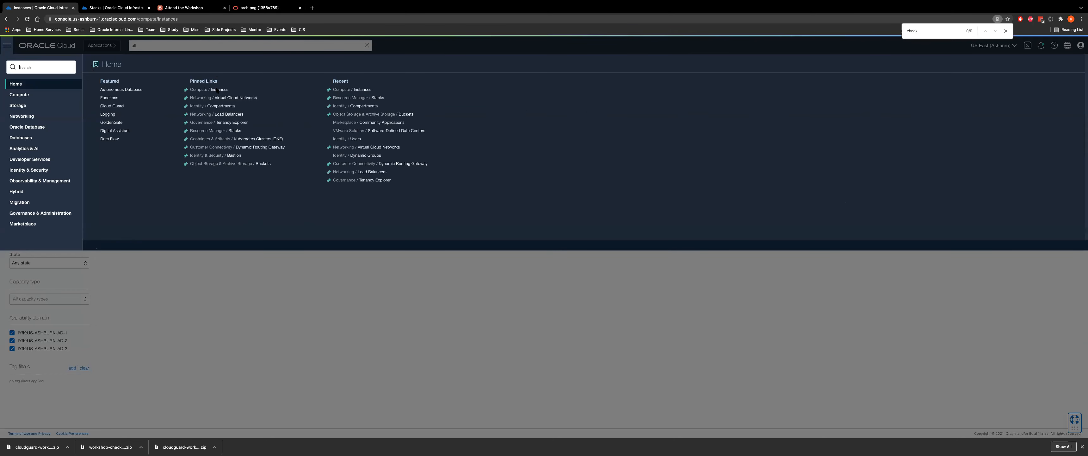
pyautogui.click(219, 89)
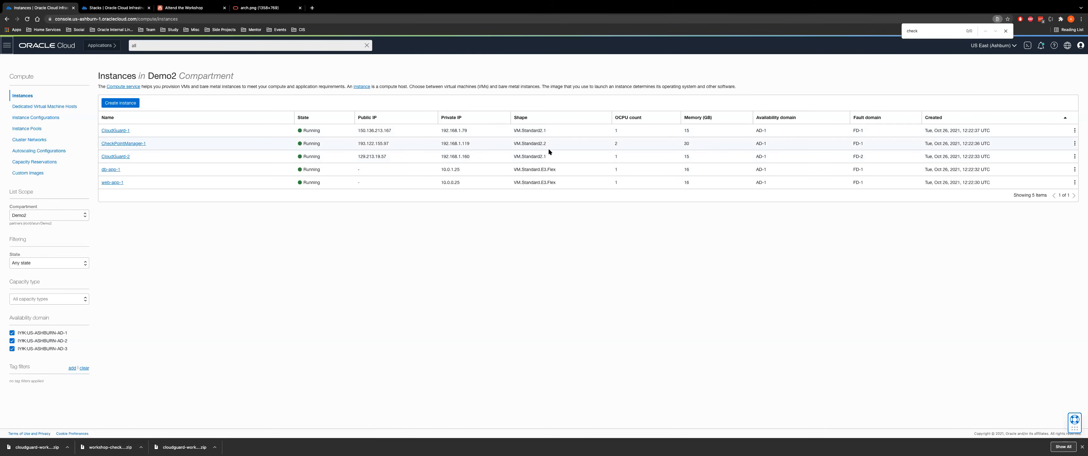
pyautogui.moveTo(547, 156); pyautogui.dragTo(521, 156)
pyautogui.moveTo(513, 169); pyautogui.dragTo(563, 168)
pyautogui.click(355, 144)
pyautogui.moveTo(514, 144); pyautogui.dragTo(568, 142)
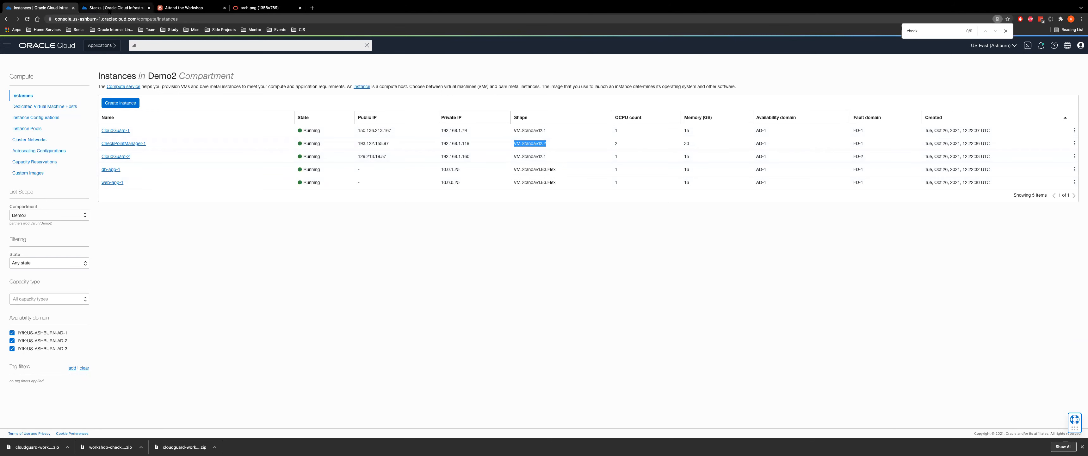
pyautogui.press('Escape')
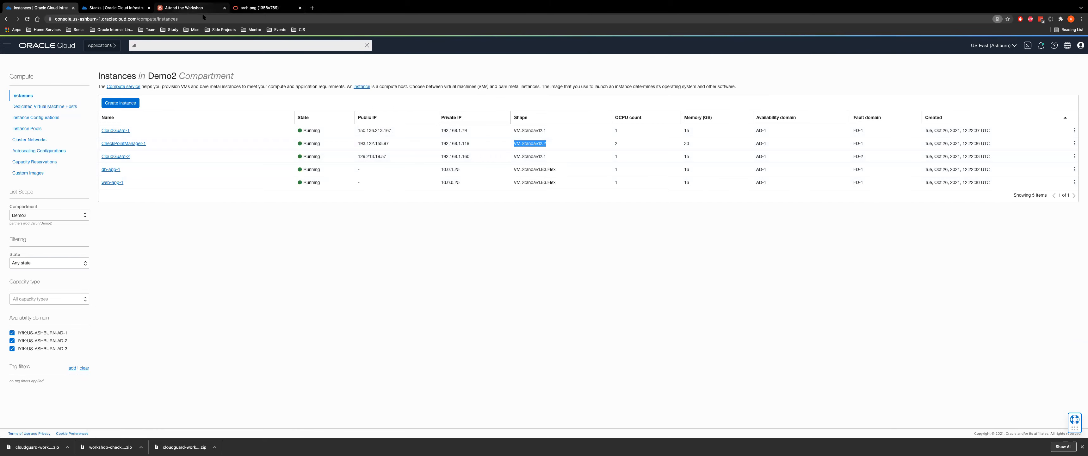
# Glance at LiveLabs Task 3, then return to the other stack's details
pyautogui.click(203, 13)
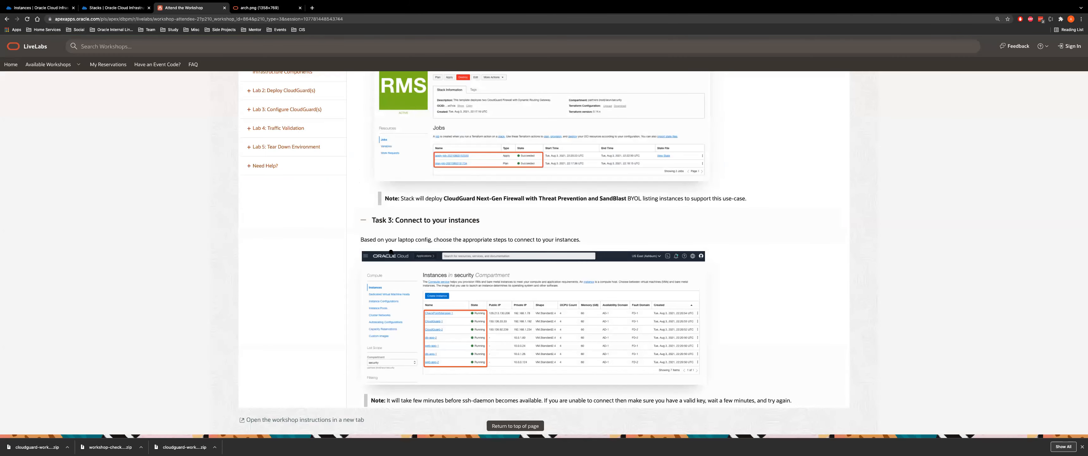
pyautogui.scroll(5, 519, 195)
pyautogui.scroll(-4, 460, 184)
pyautogui.scroll(-2, 153, 111)
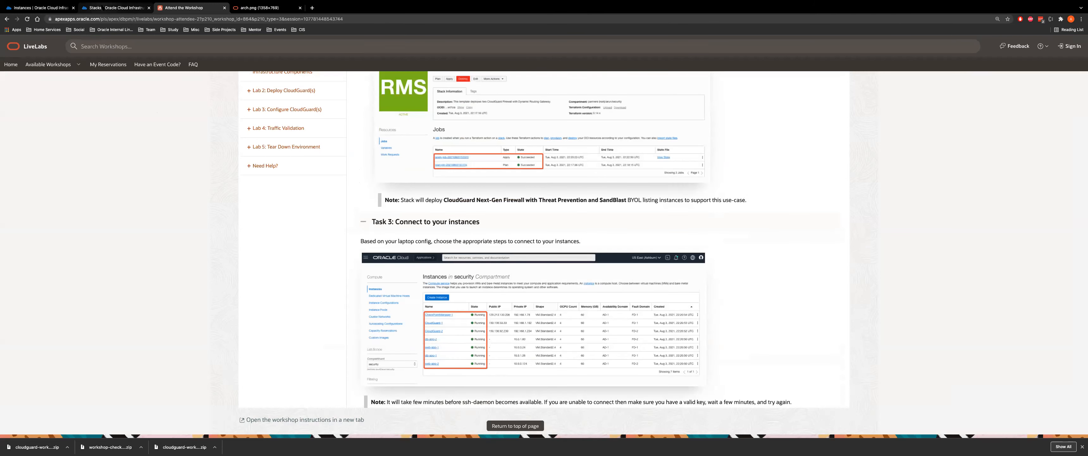
pyautogui.click(114, 8)
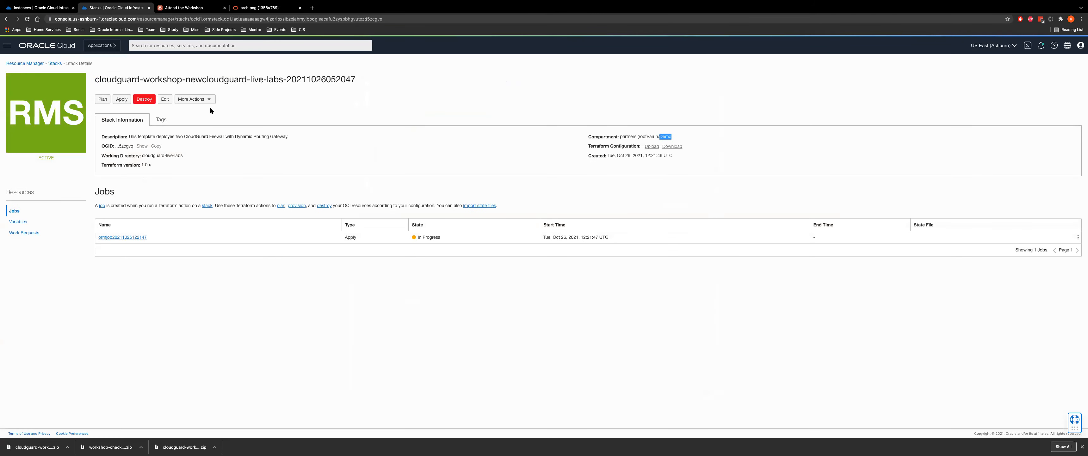
# Review the cloudguard-workshop apply job's variables and outputs, then list the Demo compartment's compute instances
pyautogui.click(54, 63)
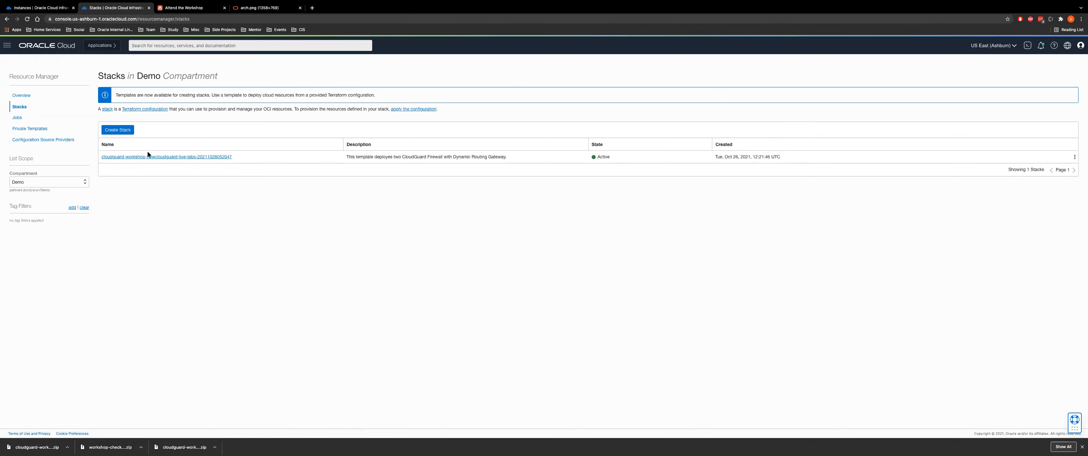
pyautogui.click(138, 157)
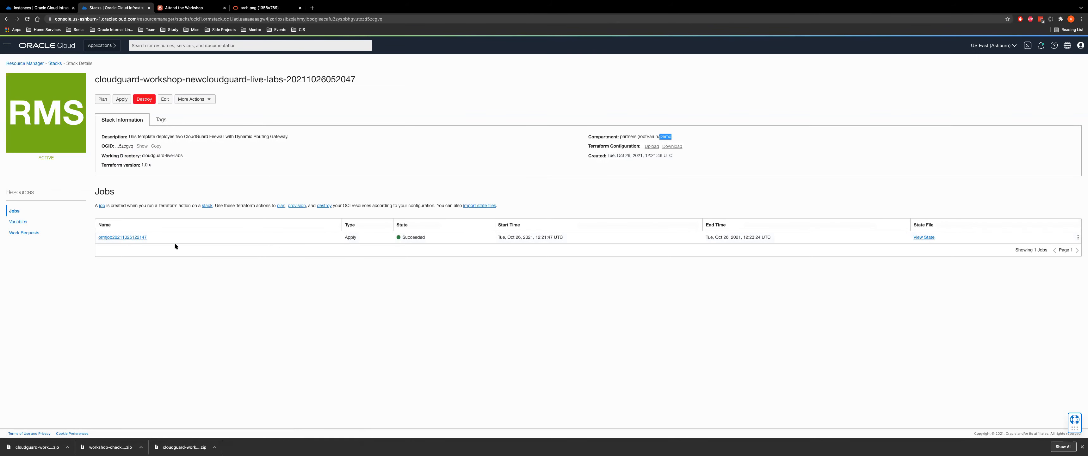
pyautogui.click(123, 237)
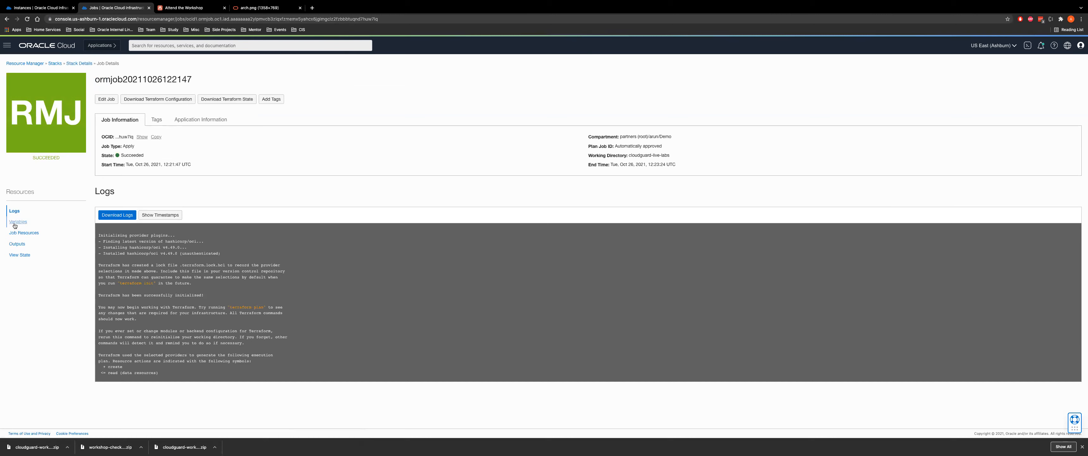
pyautogui.click(18, 222)
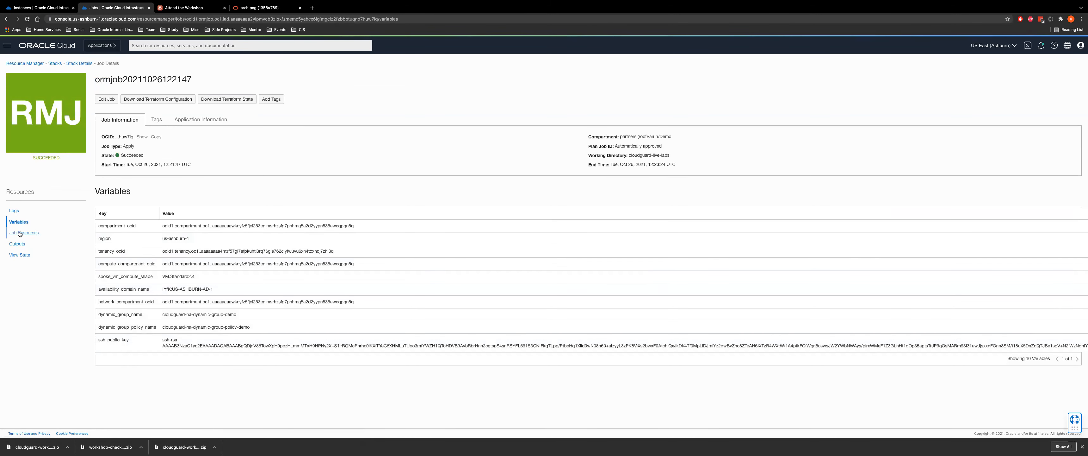
pyautogui.click(17, 244)
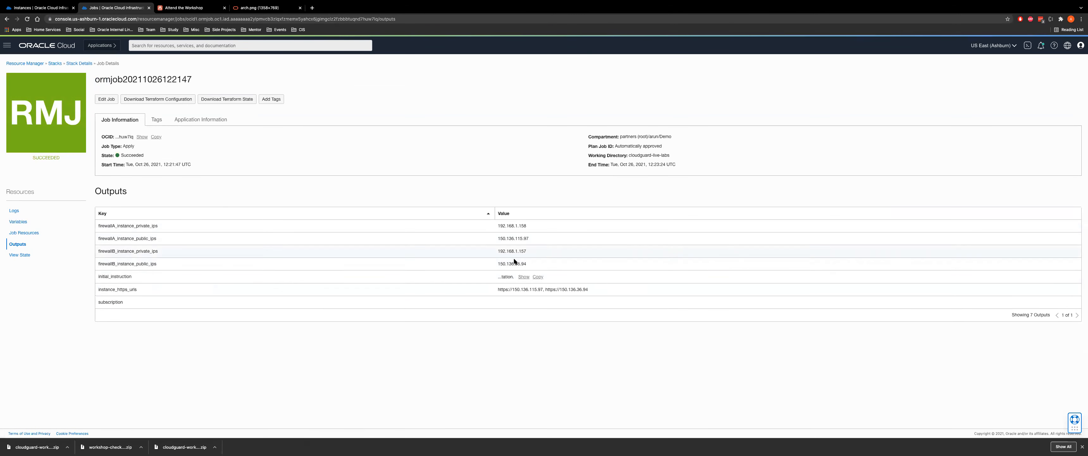
pyautogui.click(7, 45)
pyautogui.click(199, 90)
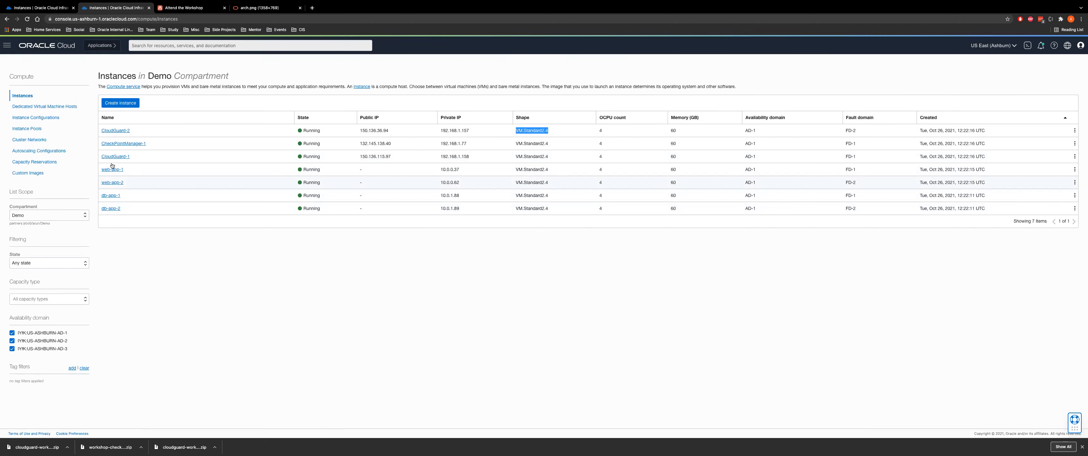
# Highlight web-app-1's private IP 10.0.0.37 in the Instances table, then bring up the main navigation
pyautogui.click(440, 168)
pyautogui.moveTo(440, 168); pyautogui.dragTo(470, 169)
pyautogui.click(7, 49)
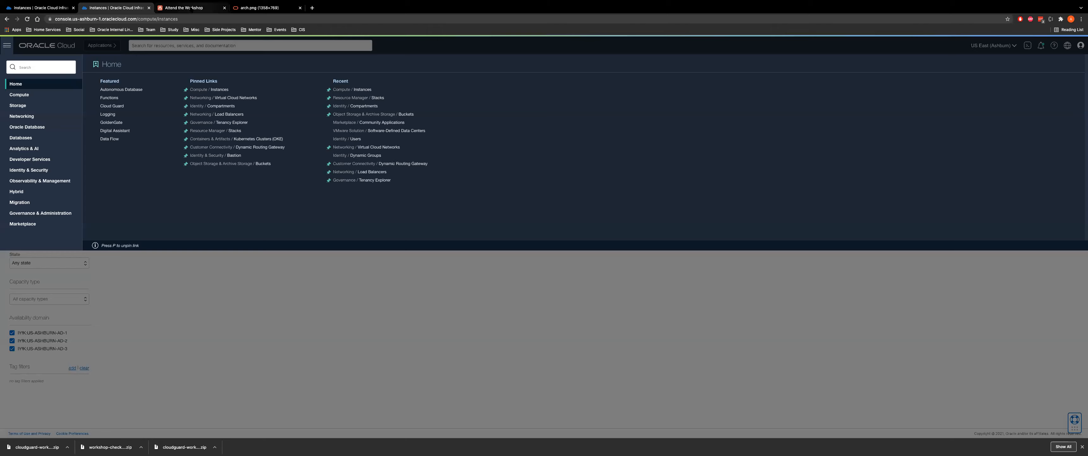
# Advance LiveLabs to the Configure Required OCI Components lab, expand all tasks, then return to the console
pyautogui.click(208, 10)
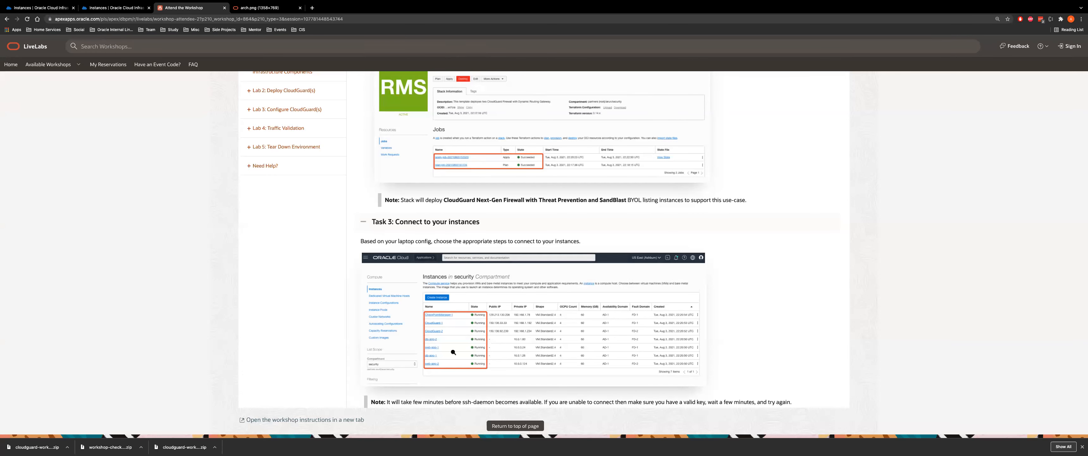
pyautogui.scroll(-3, 453, 351)
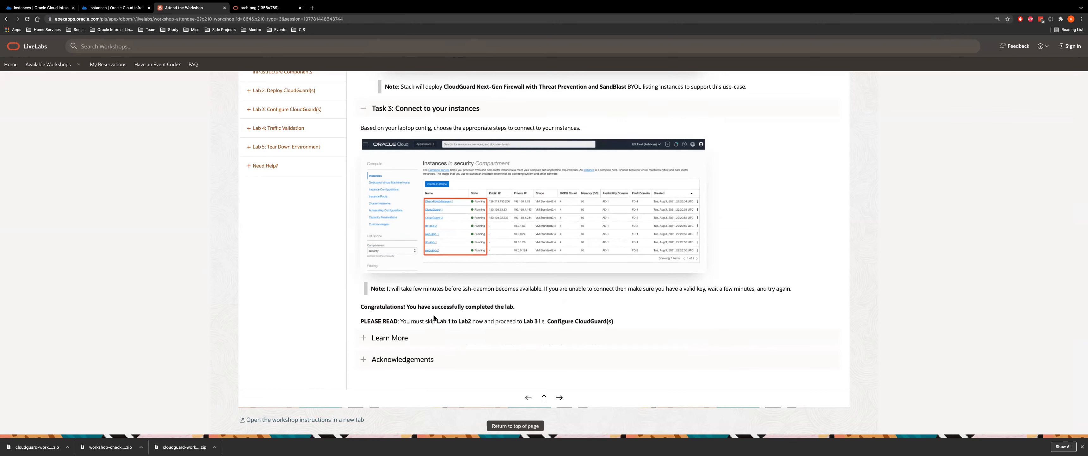
pyautogui.moveTo(437, 321); pyautogui.dragTo(548, 322)
pyautogui.click(560, 397)
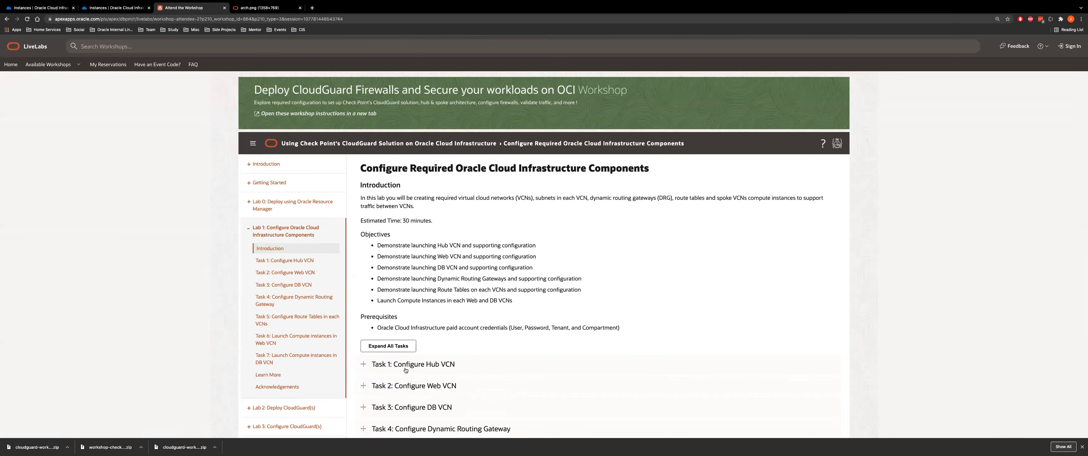
pyautogui.click(384, 346)
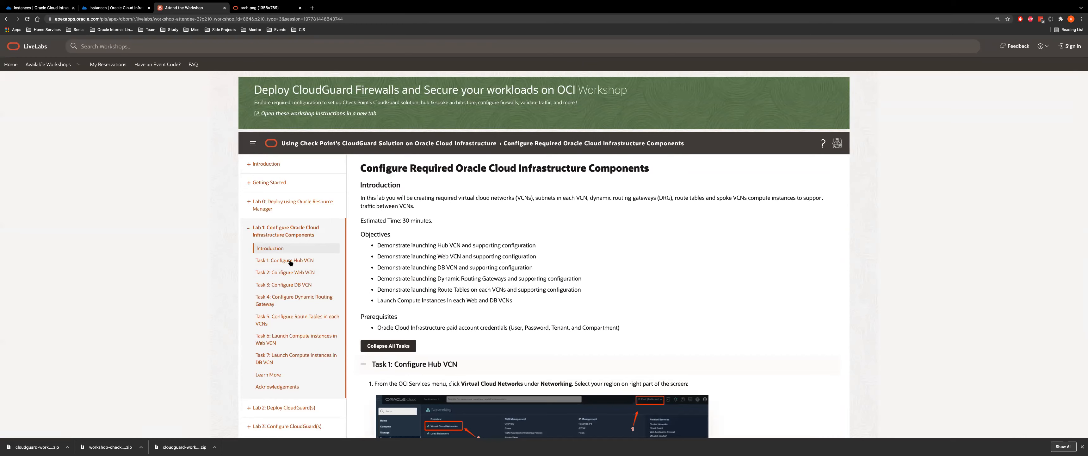
pyautogui.scroll(-4, 514, 300)
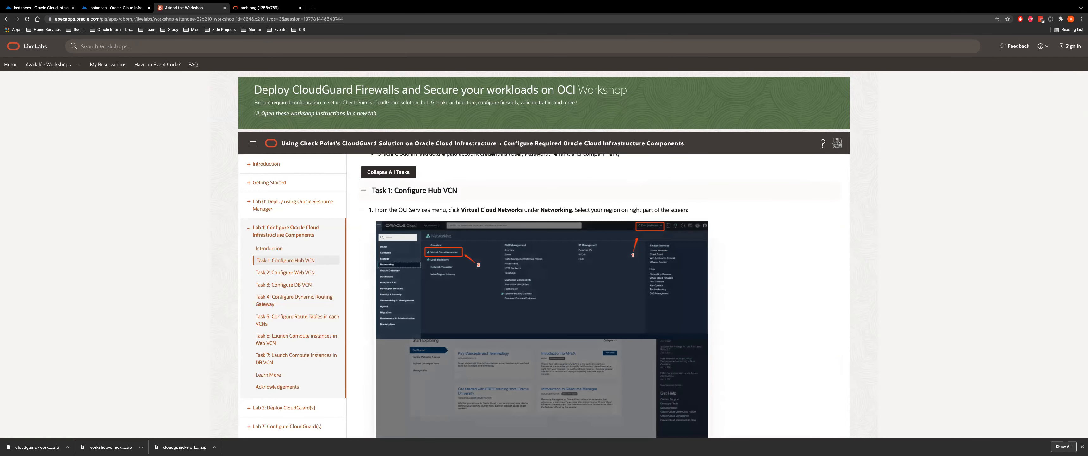
pyautogui.click(116, 7)
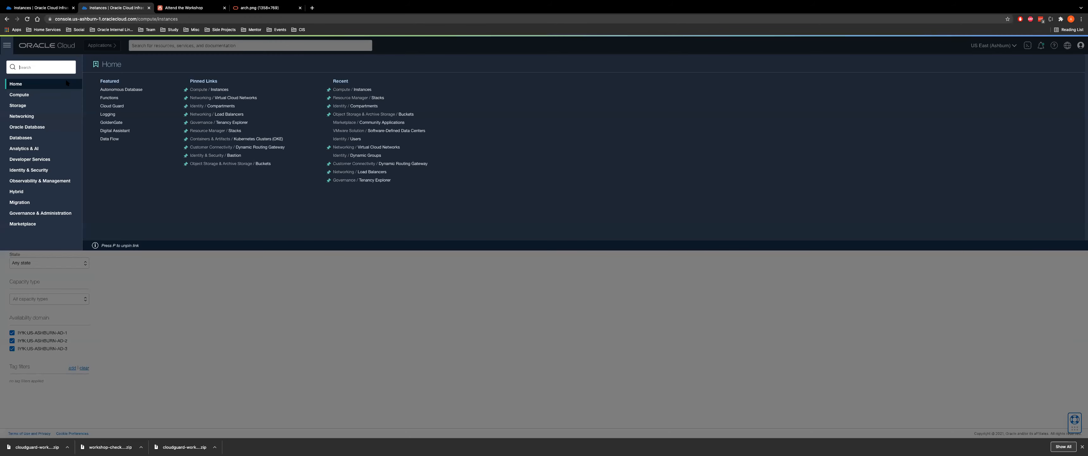
# Inspect firewall-vcn's subnets, then start a new VCN from the Virtual Cloud Networks list
pyautogui.click(234, 98)
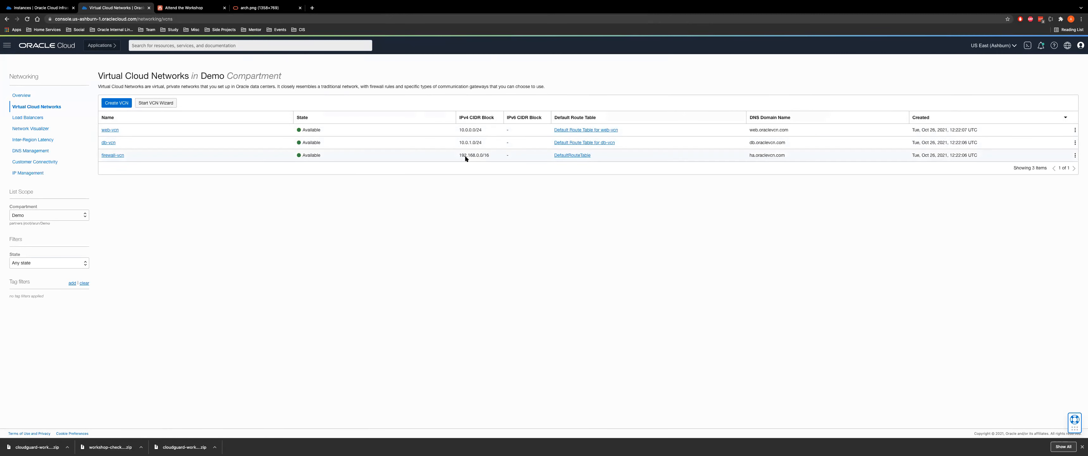
pyautogui.click(112, 156)
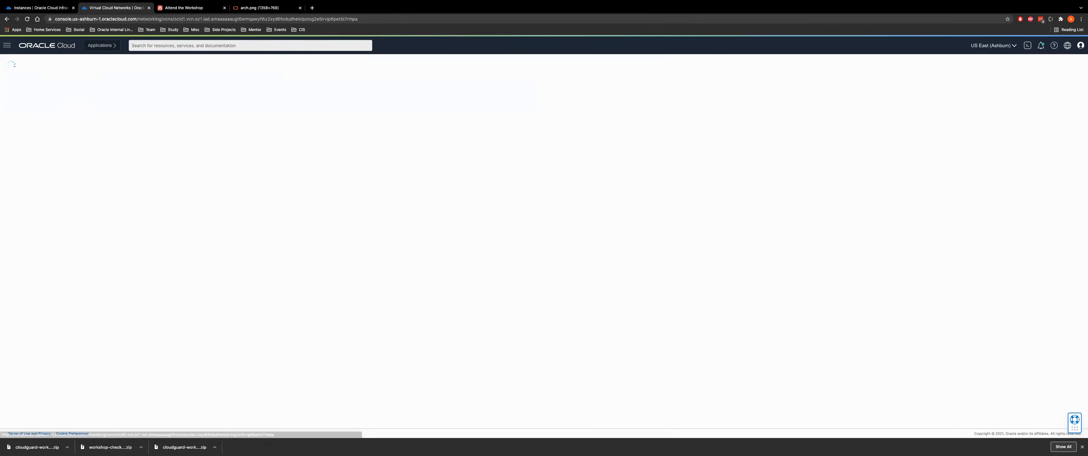
pyautogui.click(186, 7)
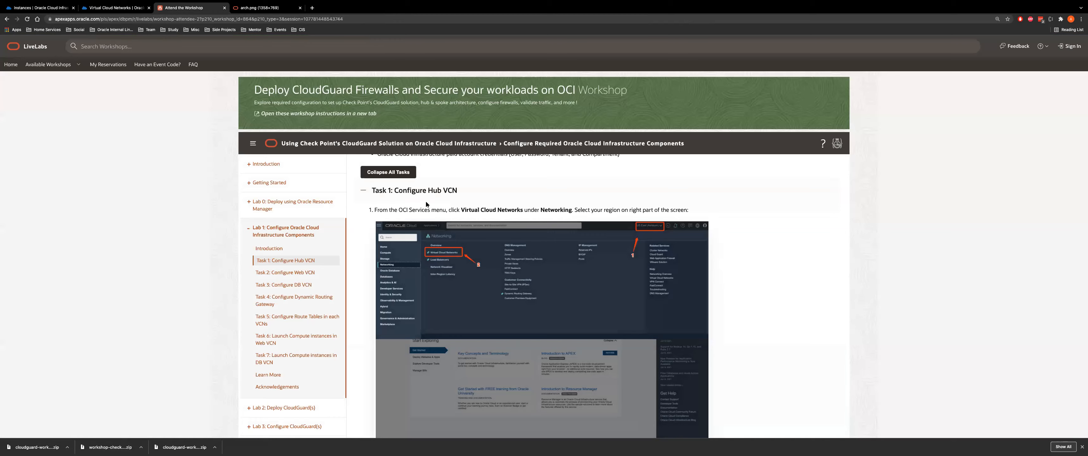
pyautogui.click(114, 8)
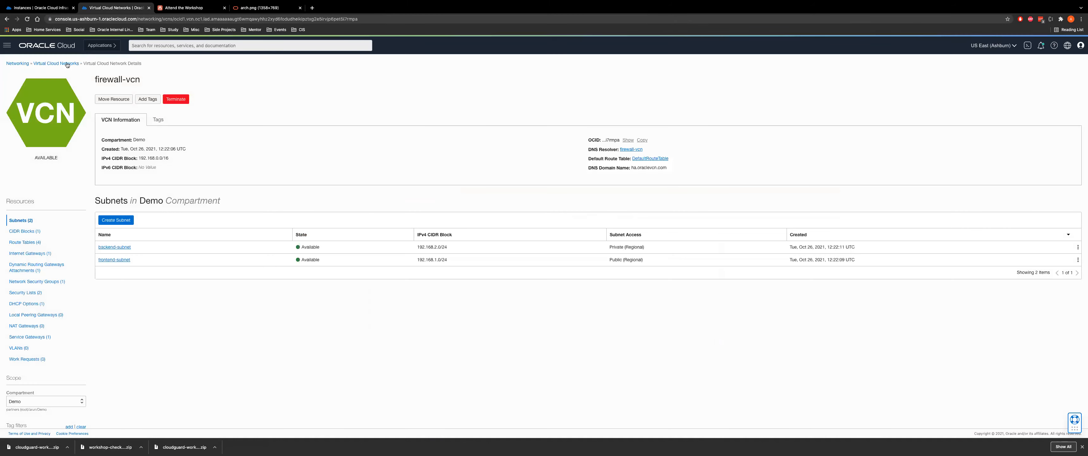
pyautogui.click(60, 64)
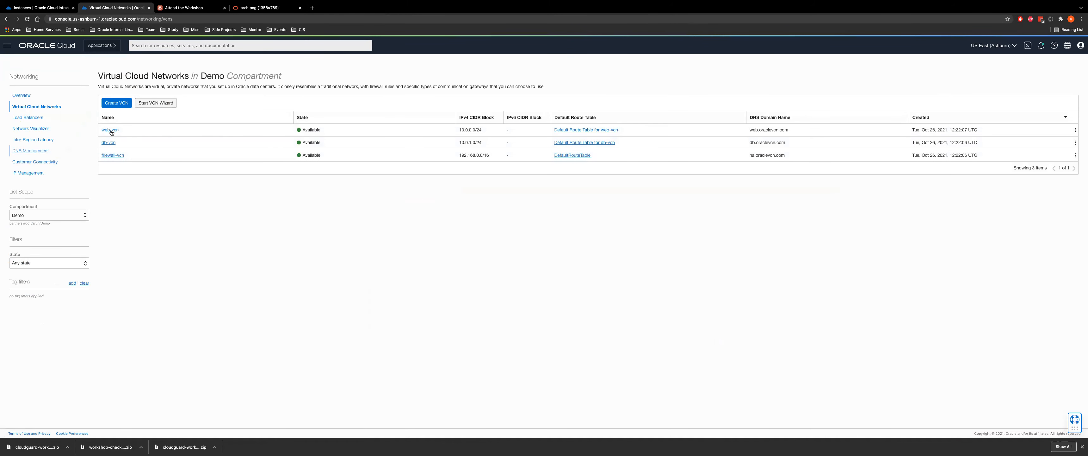
pyautogui.click(115, 103)
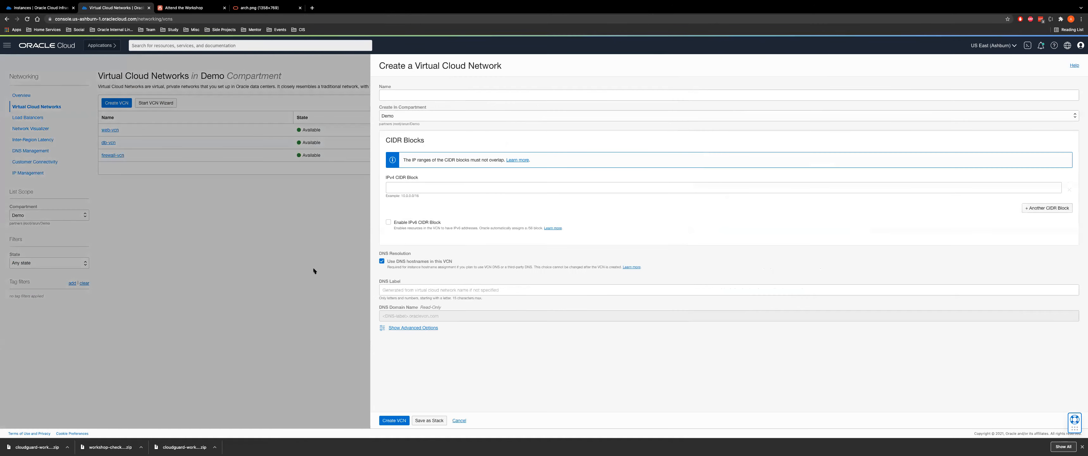
# Try CIDR 10.0.0.0/24 and advanced options in Create VCN, cancel, and open firewall-vcn instead
pyautogui.click(1082, 446)
pyautogui.click(417, 187)
pyautogui.click(410, 210)
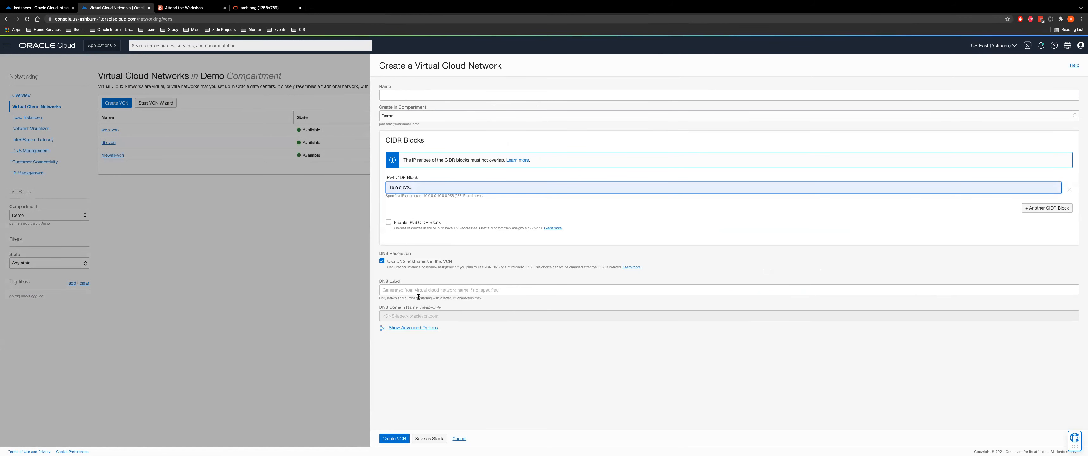
pyautogui.click(404, 328)
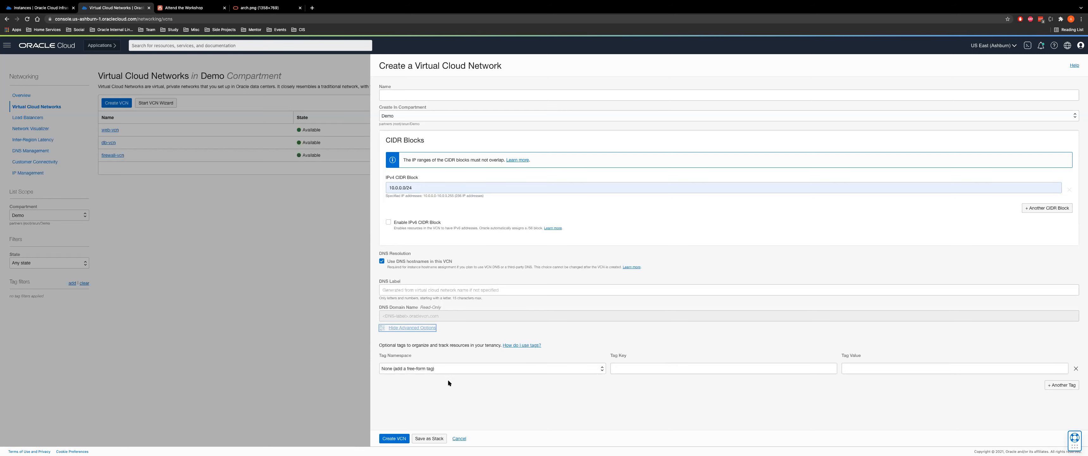
pyautogui.click(426, 364)
pyautogui.click(703, 396)
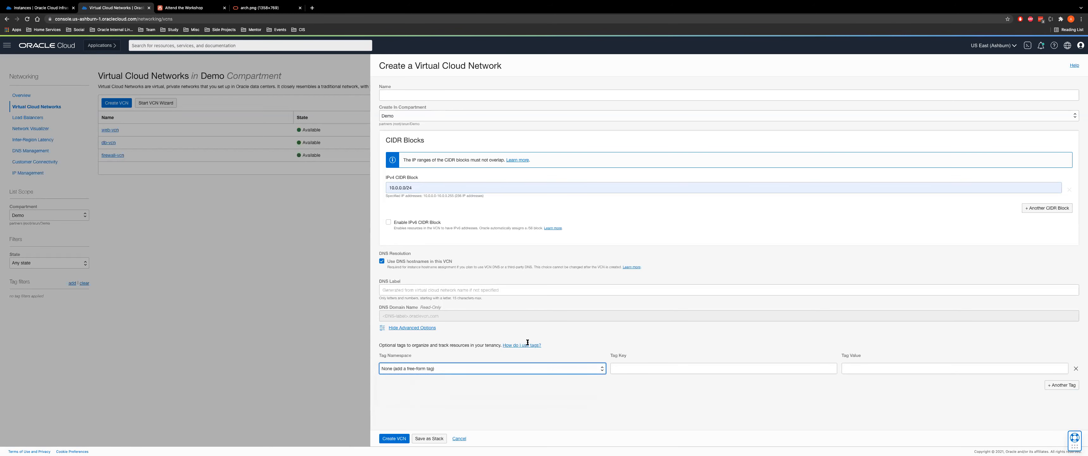
pyautogui.click(459, 438)
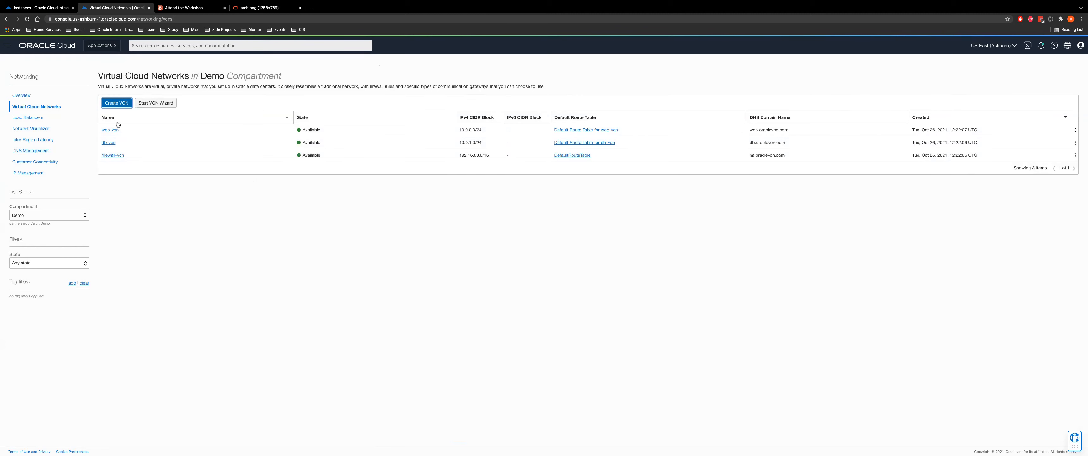
pyautogui.click(109, 154)
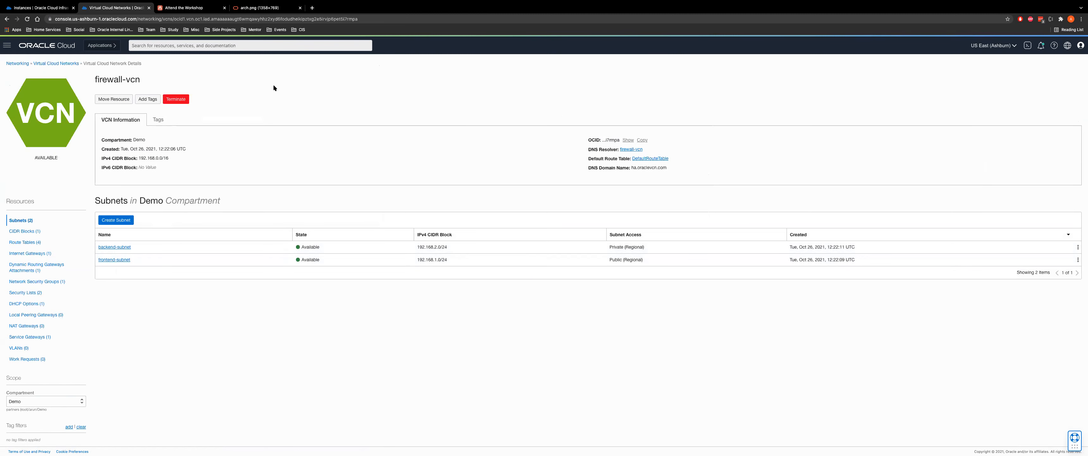
# In LiveLabs Task 1, highlight the hub VCN's name firewall-vcn in the spec table
pyautogui.hotkey('ctrl', 'Tab')
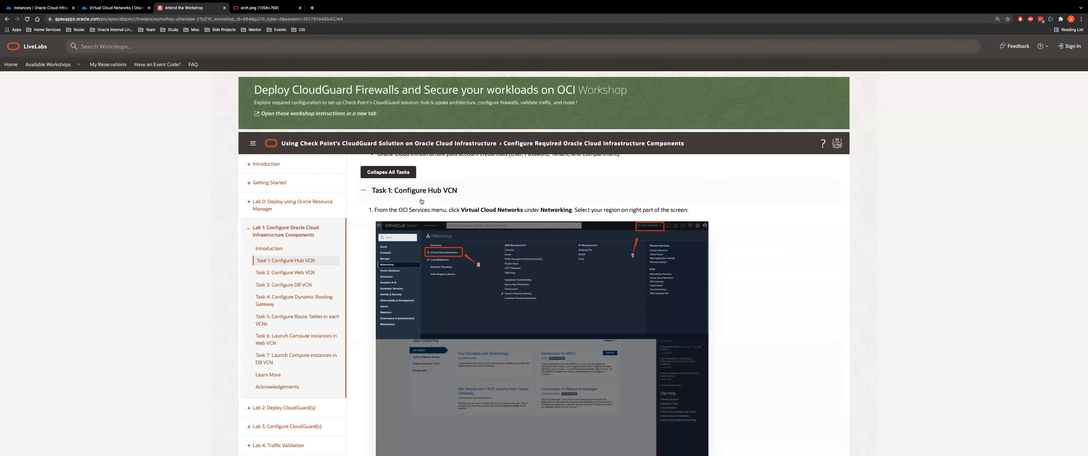
pyautogui.scroll(-3, 461, 205)
pyautogui.scroll(-5, 461, 204)
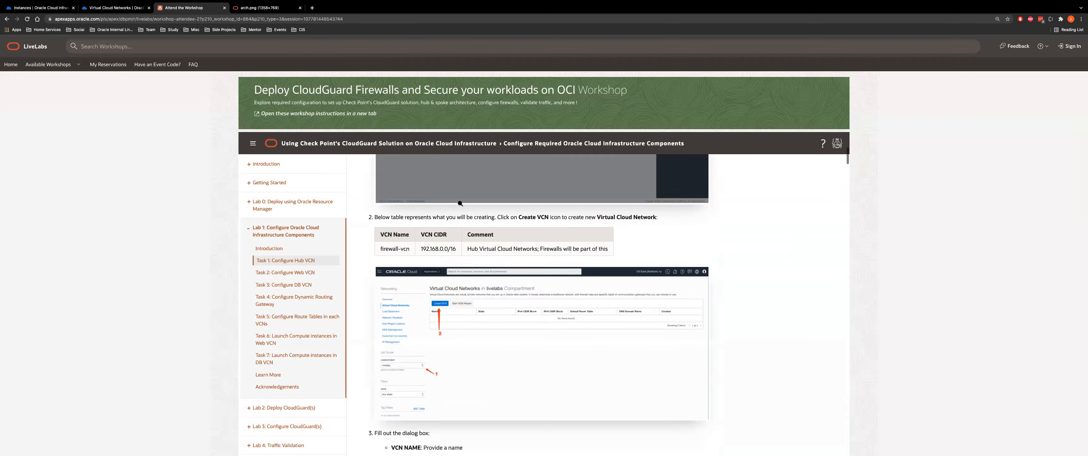
pyautogui.moveTo(421, 183); pyautogui.dragTo(455, 183)
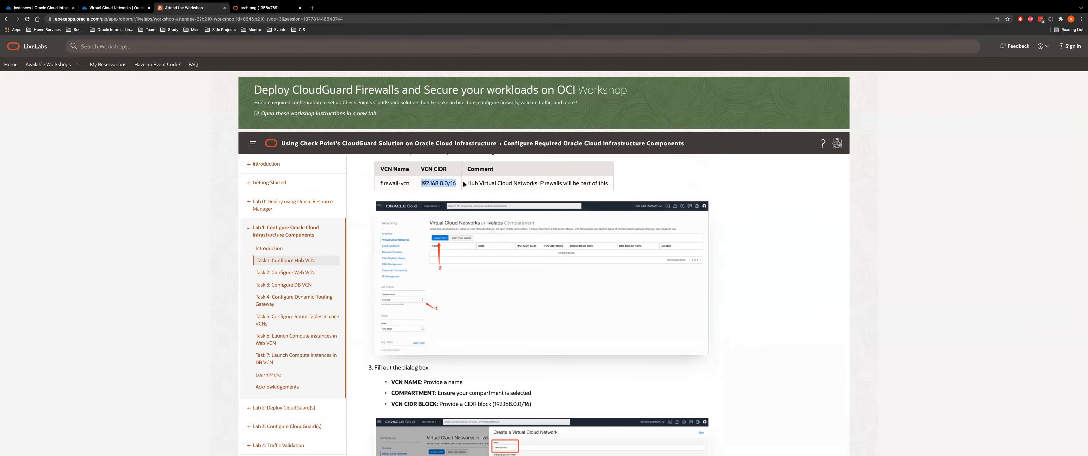
pyautogui.moveTo(380, 183); pyautogui.dragTo(413, 184)
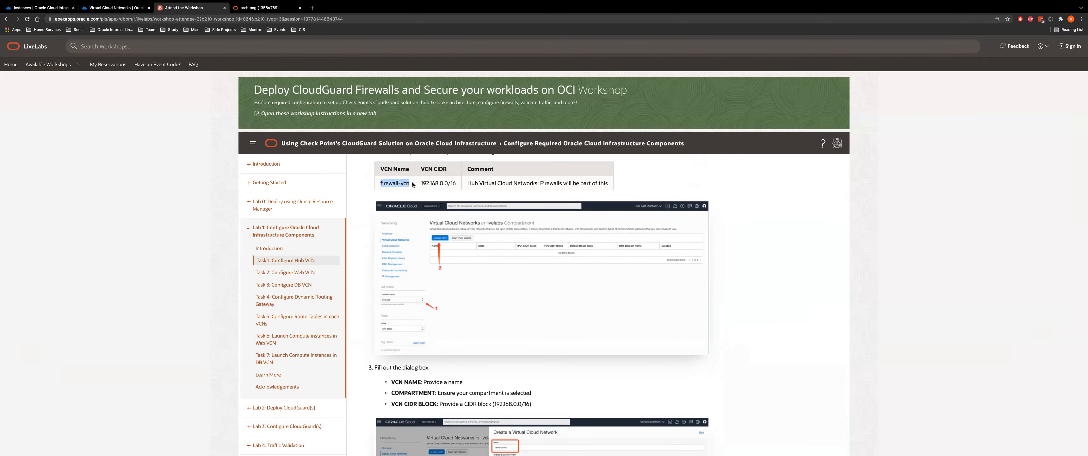
# Highlight frontend-subnet and its Public access value, then return to the firewall-vcn console page
pyautogui.scroll(-5, 486, 320)
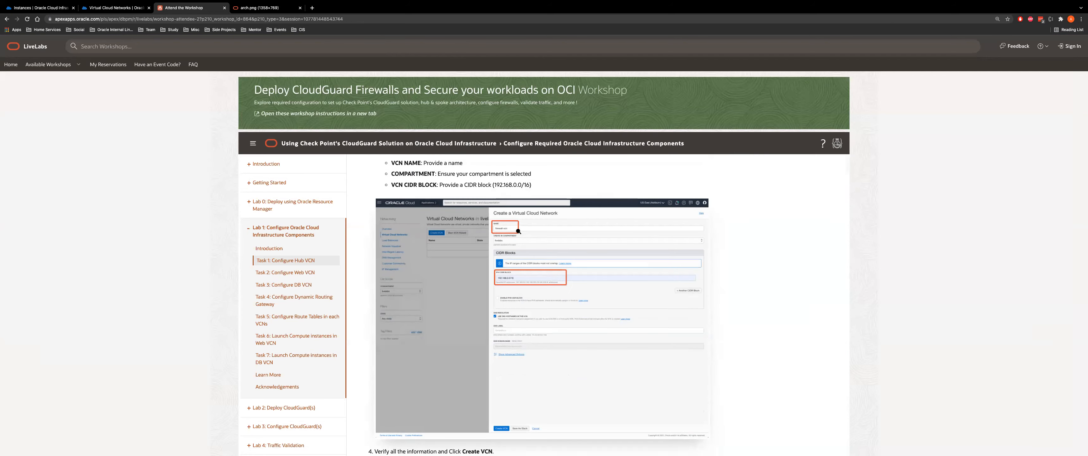
pyautogui.scroll(-6, 535, 307)
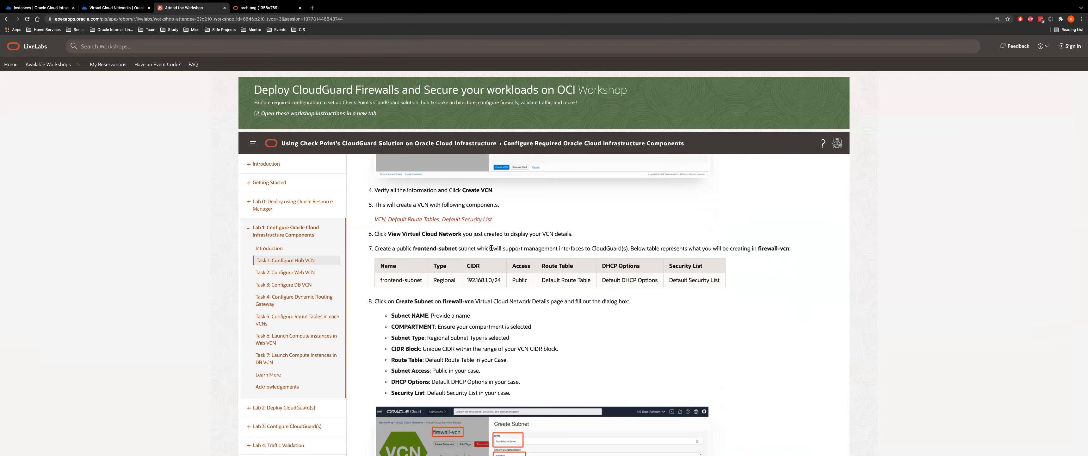
pyautogui.scroll(-1, 491, 248)
pyautogui.moveTo(380, 230); pyautogui.dragTo(434, 227)
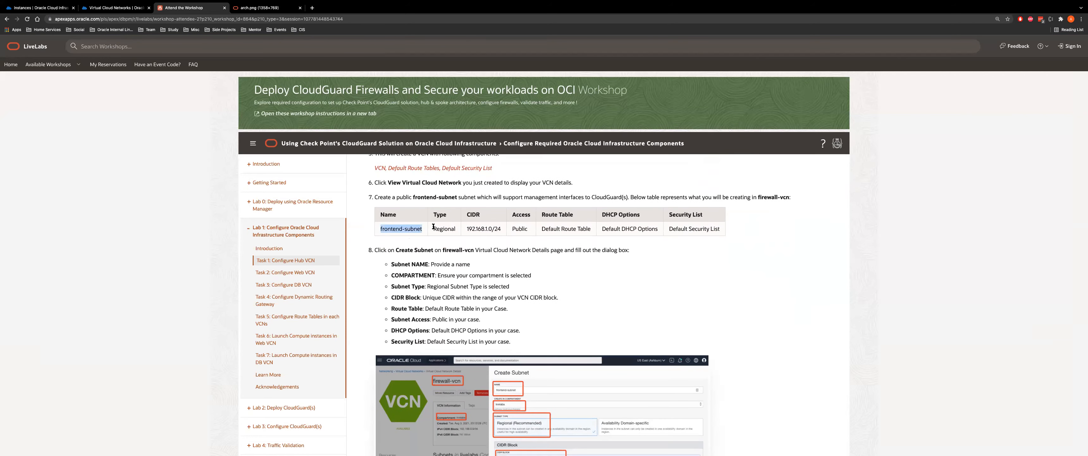
pyautogui.doubleClick(520, 229)
pyautogui.scroll(-1, 533, 231)
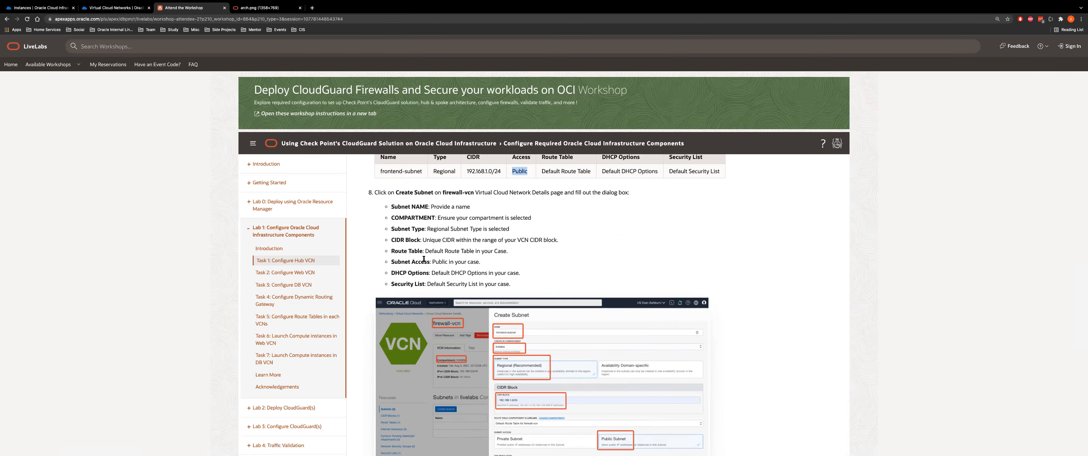
pyautogui.scroll(-5, 402, 215)
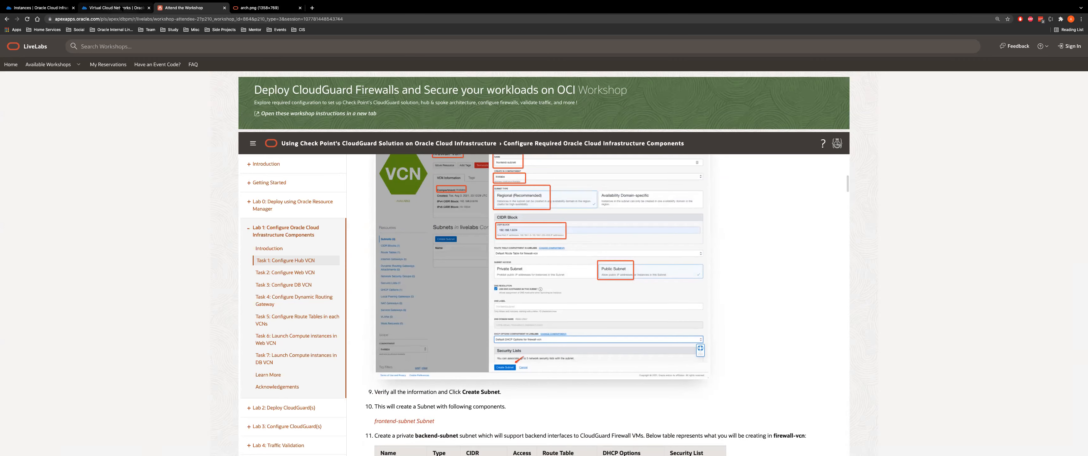
pyautogui.click(114, 8)
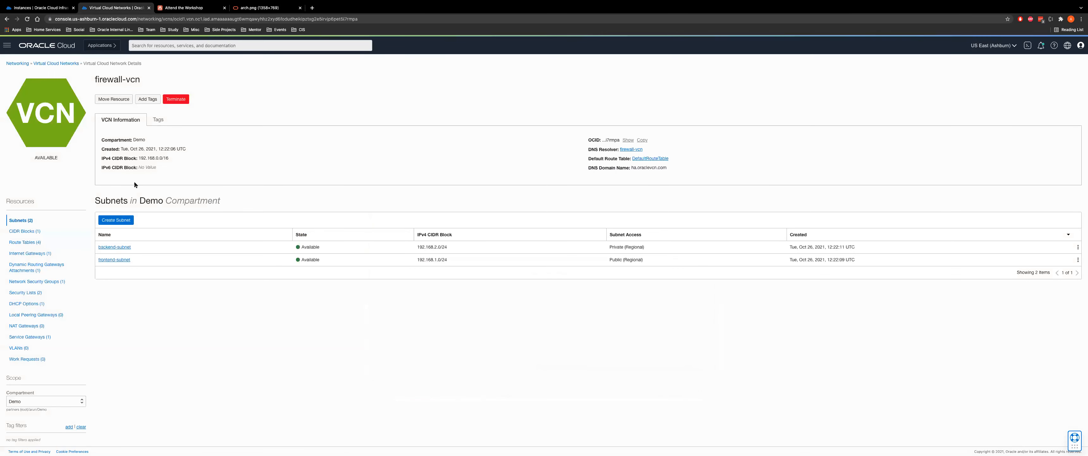
pyautogui.click(109, 220)
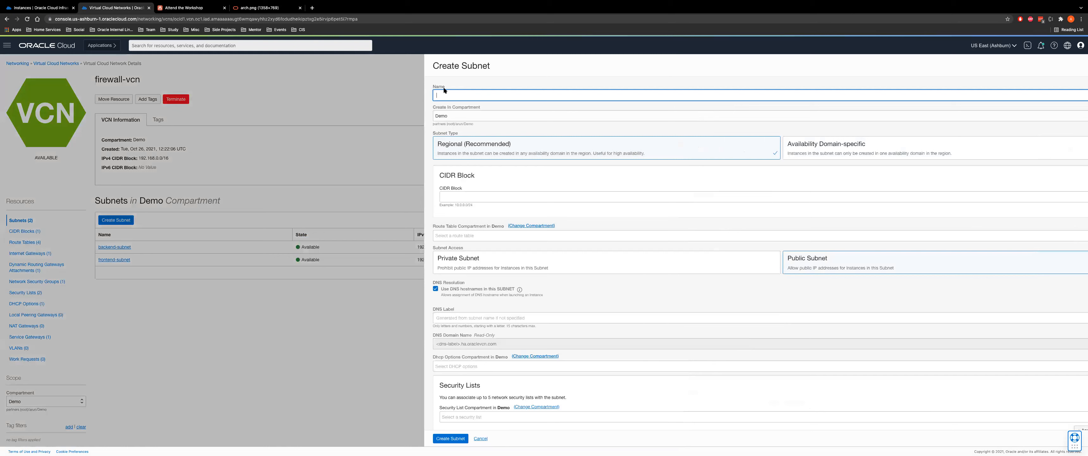
pyautogui.write('test')
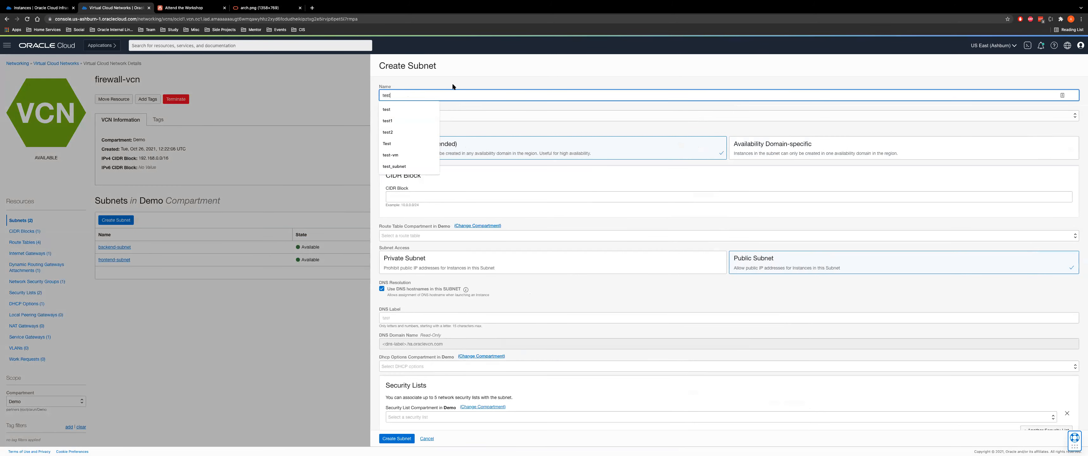
pyautogui.click(452, 82)
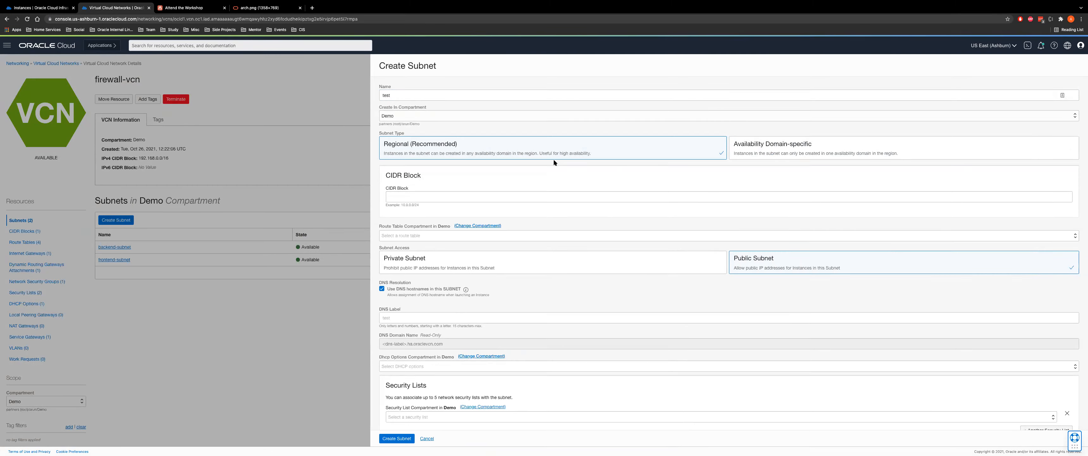
pyautogui.click(446, 195)
pyautogui.write('10.0.0.0/24')
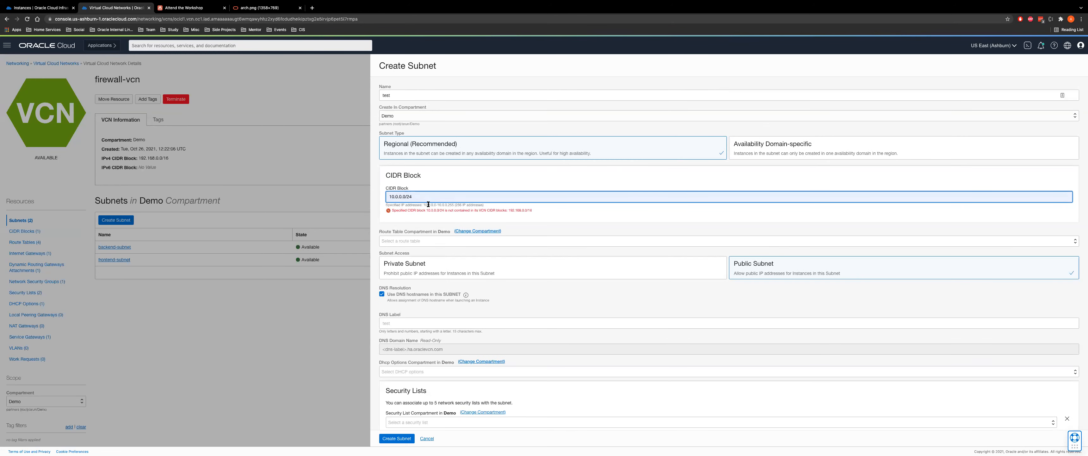
pyautogui.moveTo(399, 195); pyautogui.dragTo(356, 198)
pyautogui.write('192.168')
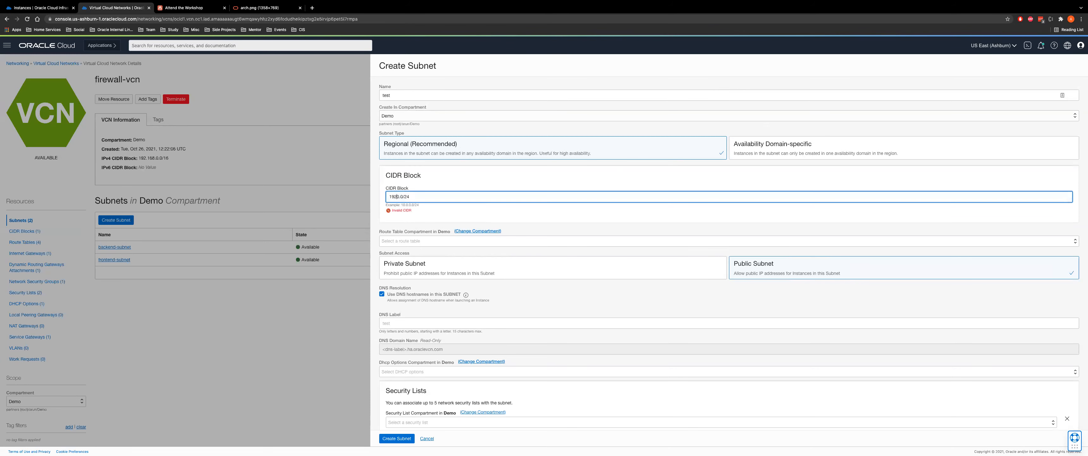
pyautogui.write('.13')
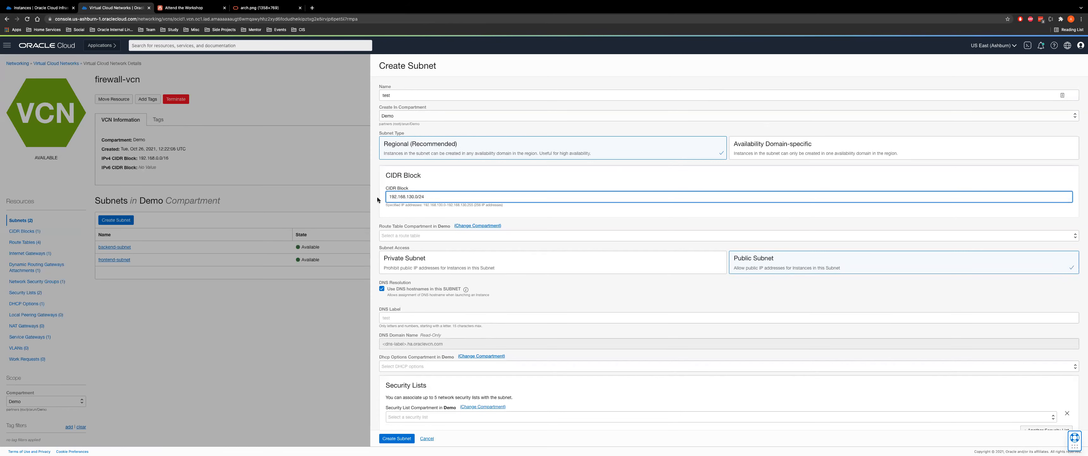
pyautogui.click(437, 233)
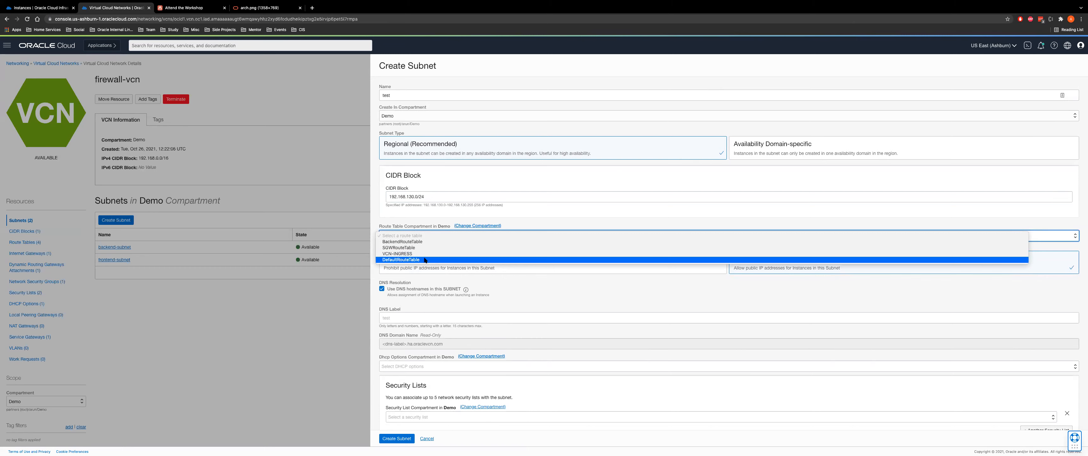
pyautogui.click(425, 259)
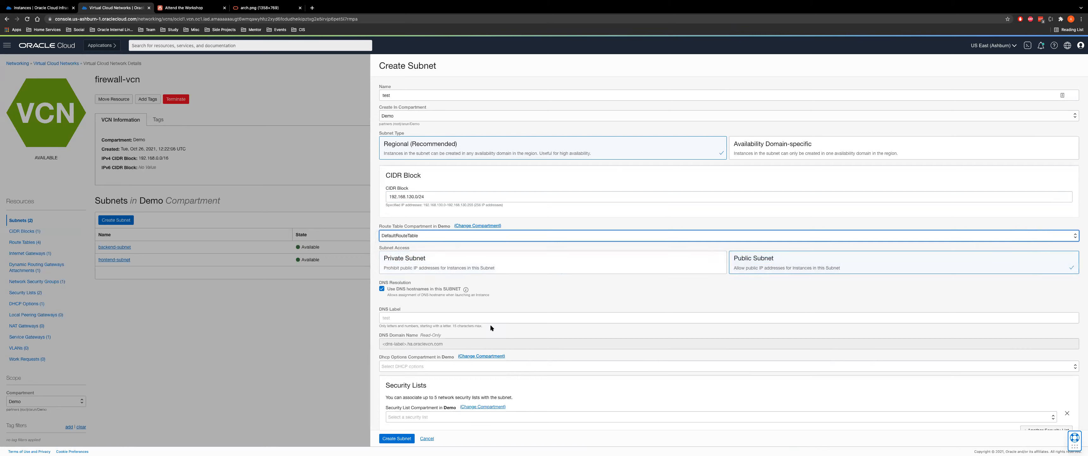
pyautogui.click(482, 418)
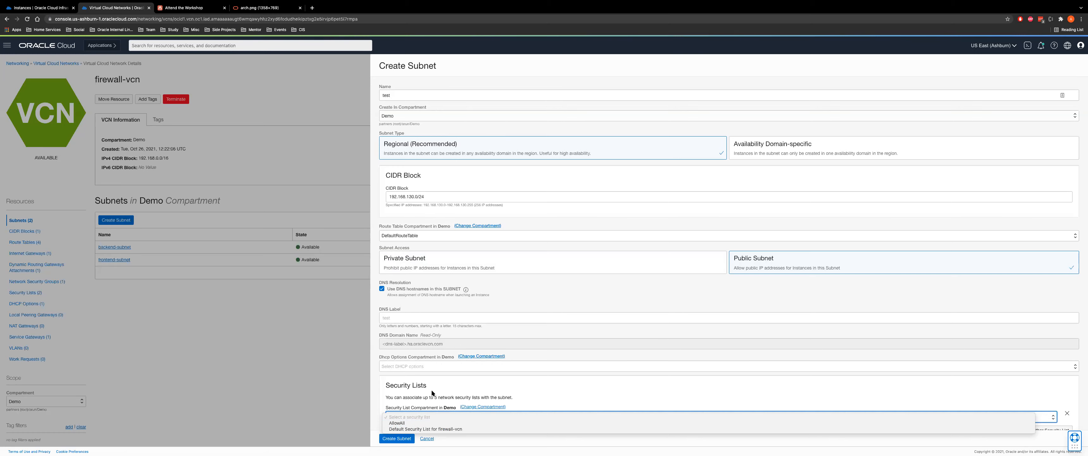
pyautogui.click(423, 441)
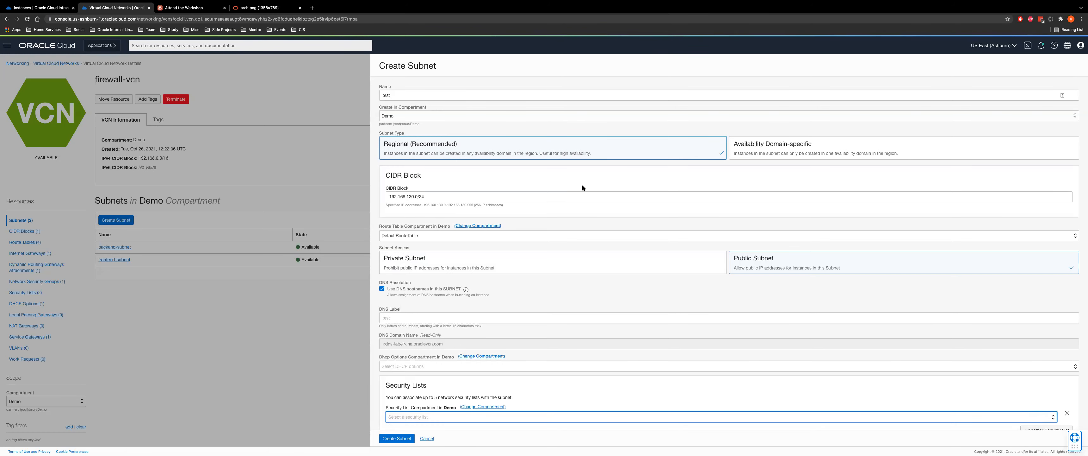
pyautogui.scroll(-1, 392, 393)
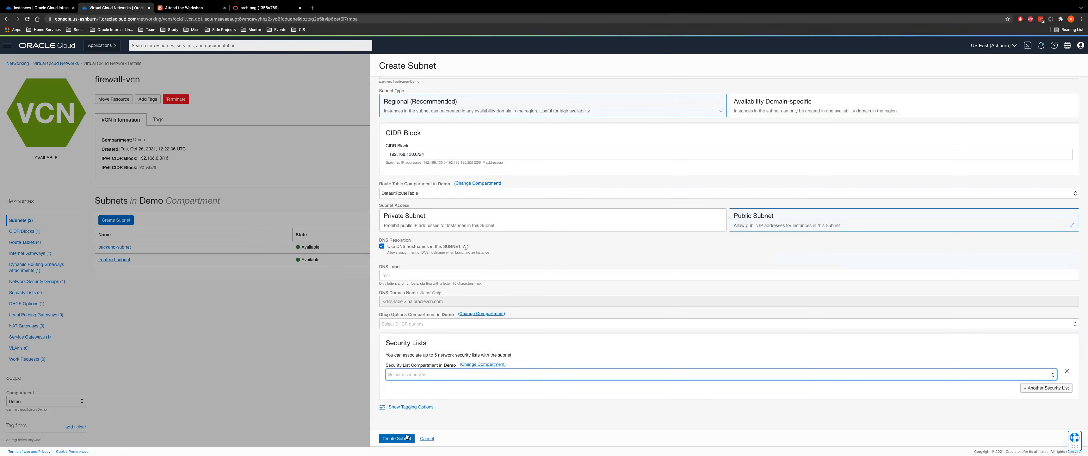
pyautogui.click(426, 439)
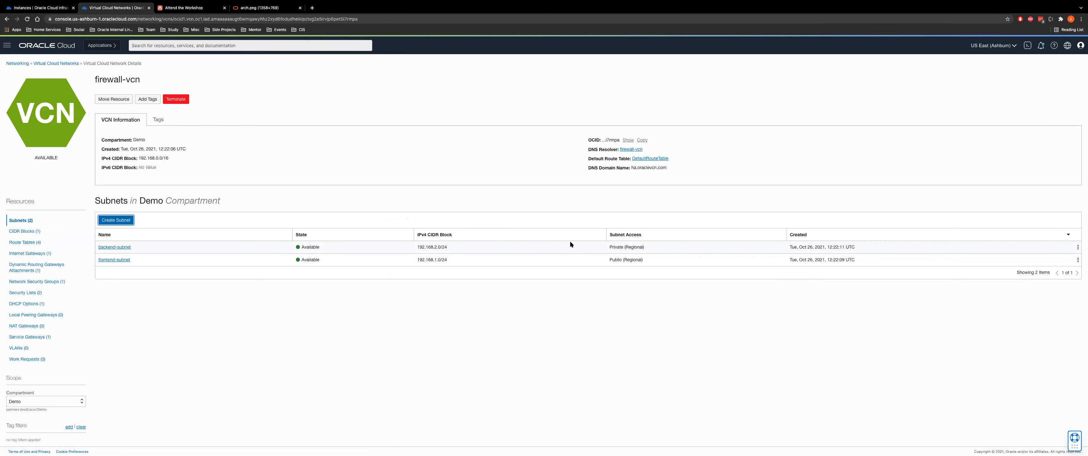
# Highlight frontend-subnet's Public (Regional) access and backend-subnet's access type, then return to LiveLabs
pyautogui.moveTo(608, 259); pyautogui.dragTo(664, 261)
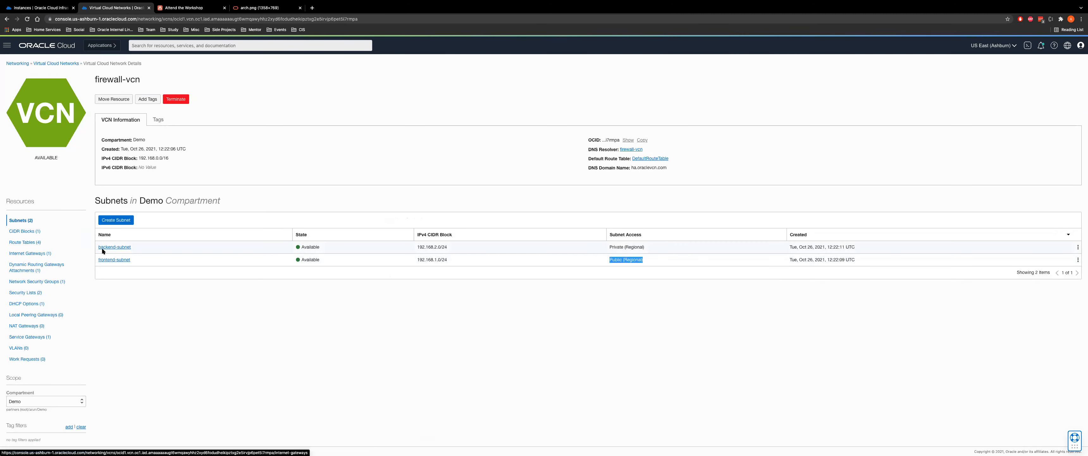
pyautogui.moveTo(616, 244); pyautogui.dragTo(651, 245)
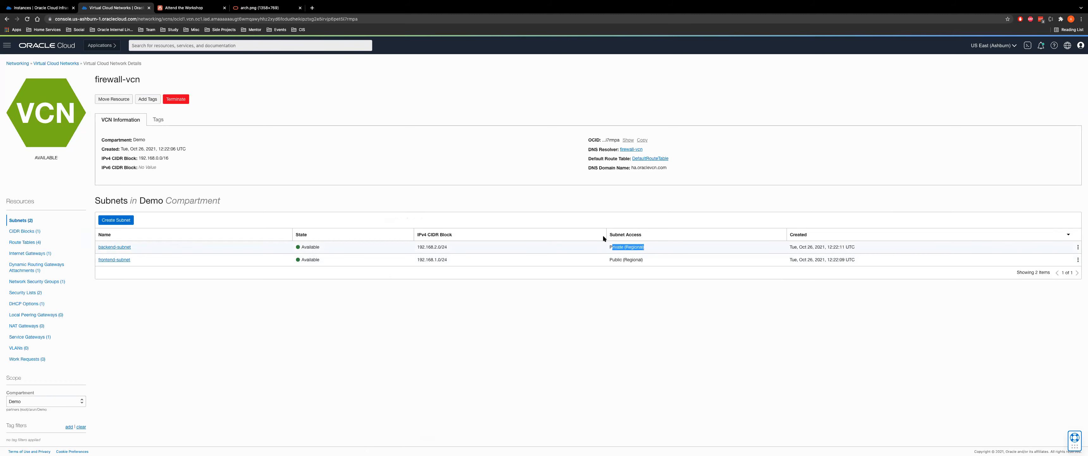
pyautogui.hotkey('ctrl', 'Tab')
# Highlight table values in LiveLabs' frontend-subnet and backend-subnet creation steps
pyautogui.scroll(2, 438, 207)
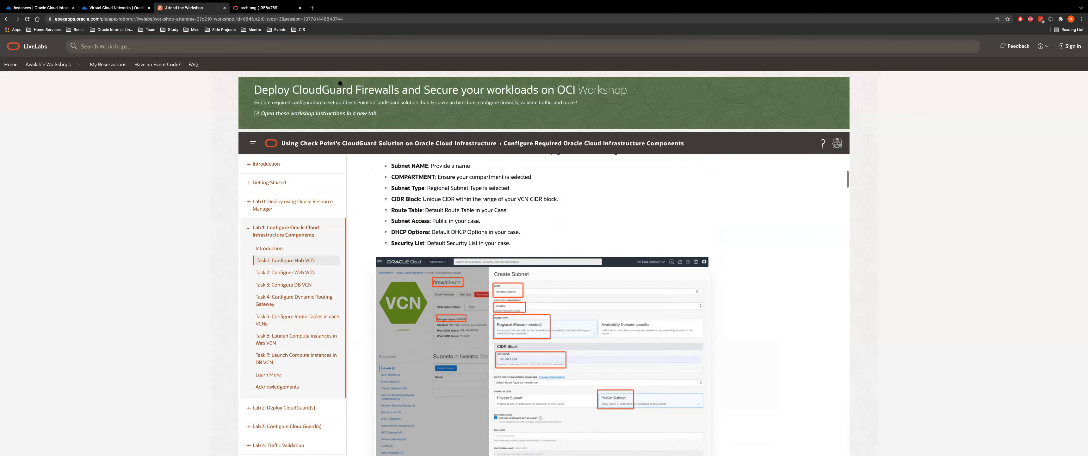
pyautogui.scroll(1, 437, 207)
pyautogui.moveTo(383, 210); pyautogui.dragTo(443, 209)
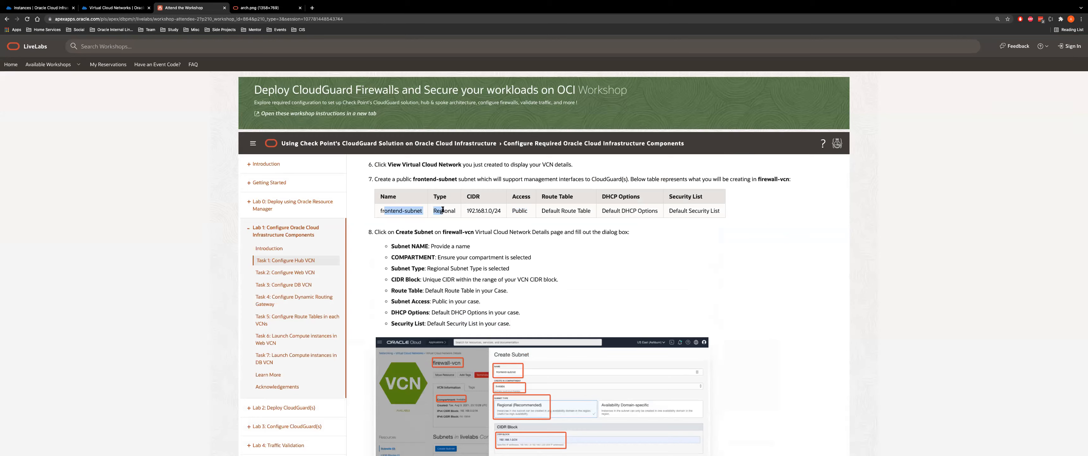
pyautogui.scroll(-1, 532, 212)
pyautogui.moveTo(466, 177); pyautogui.dragTo(547, 176)
# Scroll on to the internet-gateway steps for firewall-vcn, then return to the console
pyautogui.scroll(-2, 547, 176)
pyautogui.scroll(-6, 547, 176)
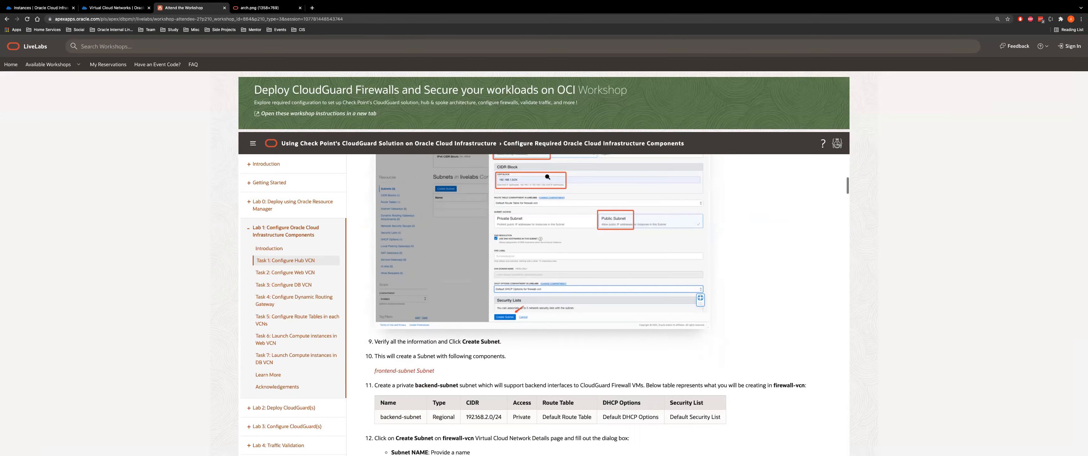
pyautogui.scroll(-4, 546, 176)
pyautogui.scroll(1, 449, 198)
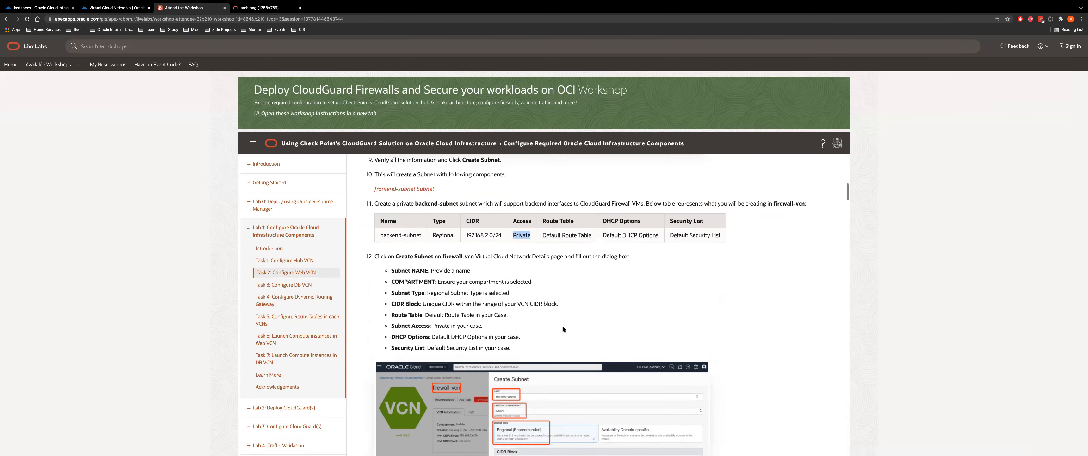
pyautogui.scroll(-5, 562, 325)
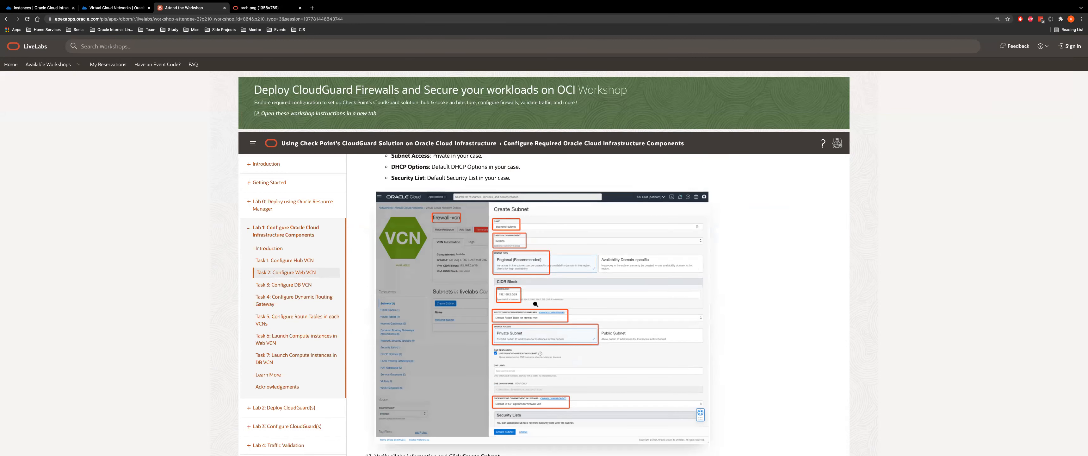
pyautogui.scroll(-3, 535, 303)
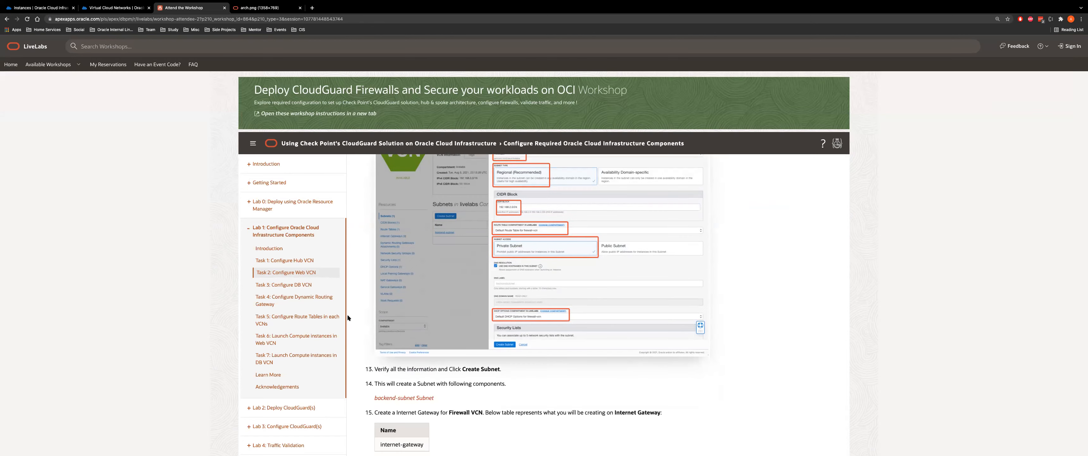
pyautogui.scroll(-3, 576, 361)
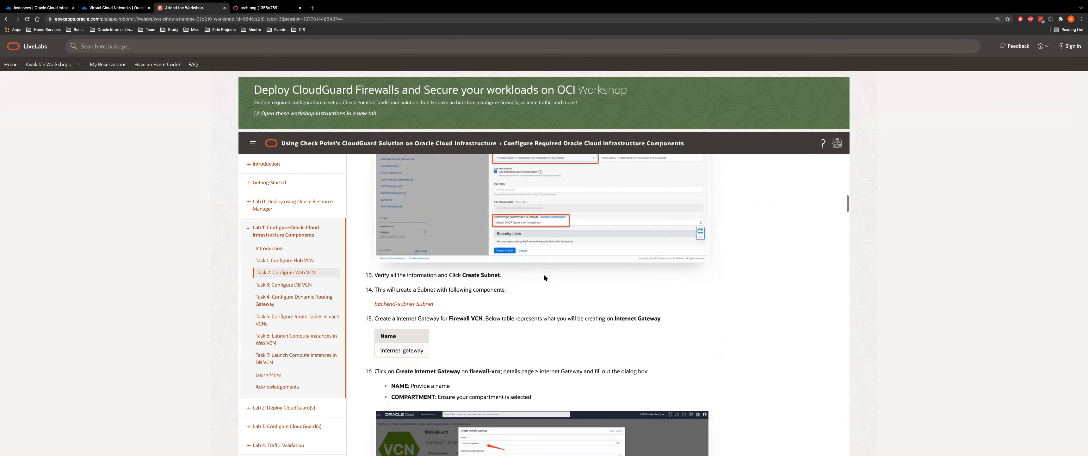
pyautogui.scroll(-3, 544, 277)
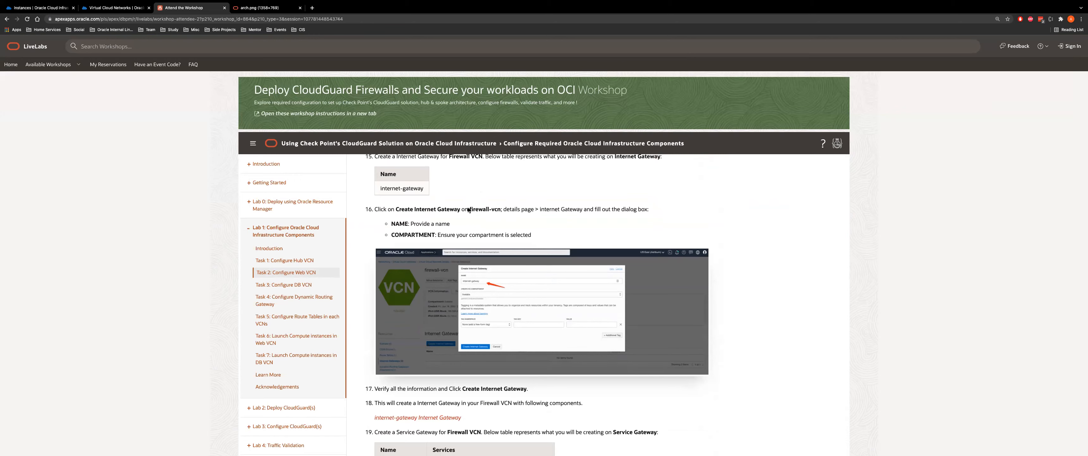
pyautogui.click(115, 8)
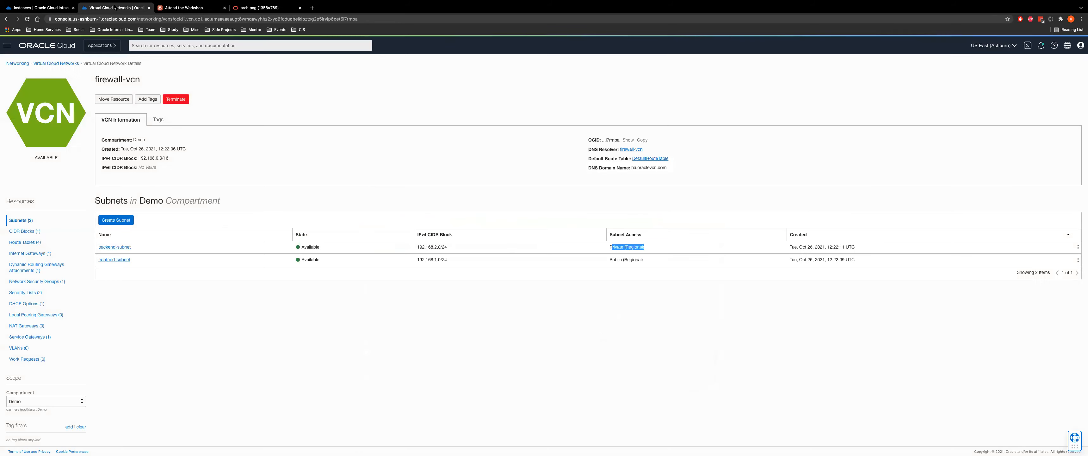
# Confirm firewall-vcn's existing internet gateway, opening and cancelling Create Internet Gateway along the way
pyautogui.click(29, 253)
pyautogui.click(119, 221)
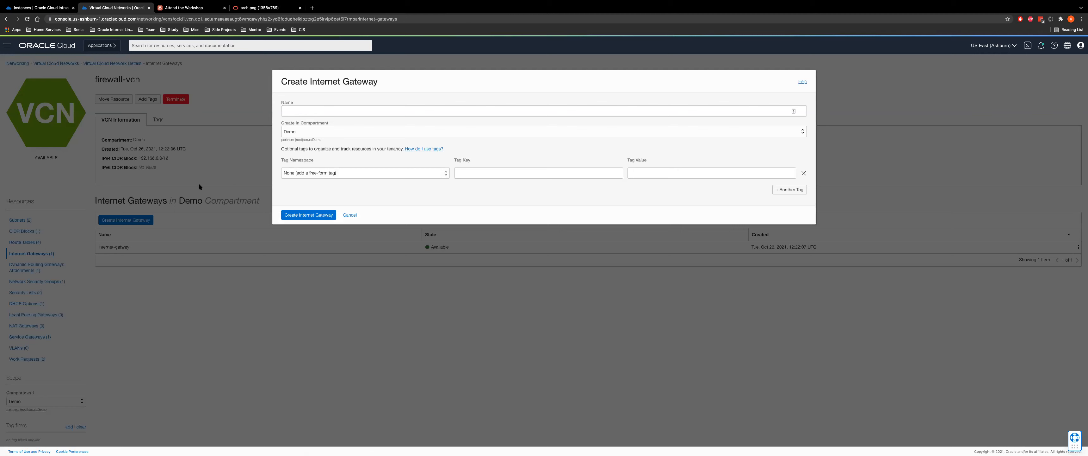
pyautogui.click(350, 215)
pyautogui.moveTo(97, 247); pyautogui.dragTo(266, 247)
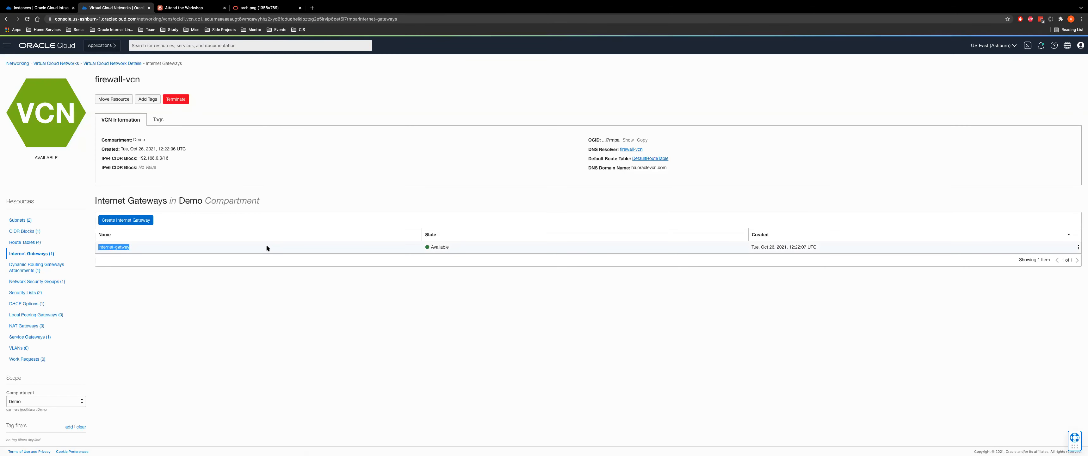
# Bring up the workshop's arch.png architecture diagram from LiveLabs
pyautogui.click(207, 8)
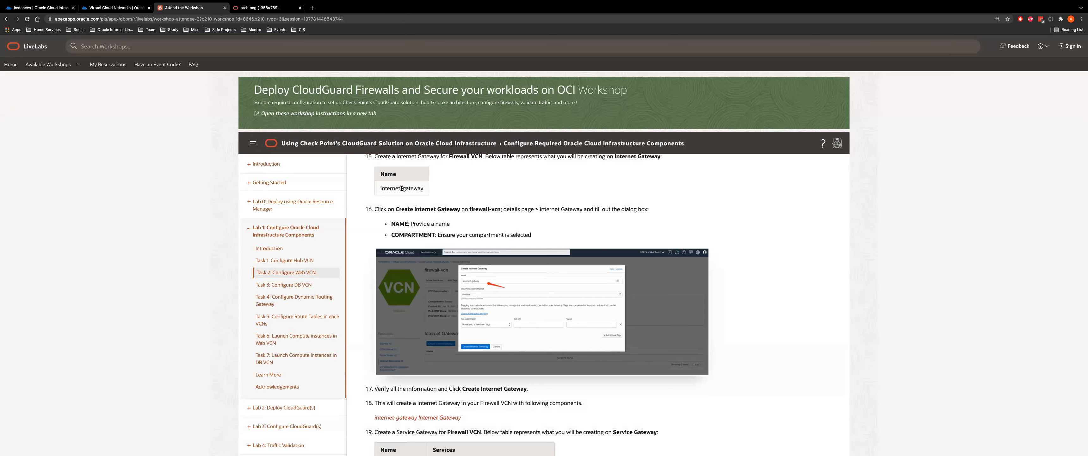
pyautogui.scroll(-6, 489, 393)
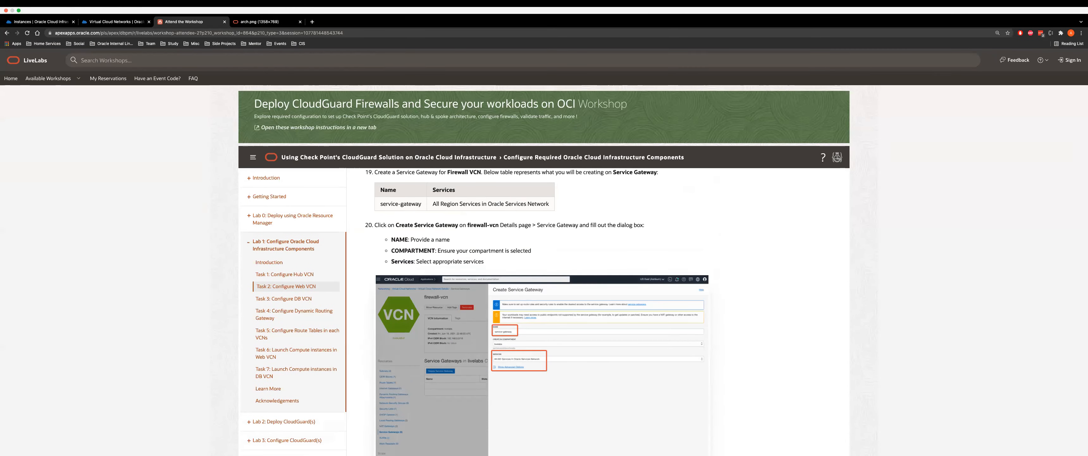
pyautogui.click(259, 22)
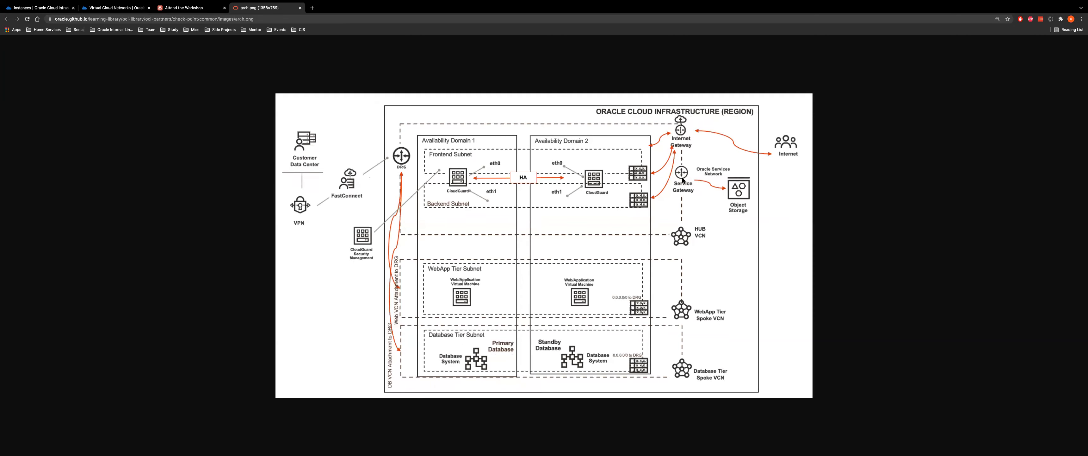
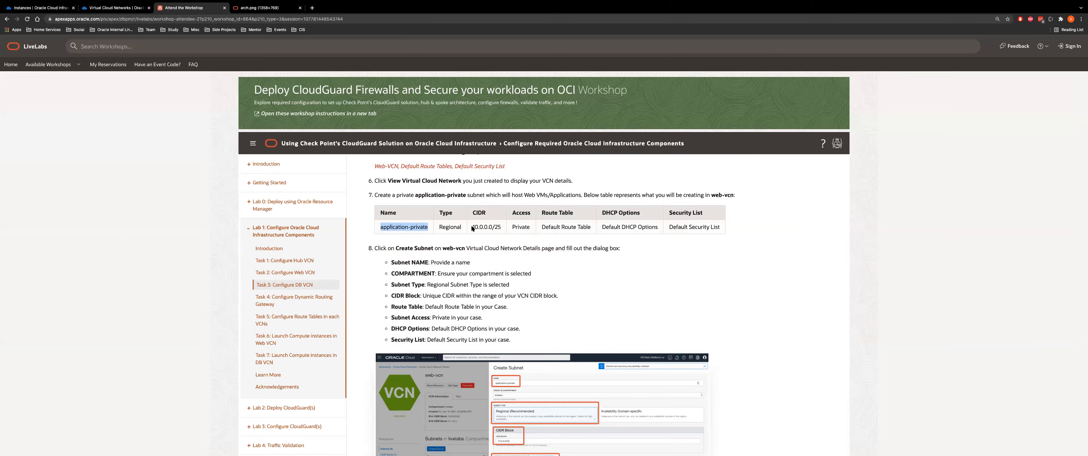
# Scroll through the workshop's Task 3, highlighting the subnet CIDR 10.0.1.0/25 in its table
pyautogui.scroll(-3, 531, 321)
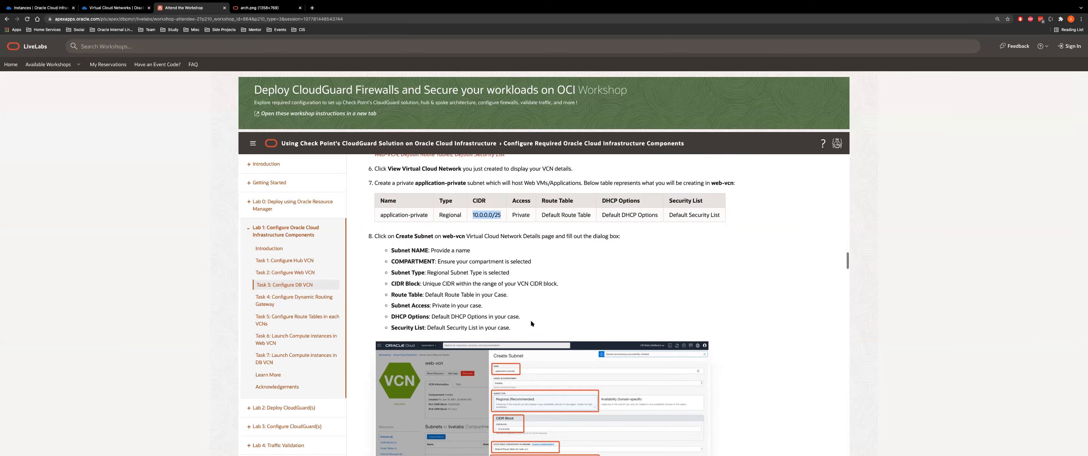
pyautogui.scroll(-10, 531, 319)
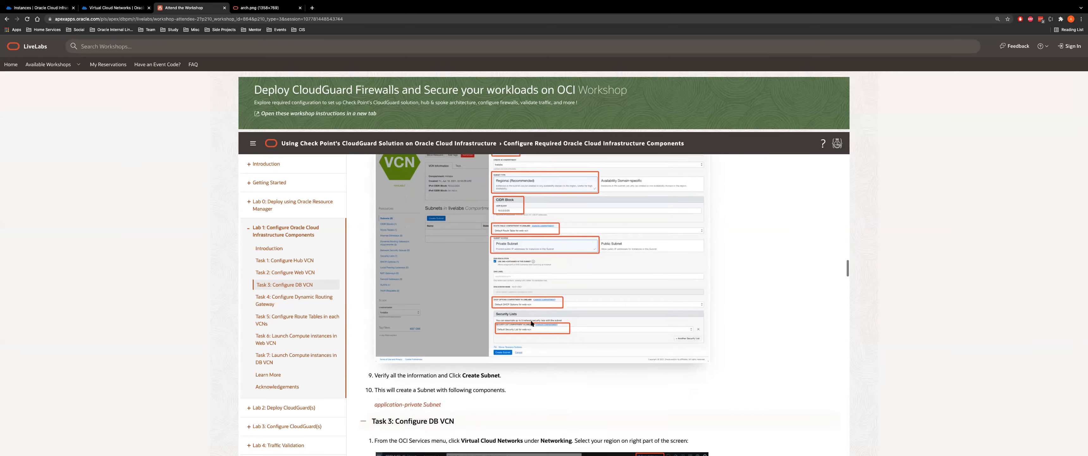
pyautogui.scroll(2, 491, 276)
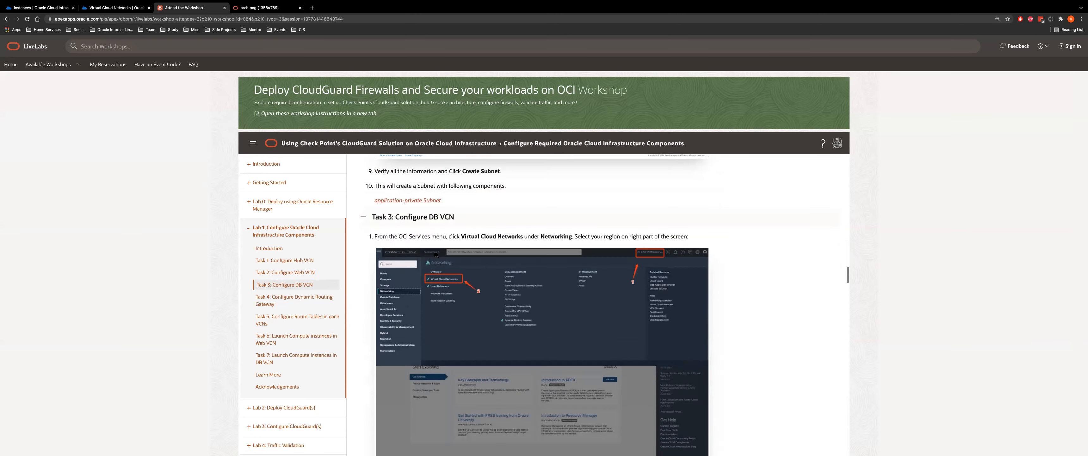
pyautogui.scroll(-6, 460, 298)
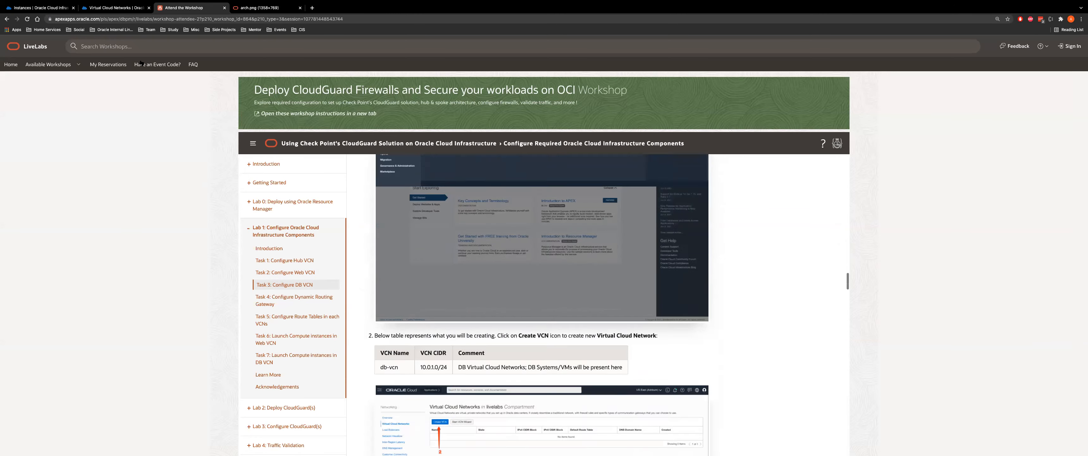
pyautogui.scroll(-4, 493, 288)
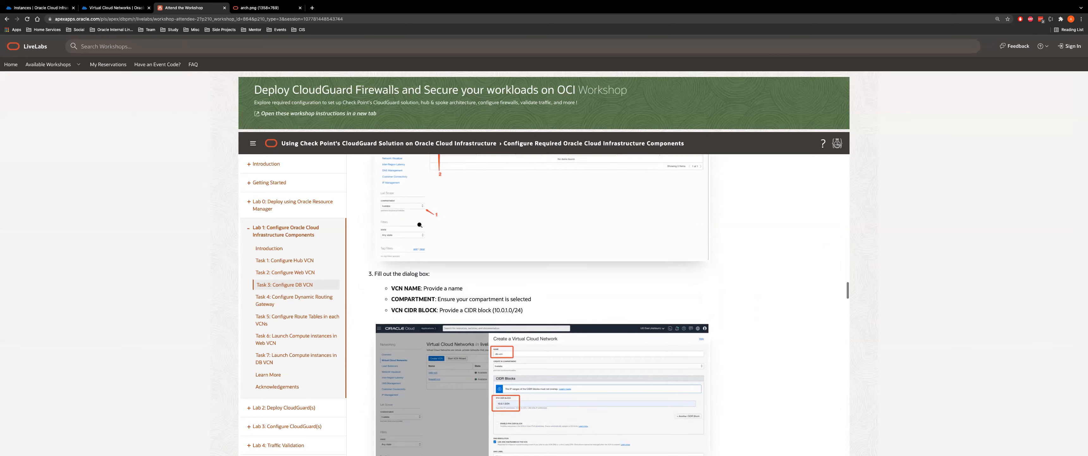
pyautogui.scroll(-4, 490, 295)
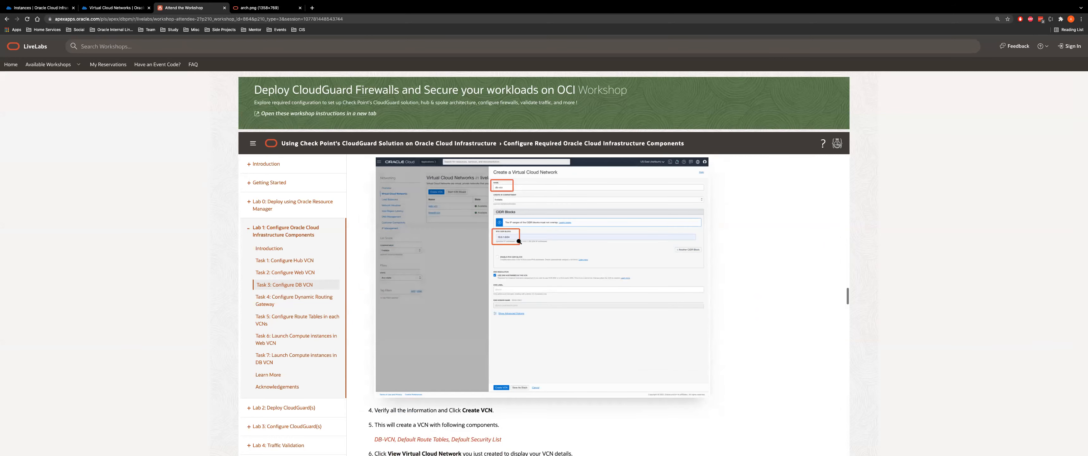
pyautogui.scroll(-5, 509, 339)
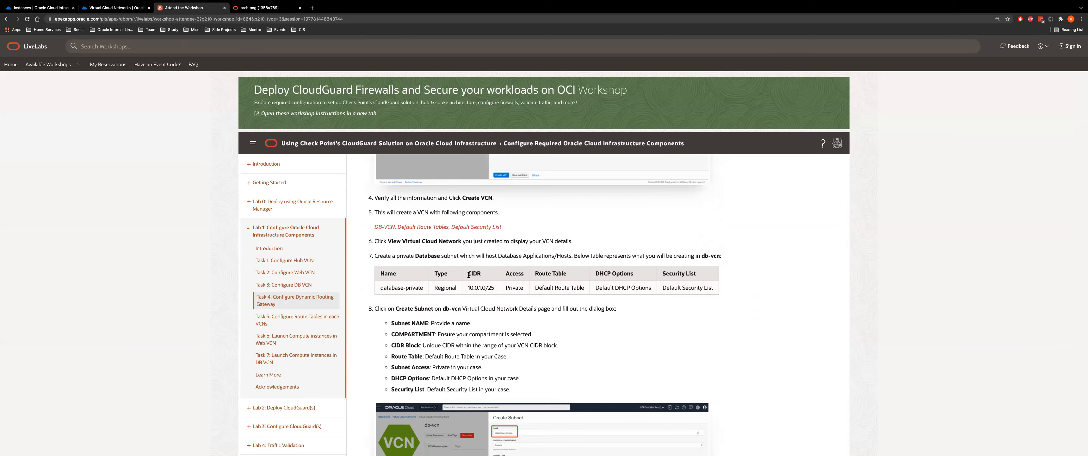
pyautogui.scroll(-3, 469, 274)
pyautogui.moveTo(425, 183); pyautogui.dragTo(379, 180)
pyautogui.moveTo(466, 182); pyautogui.dragTo(498, 185)
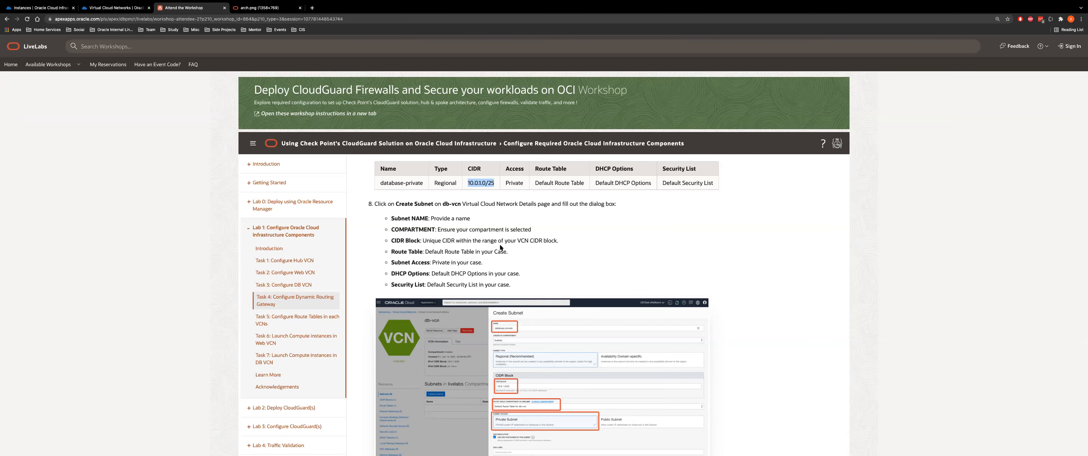
pyautogui.scroll(-6, 501, 247)
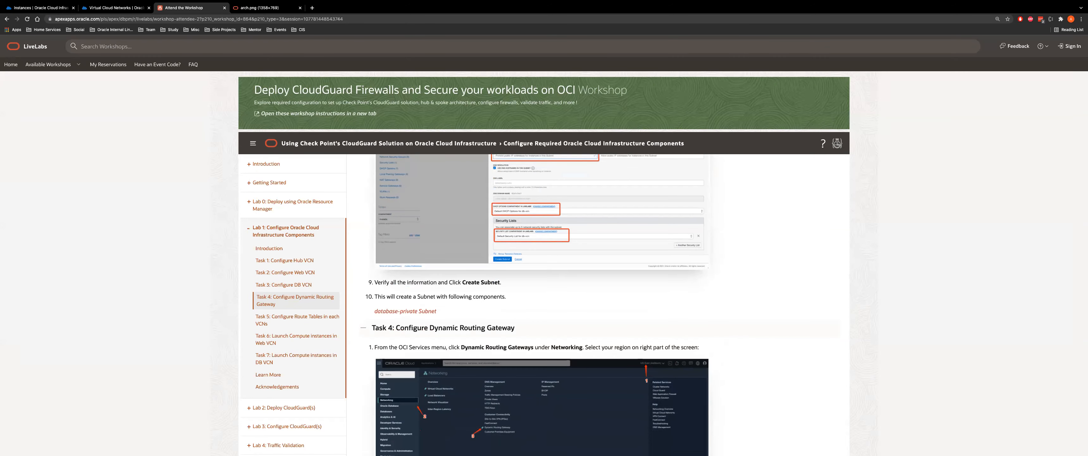
# In the console, open db-vcn and check its 10.0.1.0 CIDR and /25 subnet against the workshop
pyautogui.click(116, 7)
pyautogui.click(70, 64)
pyautogui.click(107, 143)
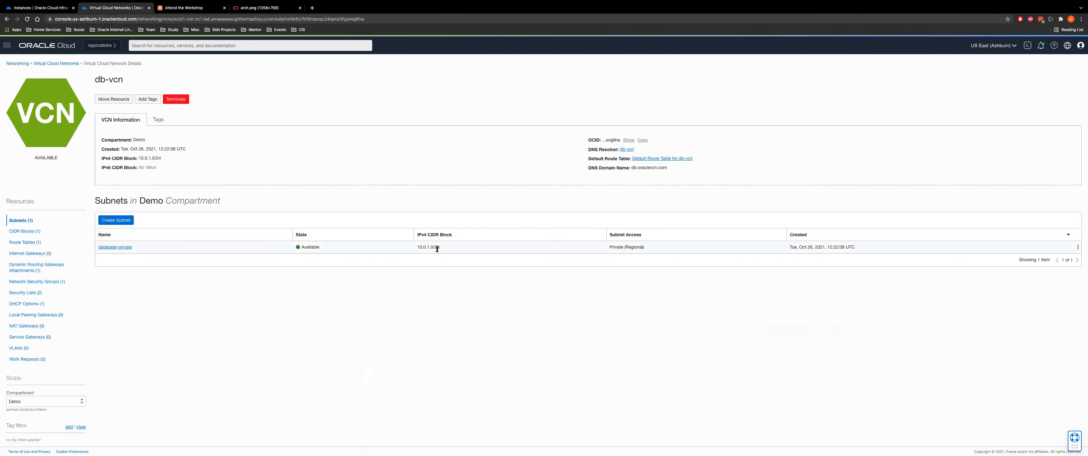
pyautogui.doubleClick(437, 247)
pyautogui.doubleClick(146, 158)
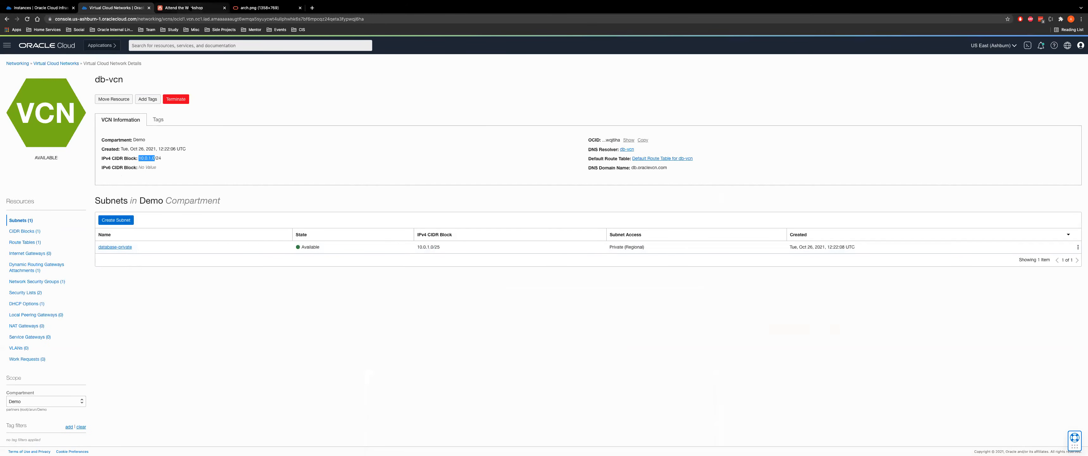
pyautogui.click(191, 7)
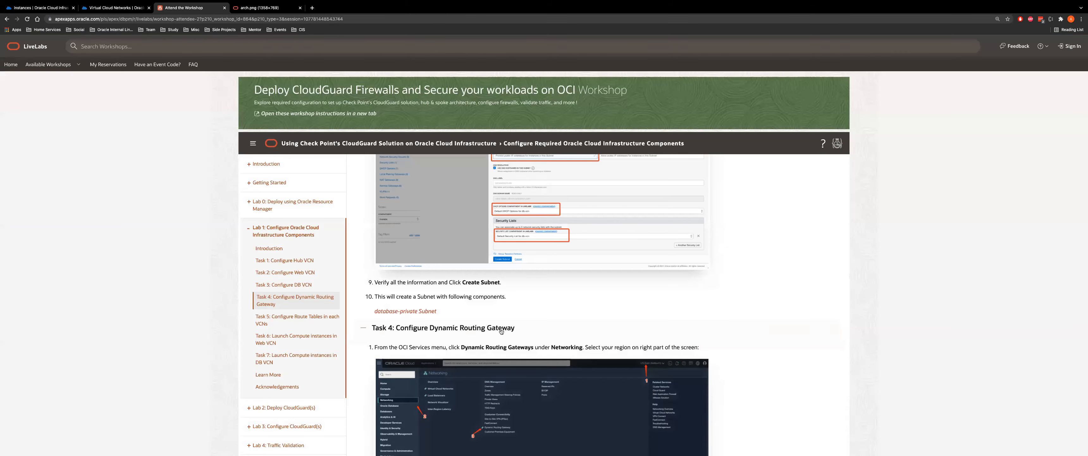
# Compare the arch.png diagram with Task 4's firewall-drg table, then go back to db-vcn's console page
pyautogui.scroll(-1, 502, 331)
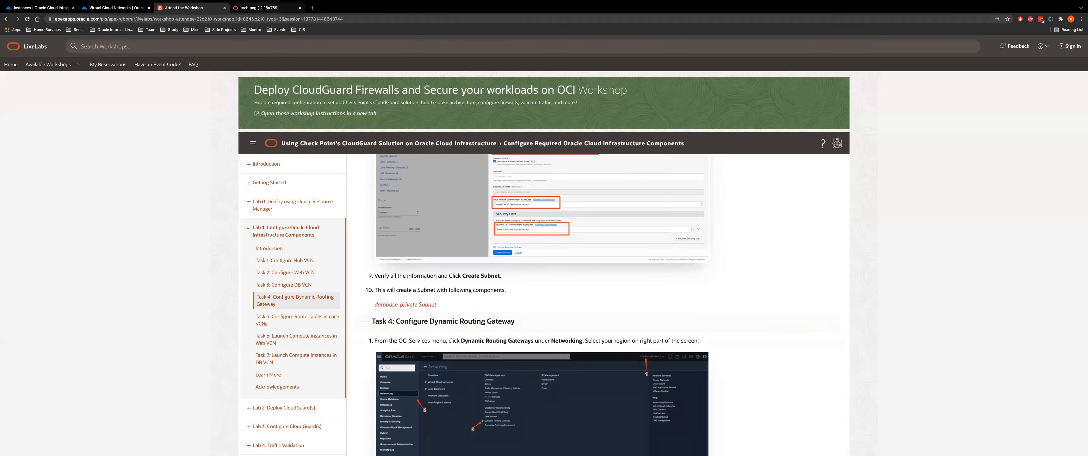
pyautogui.click(261, 7)
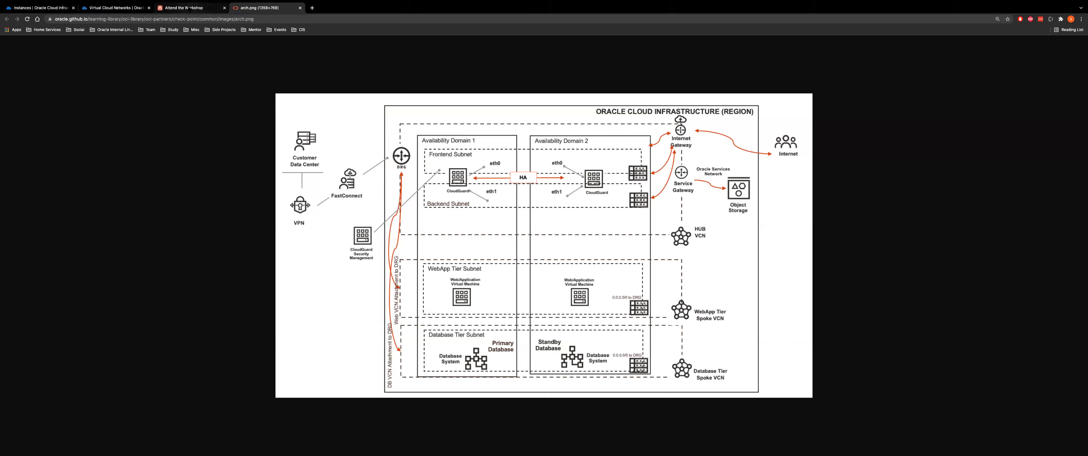
pyautogui.click(186, 7)
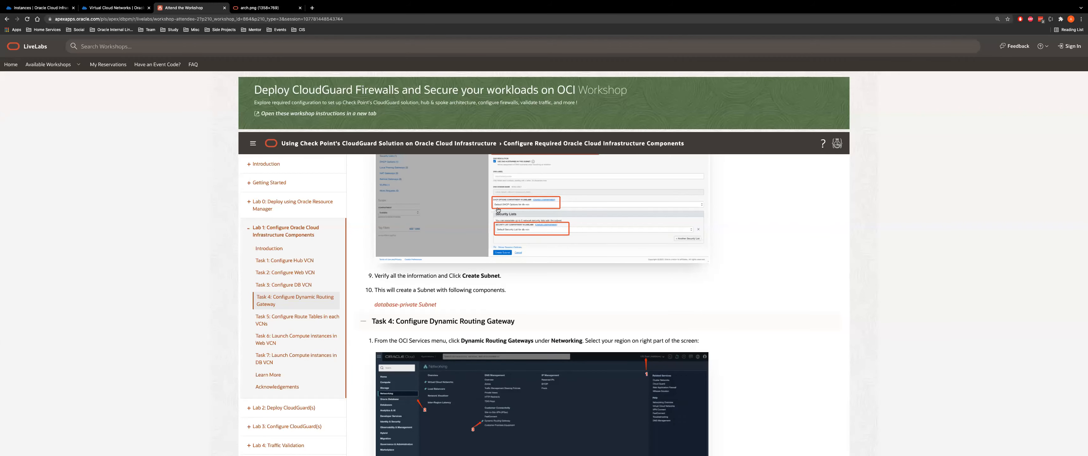
pyautogui.scroll(-5, 498, 209)
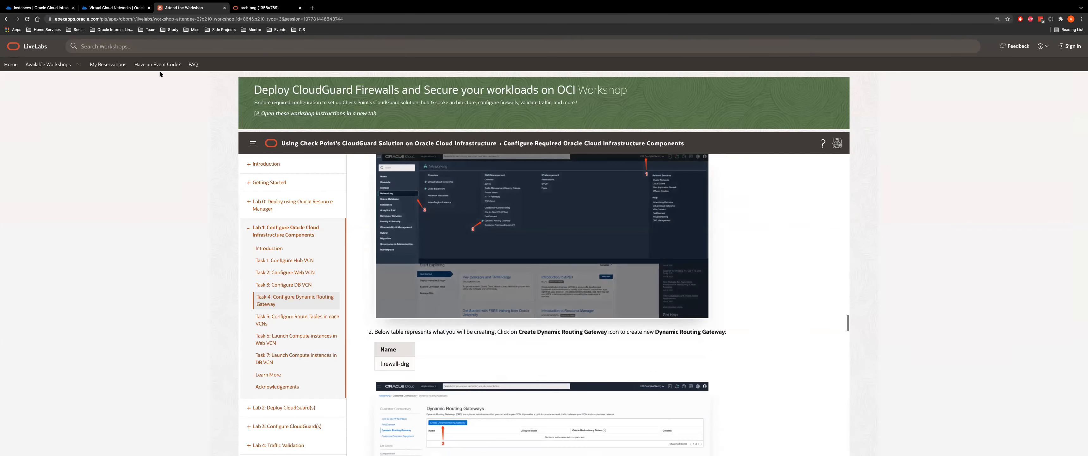
pyautogui.click(114, 7)
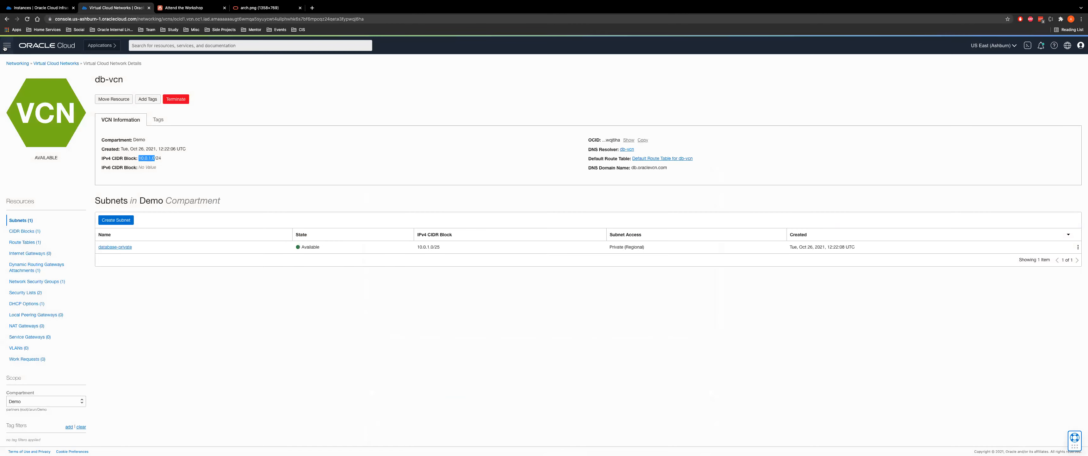
# Find Dynamic Routing Gateway via the menu search 'dyn' and preview, then cancel, the Create DRG form
pyautogui.click(6, 46)
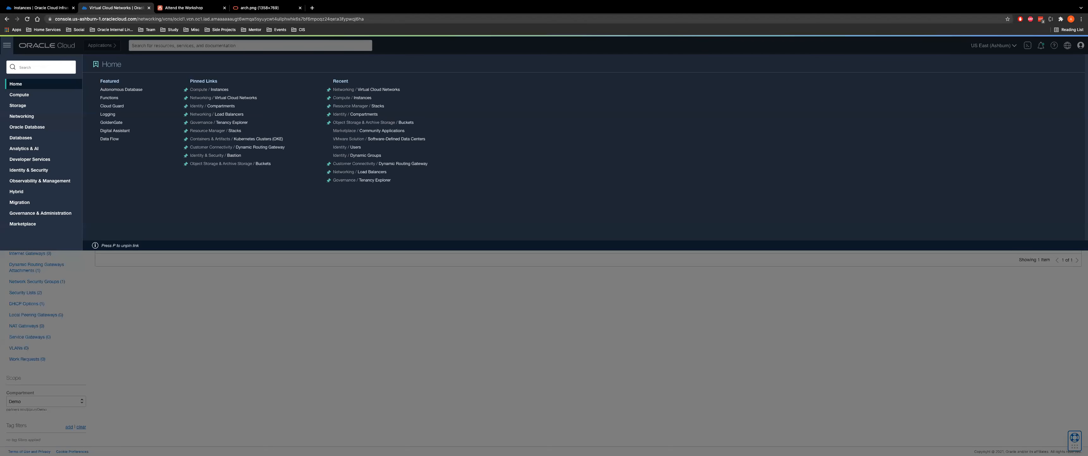
pyautogui.write('dyn')
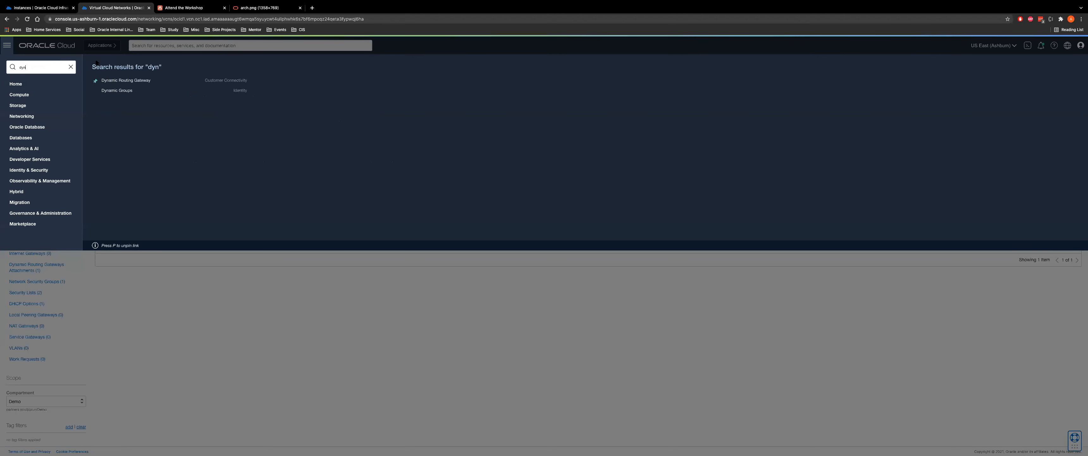
pyautogui.click(140, 84)
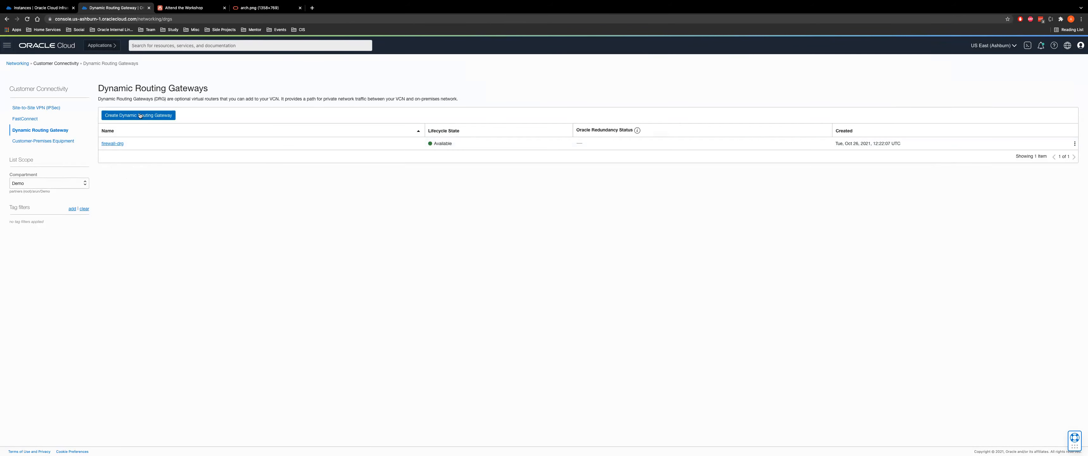
pyautogui.click(122, 115)
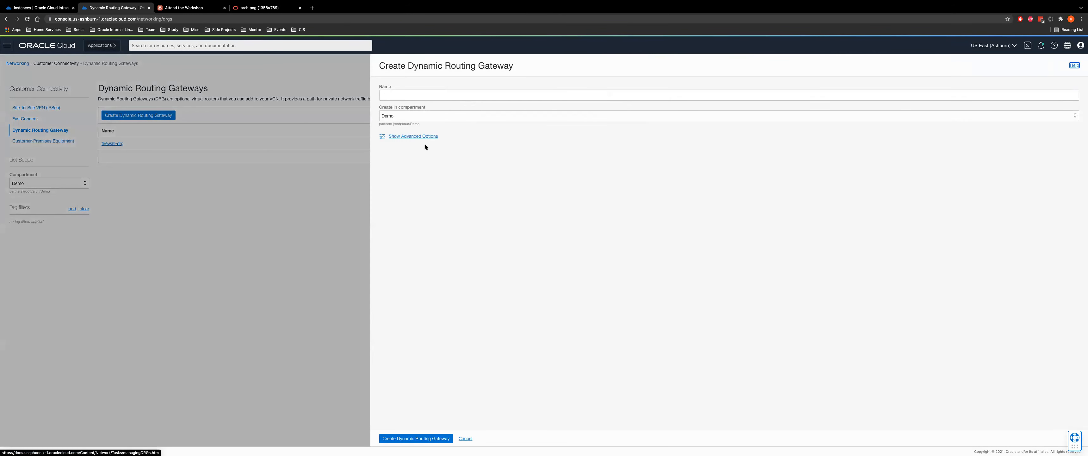
pyautogui.click(416, 136)
pyautogui.click(464, 438)
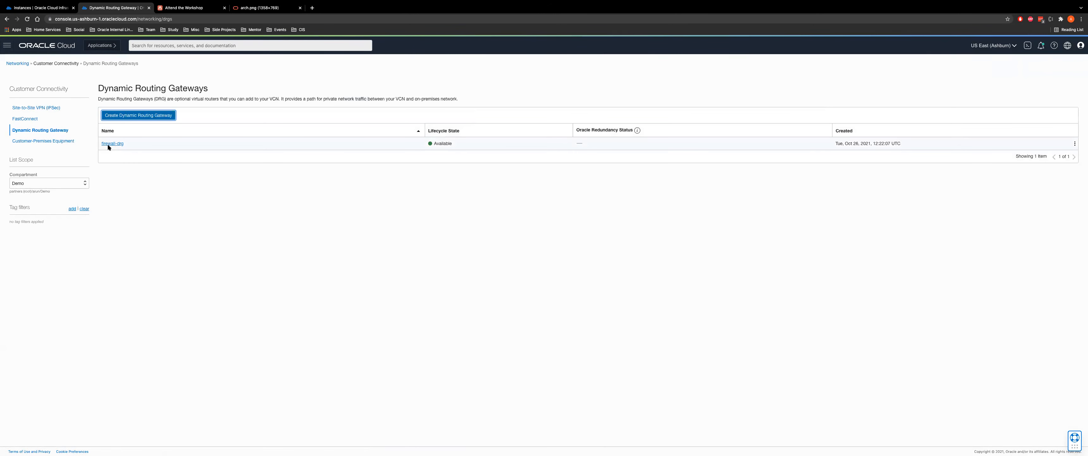
# Open the existing firewall-drg and return to the workshop's DRG name and compartment step
pyautogui.click(113, 144)
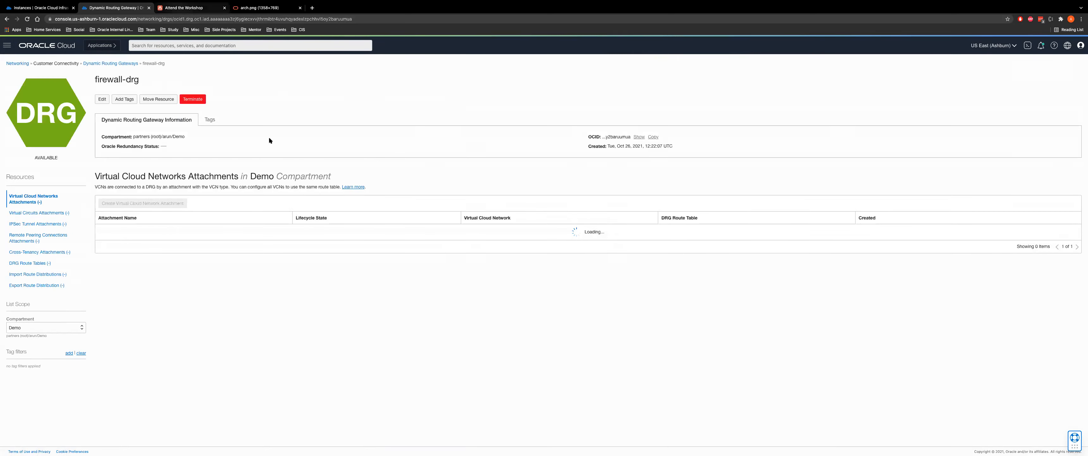
pyautogui.hotkey('ctrl', 'Tab')
pyautogui.scroll(-5, 461, 352)
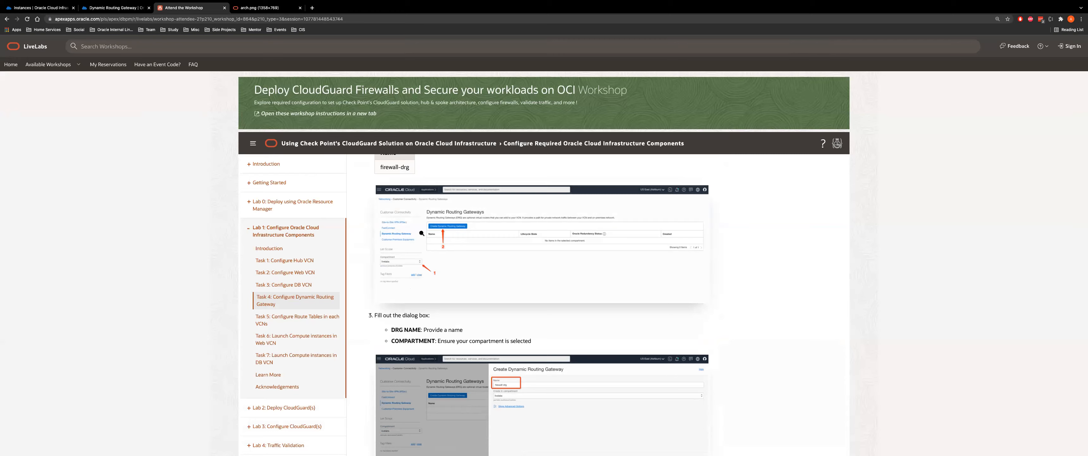
# Read further into Task 4, check the arch.png diagram, then view firewall-drg's DB_VCN, Firewall_VCN and Web_VCN attachments
pyautogui.scroll(-4, 463, 312)
pyautogui.scroll(-3, 452, 323)
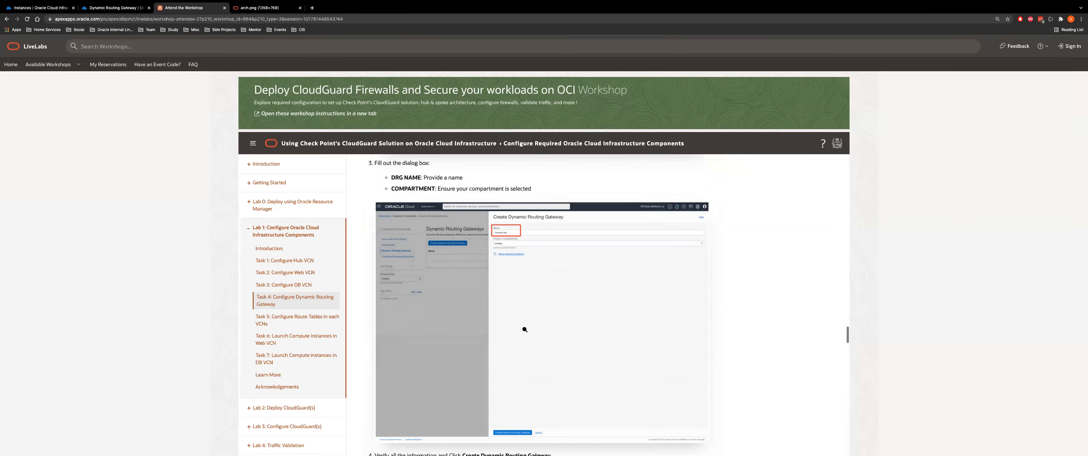
pyautogui.scroll(-5, 499, 211)
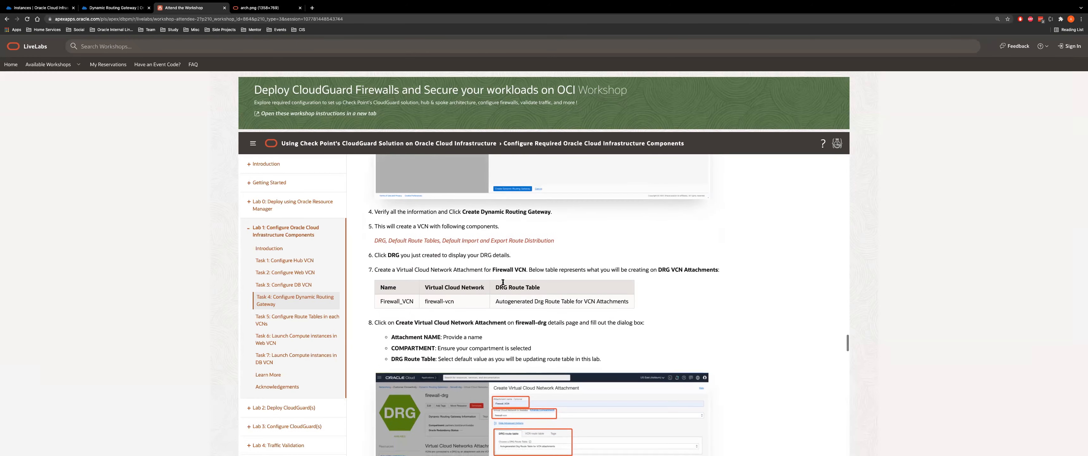
pyautogui.scroll(-2, 460, 299)
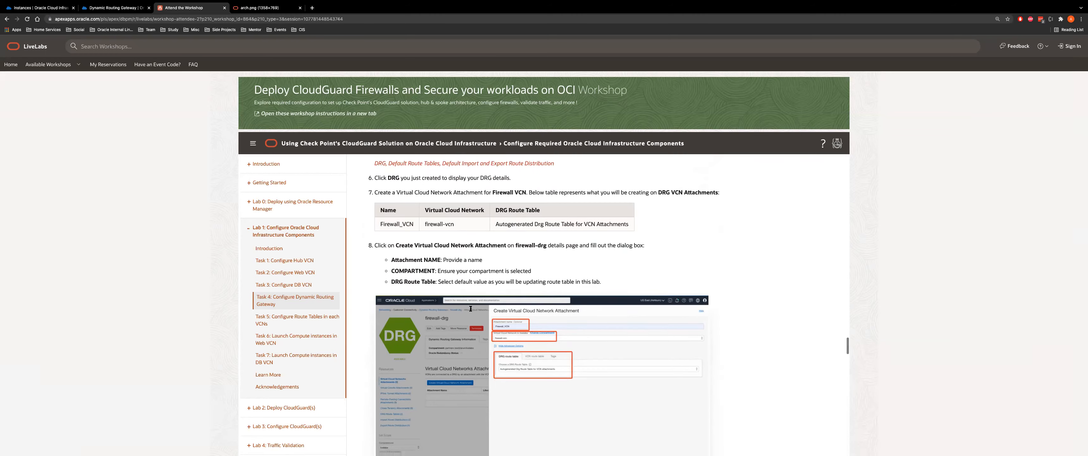
pyautogui.click(267, 8)
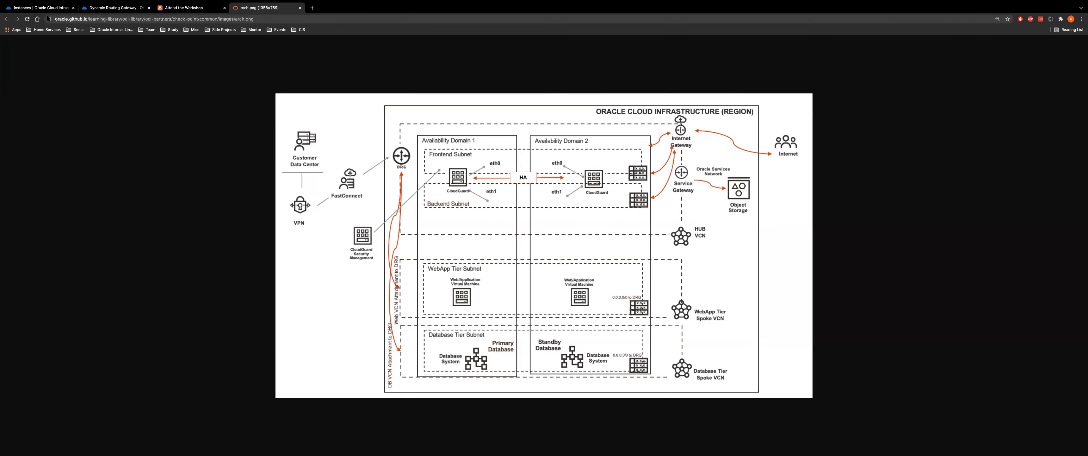
pyautogui.click(115, 7)
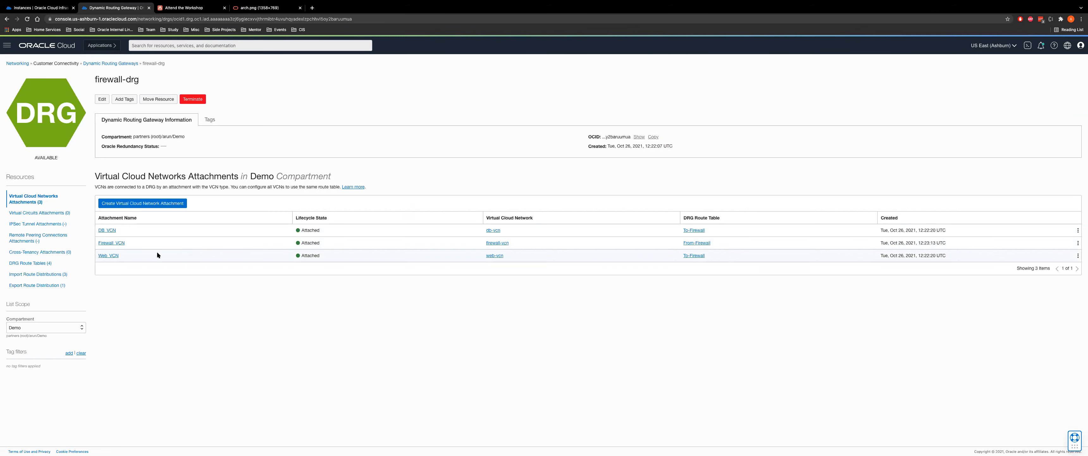
pyautogui.click(122, 205)
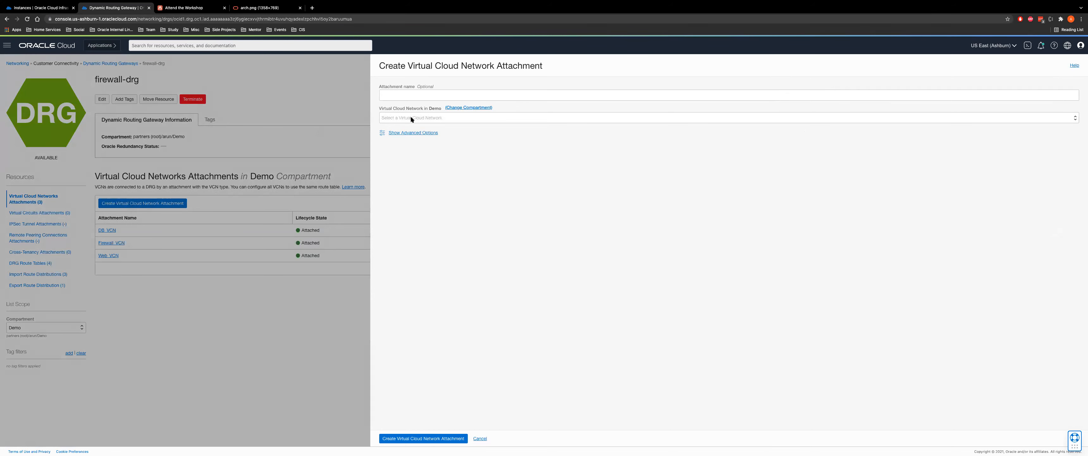
pyautogui.click(419, 117)
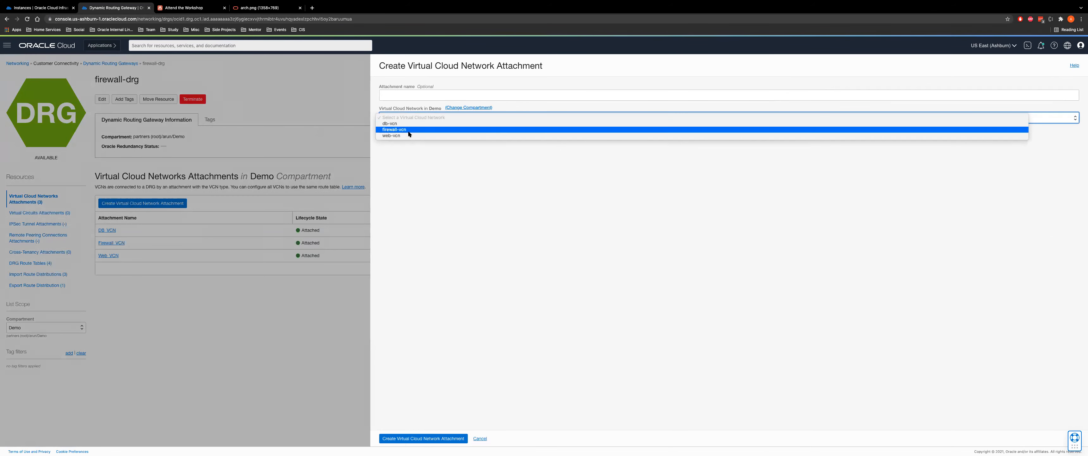
pyautogui.click(409, 135)
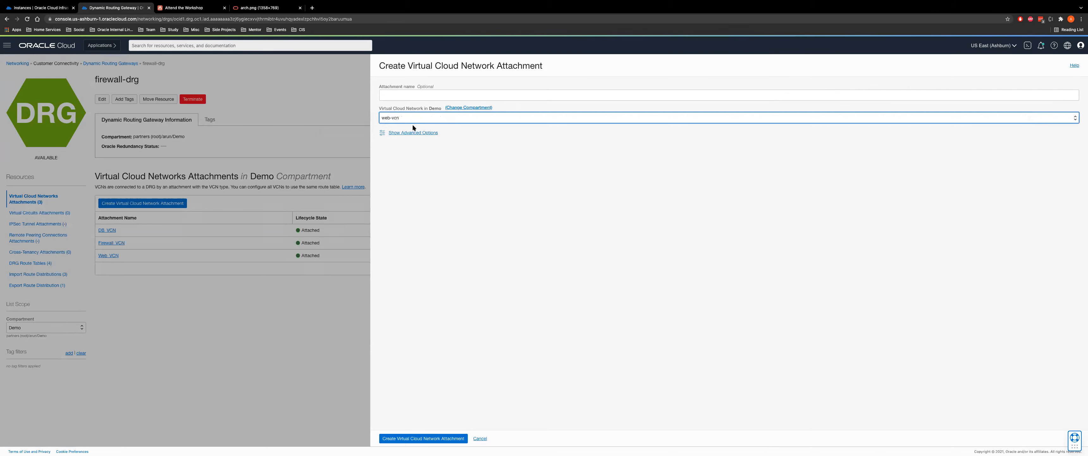
pyautogui.click(413, 133)
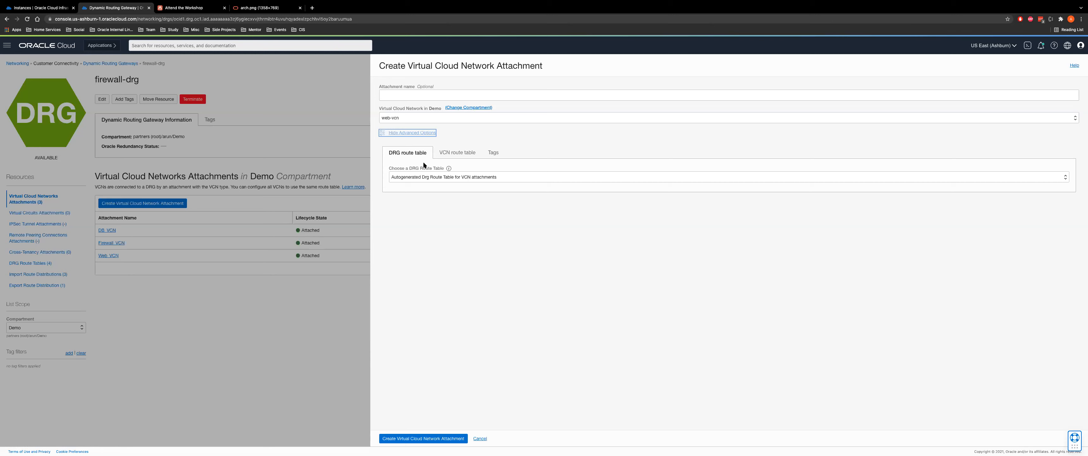
pyautogui.click(480, 438)
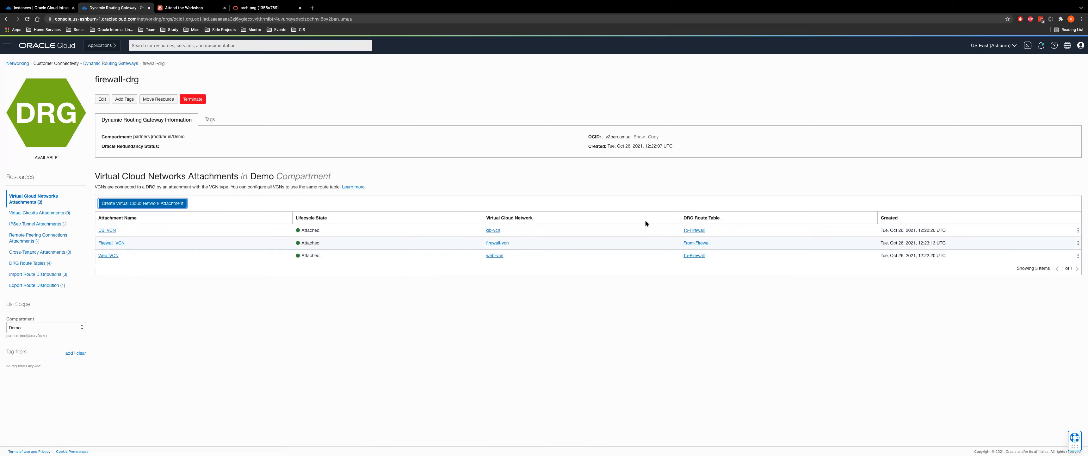
pyautogui.click(192, 8)
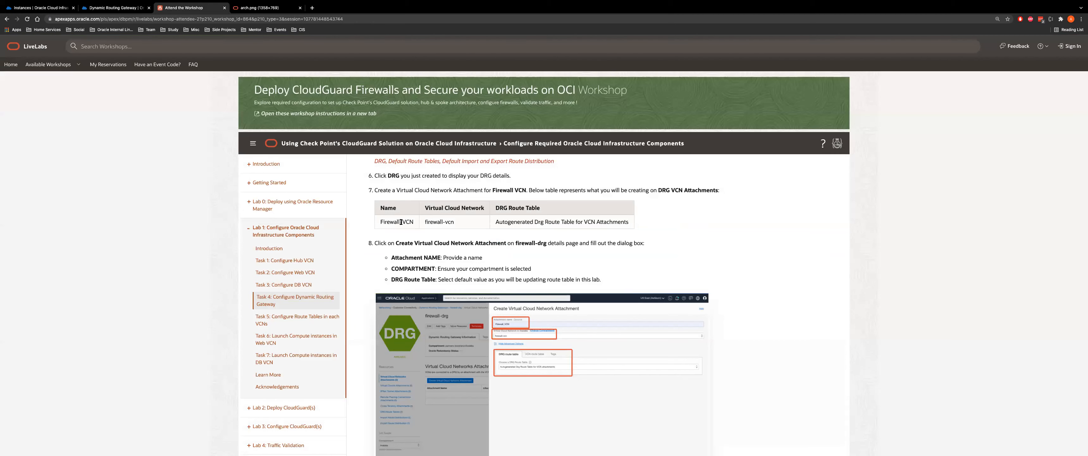
pyautogui.scroll(-3, 409, 242)
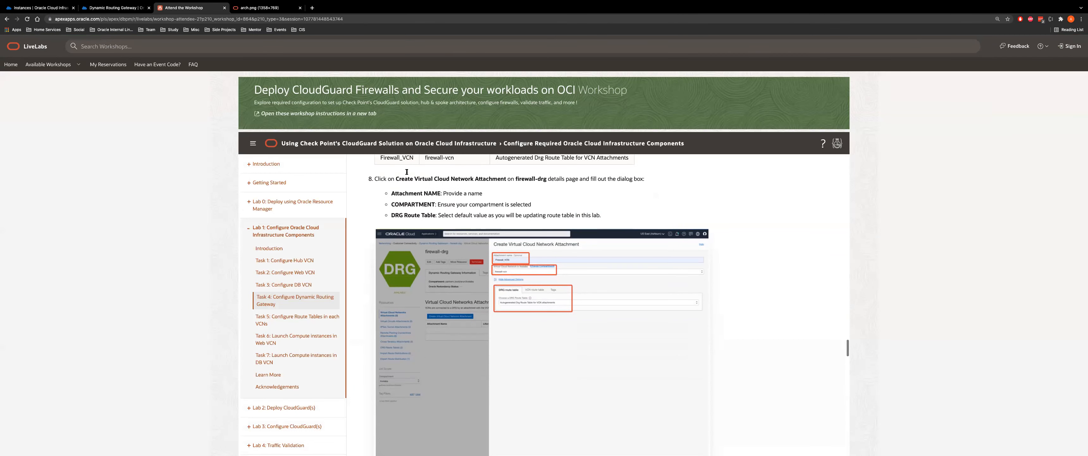
pyautogui.scroll(-2, 409, 178)
pyautogui.scroll(-10, 409, 177)
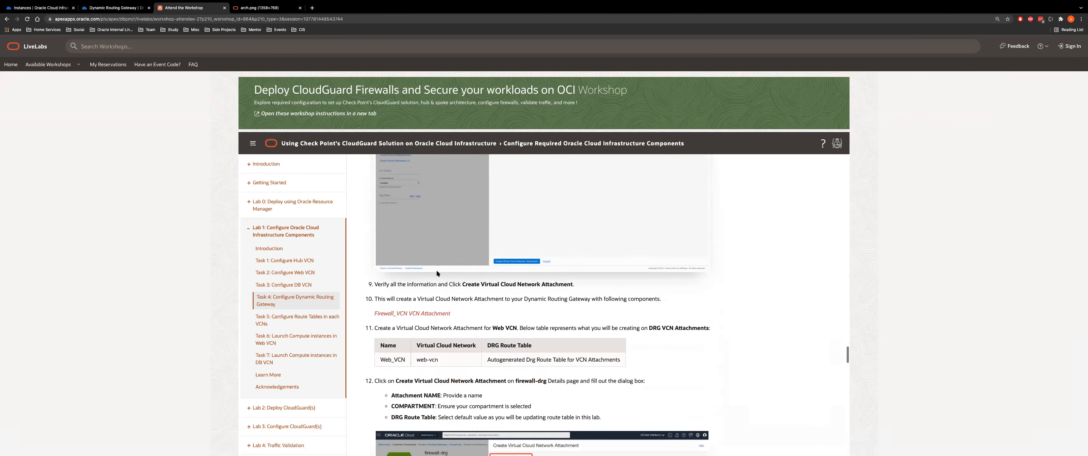
pyautogui.scroll(-15, 386, 305)
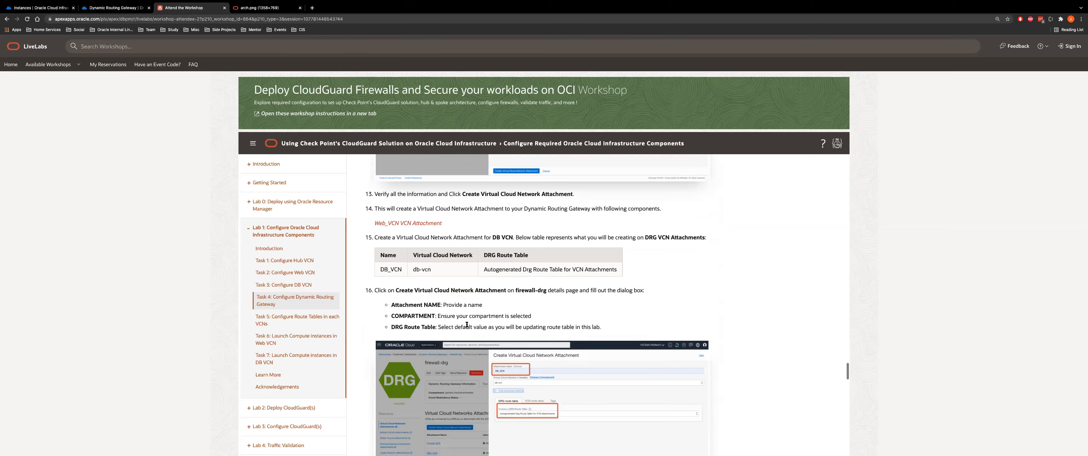
pyautogui.scroll(-5, 472, 273)
pyautogui.scroll(15, 472, 273)
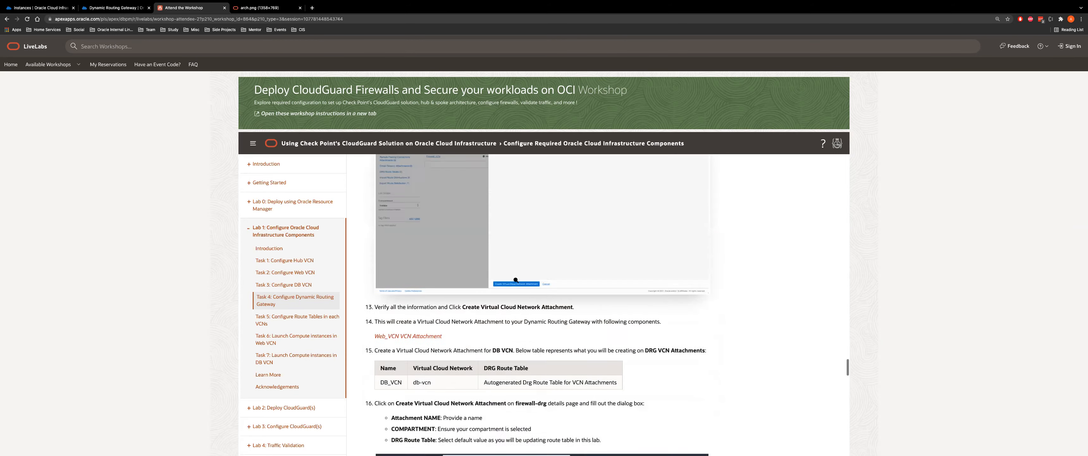
pyautogui.scroll(-15, 517, 322)
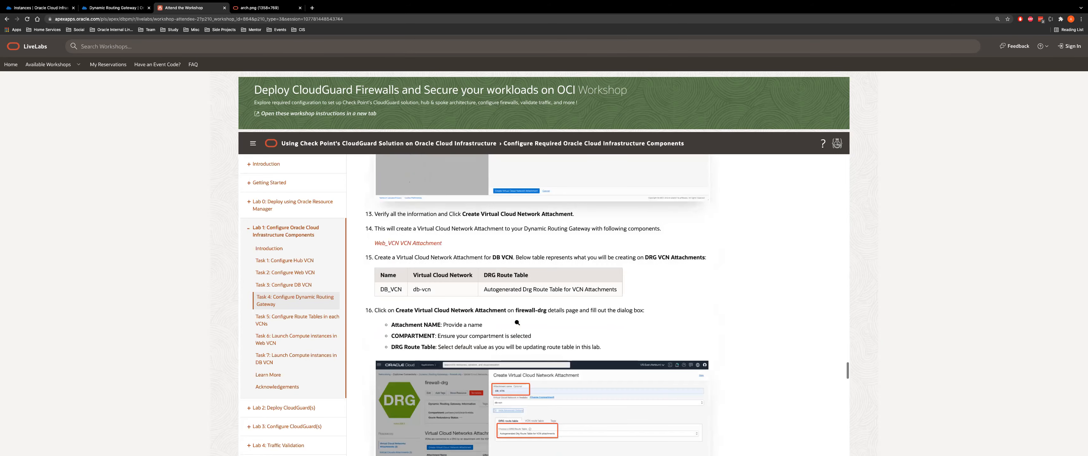
pyautogui.scroll(-6, 517, 322)
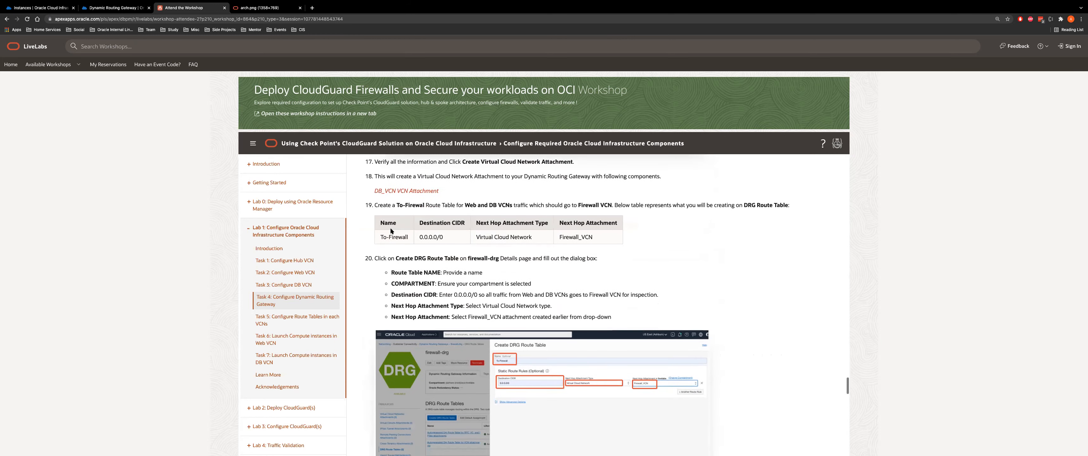
pyautogui.moveTo(381, 228); pyautogui.dragTo(409, 230)
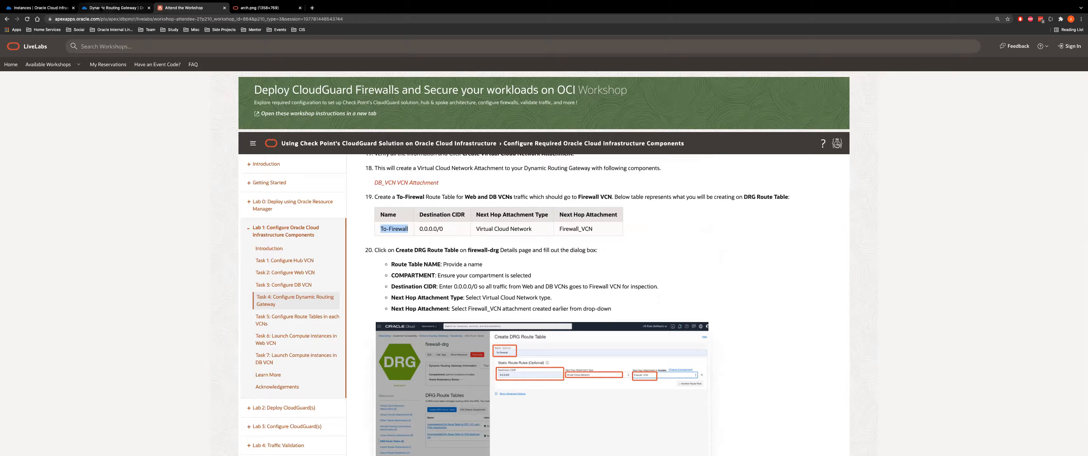
pyautogui.click(115, 8)
# Draft a 0.0.0.0/0 rule to Firewall_VCN in a new DRG route table, discard it, then open To-Firewall
pyautogui.click(35, 264)
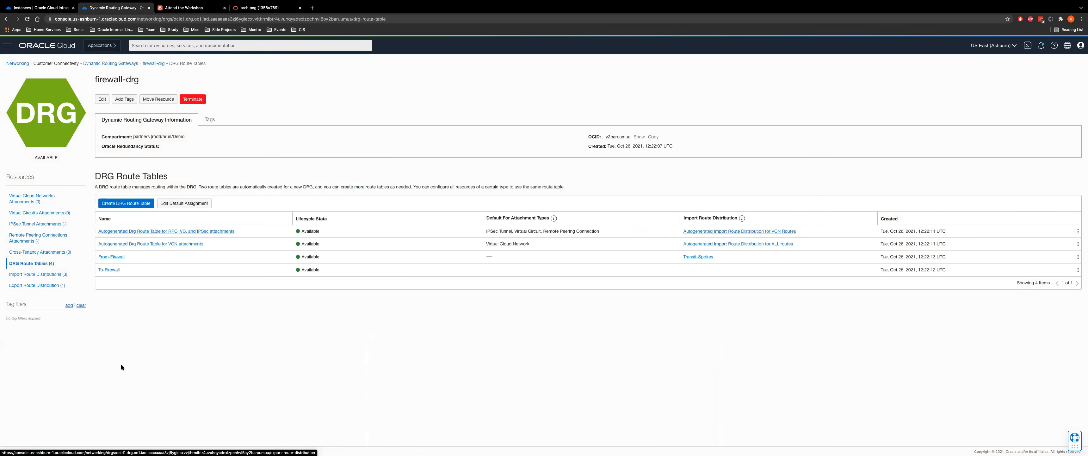
pyautogui.click(118, 206)
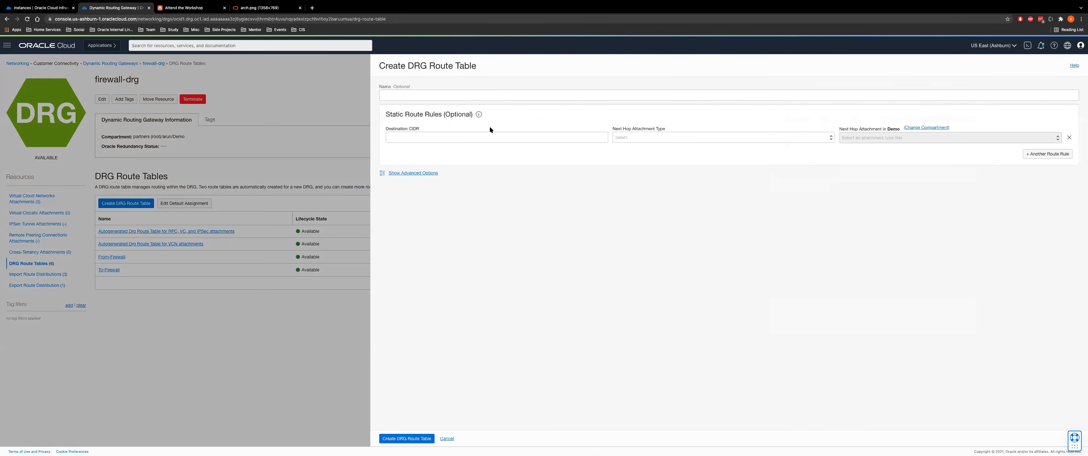
pyautogui.click(425, 140)
pyautogui.click(405, 154)
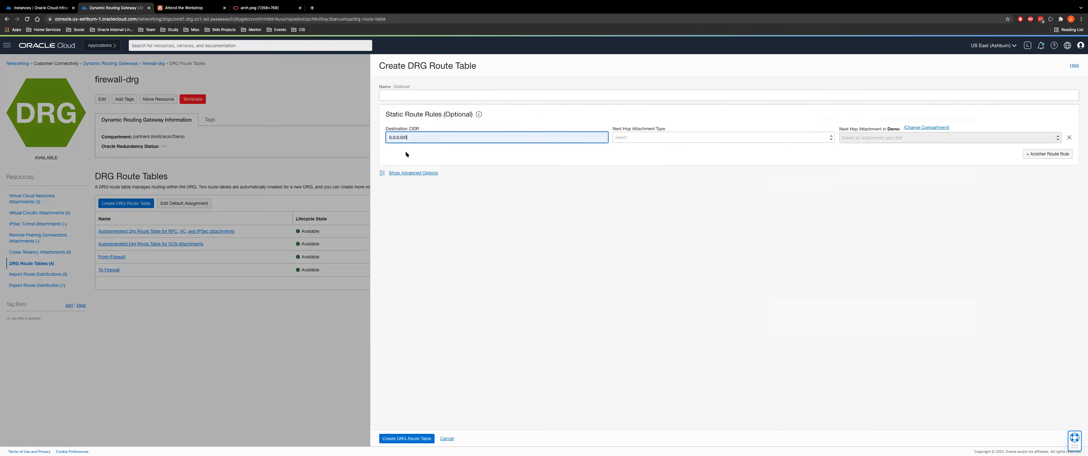
pyautogui.click(645, 138)
pyautogui.click(636, 141)
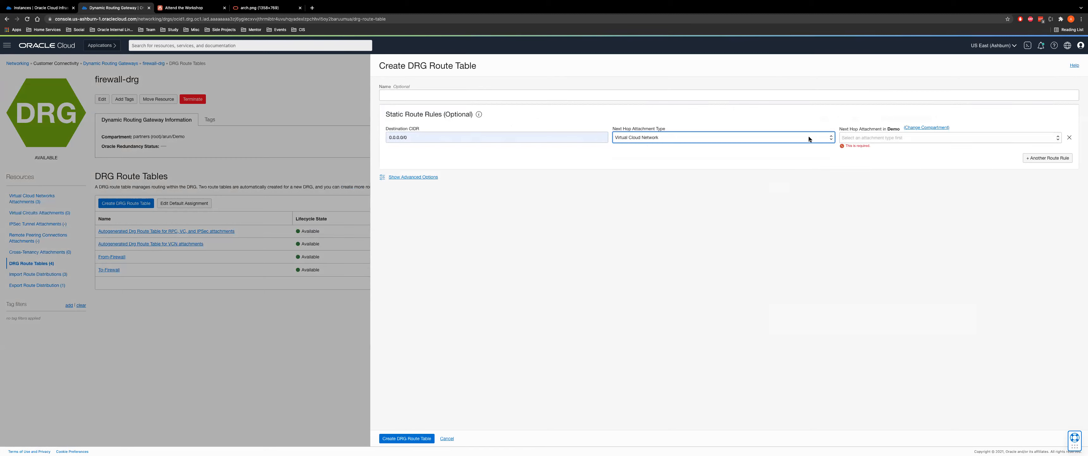
pyautogui.click(850, 138)
pyautogui.click(851, 144)
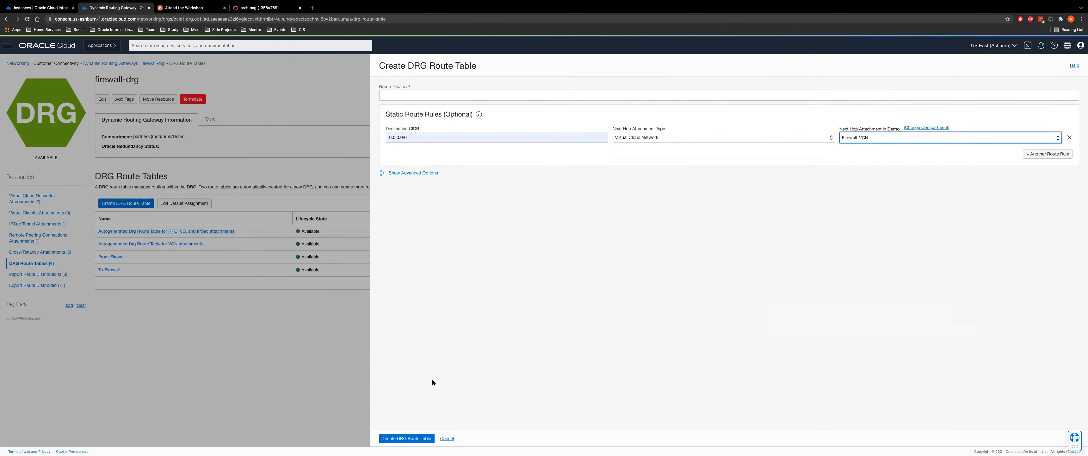
pyautogui.click(447, 439)
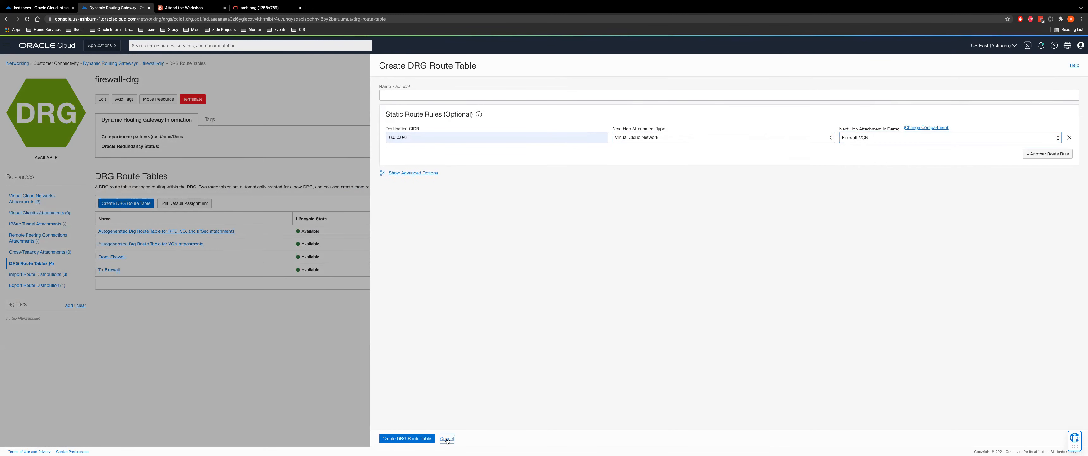
pyautogui.click(105, 271)
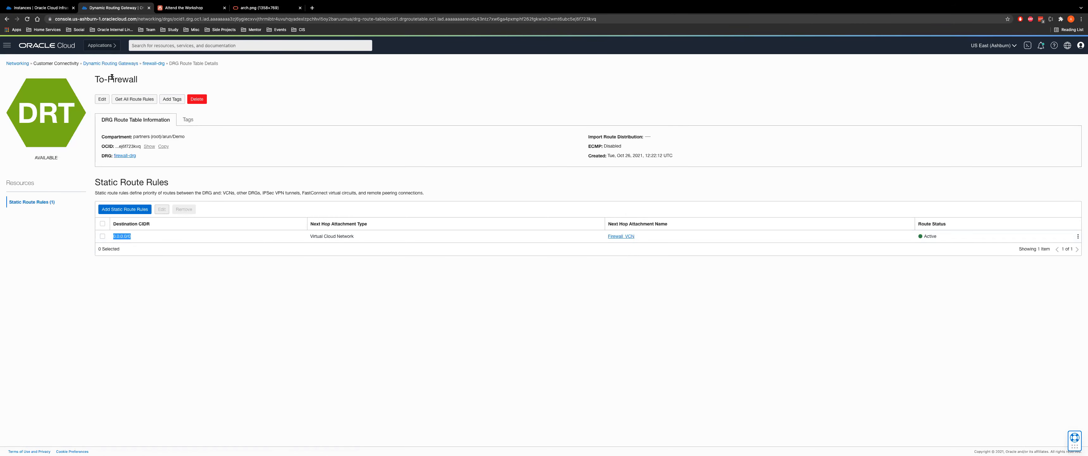
# Open From-Firewall's Transit-Spokes import distribution, which accepts routes from the Web_VCN and DB_VCN attachments
pyautogui.click(154, 63)
pyautogui.click(110, 256)
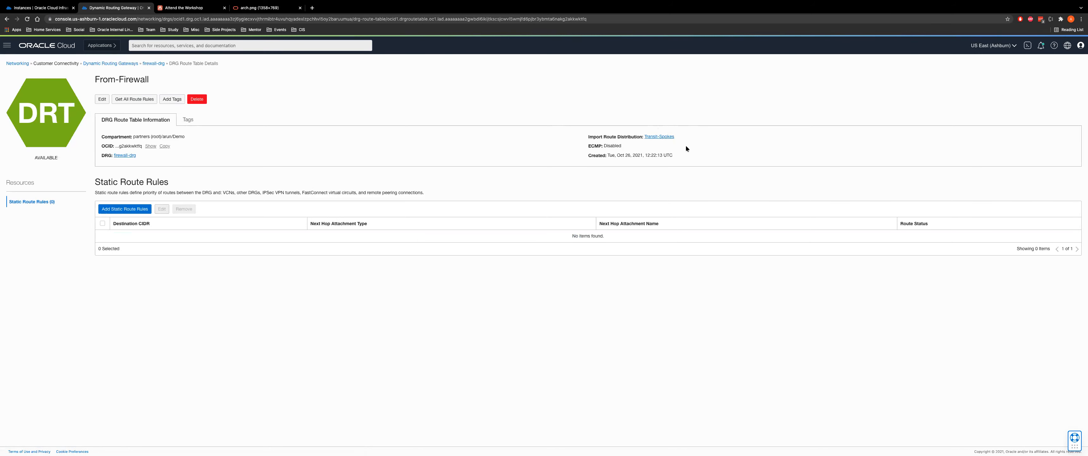
pyautogui.click(658, 136)
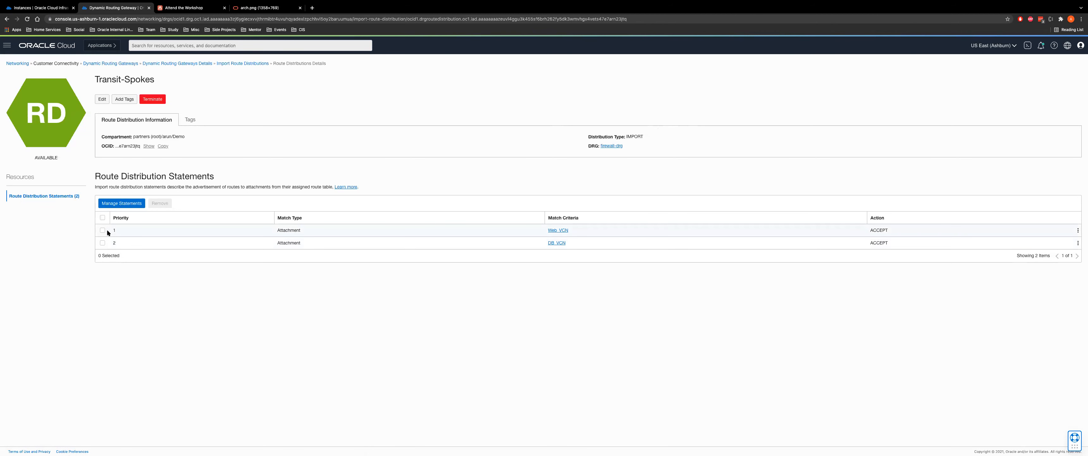
pyautogui.moveTo(262, 231); pyautogui.dragTo(423, 225)
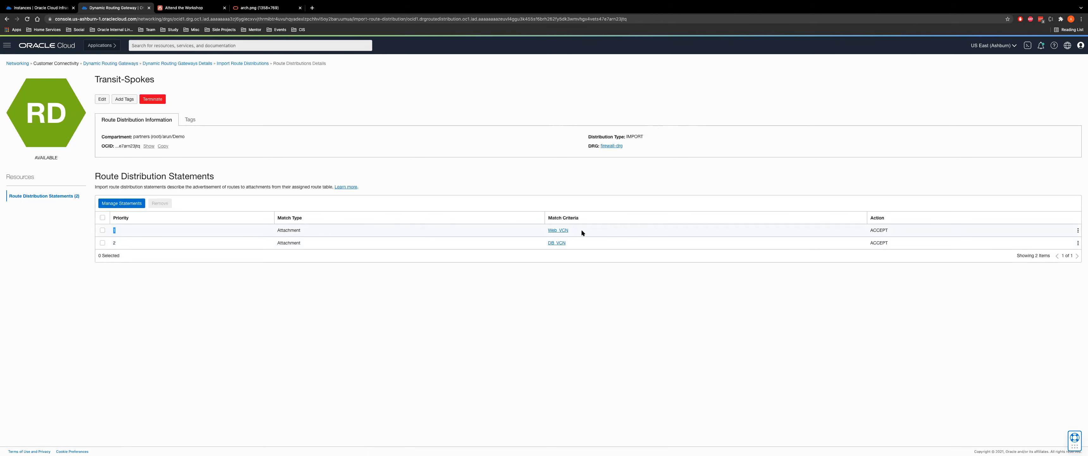
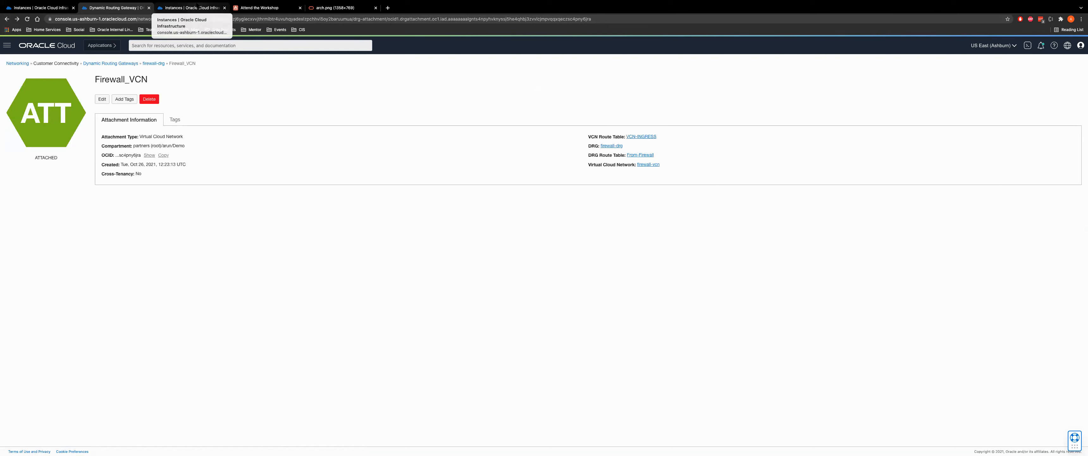
# Read LiveLabs steps 33–34 on Import Route Distributions, then go back to the Dynamic Routing Gateways list
pyautogui.click(190, 7)
pyautogui.click(260, 8)
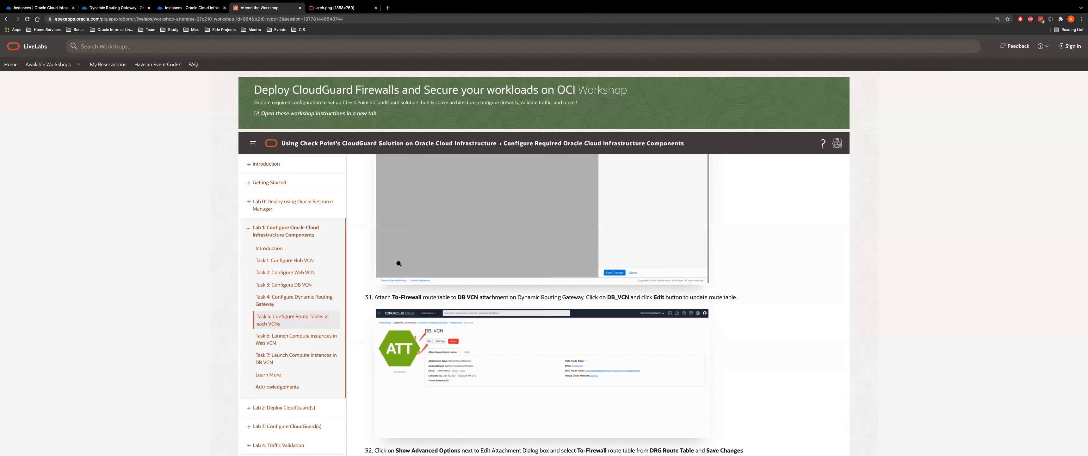
pyautogui.scroll(-5, 554, 304)
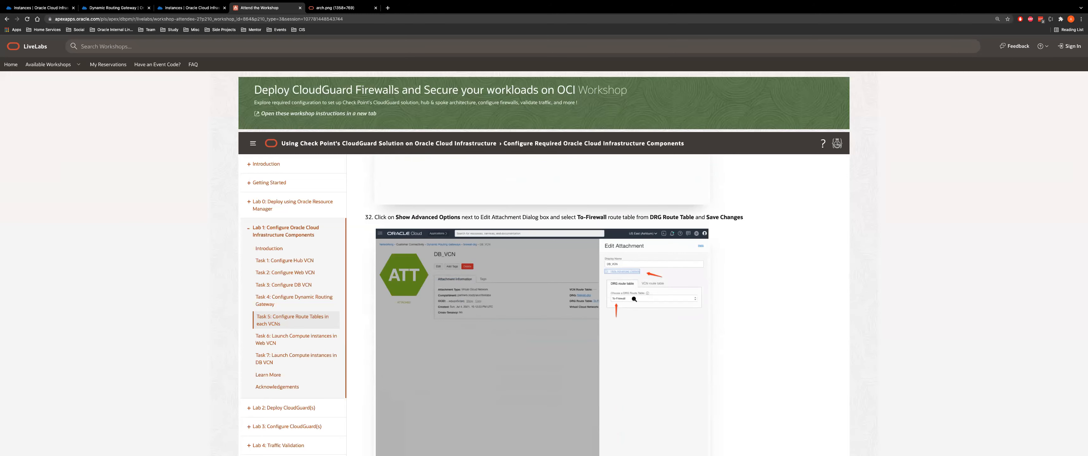
pyautogui.scroll(-5, 549, 309)
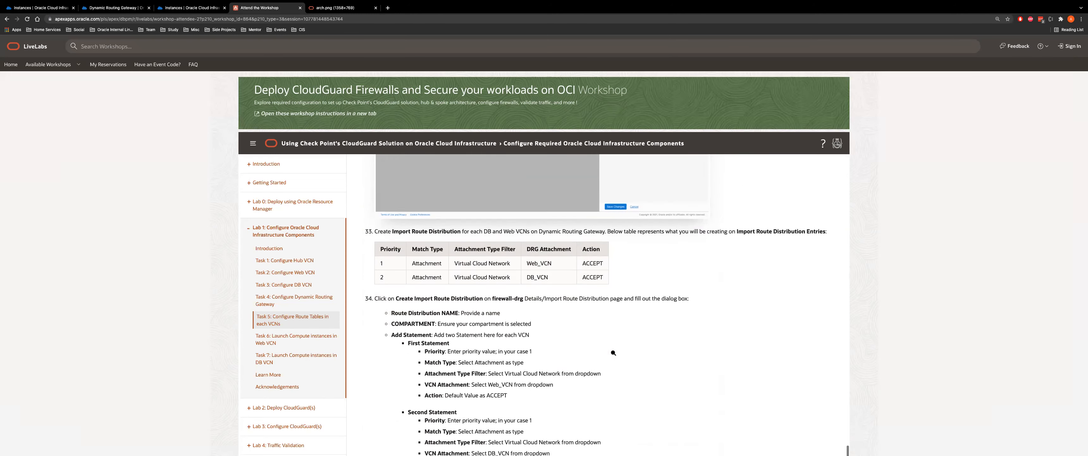
pyautogui.moveTo(393, 211); pyautogui.dragTo(473, 210)
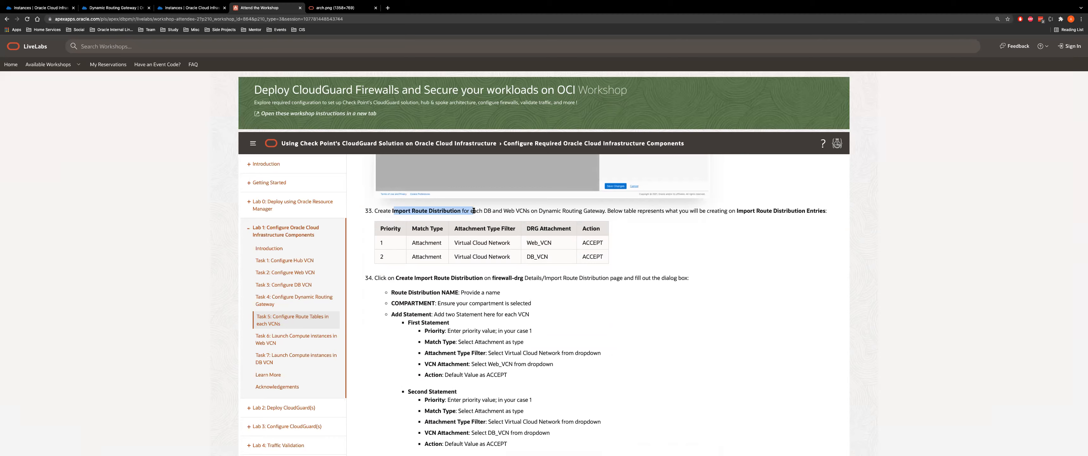
pyautogui.scroll(-1, 476, 290)
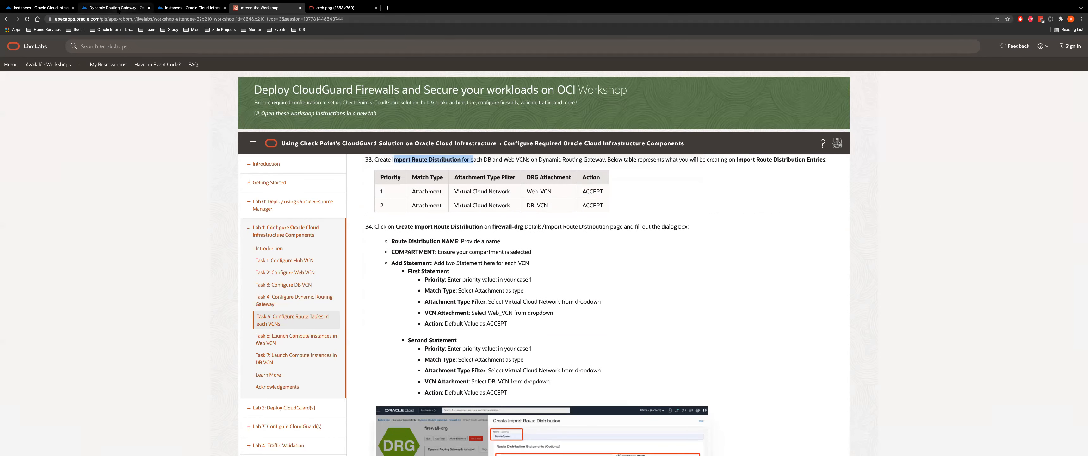
pyautogui.click(114, 8)
pyautogui.click(112, 64)
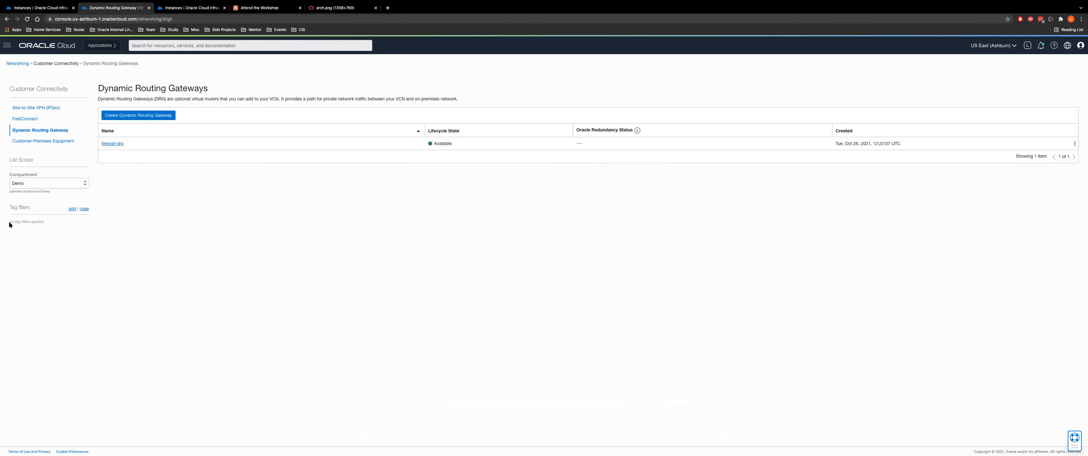
# Open firewall-drg's Import Route Distributions and start creating a new one
pyautogui.click(112, 145)
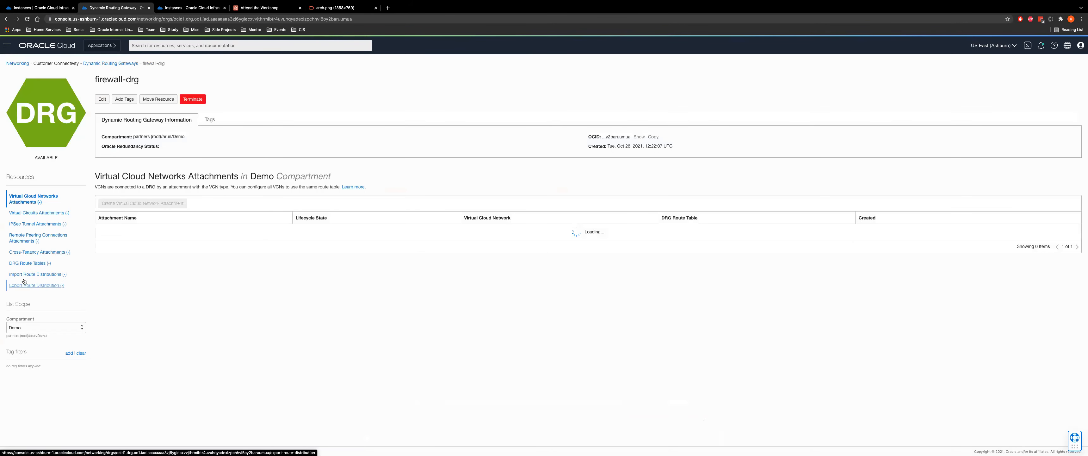
pyautogui.click(25, 274)
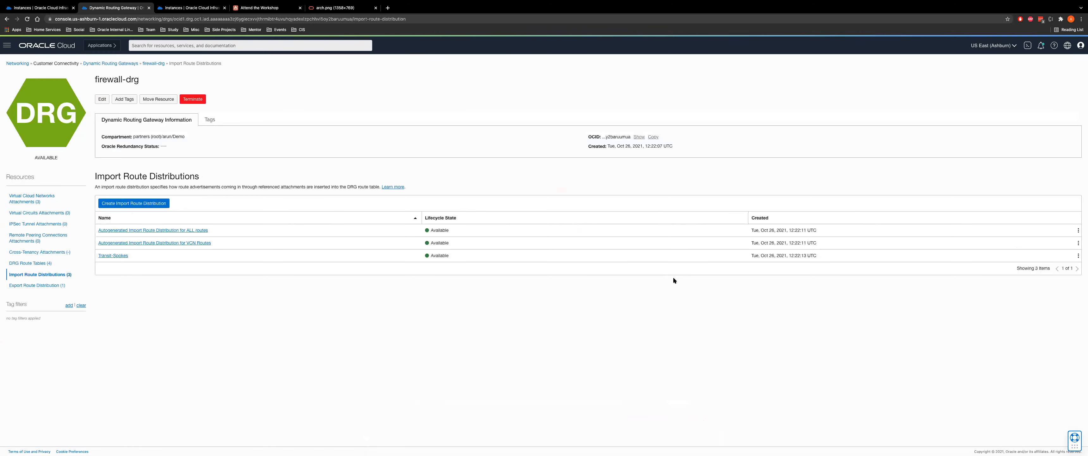
pyautogui.click(139, 200)
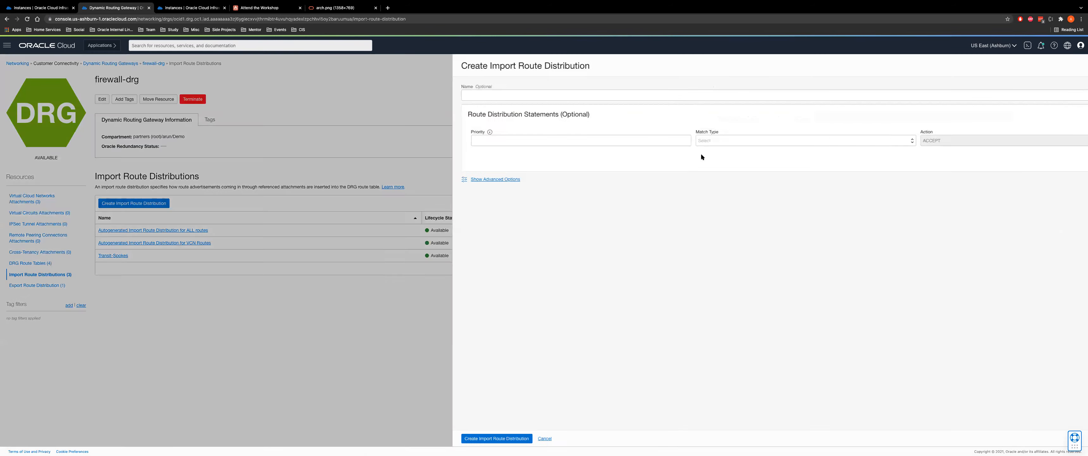
# Draft a statement matching the Web_VCN Virtual Cloud Network attachment, then cancel the distribution
pyautogui.click(1046, 157)
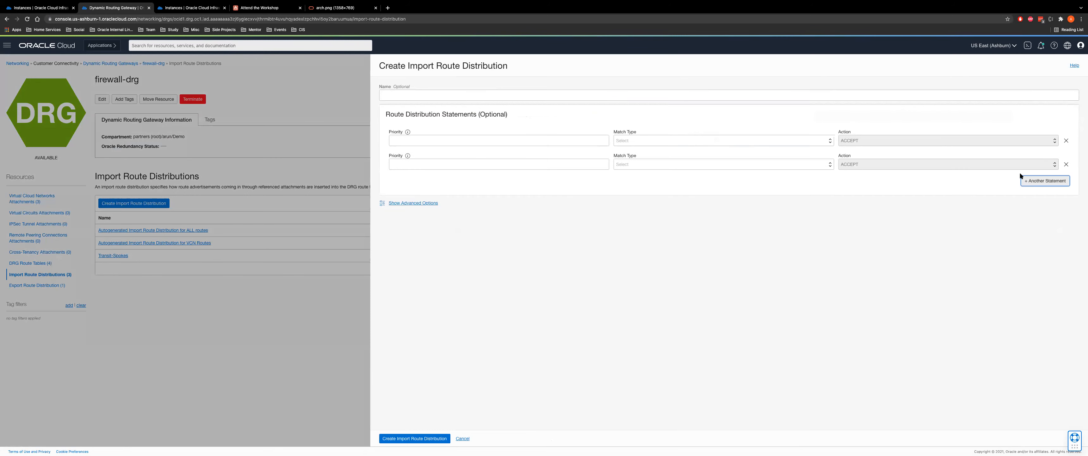
pyautogui.click(677, 141)
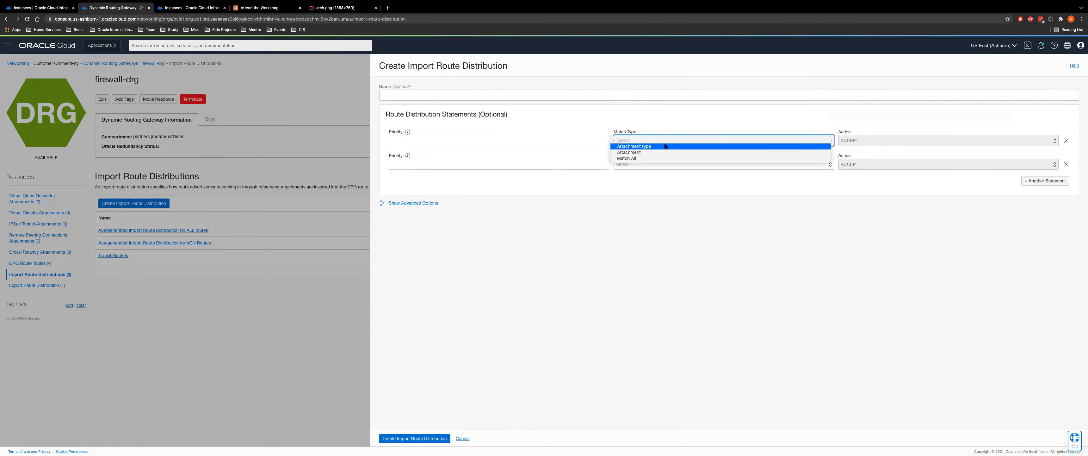
pyautogui.click(648, 153)
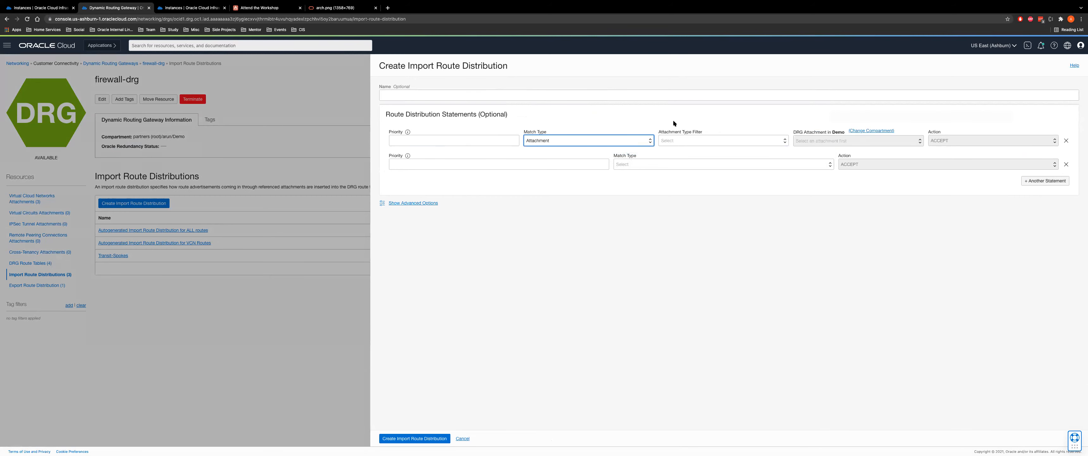
pyautogui.click(684, 138)
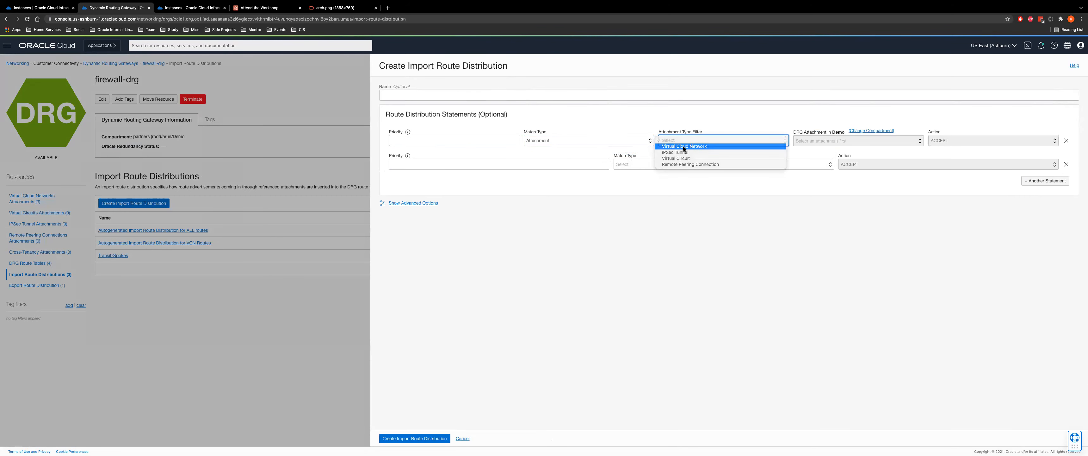
pyautogui.click(687, 146)
pyautogui.click(824, 140)
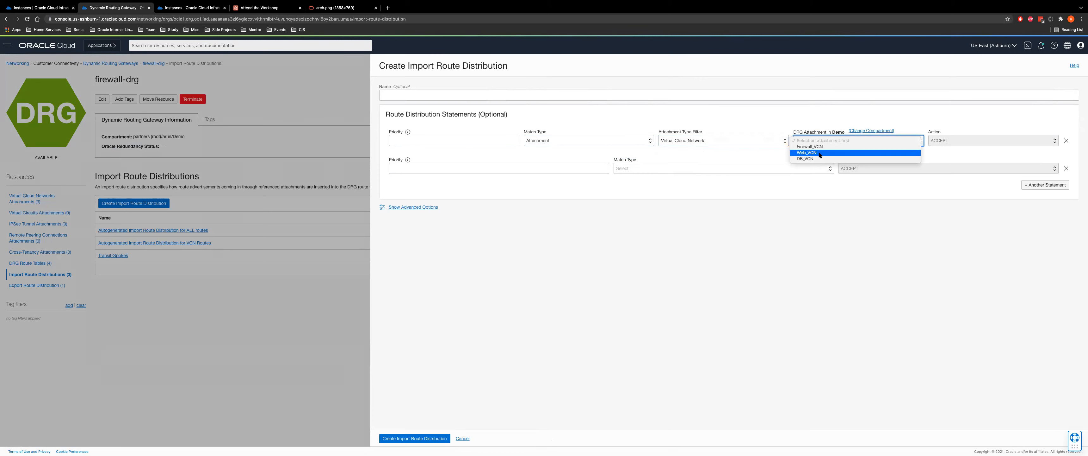
pyautogui.click(825, 151)
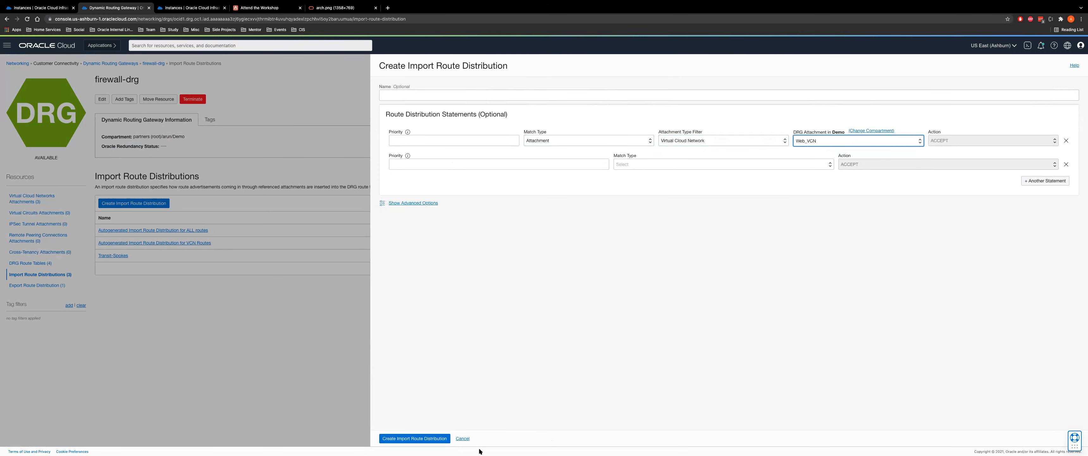
pyautogui.click(462, 438)
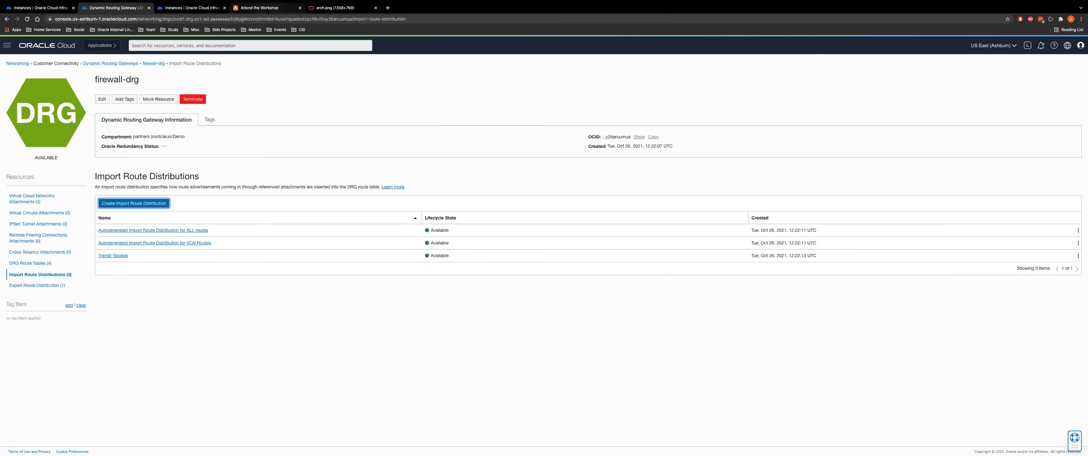
pyautogui.click(266, 8)
# Read workshop steps 35–39 on the DRG route tables
pyautogui.scroll(-10, 445, 233)
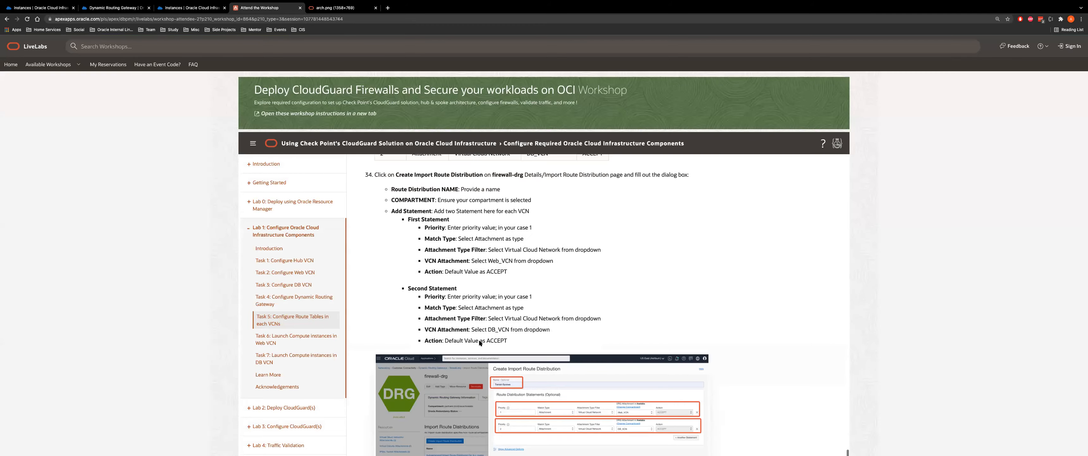
pyautogui.scroll(-5, 540, 270)
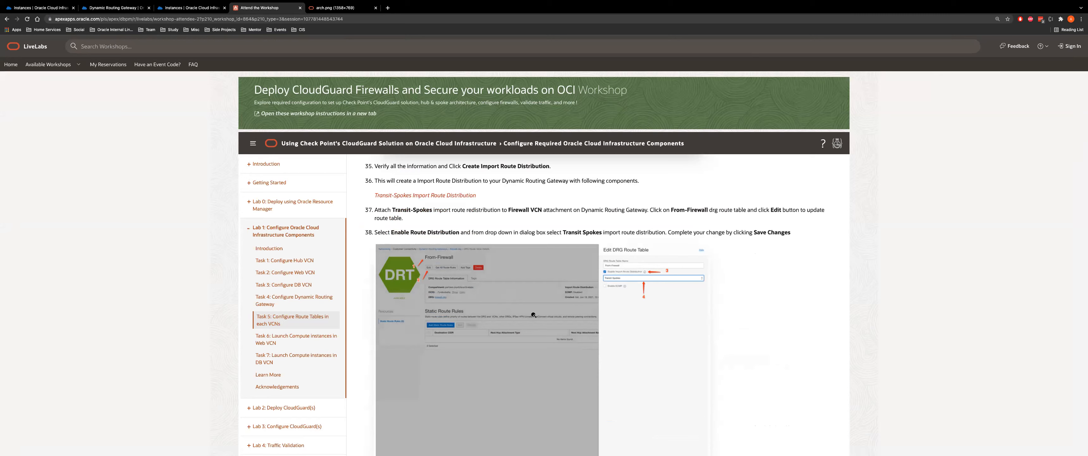
pyautogui.scroll(-2, 533, 314)
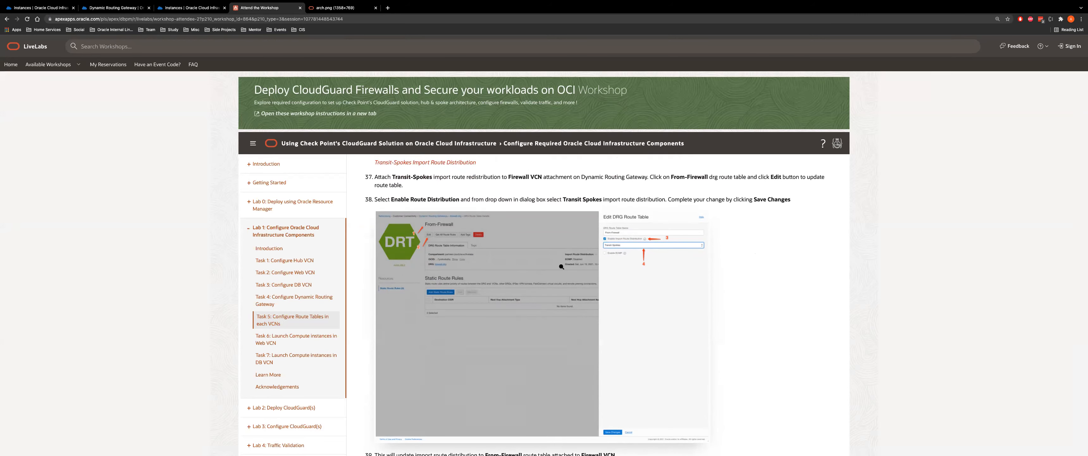
pyautogui.scroll(-1, 508, 344)
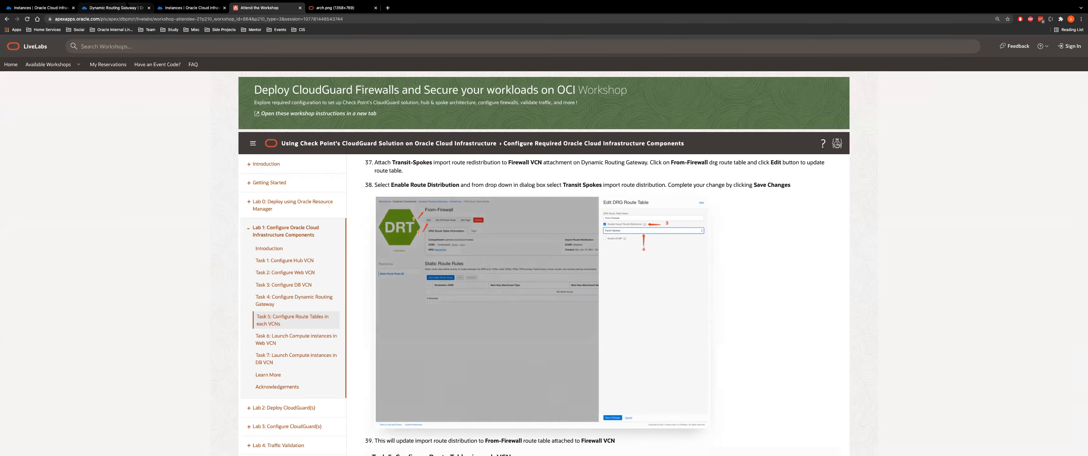
pyautogui.click(114, 7)
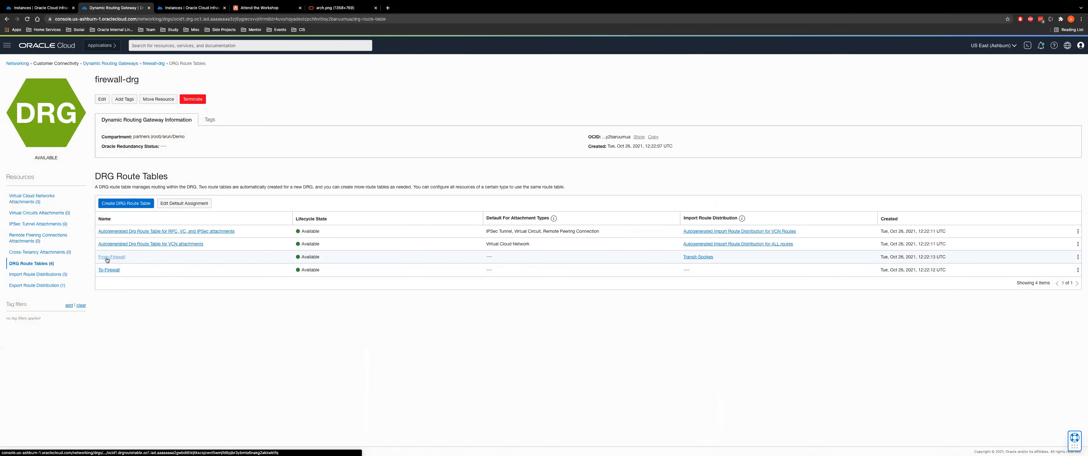
# Edit From-Firewall, confirm it imports Transit-Spokes, and cancel without changes
pyautogui.click(111, 257)
pyautogui.click(107, 101)
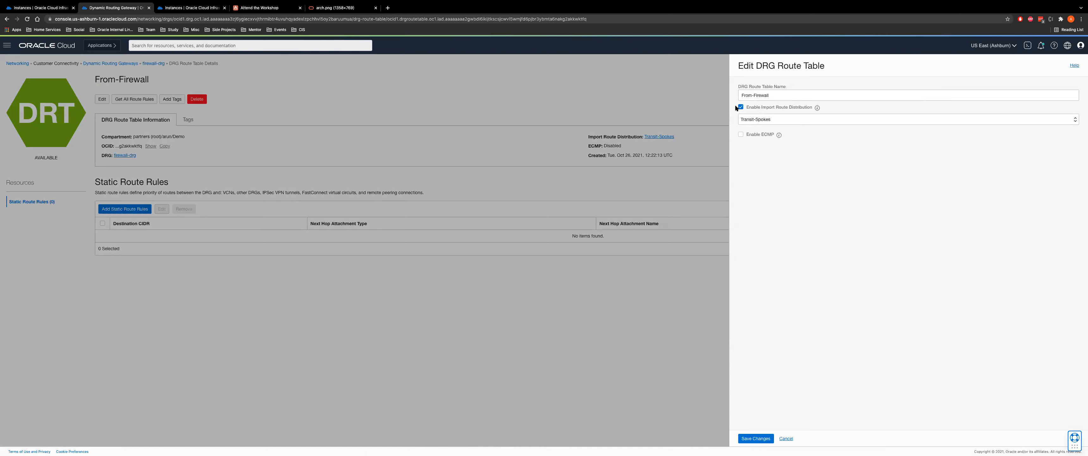
pyautogui.click(766, 119)
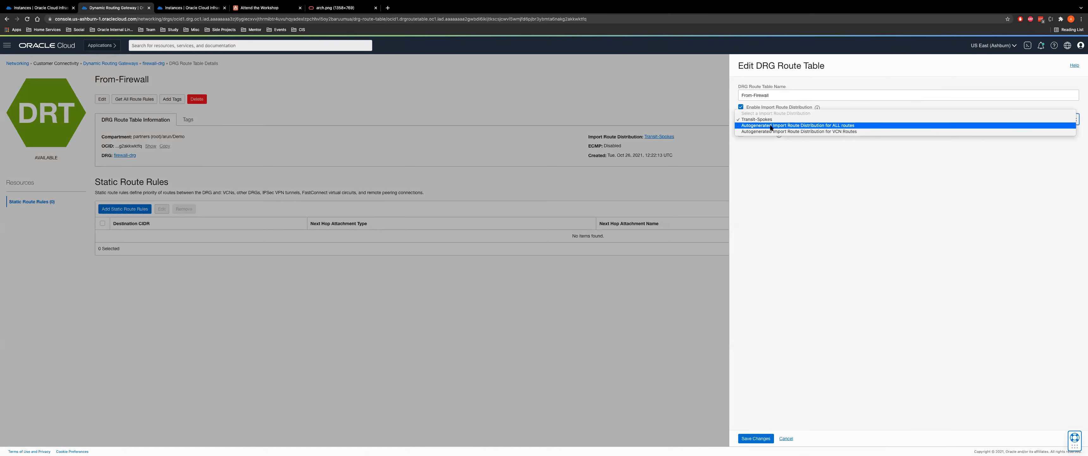
pyautogui.click(771, 119)
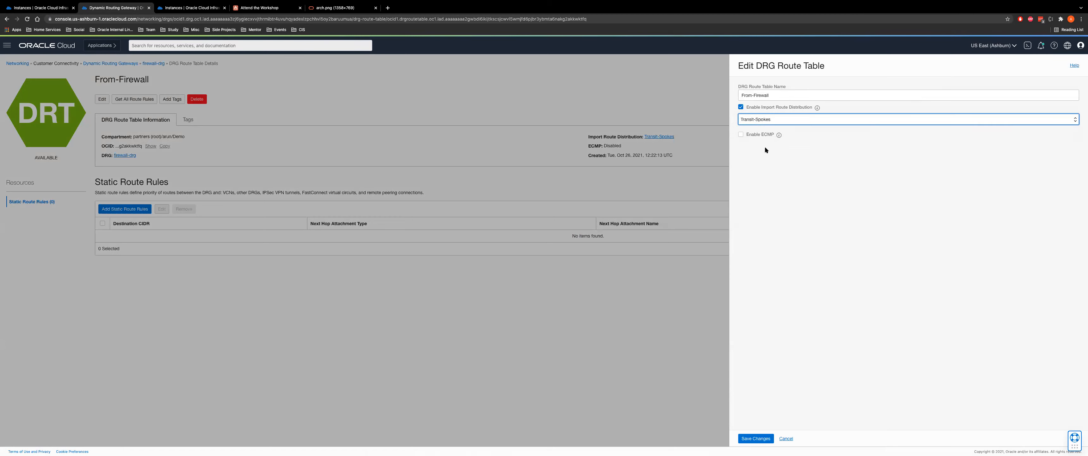
pyautogui.click(787, 438)
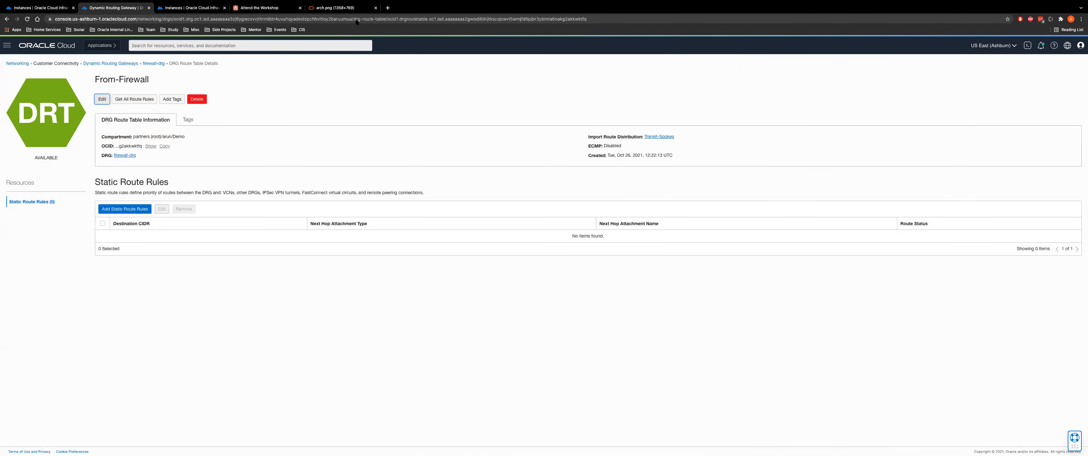
# Read the workshop step on adding a route to web-vcn's default route table, then reach the Networking Overview
pyautogui.click(260, 7)
pyautogui.scroll(-3, 485, 177)
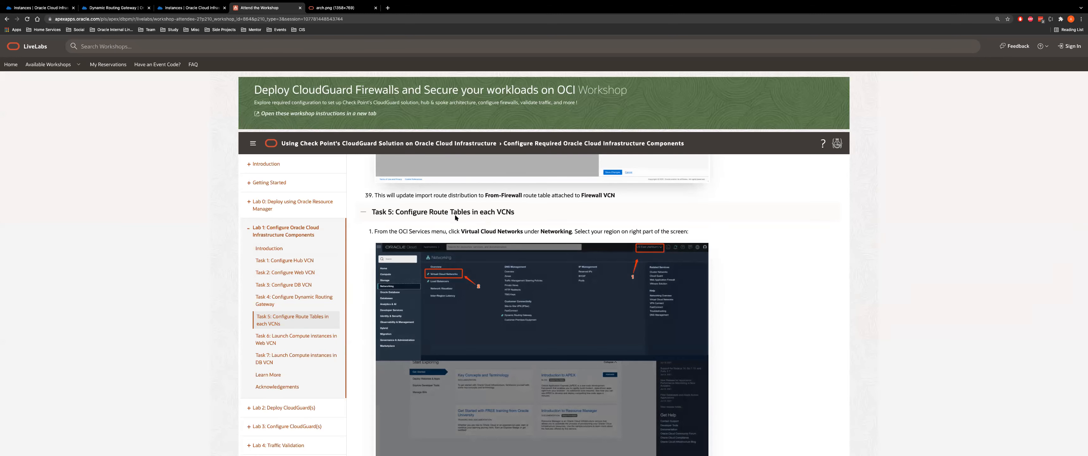
pyautogui.scroll(-2, 455, 213)
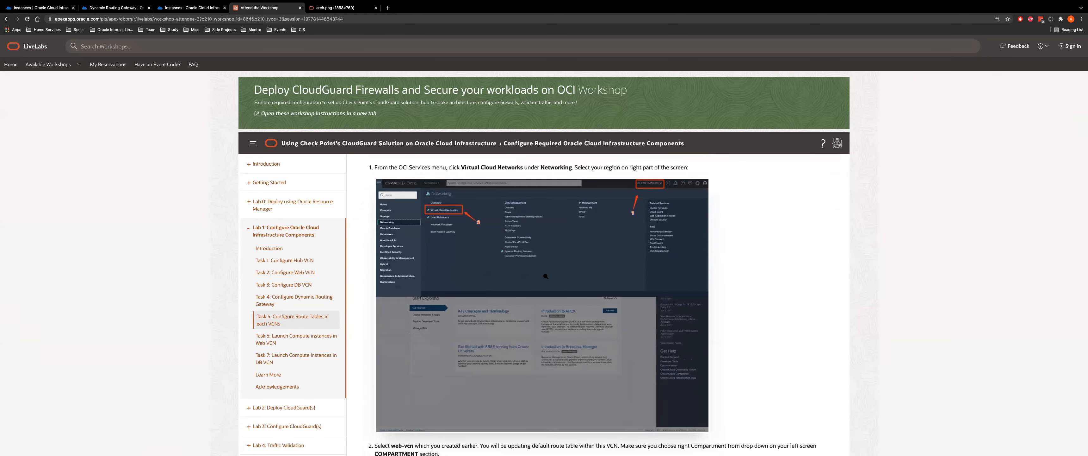
pyautogui.scroll(-5, 532, 314)
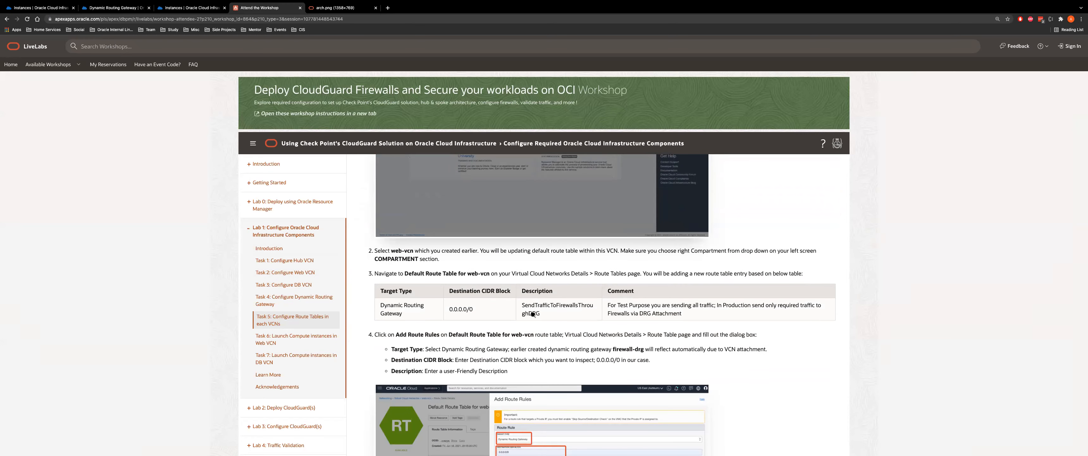
pyautogui.scroll(-1, 533, 314)
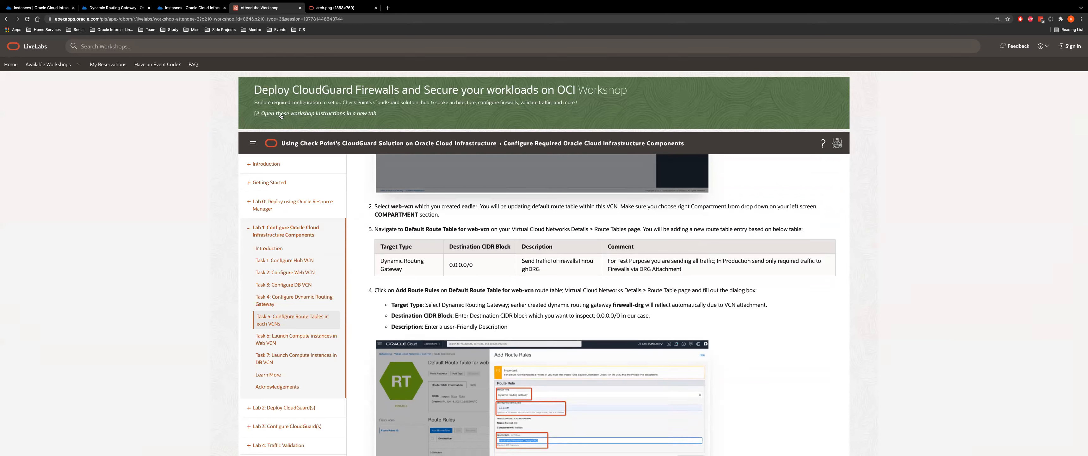
pyautogui.click(121, 9)
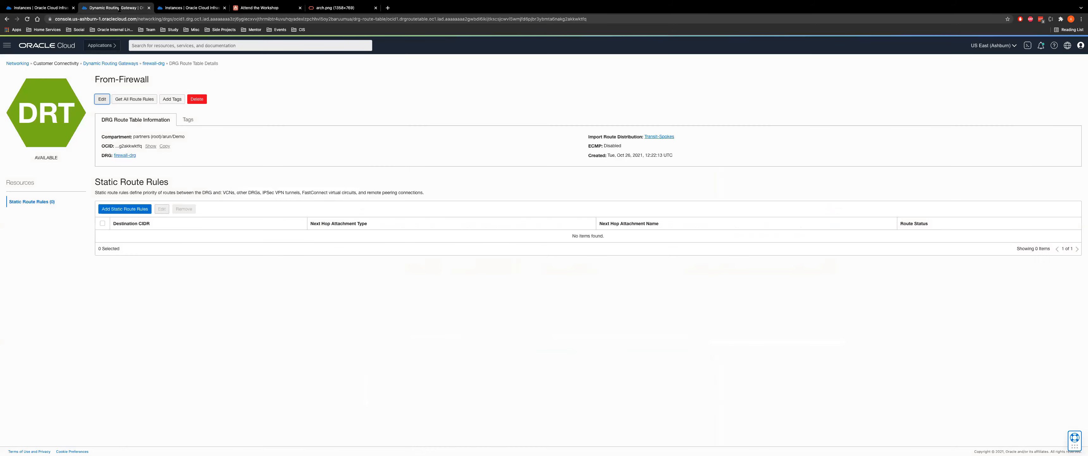
pyautogui.click(26, 63)
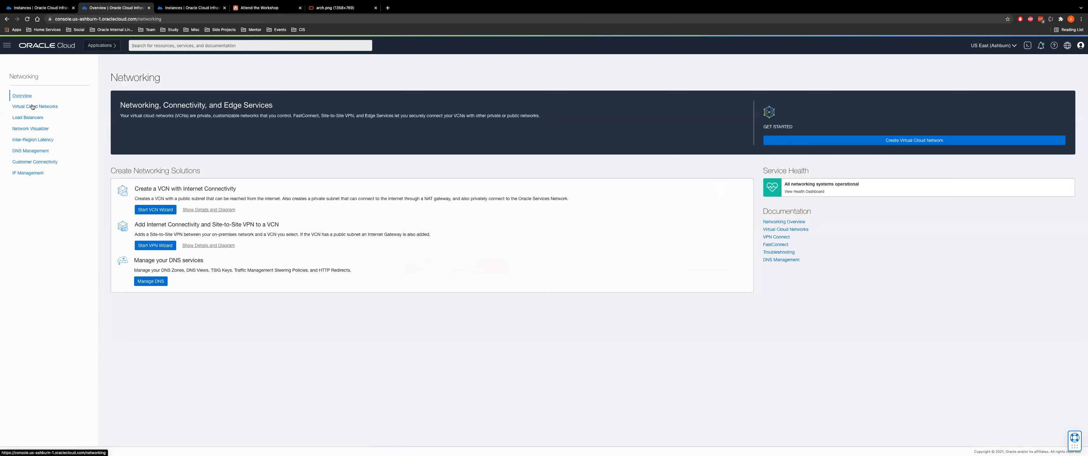
# Go through web-vcn and application-private to its Default Route Table and note the 0.0.0.0/0 firewall-drg rule
pyautogui.click(32, 106)
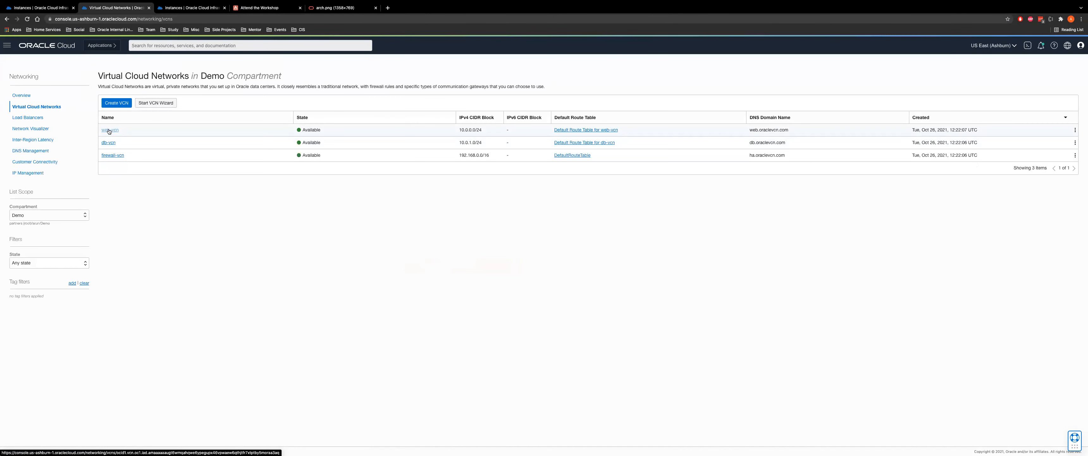
pyautogui.click(109, 130)
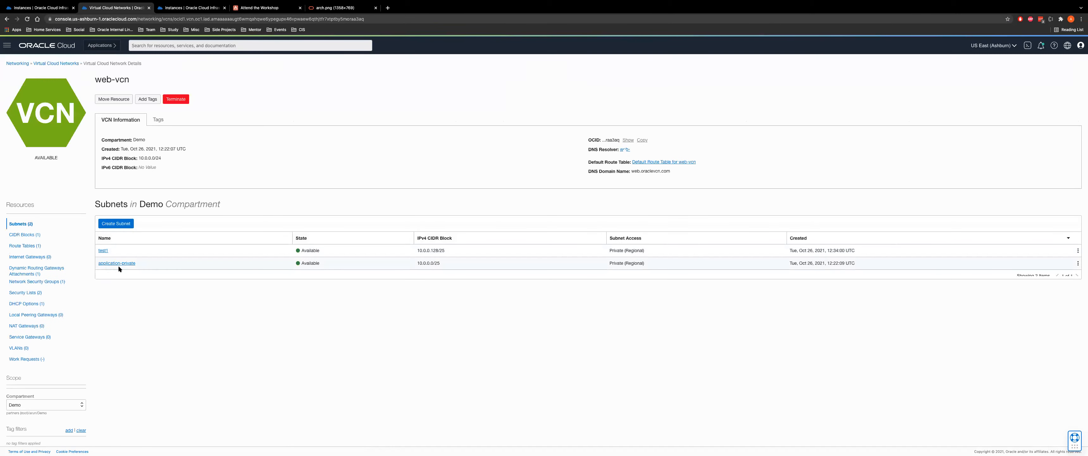
pyautogui.click(117, 262)
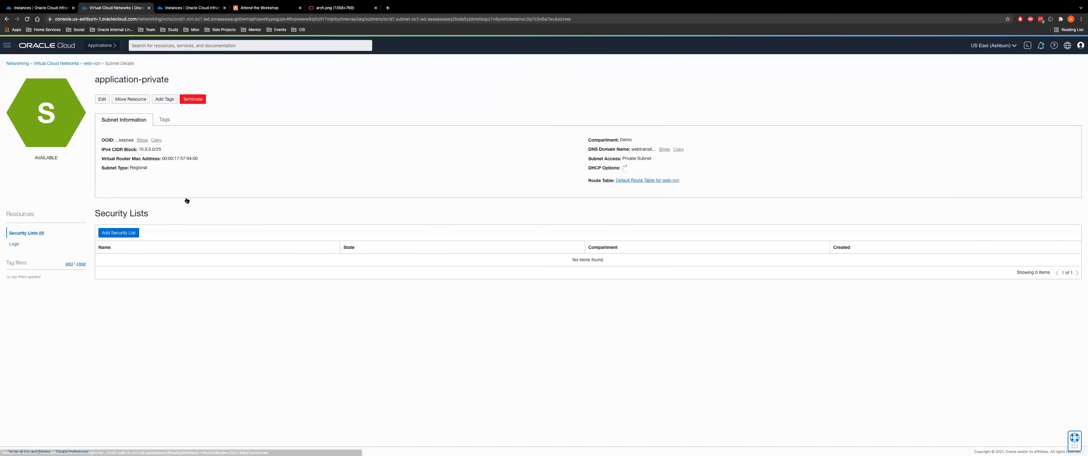
pyautogui.click(641, 178)
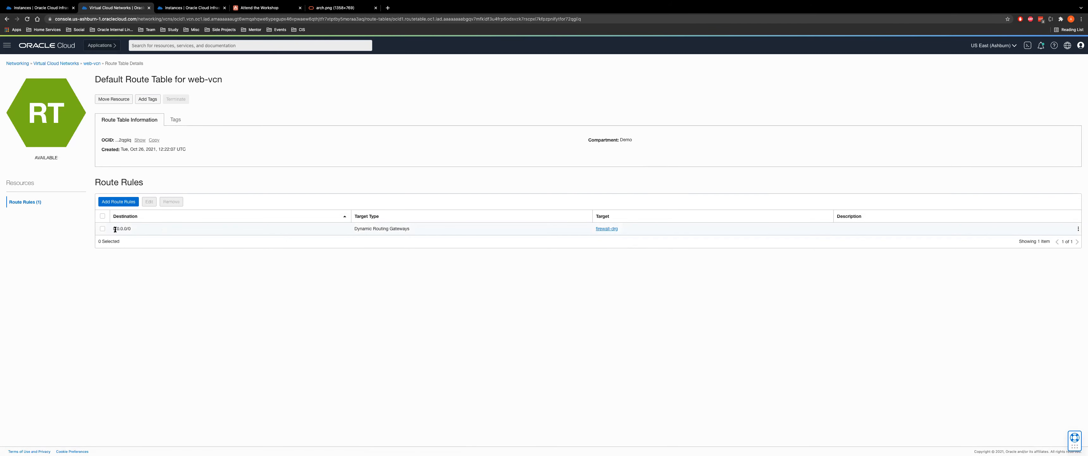
pyautogui.moveTo(115, 228); pyautogui.dragTo(154, 228)
pyautogui.click(119, 201)
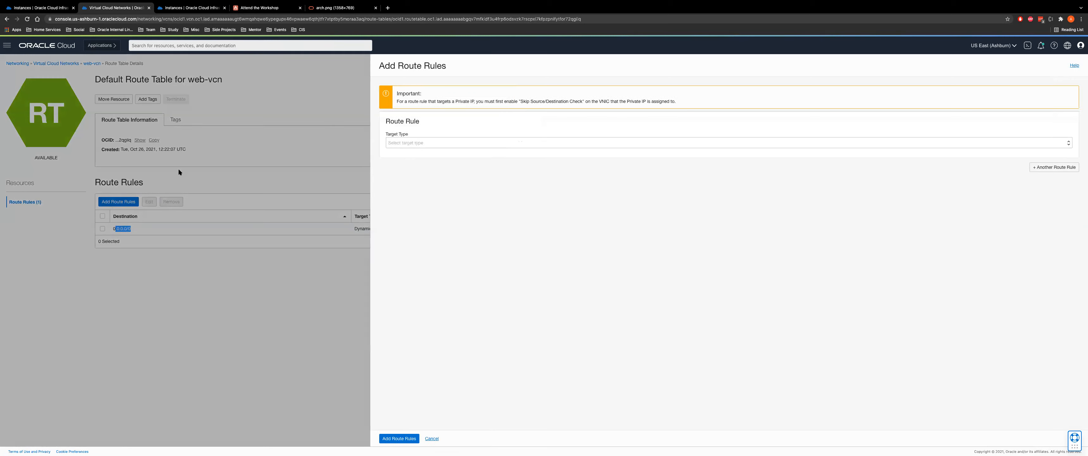
pyautogui.click(420, 143)
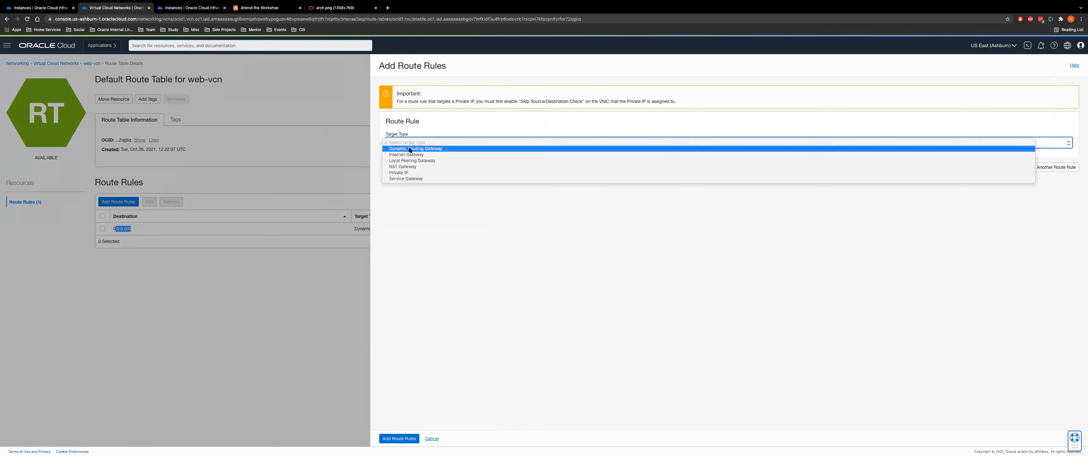
pyautogui.click(458, 151)
pyautogui.moveTo(434, 189); pyautogui.dragTo(390, 175)
pyautogui.doubleClick(418, 182)
pyautogui.click(418, 161)
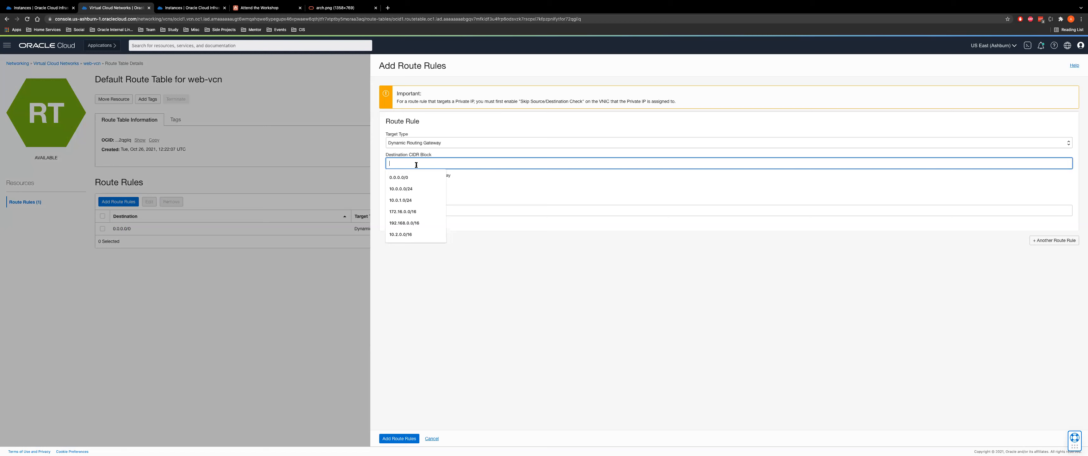
pyautogui.click(402, 188)
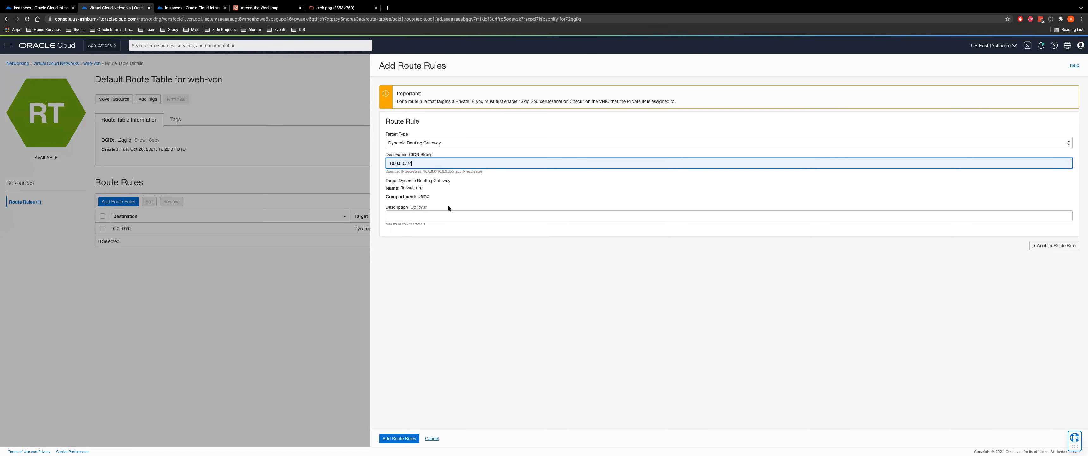
pyautogui.click(432, 438)
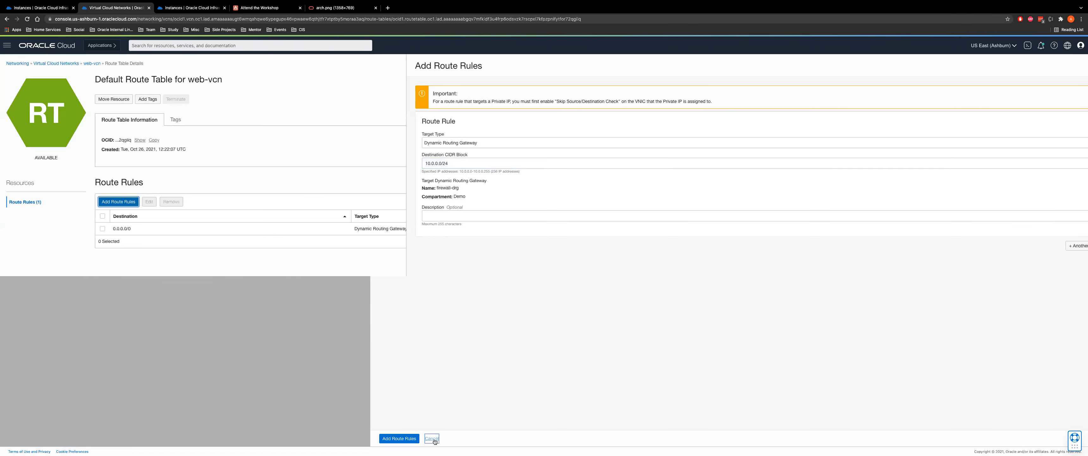
pyautogui.moveTo(109, 225); pyautogui.dragTo(157, 225)
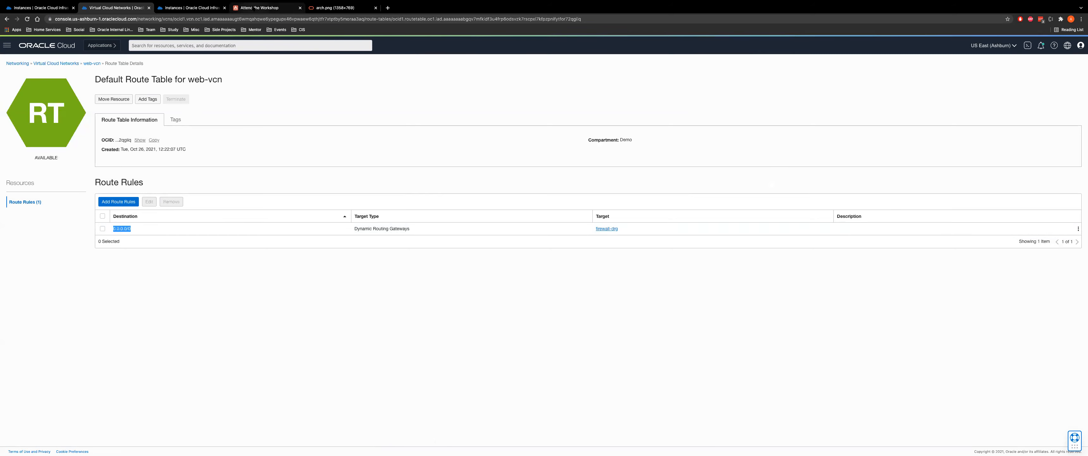
pyautogui.click(254, 8)
pyautogui.scroll(-1, 456, 268)
pyautogui.scroll(-2, 473, 292)
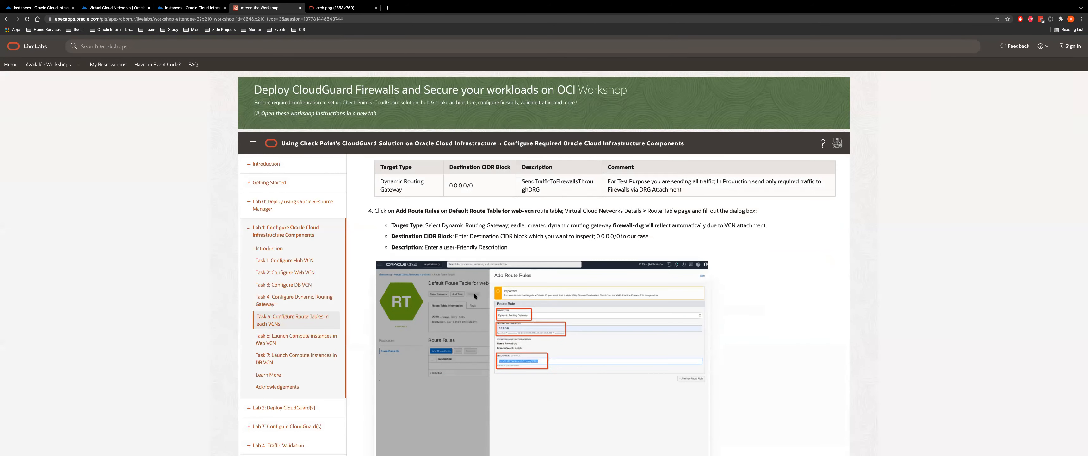
pyautogui.scroll(-5, 474, 292)
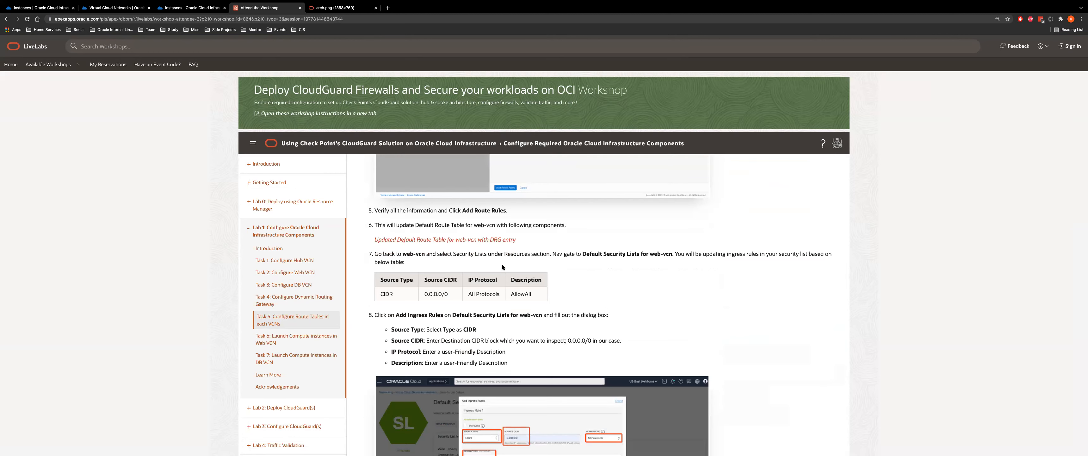
pyautogui.scroll(-3, 521, 331)
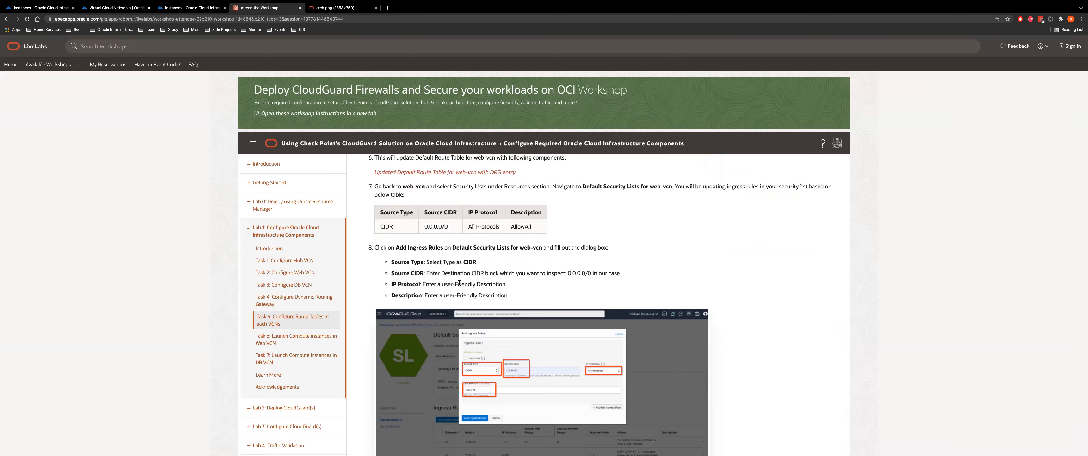
pyautogui.scroll(-4, 460, 283)
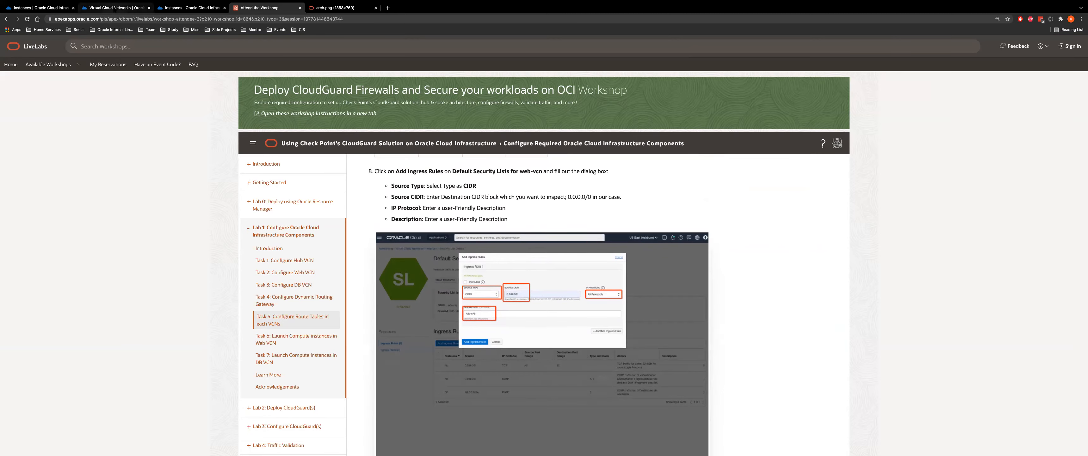
pyautogui.click(116, 7)
pyautogui.click(95, 64)
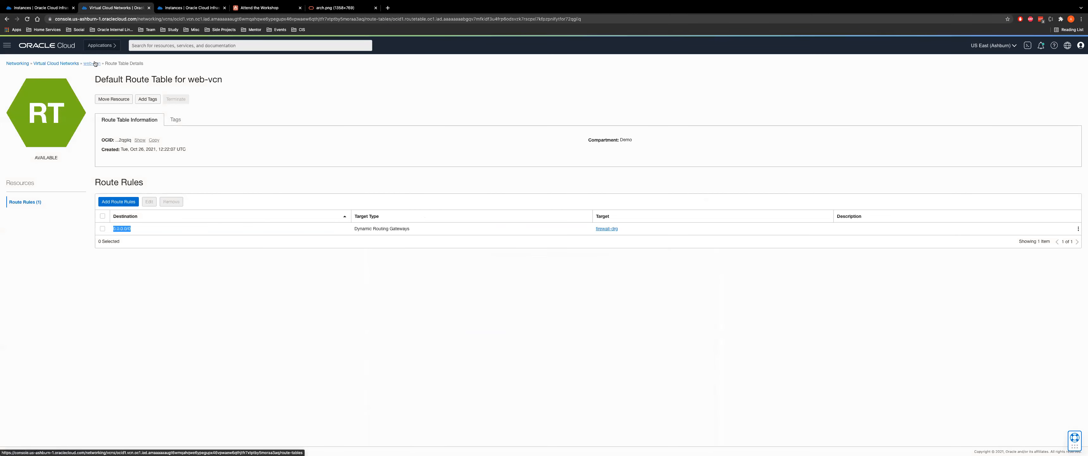
# Open the AllowAll security list of web-vcn's application-private subnet
pyautogui.click(21, 221)
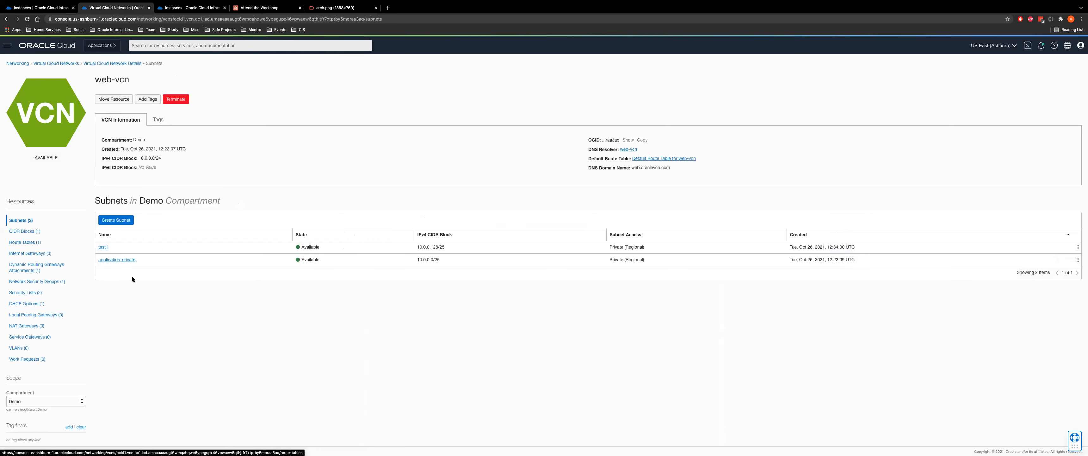
pyautogui.click(114, 257)
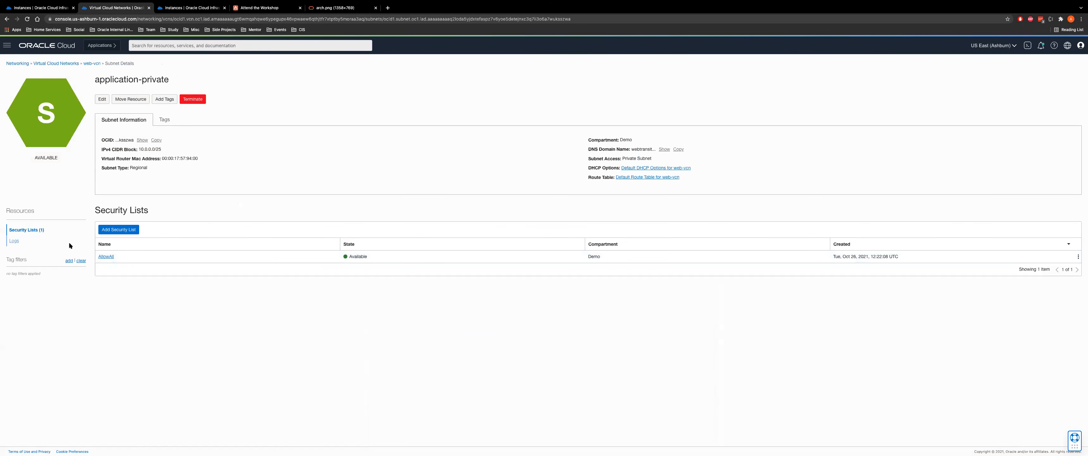
pyautogui.click(105, 257)
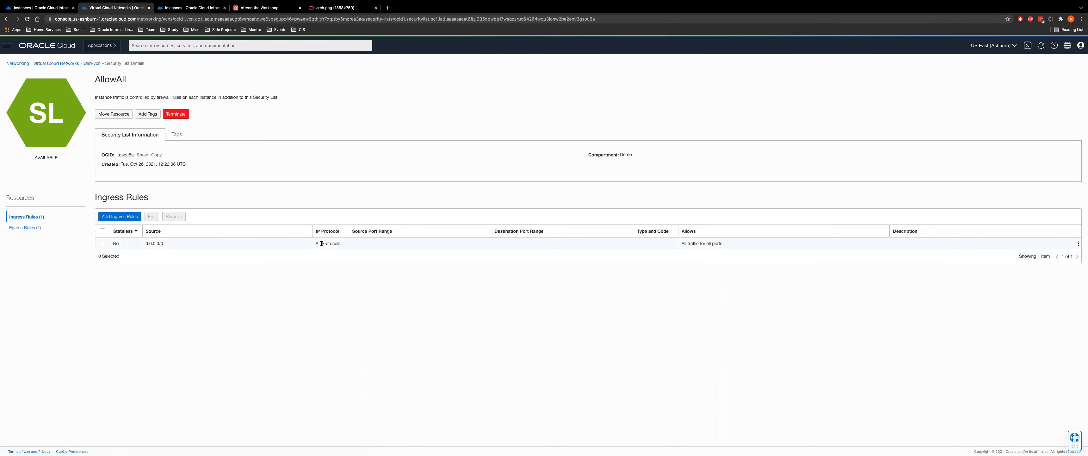
# Draft an ingress rule from 10.0.0.0/24 over TCP, discard it, and return to web-vcn
pyautogui.click(118, 218)
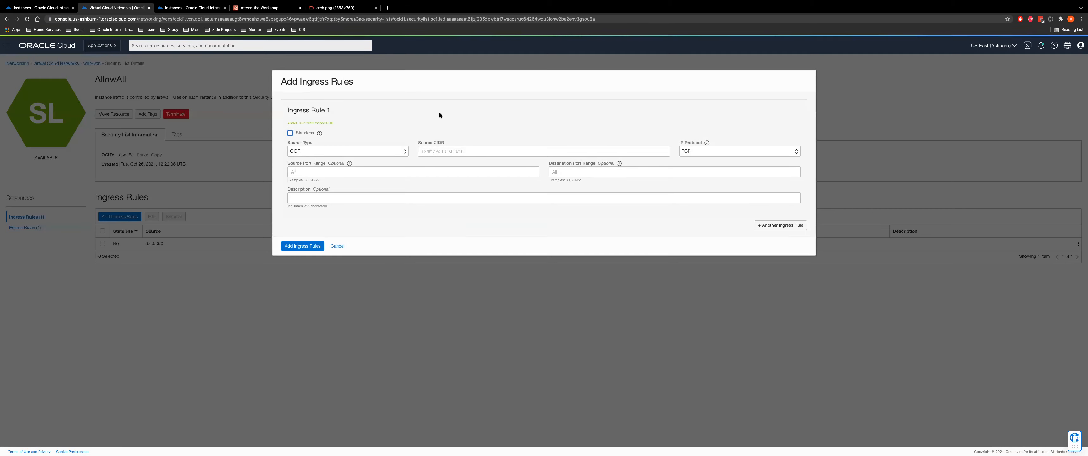
pyautogui.click(465, 152)
pyautogui.click(441, 174)
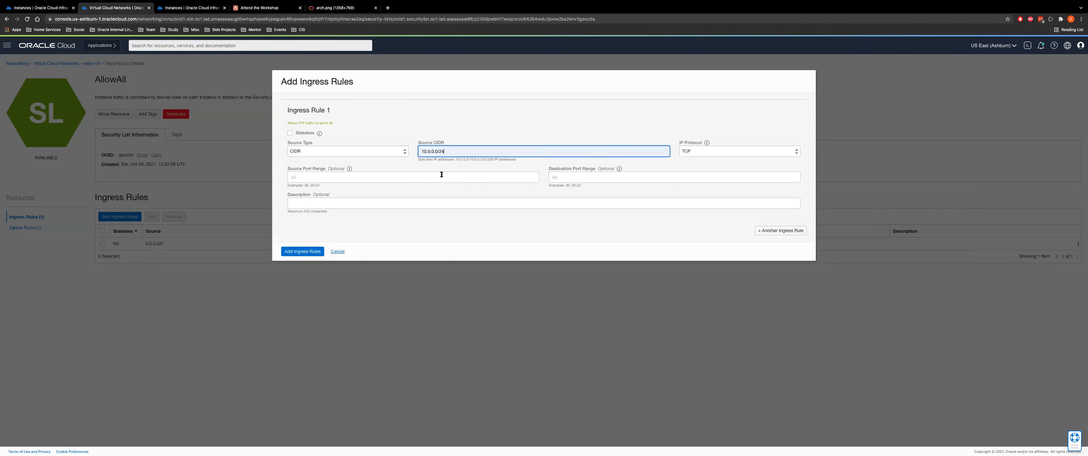
pyautogui.click(722, 153)
pyautogui.click(706, 146)
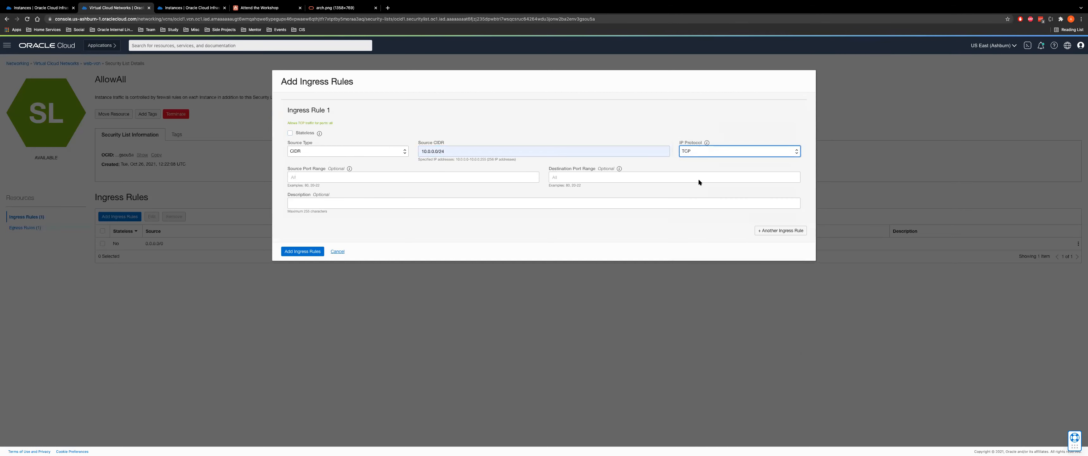
pyautogui.click(704, 152)
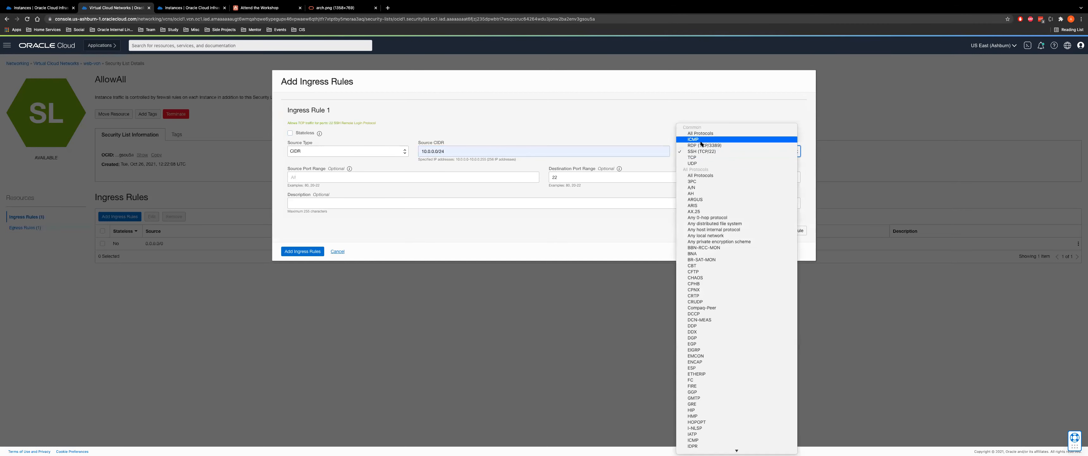
pyautogui.click(701, 157)
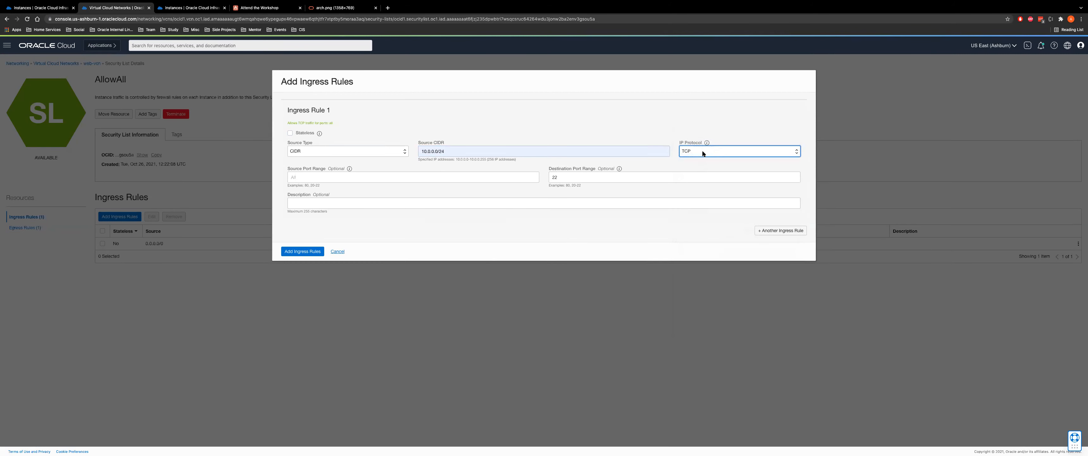
pyautogui.click(702, 150)
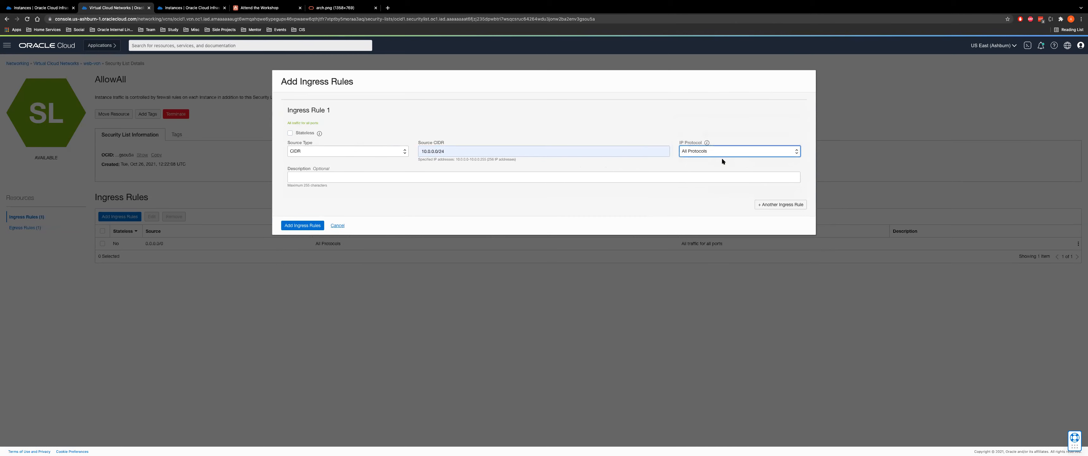
pyautogui.click(340, 225)
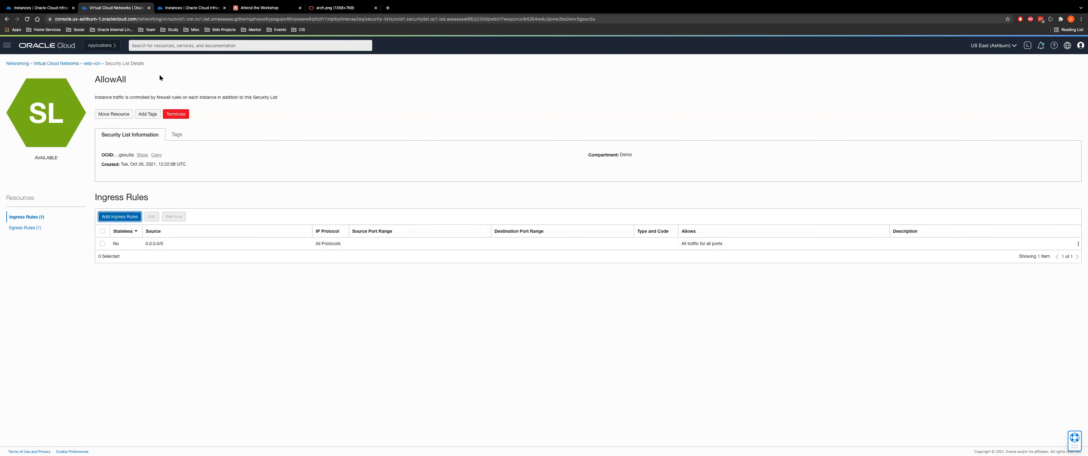
pyautogui.click(92, 63)
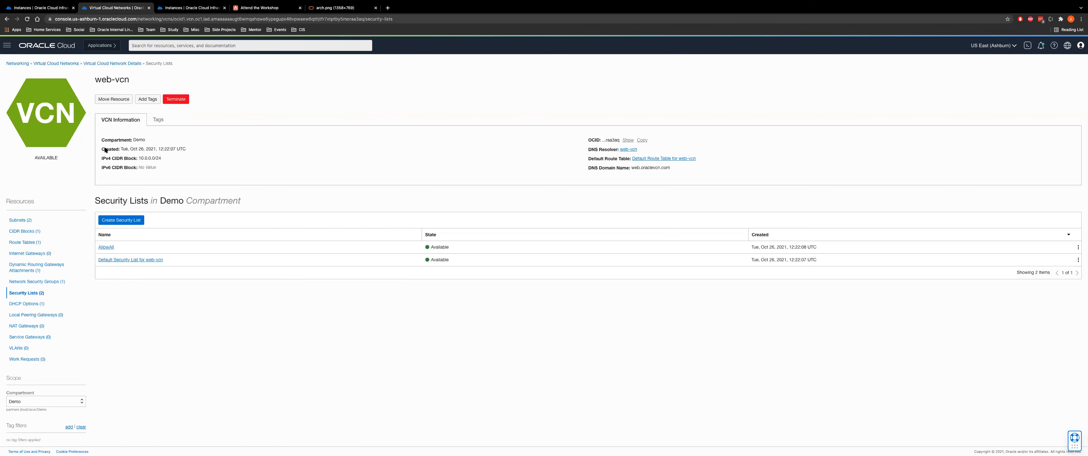
# Check workshop step 11, which refers to db-vcn
pyautogui.click(262, 8)
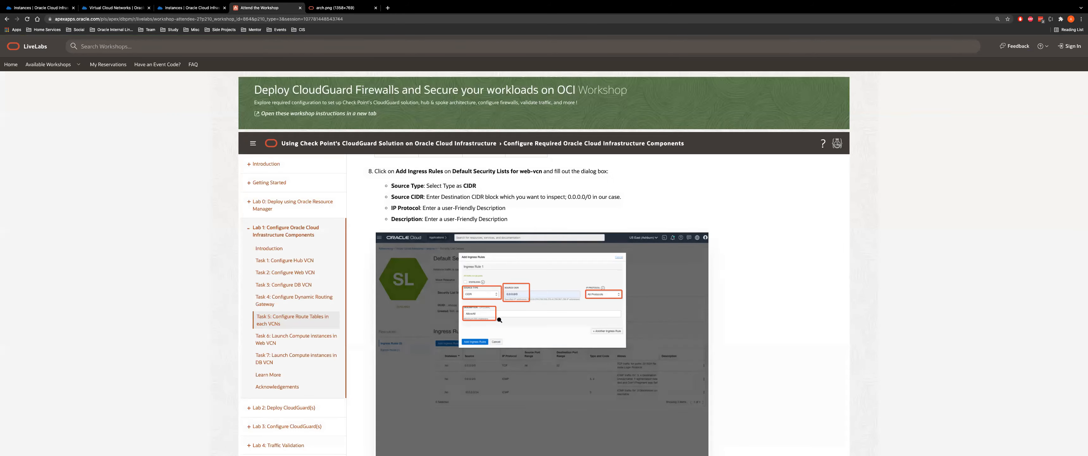
pyautogui.scroll(-10, 499, 320)
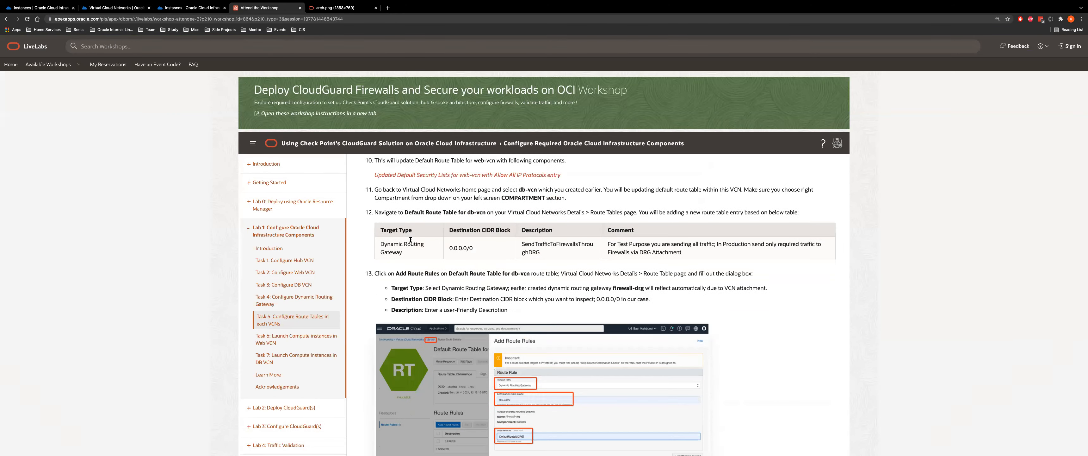
pyautogui.scroll(1, 524, 227)
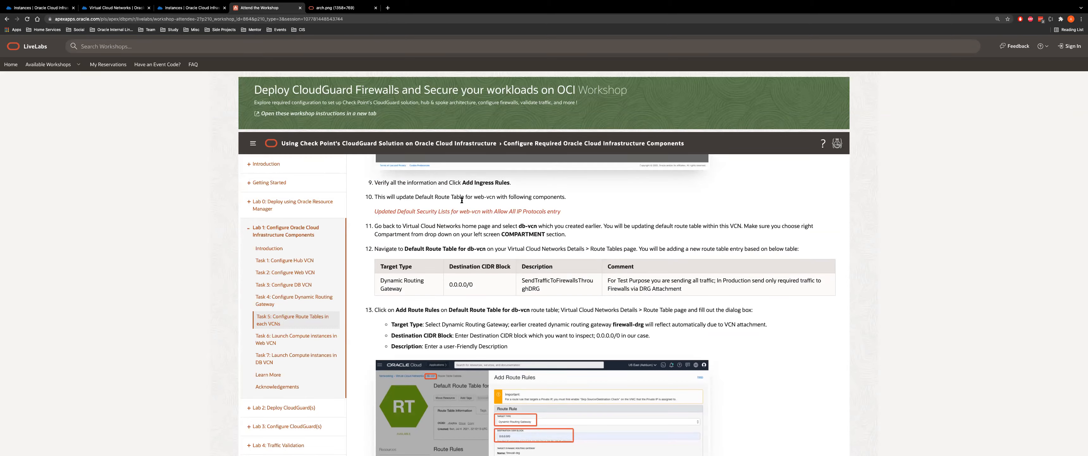
pyautogui.moveTo(519, 225); pyautogui.dragTo(543, 226)
pyautogui.click(138, 8)
# Open the default route table of db-vcn's database-private subnet
pyautogui.click(96, 64)
pyautogui.click(55, 63)
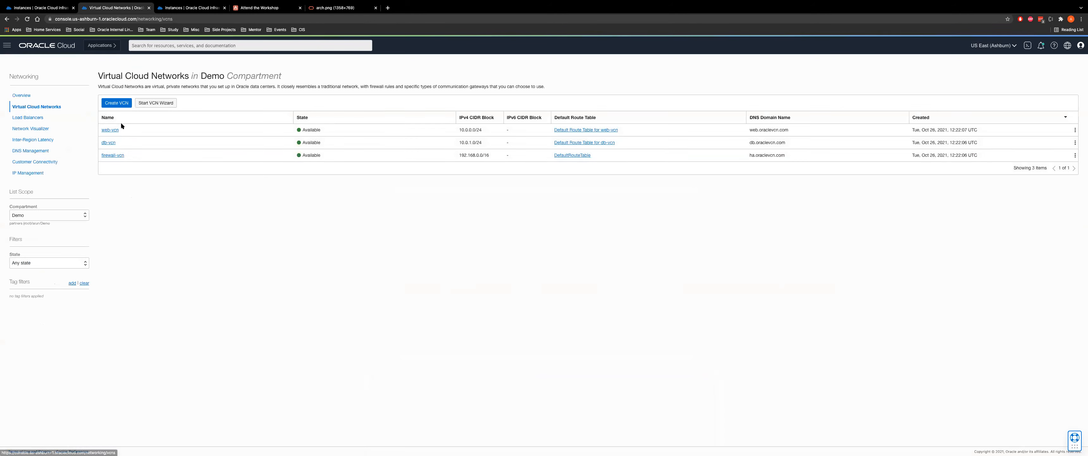
pyautogui.click(108, 142)
pyautogui.click(113, 248)
pyautogui.click(636, 176)
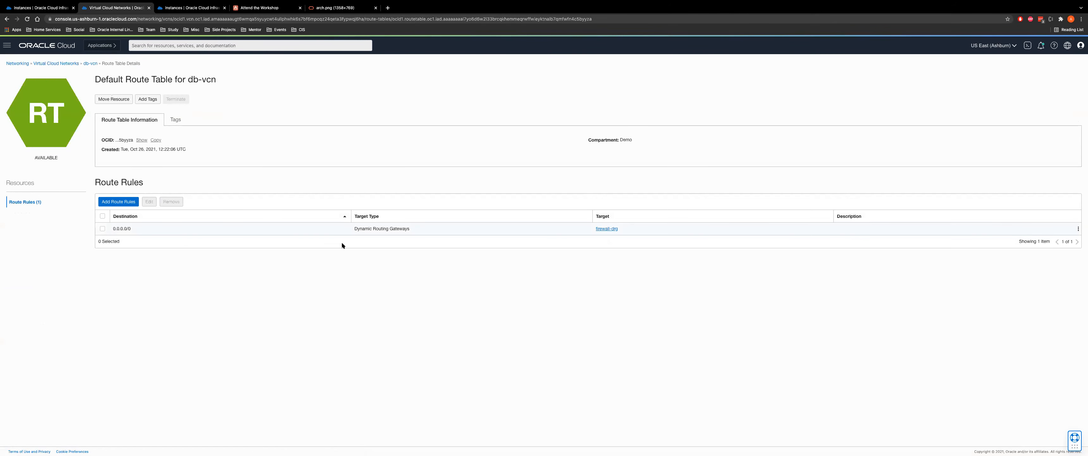
# Draft a route rule targeting a Dynamic Routing Gateway, compare with the architecture diagram, then cancel
pyautogui.click(118, 201)
pyautogui.click(462, 142)
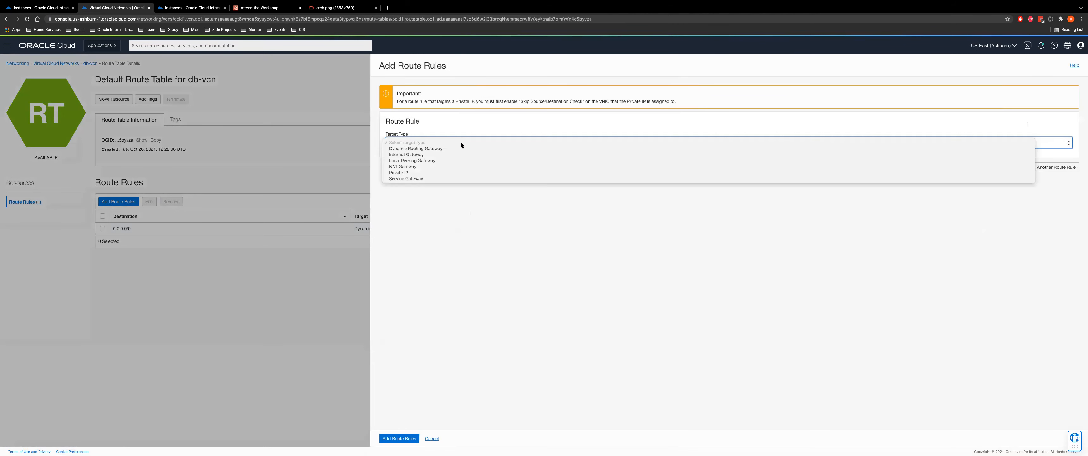
pyautogui.click(458, 148)
pyautogui.click(441, 143)
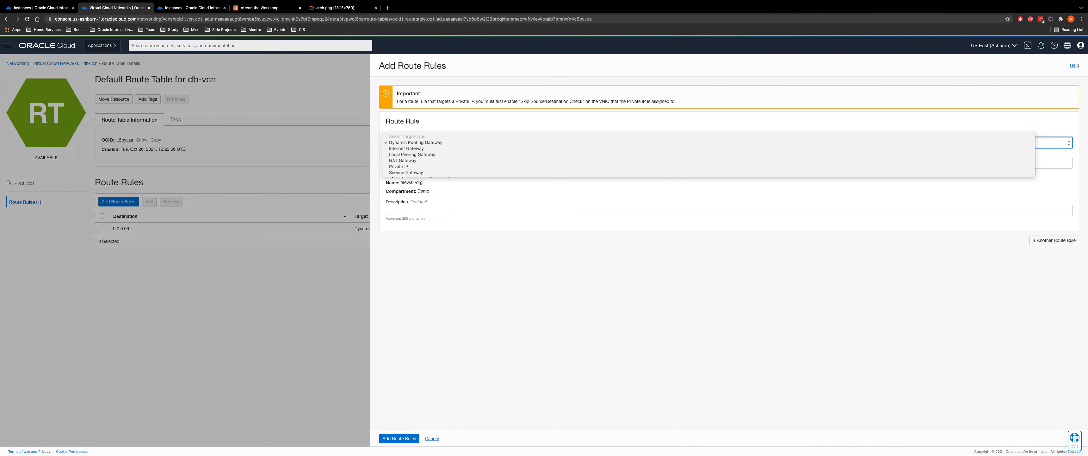
pyautogui.click(426, 143)
pyautogui.click(345, 12)
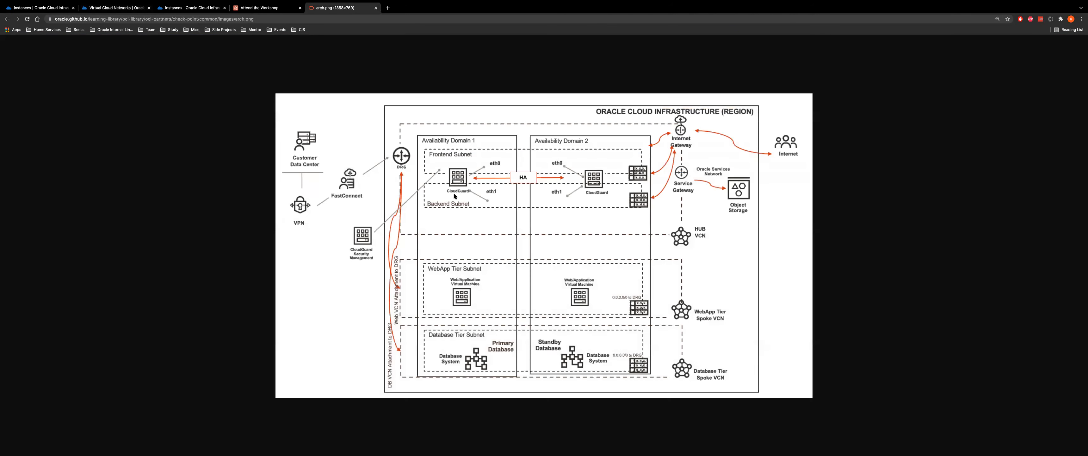
pyautogui.click(112, 8)
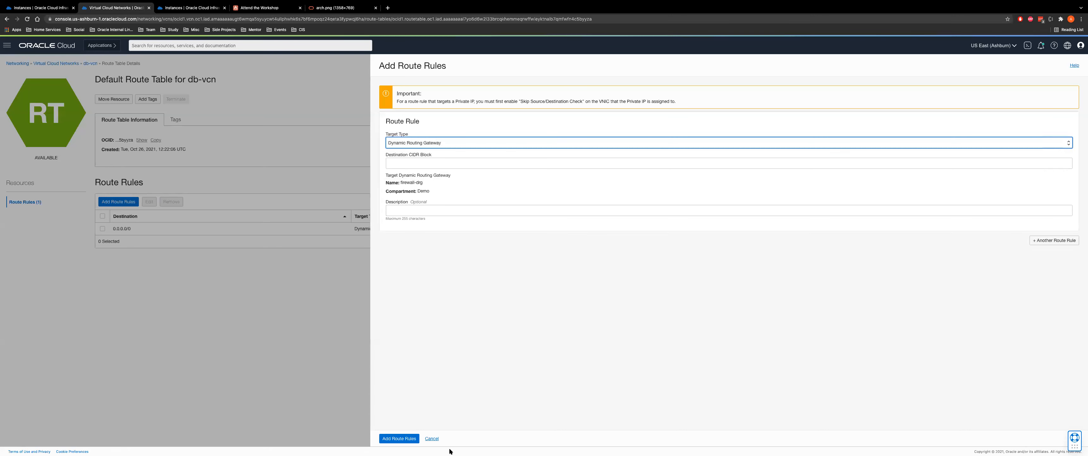
pyautogui.click(432, 438)
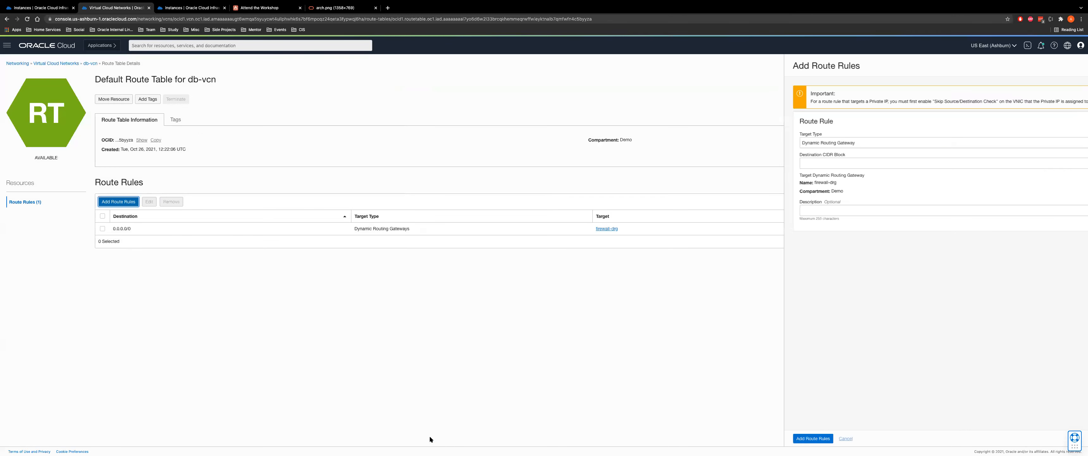
# Review db-vcn's AllowAll egress and ingress rules, then return to the workshop
pyautogui.click(91, 63)
pyautogui.click(120, 240)
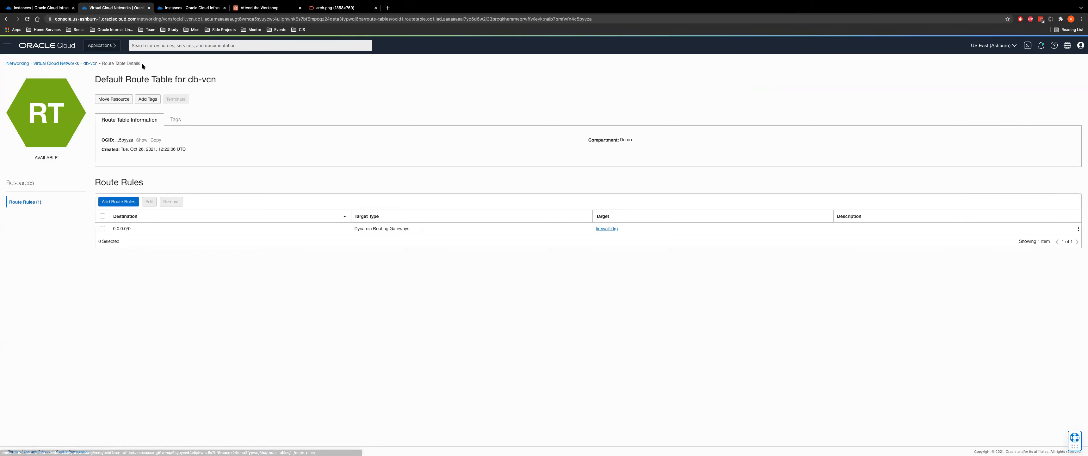
pyautogui.click(90, 64)
pyautogui.click(36, 221)
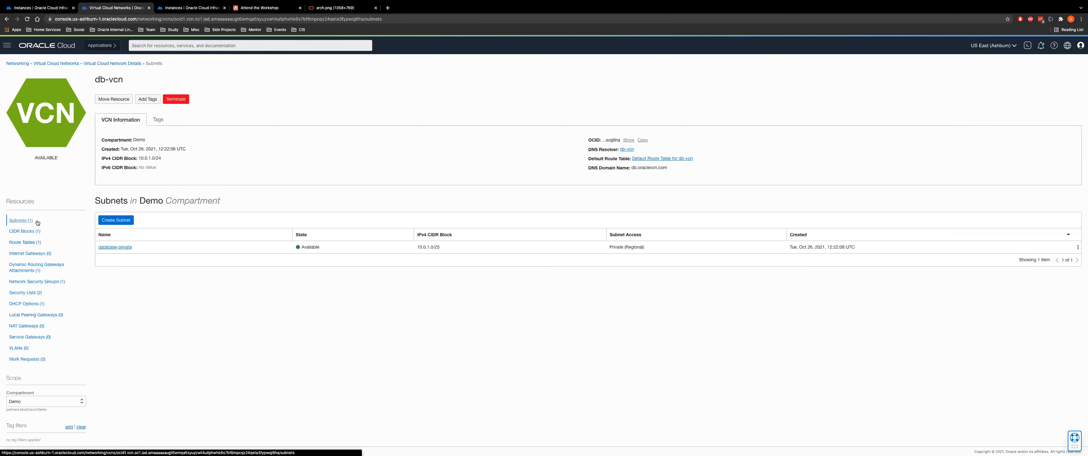
pyautogui.click(109, 247)
pyautogui.click(106, 257)
pyautogui.click(24, 228)
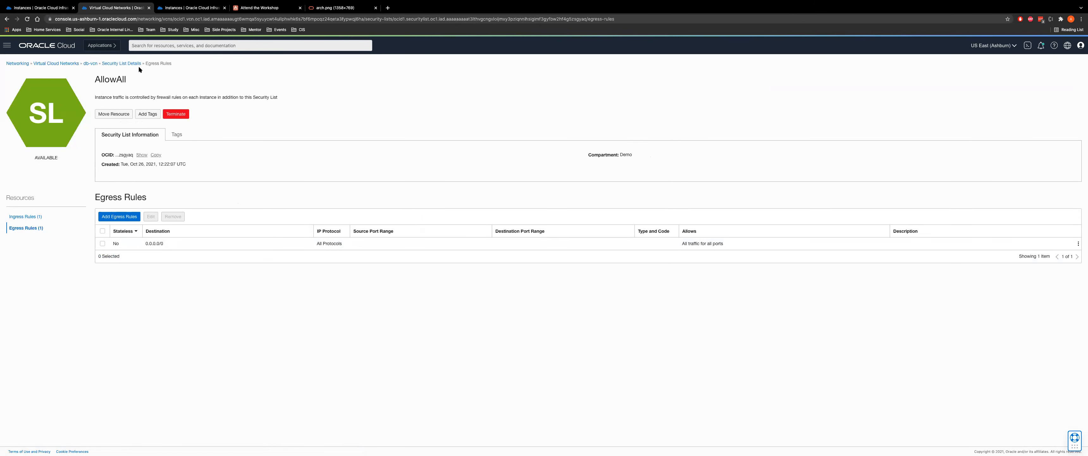
pyautogui.click(113, 64)
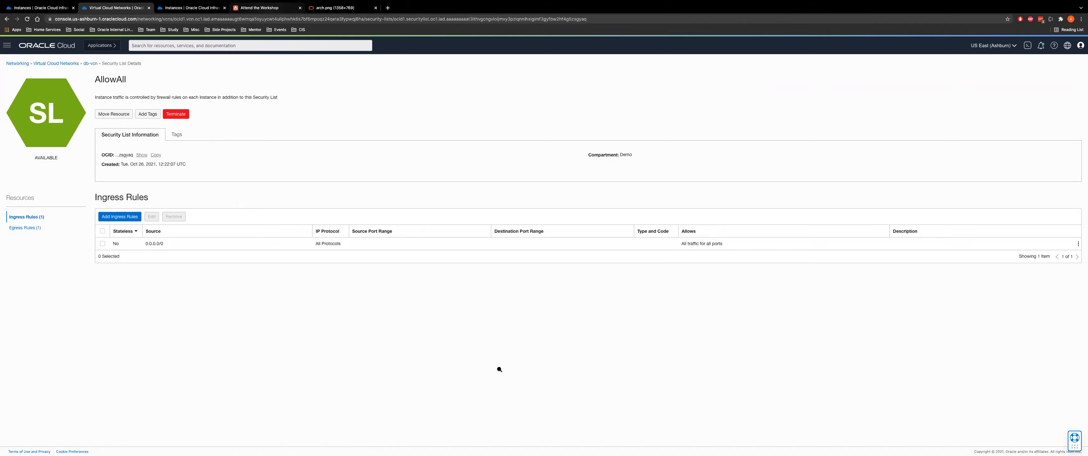
pyautogui.click(266, 7)
pyautogui.scroll(-14, 499, 367)
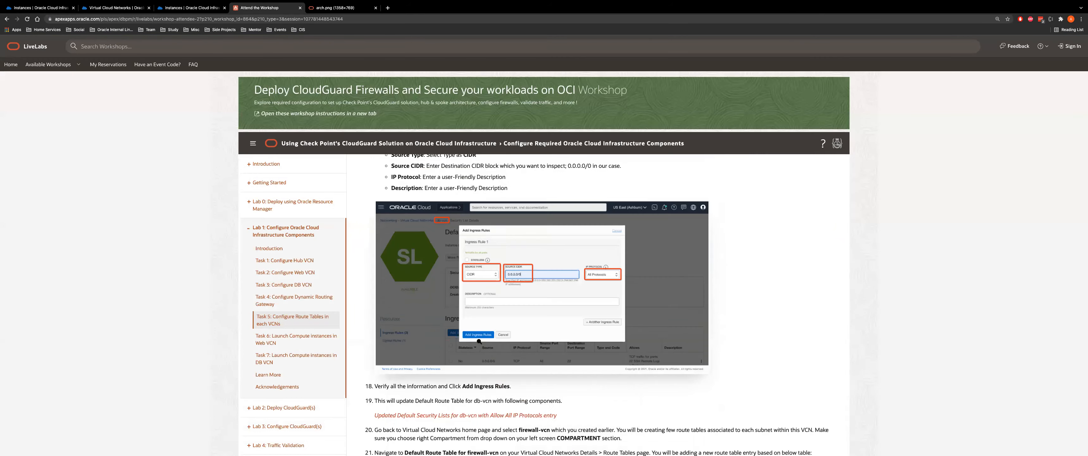
# Read further in the workshop, then list firewall-vcn's route tables
pyautogui.scroll(-5, 566, 210)
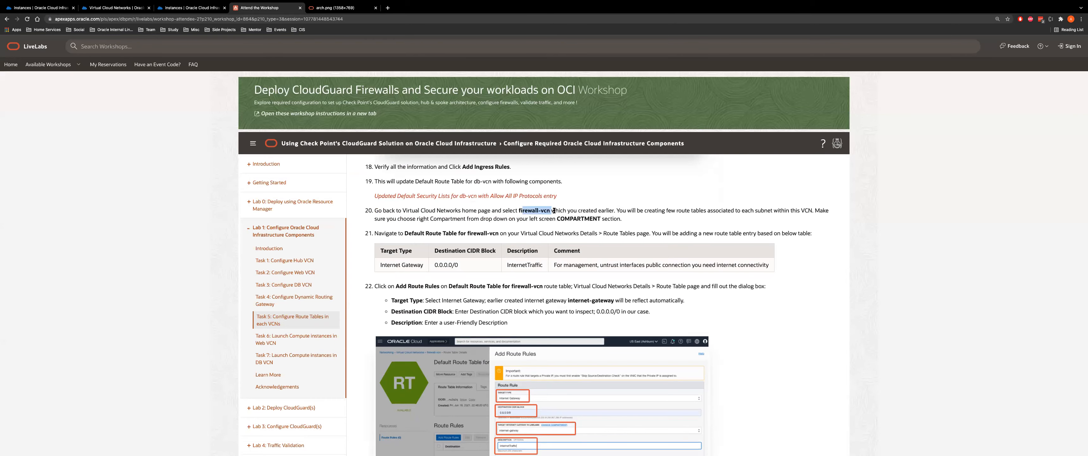
pyautogui.scroll(-2, 546, 391)
pyautogui.scroll(-3, 546, 391)
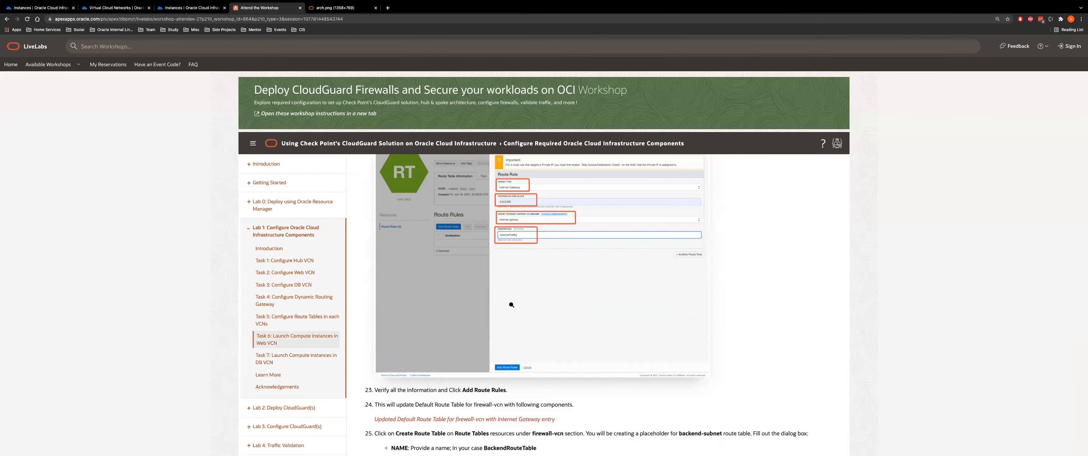
pyautogui.scroll(1, 442, 305)
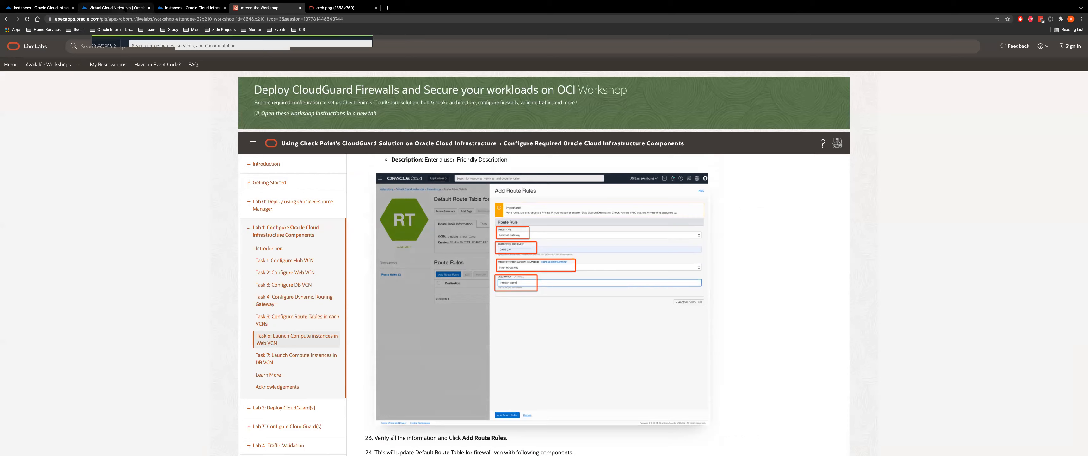
pyautogui.click(115, 8)
pyautogui.click(55, 65)
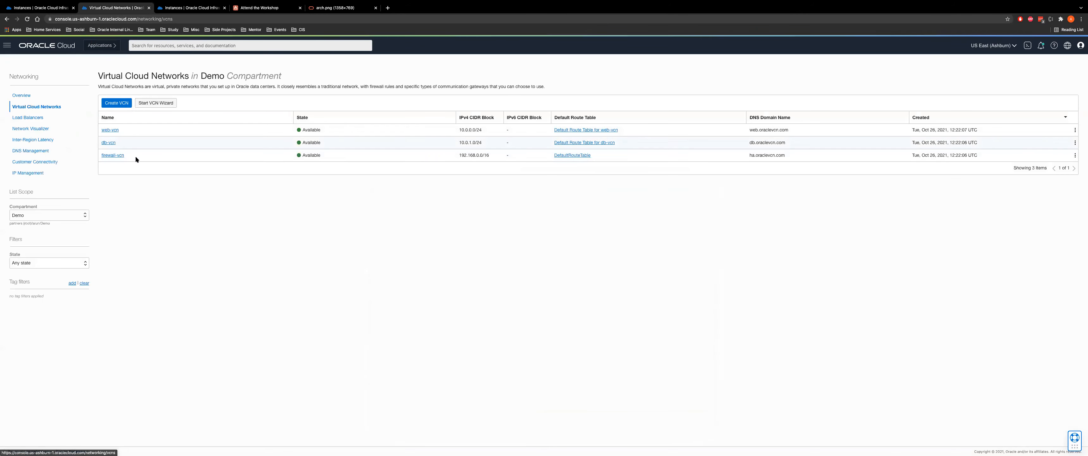
pyautogui.click(111, 155)
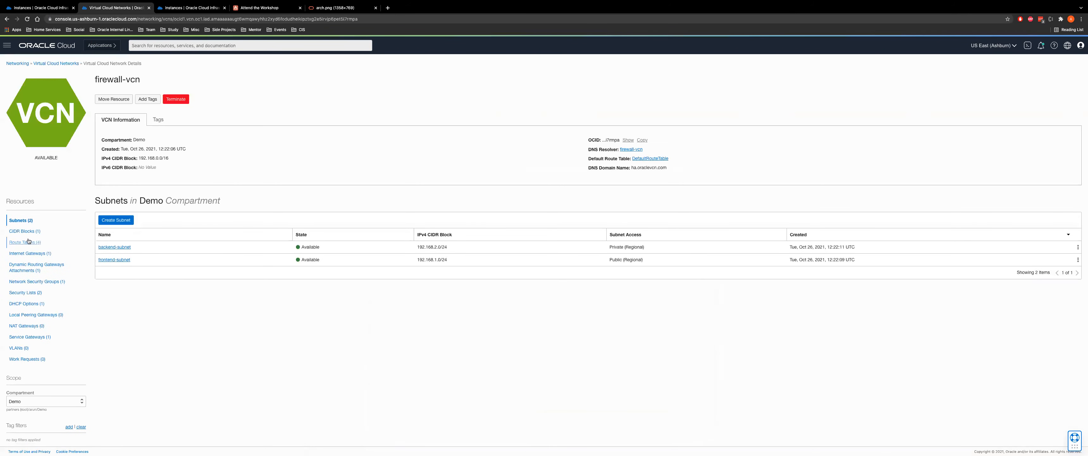
pyautogui.click(24, 245)
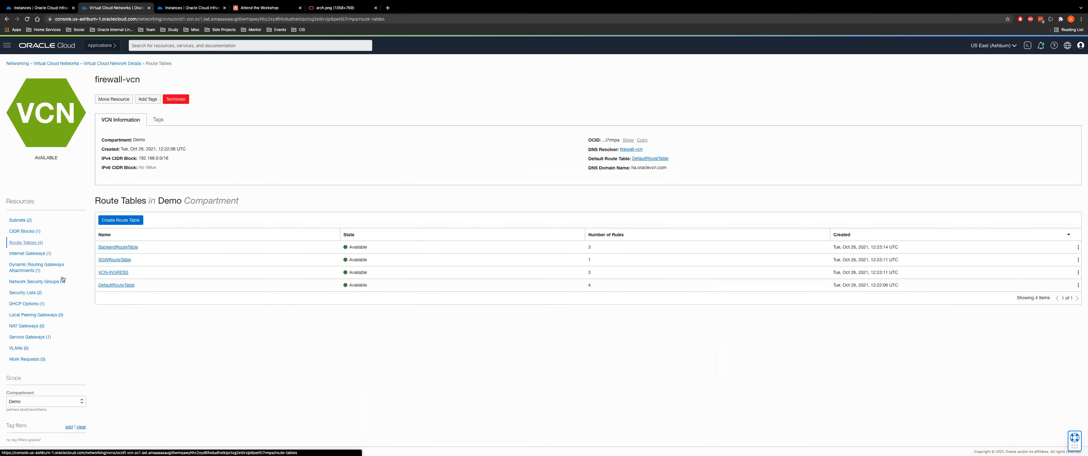
# Review DefaultRouteTable's internet gateway rule and dynamic routing gateway rules
pyautogui.click(113, 260)
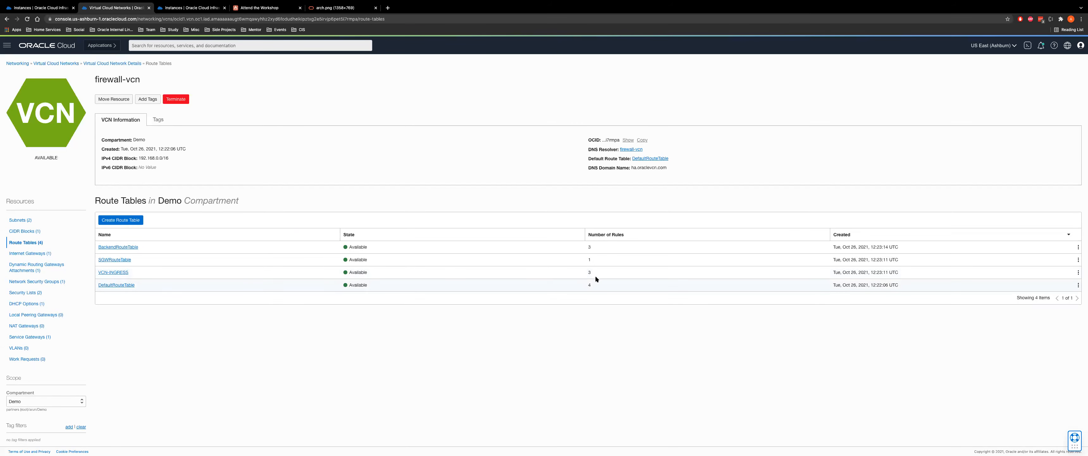
pyautogui.click(121, 284)
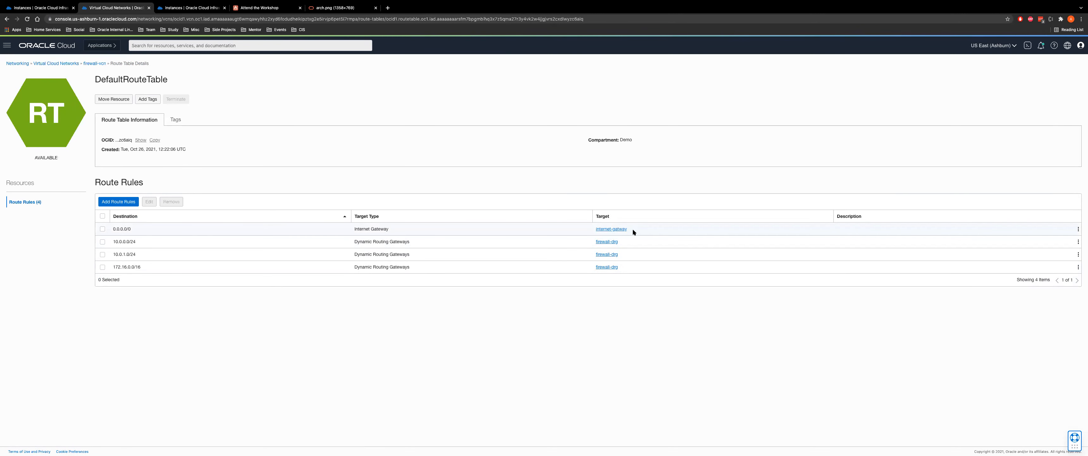
pyautogui.moveTo(587, 224); pyautogui.dragTo(587, 224)
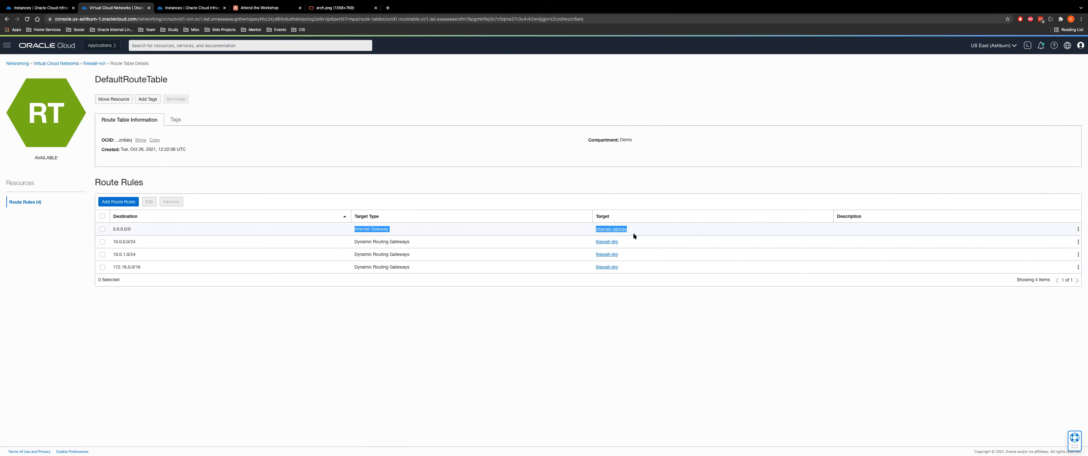
pyautogui.moveTo(110, 241); pyautogui.dragTo(150, 275)
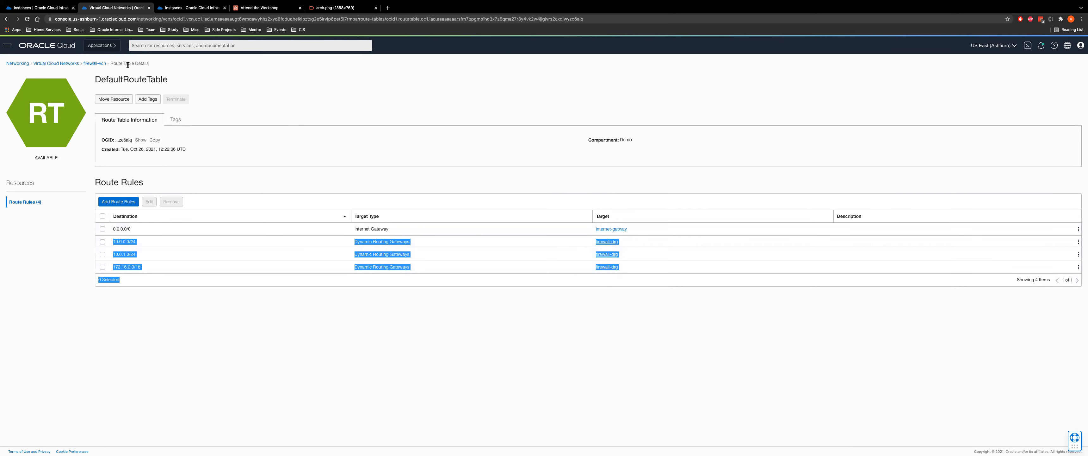
pyautogui.click(94, 64)
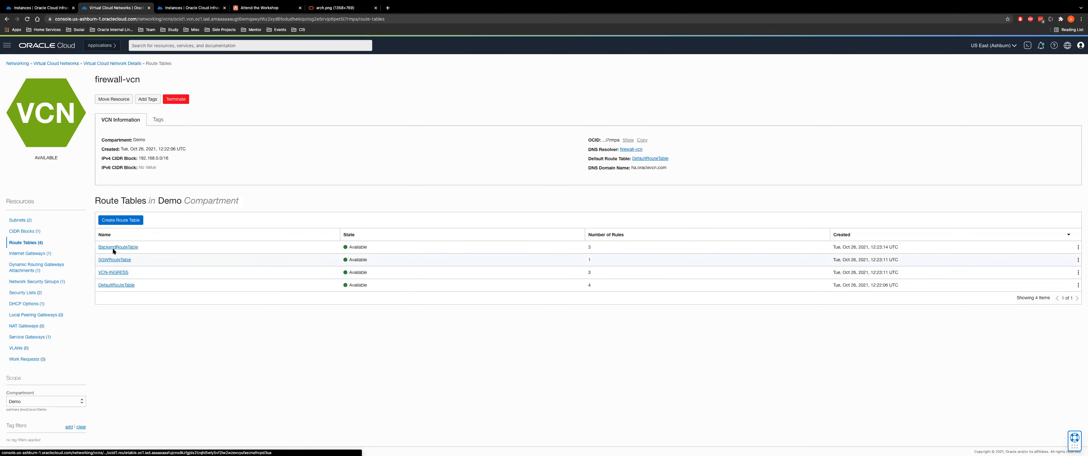
# Inspect the BackendRouteTable and SGWRouteTable rules
pyautogui.click(112, 247)
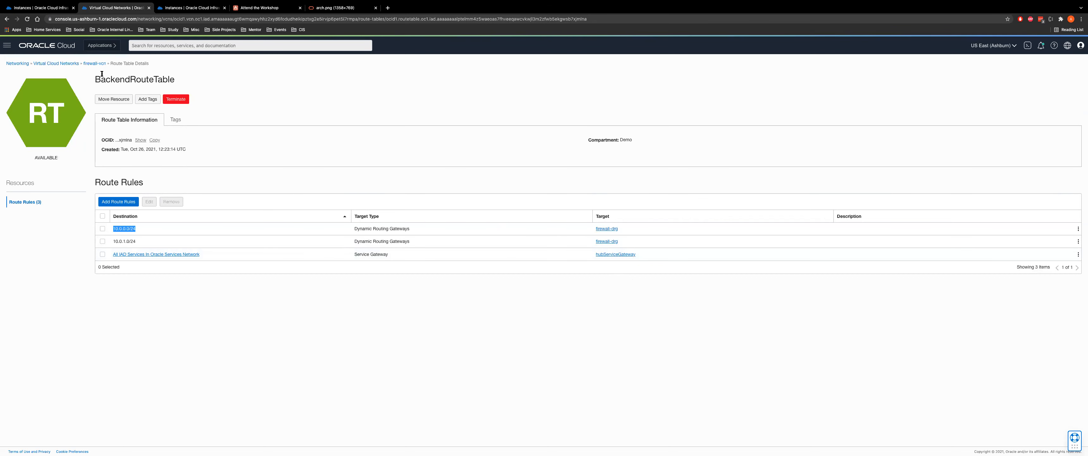
pyautogui.click(96, 64)
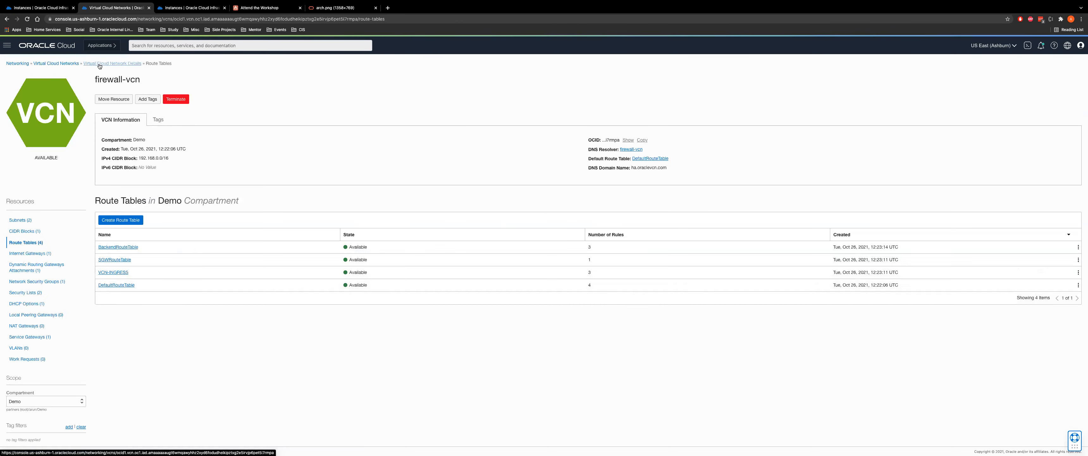
pyautogui.click(109, 260)
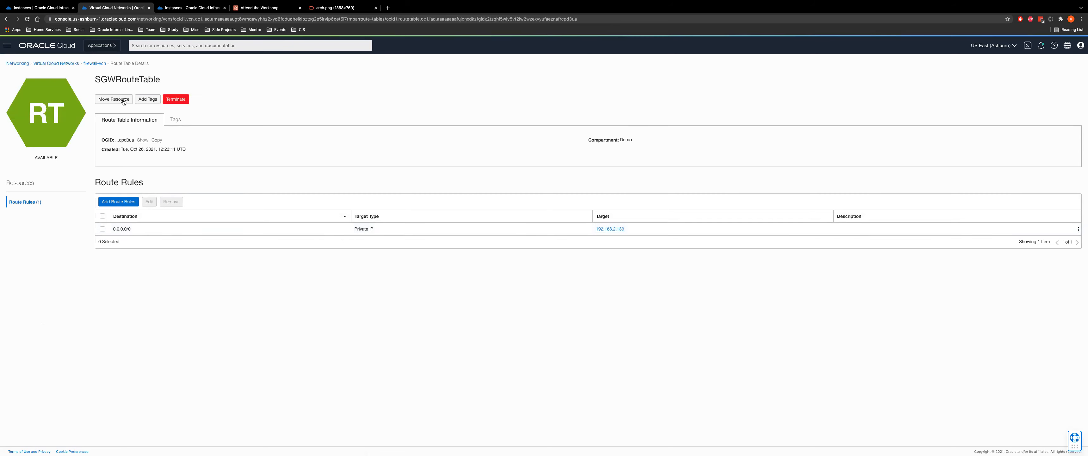
pyautogui.click(94, 64)
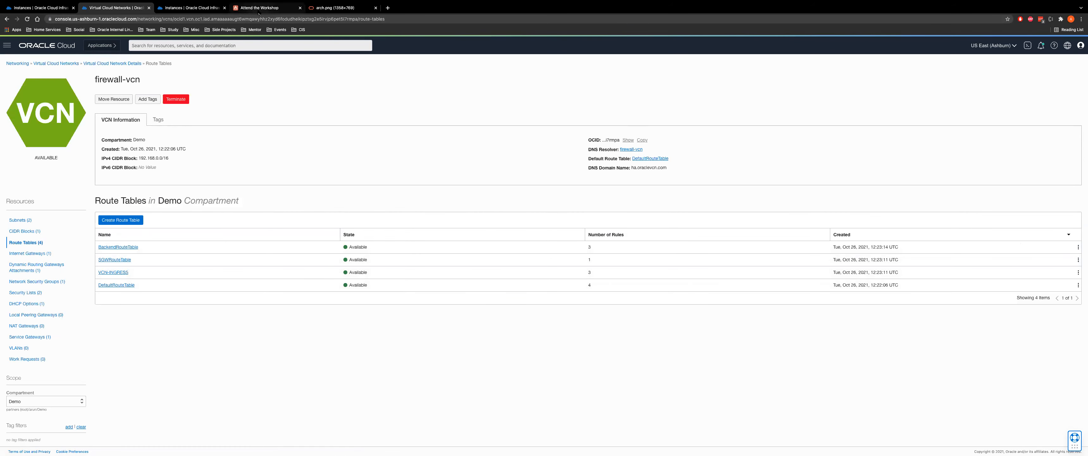
pyautogui.hotkey('ctrl', '4')
pyautogui.scroll(-10, 518, 388)
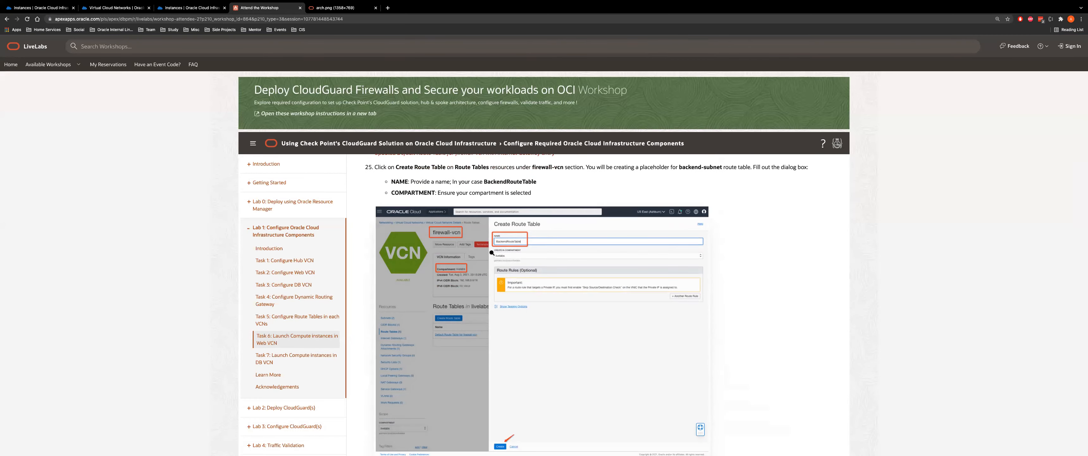
pyautogui.scroll(-7, 537, 243)
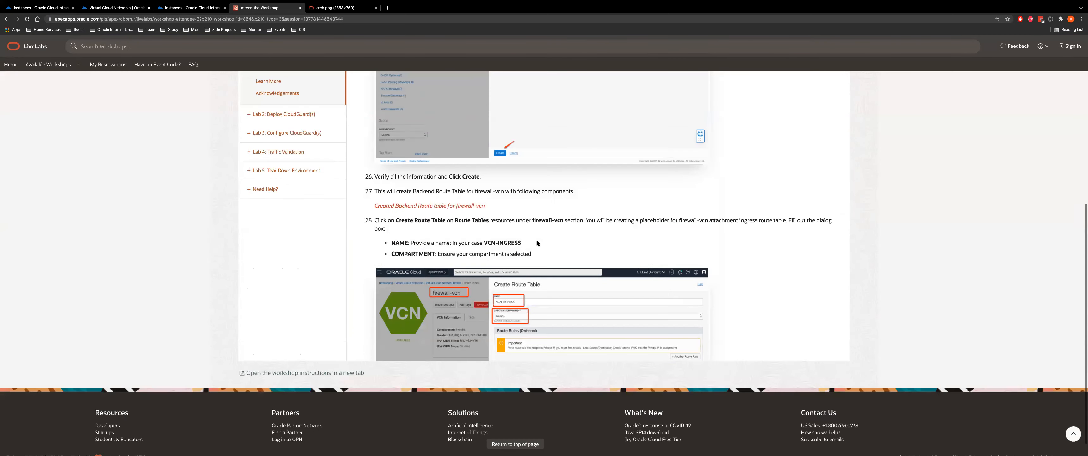
pyautogui.scroll(-10, 536, 243)
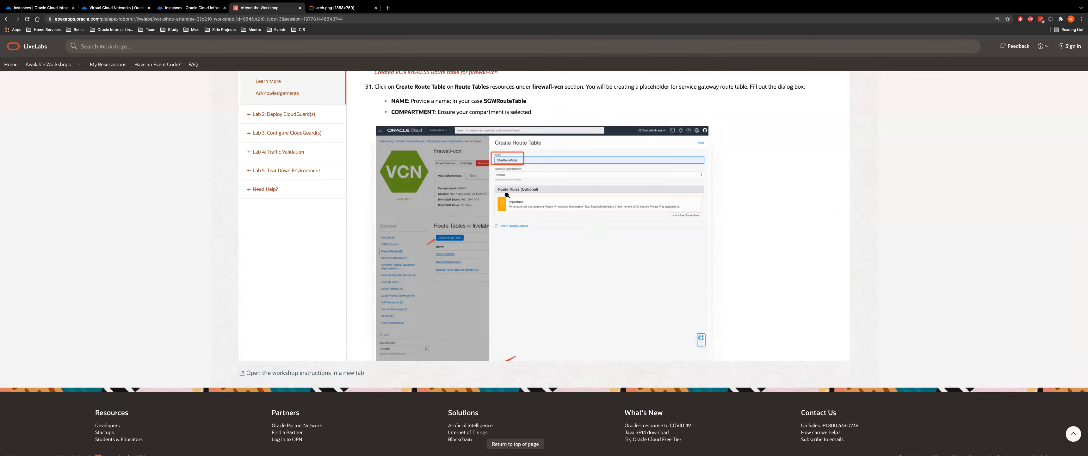
pyautogui.scroll(-8, 506, 195)
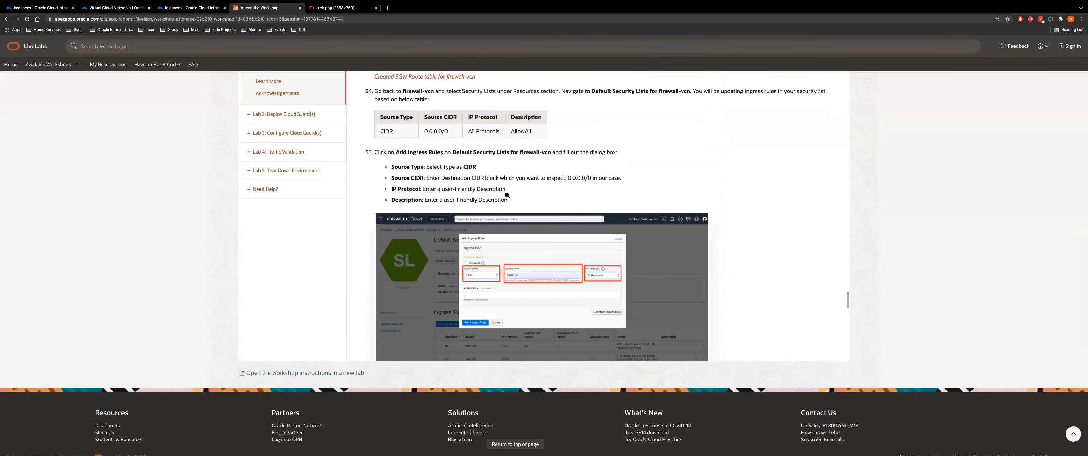
pyautogui.scroll(-3, 507, 195)
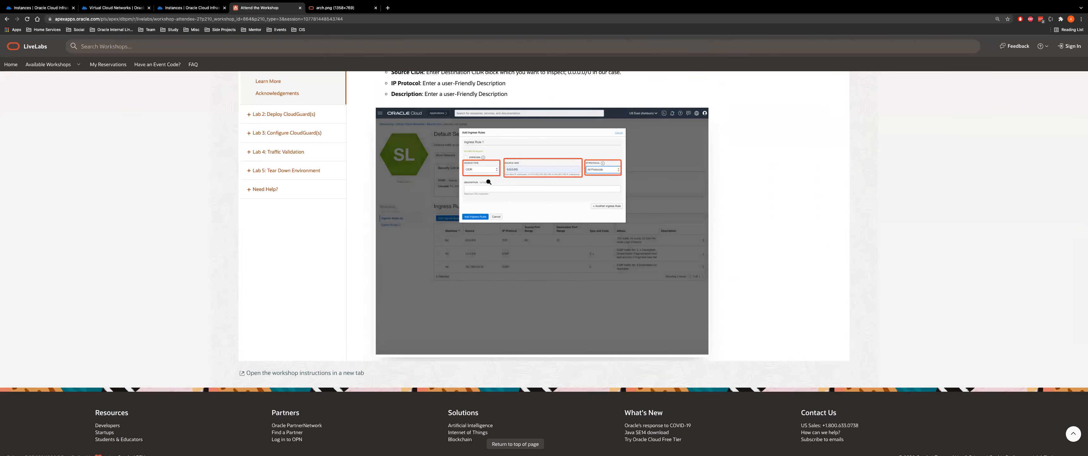
pyautogui.click(114, 8)
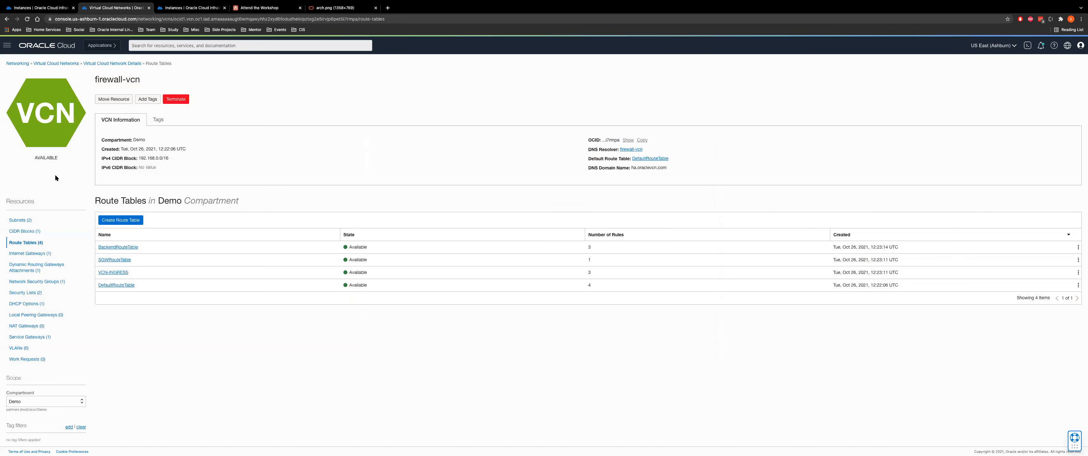
# Open frontend-subnet's AllowAll security list in firewall-vcn, then return to the workshop
pyautogui.click(21, 220)
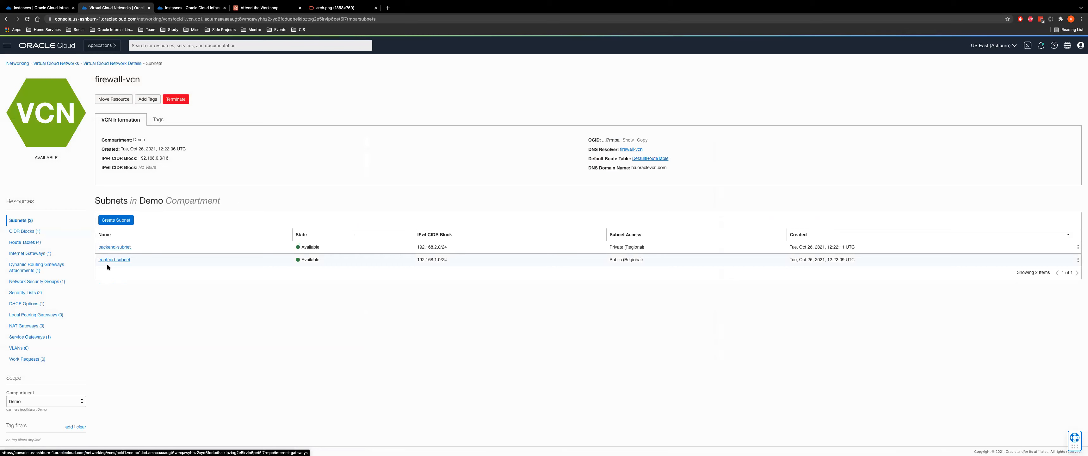
pyautogui.click(104, 260)
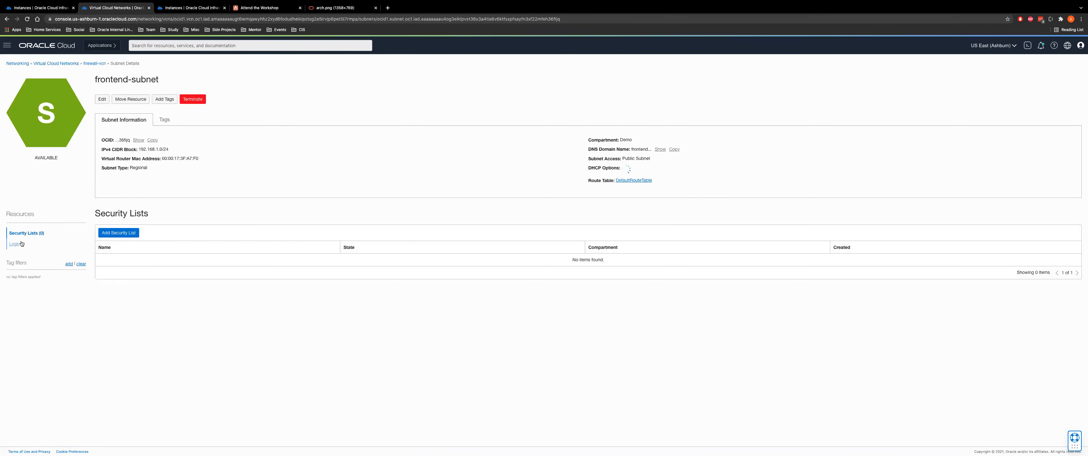
pyautogui.click(106, 257)
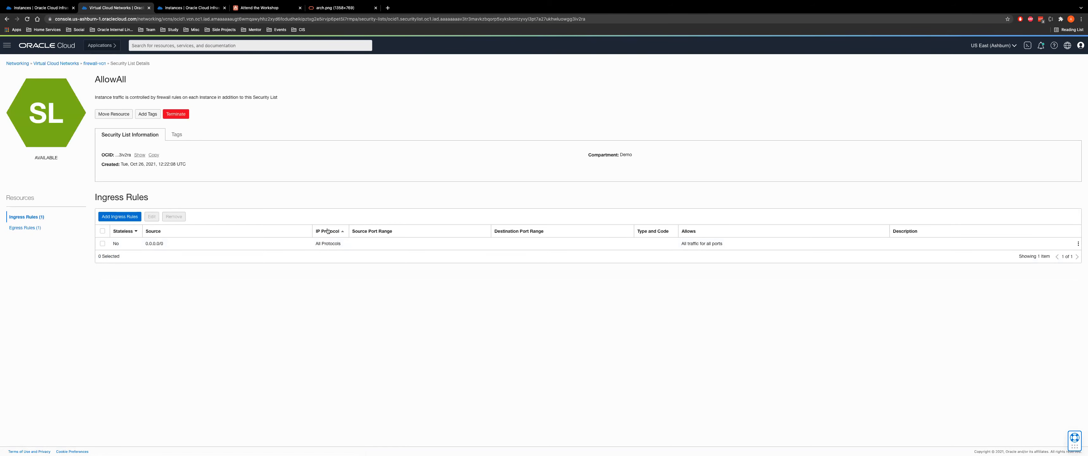
pyautogui.click(260, 7)
# Scroll past step 38 and Task 6 to Task 7's DB VCN instance steps
pyautogui.scroll(-10, 455, 254)
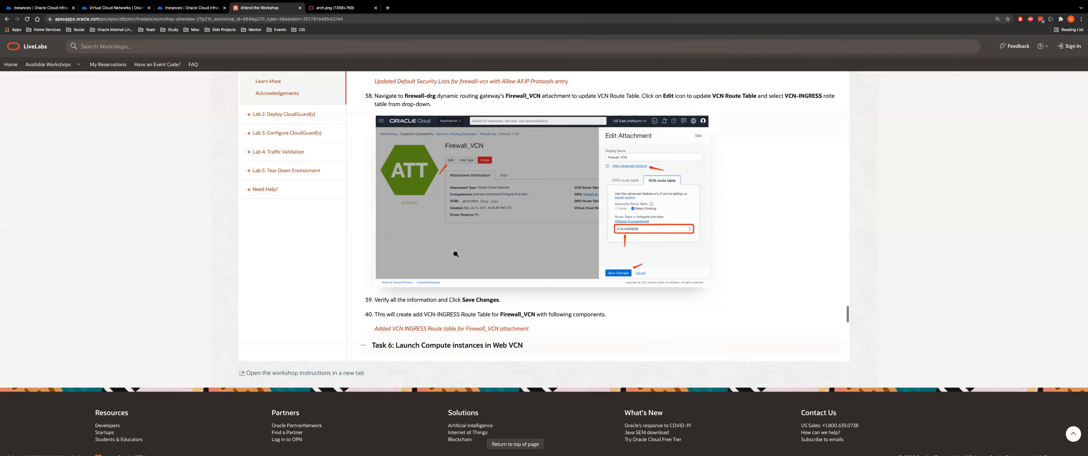
pyautogui.scroll(-6, 461, 267)
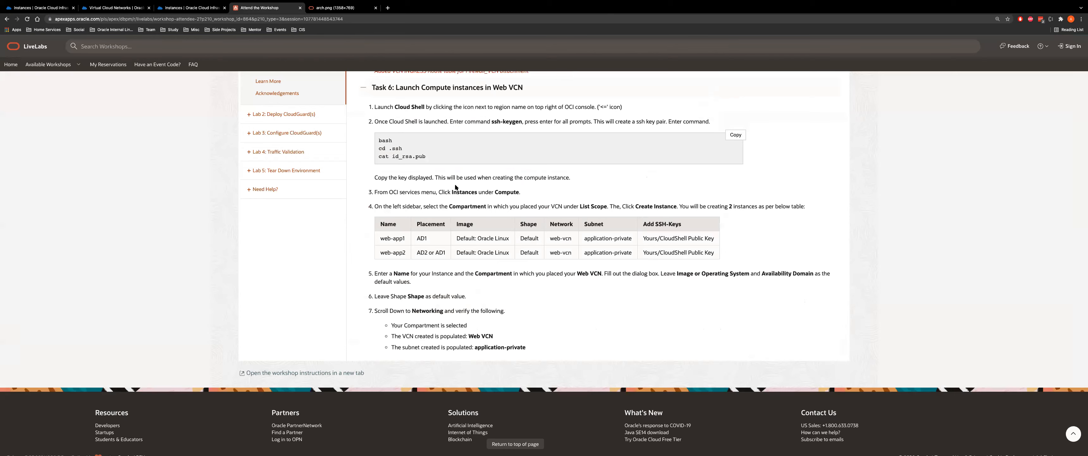
pyautogui.scroll(-10, 498, 243)
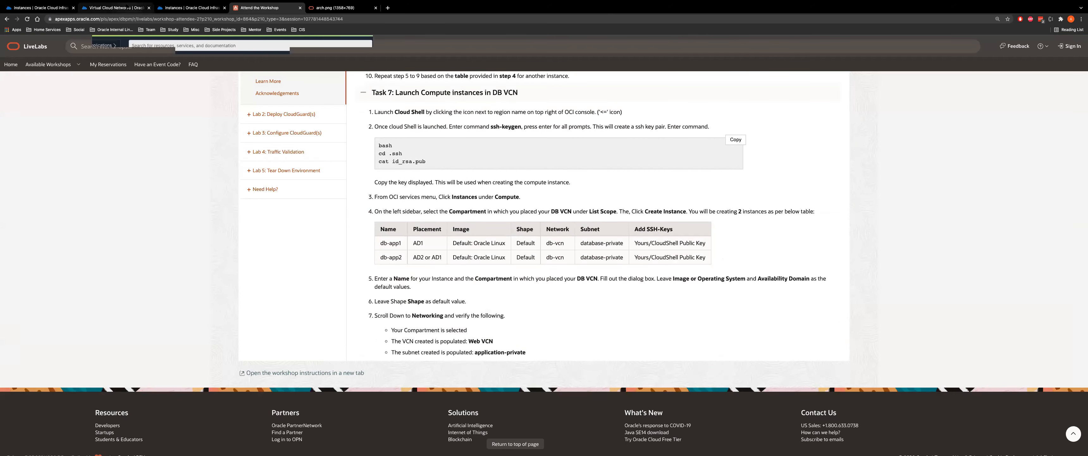
pyautogui.click(114, 7)
# Go to Compute > Instances and start a new compute instance in the Demo compartment
pyautogui.click(7, 46)
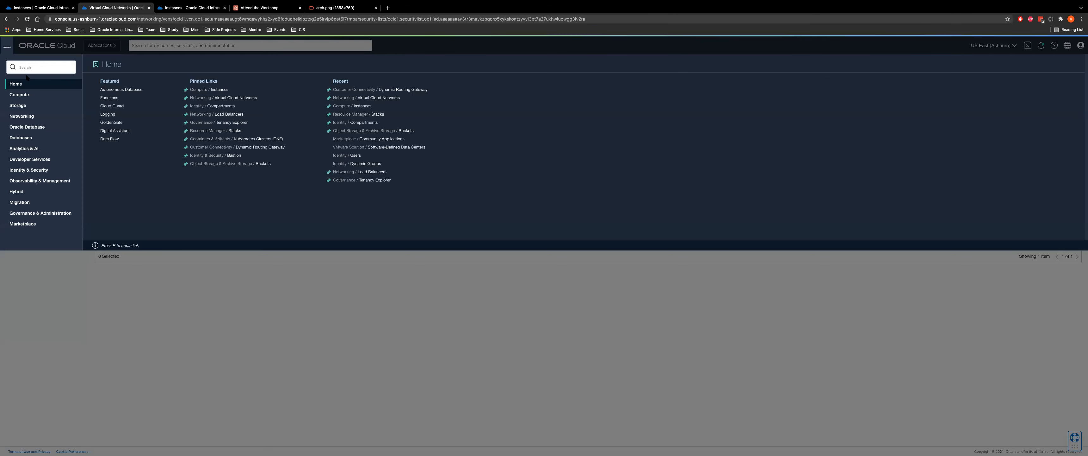
pyautogui.click(219, 91)
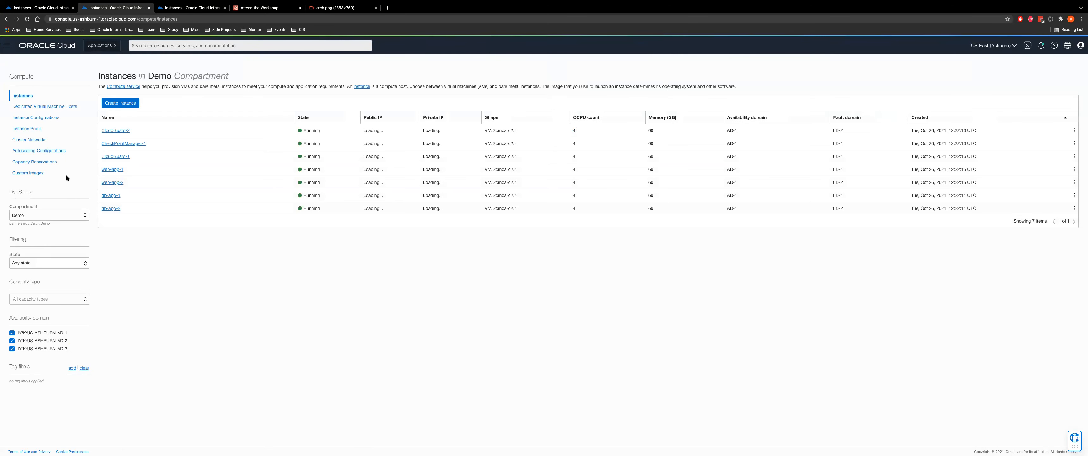
pyautogui.click(120, 103)
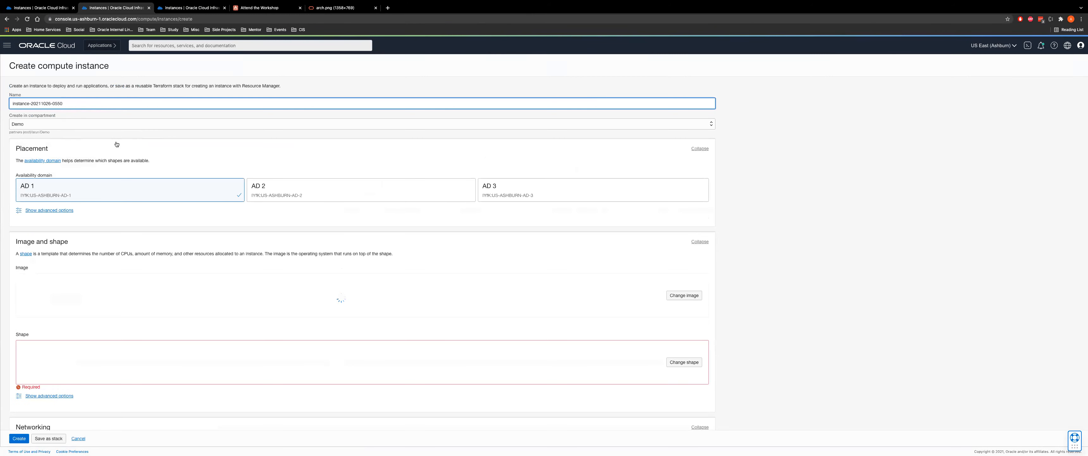
# Keep AD 1 with Oracle choosing the best fault domain, and open the fault domain documentation
pyautogui.scroll(-1, 253, 261)
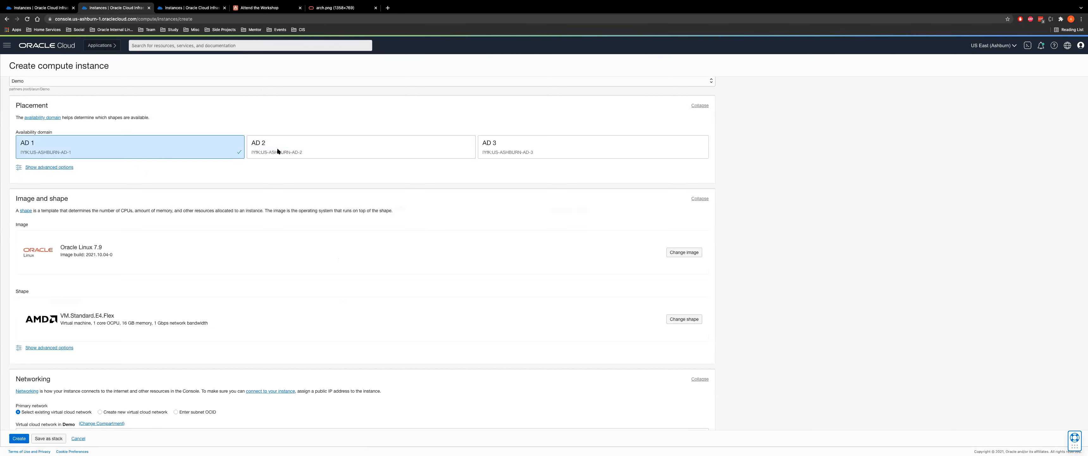
pyautogui.click(55, 169)
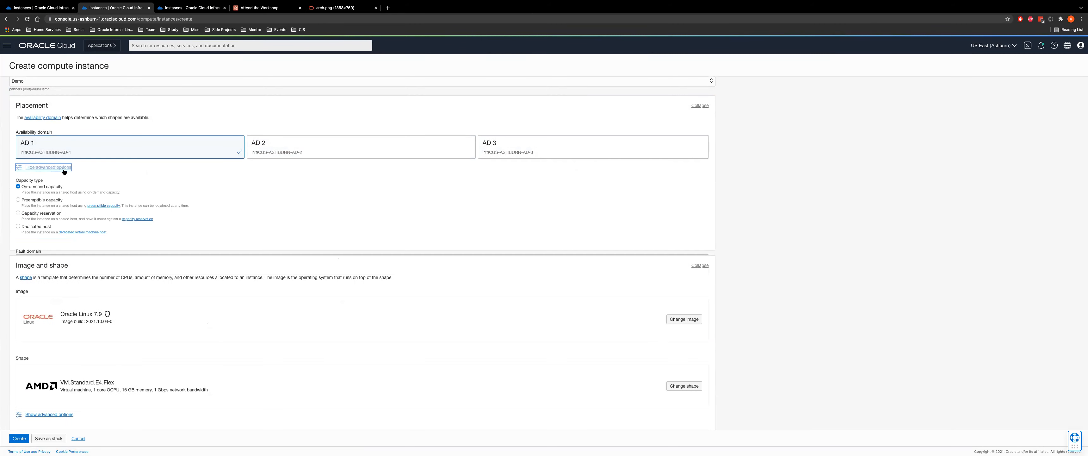
pyautogui.click(54, 169)
pyautogui.click(54, 169)
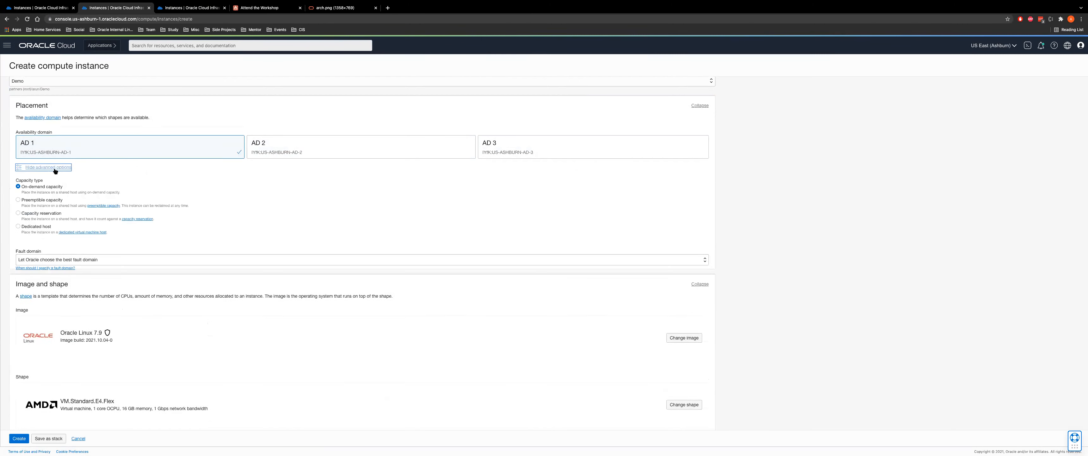
pyautogui.click(52, 259)
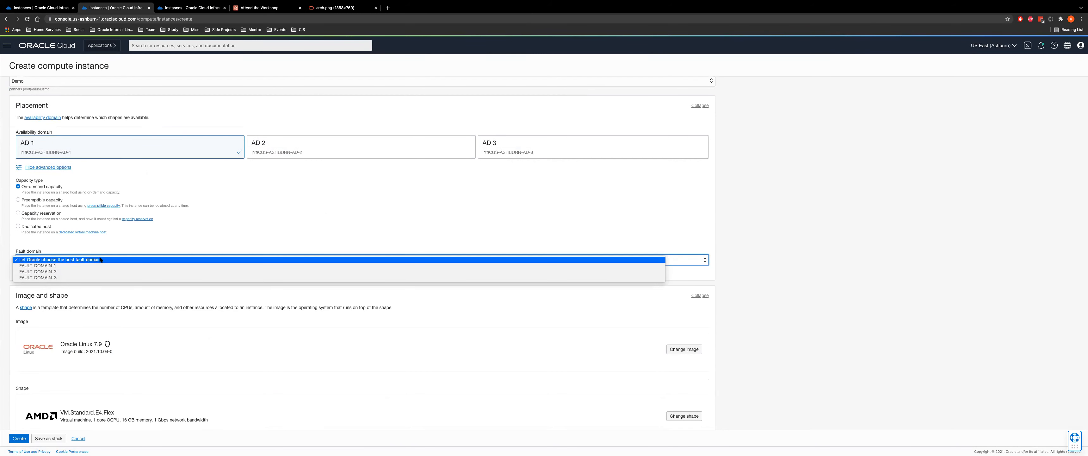
pyautogui.click(780, 221)
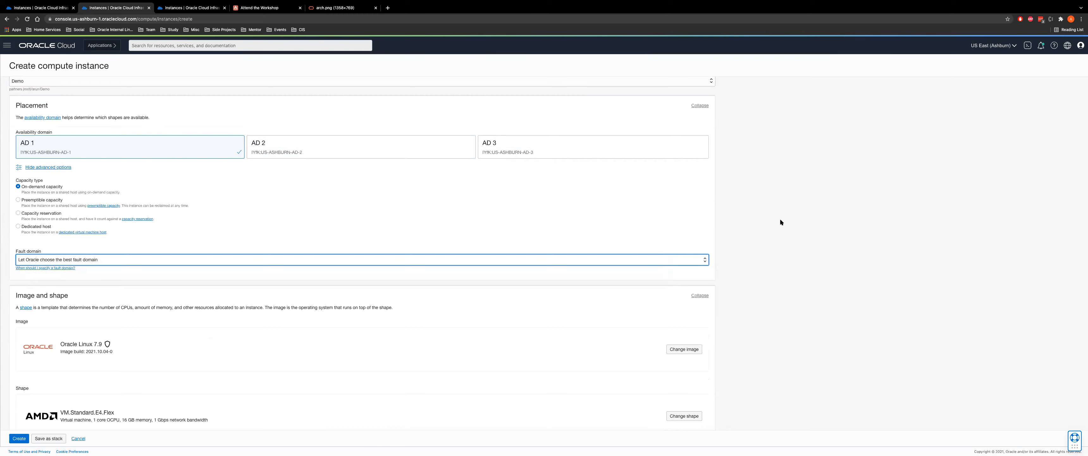
pyautogui.click(53, 267)
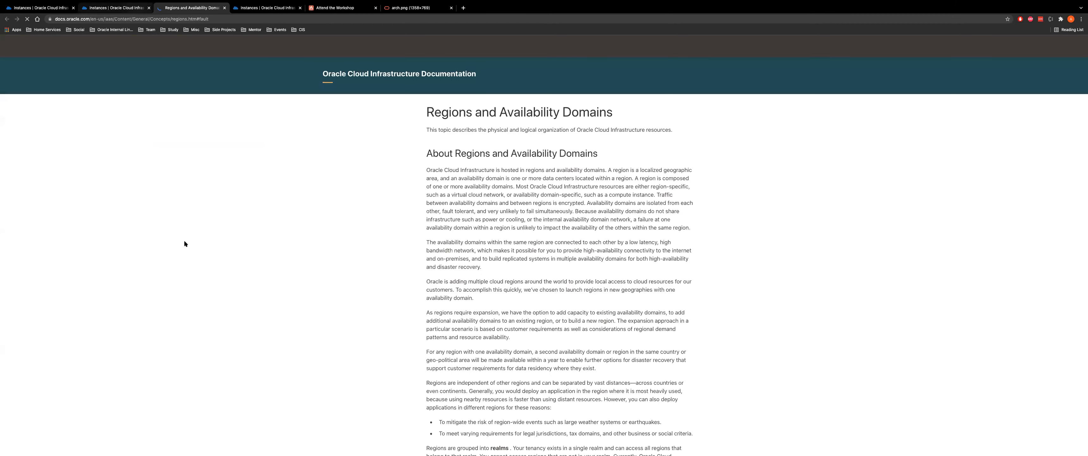
# Collapse the advanced placement options, highlight the Oracle Linux 7.9 image name, and browse available shapes
pyautogui.hotkey('ctrl', 'shift', 'Tab')
pyautogui.click(47, 167)
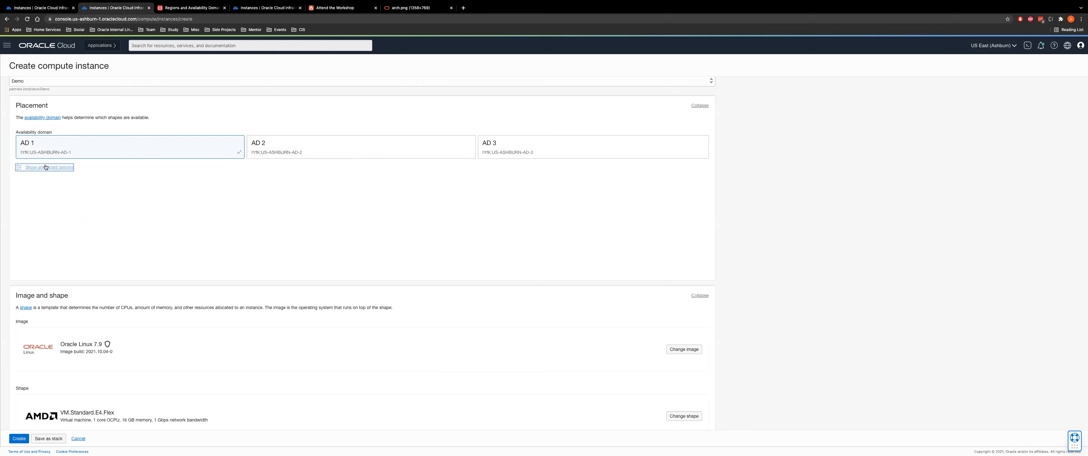
pyautogui.moveTo(57, 246); pyautogui.dragTo(106, 249)
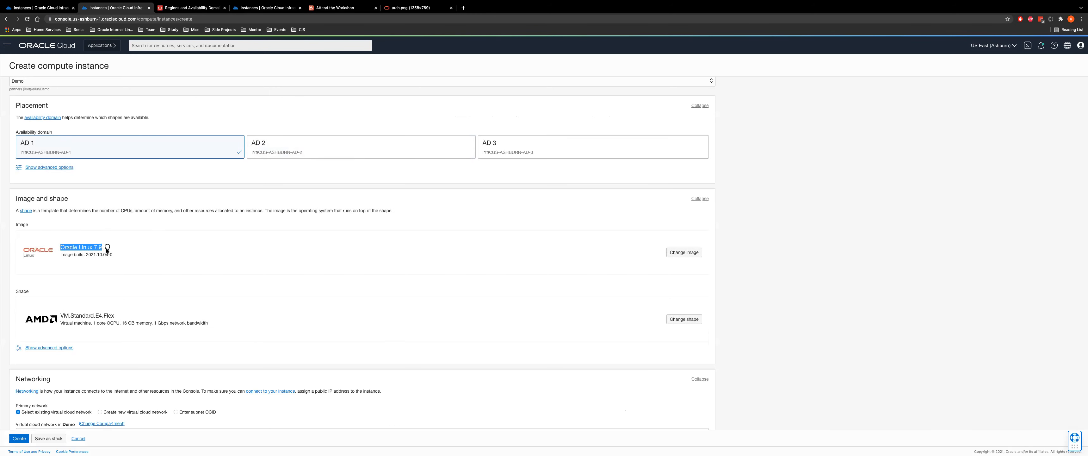
pyautogui.click(677, 320)
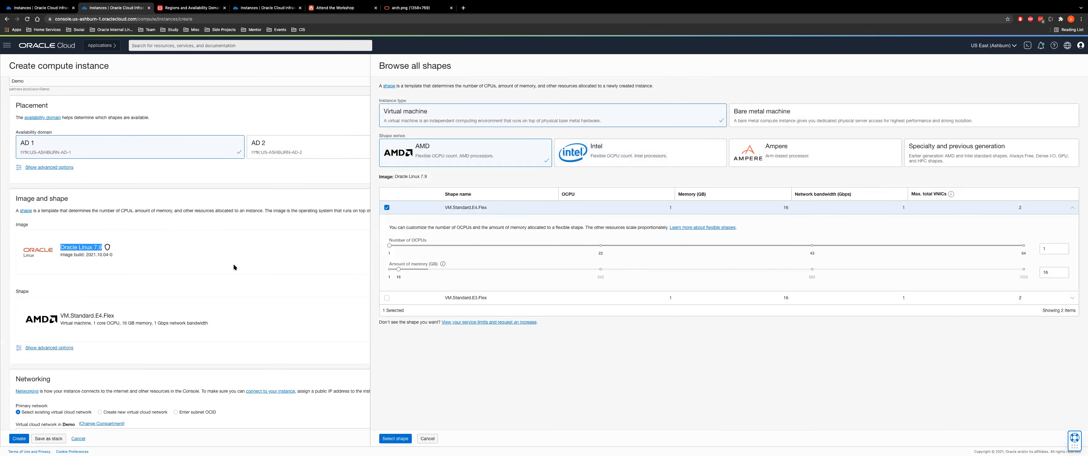
# Keep VM.Standard.E4.Flex and place the instance on web-vcn's application-private subnet
pyautogui.click(395, 438)
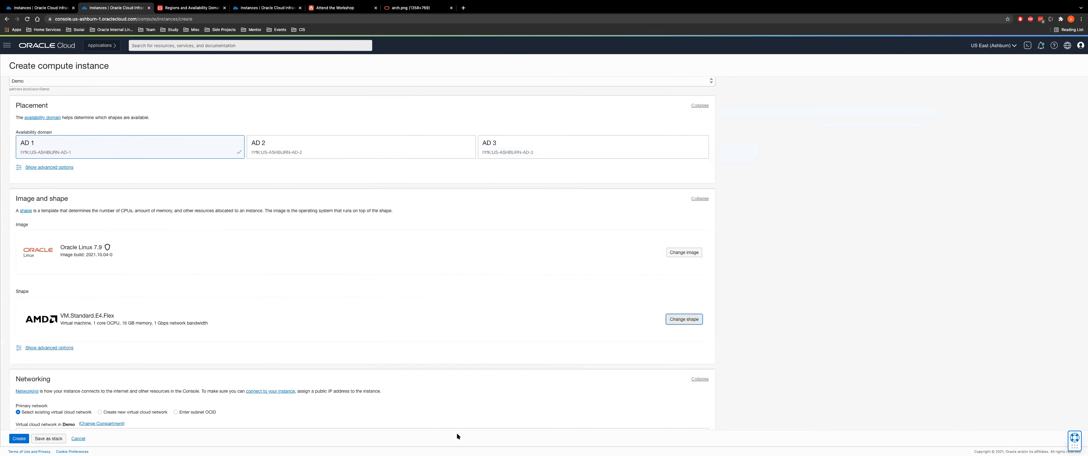
pyautogui.scroll(-4, 314, 382)
pyautogui.scroll(-2, 289, 385)
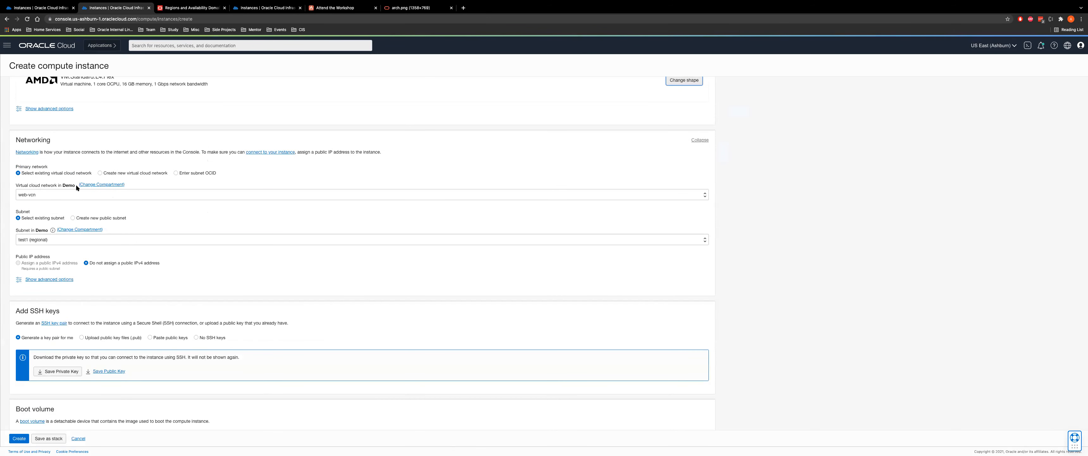
pyautogui.click(102, 185)
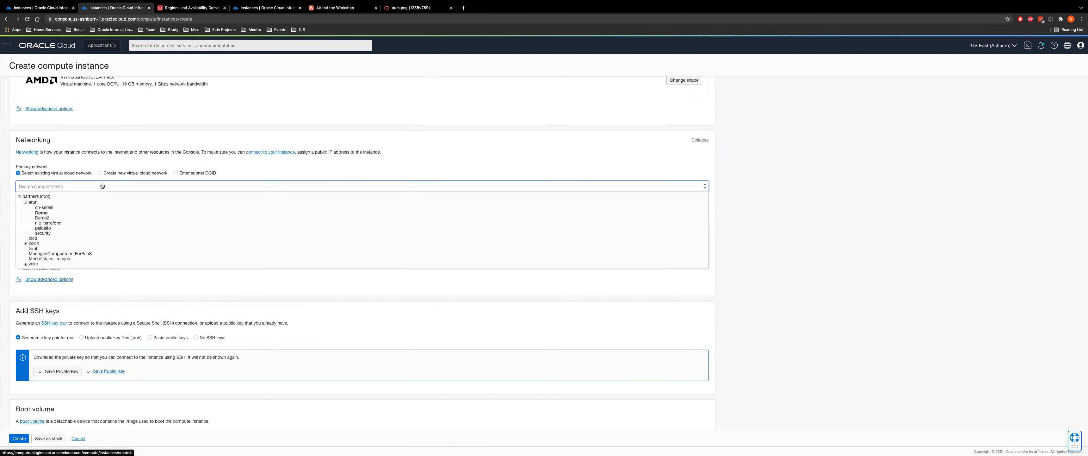
pyautogui.click(128, 287)
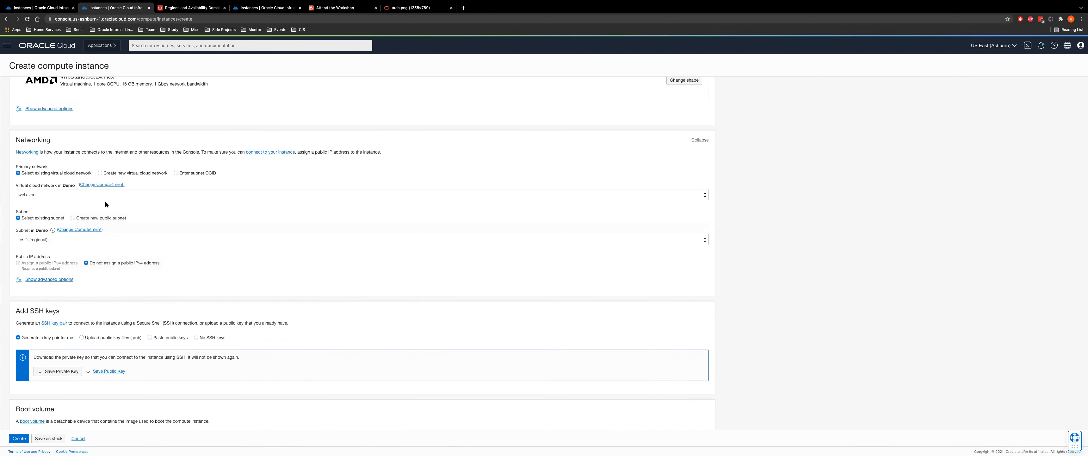
pyautogui.click(68, 186)
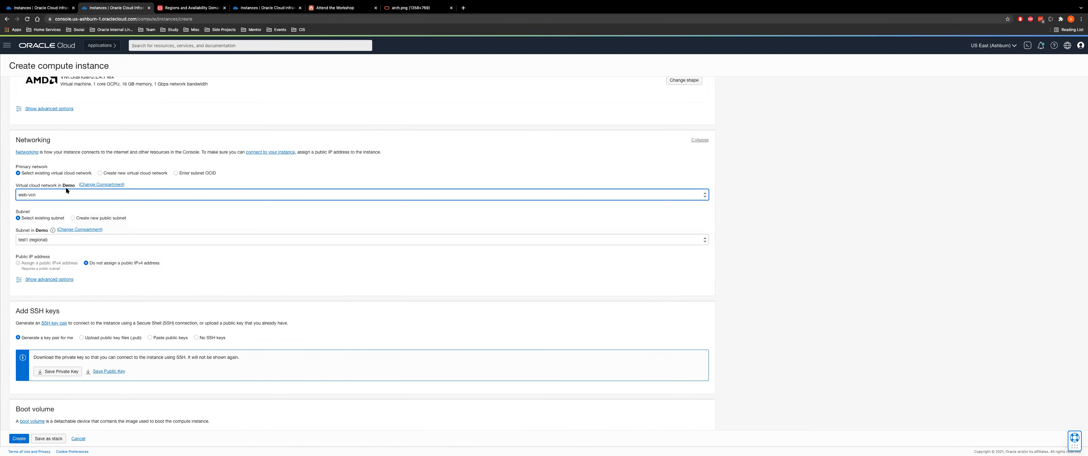
pyautogui.click(38, 194)
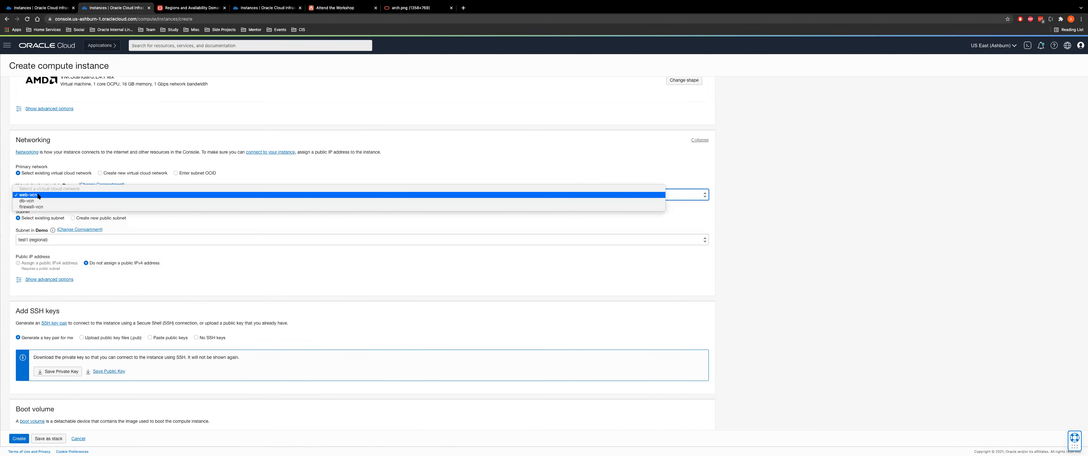
pyautogui.click(146, 247)
pyautogui.click(126, 239)
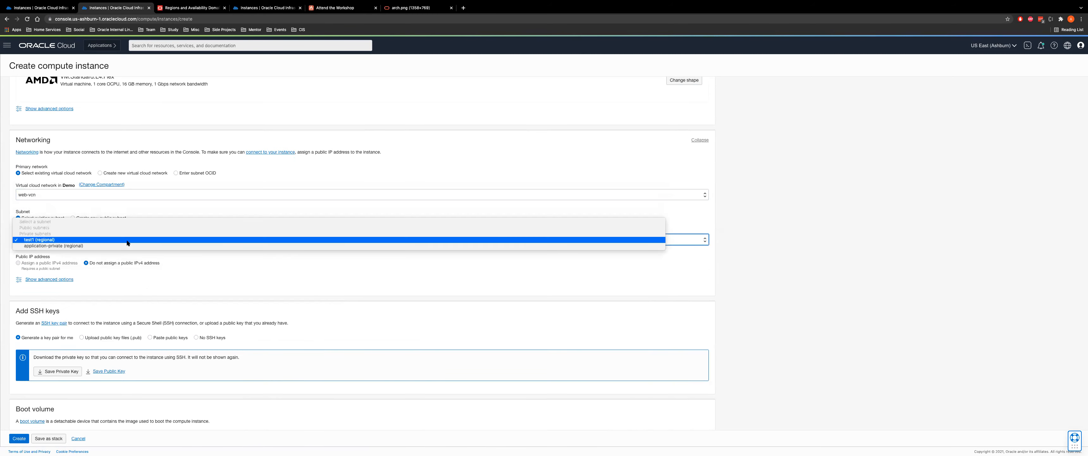
pyautogui.click(46, 245)
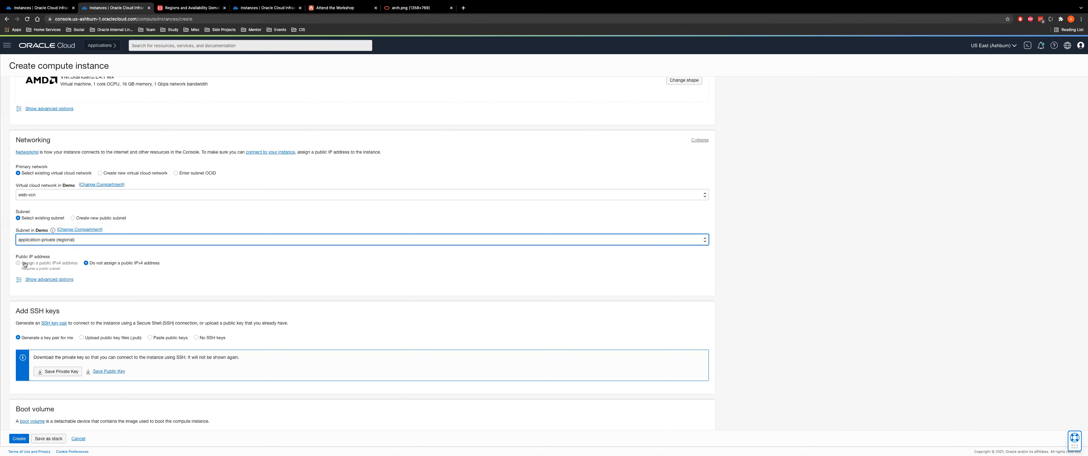
# Set SSH keys to Paste public keys and add a second key entry
pyautogui.scroll(-3, 142, 270)
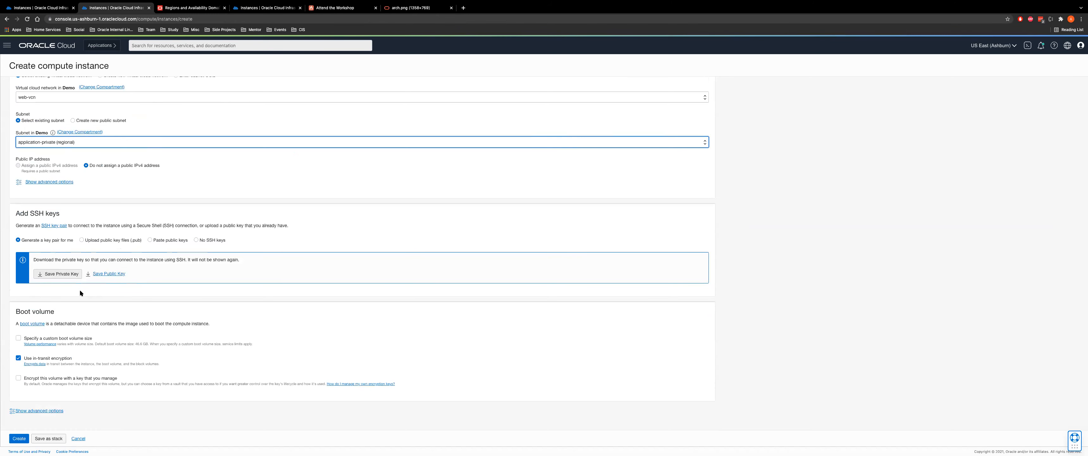
pyautogui.click(130, 240)
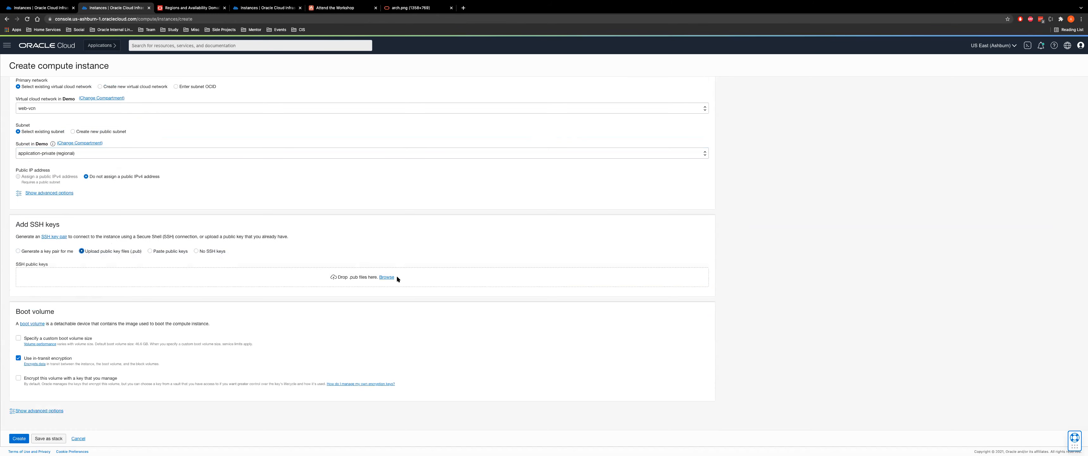
pyautogui.click(160, 252)
pyautogui.click(692, 291)
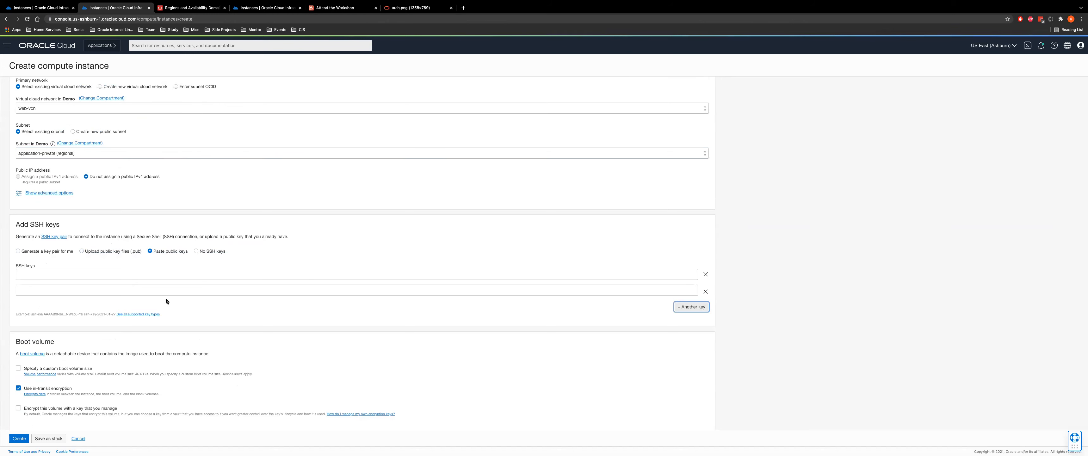
pyautogui.scroll(-2, 199, 371)
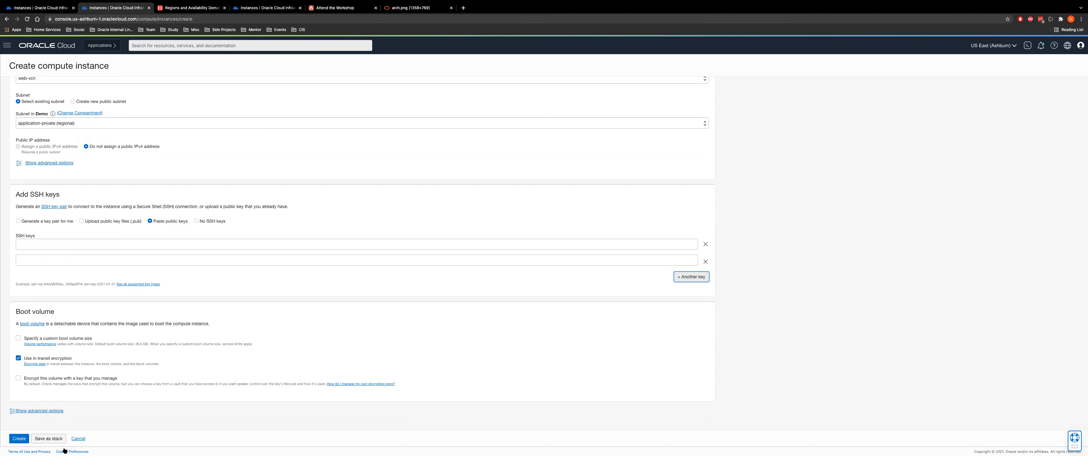
# Cancel the instance form and return to the workshop's Task 7 instructions
pyautogui.click(78, 438)
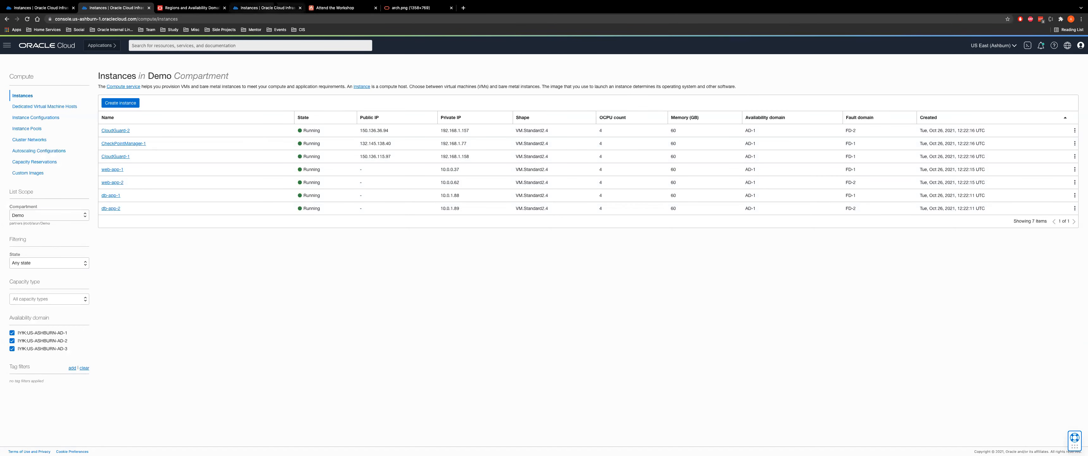
pyautogui.click(271, 9)
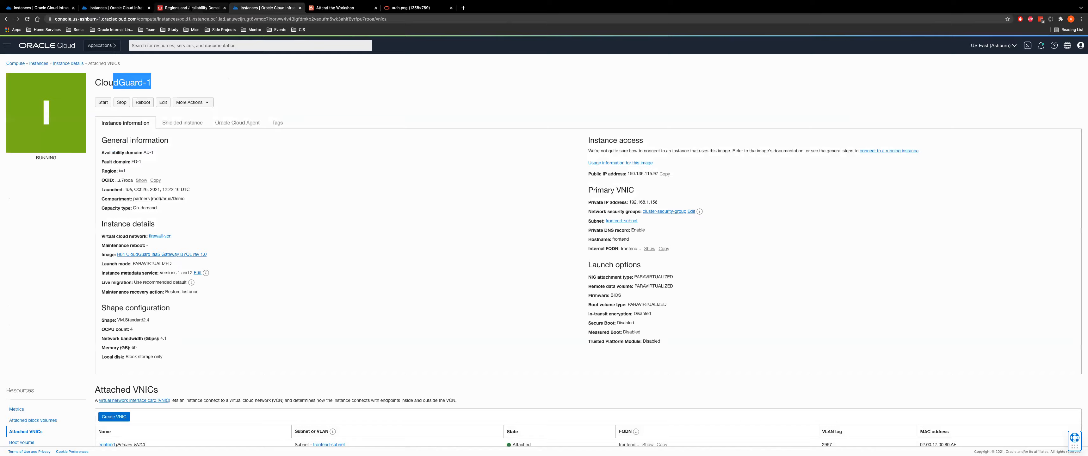
pyautogui.click(193, 8)
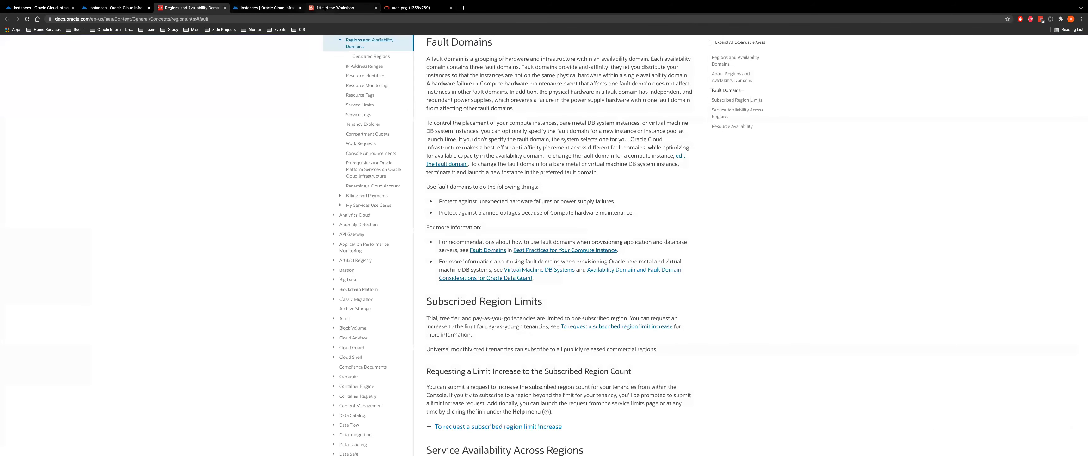
pyautogui.click(335, 8)
pyautogui.scroll(5, 479, 240)
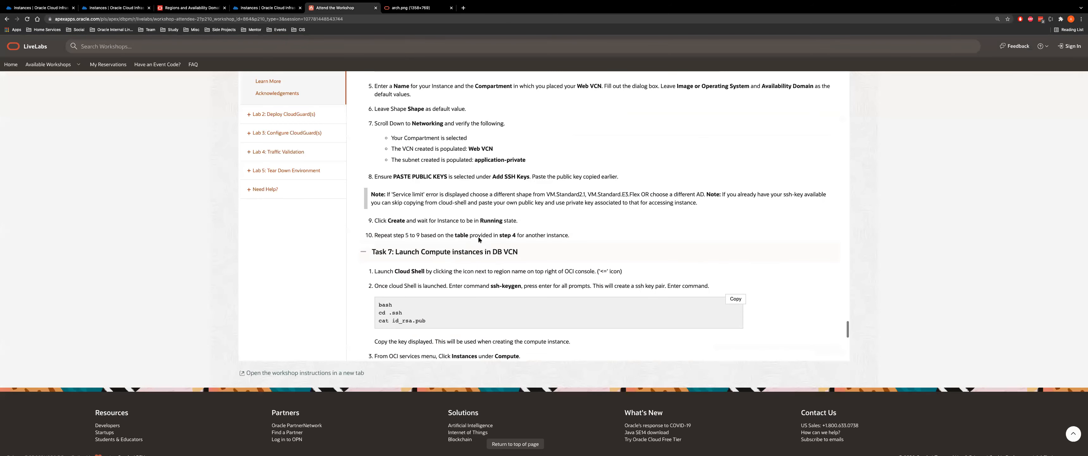
pyautogui.scroll(3, 478, 240)
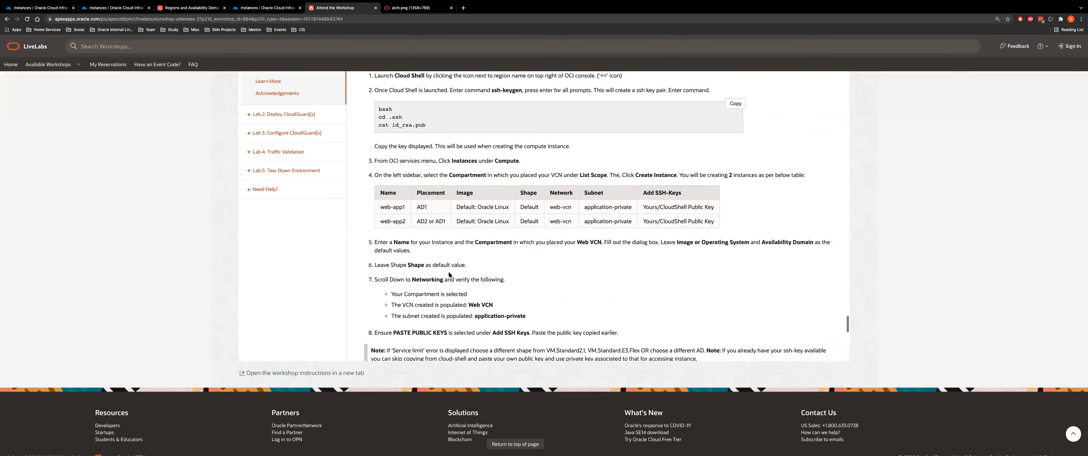
pyautogui.scroll(-10, 463, 282)
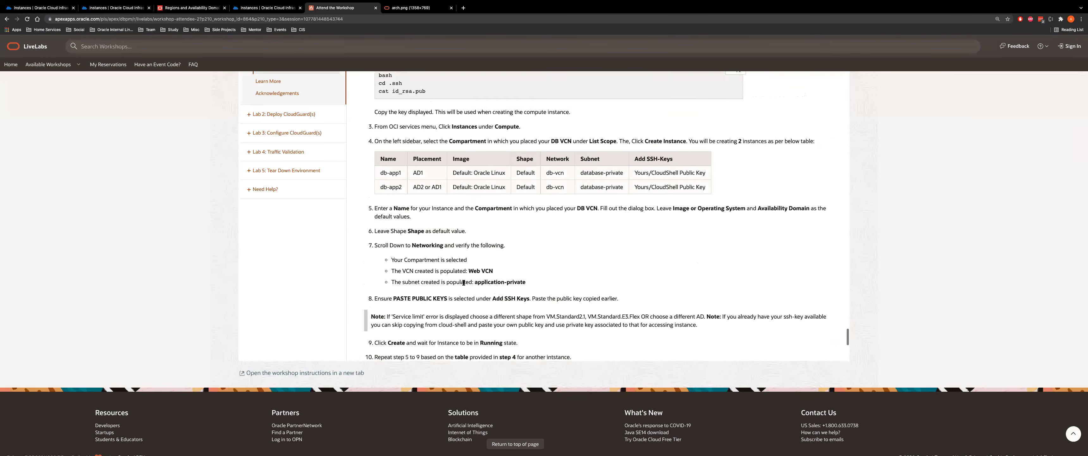
pyautogui.scroll(5, 423, 196)
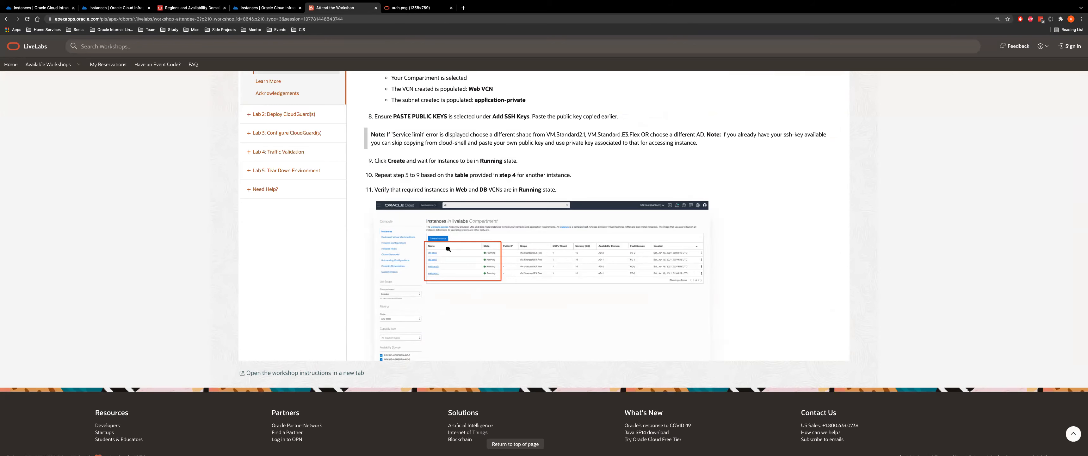
pyautogui.scroll(-6, 449, 249)
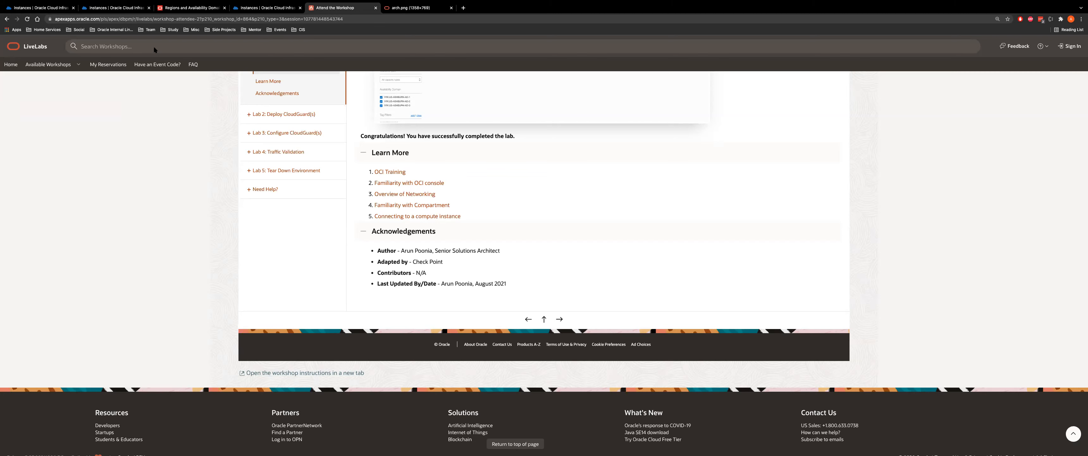
pyautogui.click(126, 13)
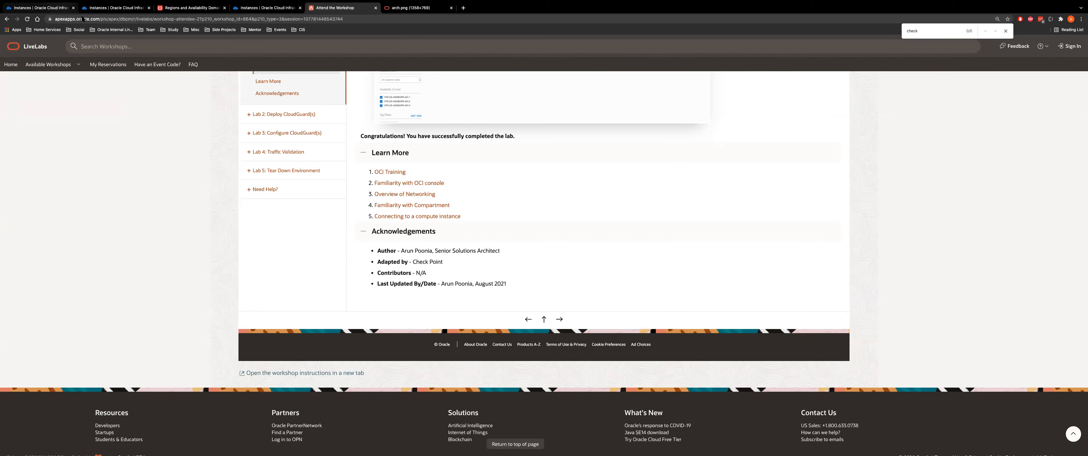
# Start a new instance in the Demo compartment and name it SmartConsole
pyautogui.click(118, 9)
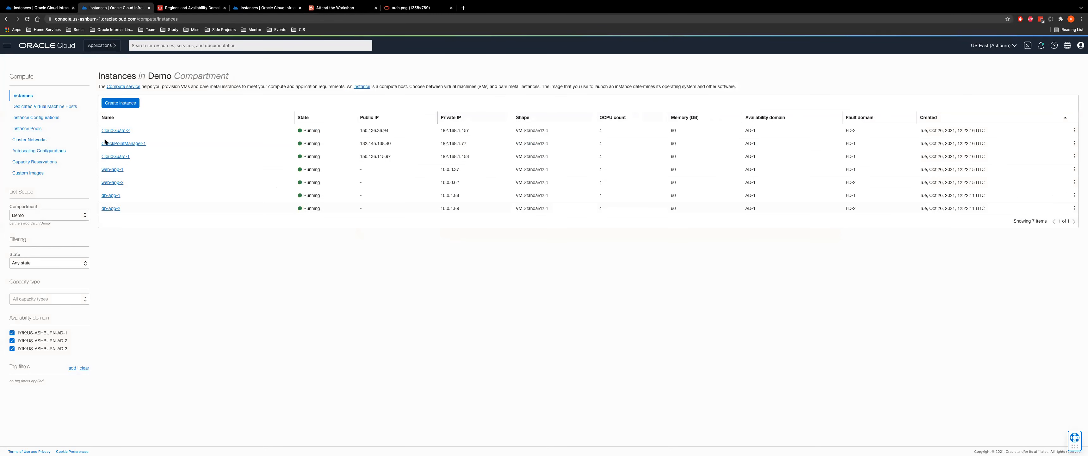
pyautogui.click(117, 102)
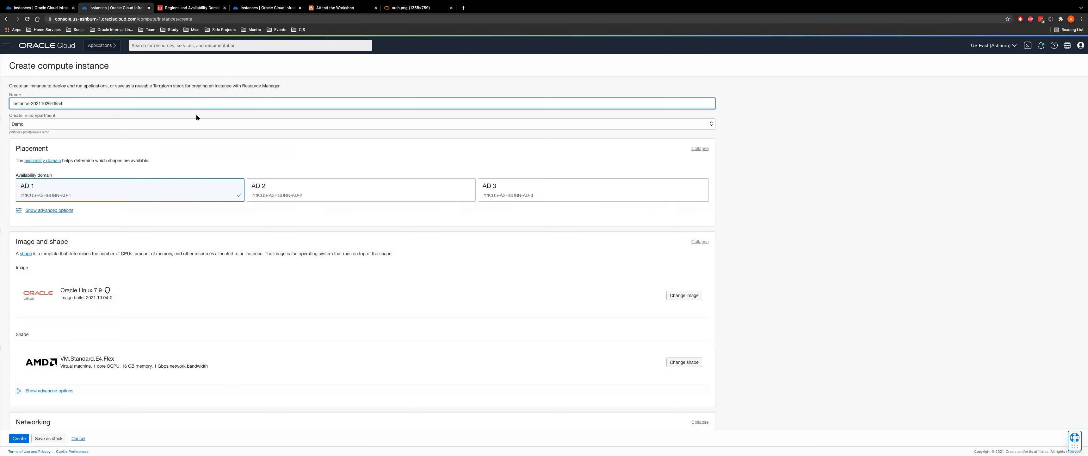
pyautogui.hotkey('alt', 'shift', 'Left')
pyautogui.press('super+a')
pyautogui.write('Smae')
pyautogui.write('rt')
pyautogui.press('Down')
pyautogui.press('Return')
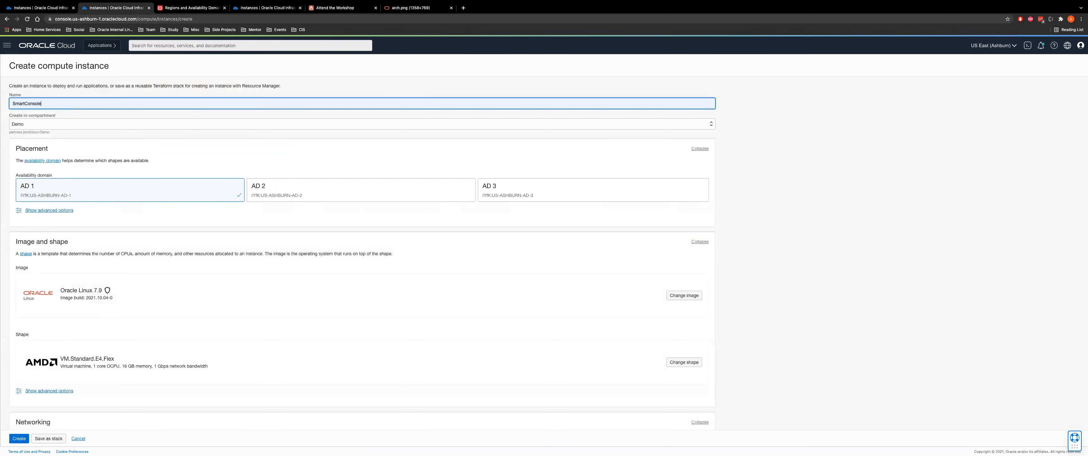
# Set the image to Windows Server 2019 Standard, accepting the Windows terms
pyautogui.click(681, 296)
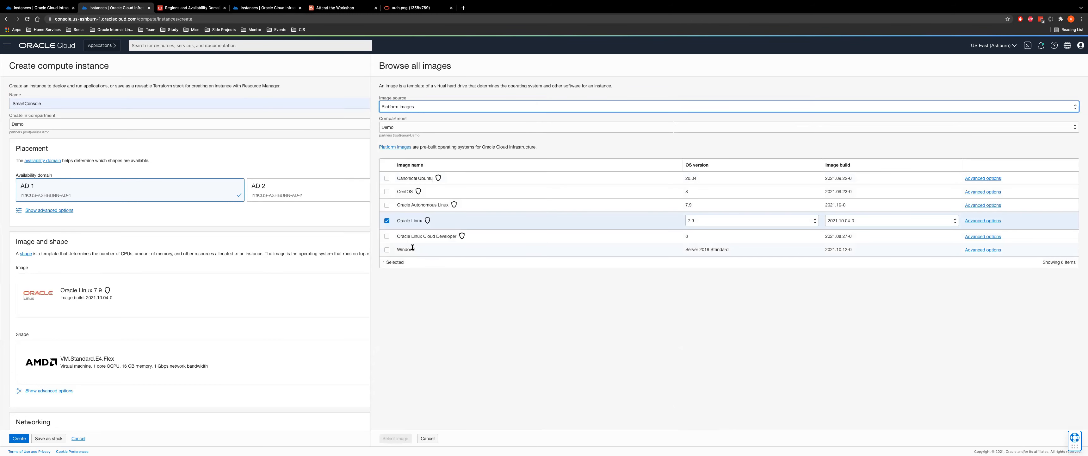
pyautogui.click(387, 249)
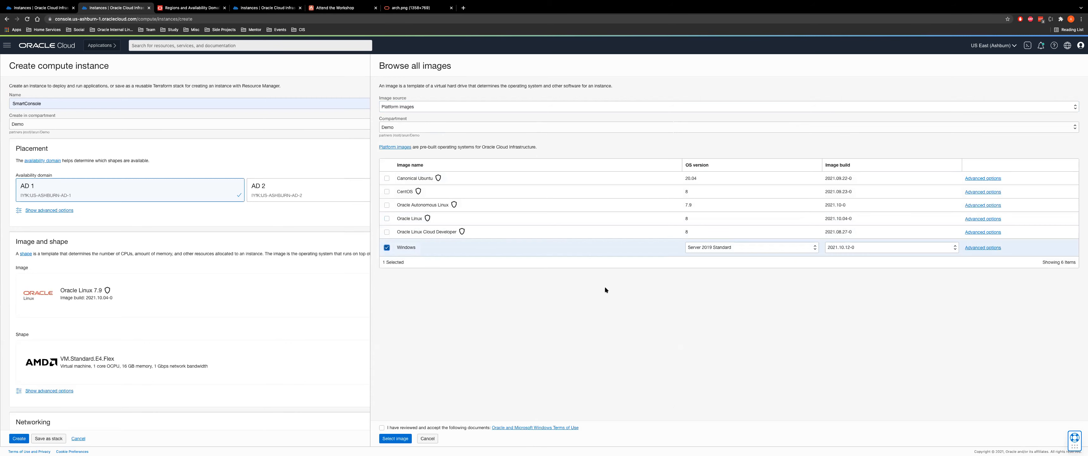
pyautogui.click(382, 427)
pyautogui.click(395, 437)
# Choose the Intel VM.Standard2.2 shape, then go back to the workshop instructions
pyautogui.click(684, 362)
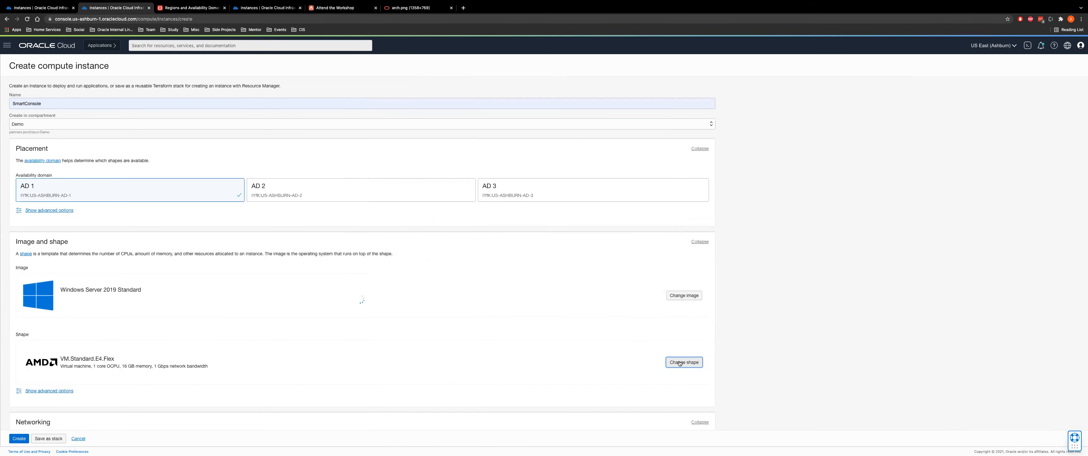
pyautogui.click(555, 158)
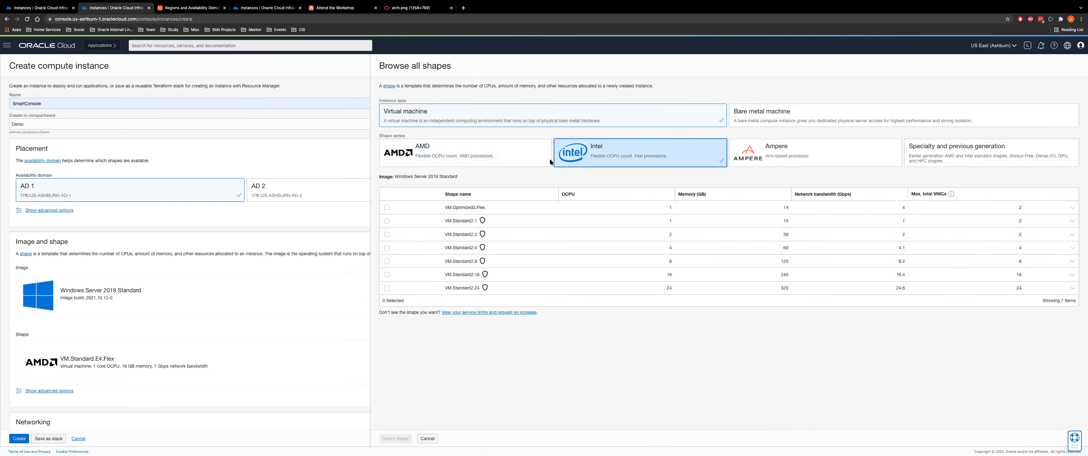
pyautogui.click(386, 235)
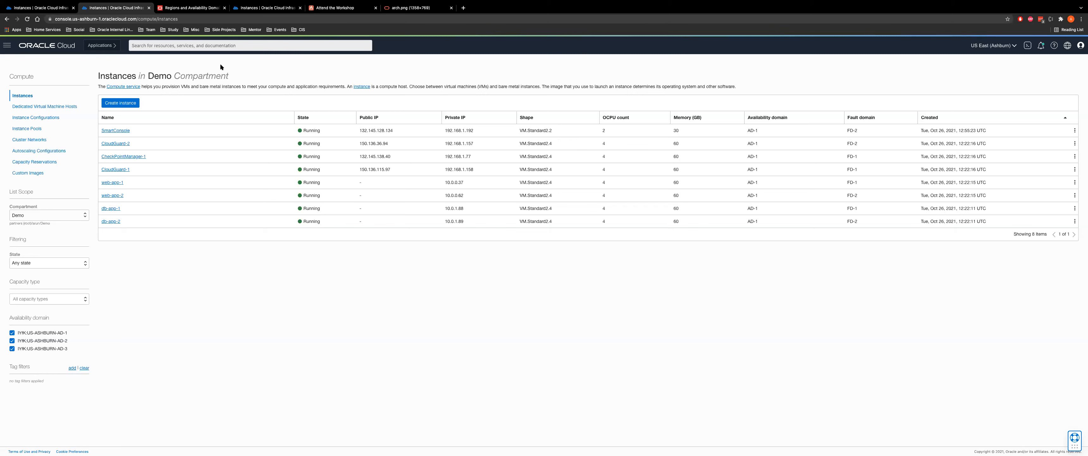
pyautogui.click(320, 7)
pyautogui.scroll(6, 389, 225)
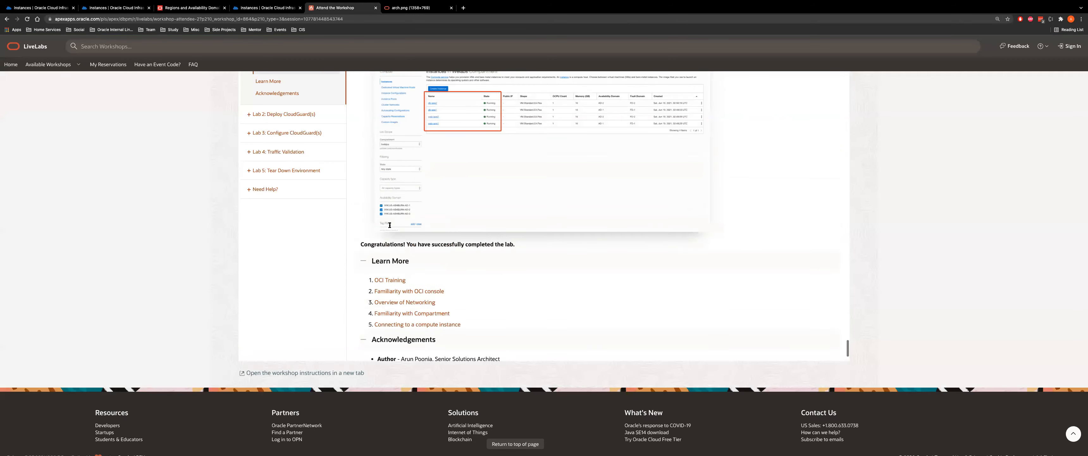
pyautogui.scroll(-1, 390, 225)
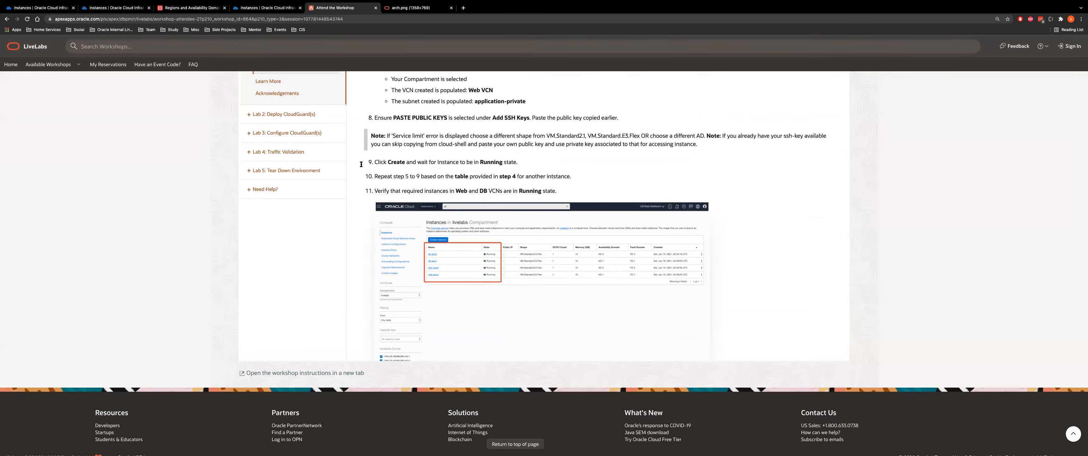
pyautogui.scroll(5, 131, 185)
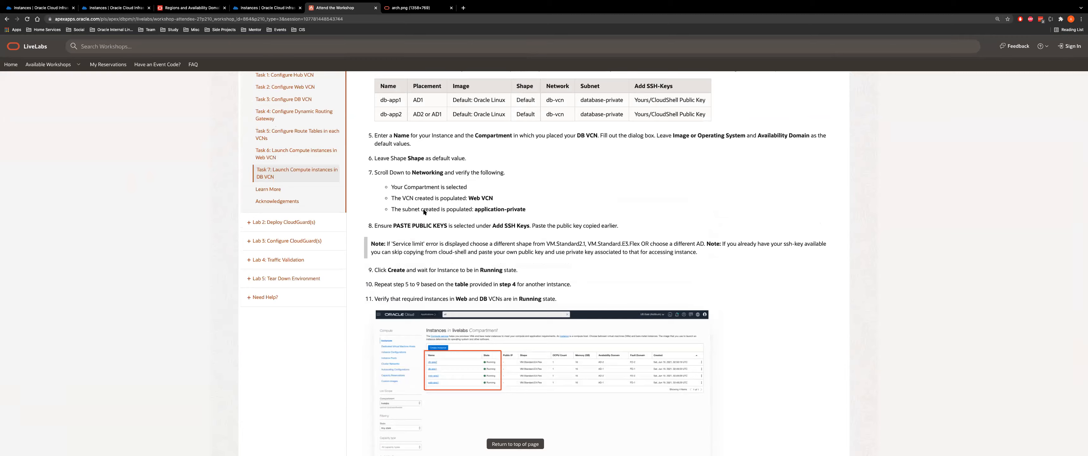
pyautogui.scroll(-8, 428, 218)
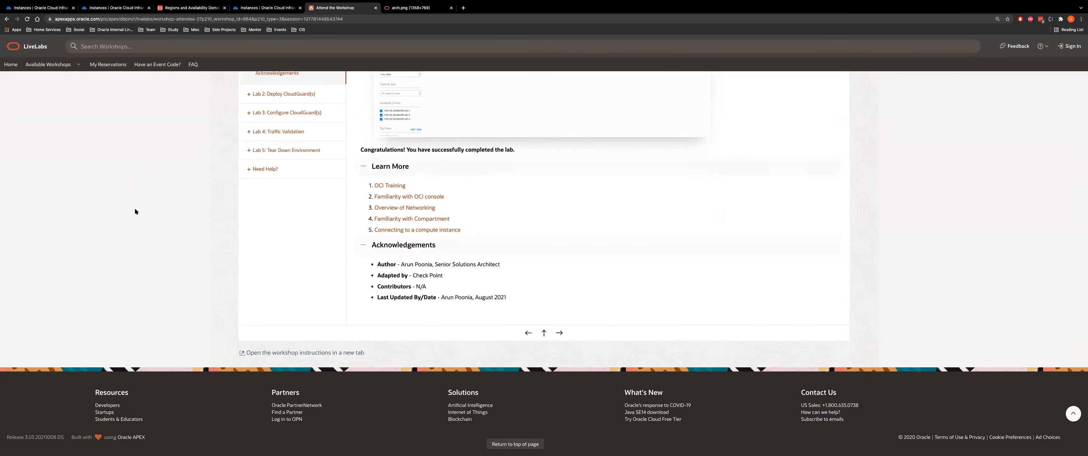
pyautogui.scroll(2, 134, 210)
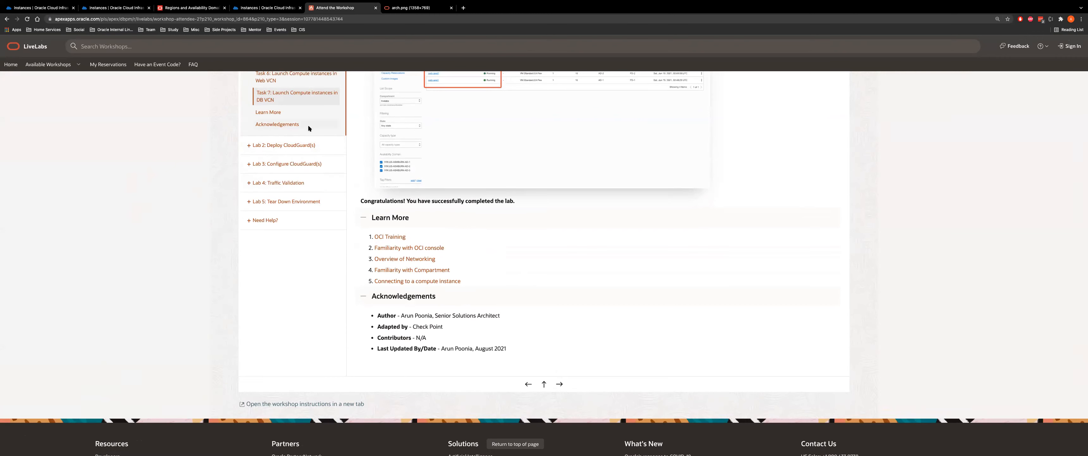
# Move on to the Lab 2 Deploy CloudGuard(s) instructions and highlight the lab heading
pyautogui.click(559, 384)
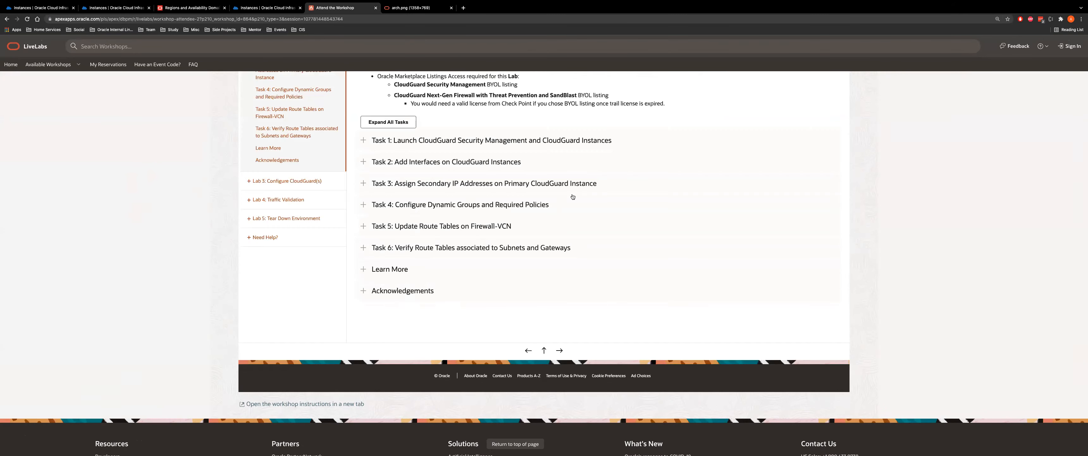
pyautogui.scroll(10, 567, 194)
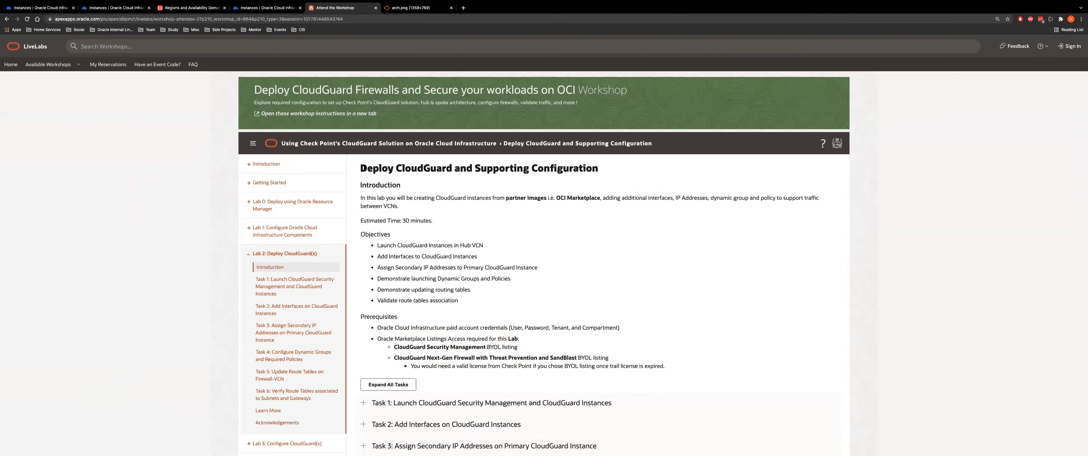
pyautogui.moveTo(362, 169); pyautogui.dragTo(588, 170)
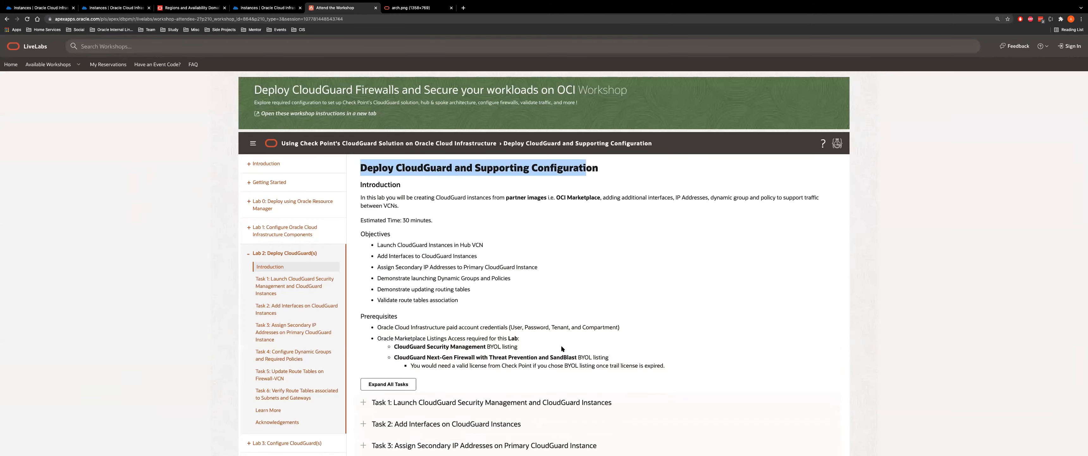
pyautogui.scroll(-3, 545, 296)
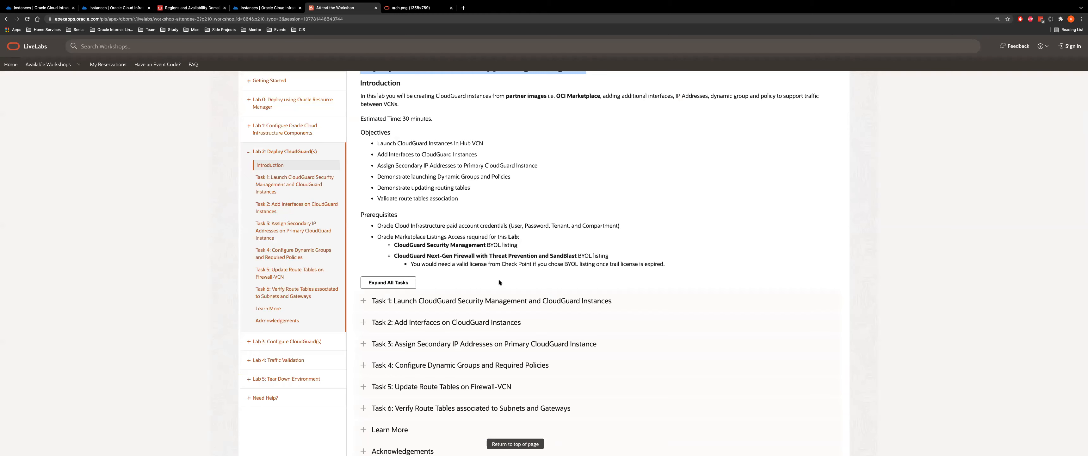
pyautogui.scroll(-3, 499, 280)
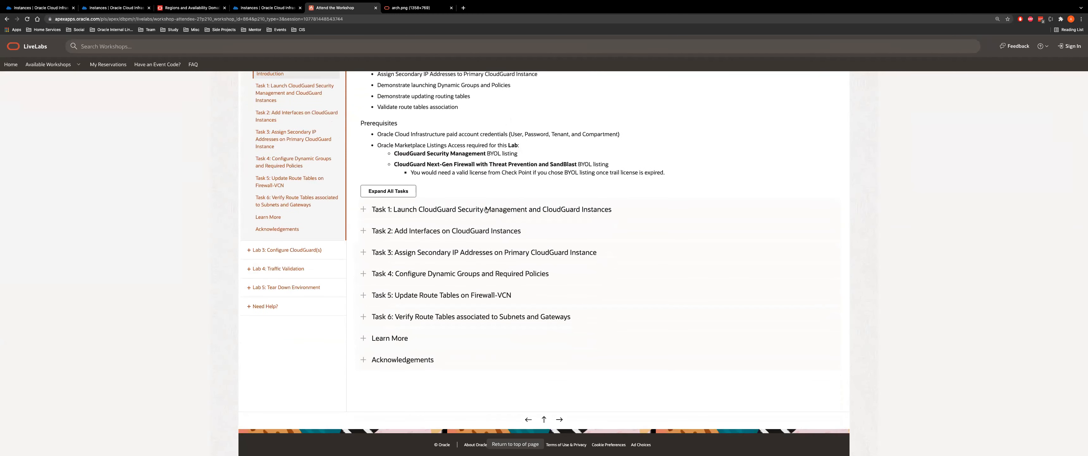
# Review Task 1's instance table and the architecture diagram, then return to the console Instances list
pyautogui.click(473, 221)
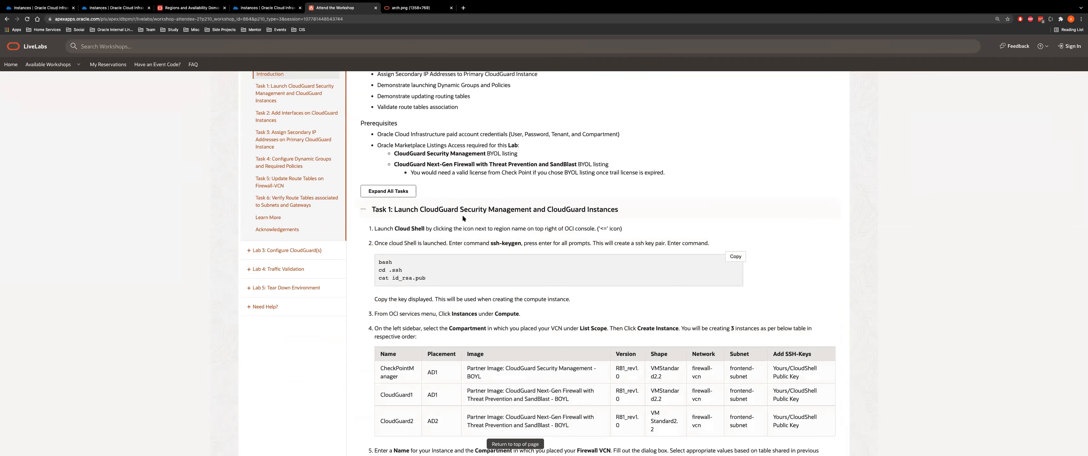
pyautogui.click(435, 210)
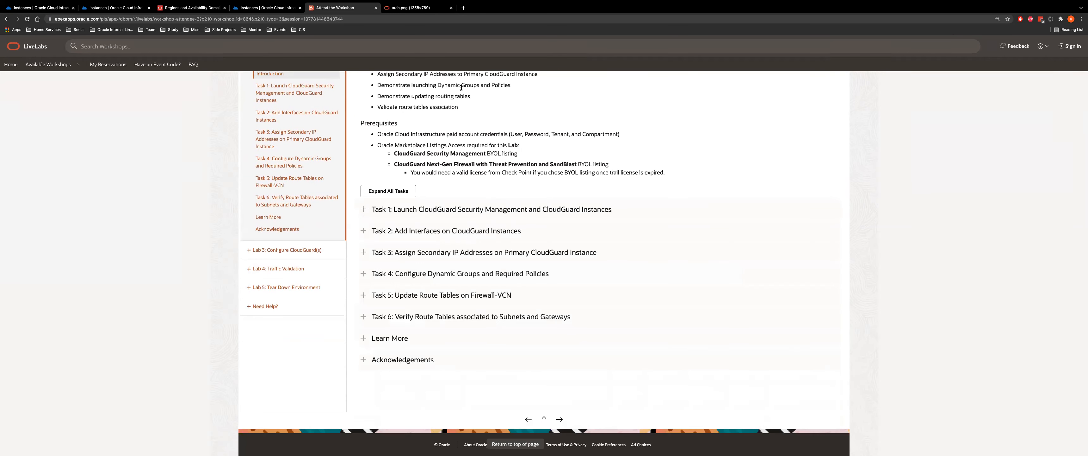
pyautogui.click(416, 8)
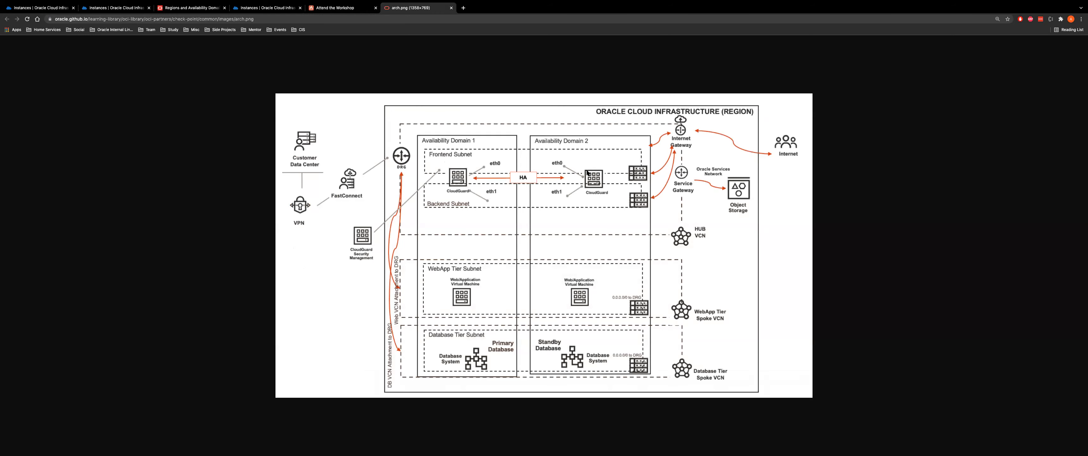
pyautogui.click(331, 8)
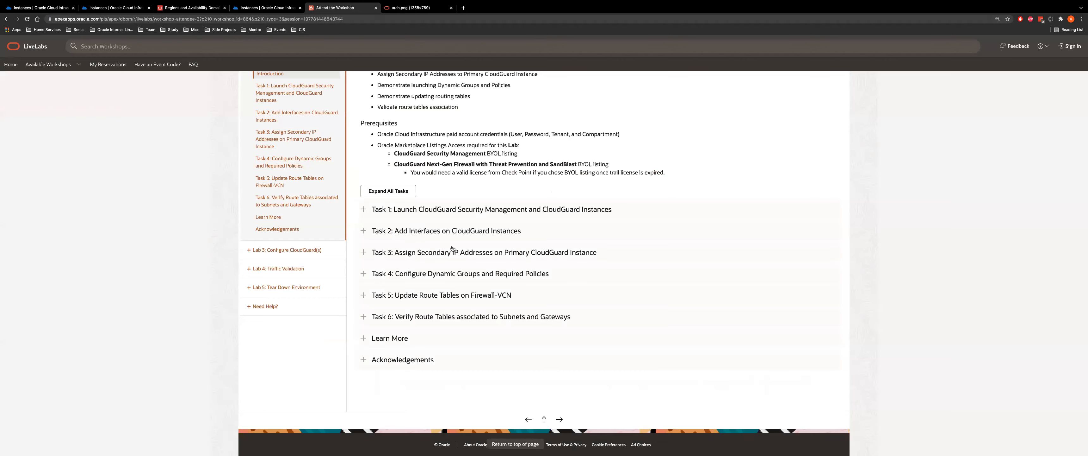
pyautogui.click(421, 210)
pyautogui.scroll(-5, 524, 322)
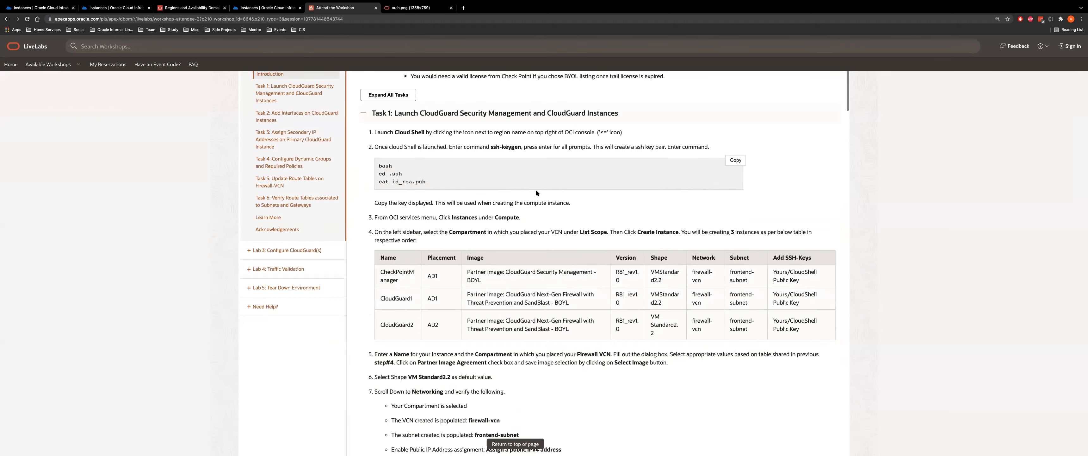
pyautogui.scroll(-3, 525, 312)
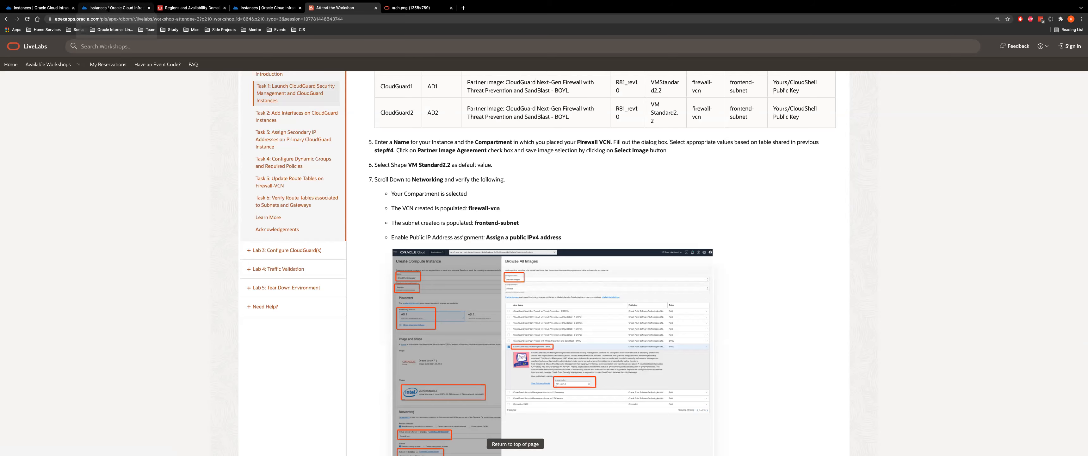
pyautogui.click(112, 8)
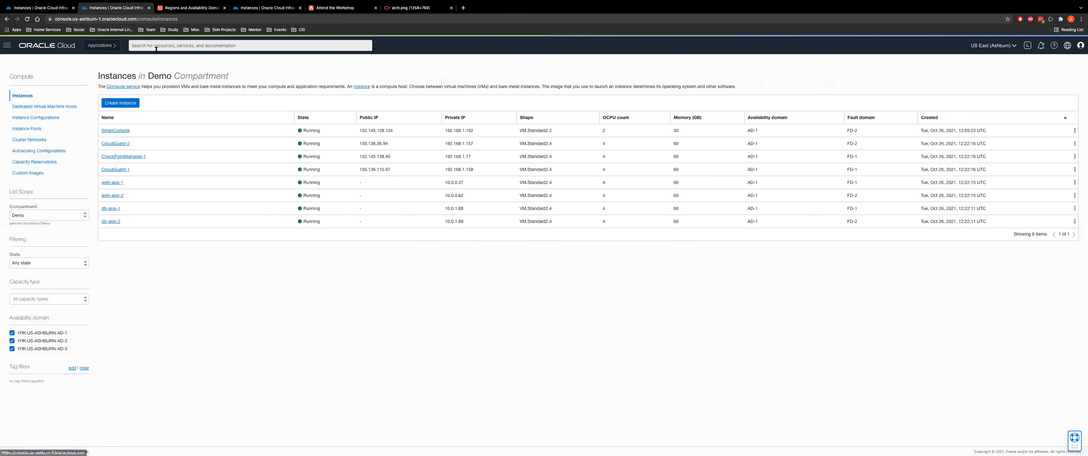
# Start a new instance and page through Partner images in the image browser
pyautogui.click(115, 103)
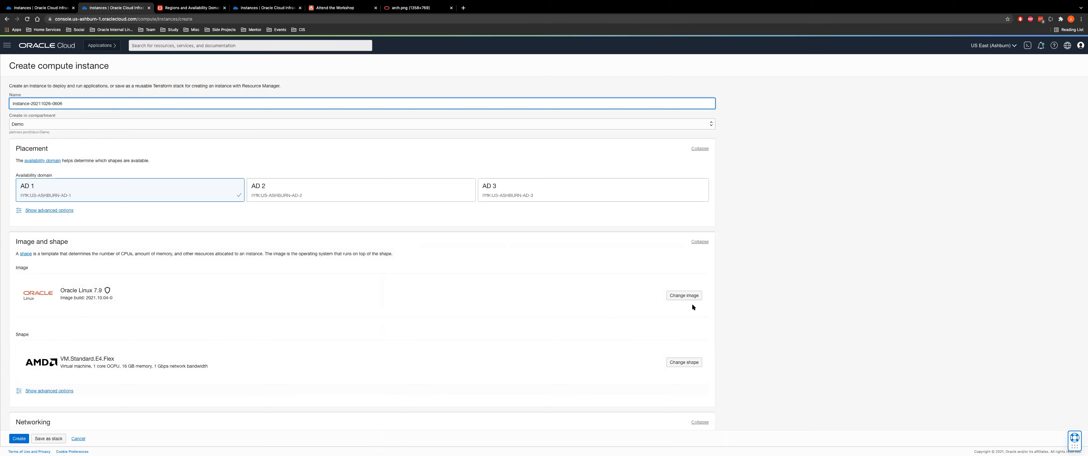
pyautogui.click(686, 296)
pyautogui.click(410, 105)
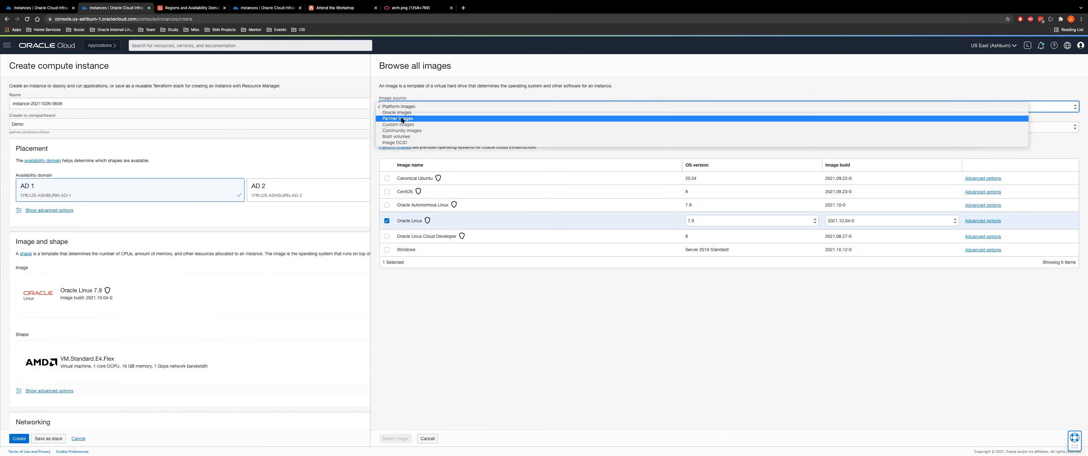
pyautogui.click(402, 118)
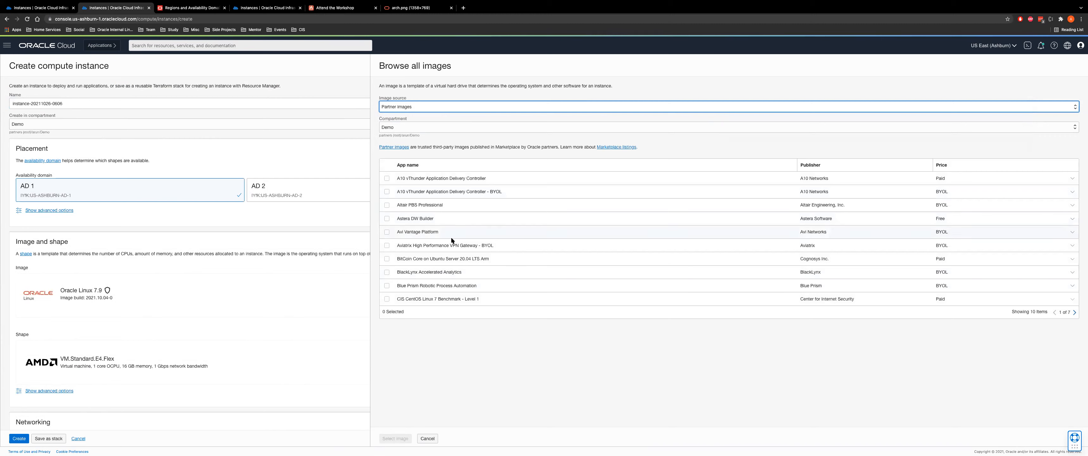
pyautogui.click(1076, 312)
pyautogui.click(1076, 312)
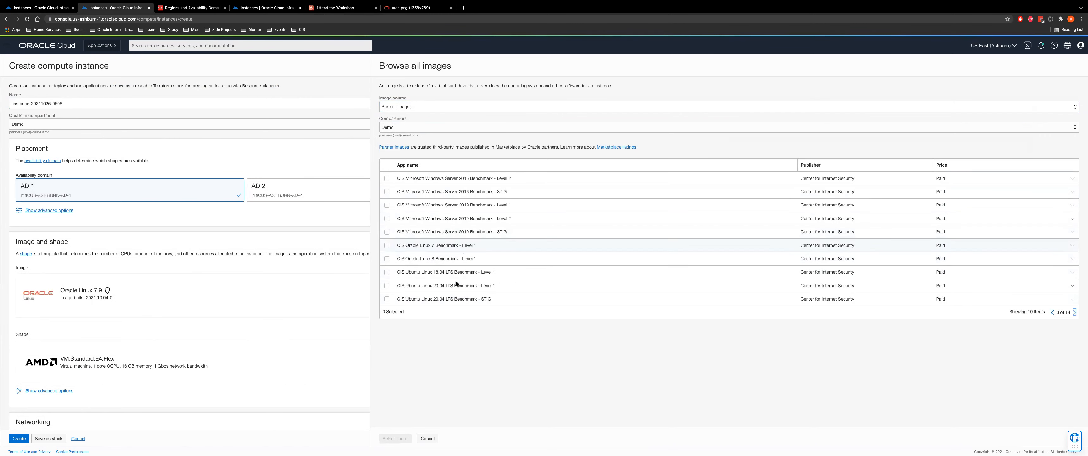
pyautogui.click(1075, 312)
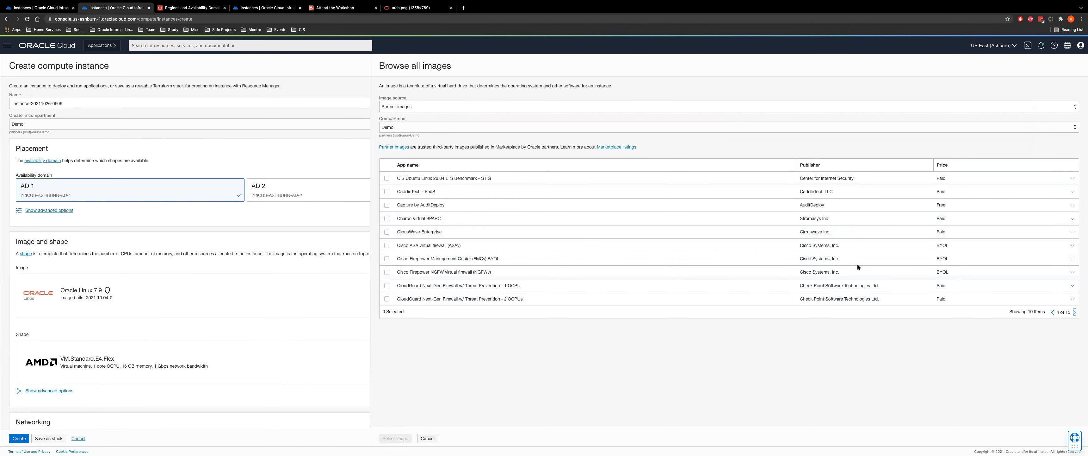
pyautogui.click(1075, 312)
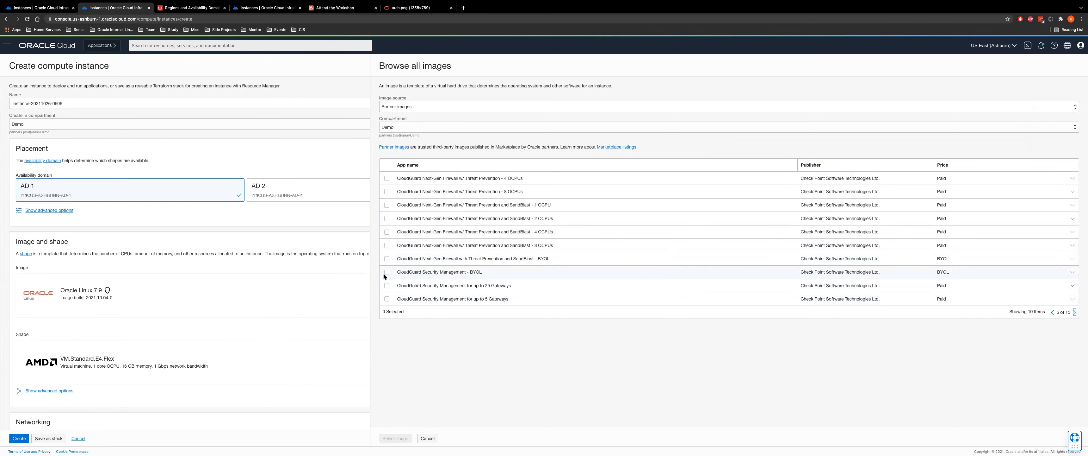
# Select the CloudGuard Next-Gen Firewall SandBlast BYOL image, build R81_rev1.0, accepting the partner terms
pyautogui.click(385, 273)
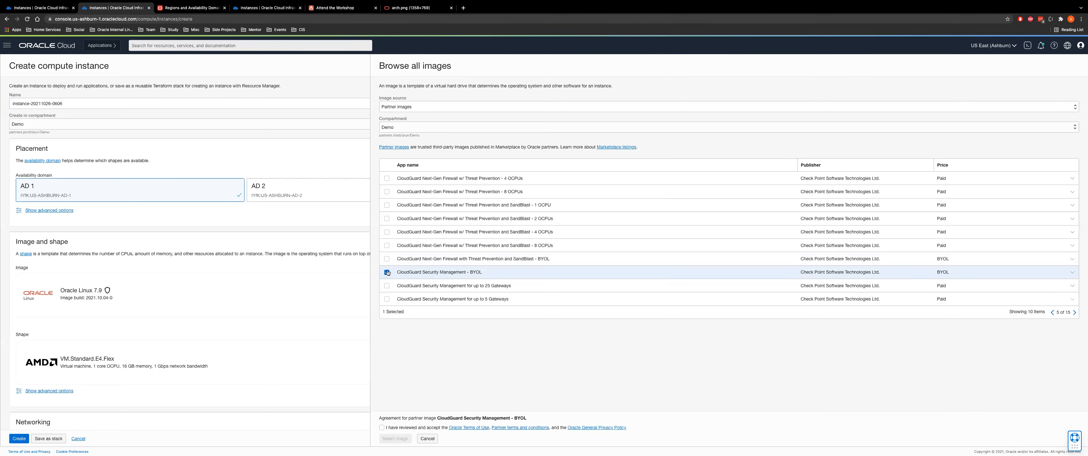
pyautogui.click(386, 272)
pyautogui.click(387, 258)
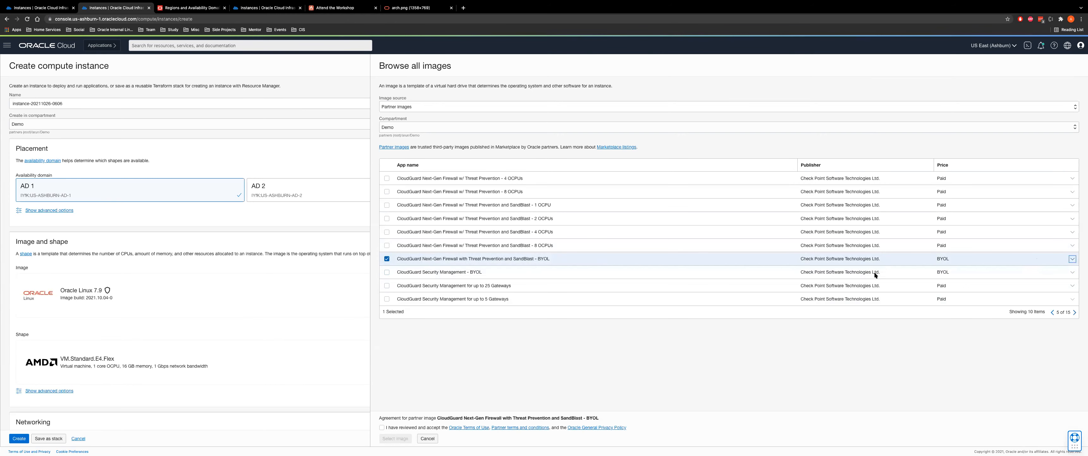
pyautogui.click(523, 361)
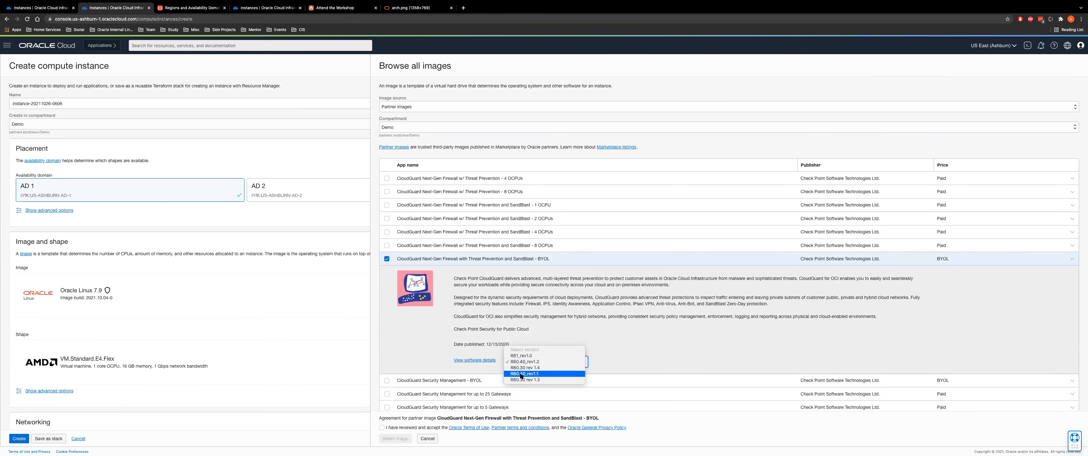
pyautogui.click(520, 354)
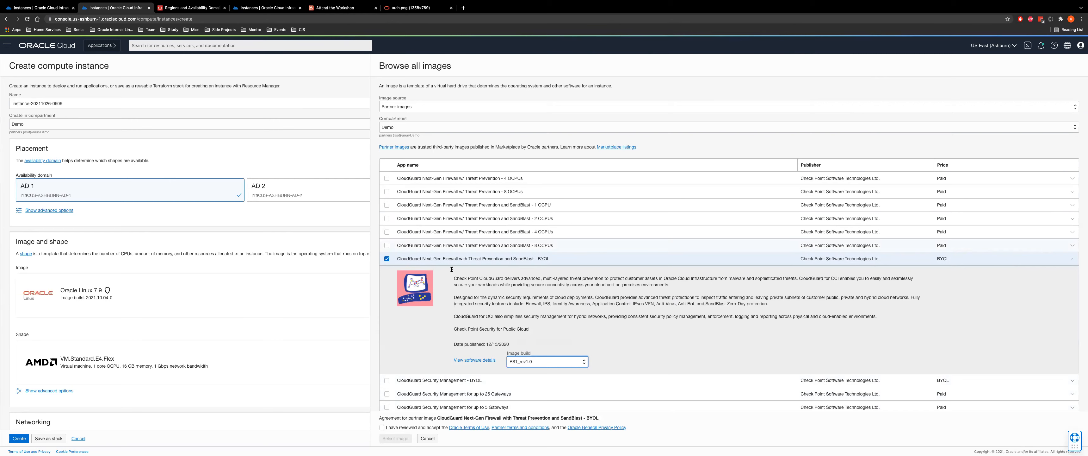
pyautogui.click(382, 428)
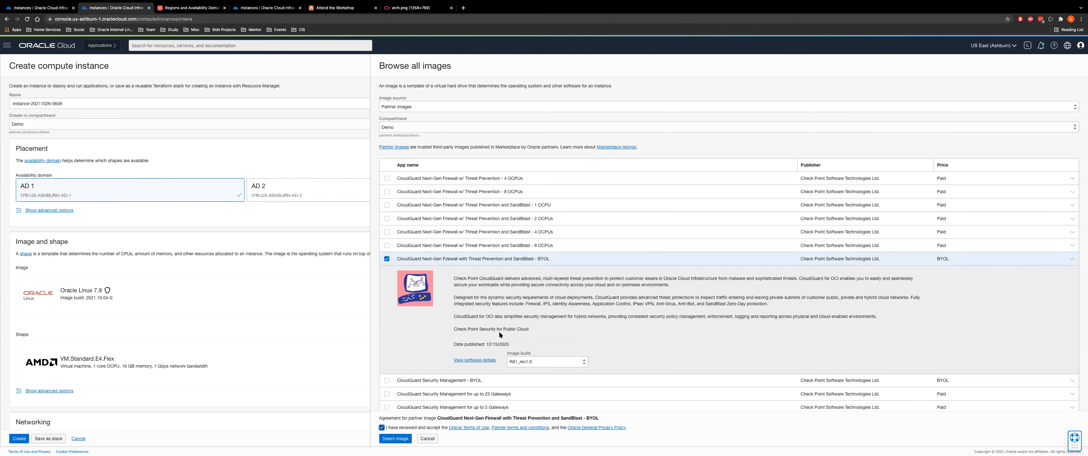
pyautogui.click(394, 438)
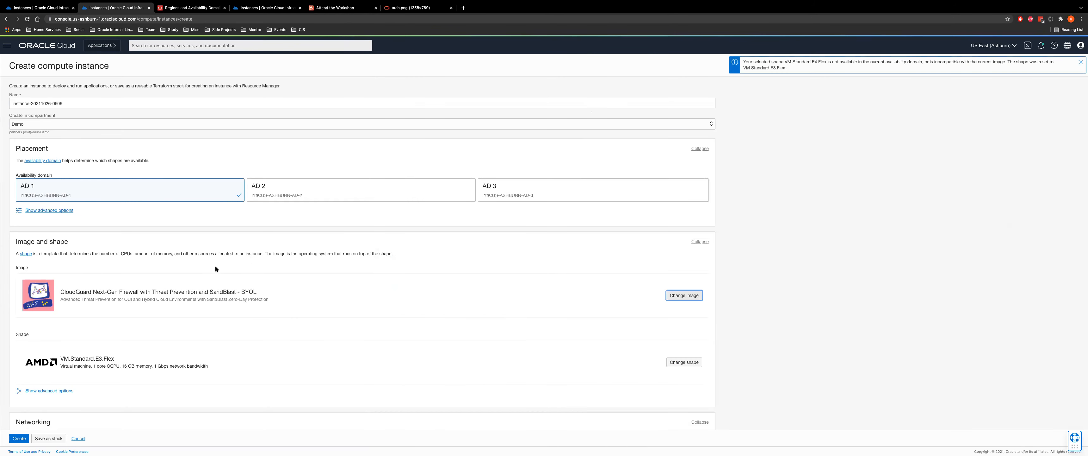
# Pick VM.Standard2.2 from the Intel series (2 OCPUs, 30 GB), noting the shapes' VNIC limits
pyautogui.click(683, 362)
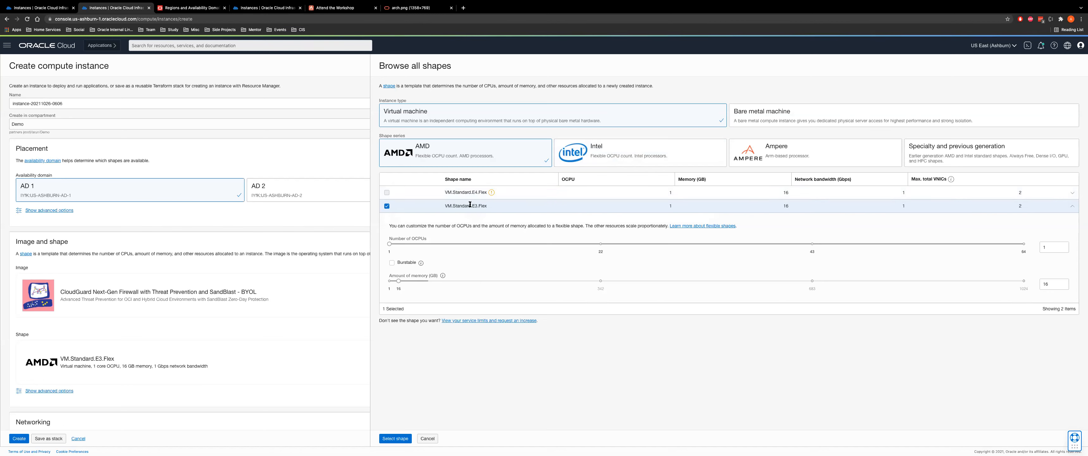
pyautogui.moveTo(472, 193); pyautogui.dragTo(485, 193)
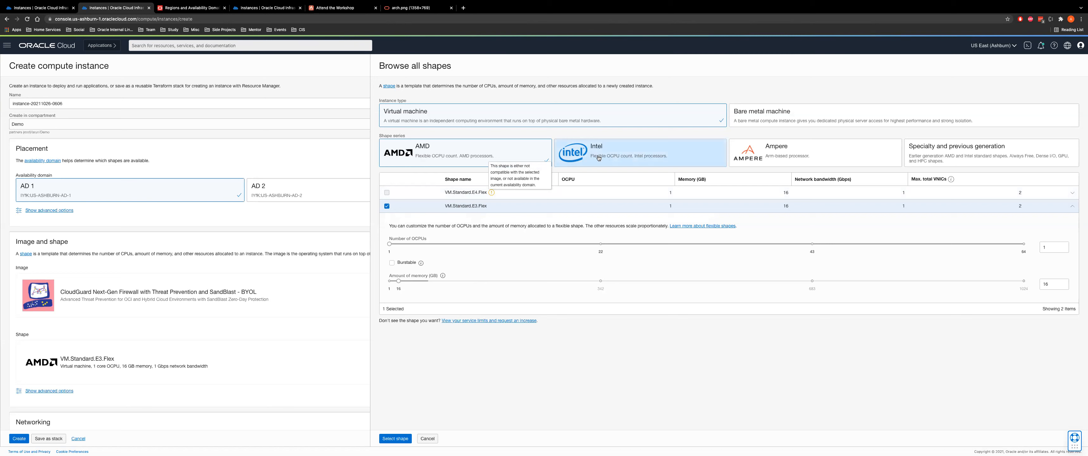
pyautogui.click(583, 152)
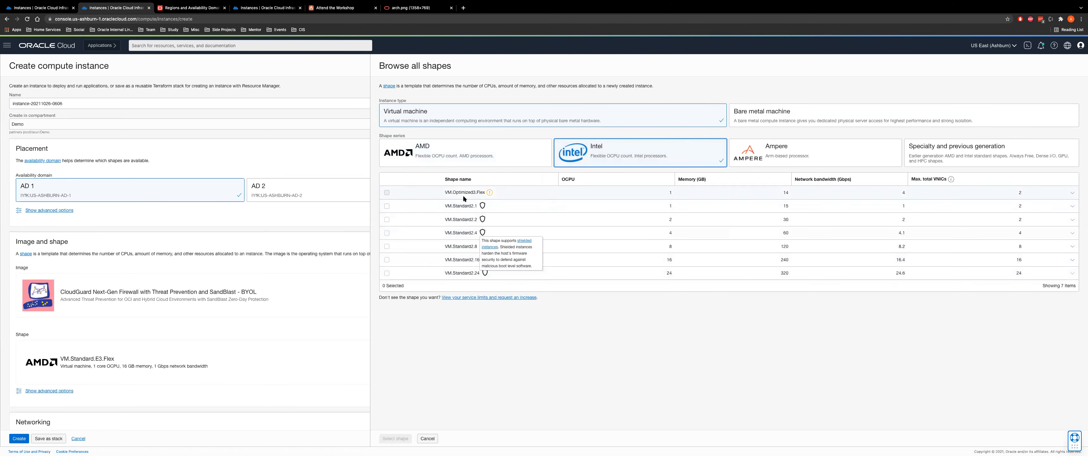
pyautogui.moveTo(471, 206); pyautogui.dragTo(485, 275)
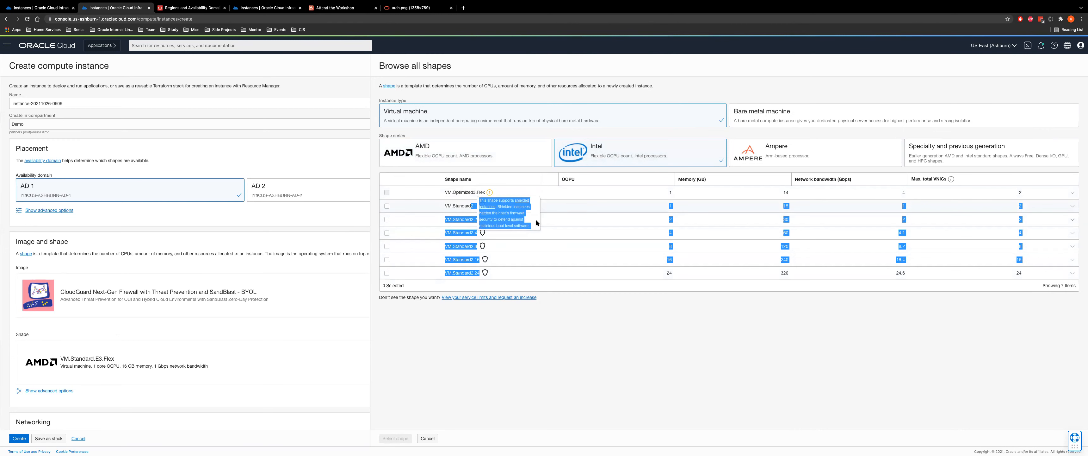
pyautogui.click(664, 205)
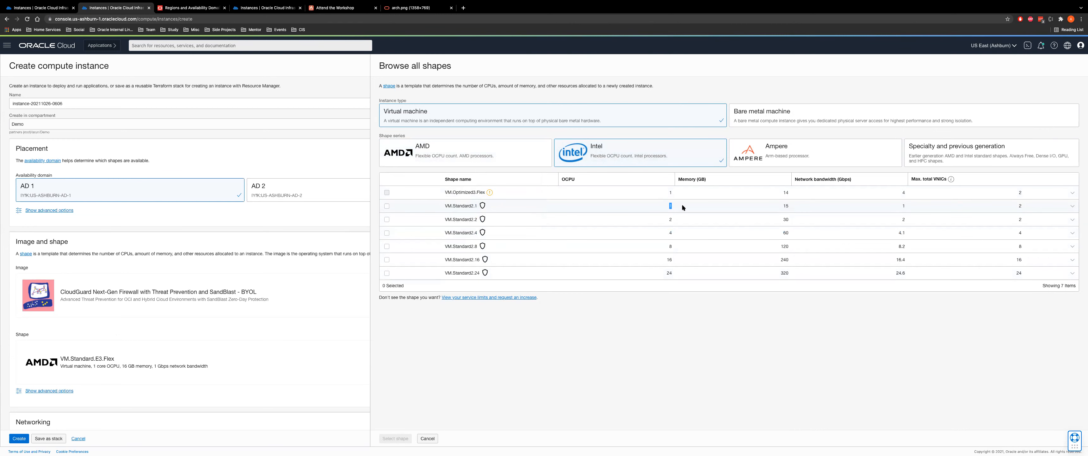
pyautogui.moveTo(477, 205)
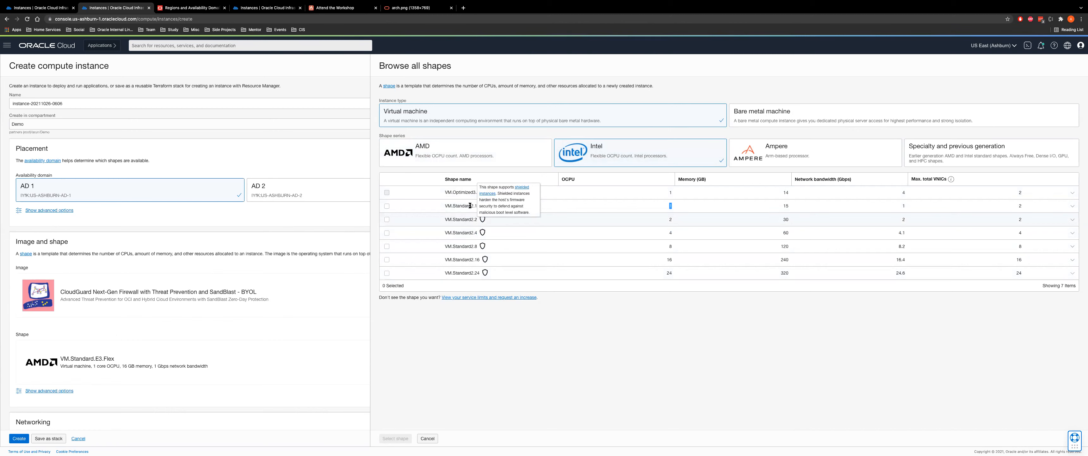
pyautogui.moveTo(470, 206); pyautogui.dragTo(471, 206)
pyautogui.click(481, 205)
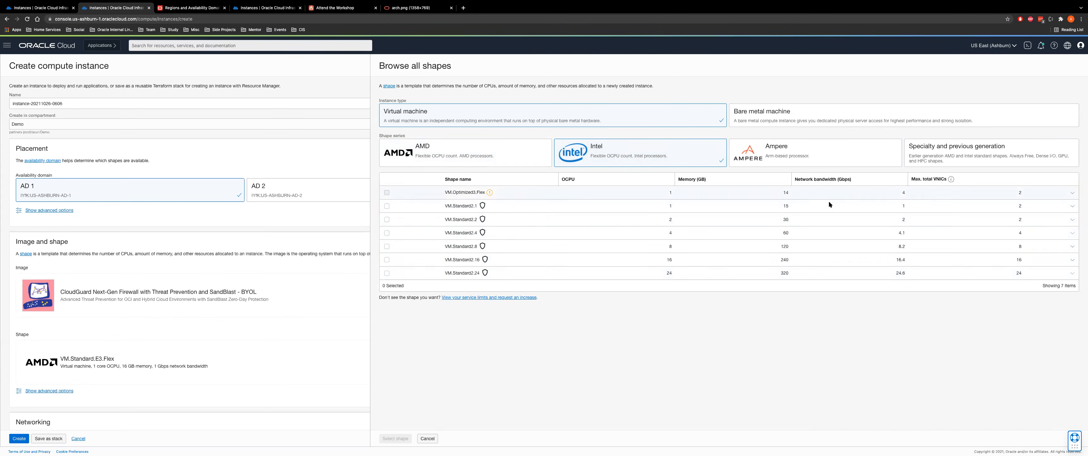
pyautogui.doubleClick(1020, 206)
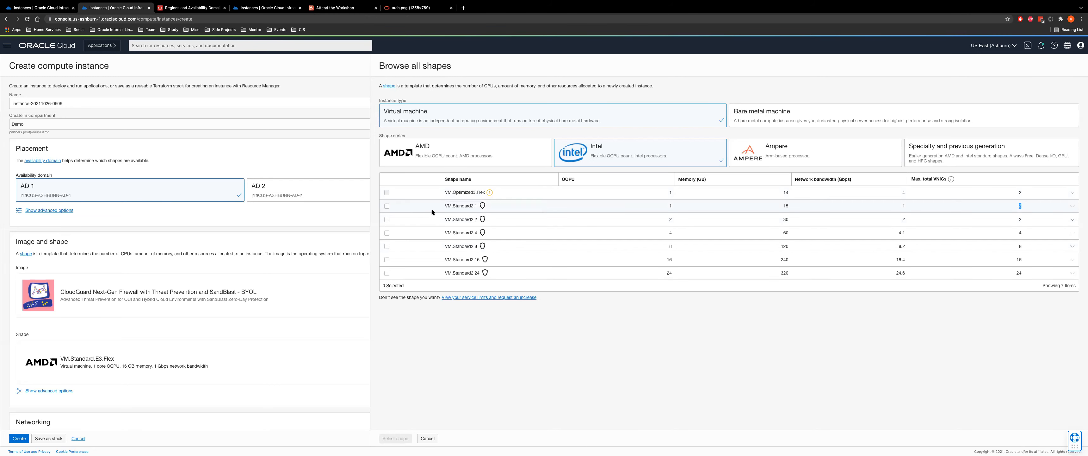
pyautogui.click(387, 219)
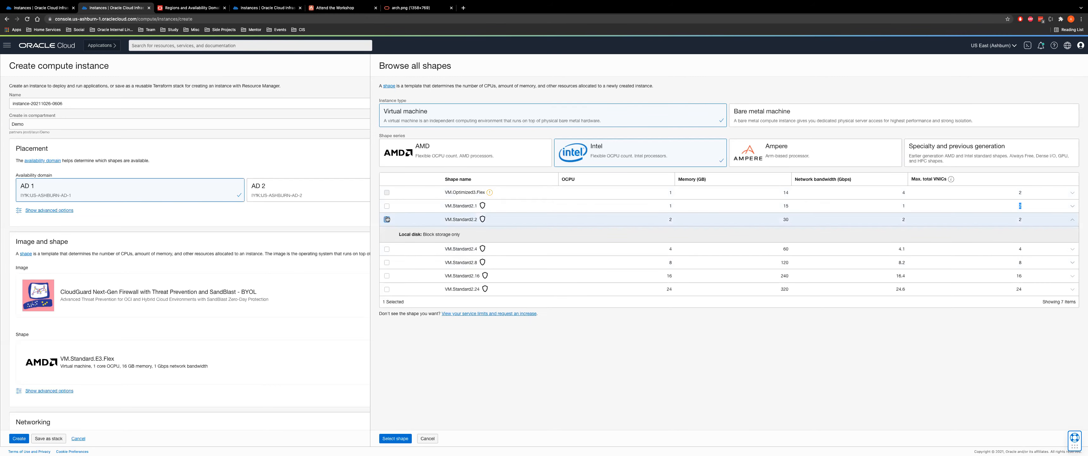
pyautogui.click(395, 438)
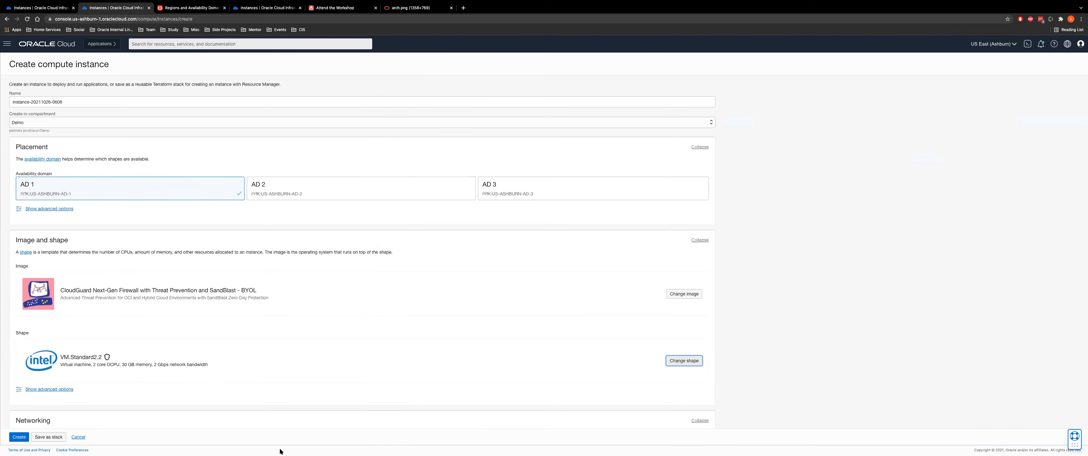
# Put the instance on firewall-vcn and assign it a public IPv4 address
pyautogui.scroll(-5, 252, 384)
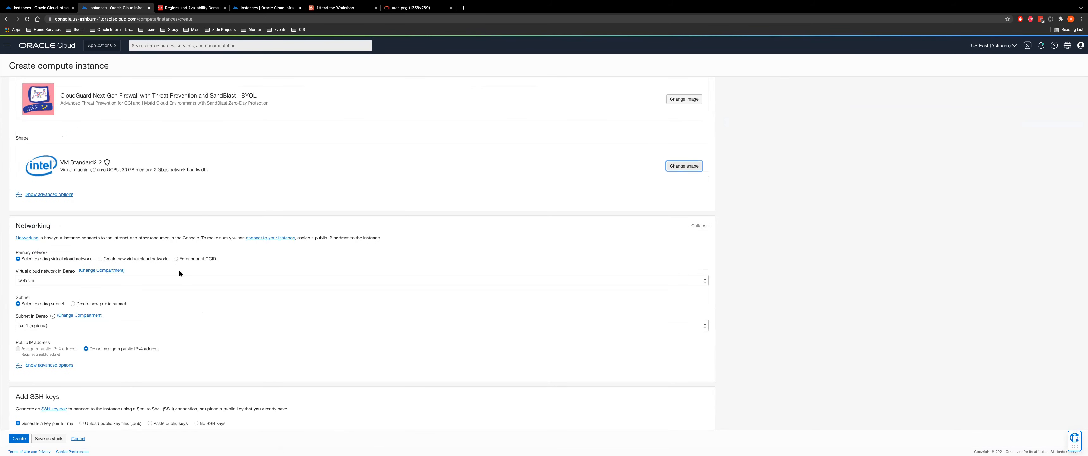
pyautogui.click(172, 280)
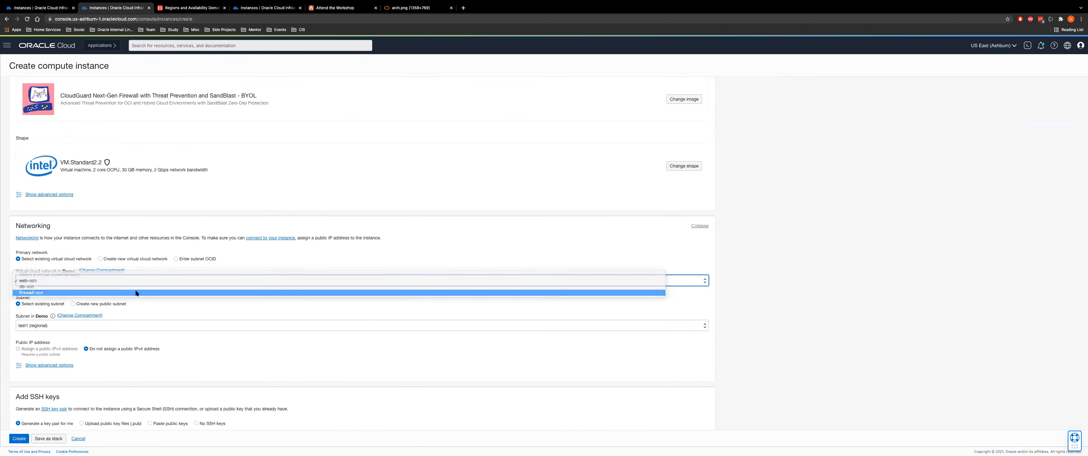
pyautogui.click(148, 293)
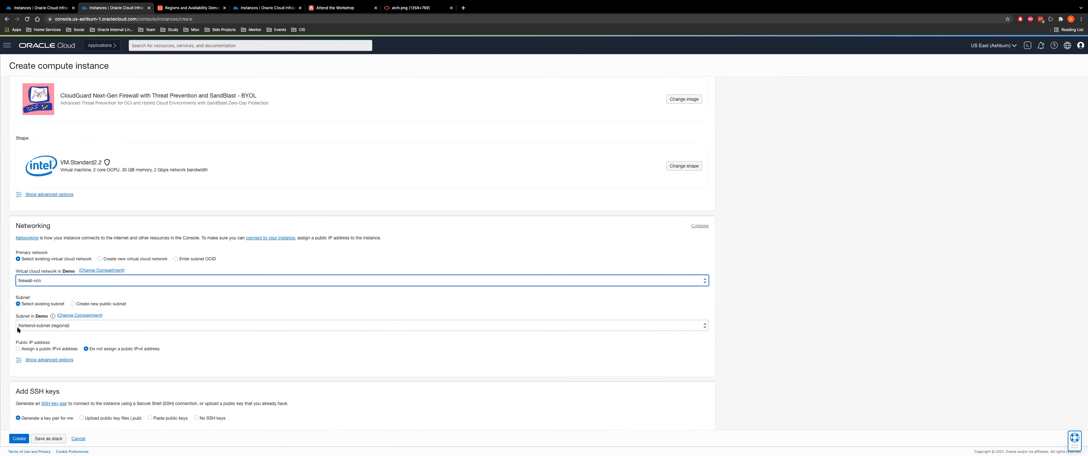
pyautogui.scroll(-2, 77, 283)
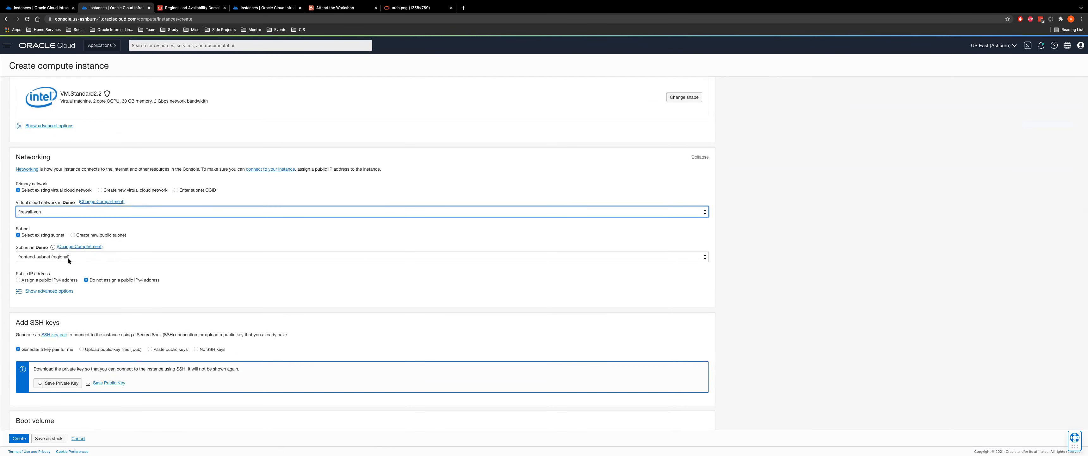
pyautogui.click(31, 280)
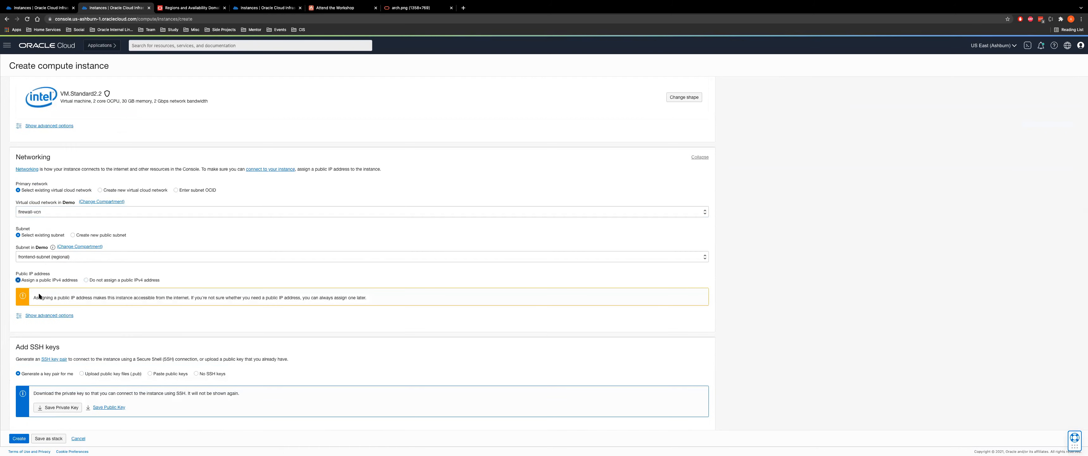
# Try the upload and paste SSH key options, then cancel the instance creation
pyautogui.scroll(-3, 81, 335)
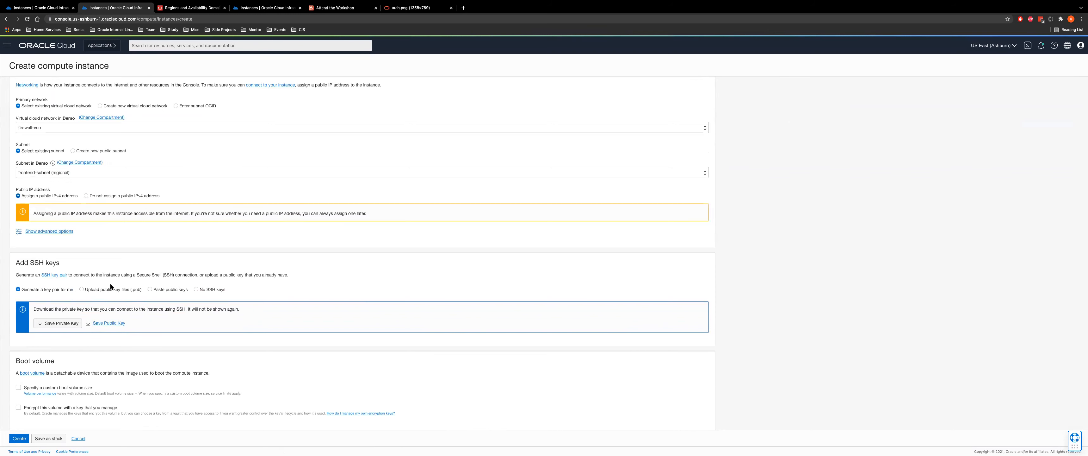
pyautogui.click(131, 289)
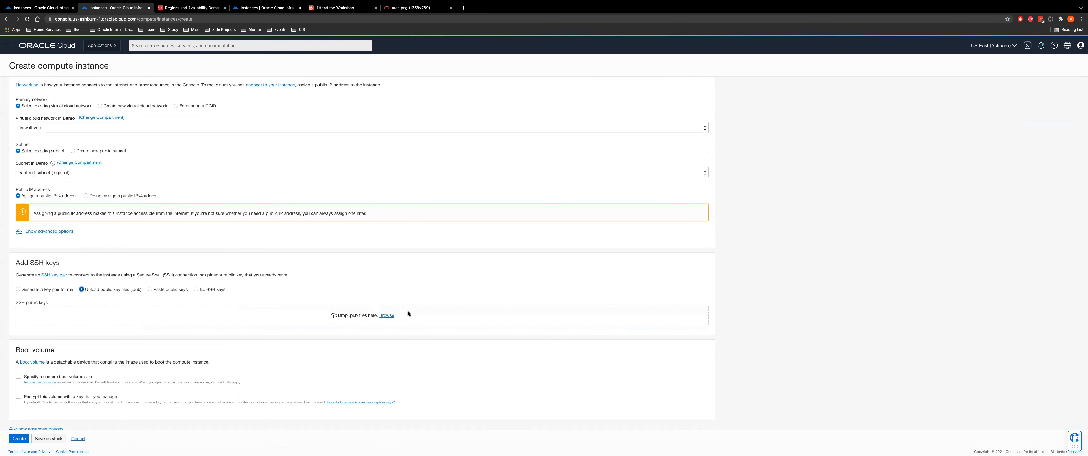
pyautogui.scroll(-1, 192, 336)
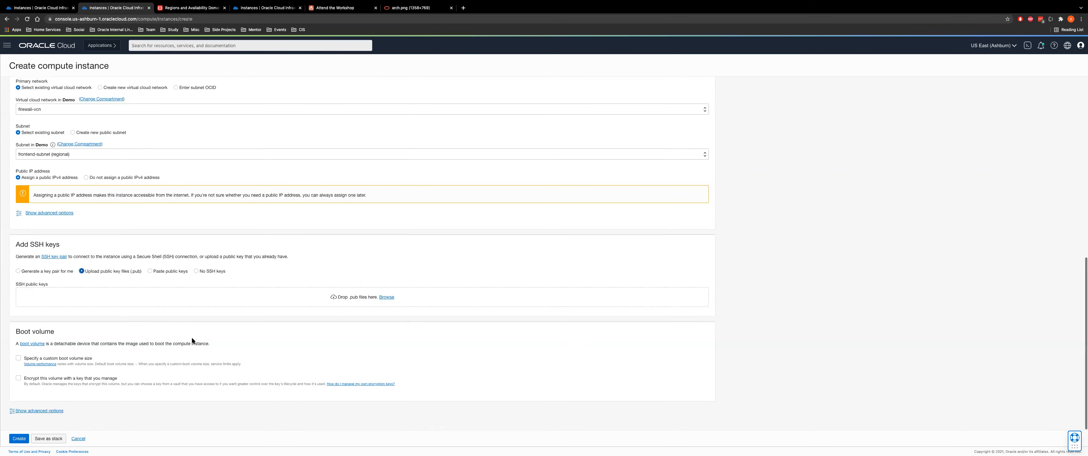
pyautogui.click(171, 270)
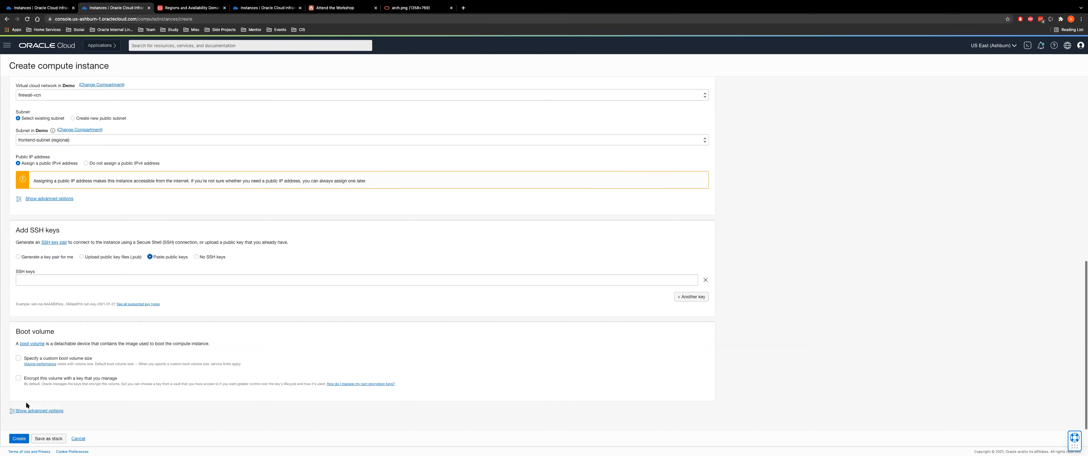
pyautogui.scroll(10, 202, 145)
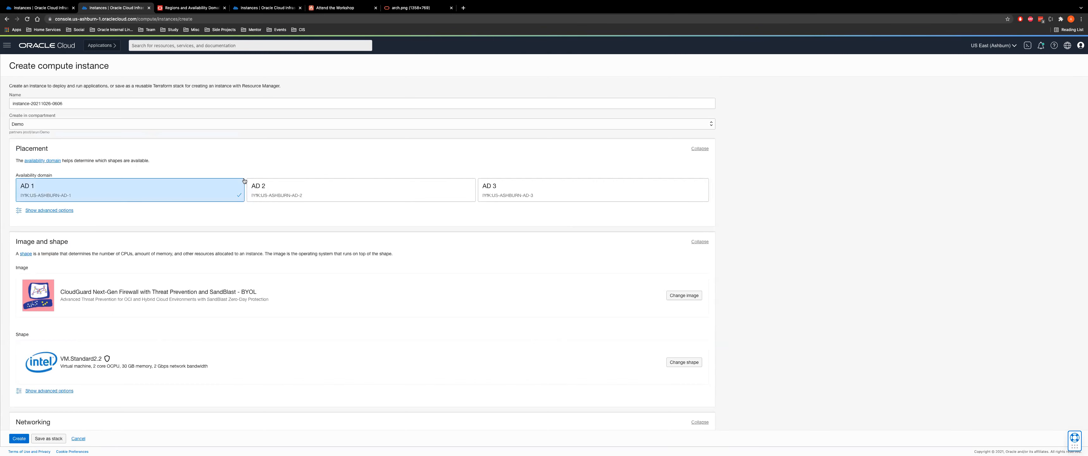
pyautogui.click(79, 438)
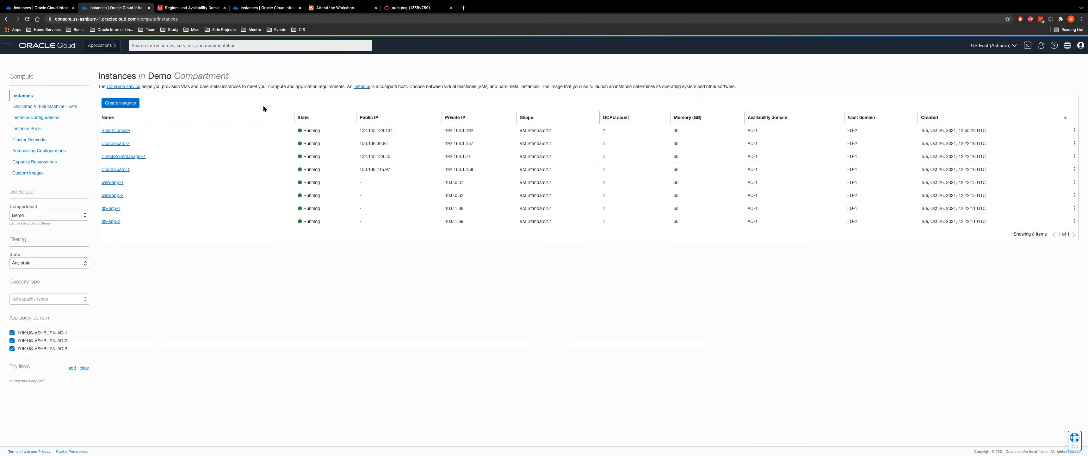
# Highlight CloudGuard1 in AD1, CloudGuard2 in AD2, and the R81_rev1.0 image in the workshop table
pyautogui.click(338, 8)
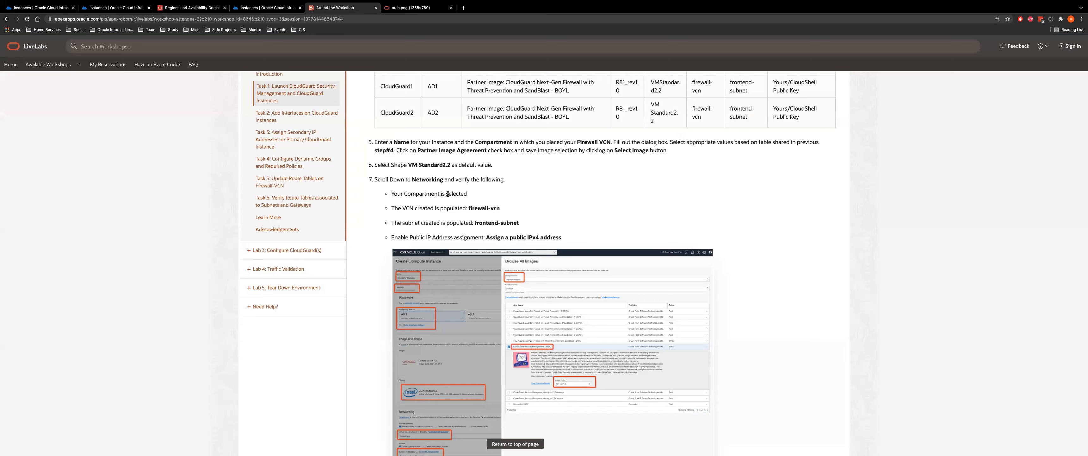
pyautogui.scroll(3, 453, 113)
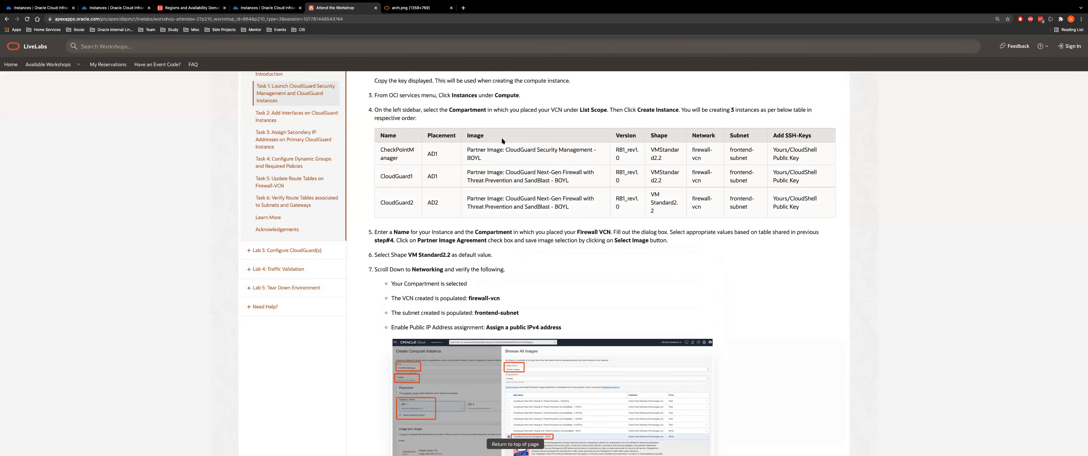
pyautogui.moveTo(384, 176); pyautogui.dragTo(430, 176)
pyautogui.moveTo(377, 201); pyautogui.dragTo(440, 203)
pyautogui.moveTo(616, 148); pyautogui.dragTo(648, 151)
# Read Task 2 on adding CloudGuard interfaces, then return to the console's instance list
pyautogui.scroll(-7, 671, 270)
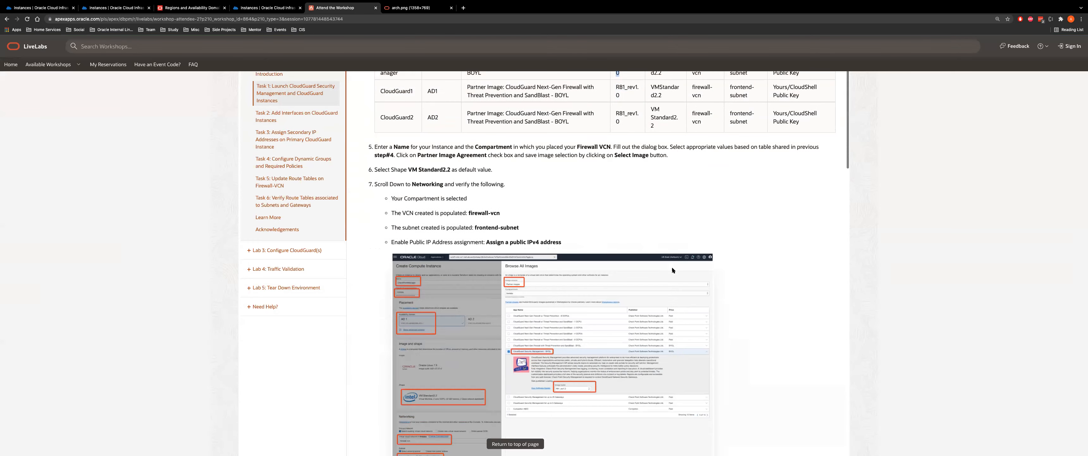
pyautogui.scroll(-15, 595, 174)
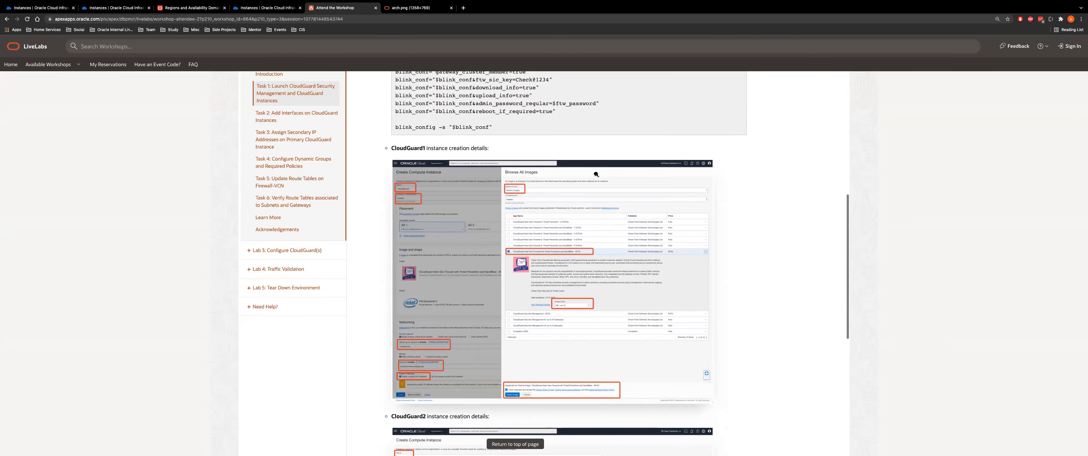
pyautogui.scroll(-3, 504, 230)
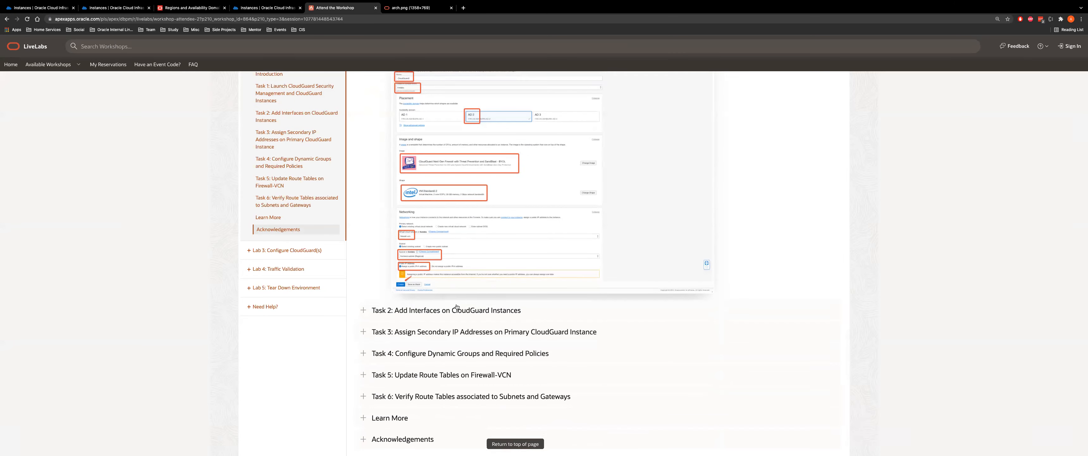
pyautogui.click(448, 310)
pyautogui.scroll(-2, 562, 239)
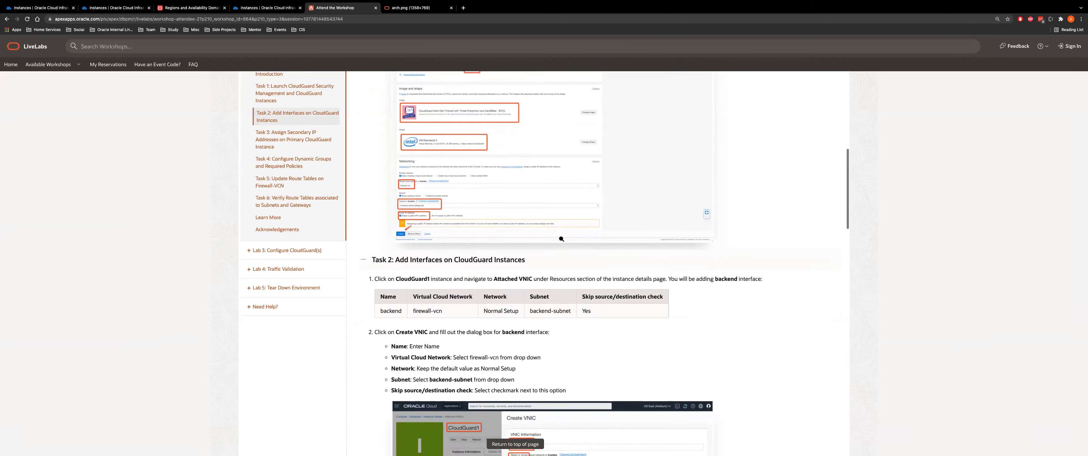
pyautogui.scroll(-2, 562, 239)
pyautogui.click(116, 8)
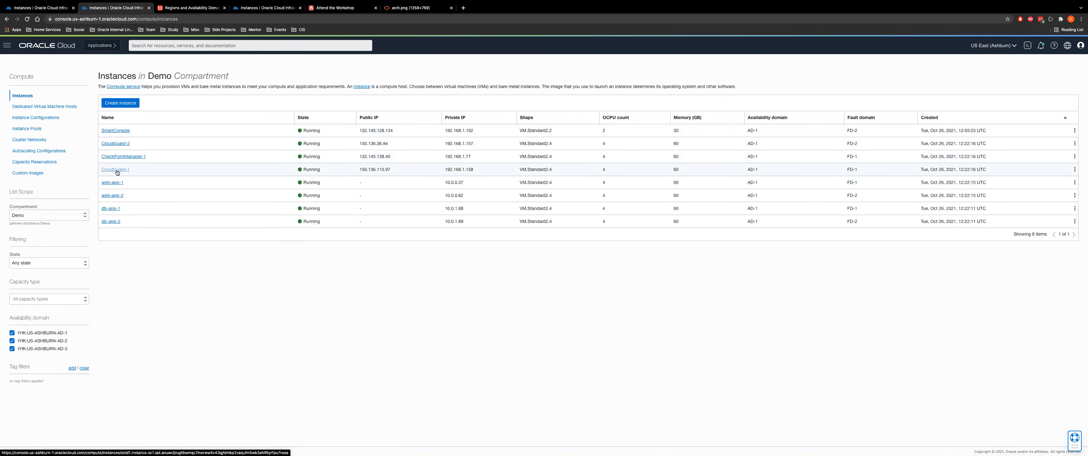
# Open CloudGuard-1's instance details and its attached VNICs list
pyautogui.click(102, 170)
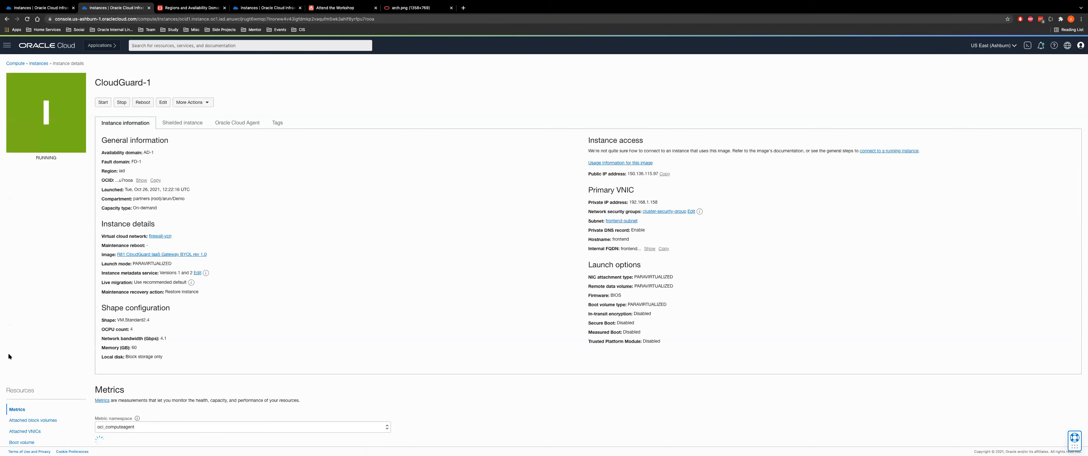
pyautogui.scroll(-3, 31, 375)
pyautogui.click(25, 343)
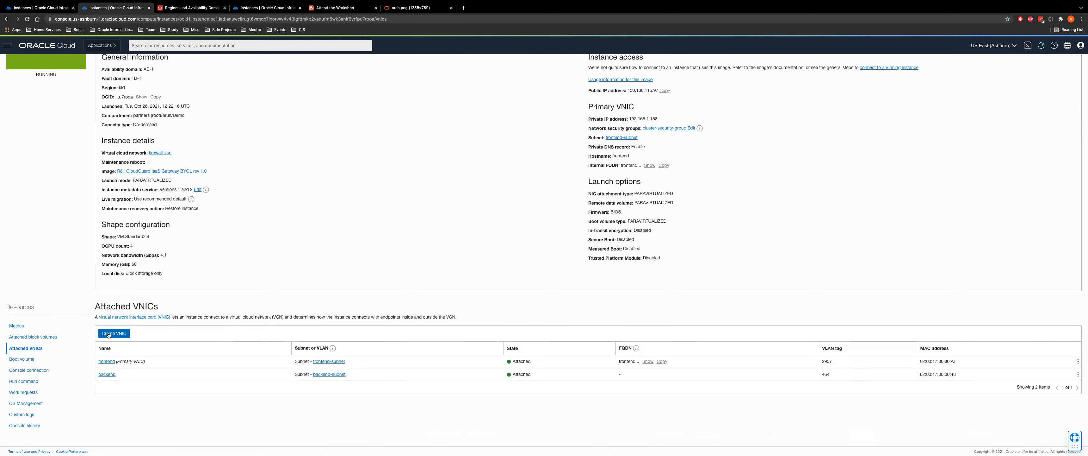
# Draft VNIC 'test1' on firewall-vcn's backend subnet with source/destination check skipped, then discard it
pyautogui.click(109, 333)
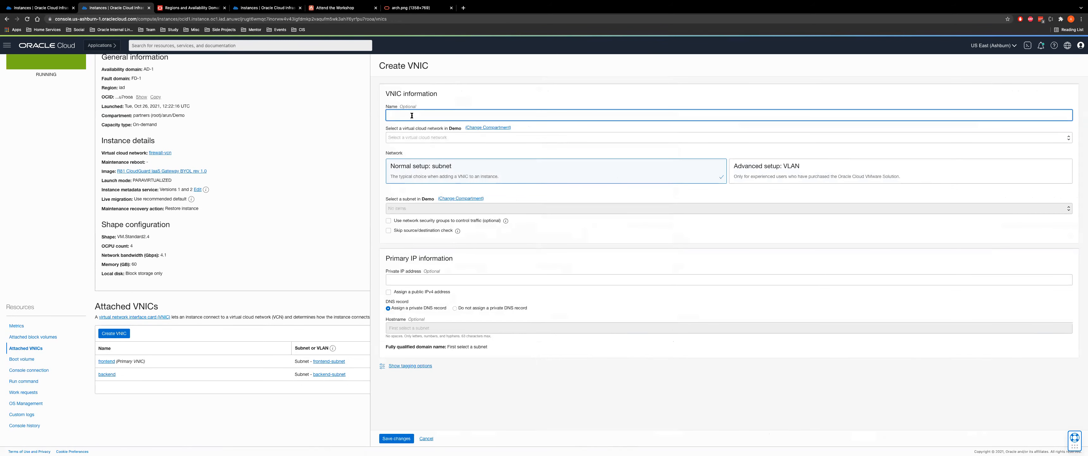
pyautogui.write('test1')
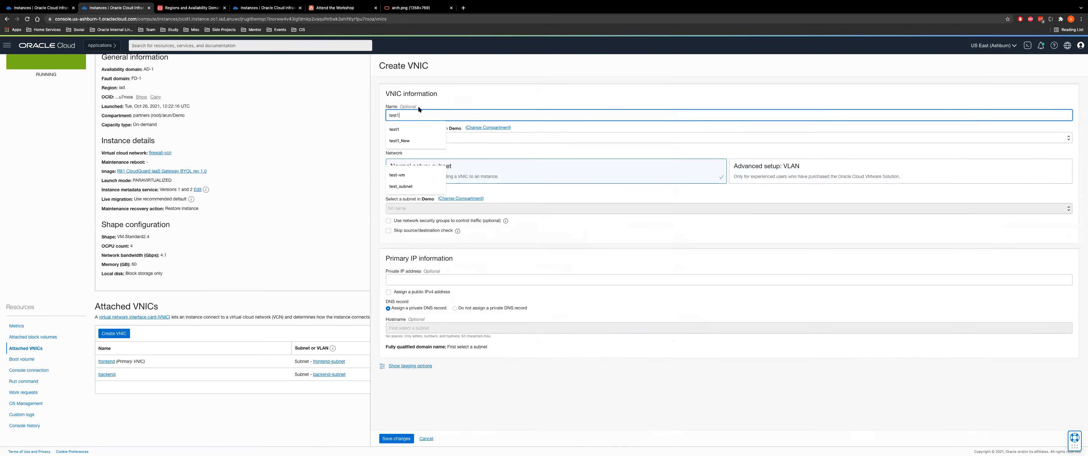
pyautogui.click(462, 99)
pyautogui.click(413, 137)
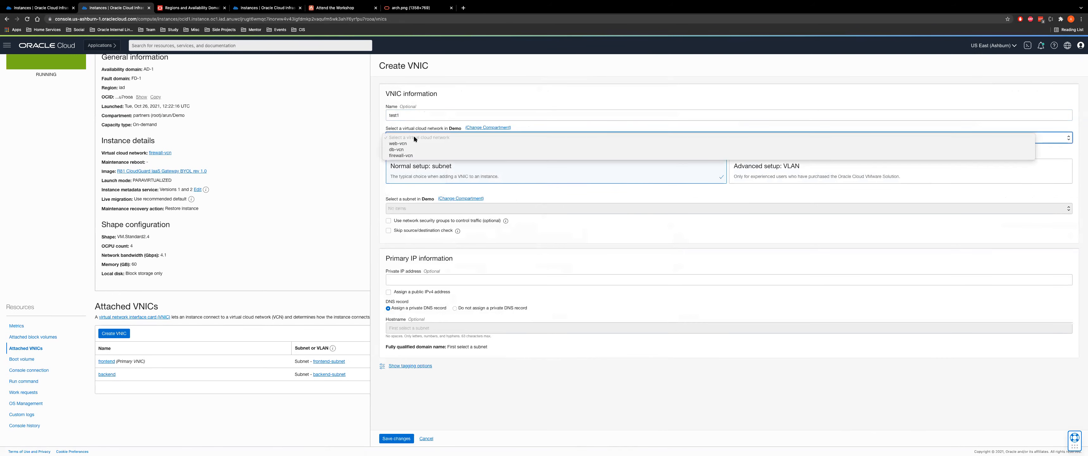
pyautogui.click(404, 155)
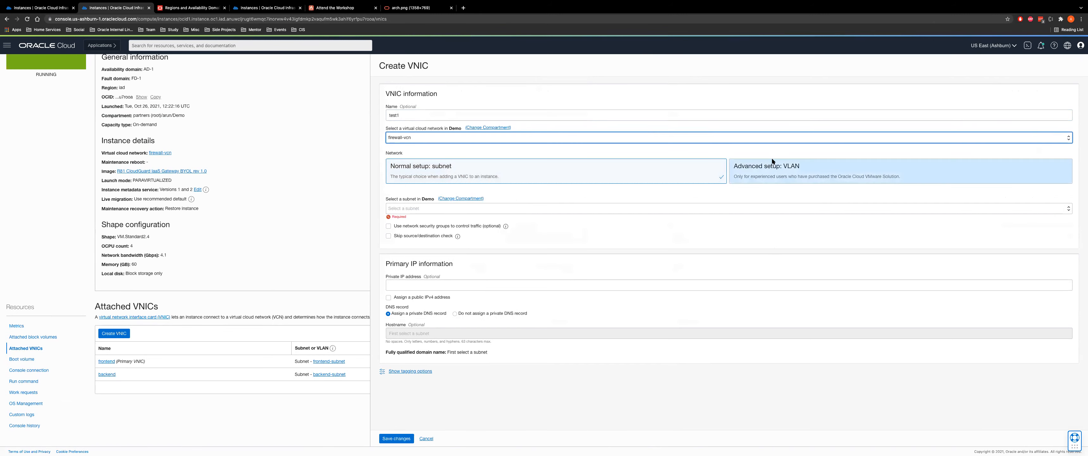
pyautogui.click(447, 210)
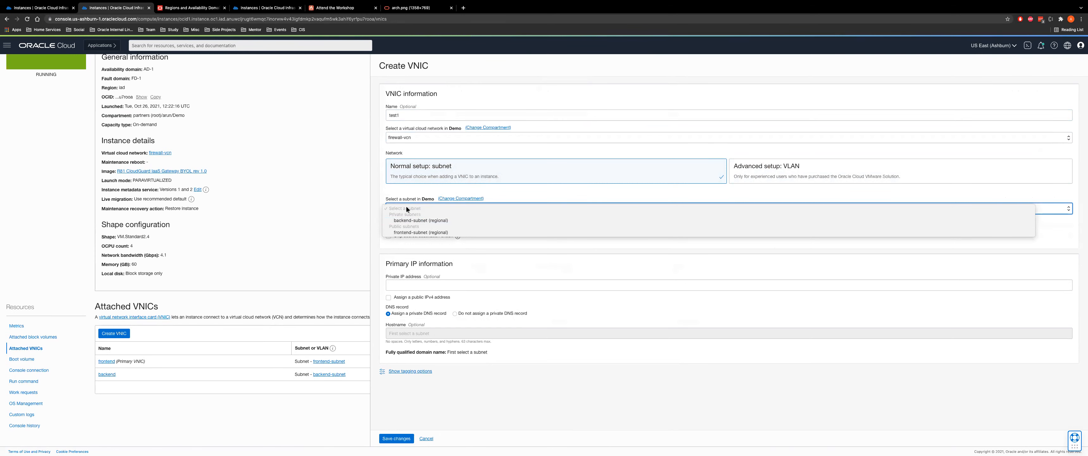
pyautogui.click(408, 220)
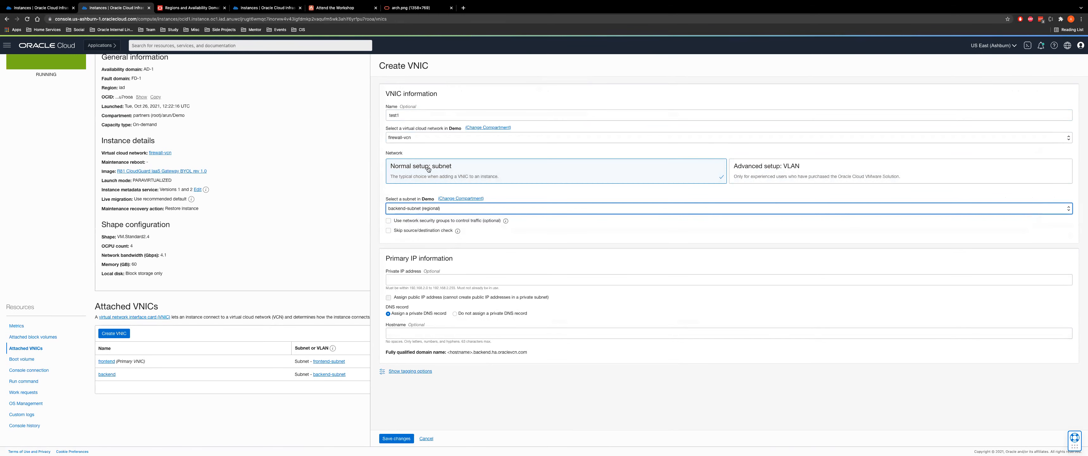
pyautogui.click(388, 231)
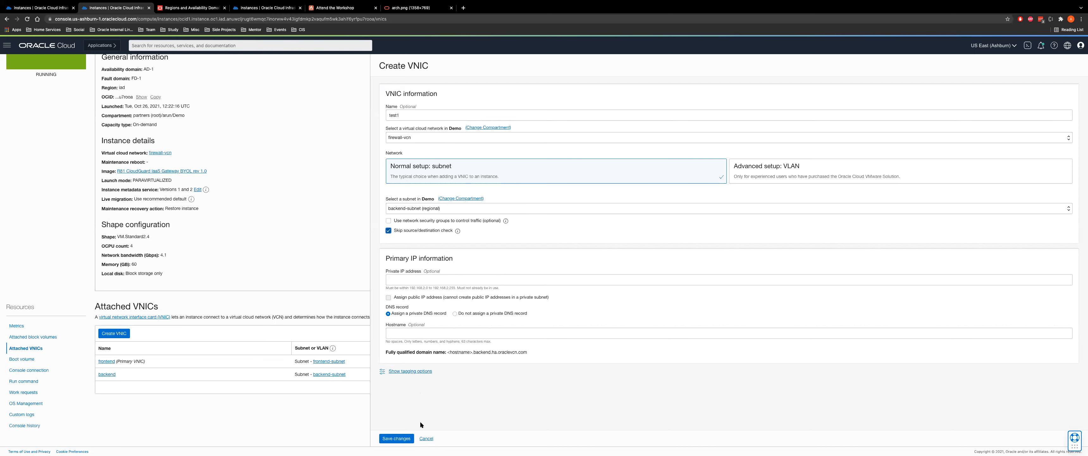
pyautogui.click(426, 438)
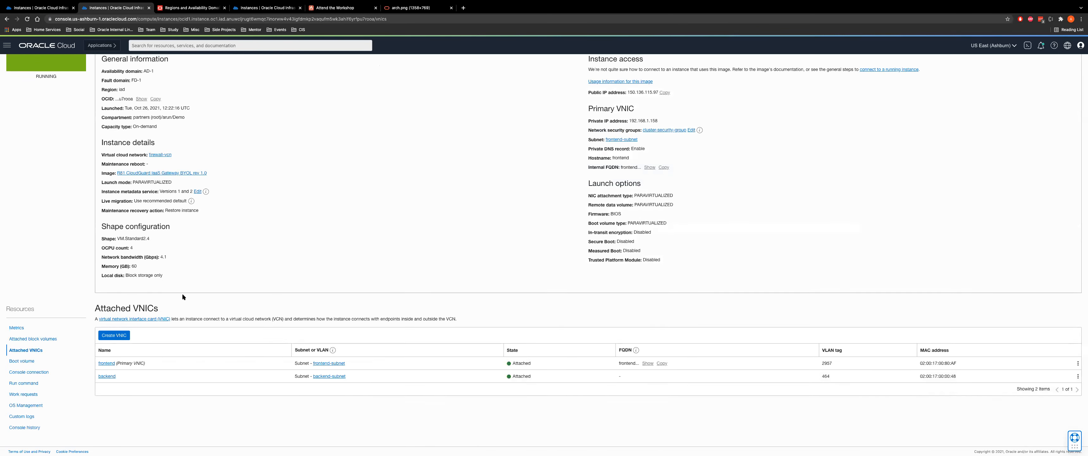
# Confirm the backend VNIC already skips source/destination checks, then return to the workshop instructions
pyautogui.scroll(-3, 269, 316)
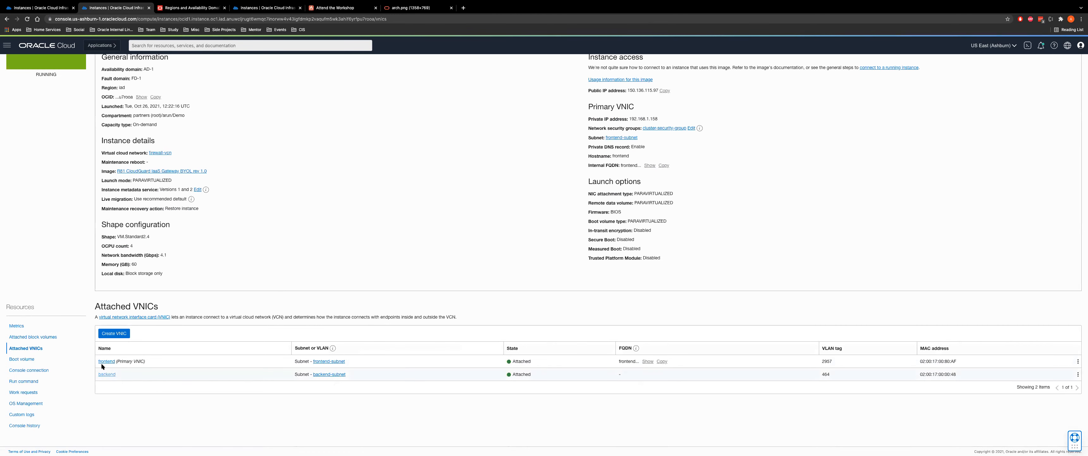
pyautogui.click(1078, 374)
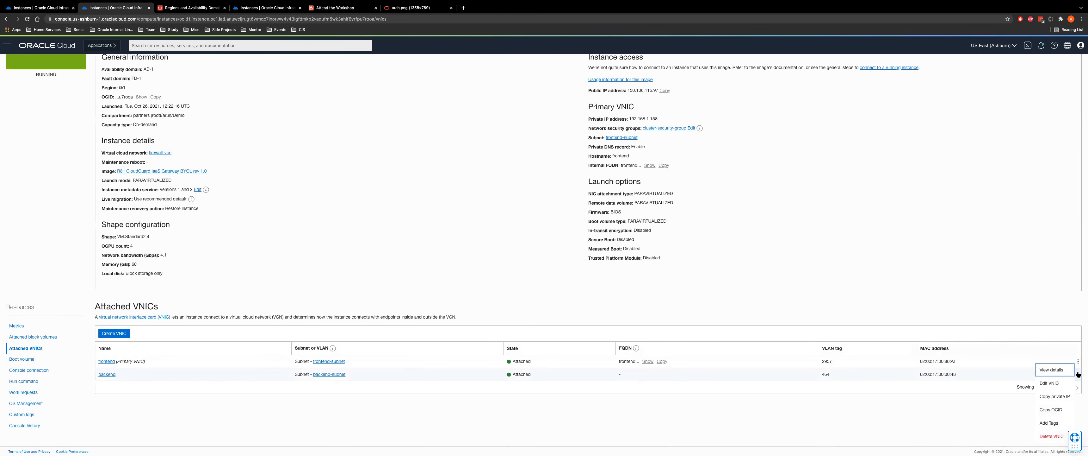
pyautogui.click(1039, 383)
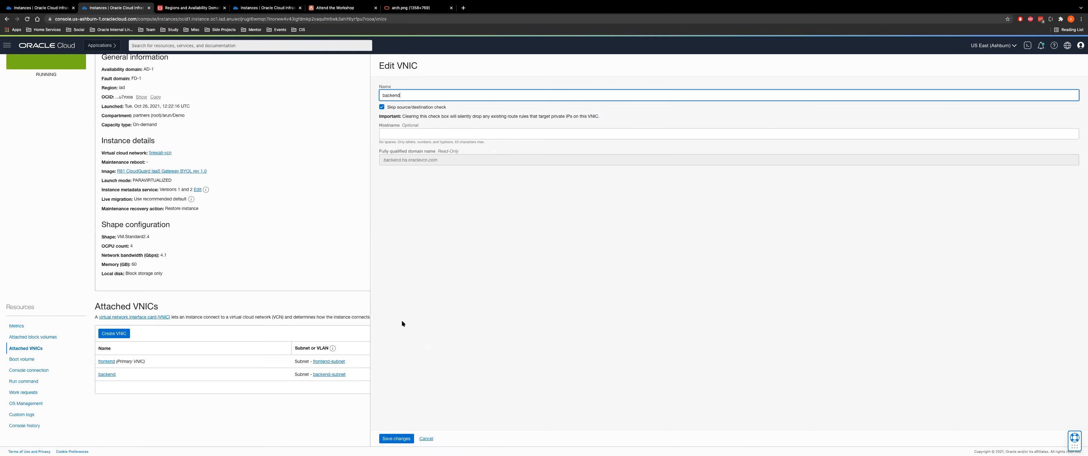
pyautogui.click(426, 439)
pyautogui.scroll(3, 535, 208)
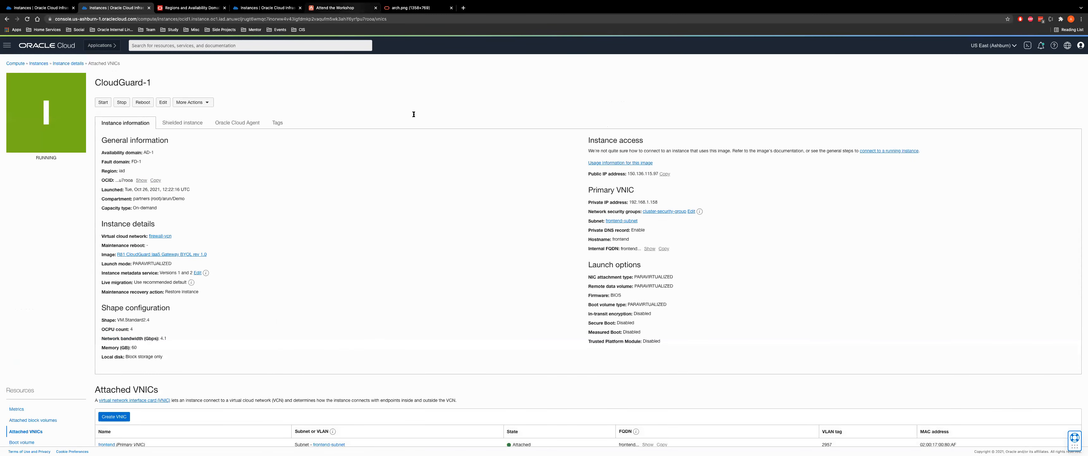
pyautogui.click(341, 8)
# Scroll past Task 2 in the workshop and expand Task 3 on assigning secondary IP addresses
pyautogui.scroll(-10, 493, 310)
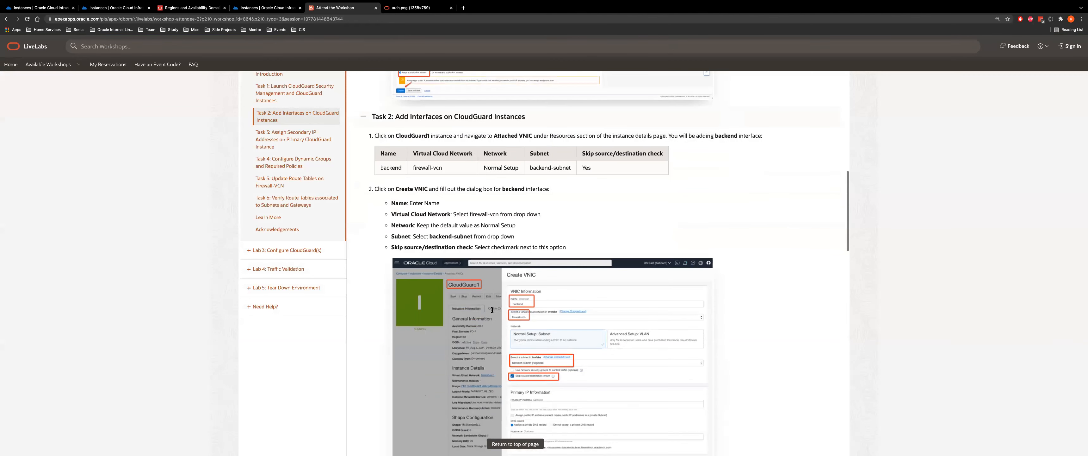
pyautogui.scroll(-2, 493, 309)
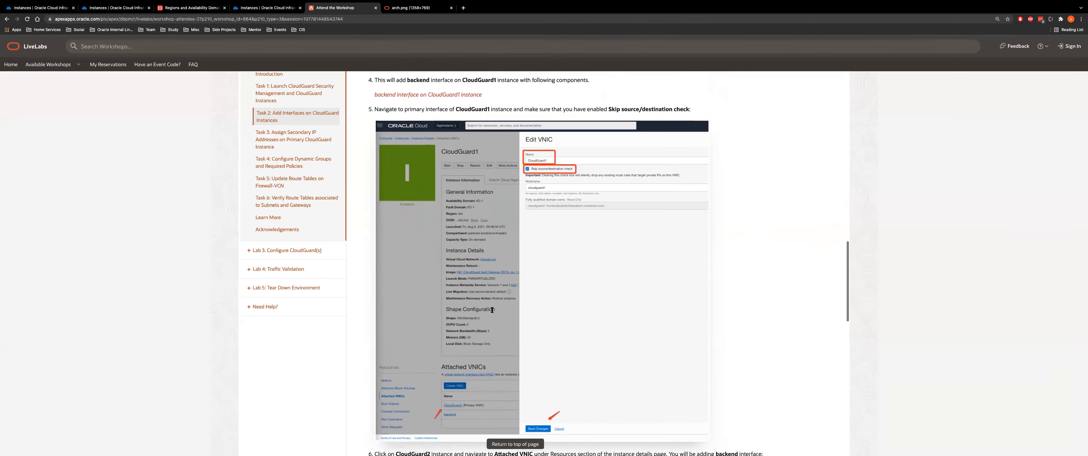
pyautogui.scroll(-10, 497, 310)
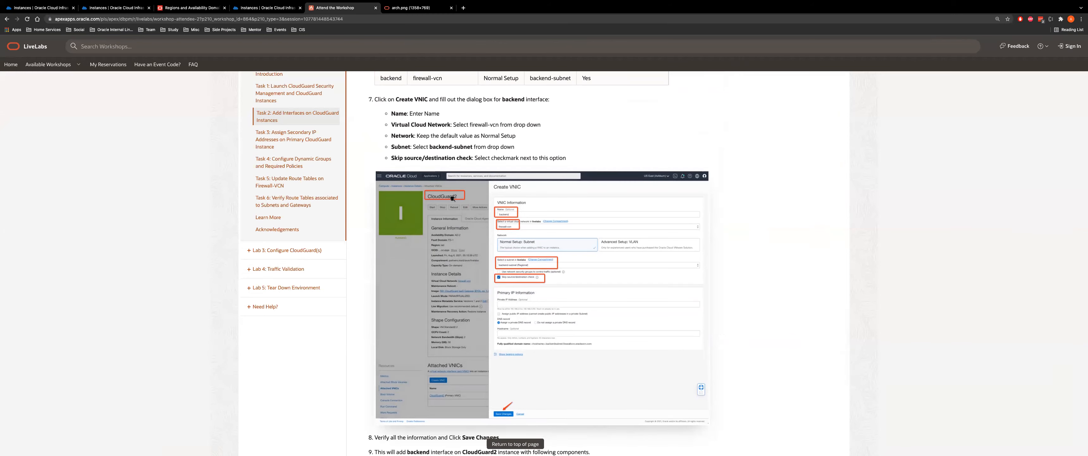
pyautogui.scroll(-7, 542, 262)
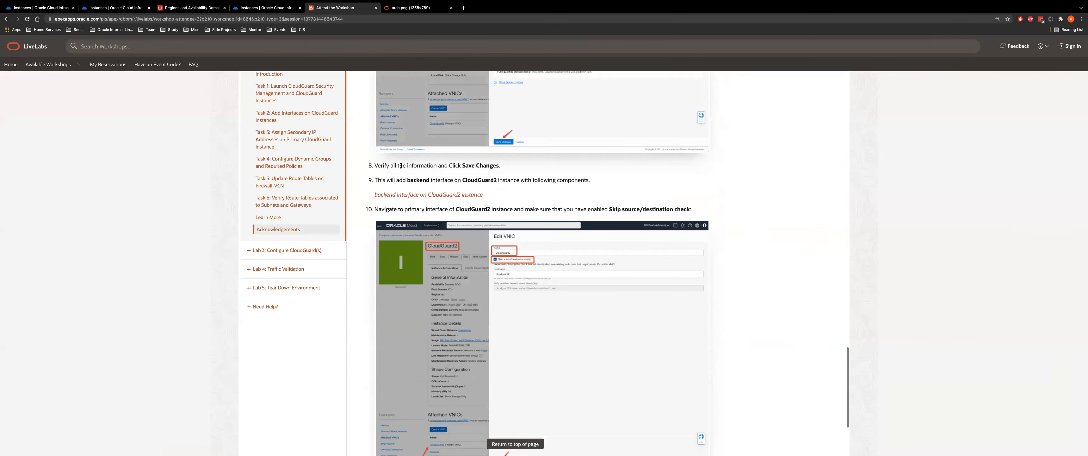
pyautogui.scroll(-5, 483, 286)
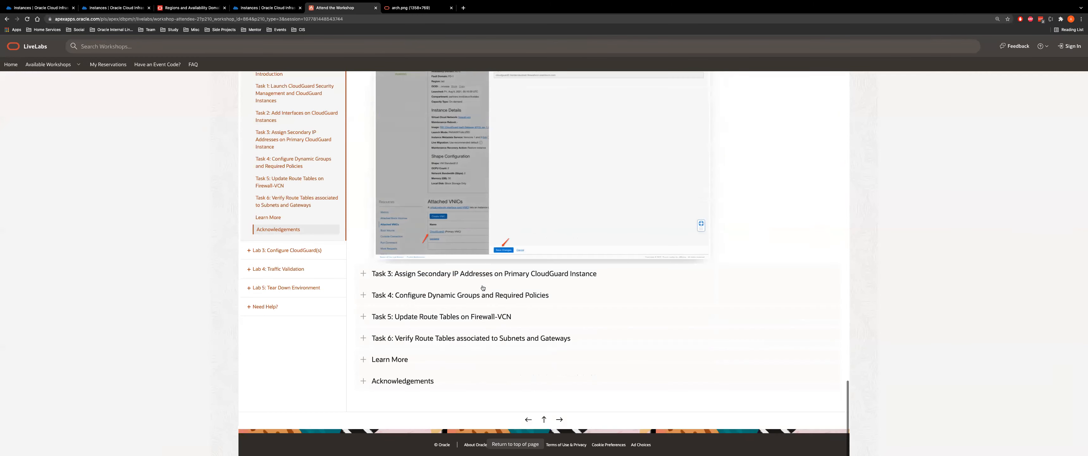
pyautogui.click(441, 274)
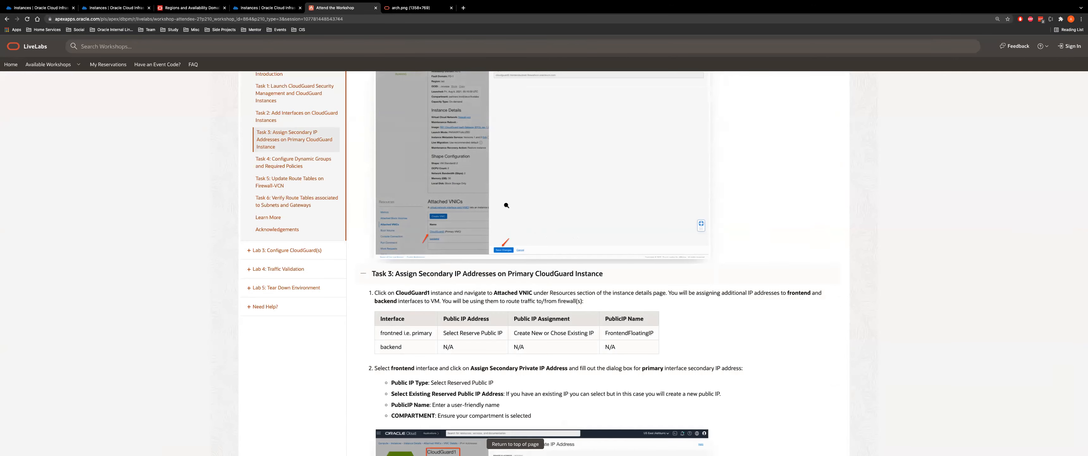
# Read Task 3, view the arch.png architecture diagram, and return to the CloudGuard-1 instance page
pyautogui.scroll(-3, 511, 260)
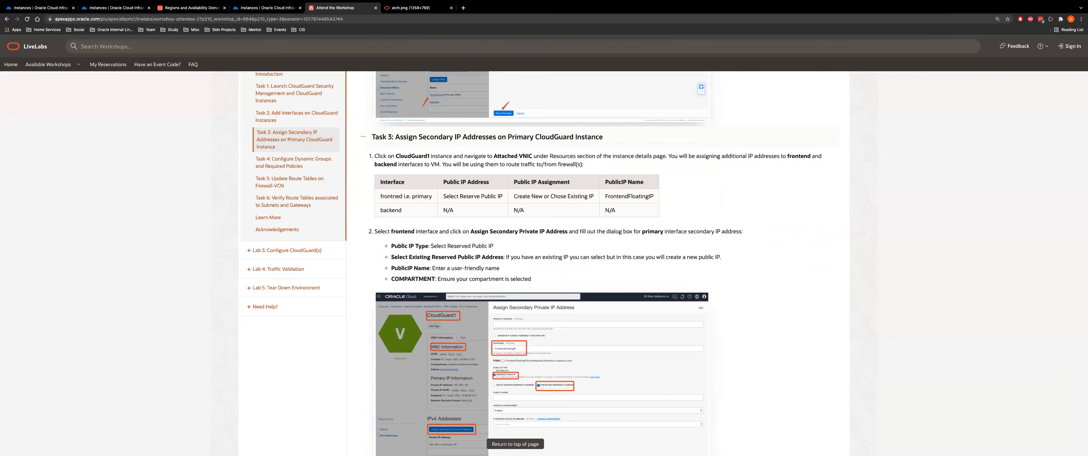
pyautogui.click(407, 13)
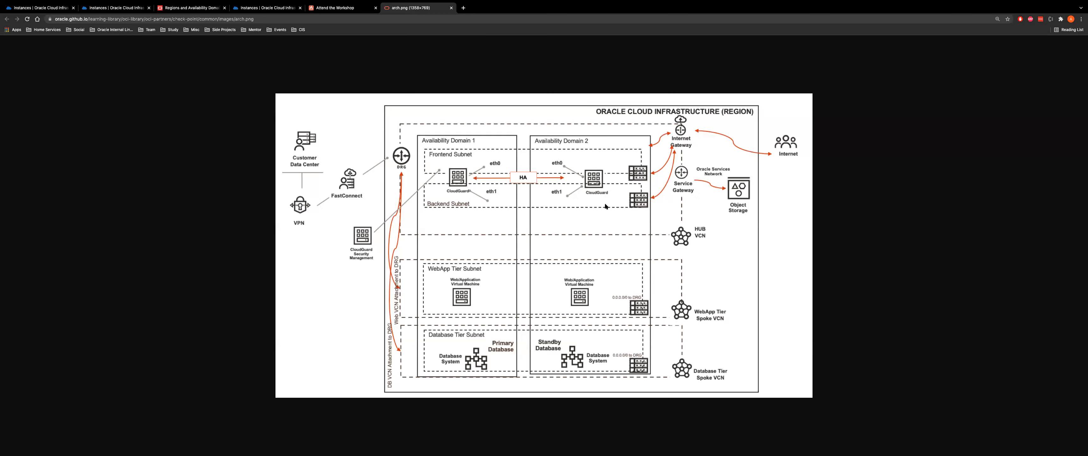
pyautogui.click(115, 8)
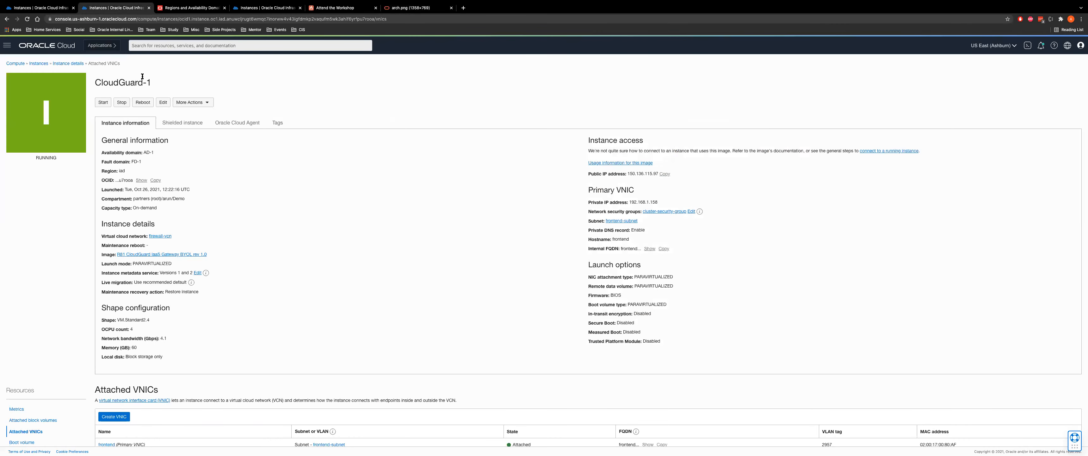
# Open CloudGuard-1's backend VNIC and list its IPv4 addresses
pyautogui.scroll(-3, 120, 250)
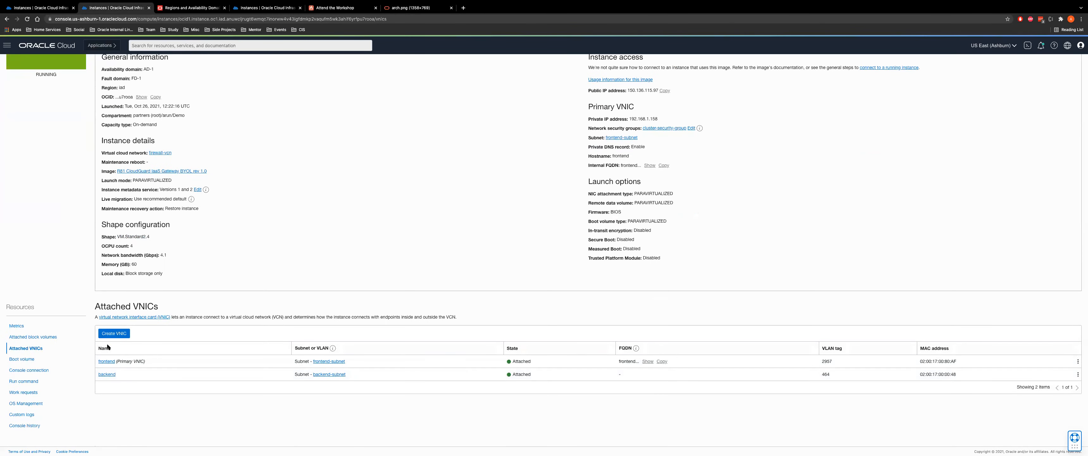
pyautogui.click(107, 374)
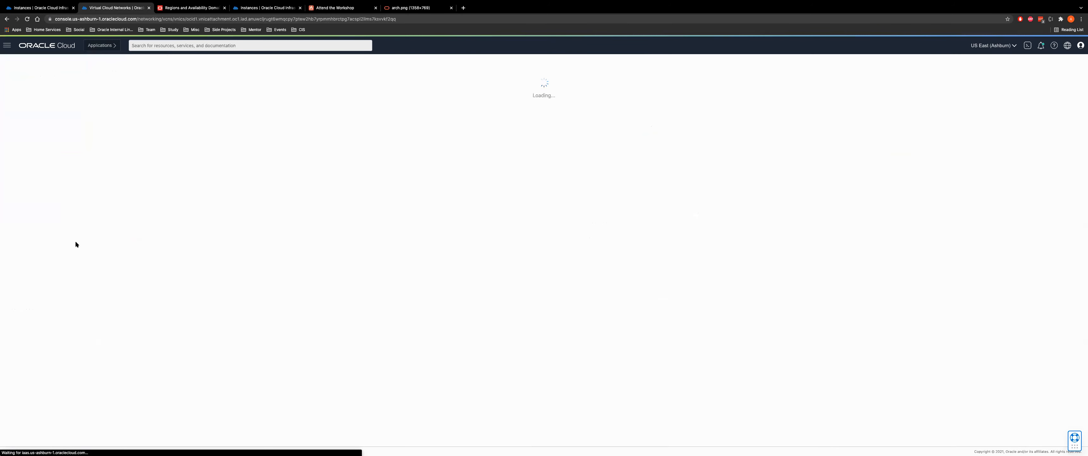
pyautogui.click(24, 296)
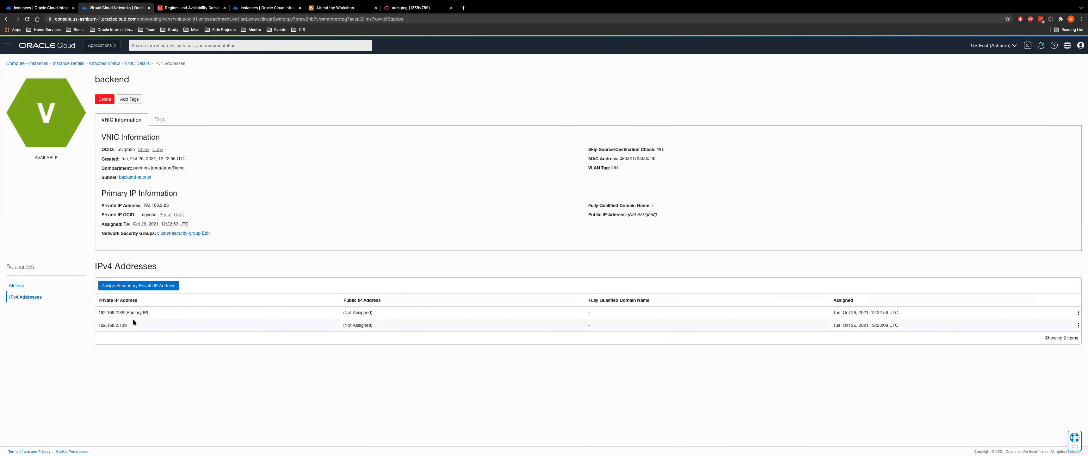
# Try the Reserved public IP options in the secondary private IP dialog, then cancel it
pyautogui.click(118, 285)
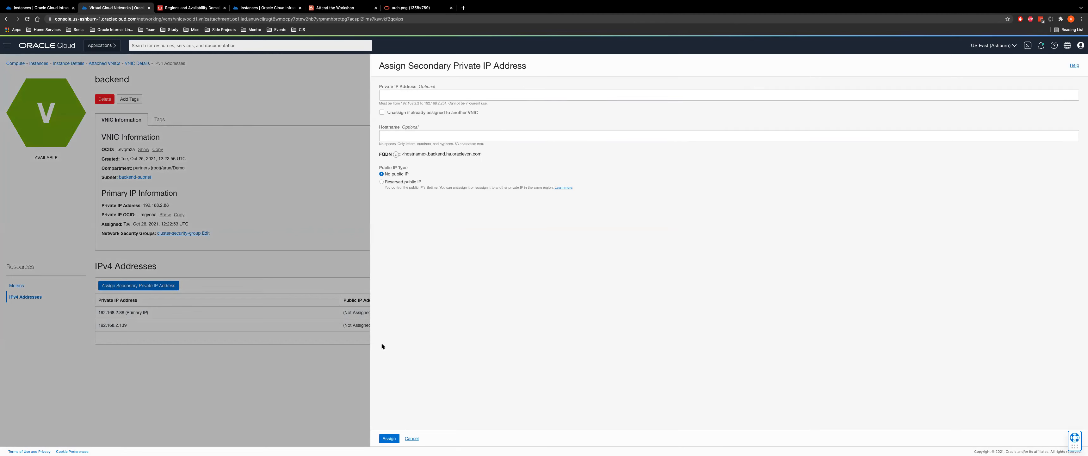
pyautogui.click(414, 440)
pyautogui.click(396, 183)
pyautogui.click(406, 220)
pyautogui.click(463, 279)
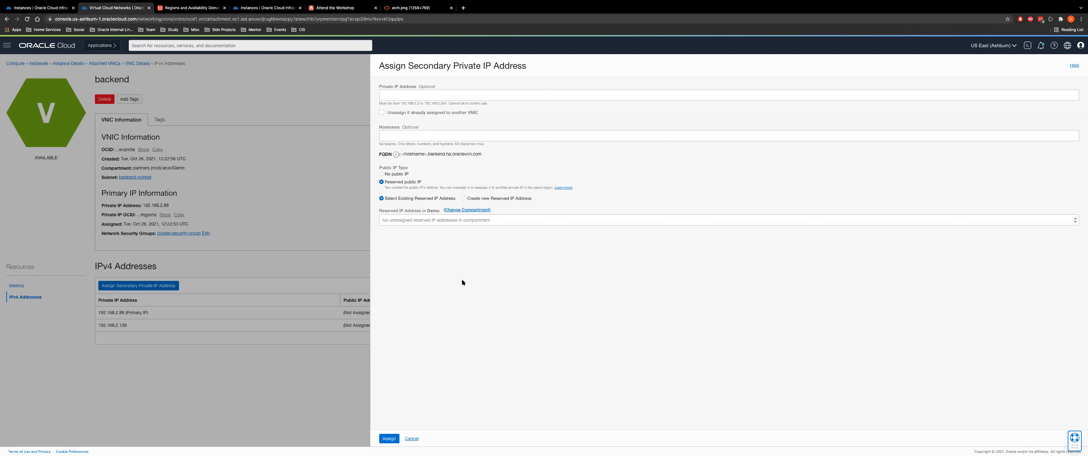
pyautogui.click(498, 199)
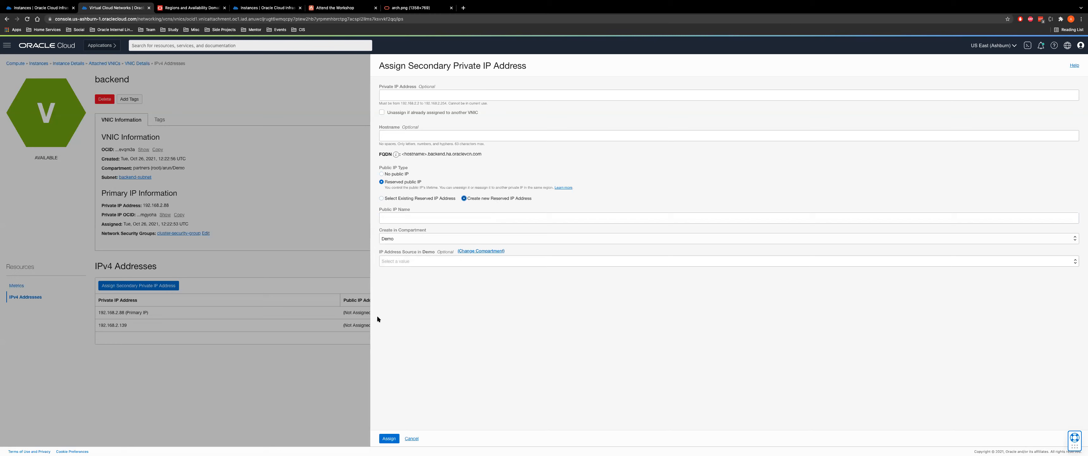
pyautogui.click(412, 440)
# Confirm the existing secondary address 192.168.2.139 and go back to CloudGuard-1's attached VNICs
pyautogui.moveTo(98, 326); pyautogui.dragTo(150, 321)
pyautogui.click(135, 64)
pyautogui.click(105, 63)
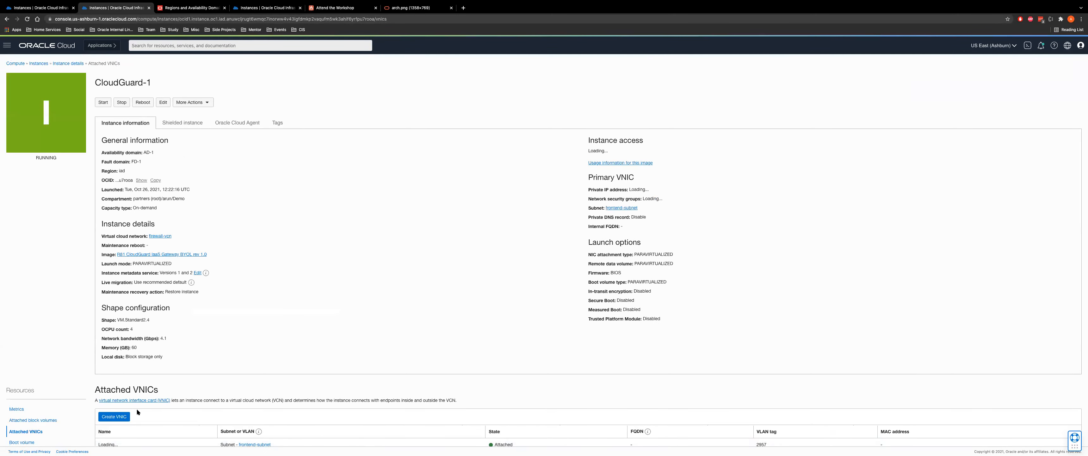
pyautogui.scroll(-2, 136, 408)
# List the frontend VNIC's IPv4 addresses and confirm 192.168.1.53 holds reserved public IP 193.122.130.95
pyautogui.click(106, 365)
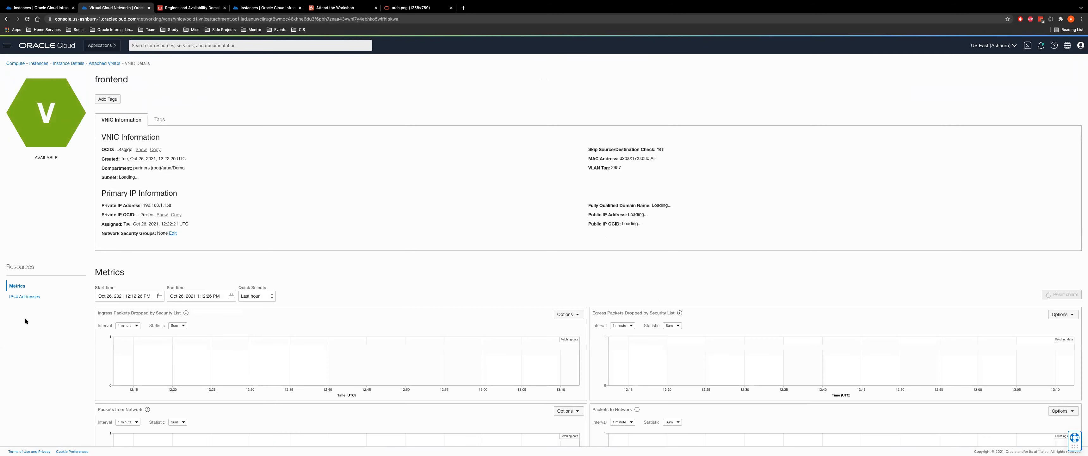
pyautogui.click(13, 298)
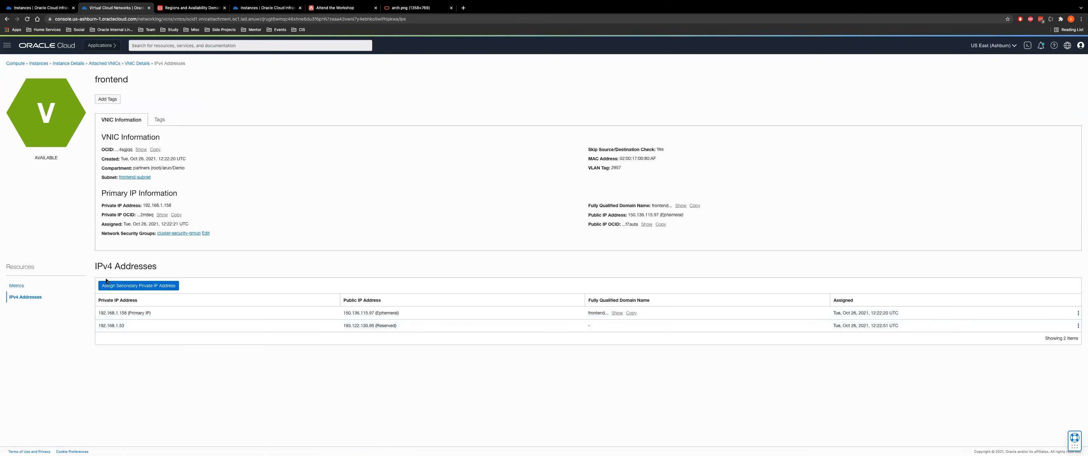
pyautogui.click(127, 287)
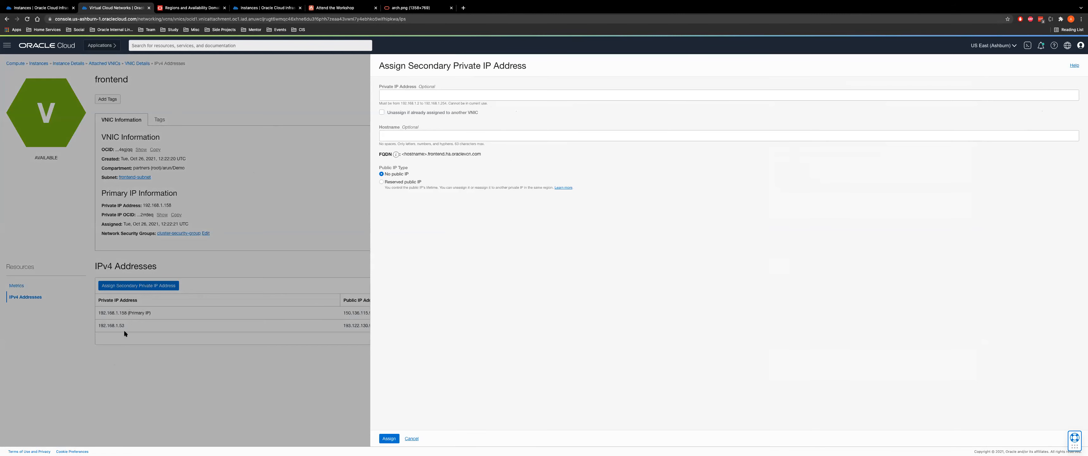
pyautogui.click(412, 437)
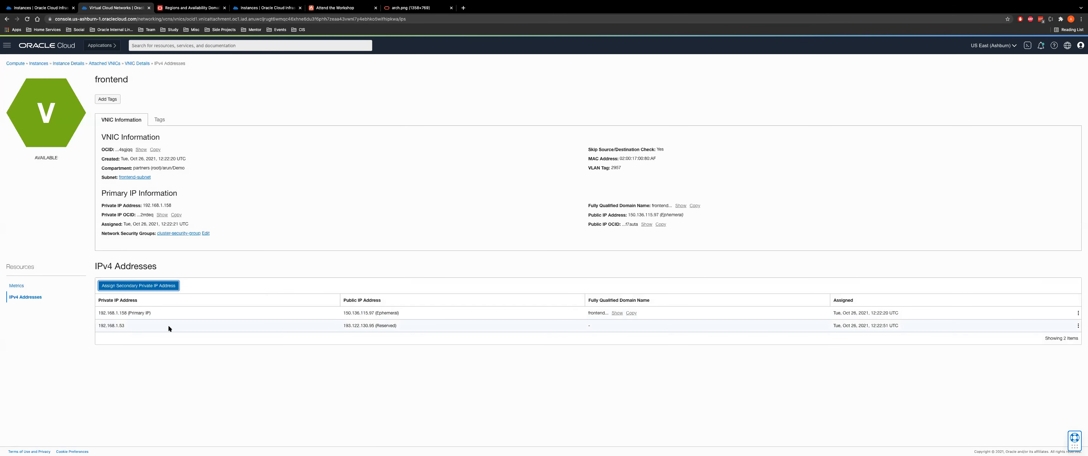
pyautogui.moveTo(343, 326); pyautogui.dragTo(406, 327)
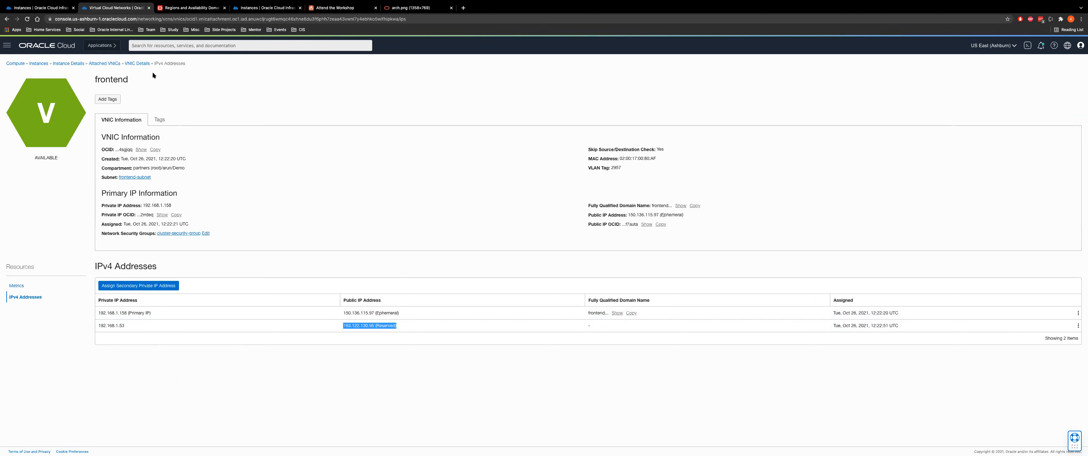
# Return to the frontend VNIC's details page, then bring up the workshop's Task 3 instructions
pyautogui.click(135, 63)
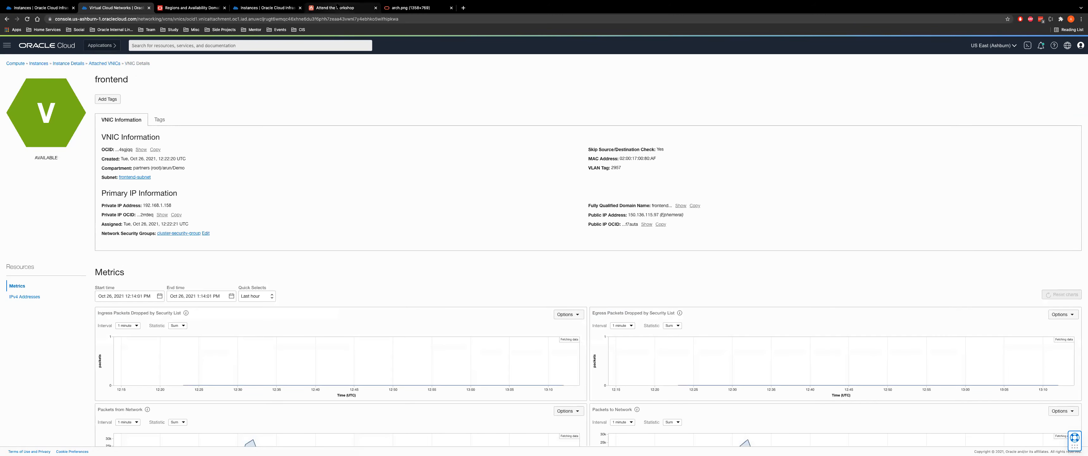
pyautogui.click(335, 7)
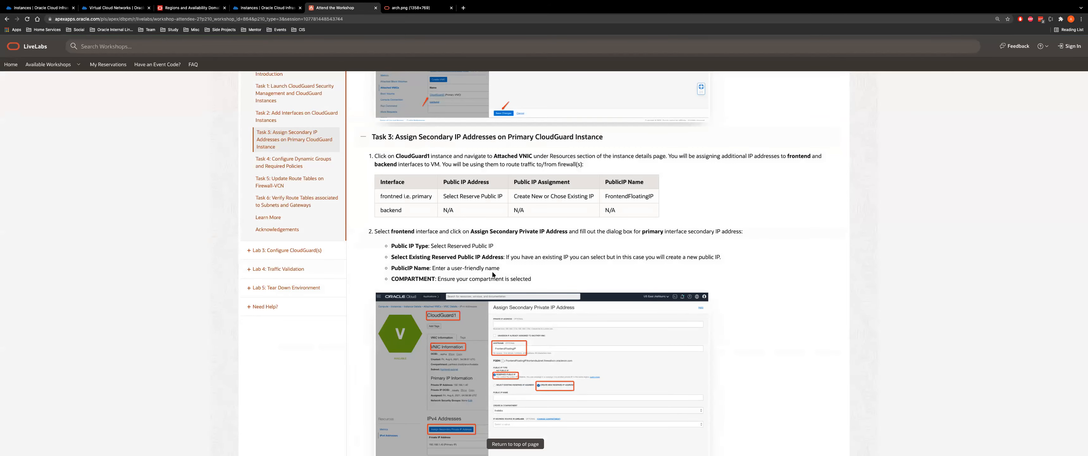
# Read Task 3 steps 3–7 for the backend secondary IP, then return to the console's VNIC details
pyautogui.scroll(-5, 493, 274)
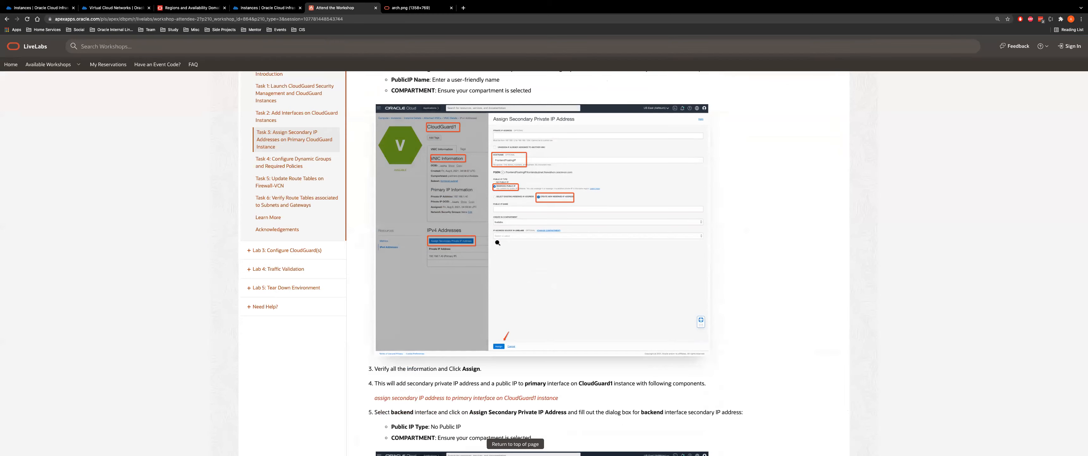
pyautogui.scroll(-9, 569, 236)
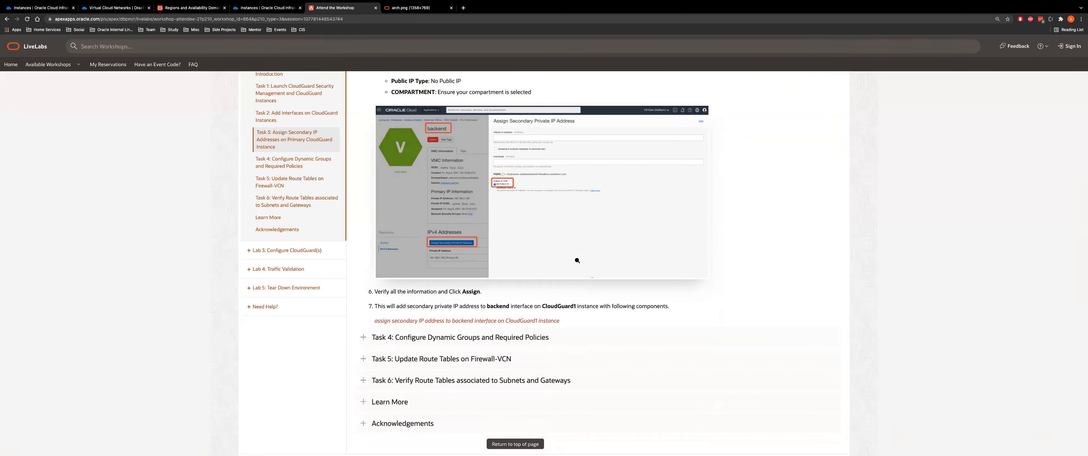
pyautogui.click(114, 8)
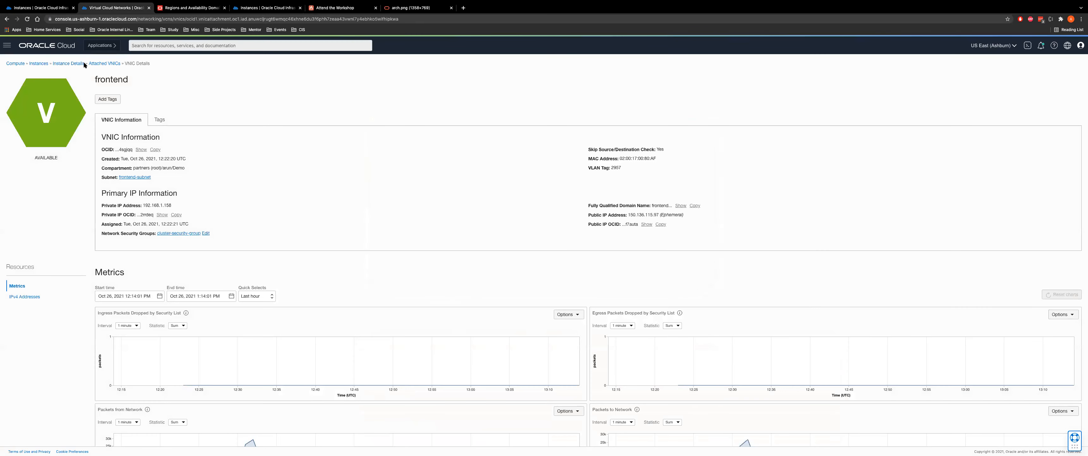
# Open the Instances list in a new tab and show CloudGuard-2's attached VNICs
pyautogui.rightClick(38, 65)
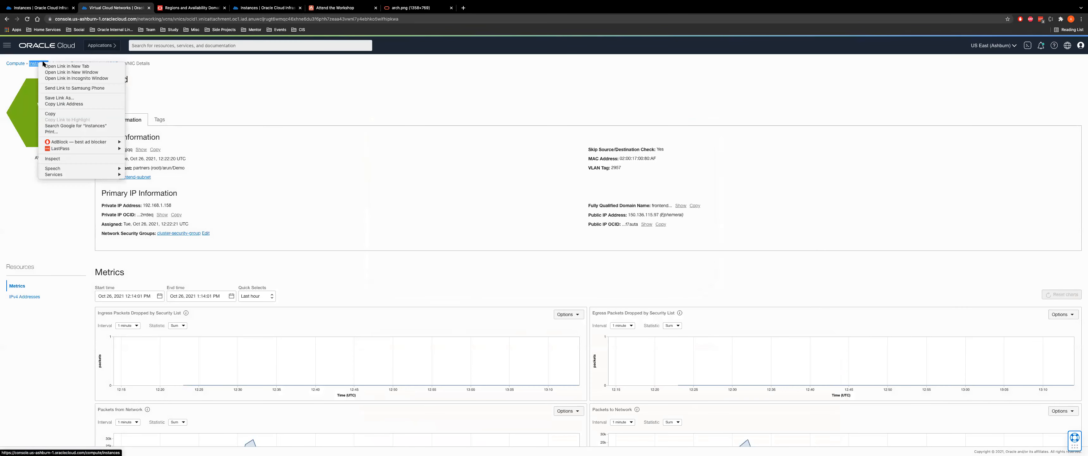
pyautogui.click(55, 70)
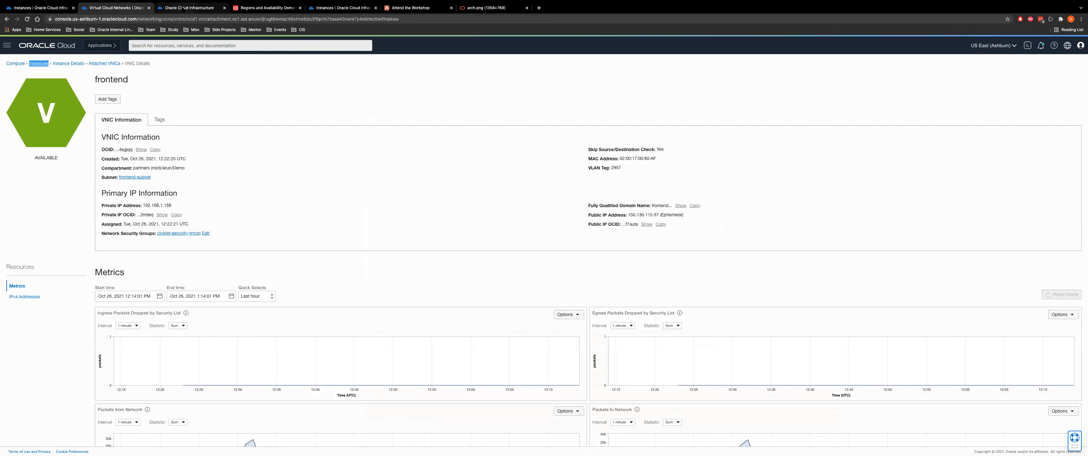
pyautogui.click(189, 6)
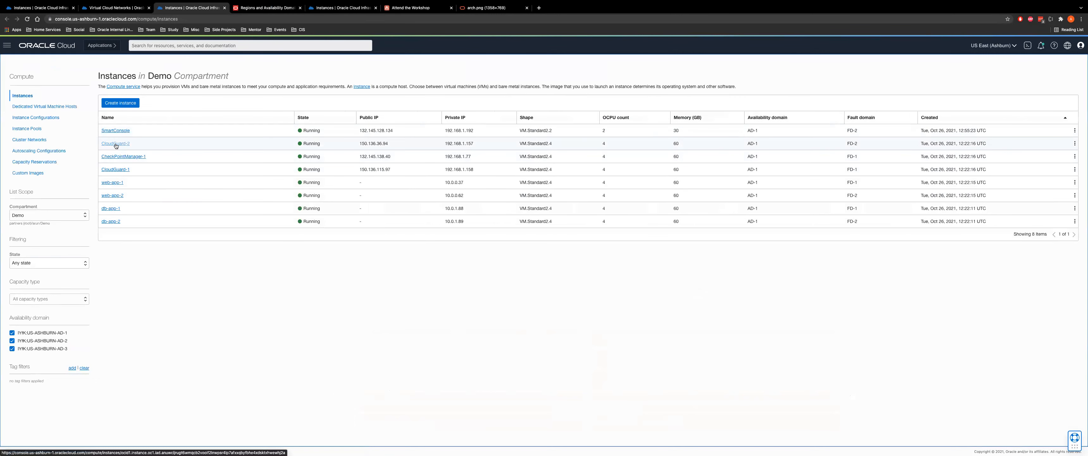
pyautogui.click(112, 143)
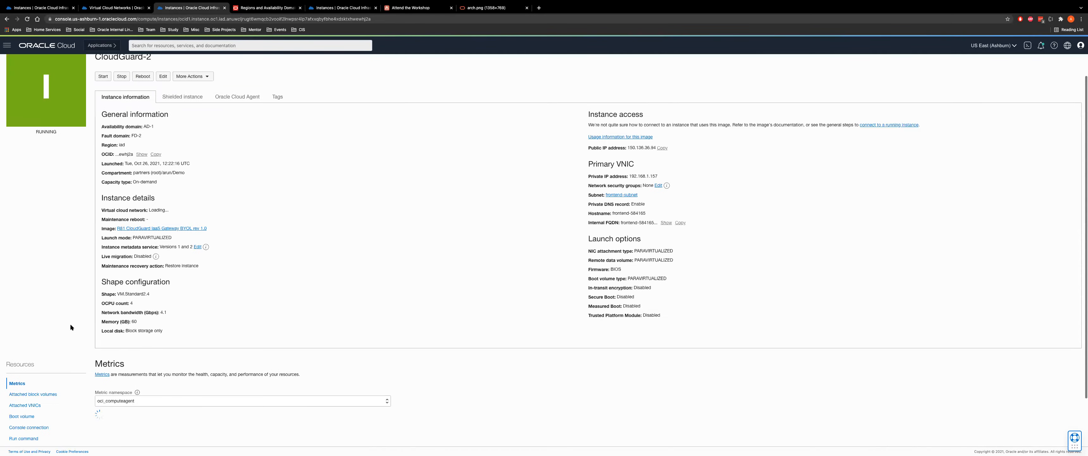
pyautogui.scroll(-3, 70, 323)
pyautogui.click(22, 336)
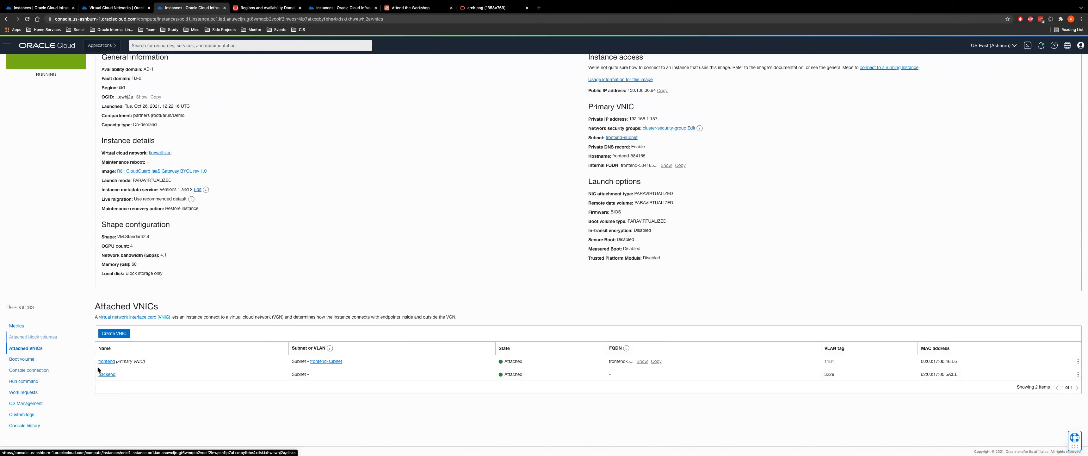
# Open CloudGuard-2's frontend and backend VNICs in new tabs and list each one's IPv4 addresses
pyautogui.rightClick(103, 361)
pyautogui.click(127, 341)
pyautogui.rightClick(109, 374)
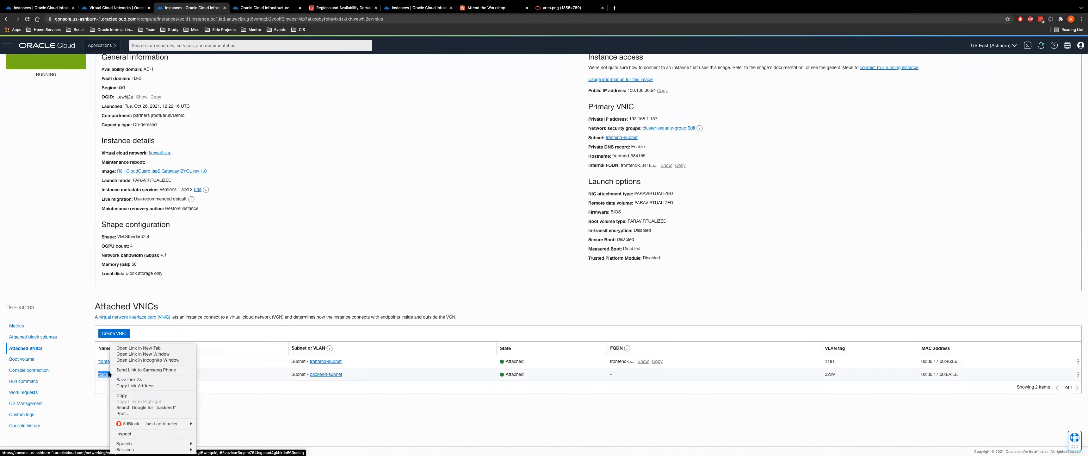
pyautogui.click(126, 347)
pyautogui.click(257, 9)
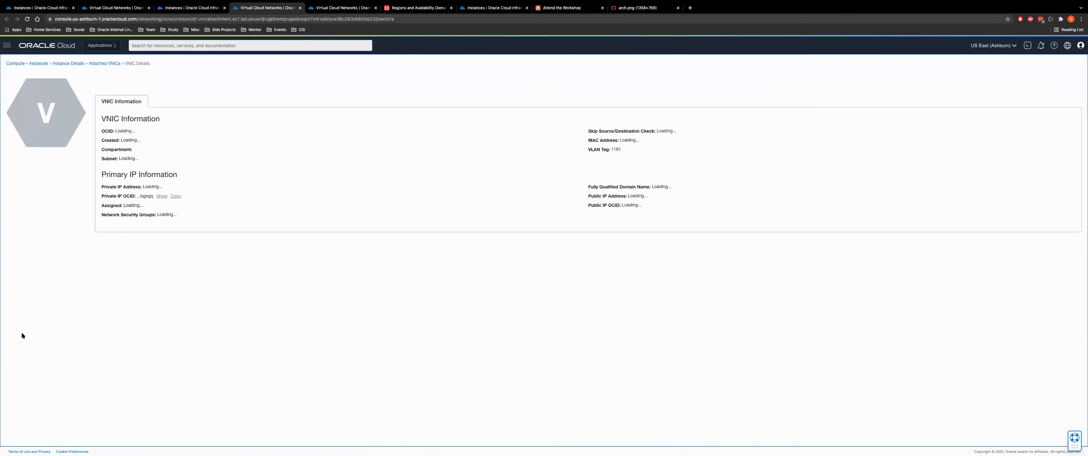
pyautogui.click(20, 296)
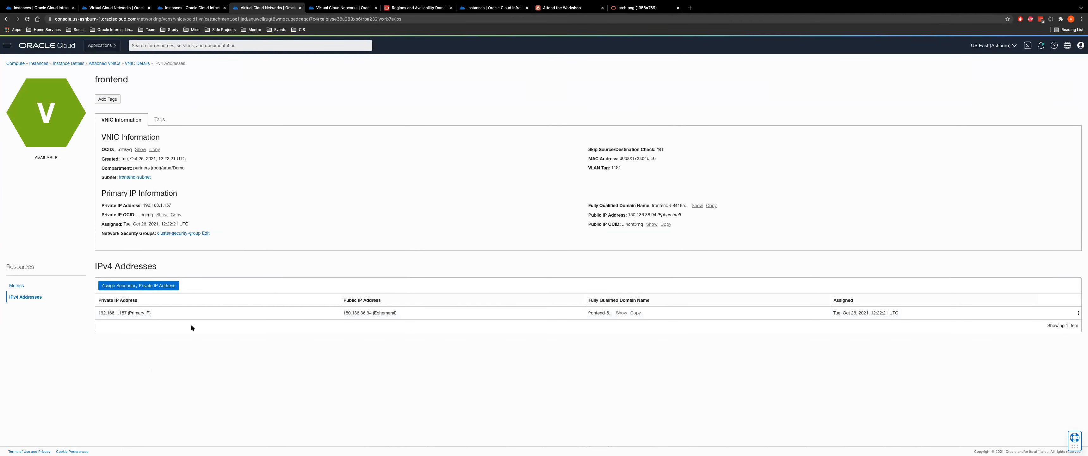
pyautogui.click(338, 7)
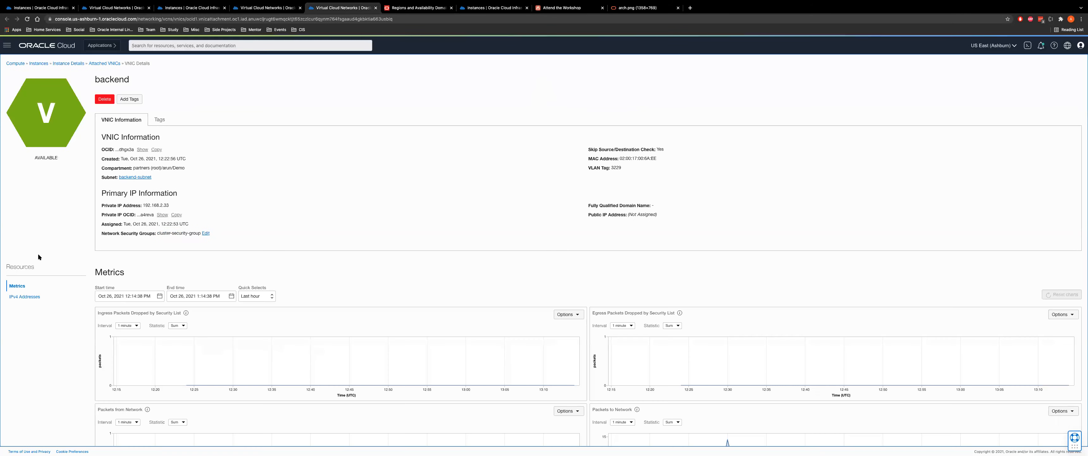
pyautogui.click(33, 296)
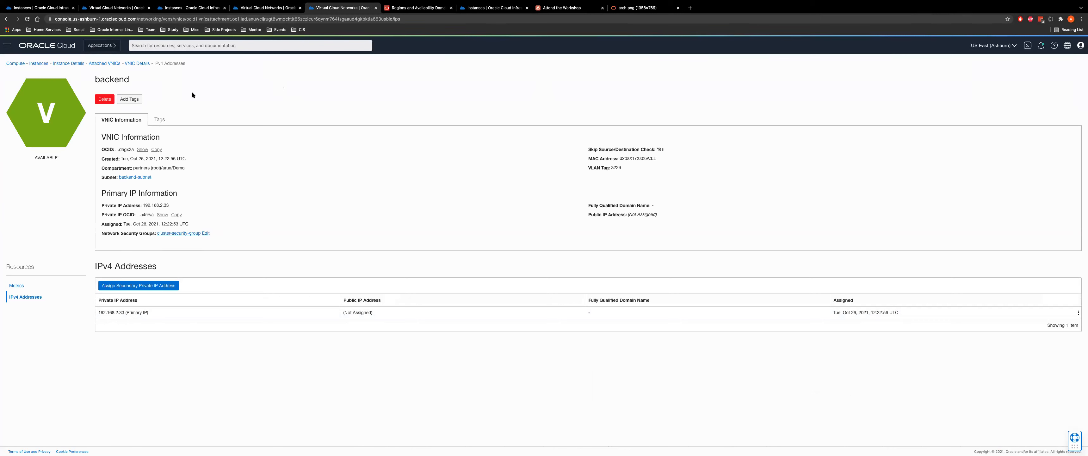
# Go back to CloudGuard-2's instance details, then return to the workshop instructions
pyautogui.click(194, 8)
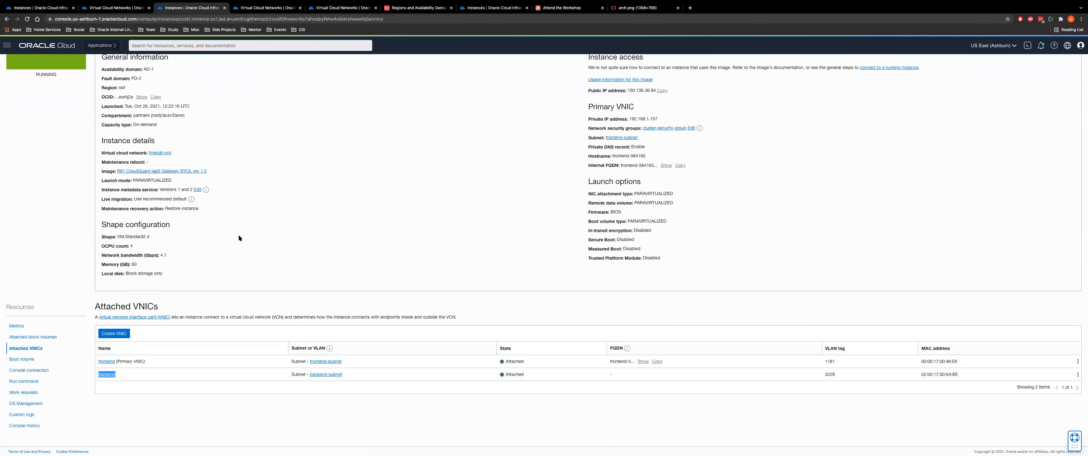
pyautogui.scroll(1, 258, 102)
pyautogui.scroll(2, 279, 139)
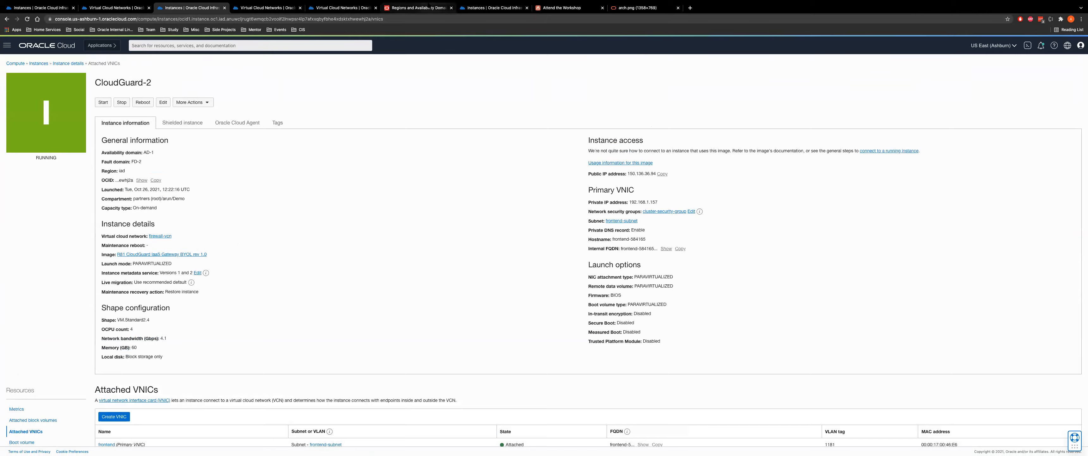
pyautogui.click(416, 8)
# Expand Task 4: Configure Dynamic Groups and Required Policies and read its matching rules for both CloudGuard OCIDs
pyautogui.click(562, 8)
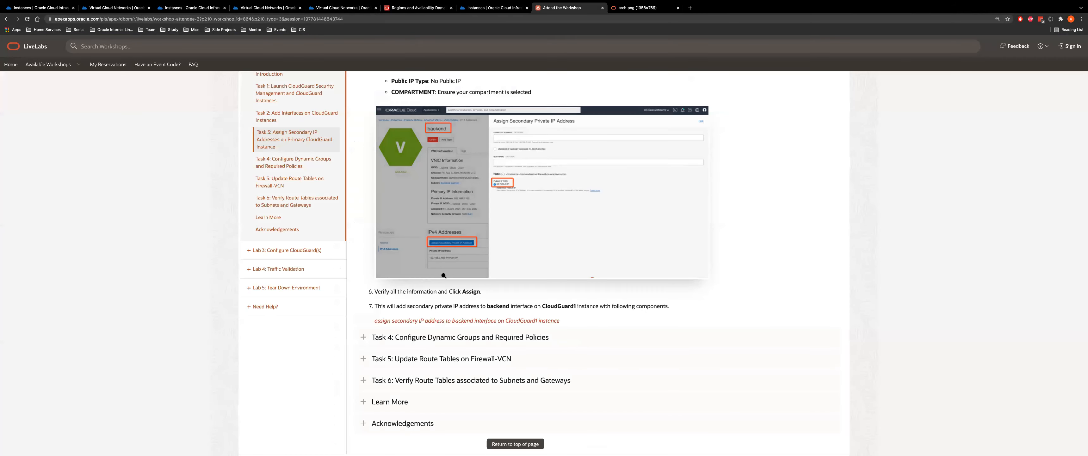
pyautogui.scroll(-1, 444, 276)
pyautogui.click(457, 333)
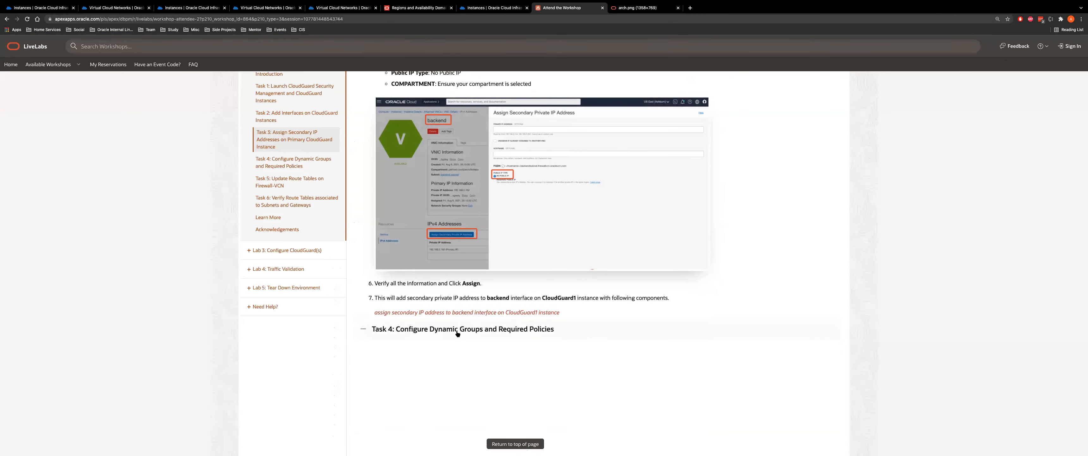
pyautogui.scroll(-5, 549, 156)
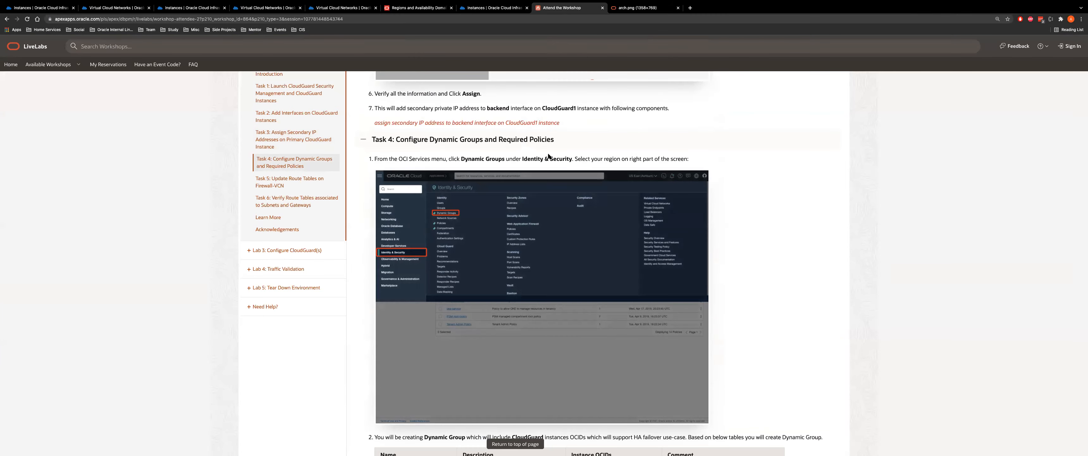
pyautogui.scroll(-7, 557, 210)
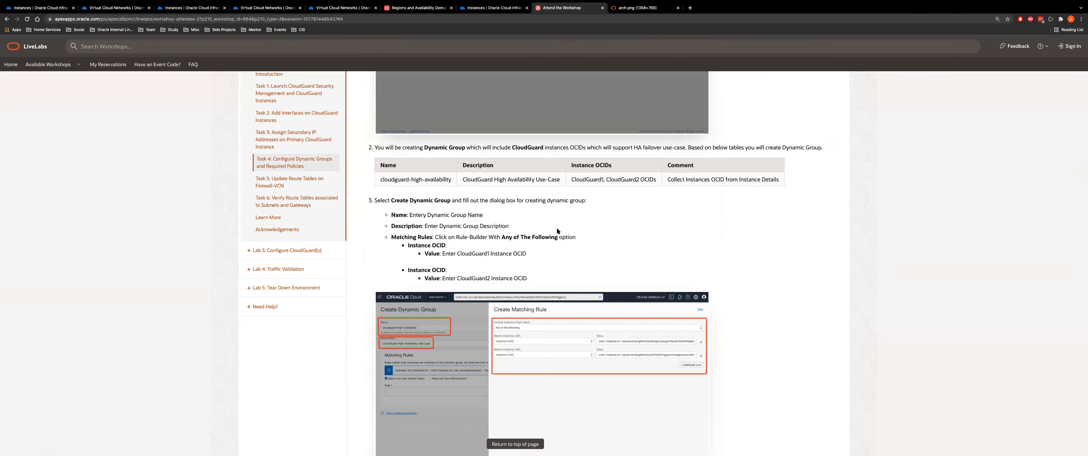
pyautogui.scroll(-4, 506, 272)
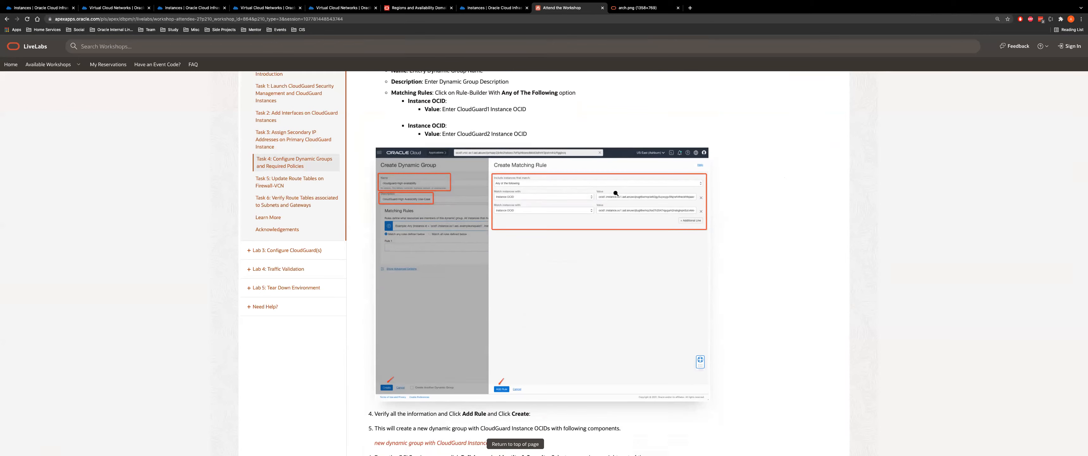
pyautogui.click(115, 7)
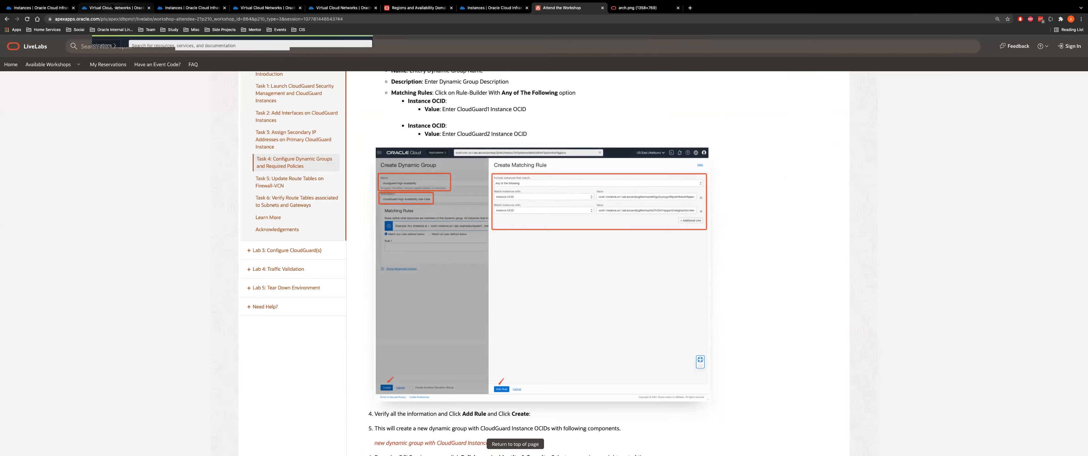
# Find Dynamic Groups through the navigation menu search 'dyn' and open cloudguard-ha-dynamic-group-demo
pyautogui.click(8, 46)
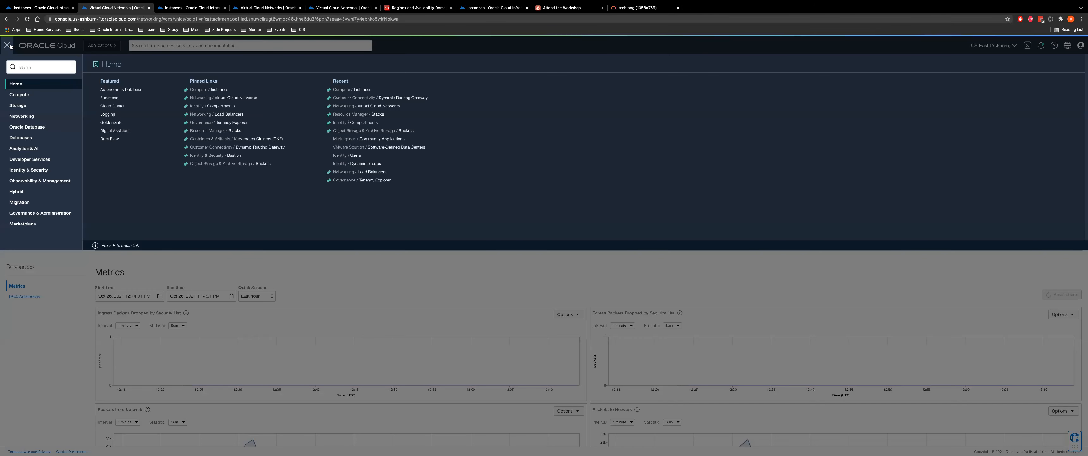
pyautogui.write('dyn')
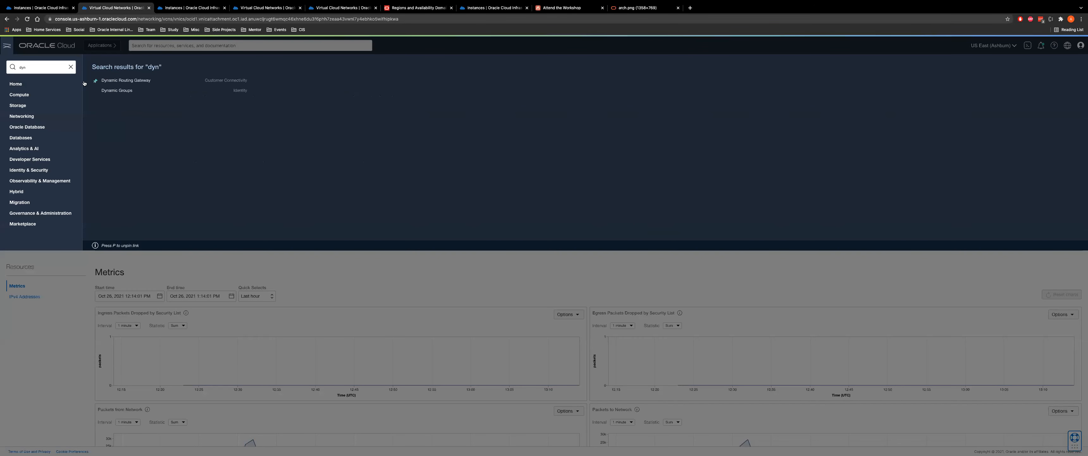
pyautogui.click(111, 91)
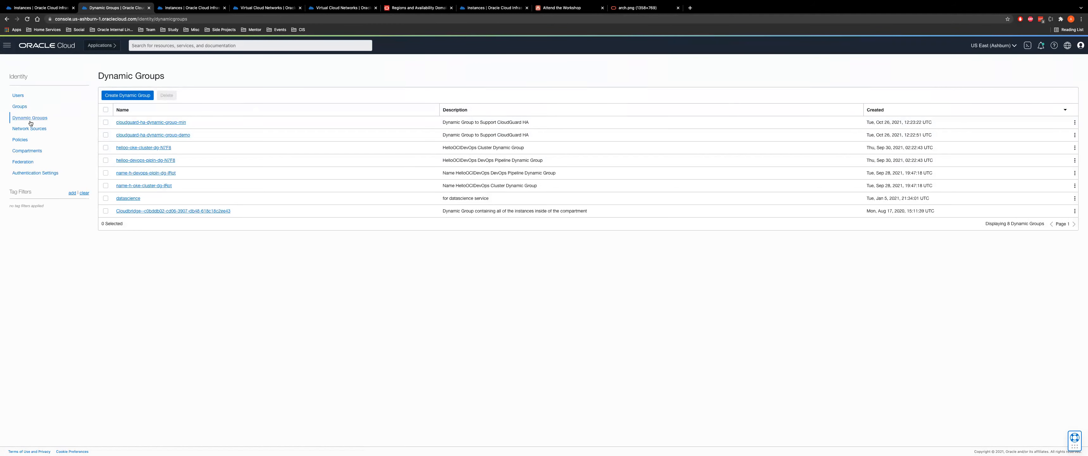
pyautogui.click(157, 135)
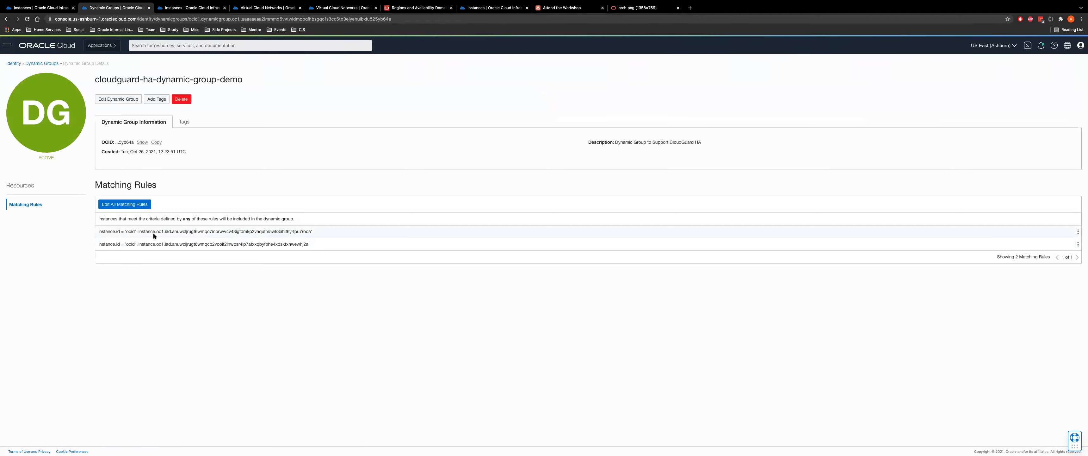
# Compare the first matching rule's instance OCID against CloudGuard-2's OCID, then go back to the dynamic groups list
pyautogui.moveTo(126, 231); pyautogui.dragTo(318, 240)
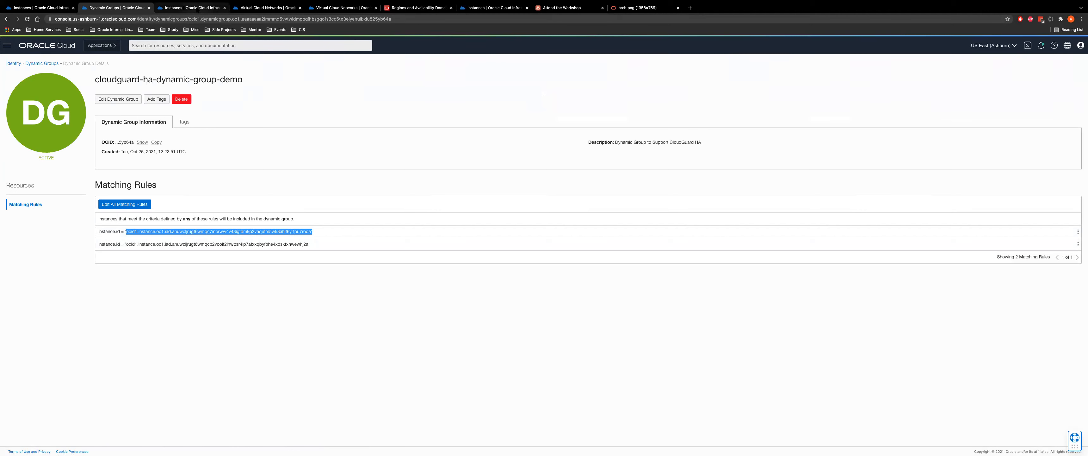
pyautogui.click(197, 8)
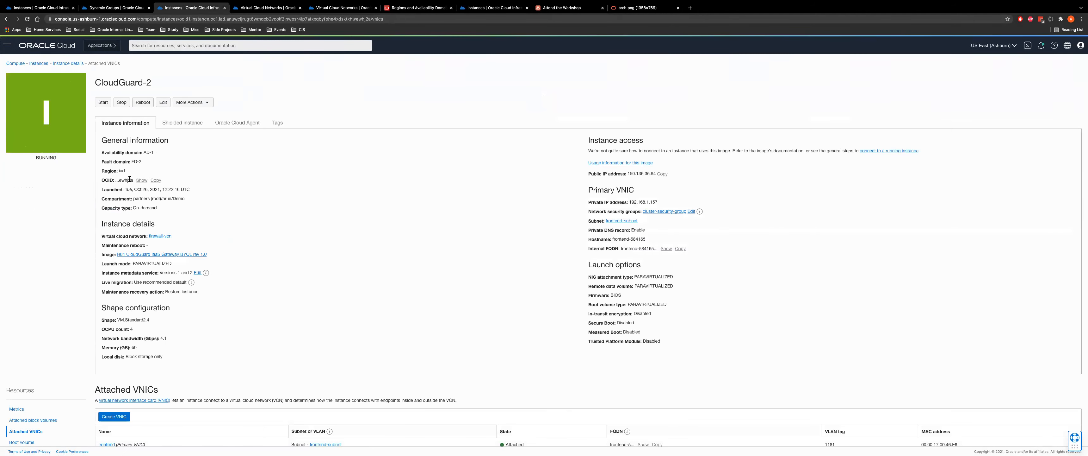
pyautogui.moveTo(127, 179); pyautogui.dragTo(134, 178)
pyautogui.click(105, 8)
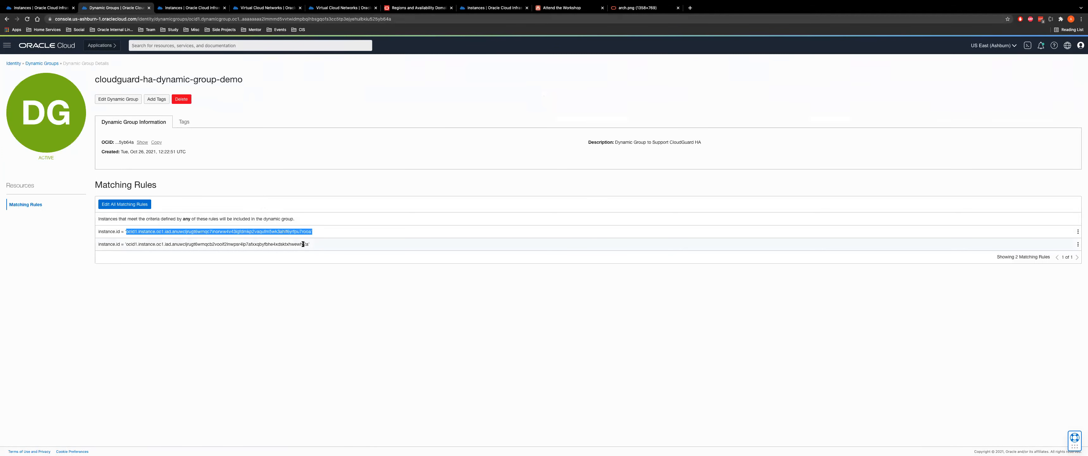
pyautogui.click(312, 244)
pyautogui.moveTo(306, 231); pyautogui.dragTo(311, 232)
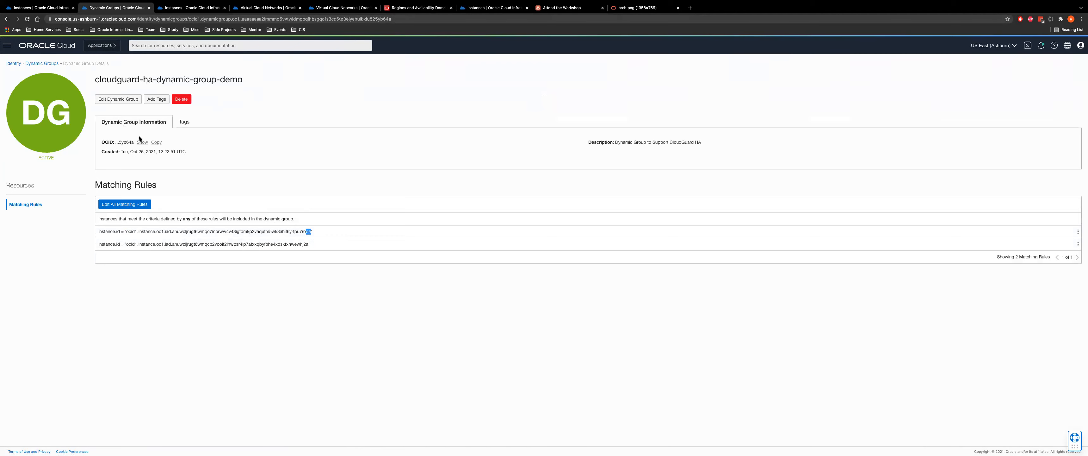
pyautogui.click(44, 63)
# Preview a new dynamic group's Rule Builder, matching by Instance OCID with a second rule line
pyautogui.click(118, 97)
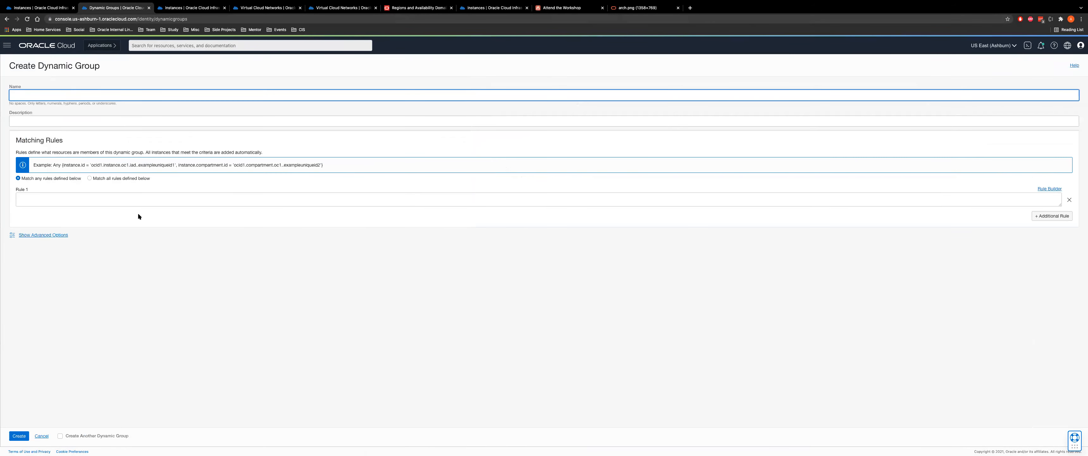
pyautogui.click(1049, 189)
pyautogui.click(431, 115)
pyautogui.click(416, 141)
pyautogui.click(806, 118)
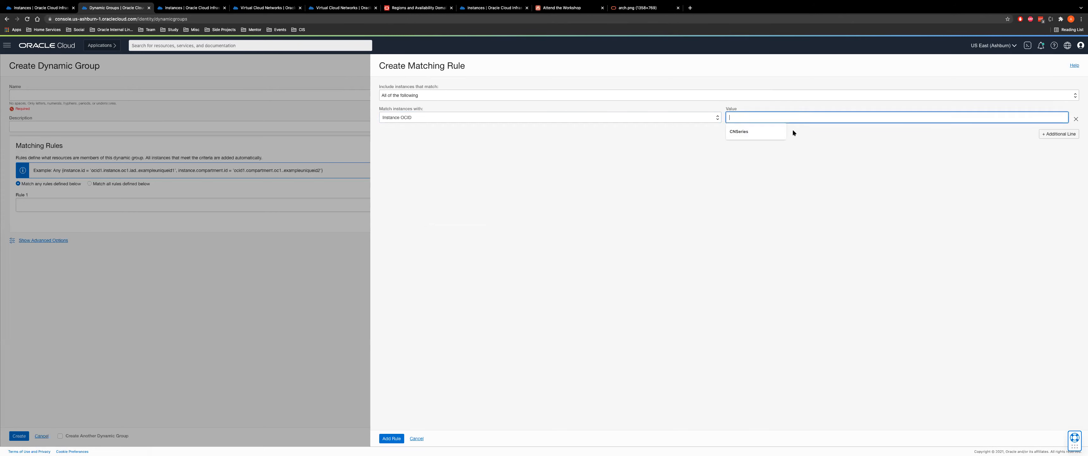
pyautogui.click(1061, 134)
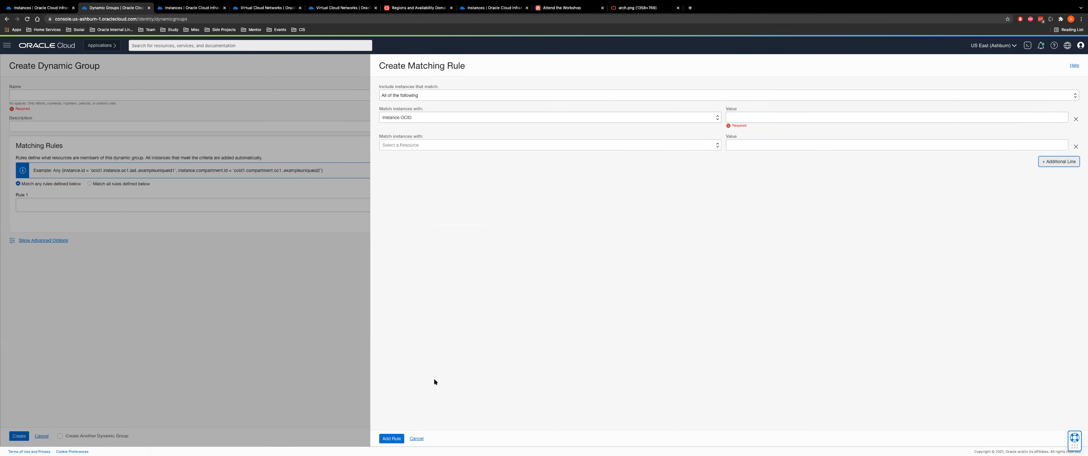
# Cancel the rule builder and the new dynamic group form, then go to Policies
pyautogui.click(417, 439)
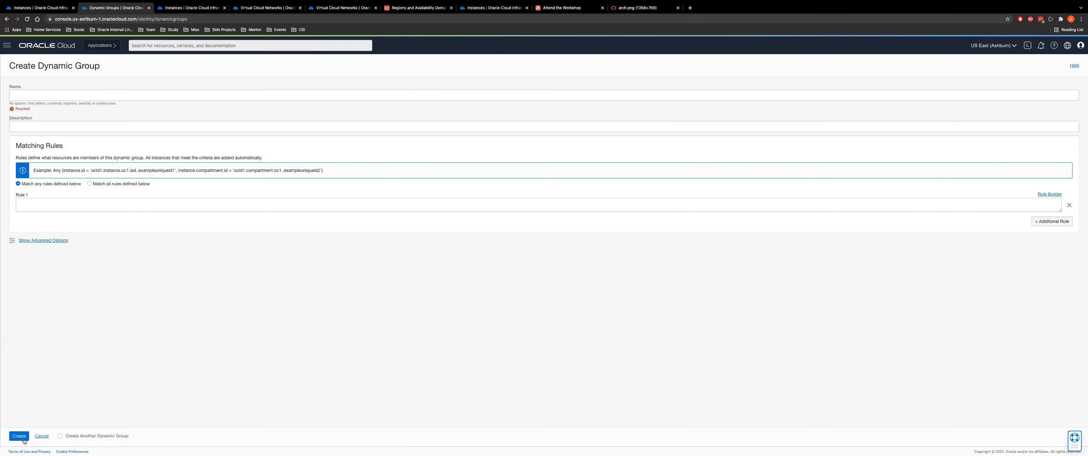
pyautogui.click(40, 436)
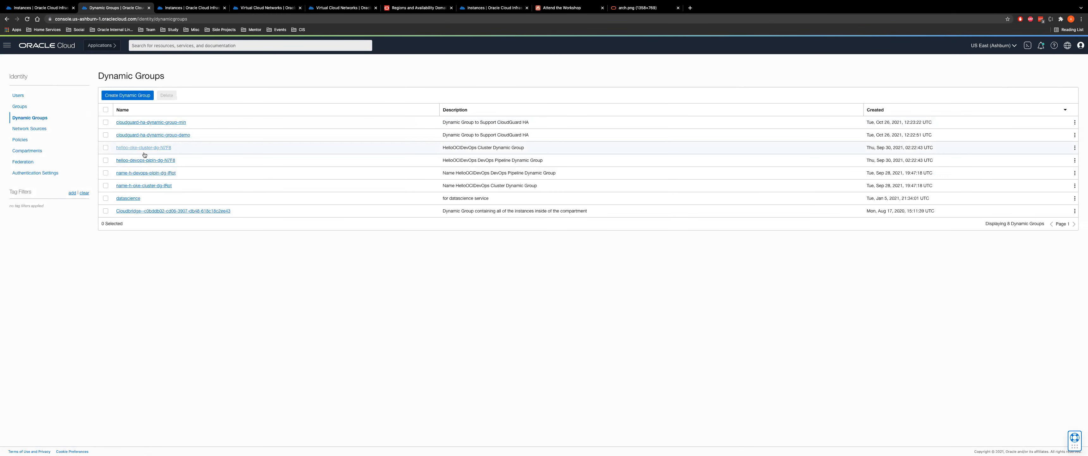
pyautogui.moveTo(207, 134); pyautogui.dragTo(115, 135)
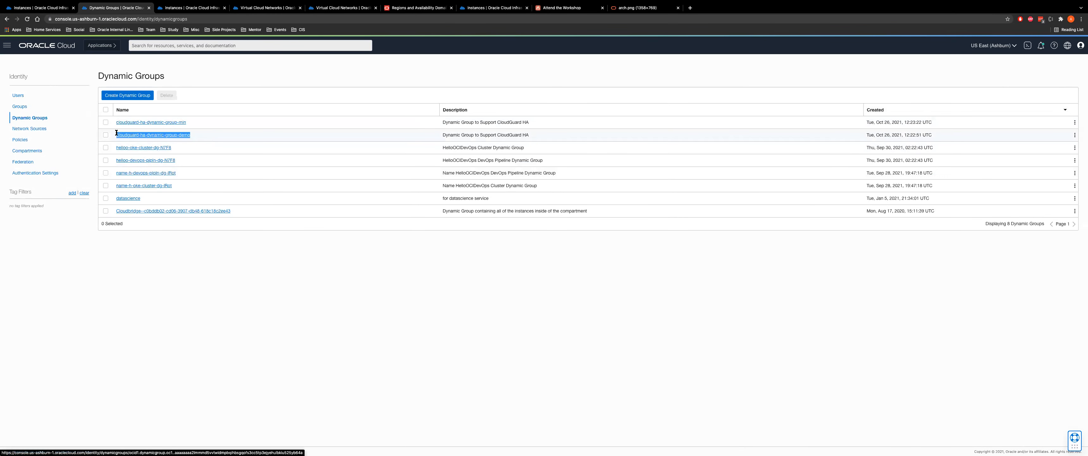
pyautogui.click(16, 138)
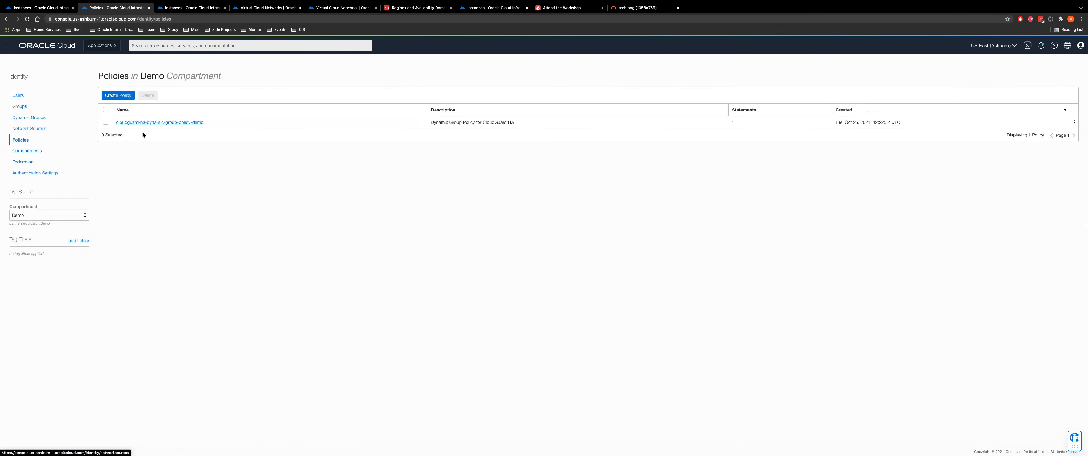
# Keep the Demo compartment and open the cloudguard-ha-dynamic-group-policy-demo policy
pyautogui.click(34, 216)
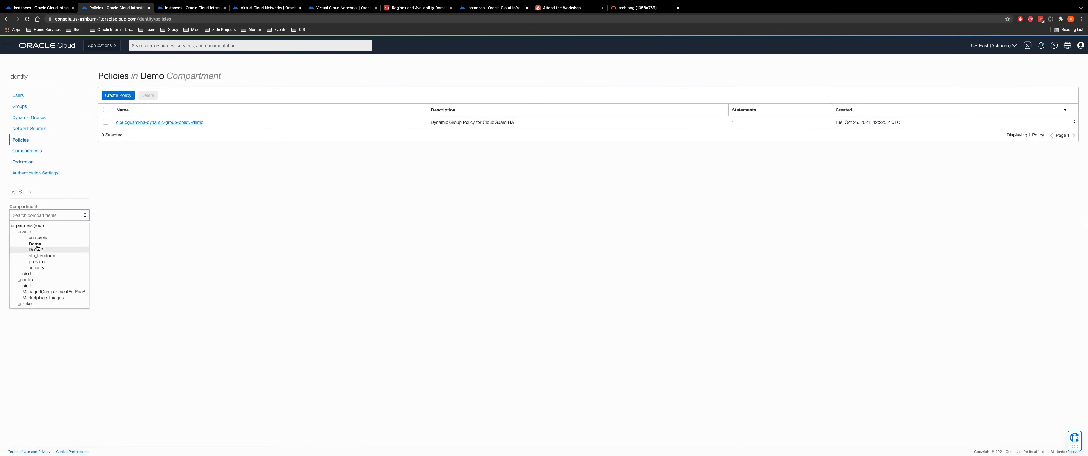
pyautogui.click(141, 183)
pyautogui.click(151, 122)
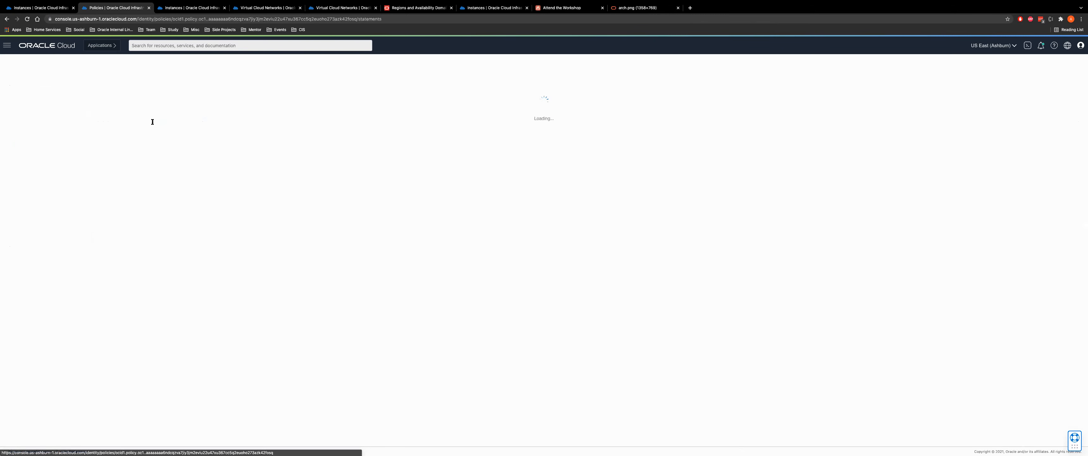
# Highlight the statement's dynamic group name and its manage all-resources permission
pyautogui.moveTo(99, 228); pyautogui.dragTo(226, 231)
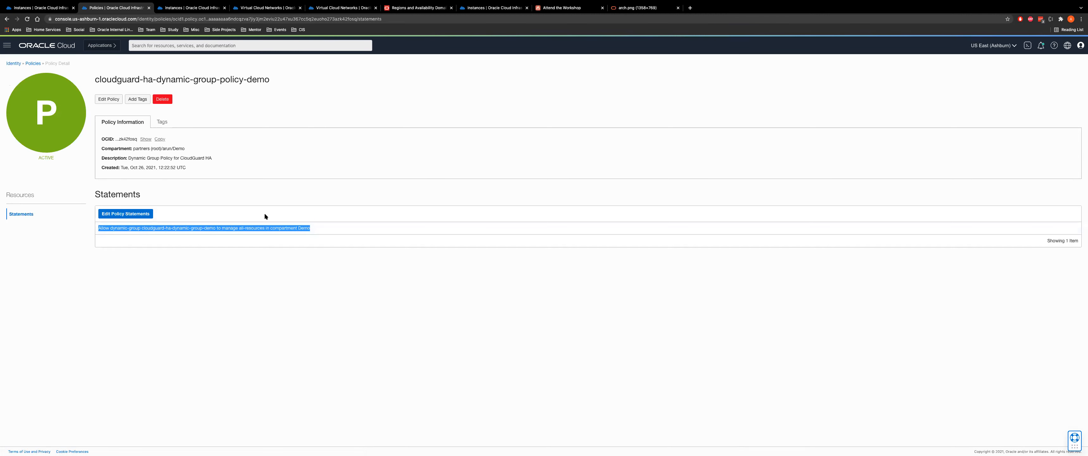
pyautogui.click(307, 232)
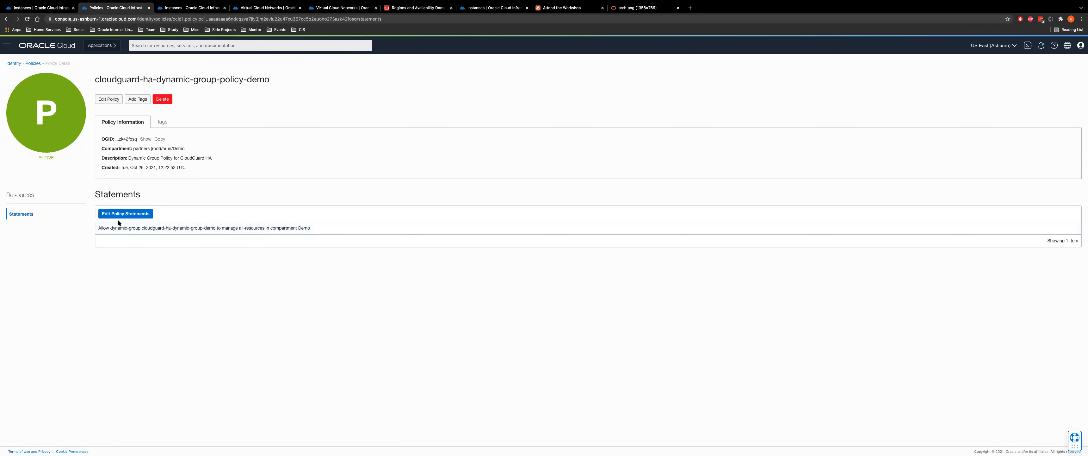
pyautogui.moveTo(98, 229); pyautogui.dragTo(230, 229)
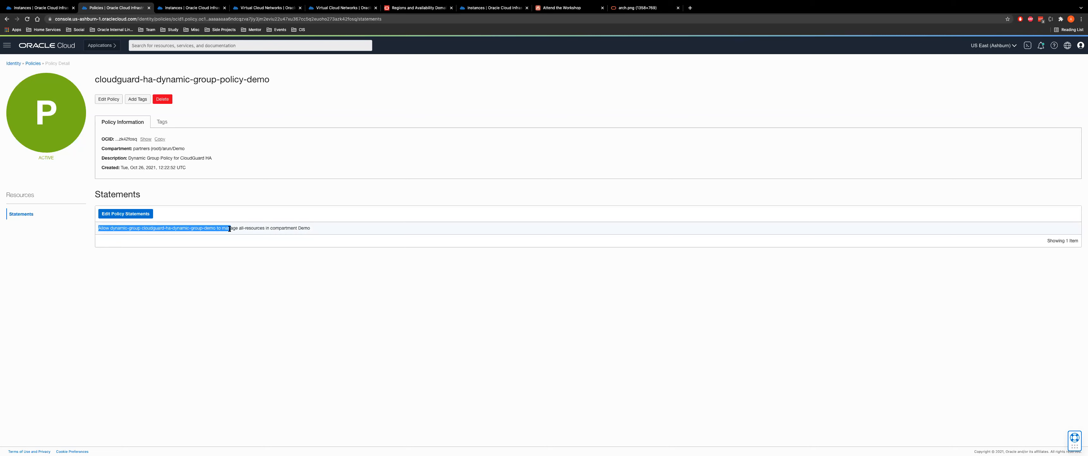
pyautogui.click(160, 232)
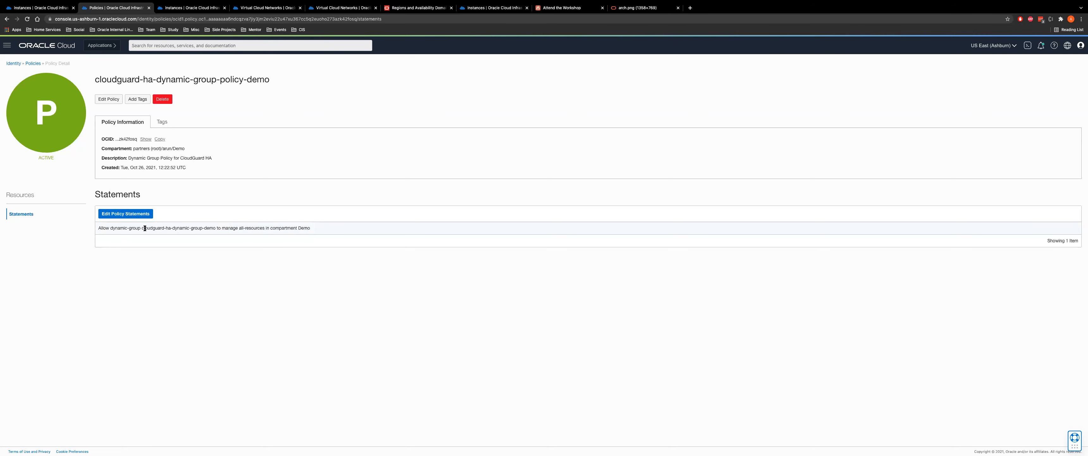
pyautogui.moveTo(143, 228); pyautogui.dragTo(215, 229)
pyautogui.moveTo(239, 228); pyautogui.dragTo(264, 228)
# Open the OCI CloudGuard Deployment Guide from the workshop's Learn More links in a new tab
pyautogui.click(555, 8)
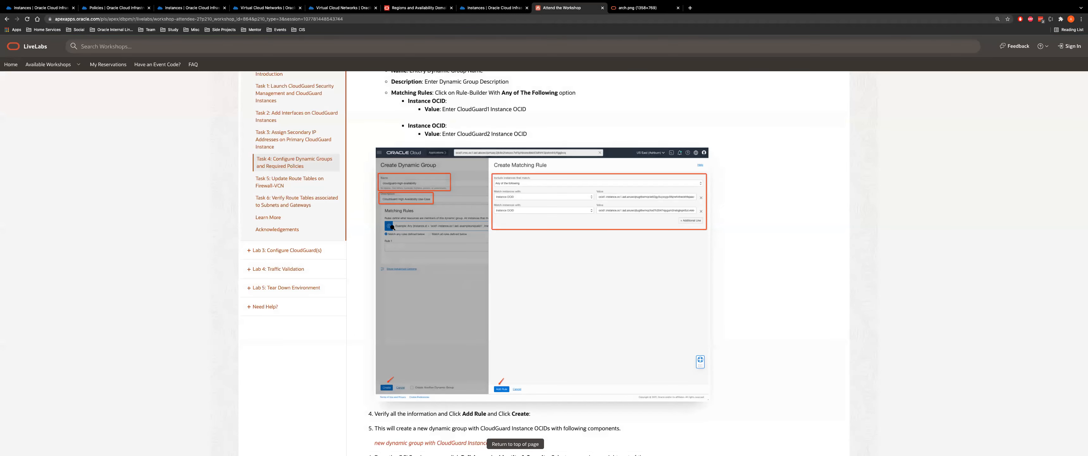
pyautogui.scroll(-15, 553, 336)
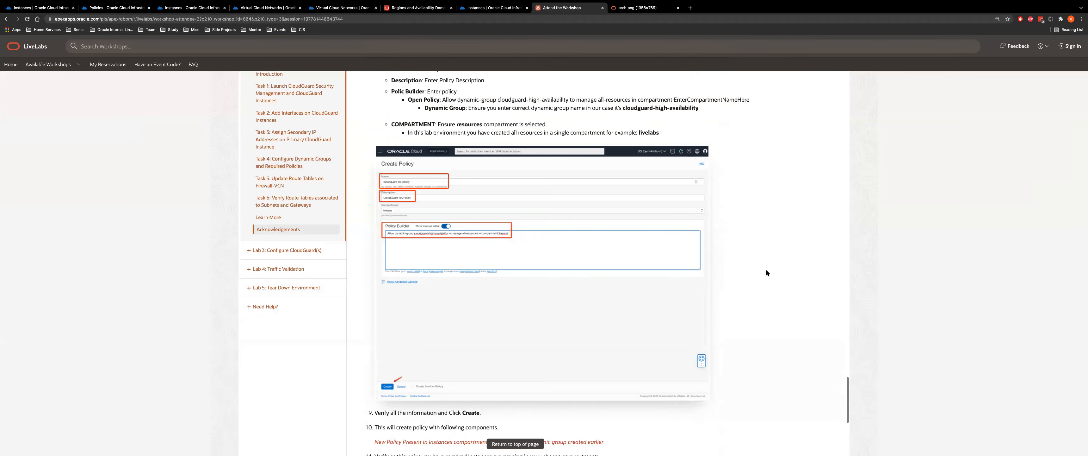
pyautogui.scroll(-2, 425, 256)
pyautogui.click(425, 259)
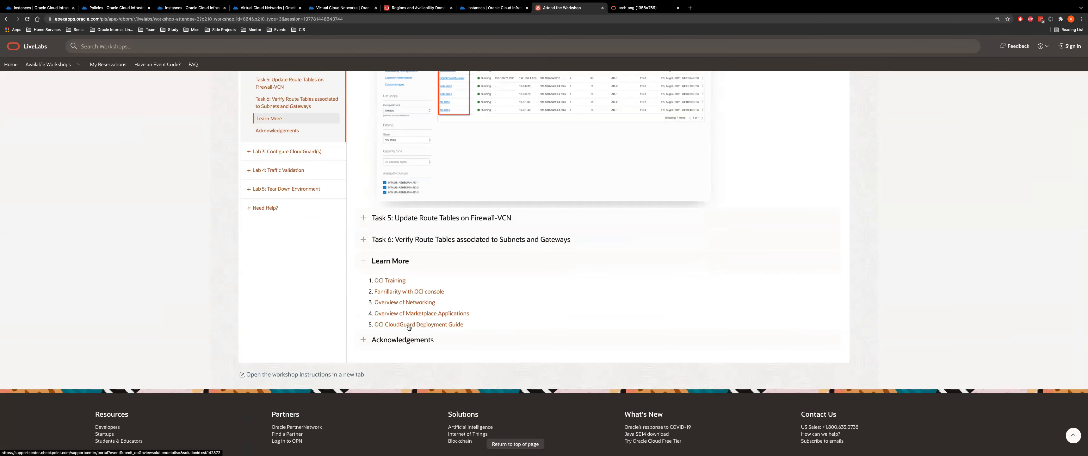
pyautogui.rightClick(409, 325)
pyautogui.click(435, 328)
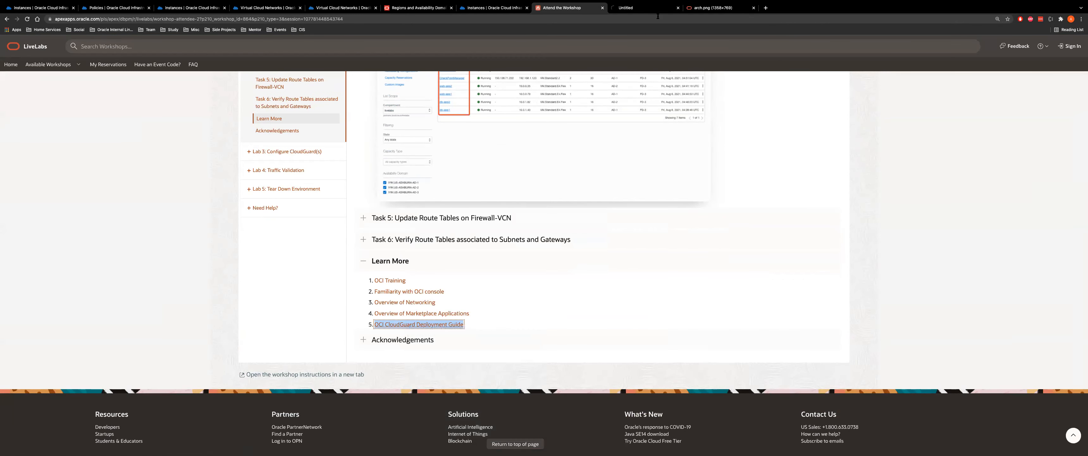
pyautogui.click(648, 13)
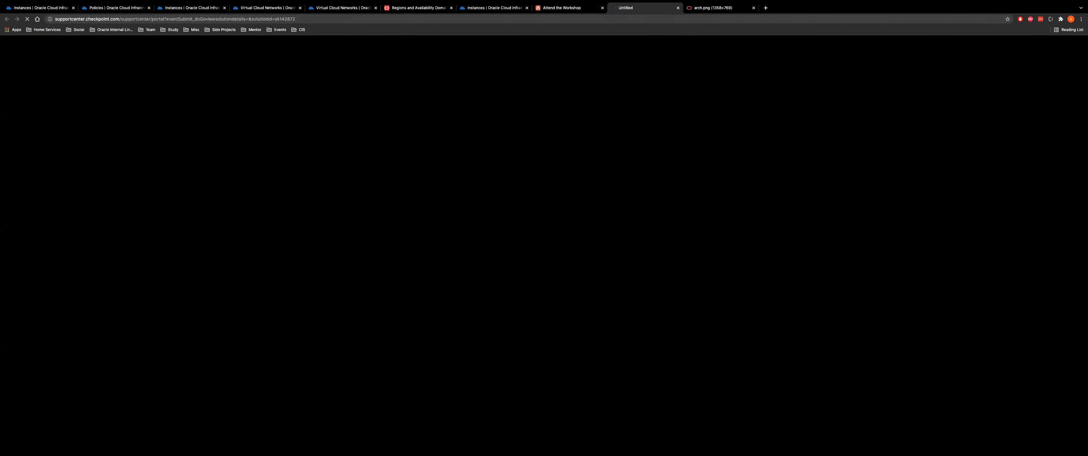
# Return to the workshop and scroll to Task 4's cloudguard-ha-policy table
pyautogui.click(567, 8)
pyautogui.scroll(10, 336, 100)
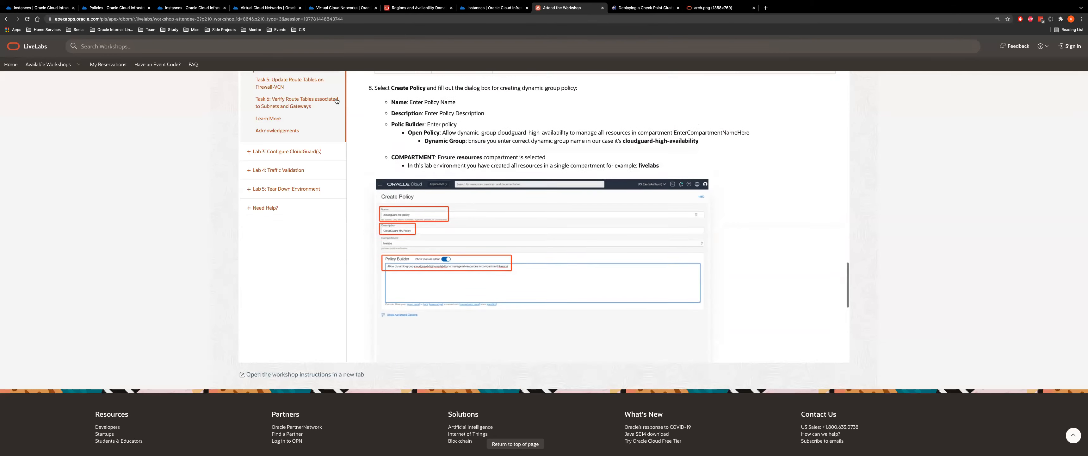
pyautogui.scroll(1, 336, 101)
pyautogui.scroll(3, 216, 143)
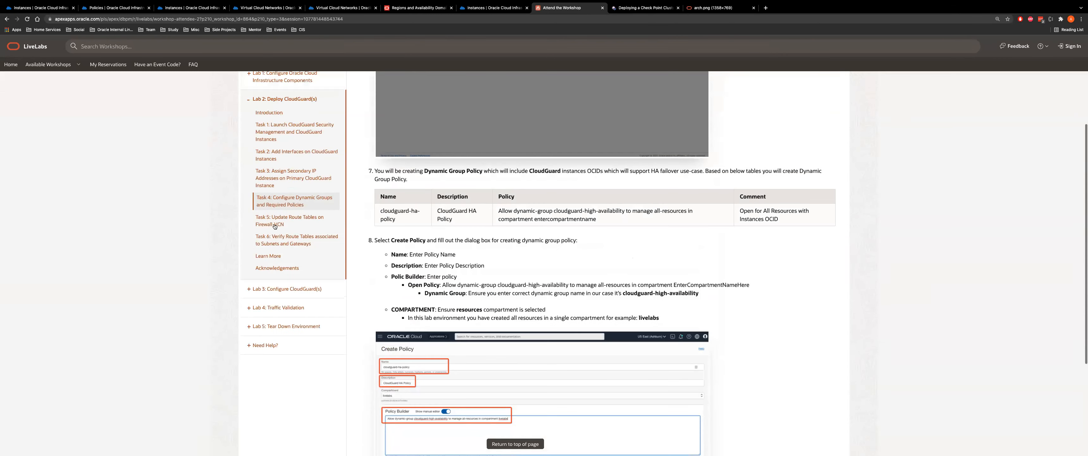
pyautogui.scroll(10, 275, 226)
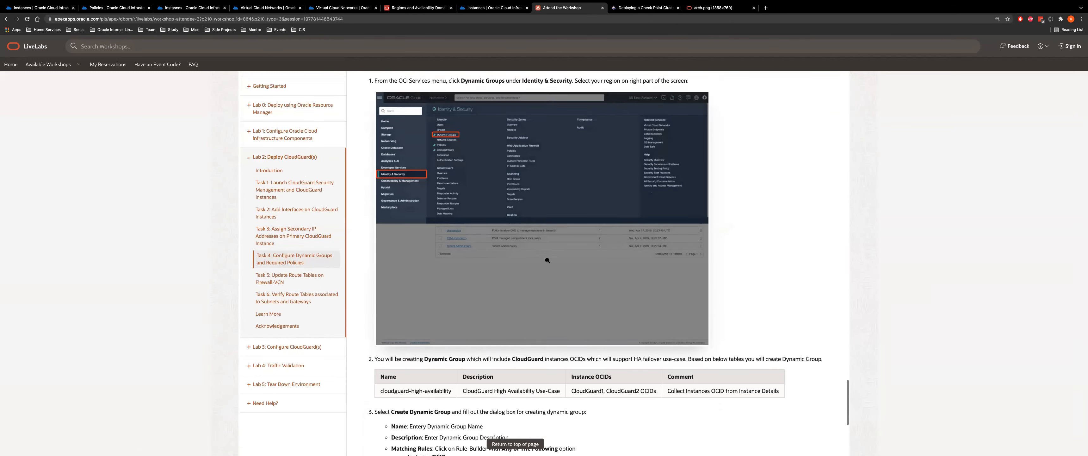
pyautogui.scroll(-10, 548, 260)
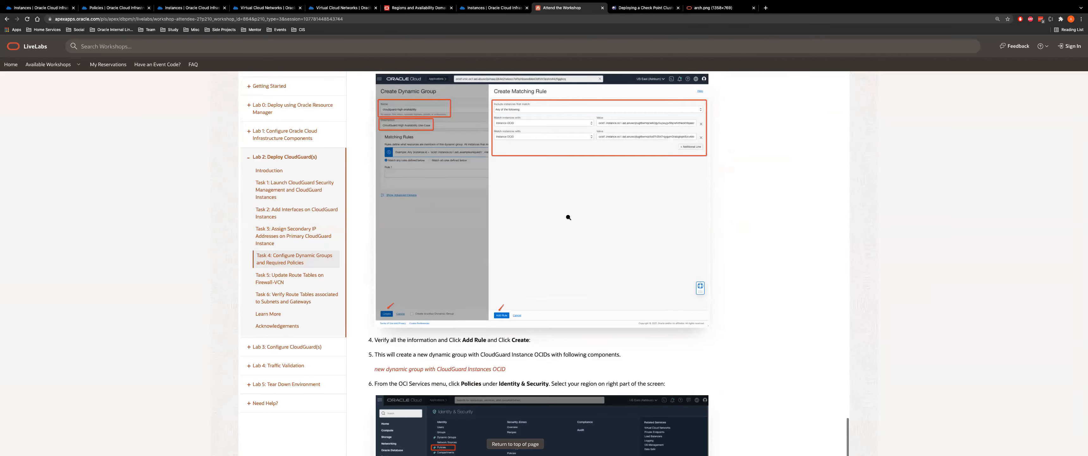
pyautogui.scroll(-7, 569, 218)
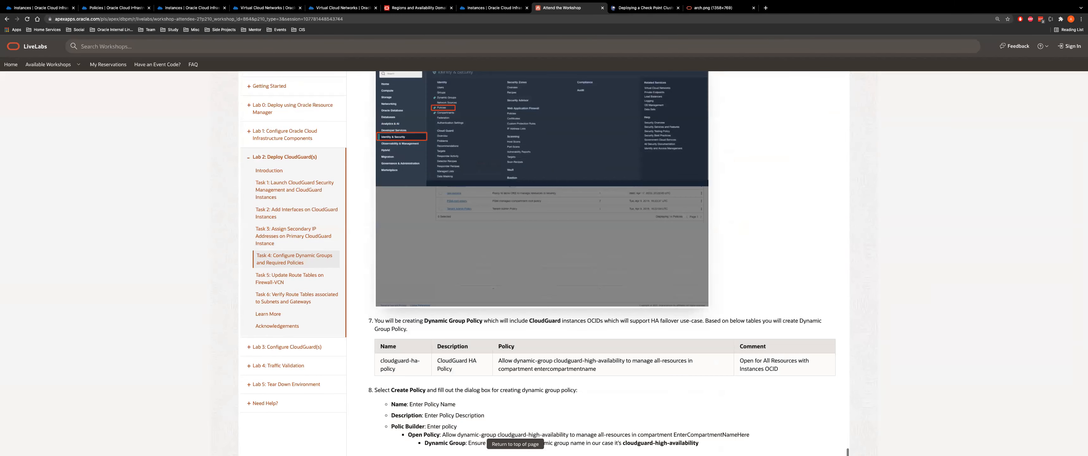
pyautogui.scroll(-2, 542, 262)
# Preview the Create Policy form, its manual editor and common policy templates, then cancel without saving
pyautogui.click(114, 8)
pyautogui.click(39, 63)
pyautogui.click(119, 98)
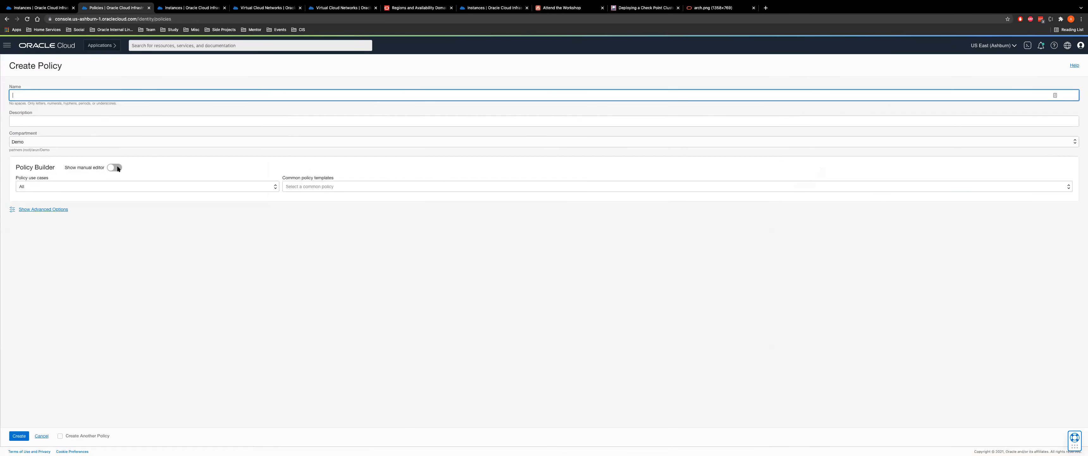
pyautogui.click(118, 169)
pyautogui.click(117, 173)
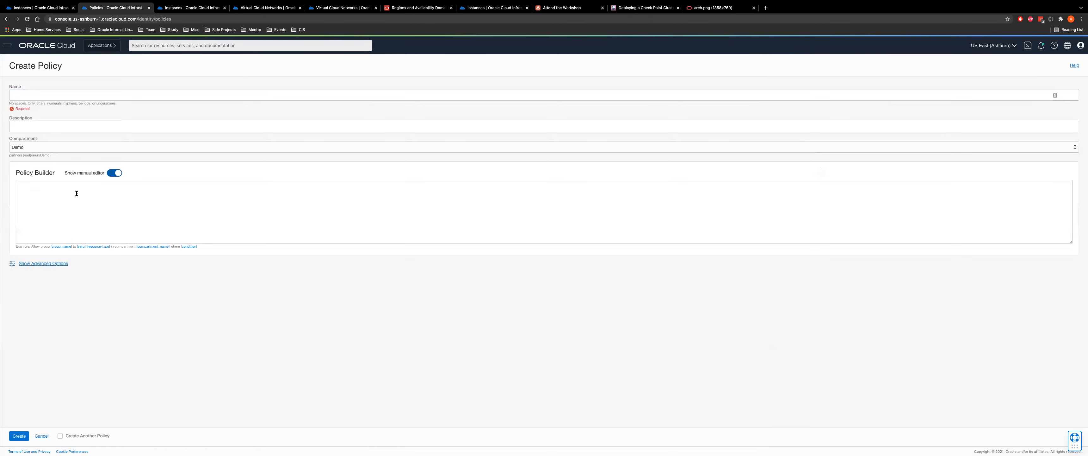
pyautogui.click(111, 174)
pyautogui.click(397, 192)
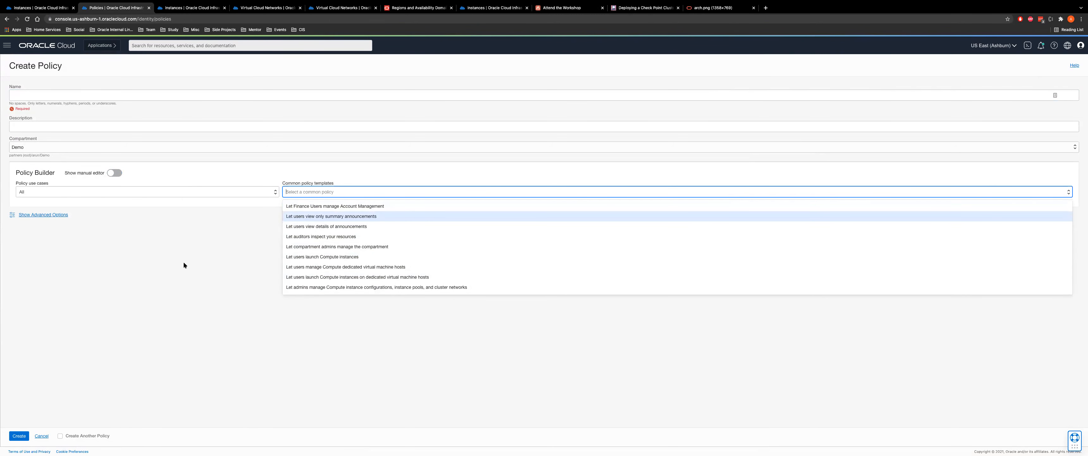
pyautogui.click(38, 437)
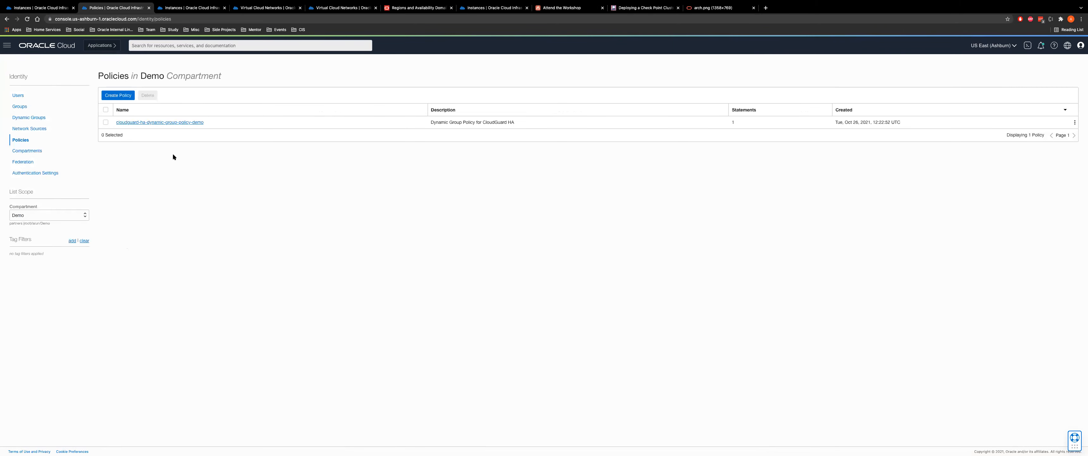
# Recheck the existing policy's statement and its Demo compartment, then return to Task 4's Create Policy steps
pyautogui.click(161, 122)
pyautogui.moveTo(113, 227); pyautogui.dragTo(293, 230)
pyautogui.doubleClick(301, 228)
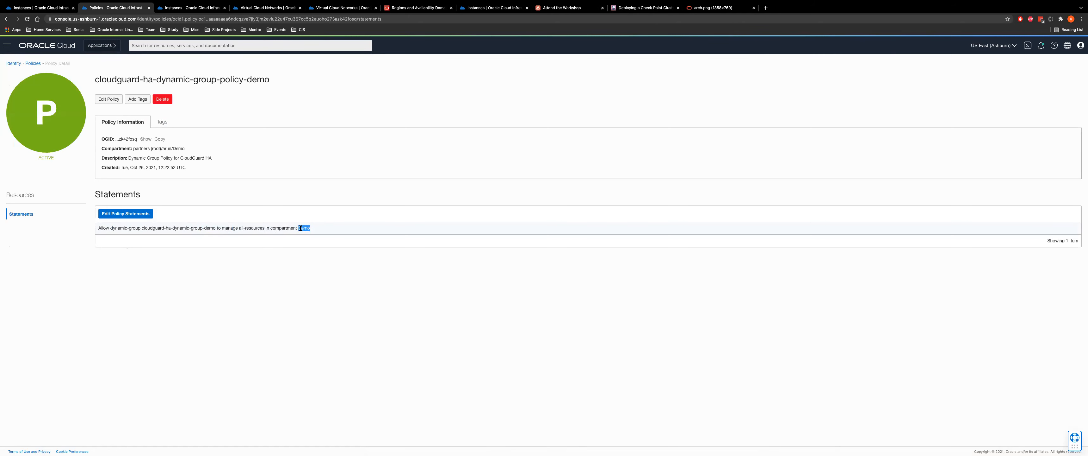
pyautogui.click(562, 7)
pyautogui.scroll(-1, 482, 197)
# Move from Task 4 to Task 5: Update Route Tables on Firewall-VCN and read its VCN-INGRESS rule steps
pyautogui.scroll(-5, 483, 201)
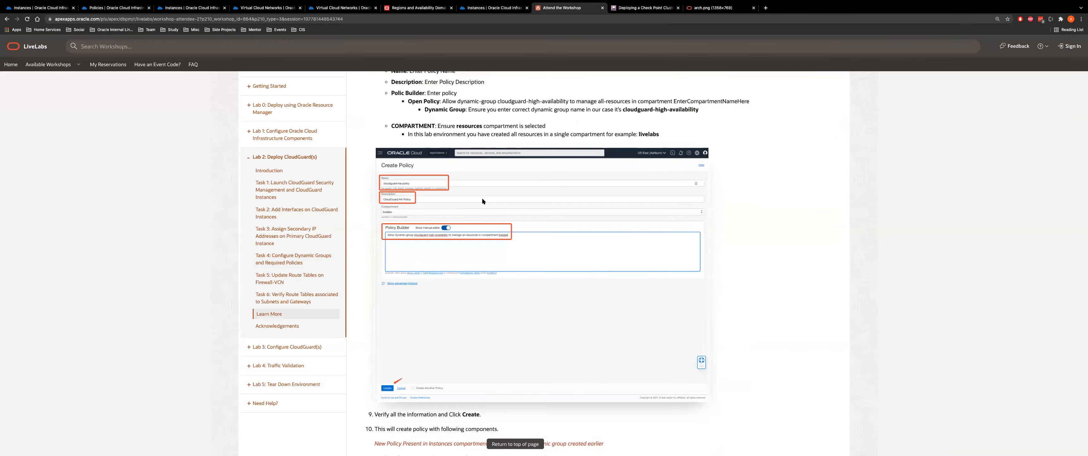
pyautogui.scroll(-5, 555, 292)
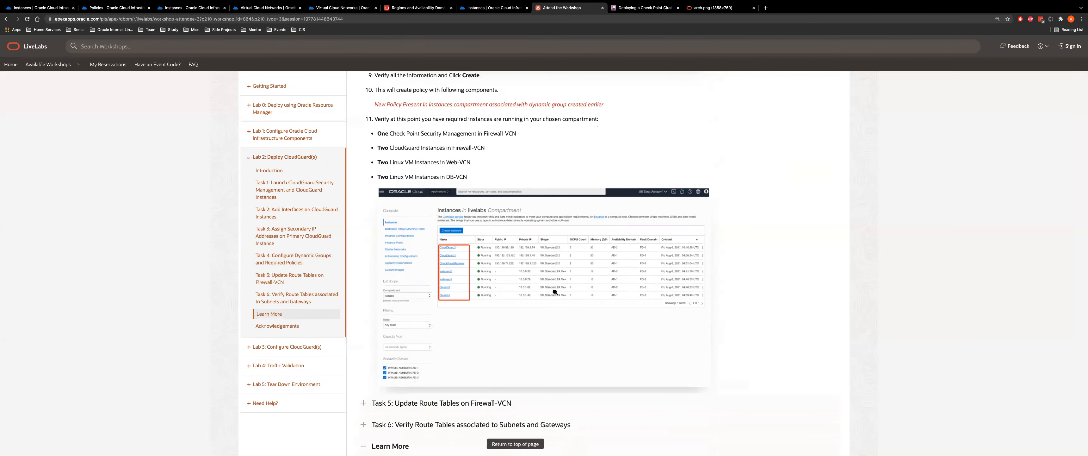
pyautogui.scroll(1, 507, 209)
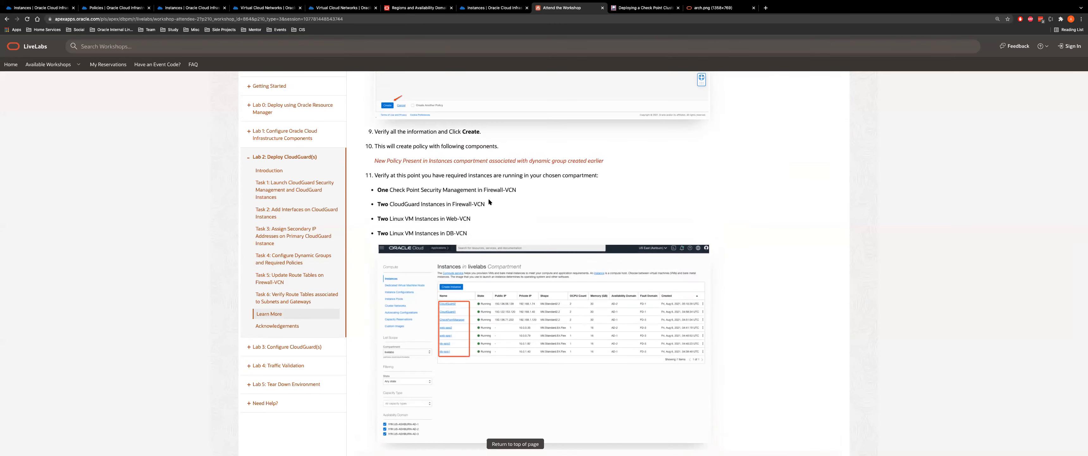
pyautogui.click(290, 260)
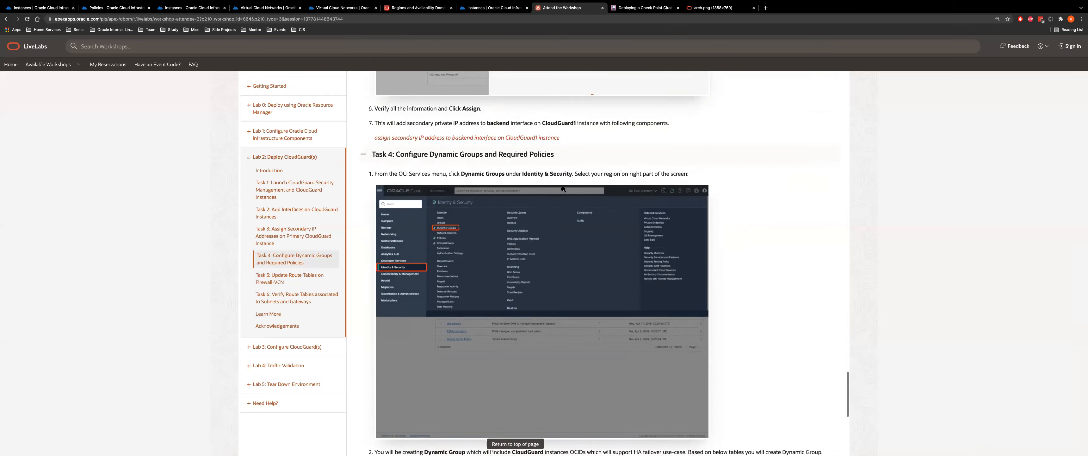
pyautogui.scroll(-15, 564, 189)
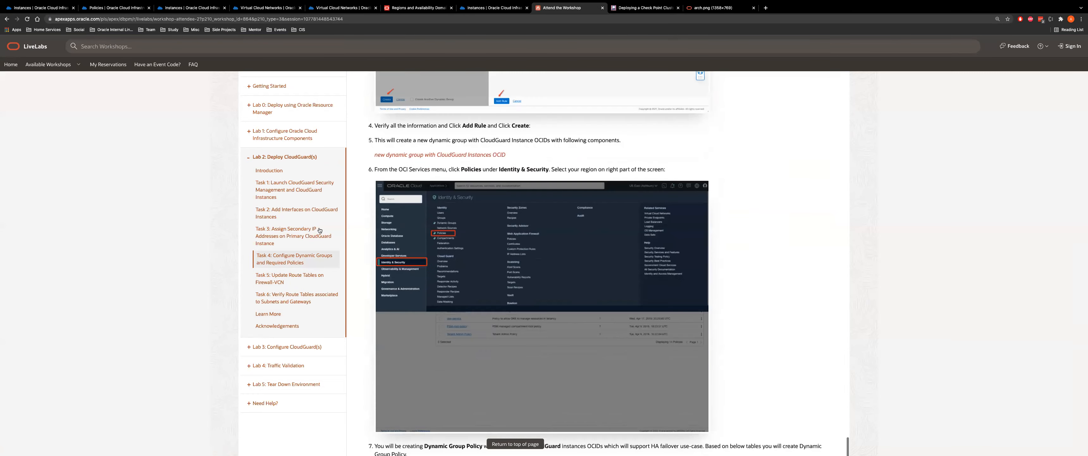
pyautogui.click(296, 281)
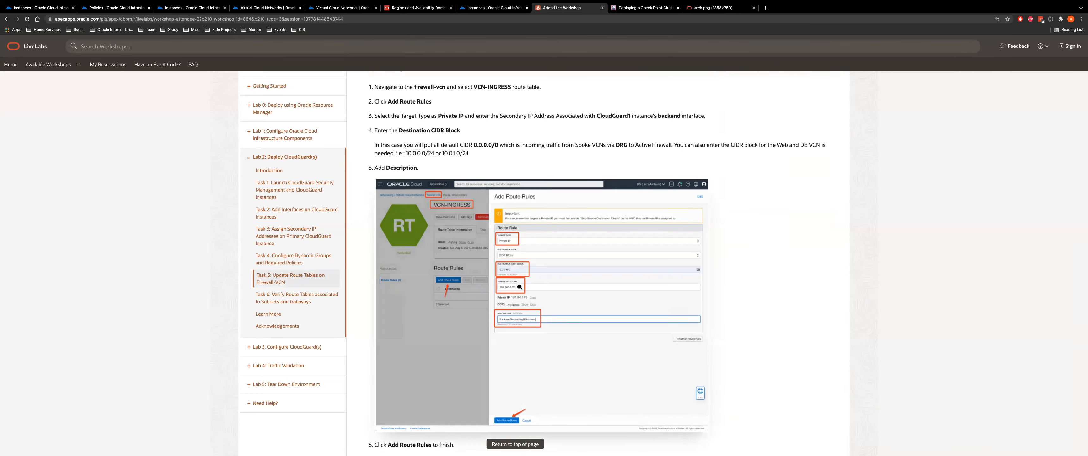
pyautogui.scroll(-1, 520, 287)
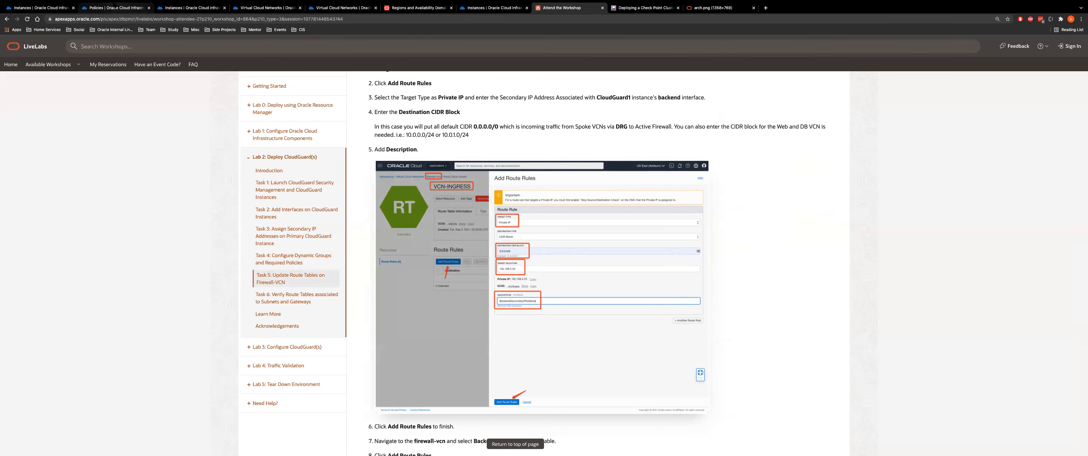
pyautogui.click(115, 8)
# Navigate from firewall-vcn's route tables to the backend-subnet details and note its route table
pyautogui.click(7, 45)
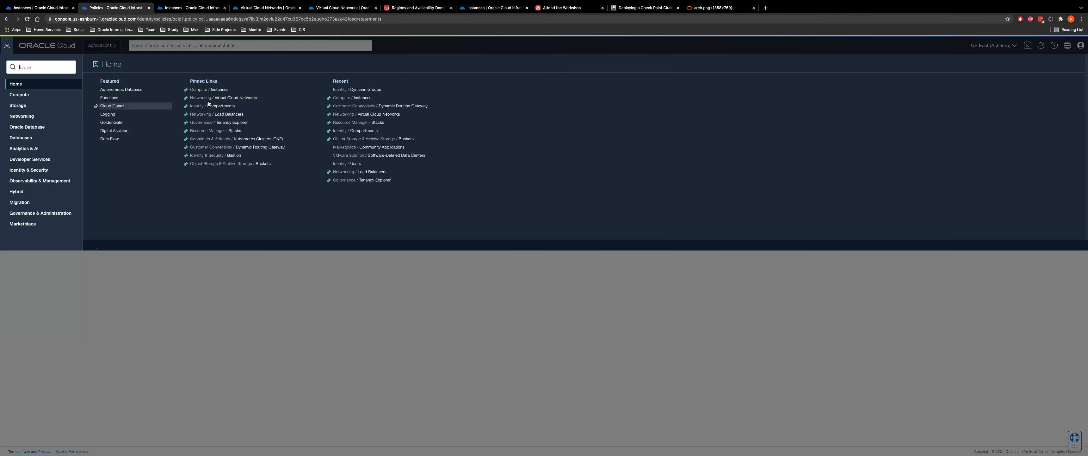
pyautogui.click(237, 104)
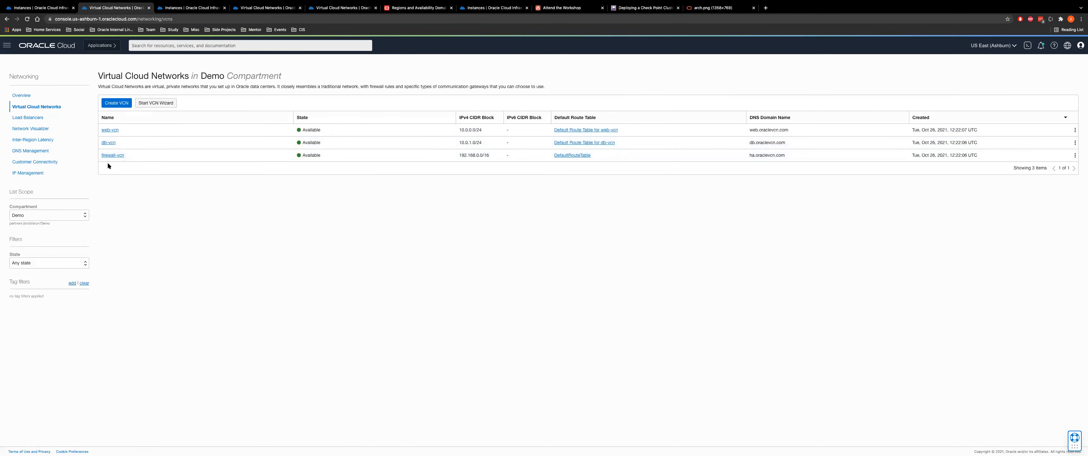
pyautogui.click(112, 167)
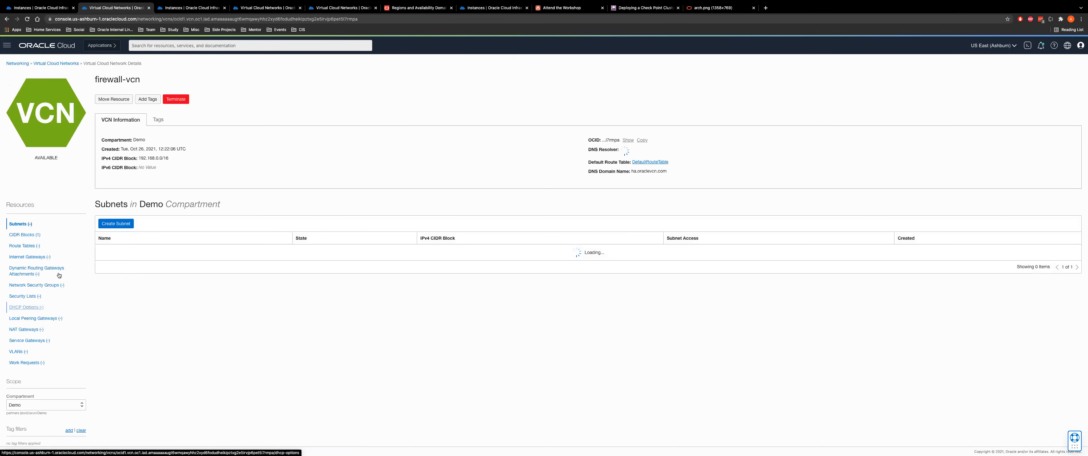
pyautogui.click(24, 242)
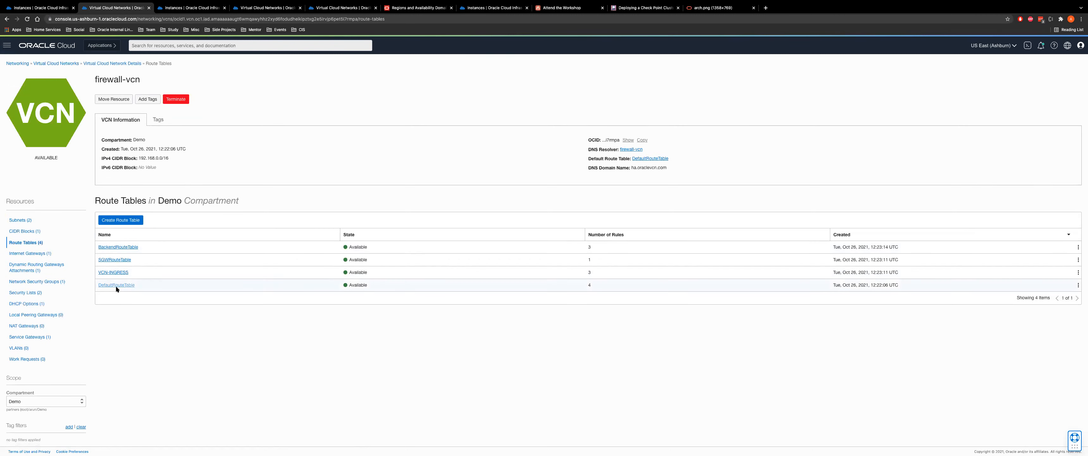
pyautogui.click(17, 220)
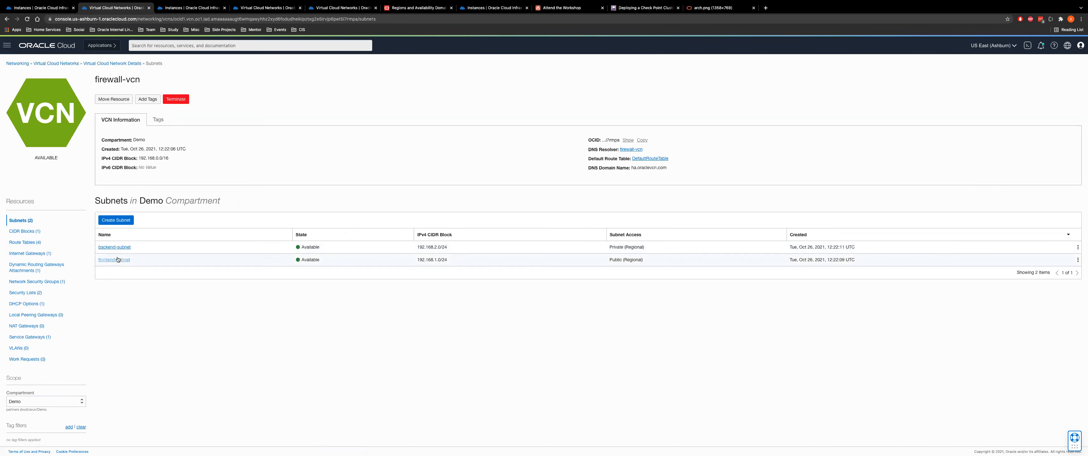
pyautogui.click(109, 247)
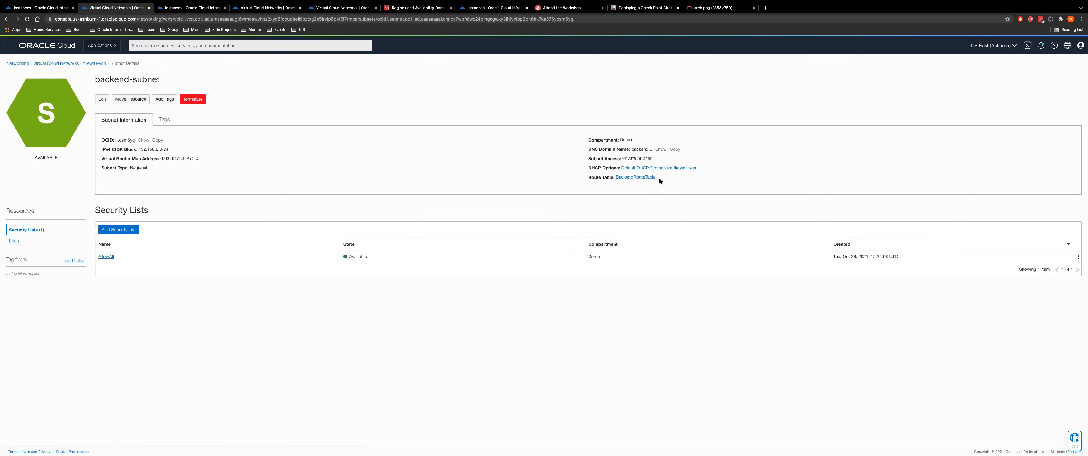
pyautogui.moveTo(658, 177); pyautogui.dragTo(592, 172)
# Confirm the backend-subnet keeps BackendRouteTable, cancelling the edit without saving
pyautogui.click(102, 99)
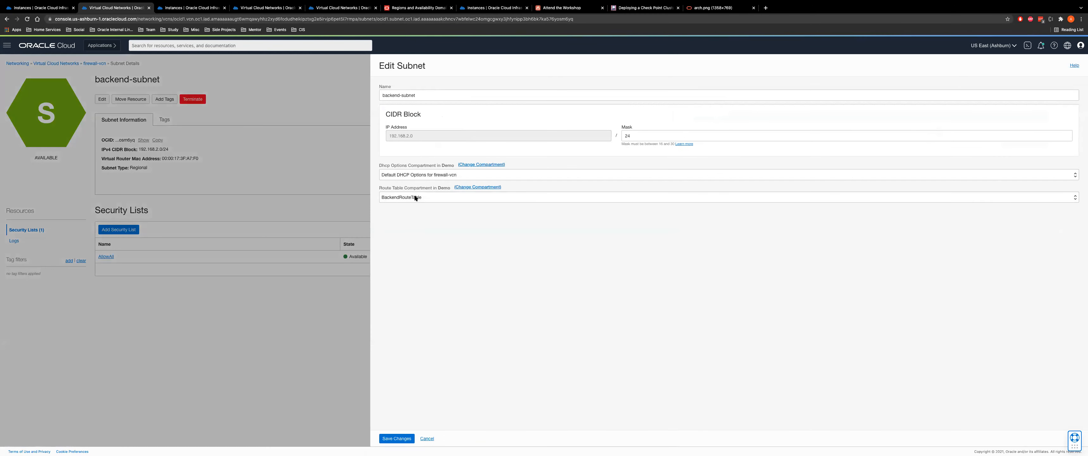
pyautogui.click(416, 198)
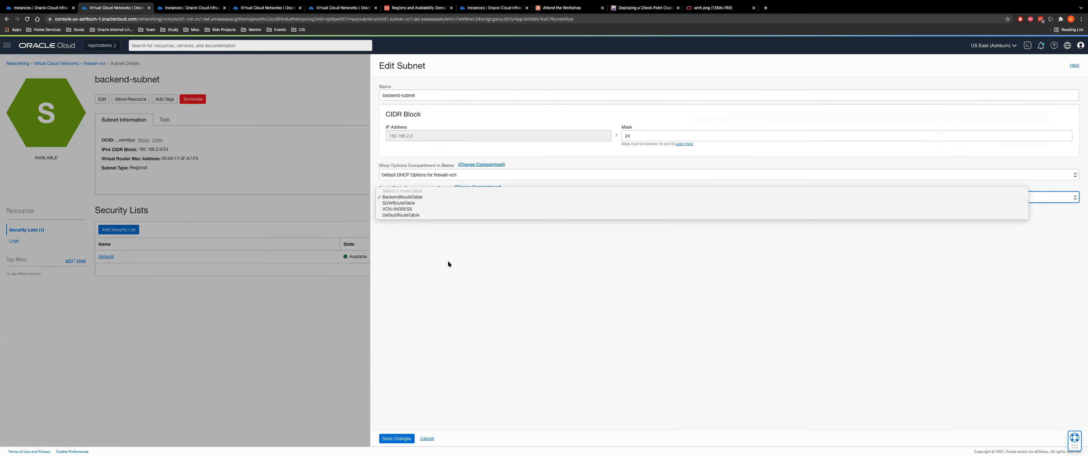
pyautogui.click(455, 289)
pyautogui.click(430, 441)
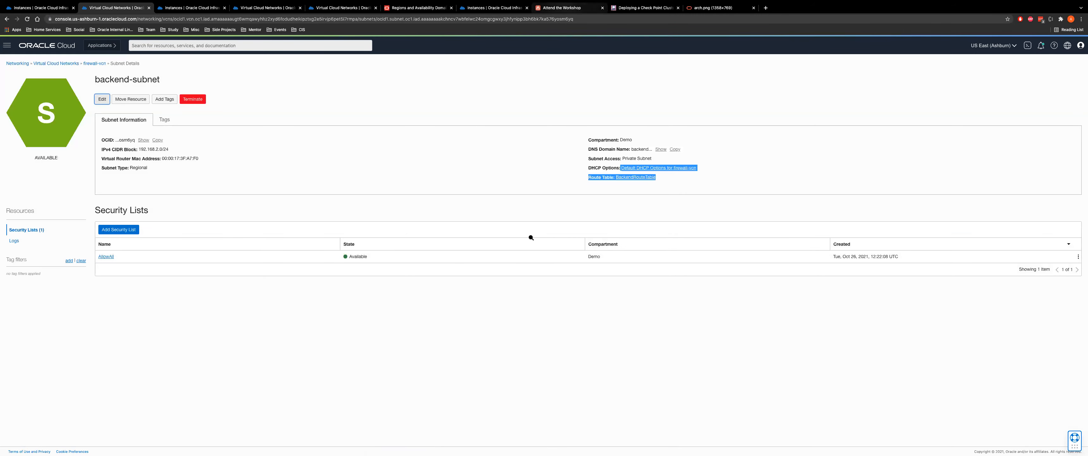
pyautogui.click(562, 7)
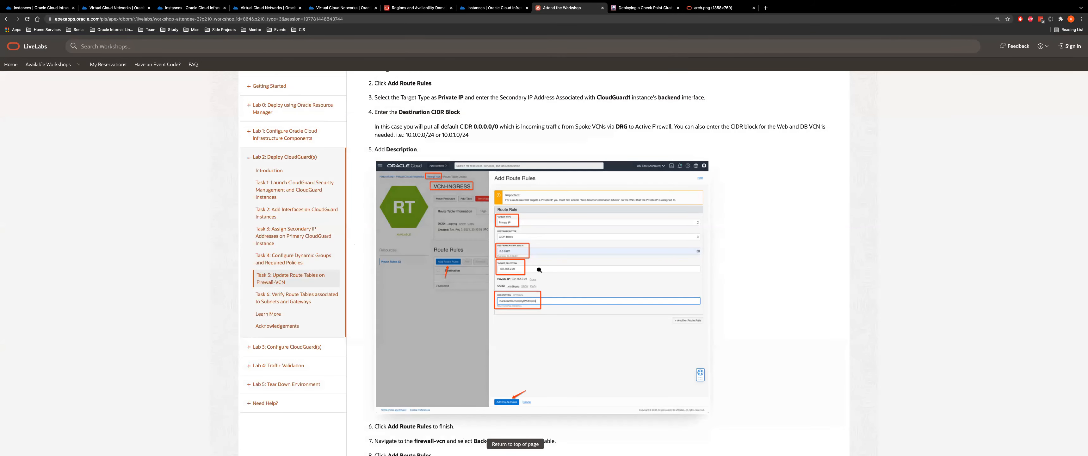
# Scroll past Task 5 and expand Task 6, verifying route tables for subnets and gateways
pyautogui.scroll(-5, 578, 204)
pyautogui.scroll(-7, 578, 203)
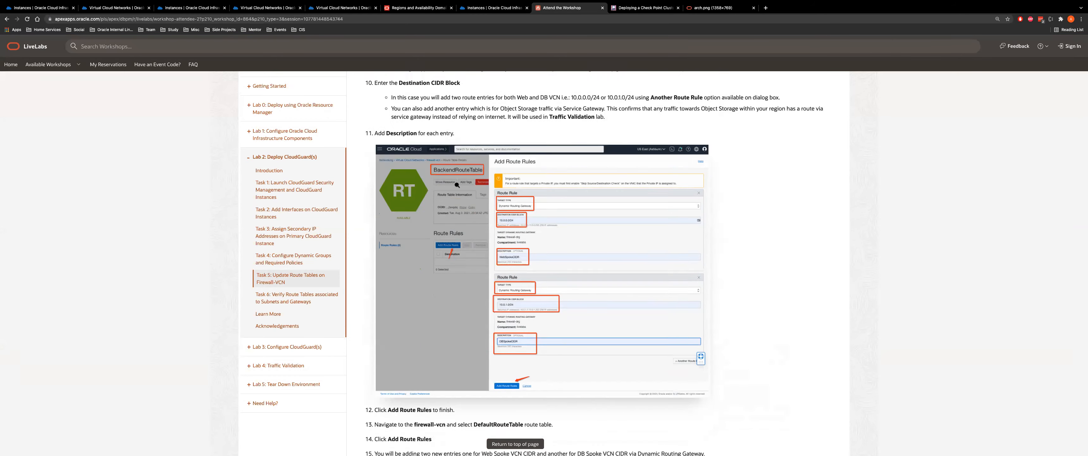
pyautogui.scroll(-7, 516, 225)
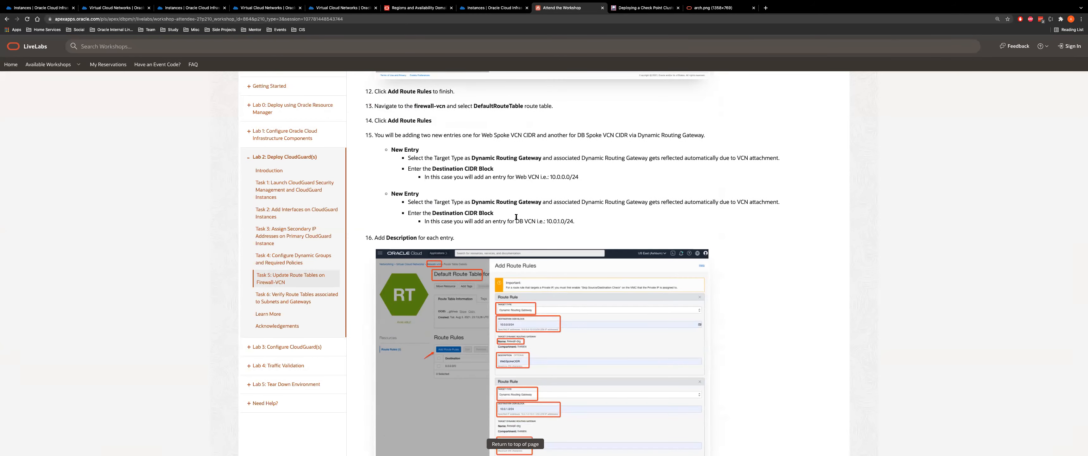
pyautogui.scroll(-9, 576, 174)
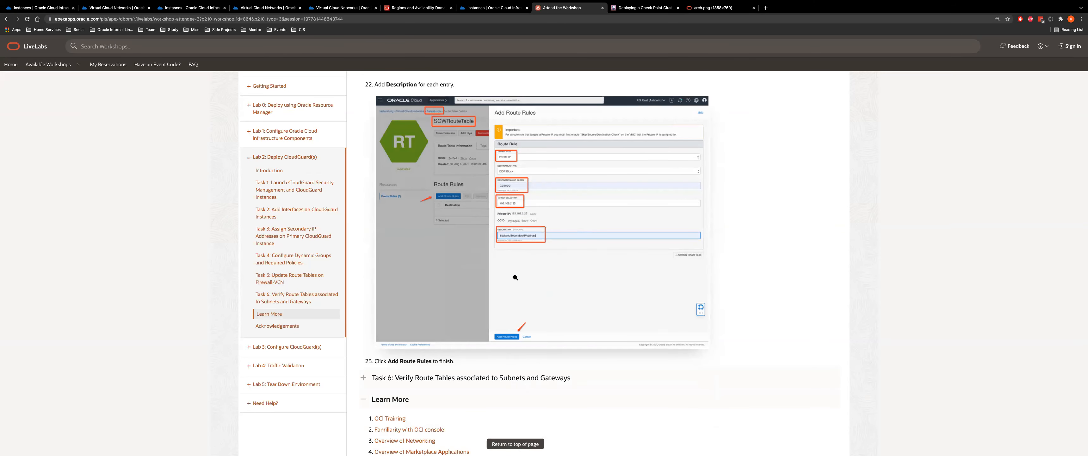
pyautogui.click(478, 378)
# Review Task 6's route table associations, highlighting the frontend-subnet row
pyautogui.scroll(-2, 574, 186)
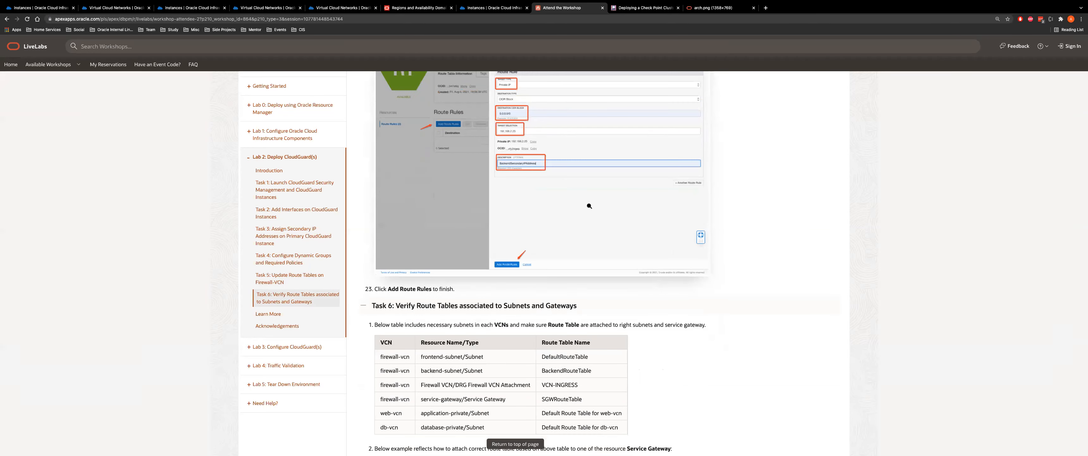
pyautogui.scroll(-4, 589, 206)
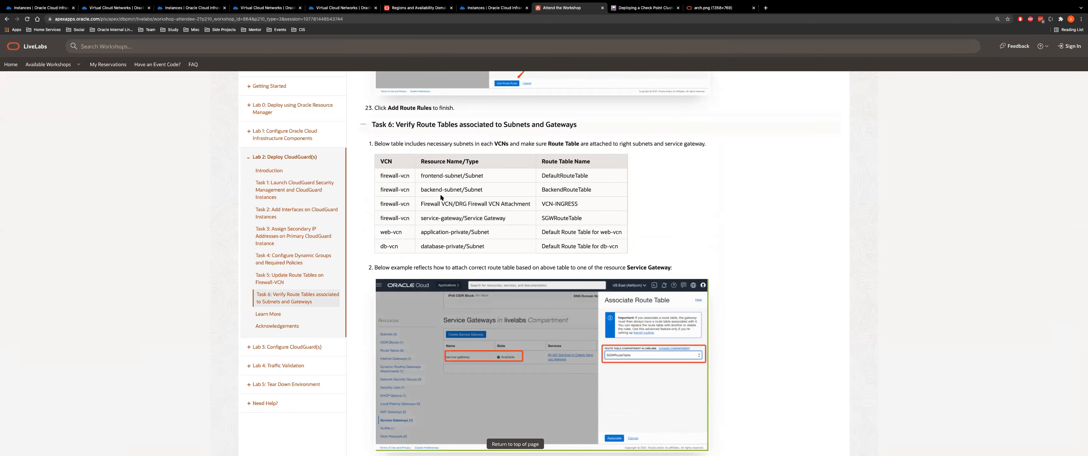
pyautogui.moveTo(382, 175); pyautogui.dragTo(582, 177)
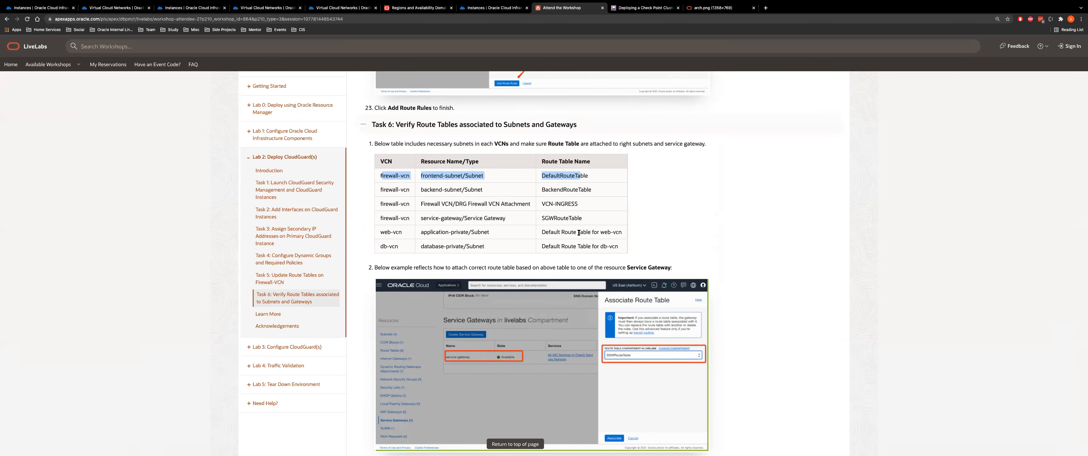
pyautogui.scroll(-7, 579, 232)
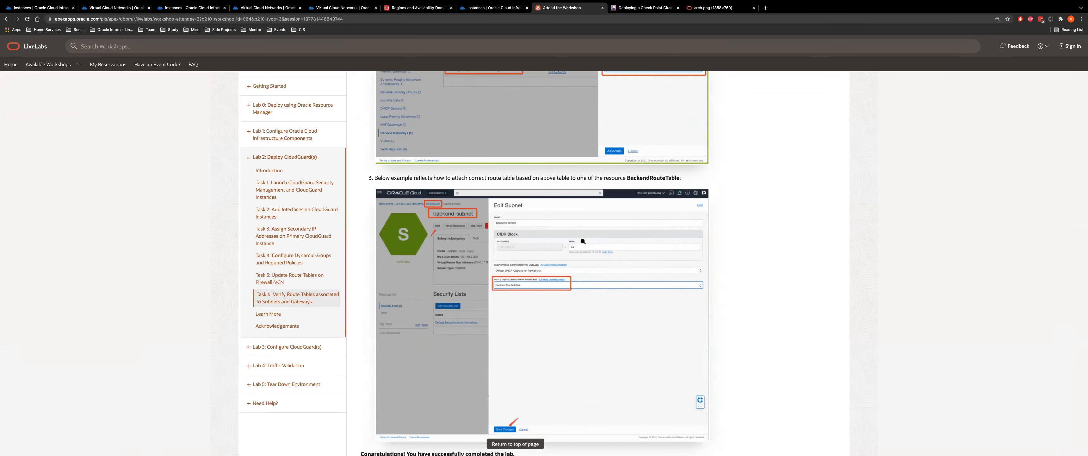
pyautogui.scroll(-2, 527, 264)
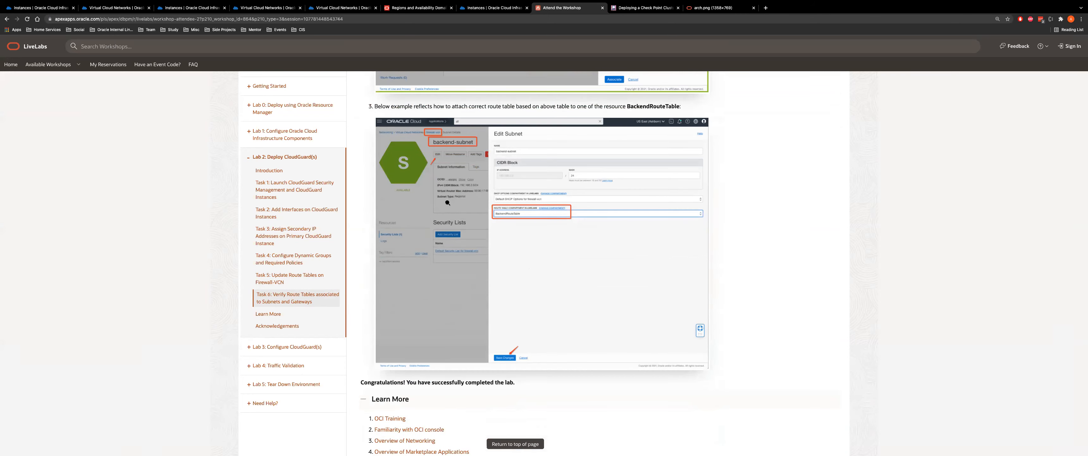
pyautogui.scroll(-2, 144, 240)
pyautogui.scroll(3, 145, 241)
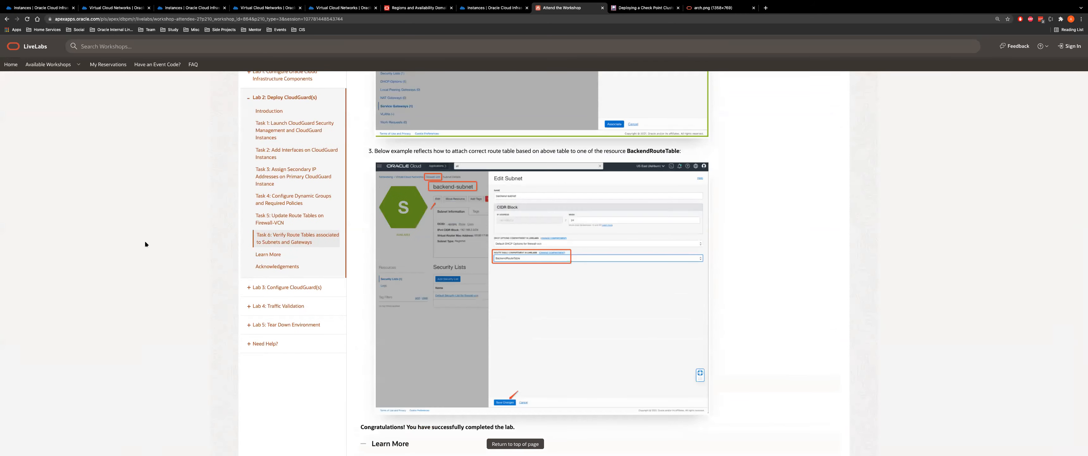
pyautogui.scroll(4, 118, 221)
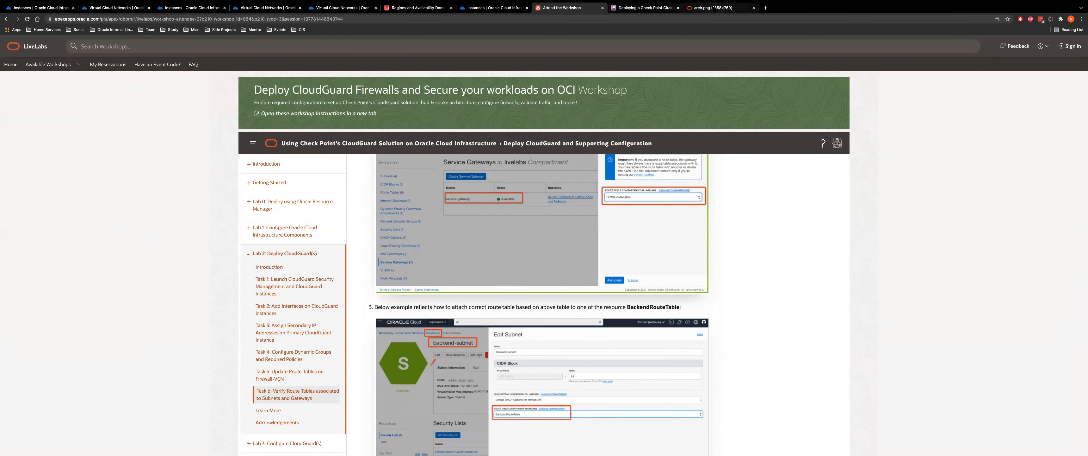
pyautogui.click(714, 7)
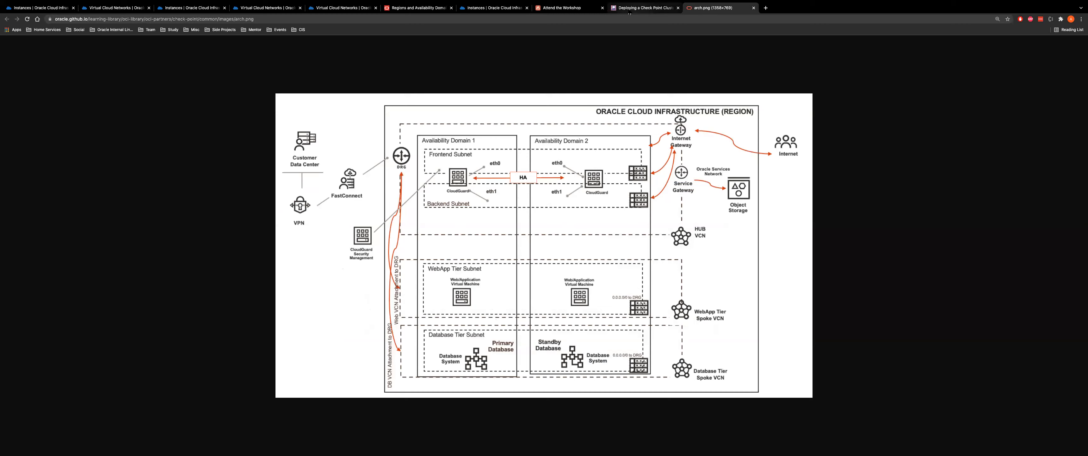
pyautogui.click(342, 7)
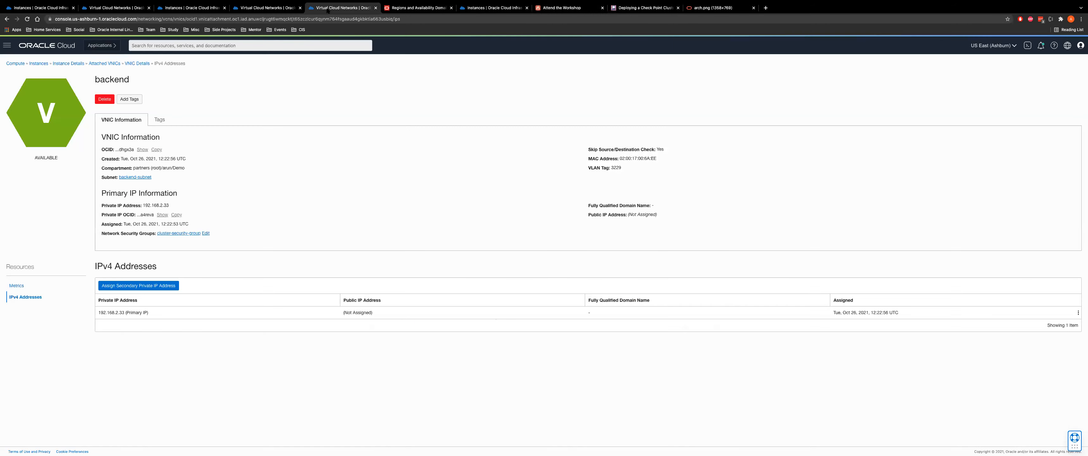
pyautogui.click(267, 7)
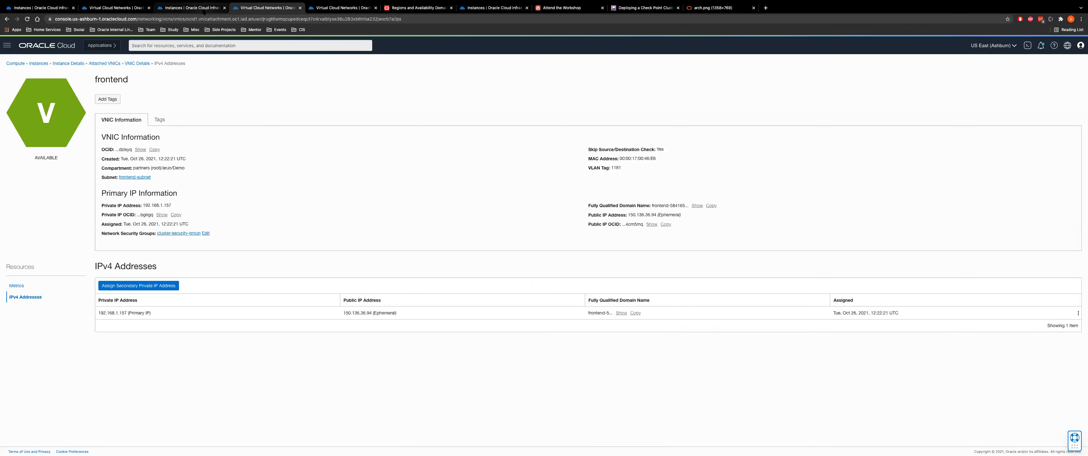
pyautogui.click(562, 7)
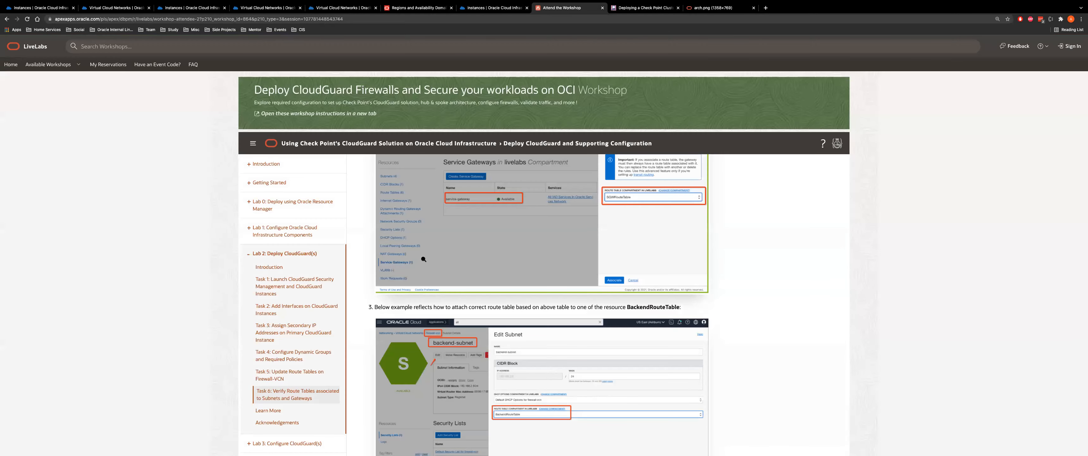
# Scroll to the end of the lab and continue to Lab 3: Configure CloudGuard Firewalls
pyautogui.scroll(-4, 827, 281)
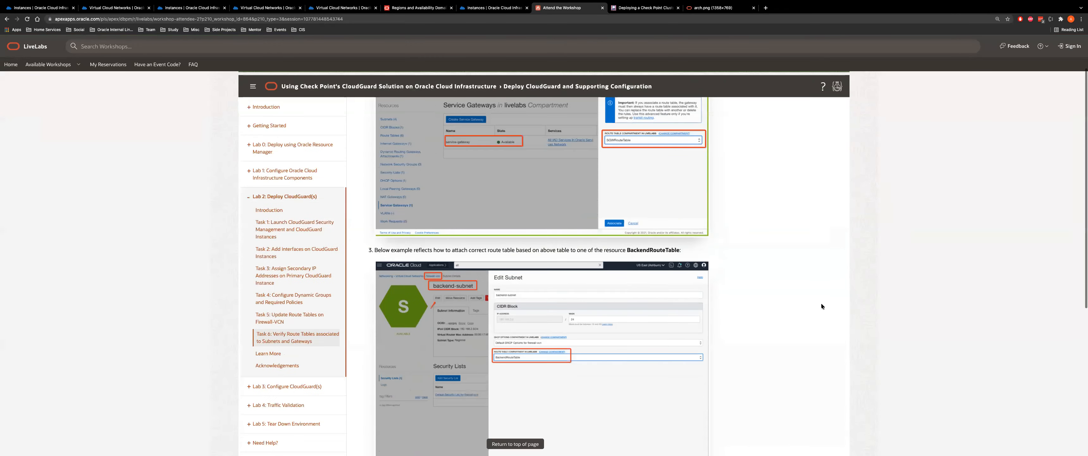
pyautogui.scroll(2, 374, 153)
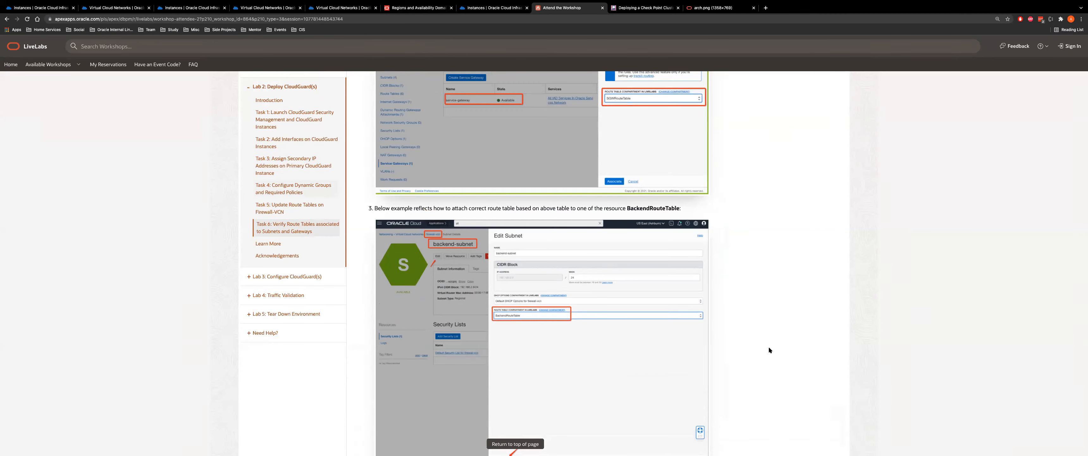
pyautogui.scroll(-5, 942, 309)
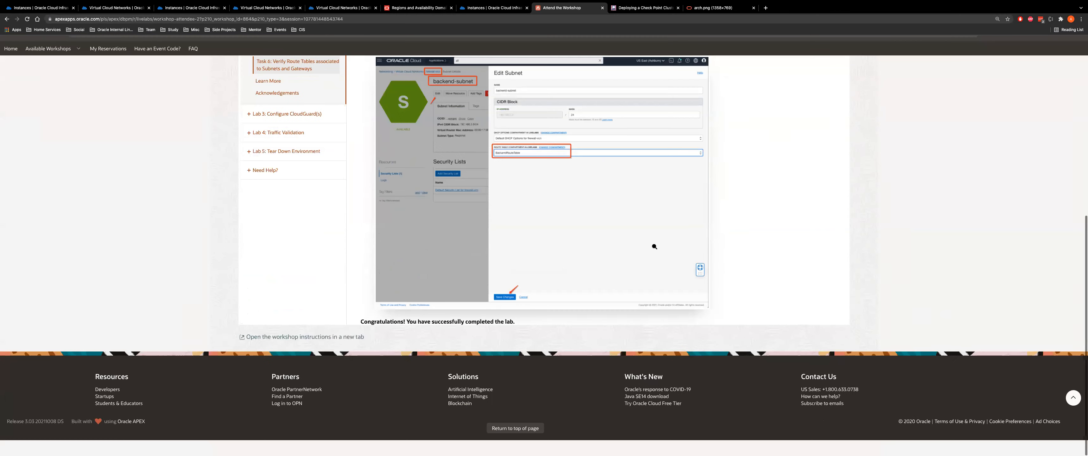
pyautogui.scroll(-1, 601, 251)
pyautogui.click(560, 299)
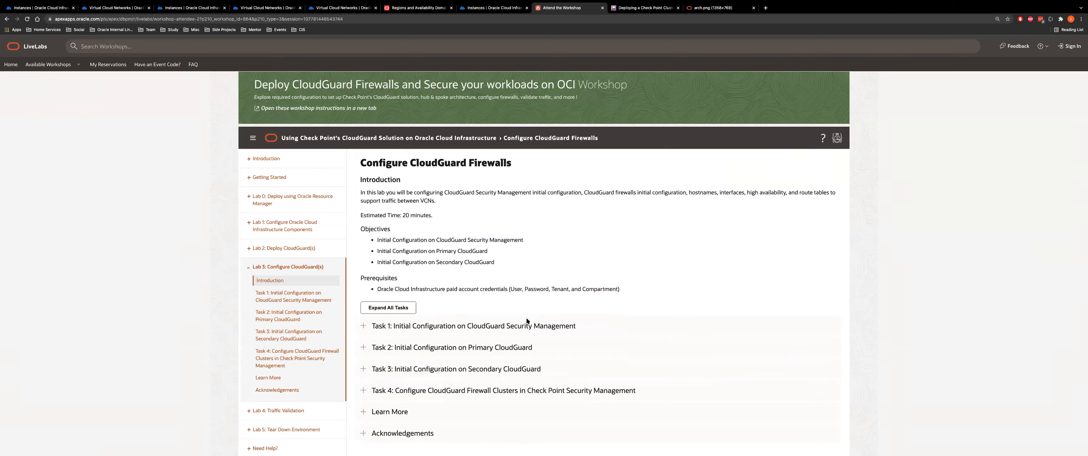
# Expand Task 1 and read its SSH steps for the Security Management setup
pyautogui.click(505, 326)
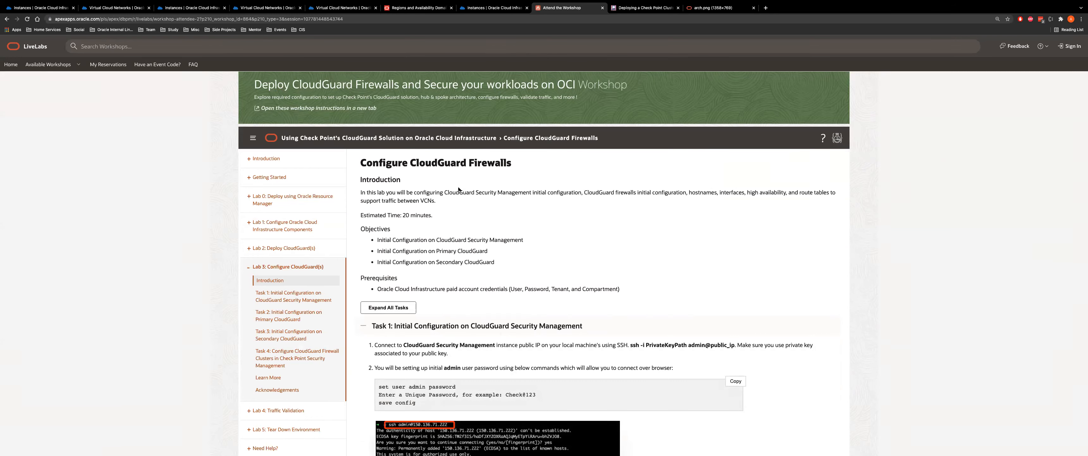
pyautogui.scroll(-4, 488, 243)
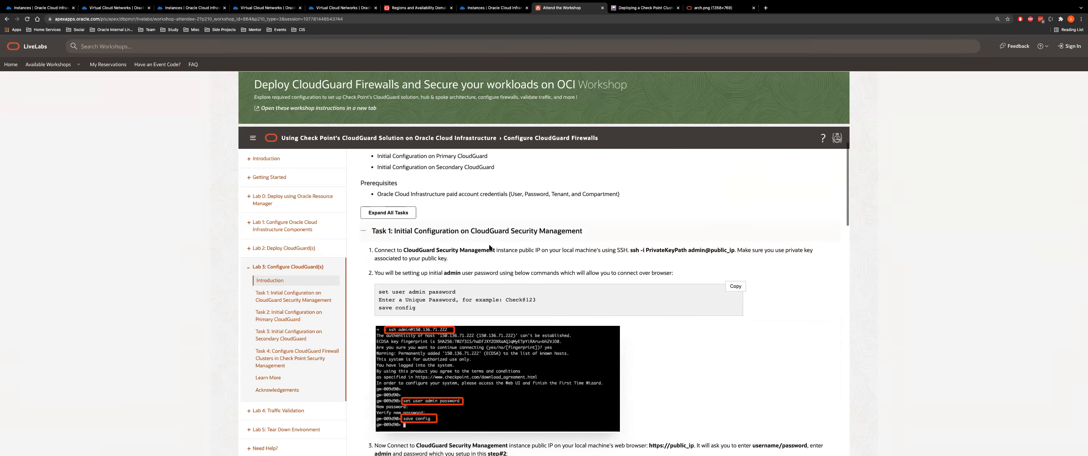
pyautogui.scroll(1, 380, 233)
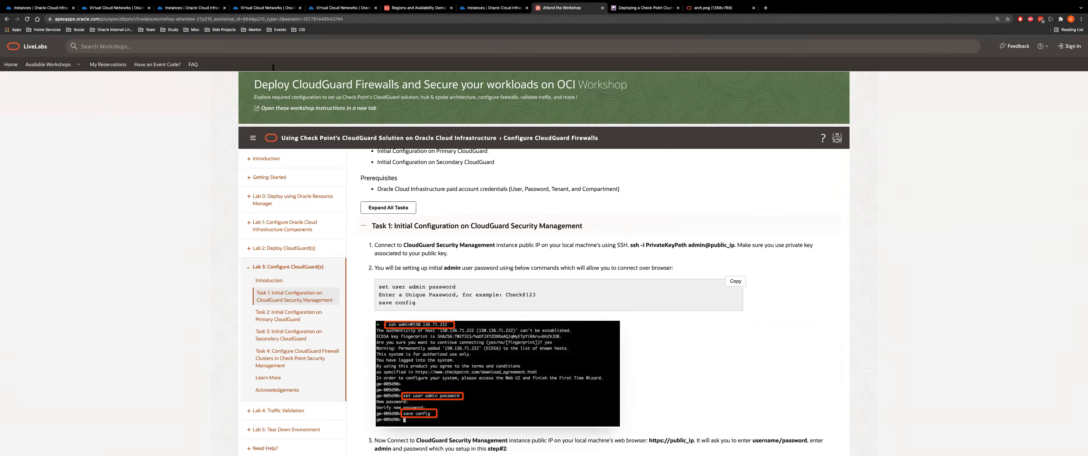
# Search the page for 'check', then go to the Oracle Cloud instances tab
pyautogui.press('super+f')
pyautogui.write('check')
pyautogui.press('super+1')
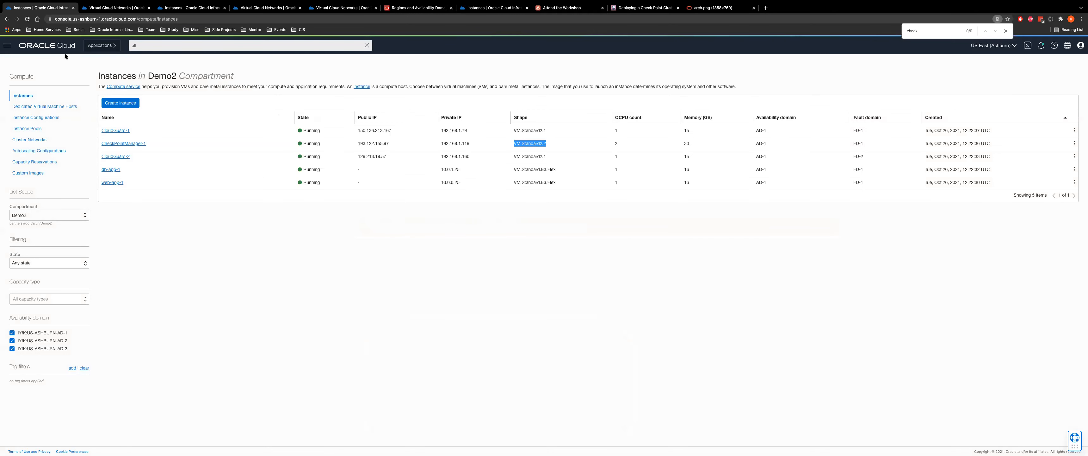
# In Compute > Instances, select CheckPointManager-1's public IP 132.145.138.40
pyautogui.press('super+2')
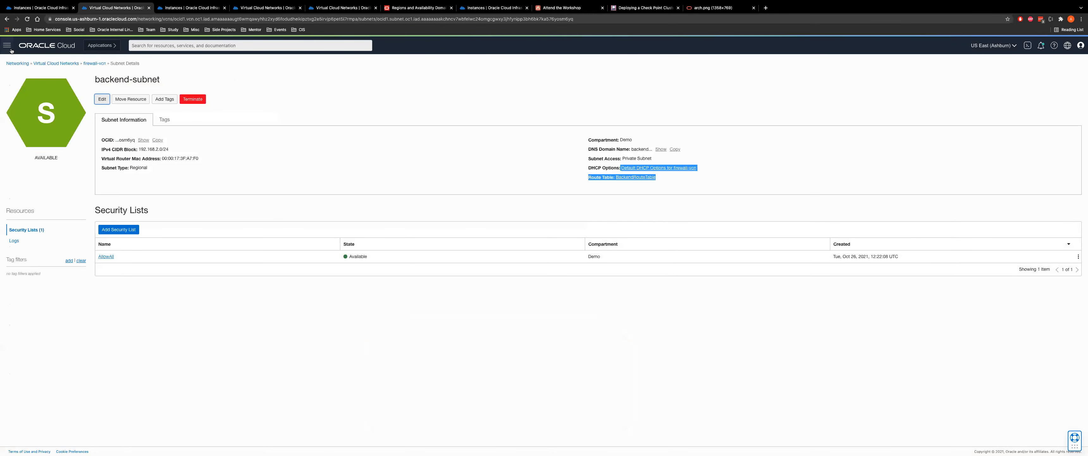
pyautogui.click(6, 45)
pyautogui.click(210, 90)
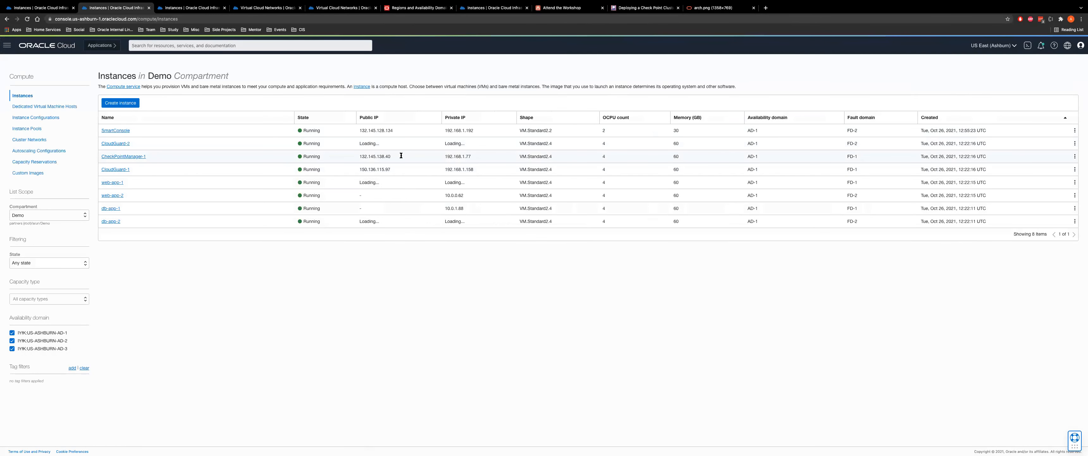
pyautogui.doubleClick(367, 156)
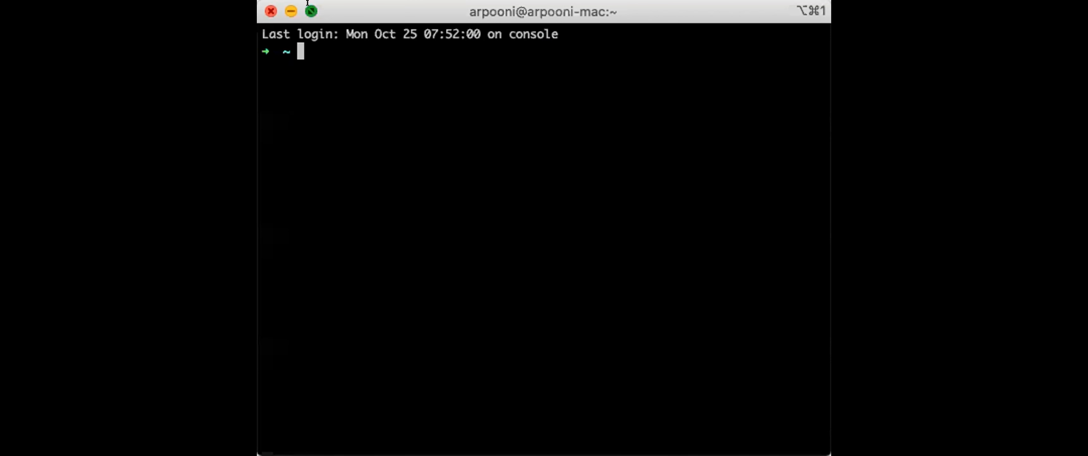
# Maximize iTerm2 and SSH as admin to 132.145.138.40, accepting the host key
pyautogui.click(310, 9)
pyautogui.press('super+plus')
pyautogui.press('super+plus')
pyautogui.press('super+plus')
pyautogui.press('super+plus')
pyautogui.press('super+minus')
pyautogui.press('super+minus')
pyautogui.press('super+plus')
pyautogui.press('super+plus')
pyautogui.press('super+plus')
pyautogui.press('super+plus')
pyautogui.press('Return')
pyautogui.press('Return')
pyautogui.press('Return')
pyautogui.press('Return')
pyautogui.write('ssh admin@')
pyautogui.press('super+v')
pyautogui.press('Return')
pyautogui.write('ye')
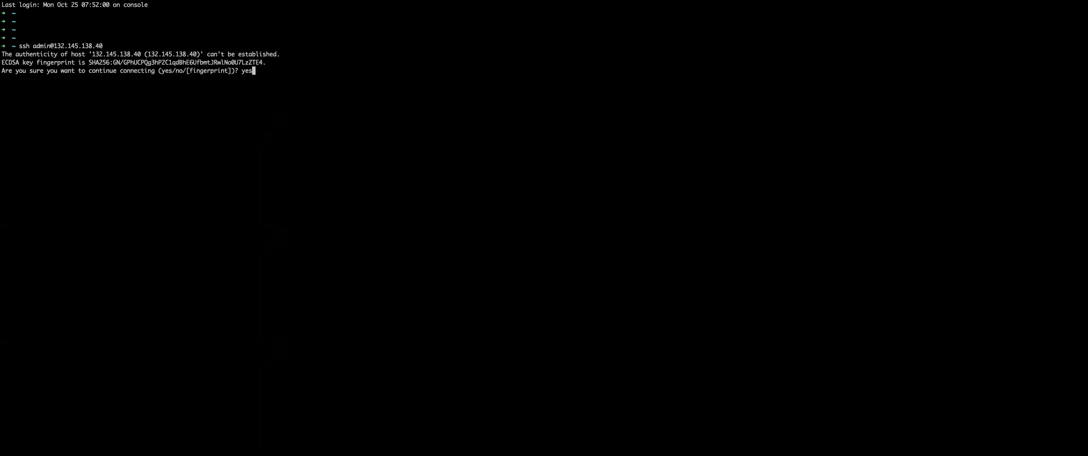
pyautogui.write('s')
pyautogui.press('Return')
pyautogui.press('Return')
pyautogui.press('Return')
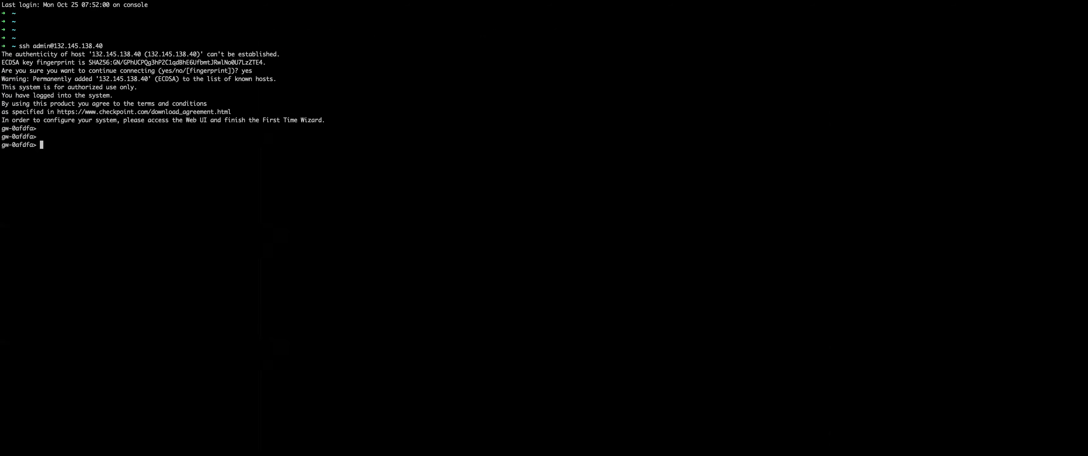
# Run the copied 'set user admin password' command, set the password, and run save config
pyautogui.press('super+Tab')
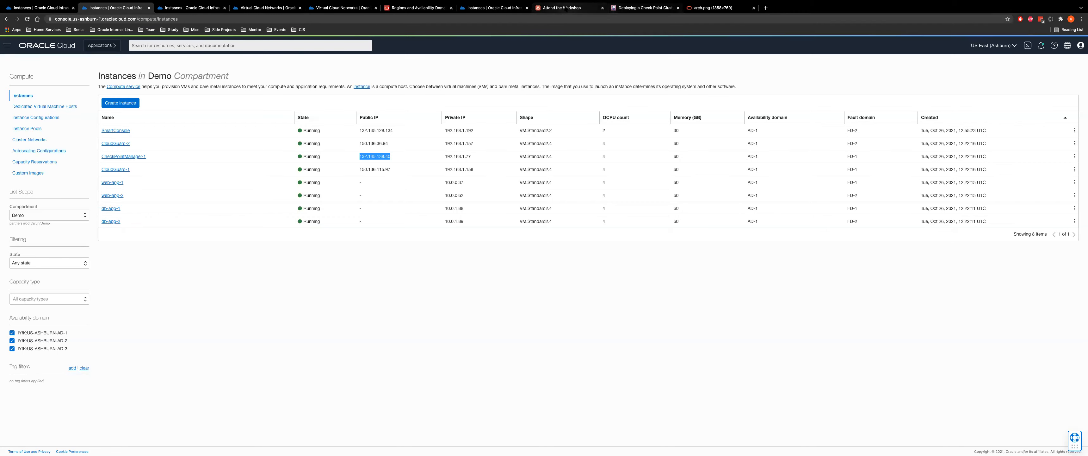
pyautogui.click(566, 8)
pyautogui.moveTo(378, 286); pyautogui.dragTo(461, 289)
pyautogui.press('super+c')
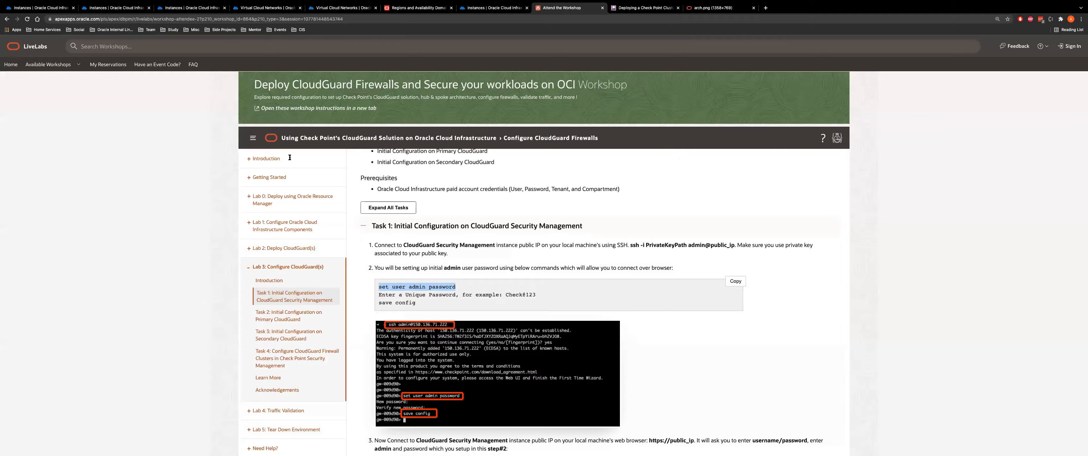
pyautogui.press('super+Tab')
pyautogui.press('super+v')
pyautogui.press('Return')
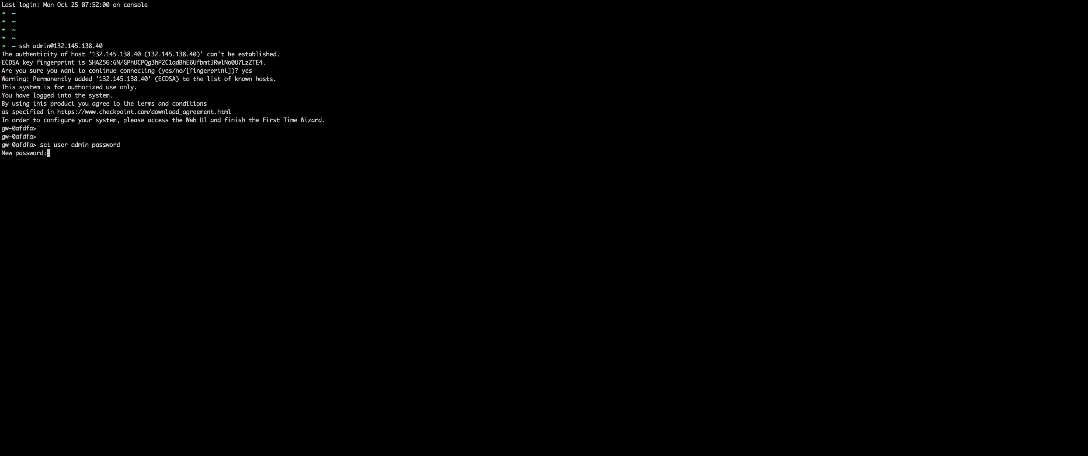
pyautogui.press('Return')
pyautogui.press('Return')
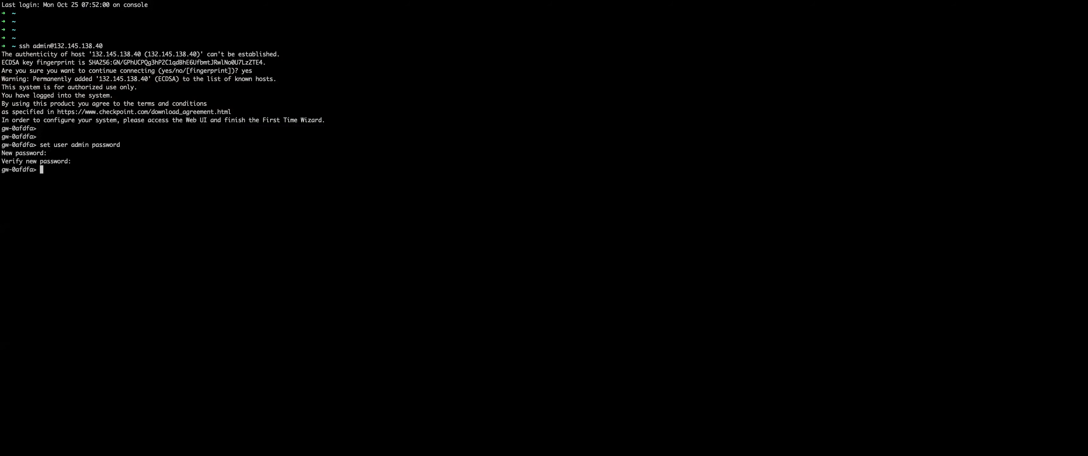
pyautogui.write('save config')
pyautogui.press('Return')
# Select CheckPointManager-1's public IP again in the Oracle Cloud instances list
pyautogui.press('super+Tab')
pyautogui.click(124, 8)
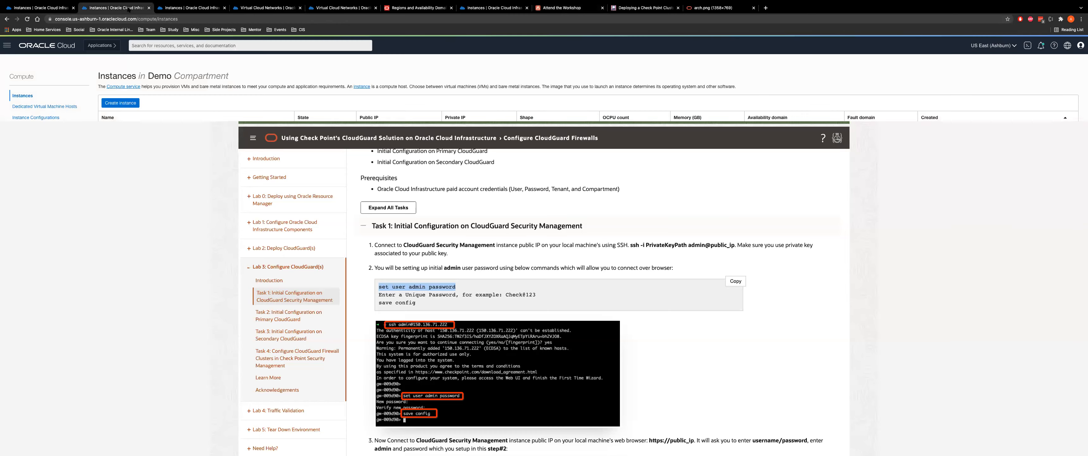
pyautogui.doubleClick(375, 156)
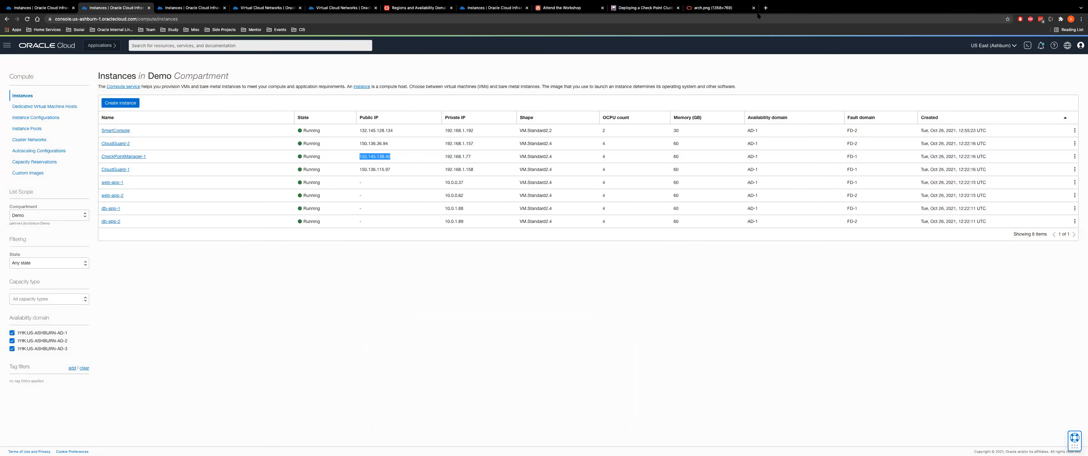
pyautogui.click(765, 8)
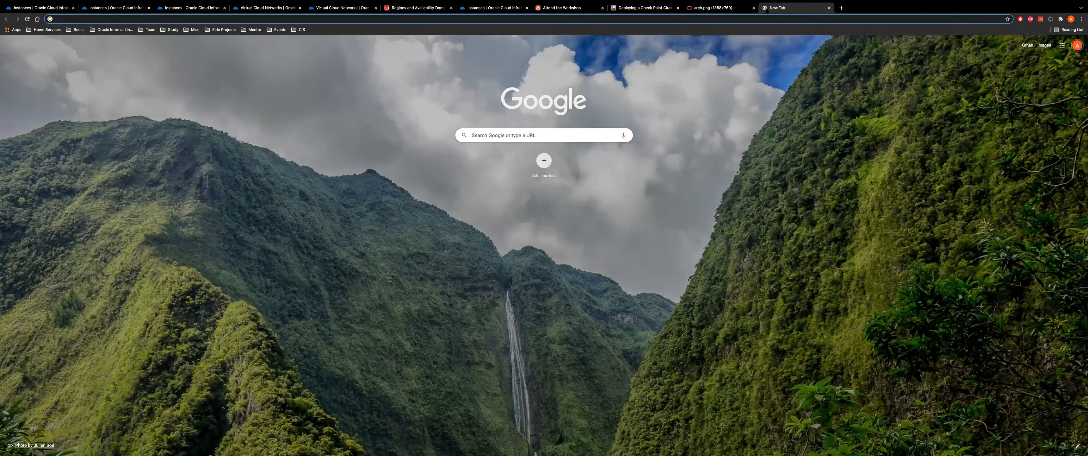
pyautogui.write('gtt')
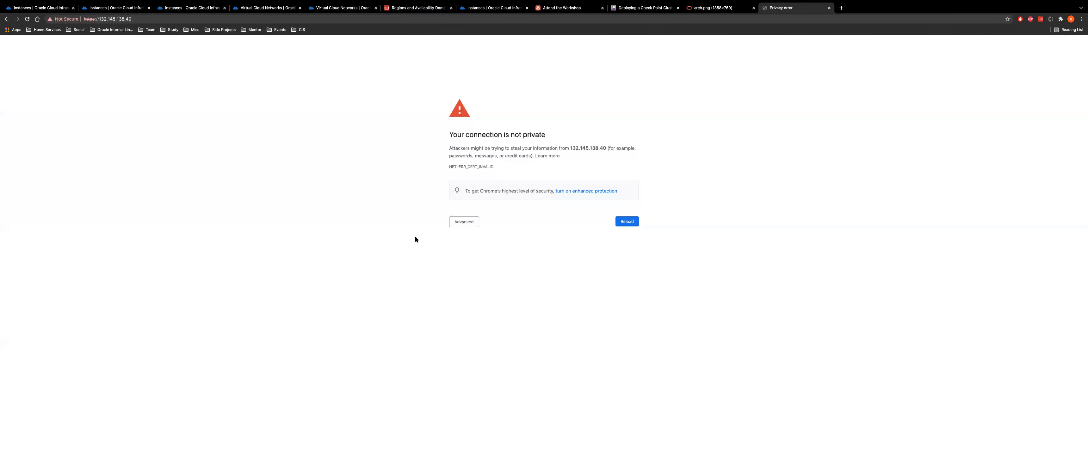
pyautogui.click(473, 223)
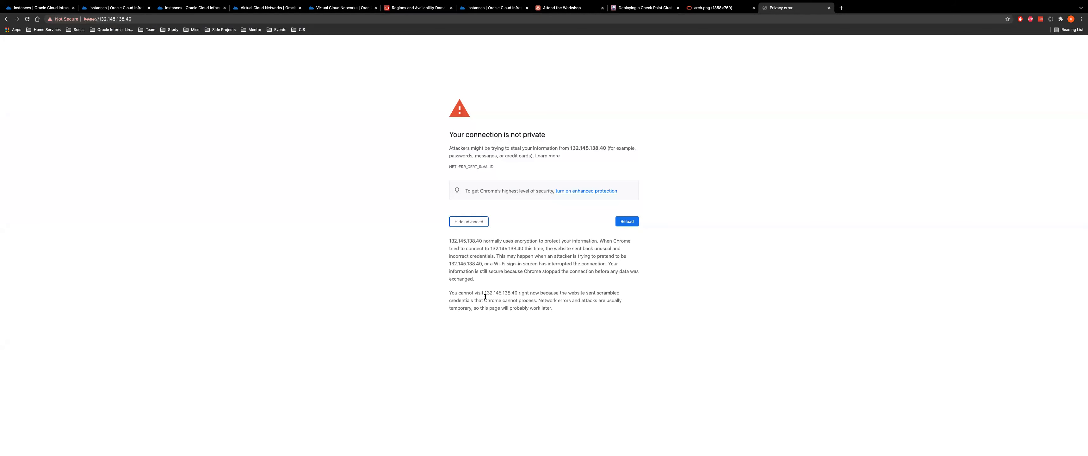
pyautogui.click(690, 245)
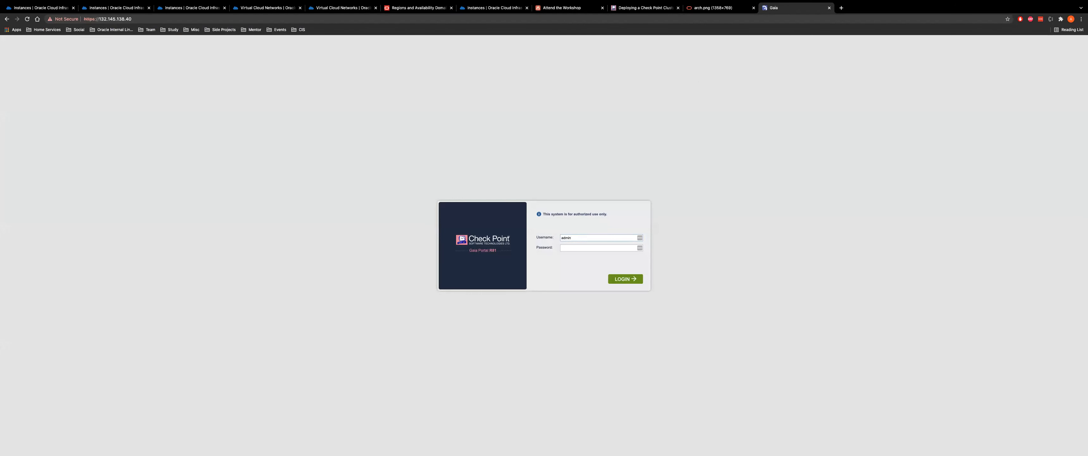
# Zoom the Gaia login page to 125% and sign in as admin with the new password
pyautogui.press('super+equal')
pyautogui.press('super+equal')
pyautogui.click(578, 249)
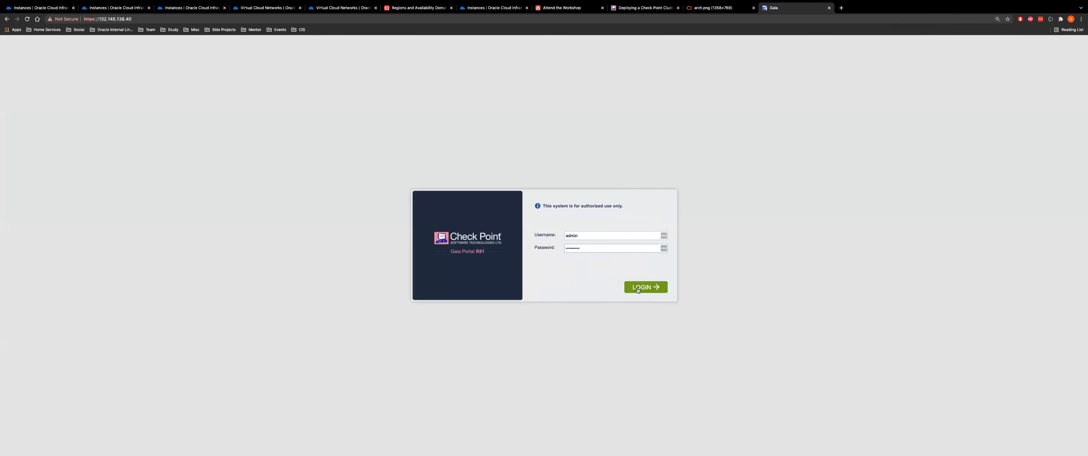
pyautogui.press('Return')
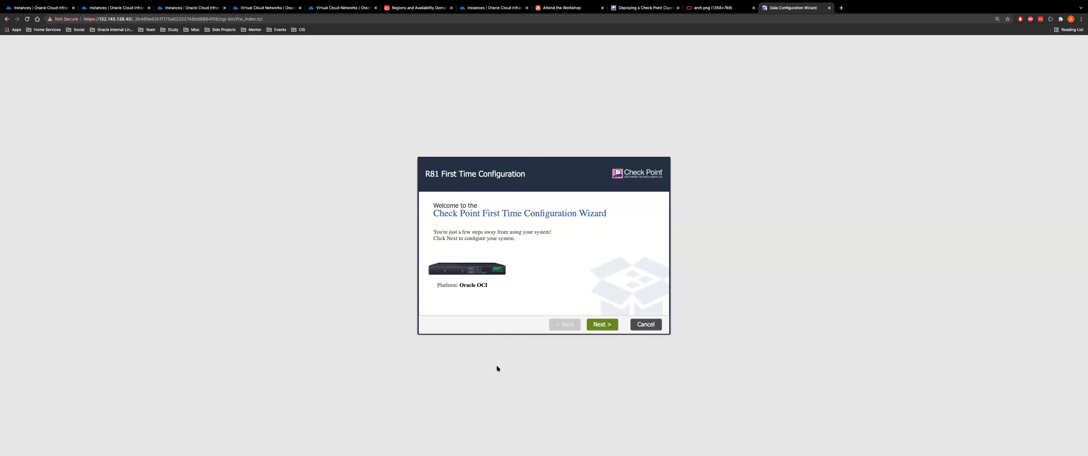
# Advance past Welcome, Deployment Options and Management Connection, checking the manager's private IP in Oracle Cloud
pyautogui.click(603, 324)
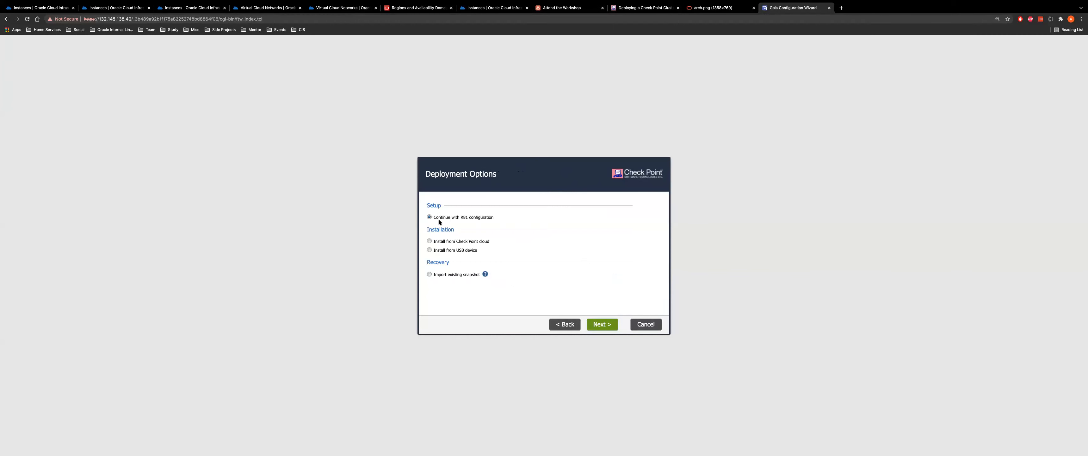
pyautogui.click(604, 324)
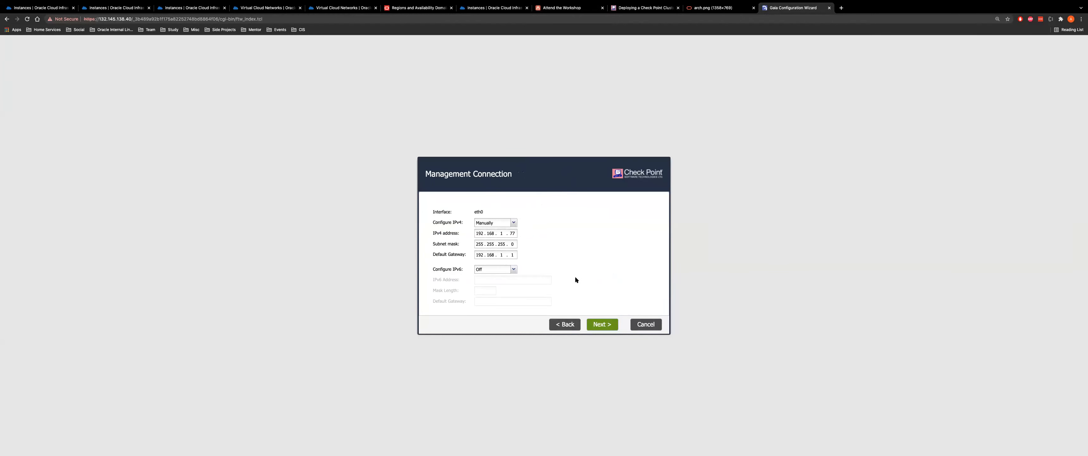
pyautogui.click(114, 8)
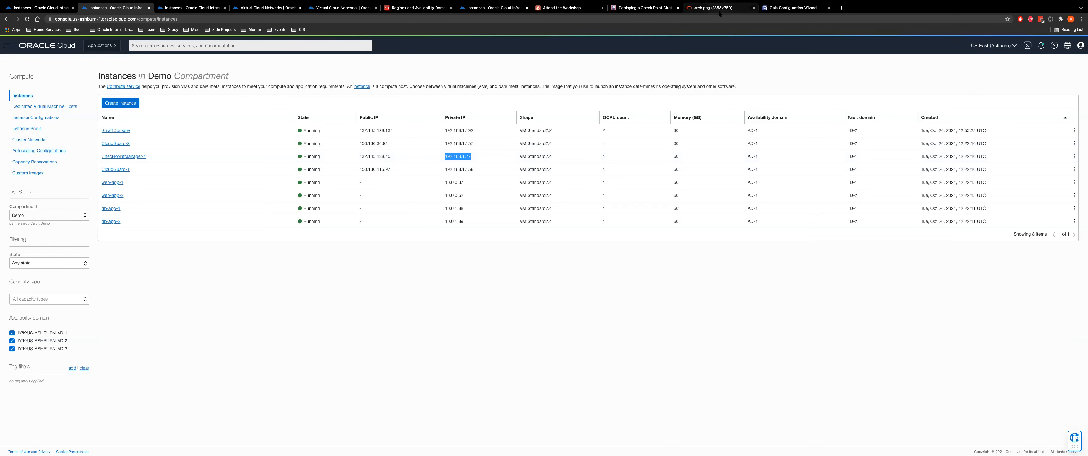
pyautogui.click(779, 9)
pyautogui.click(611, 324)
# Set the host name to checkpoint-manager and accept the Date and Time settings
pyautogui.moveTo(505, 204); pyautogui.dragTo(467, 200)
pyautogui.write('check')
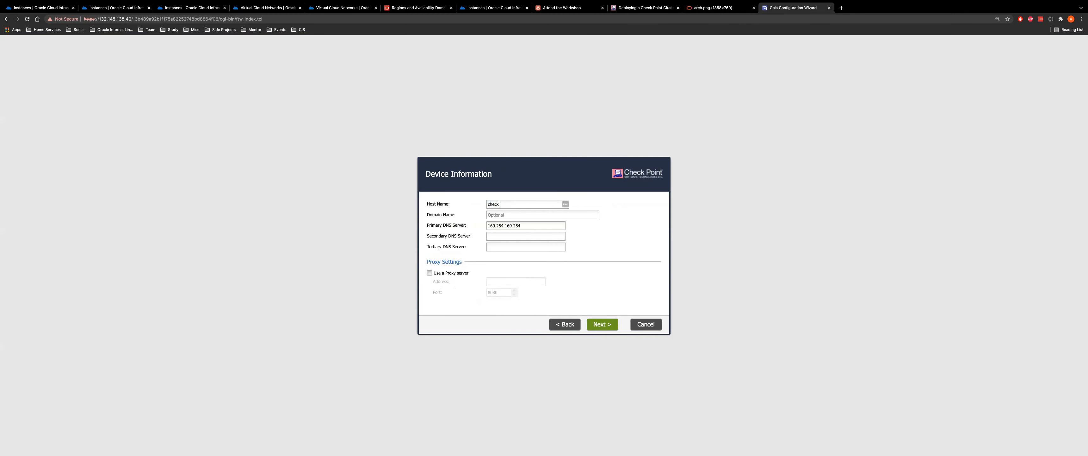
pyautogui.write('point-manager')
pyautogui.click(603, 324)
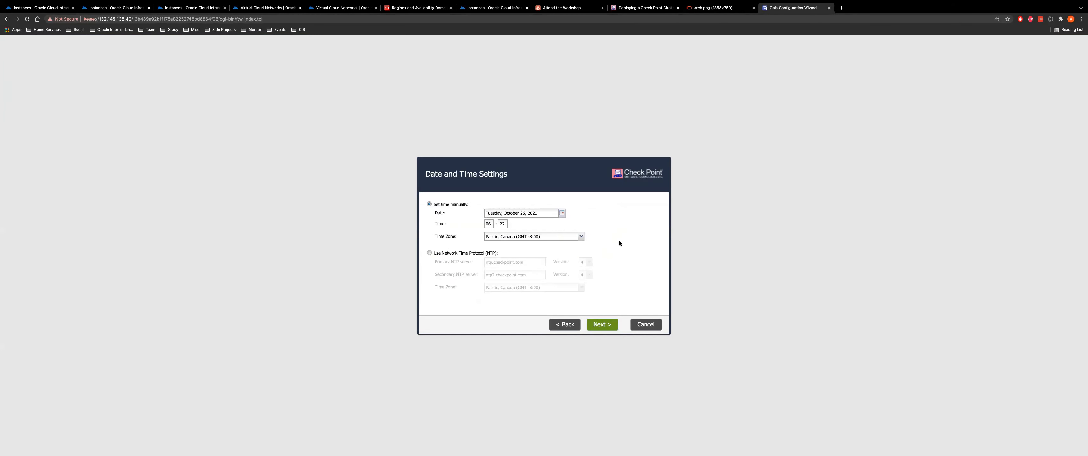
pyautogui.click(602, 324)
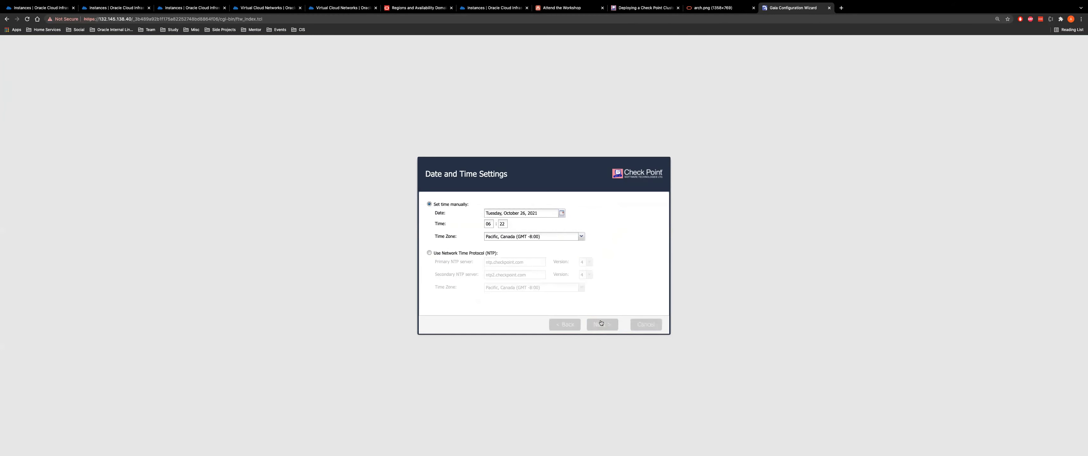
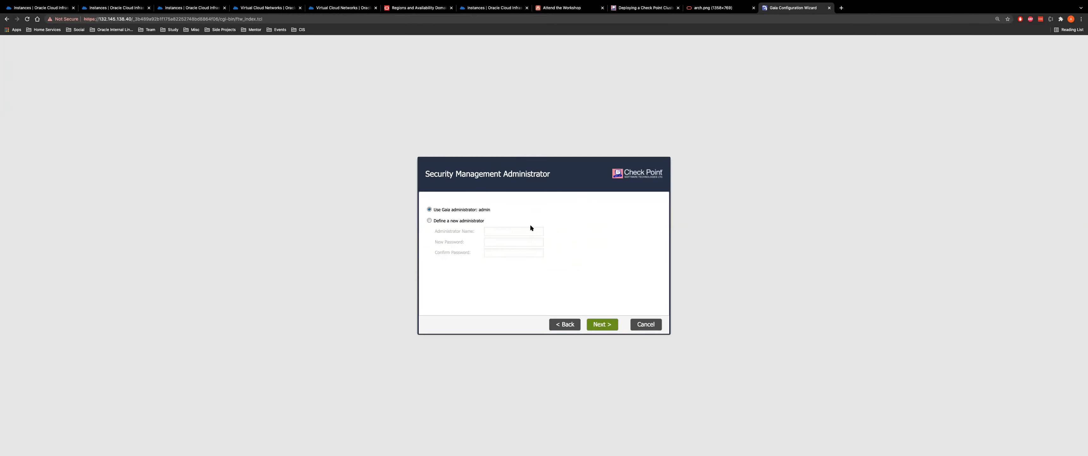
# Keep 'Use Gaia administrator: admin' and allow GUI clients from Any IP Address
pyautogui.click(598, 329)
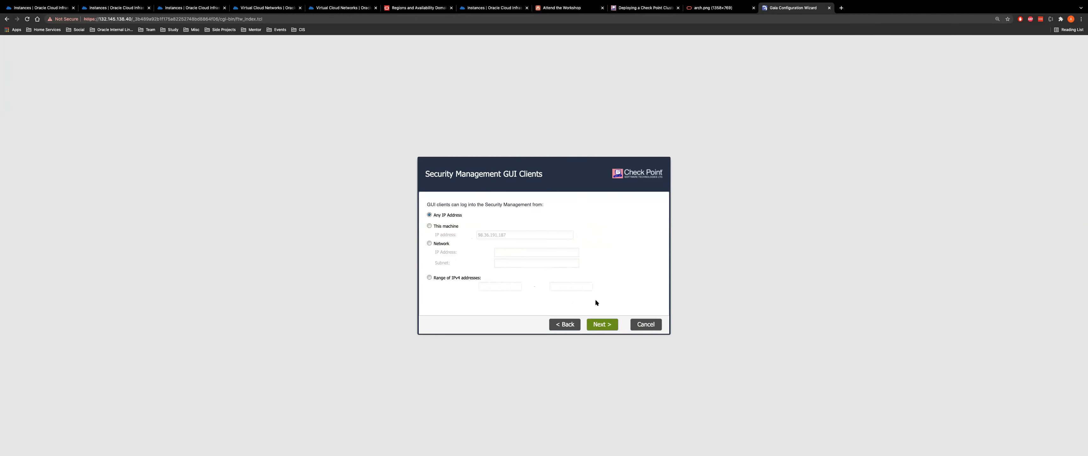
pyautogui.click(602, 328)
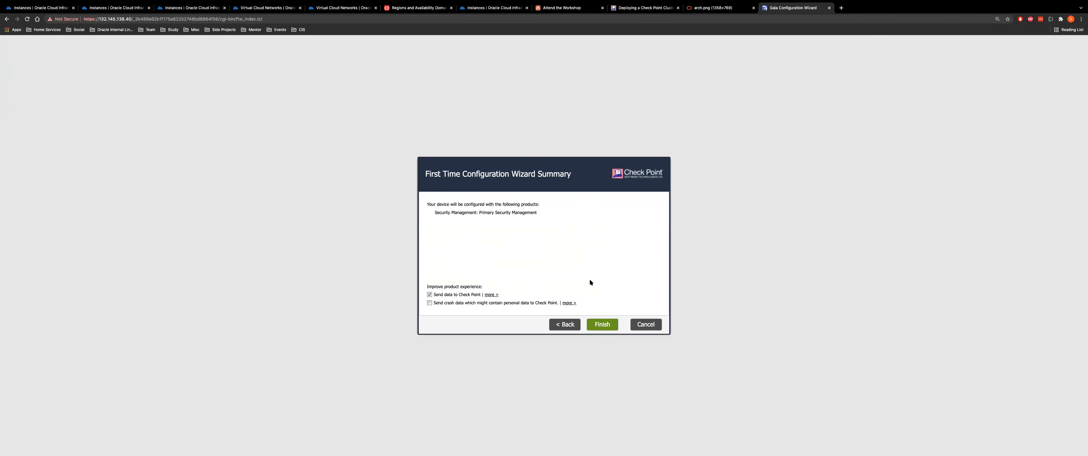
# Finish the wizard, confirm starting the configuration, and switch to the workshop instructions
pyautogui.click(599, 325)
pyautogui.click(598, 324)
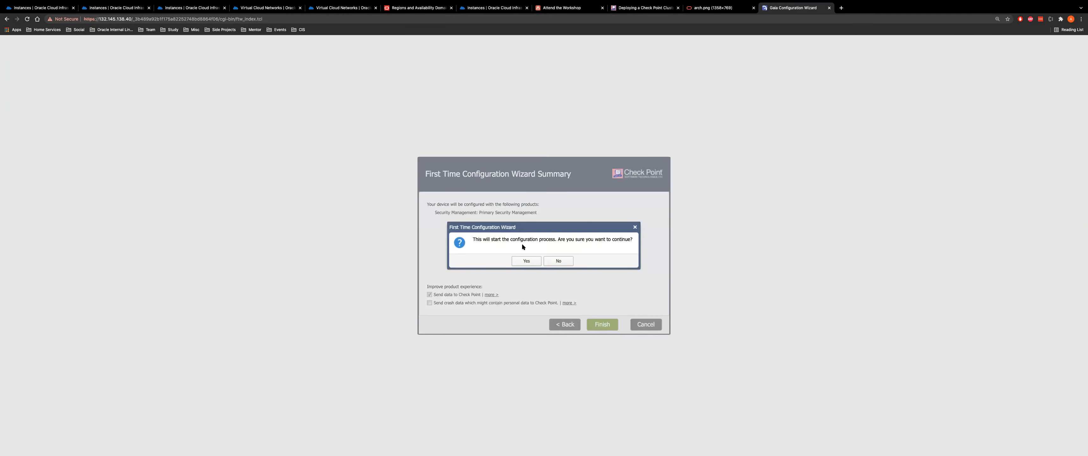
pyautogui.click(521, 261)
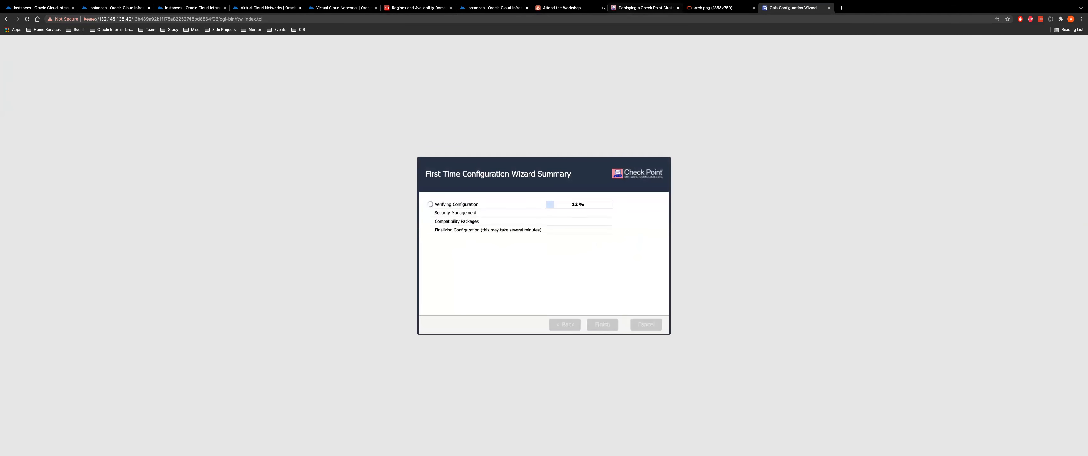
pyautogui.click(557, 8)
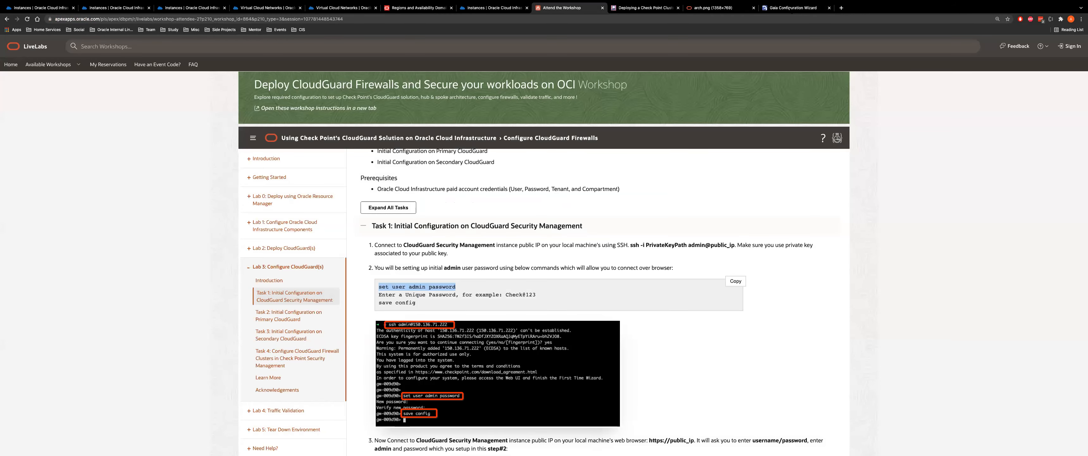
# Check the configuration progress and CloudGuard-1 details, then scroll through the workshop instructions
pyautogui.click(793, 9)
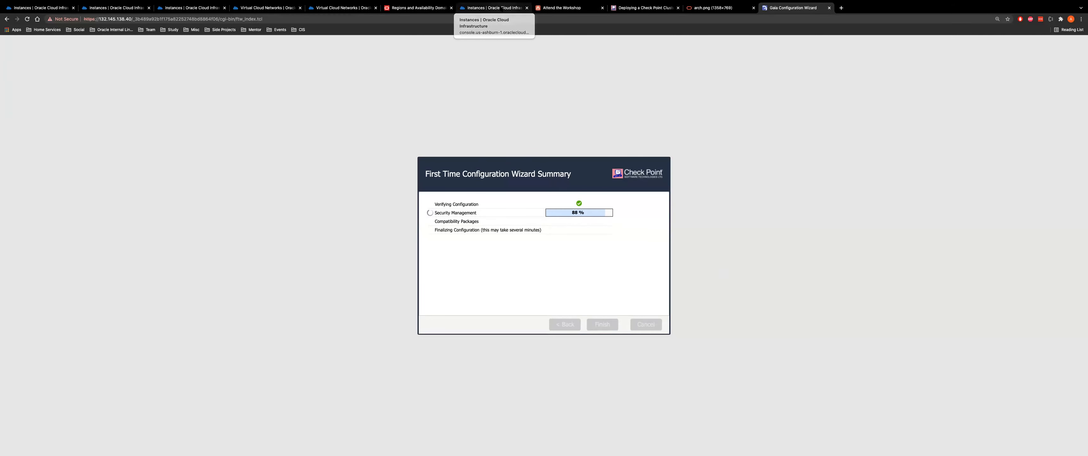
pyautogui.click(493, 8)
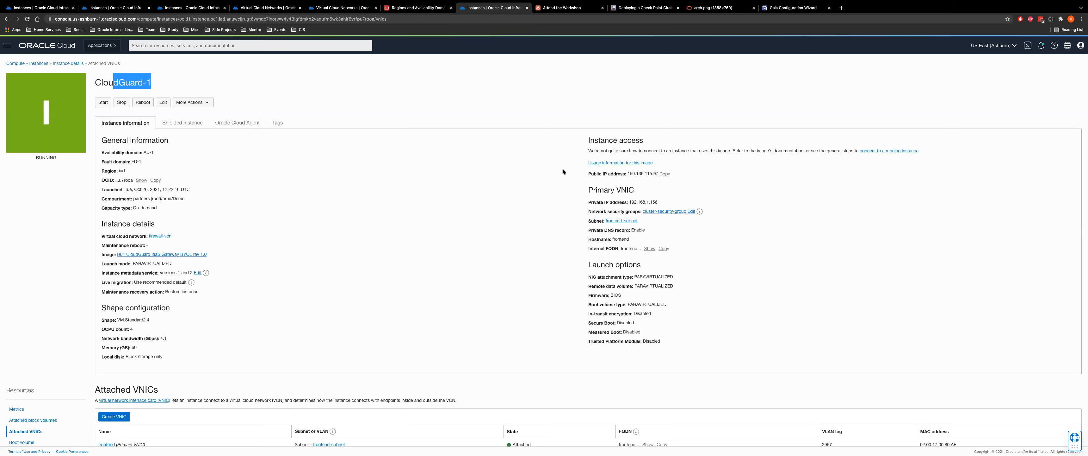
pyautogui.click(594, 9)
pyautogui.scroll(-3, 494, 249)
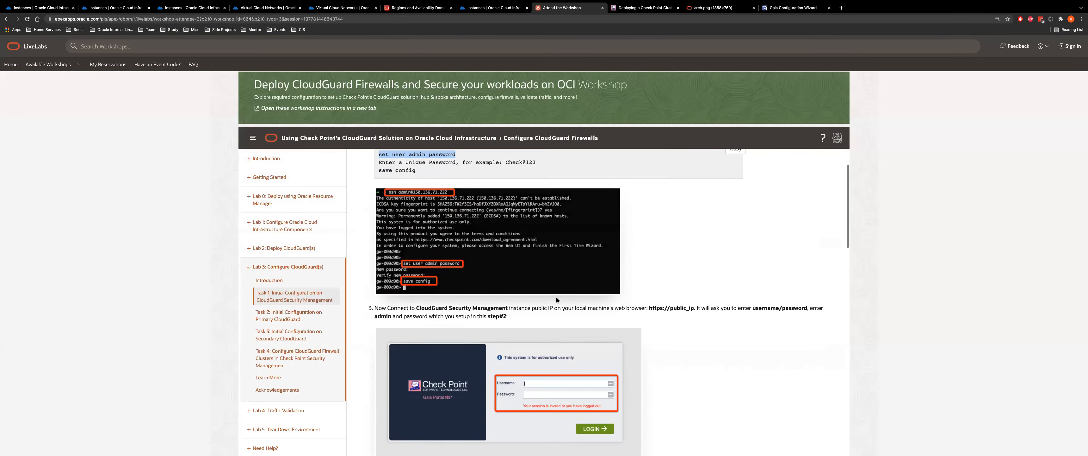
pyautogui.scroll(-8, 555, 296)
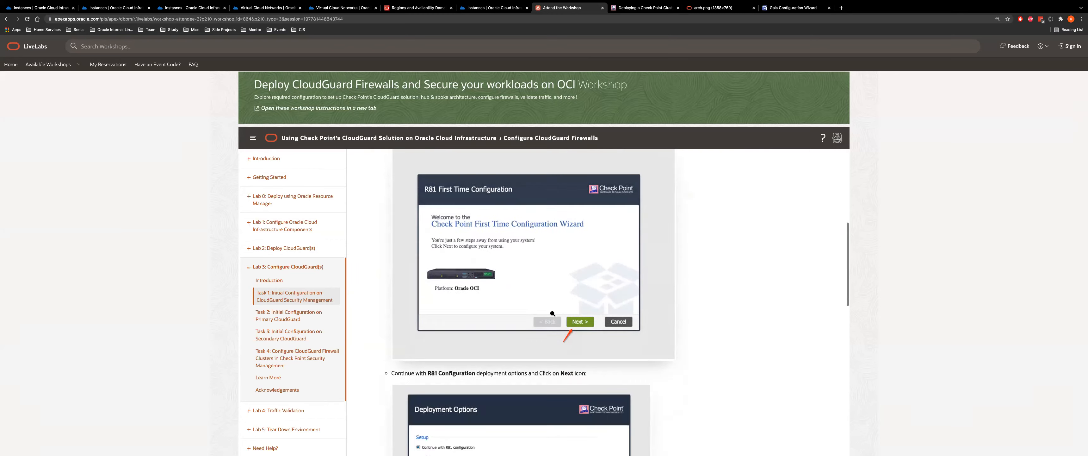
pyautogui.scroll(-5, 553, 314)
pyautogui.scroll(-4, 537, 262)
pyautogui.scroll(-10, 527, 311)
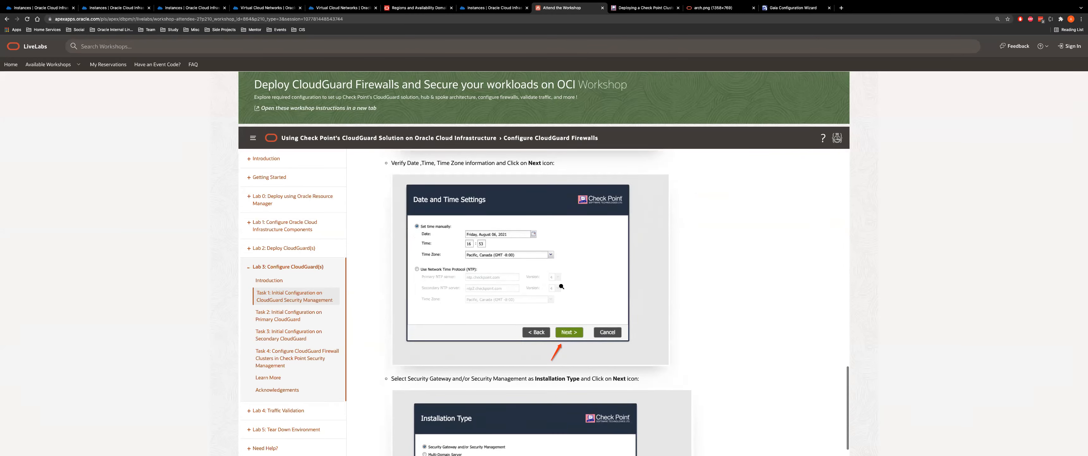
pyautogui.scroll(-6, 562, 286)
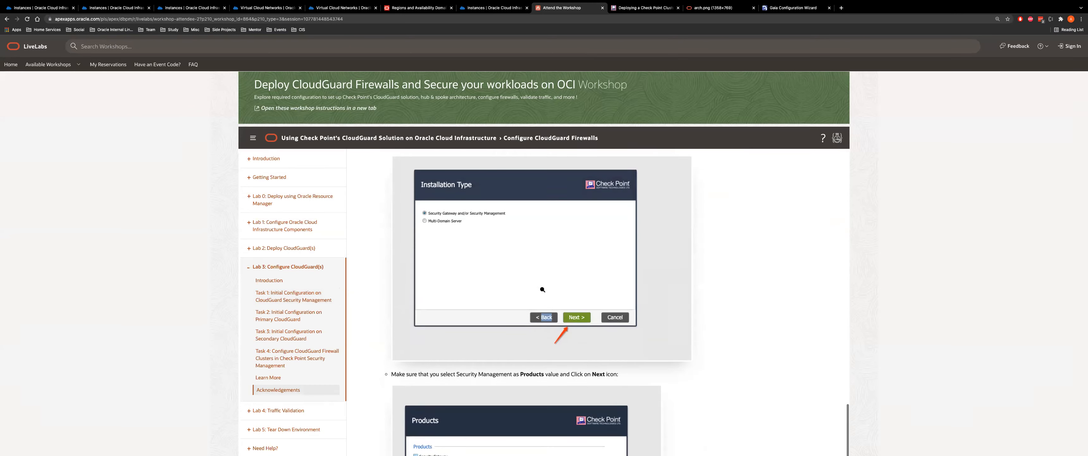
pyautogui.scroll(-5, 543, 289)
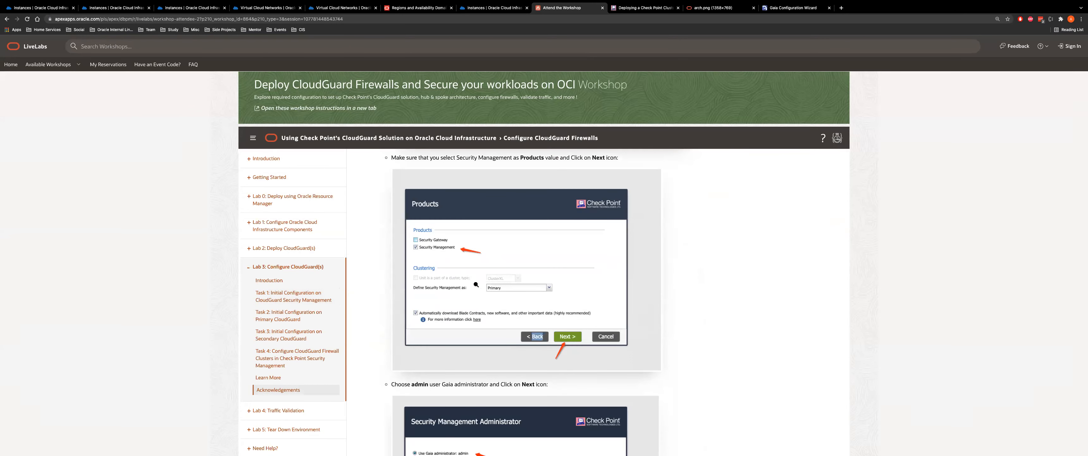
pyautogui.scroll(-8, 528, 335)
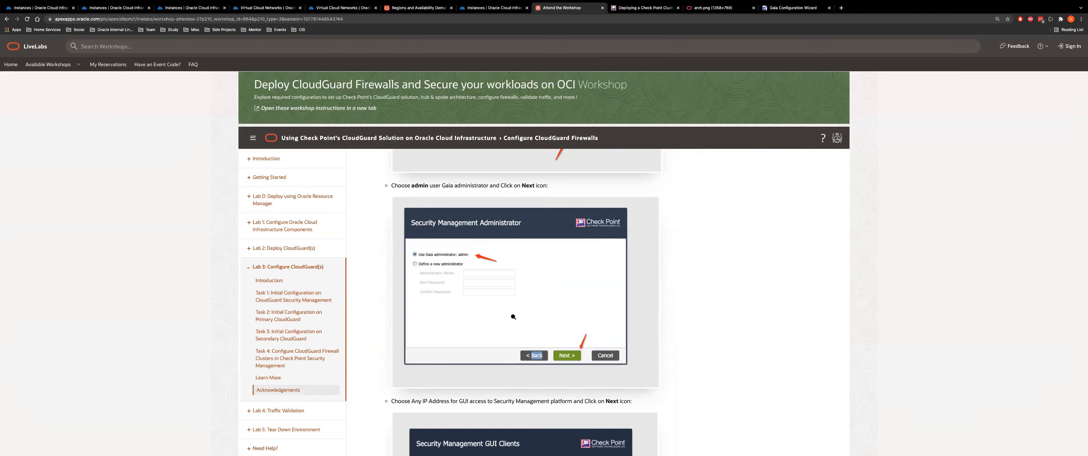
pyautogui.scroll(-2, 514, 317)
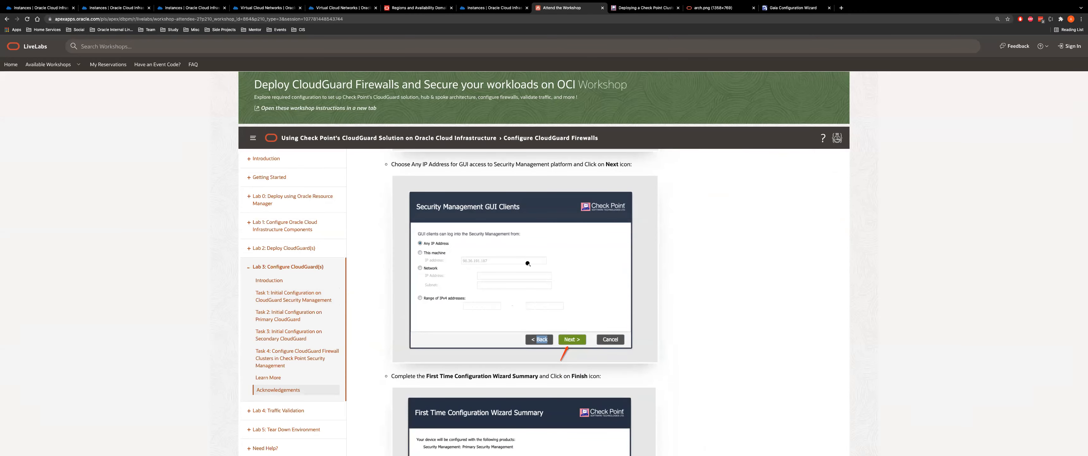
pyautogui.scroll(-6, 528, 263)
pyautogui.scroll(-3, 492, 324)
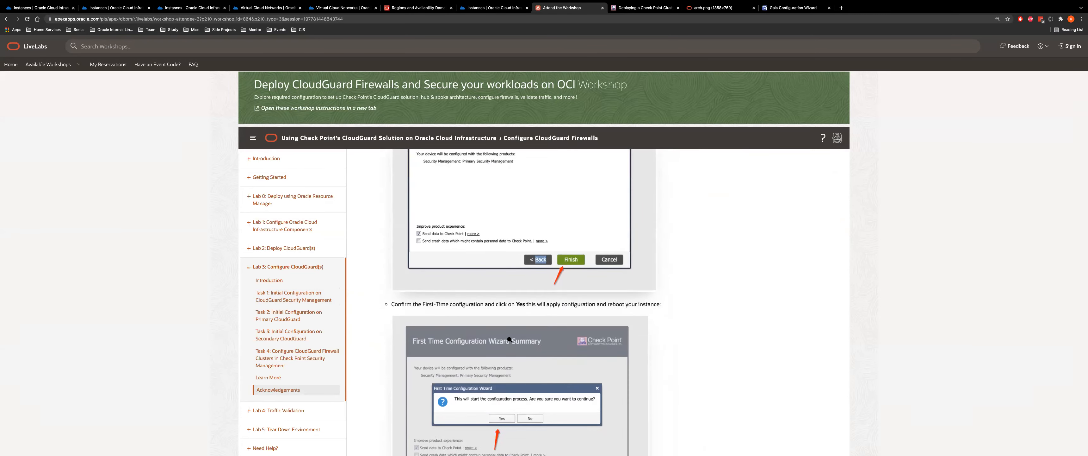
pyautogui.scroll(-3, 566, 306)
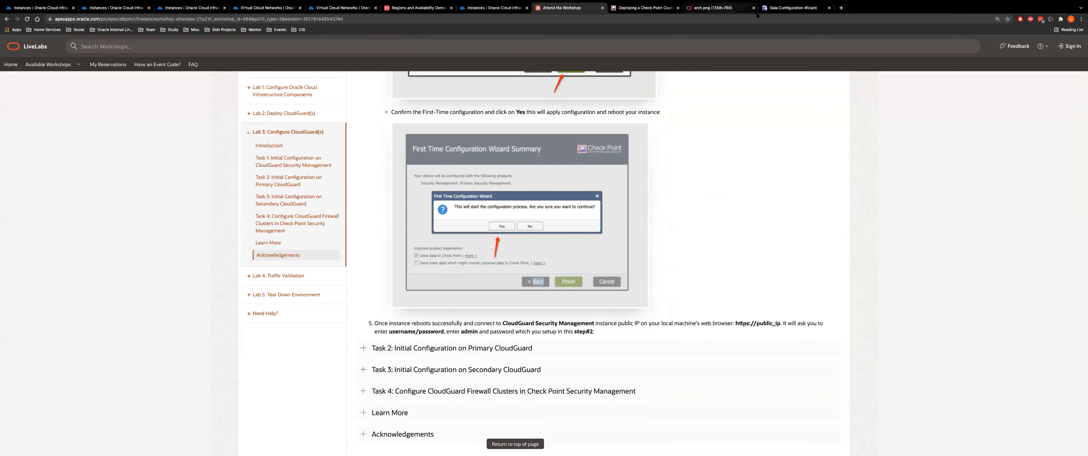
# Recheck the configuration progress and the cloud instances page before returning to the workshop
pyautogui.click(793, 8)
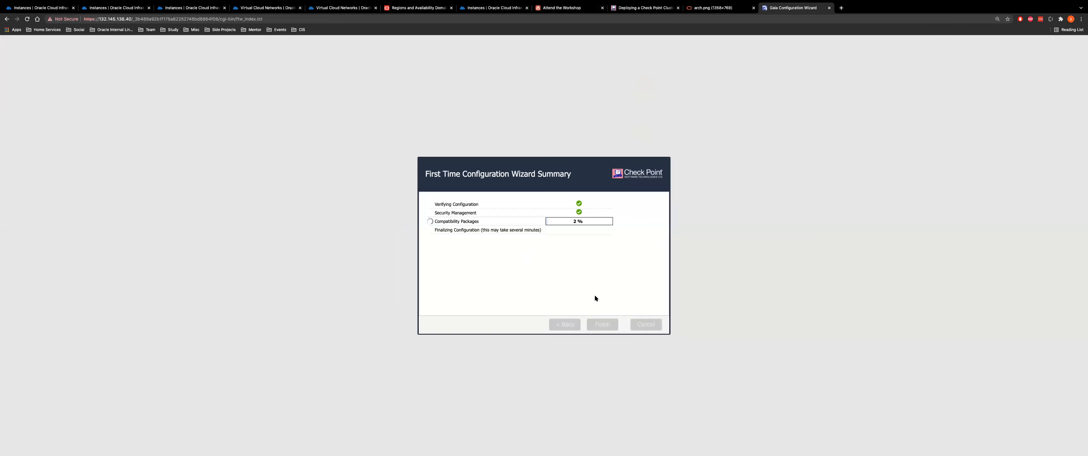
pyautogui.click(558, 8)
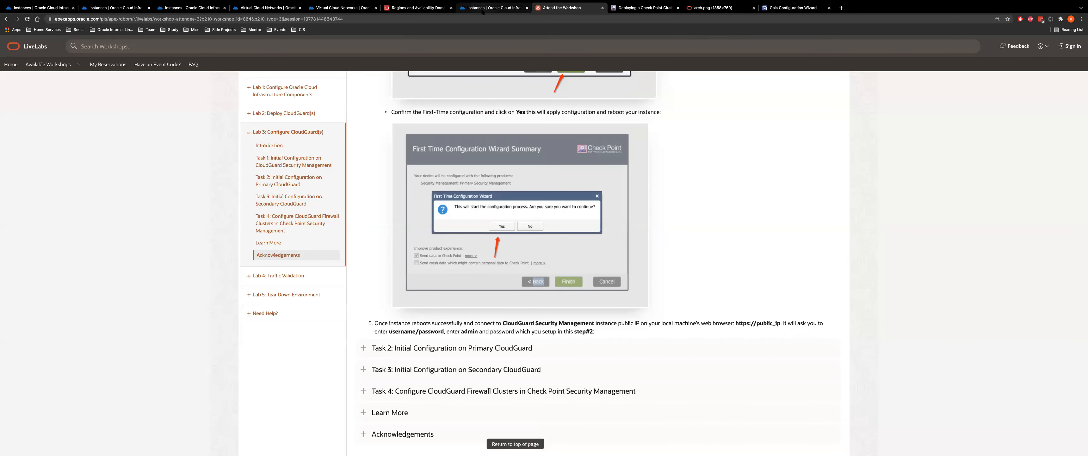
pyautogui.click(483, 7)
pyautogui.click(562, 8)
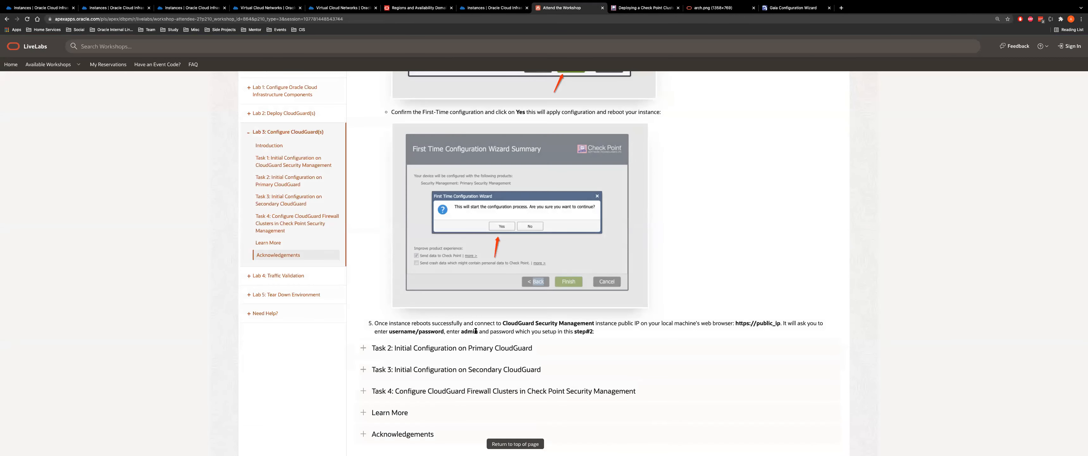
# Expand 'Task 2: Initial Configuration on Primary CloudGuard', read its steps, and return to Oracle Cloud instances
pyautogui.click(528, 348)
pyautogui.scroll(-3, 531, 174)
pyautogui.scroll(-2, 531, 174)
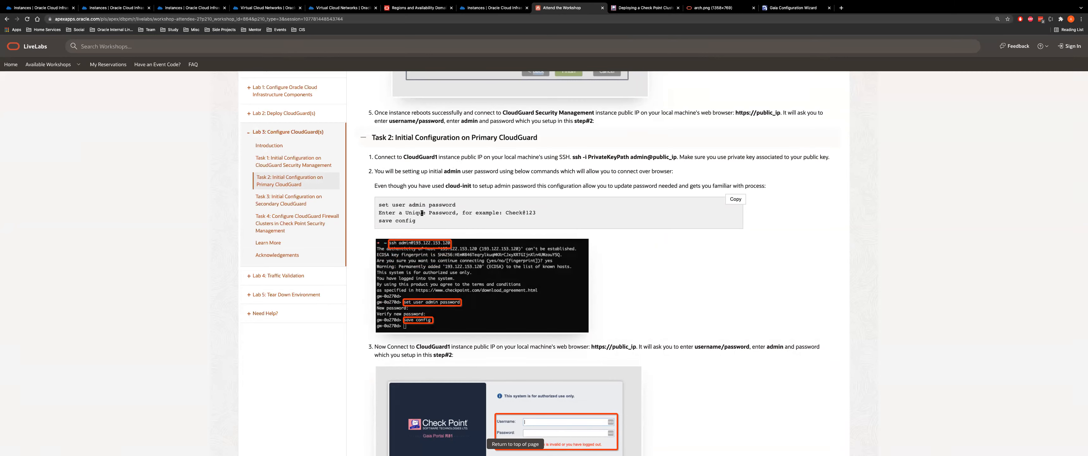
pyautogui.press('super+2')
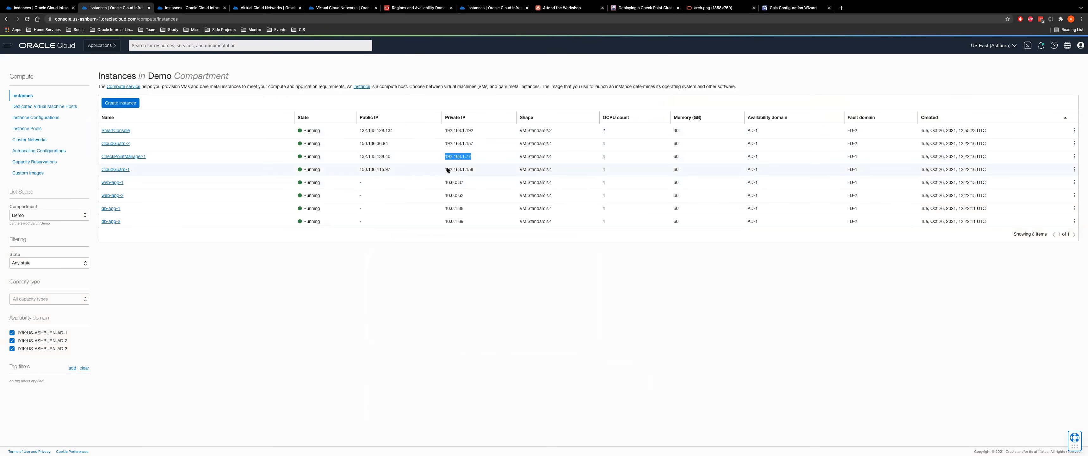
pyautogui.doubleClick(378, 169)
pyautogui.press('super+c')
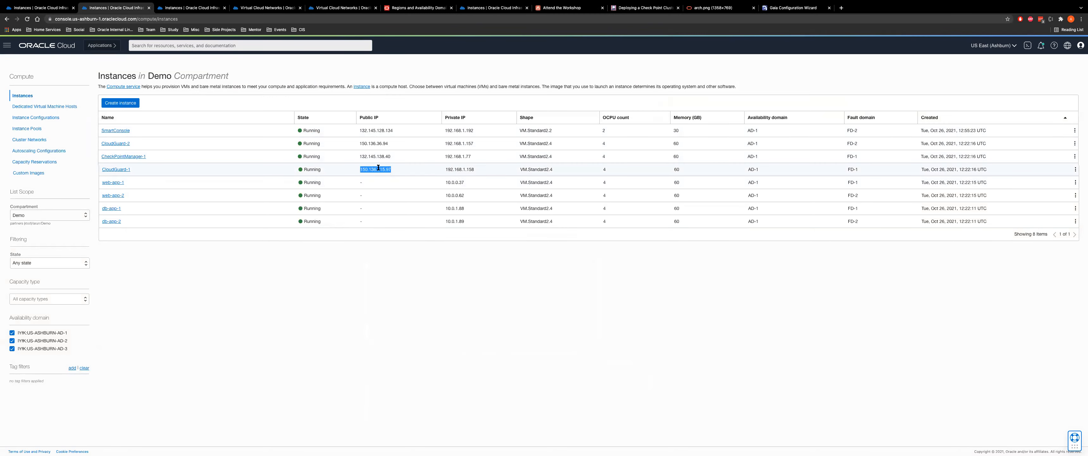
pyautogui.press('super+Tab')
pyautogui.write('ssj')
pyautogui.press('BackSpace')
pyautogui.write('h admin@')
pyautogui.press('super+v')
pyautogui.press('Return')
# Accept the gateway's host key and run 'set user admin password'
pyautogui.write('yes')
pyautogui.press('Return')
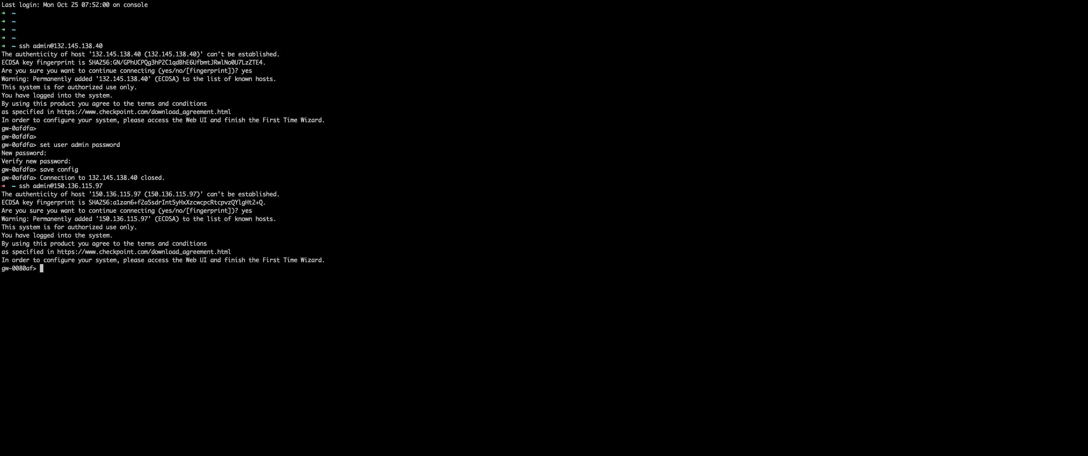
pyautogui.write('ad')
pyautogui.press('BackSpace')
pyautogui.press('BackSpace')
pyautogui.write('set user')
pyautogui.press('Tab')
pyautogui.write('ad')
pyautogui.press('Tab')
pyautogui.write('pass')
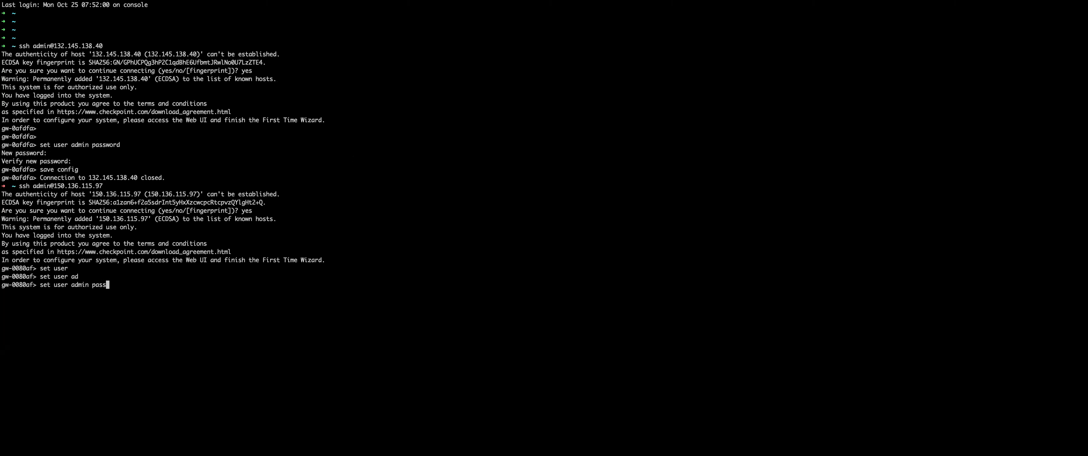
pyautogui.press('Tab')
pyautogui.press('Return')
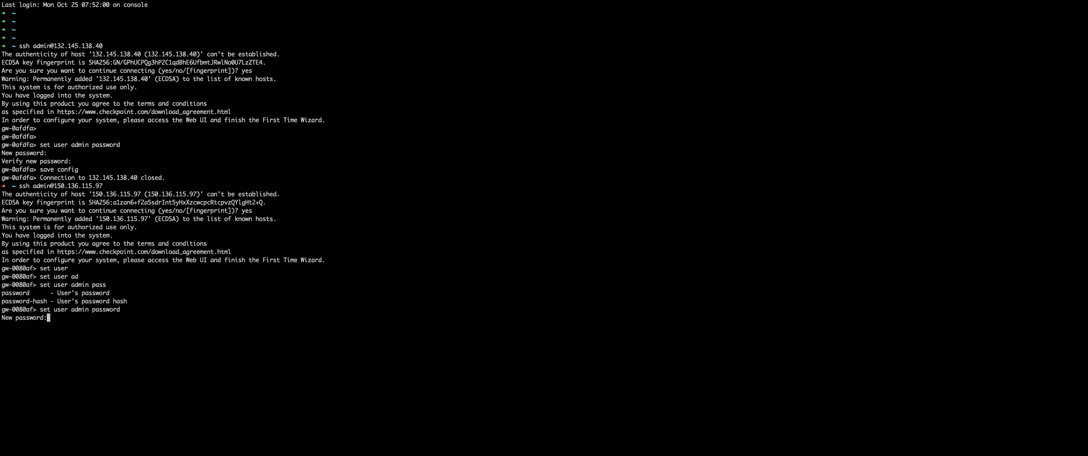
# Enter the new admin password, run save config, and switch back to the browser
pyautogui.press('Return')
pyautogui.press('Return')
pyautogui.write('save config')
pyautogui.press('Return')
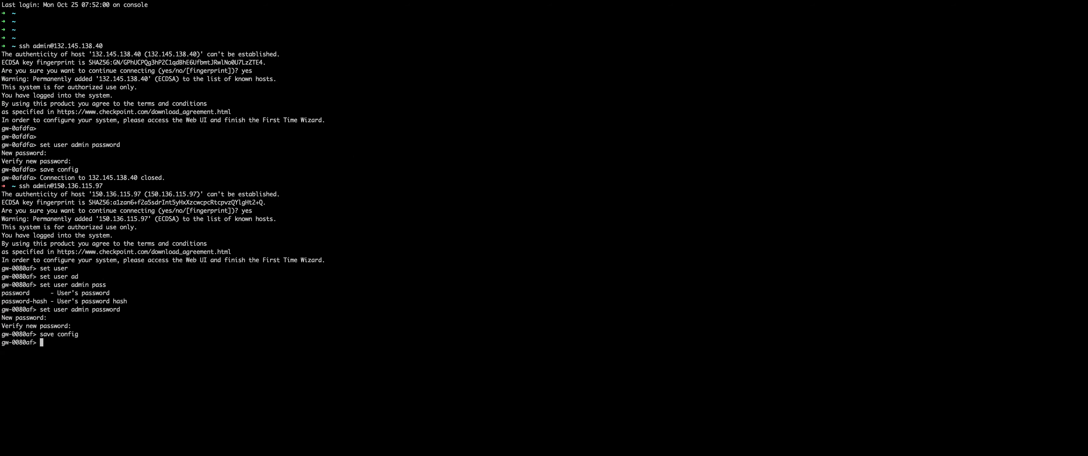
pyautogui.press('super+Tab')
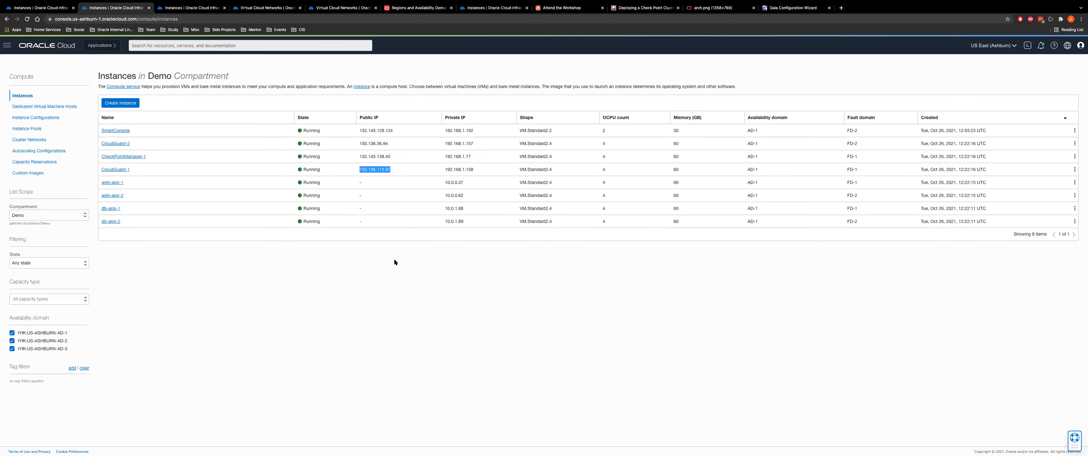
pyautogui.doubleClick(374, 170)
pyautogui.hotkey('ctrl', 'c')
pyautogui.click(841, 8)
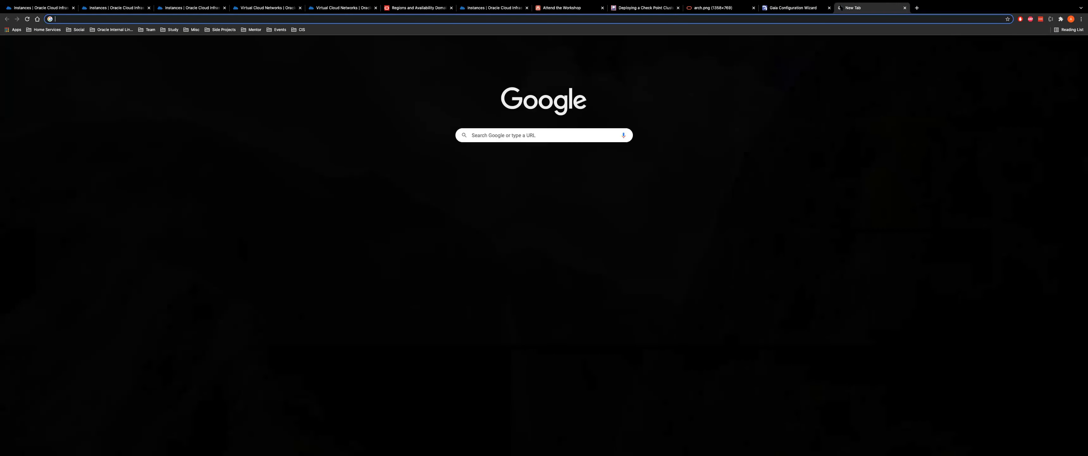
pyautogui.hotkey('ctrl', 'v')
pyautogui.press('Return')
pyautogui.click(467, 223)
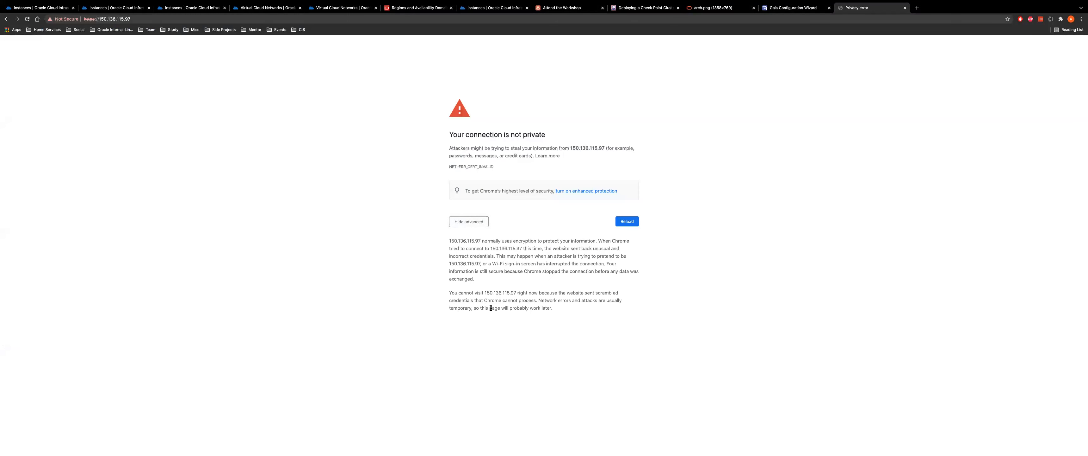
pyautogui.press('t')
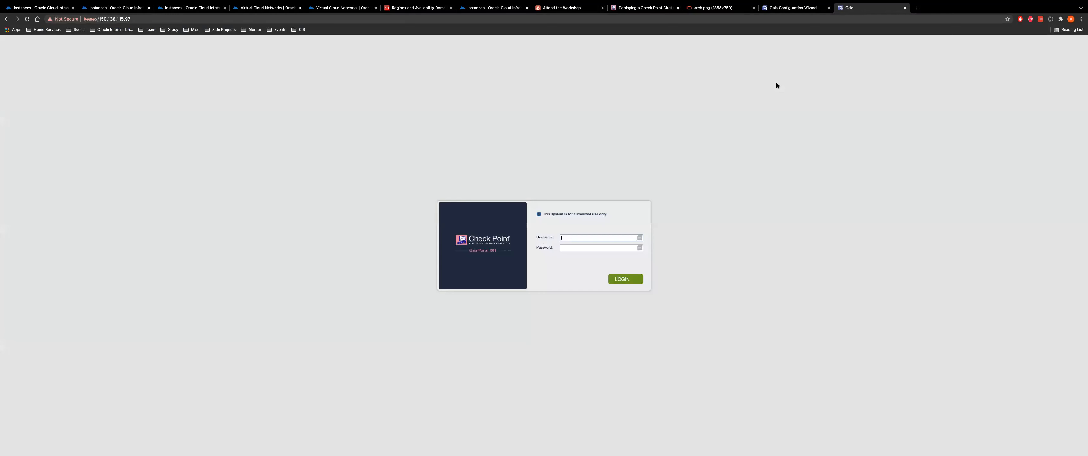
# Zoom the login page and sign in to the Gaia portal as admin
pyautogui.press('super+equal')
pyautogui.press('super+equal')
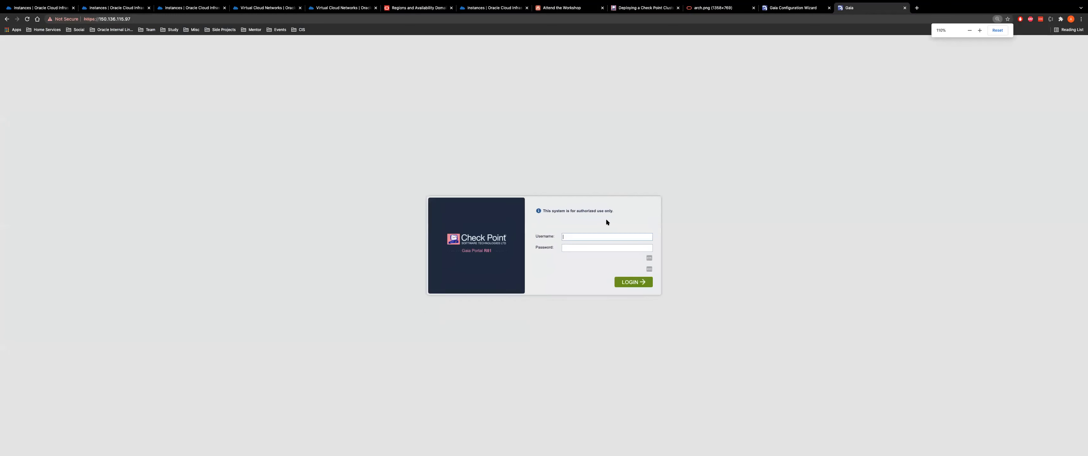
pyautogui.write('admin')
pyautogui.press('Tab')
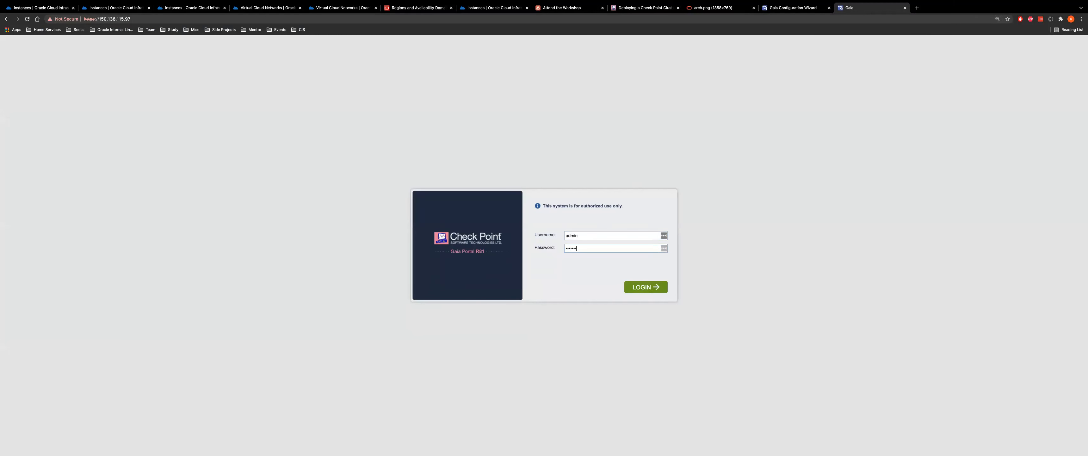
pyautogui.click(647, 287)
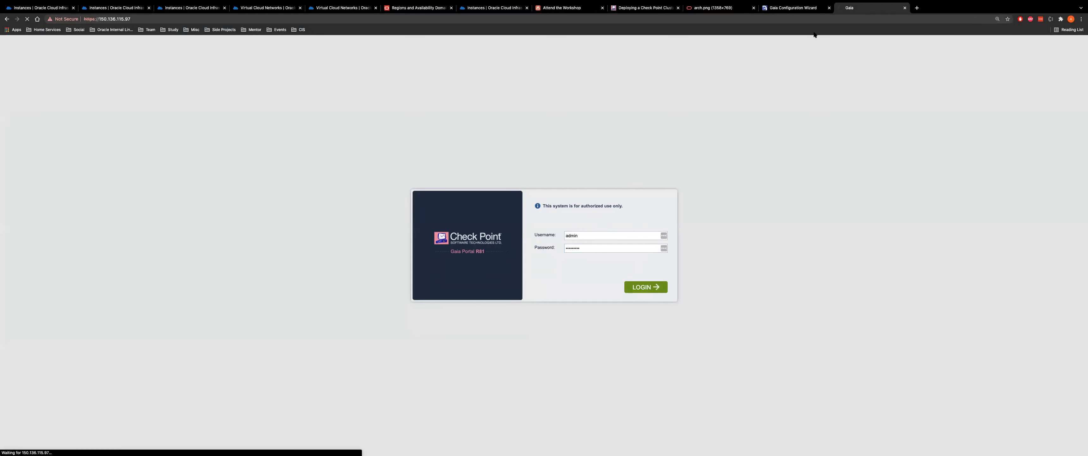
# Scroll the workshop to step 4's Blink wizard screenshot, then show the Gaia Configuration Wizard tab
pyautogui.click(568, 8)
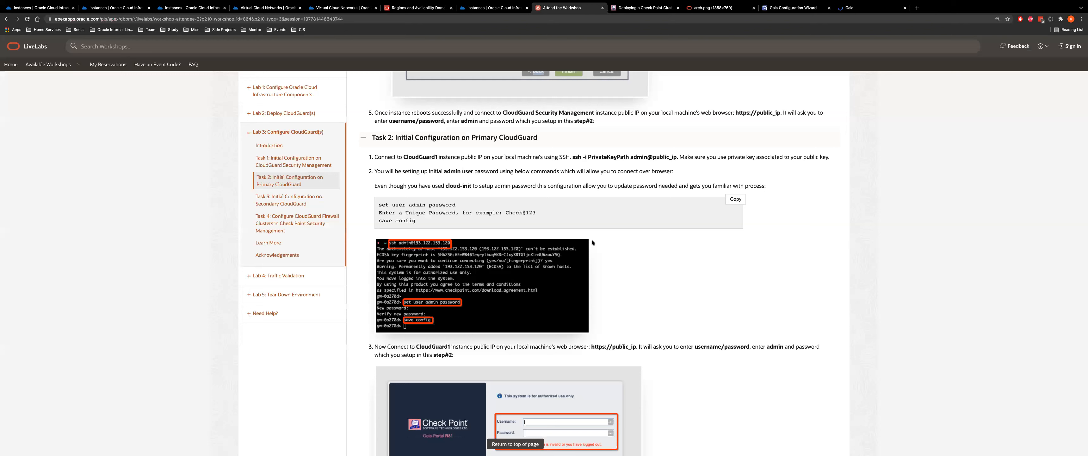
pyautogui.scroll(-5, 515, 277)
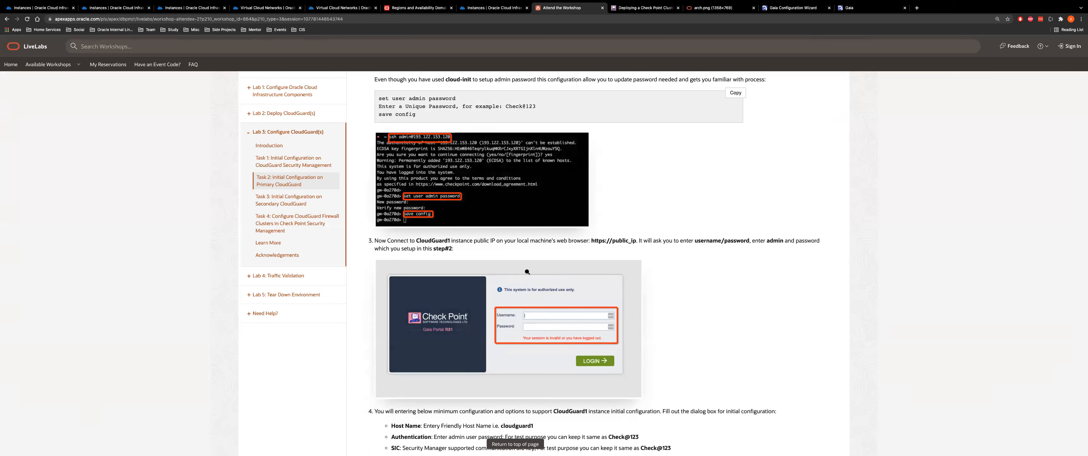
pyautogui.scroll(-4, 458, 228)
pyautogui.scroll(-4, 584, 262)
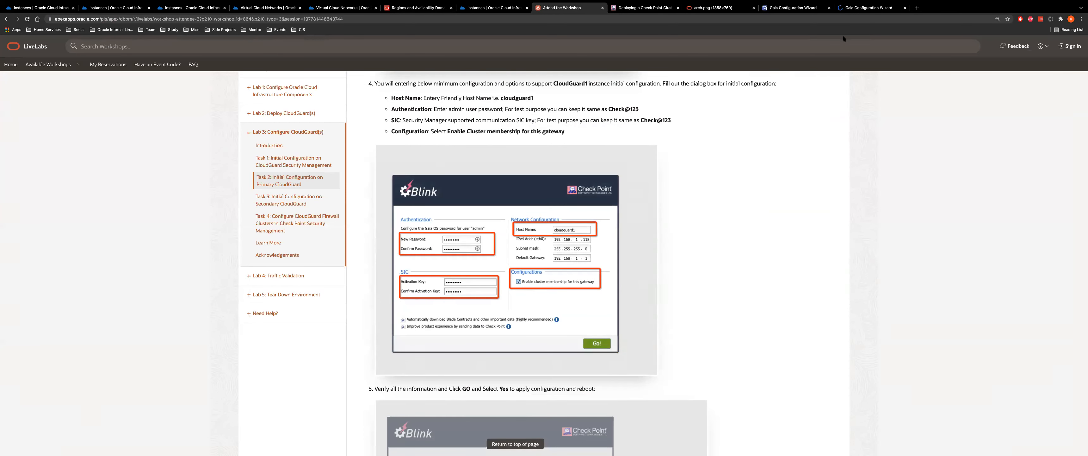
pyautogui.click(856, 7)
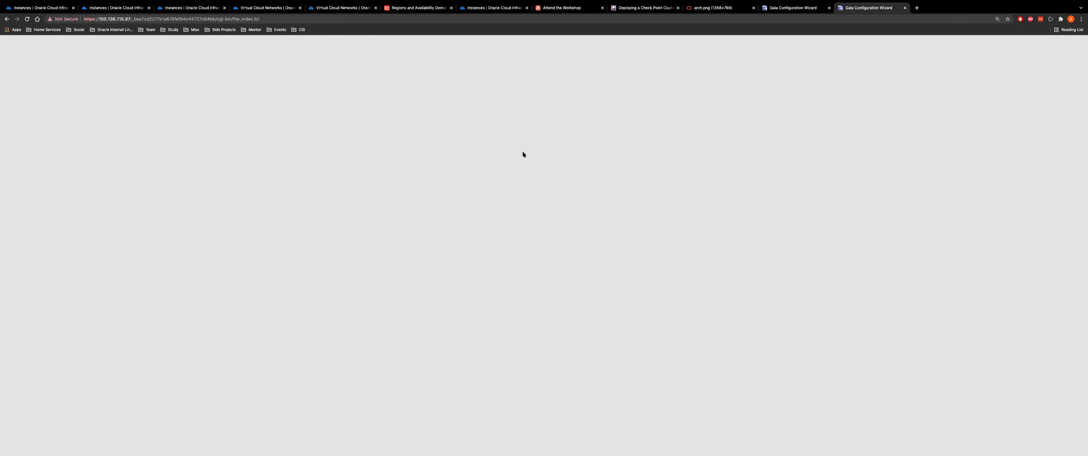
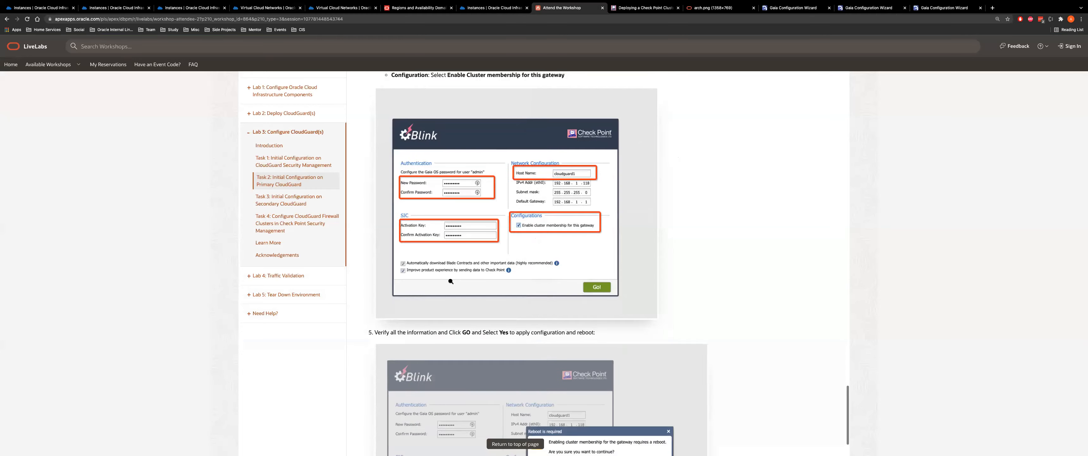
# Expand Task 3, Initial Configuration on Secondary CloudGuard, and scroll through its steps to the static route entry
pyautogui.scroll(-3, 444, 254)
pyautogui.click(444, 233)
pyautogui.scroll(-7, 438, 195)
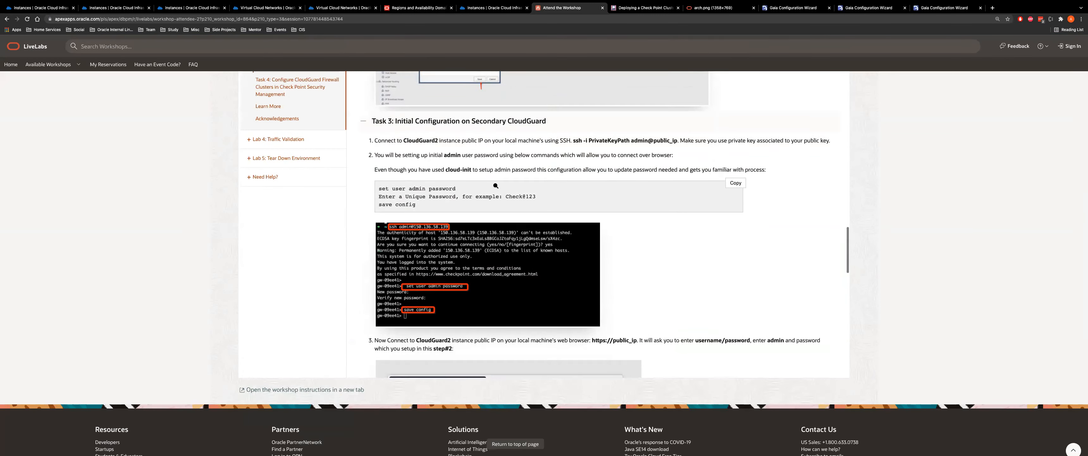
pyautogui.scroll(-9, 568, 248)
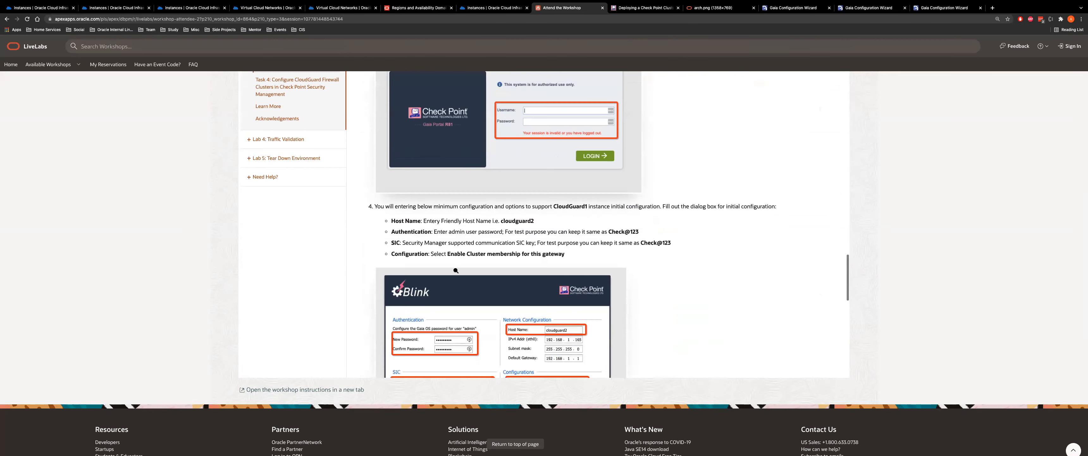
pyautogui.scroll(-5, 581, 161)
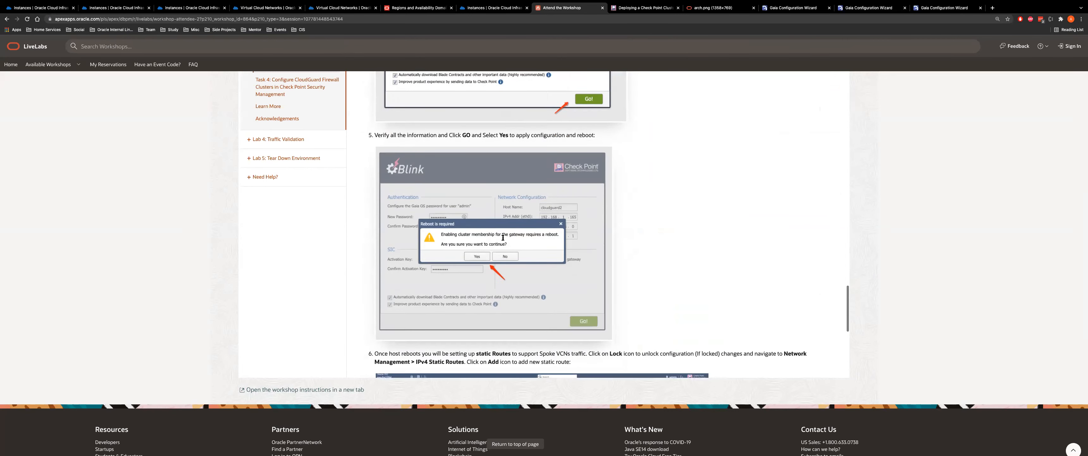
pyautogui.scroll(2, 545, 160)
pyautogui.scroll(-5, 545, 159)
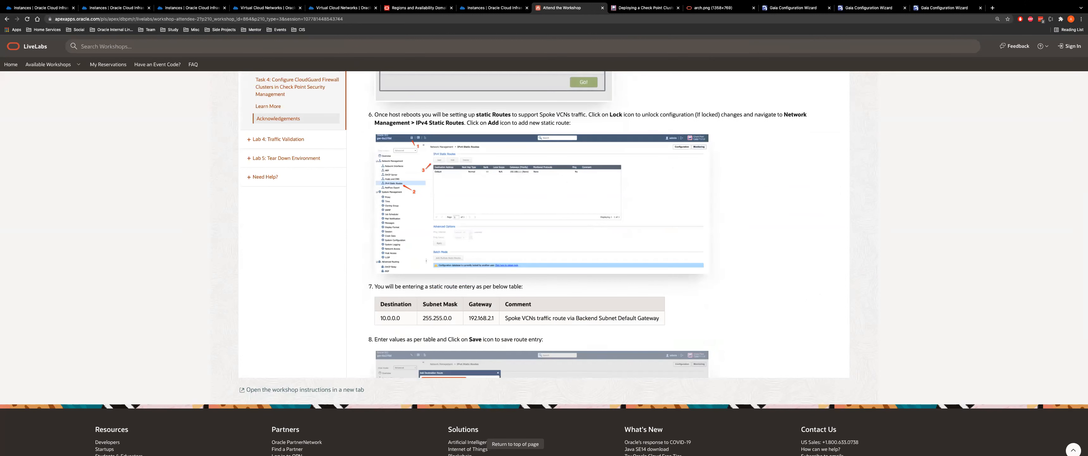
pyautogui.scroll(-6, 599, 240)
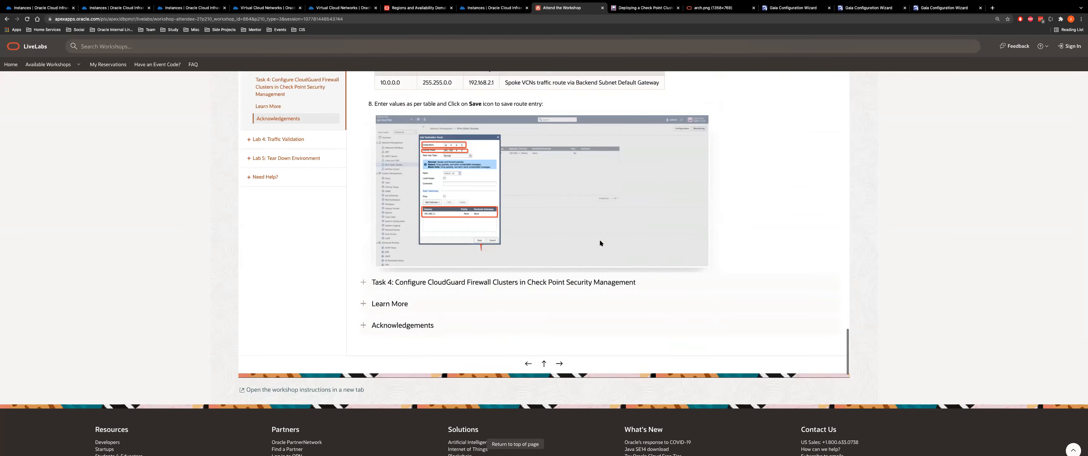
# Expand the Task 4 cluster configuration steps, then show the OCI Demo compartment instances list
pyautogui.click(458, 255)
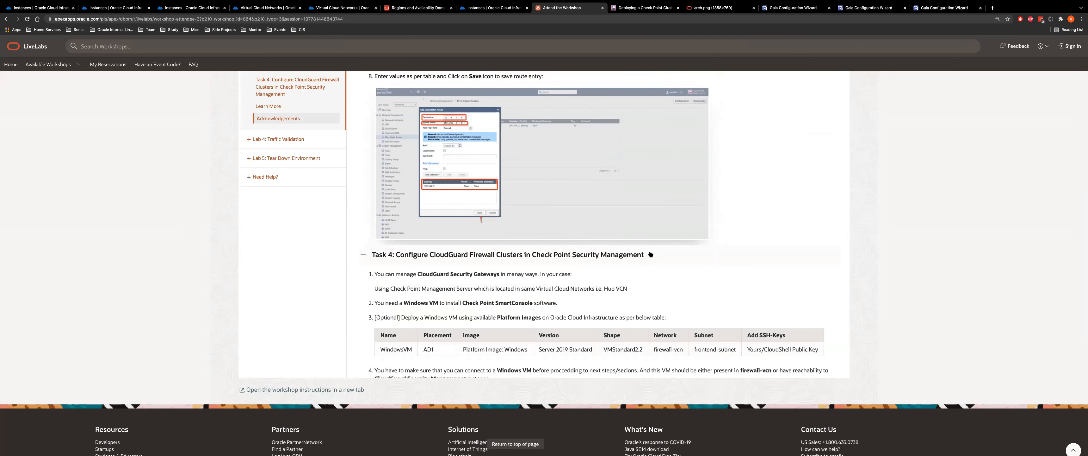
pyautogui.scroll(-3, 669, 251)
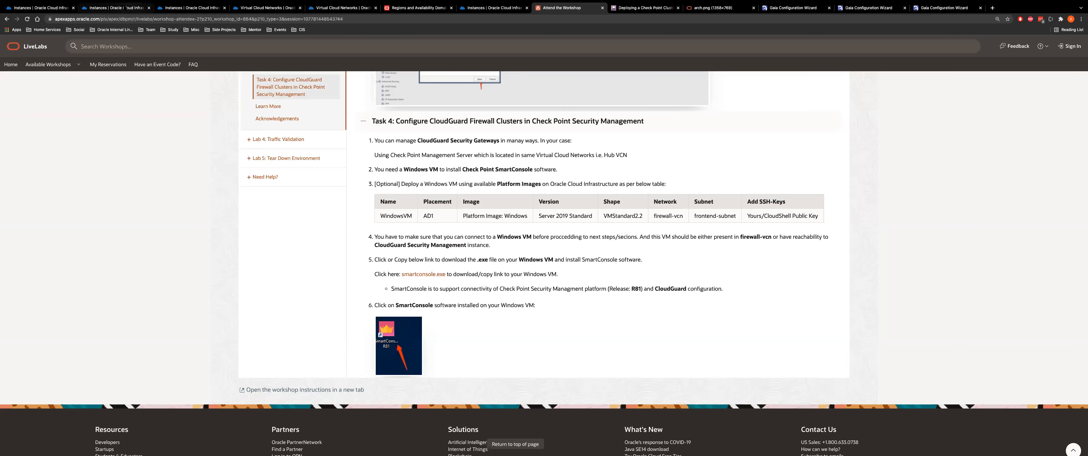
pyautogui.click(114, 8)
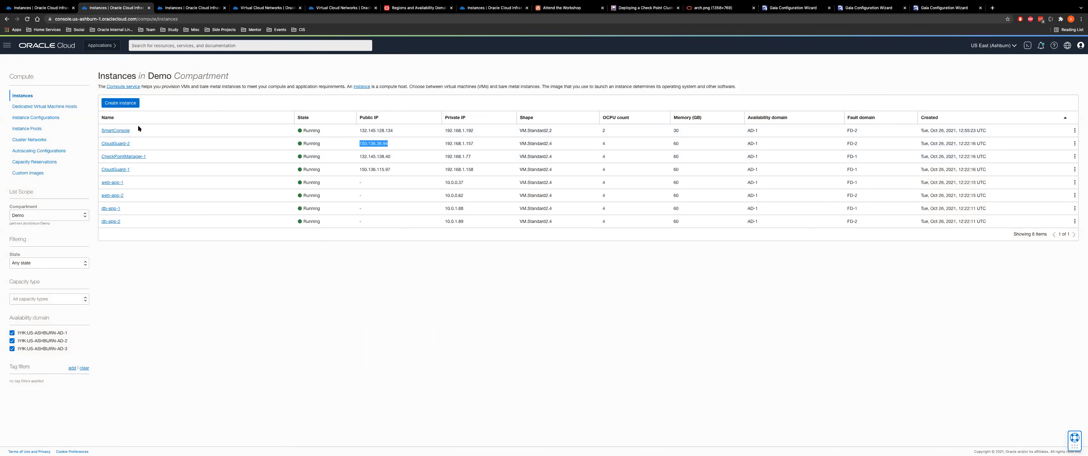
# Review the SmartConsole instance's details, return to Instances, and bring up the Check Point deployment guide
pyautogui.click(124, 132)
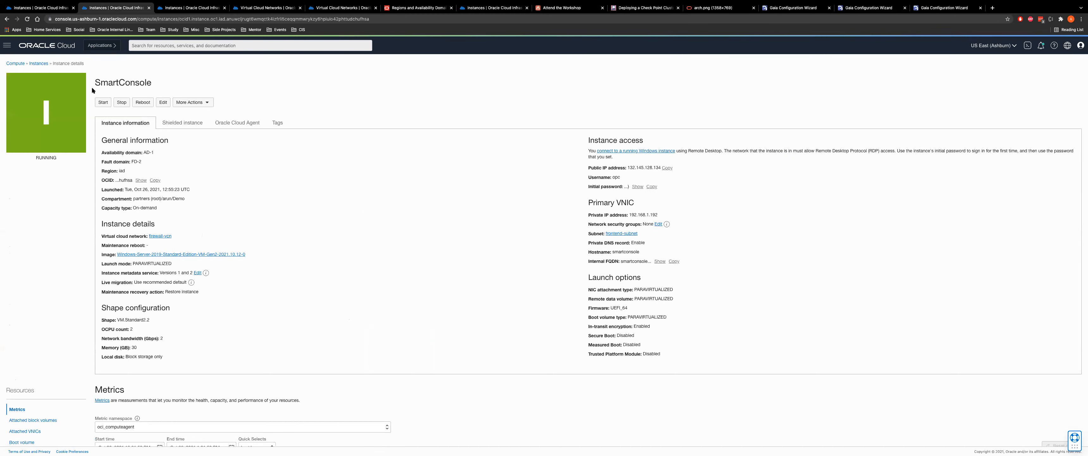
pyautogui.click(31, 64)
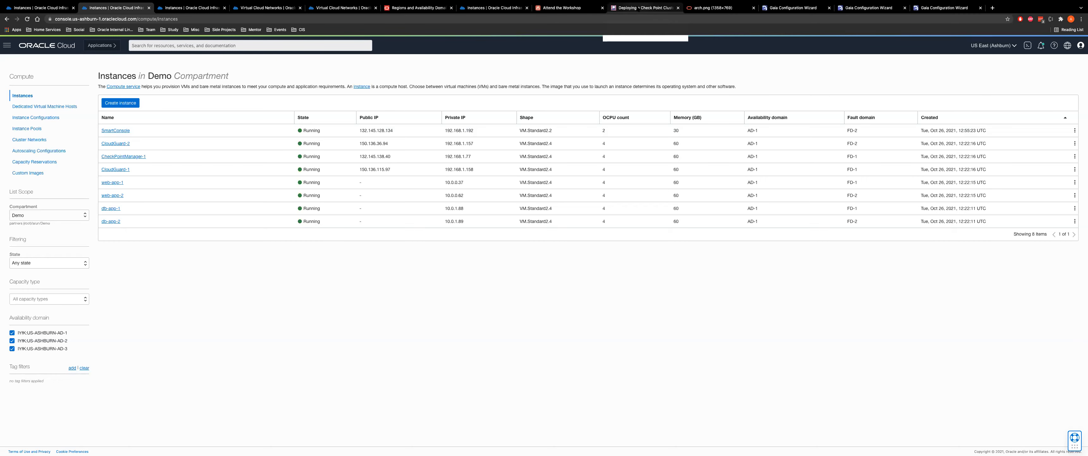
pyautogui.click(644, 8)
# Acknowledge the management server's configuration-completed message and check the gateway's wizard before returning to the workshop
pyautogui.click(793, 8)
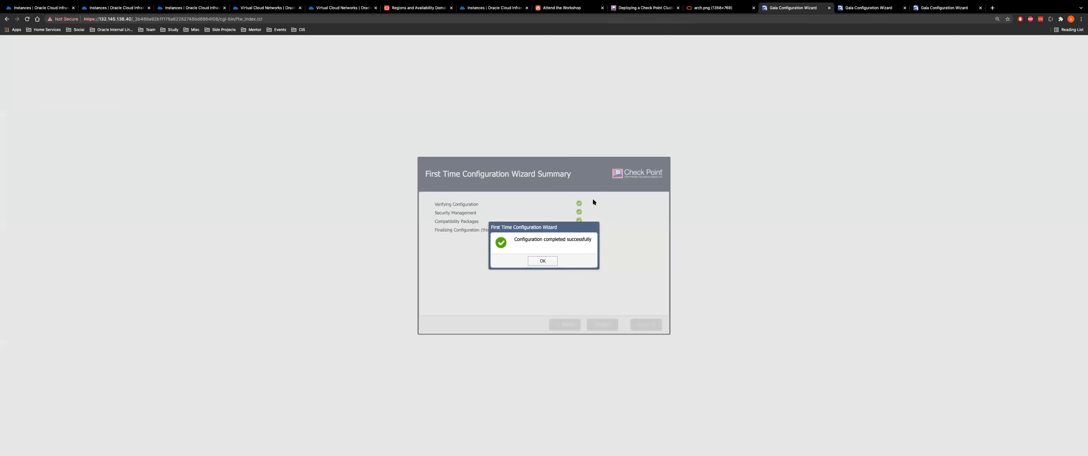
pyautogui.click(543, 261)
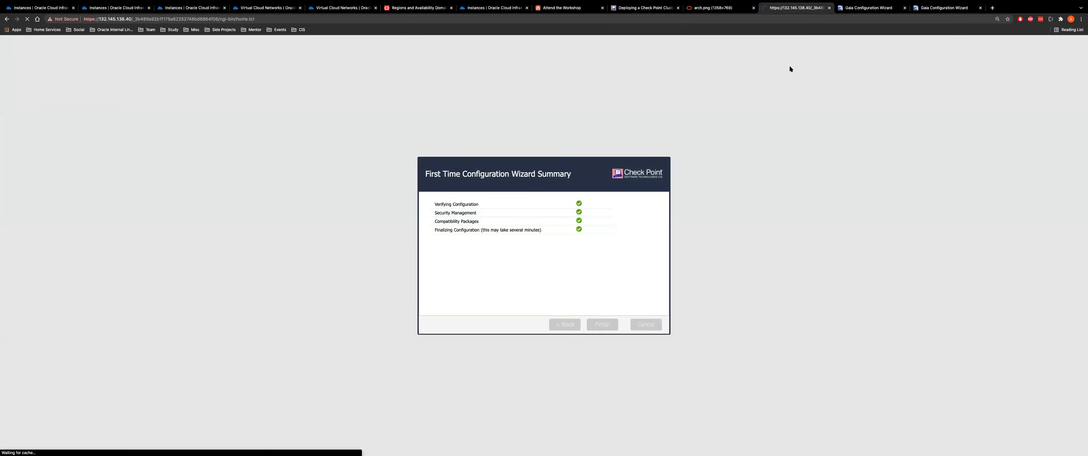
pyautogui.click(870, 7)
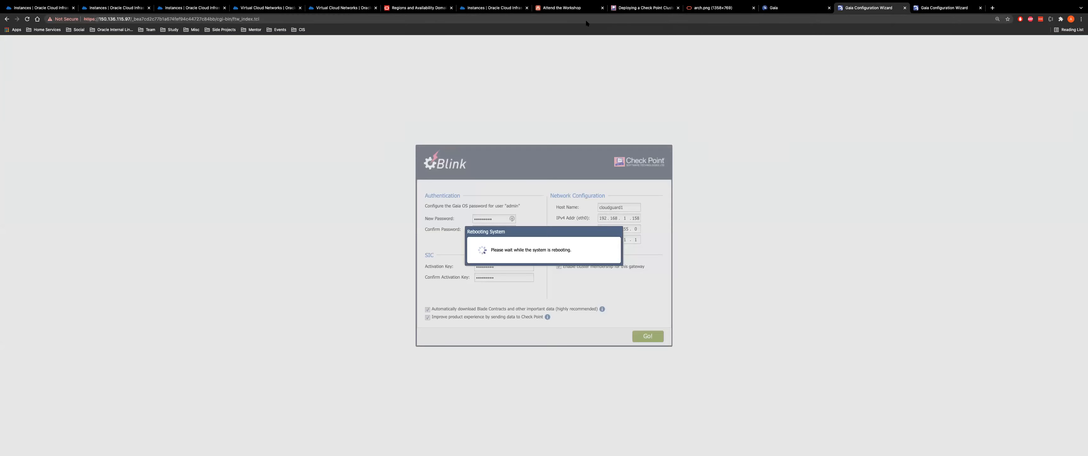
pyautogui.click(562, 7)
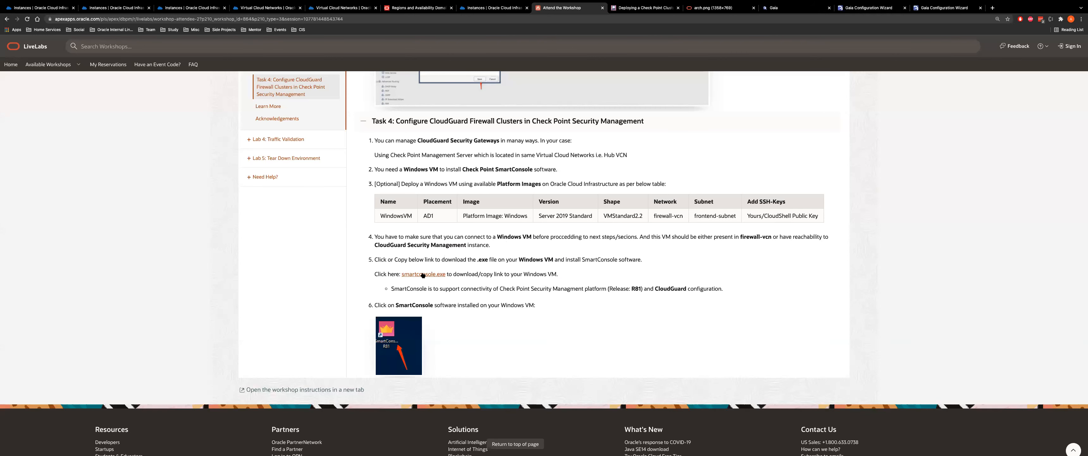
# Copy the smartconsole.exe download link address from the Task 4 instructions
pyautogui.rightClick(423, 275)
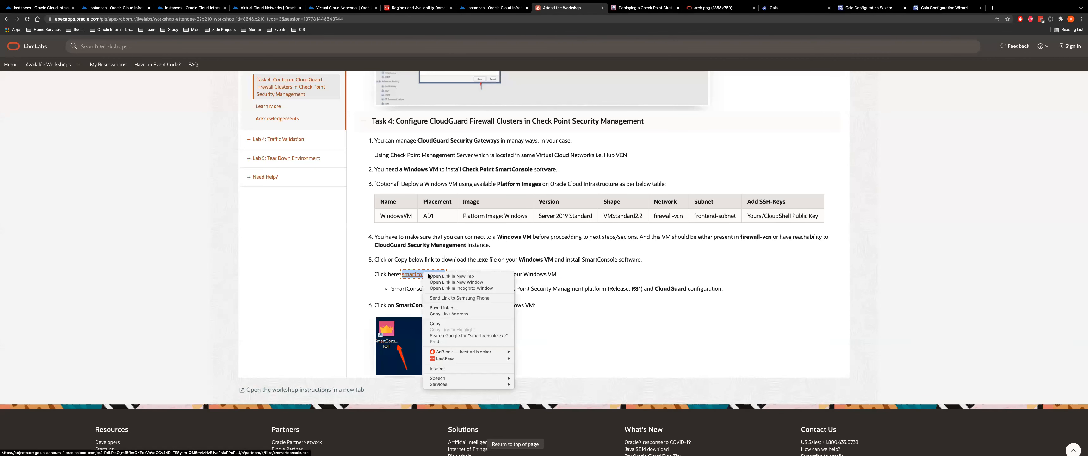
pyautogui.click(448, 313)
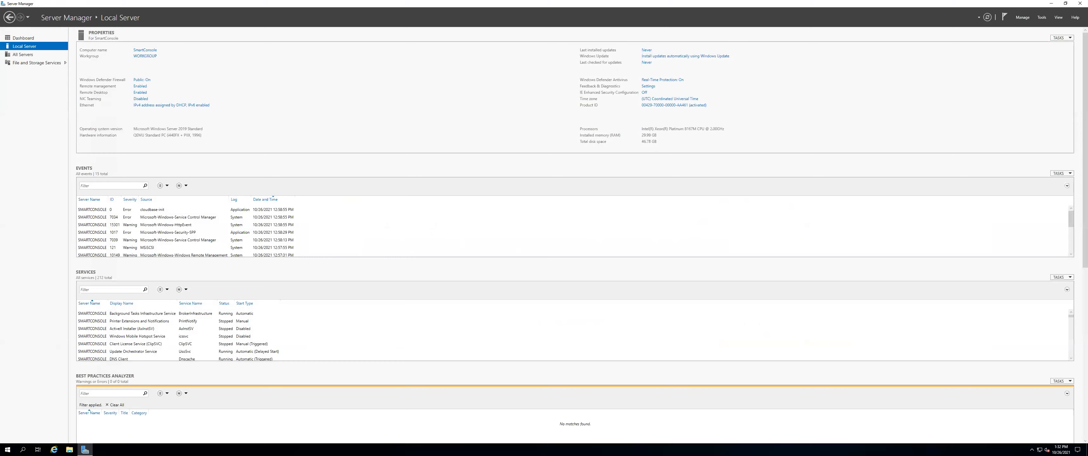
# In Internet Explorer on the Windows VM, paste the copied smartconsole.exe link and run the download
pyautogui.click(55, 449)
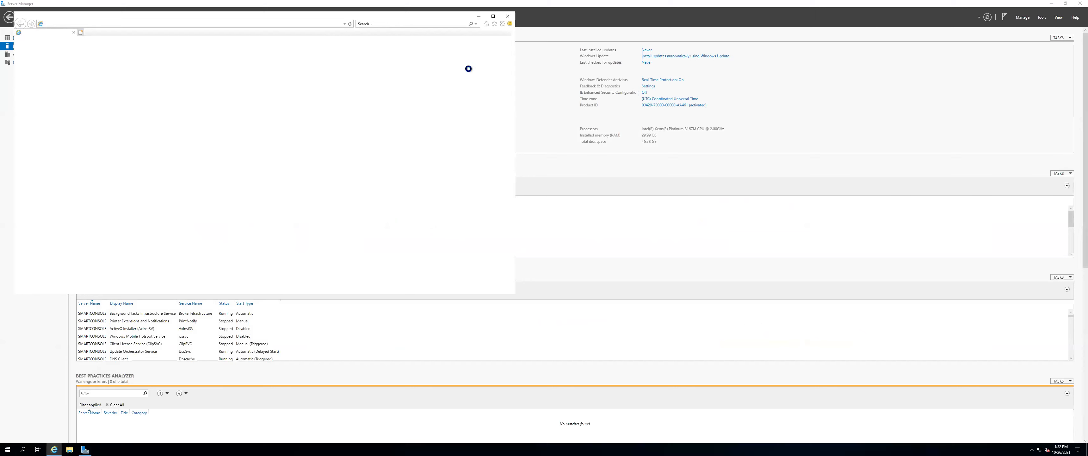
pyautogui.click(310, 204)
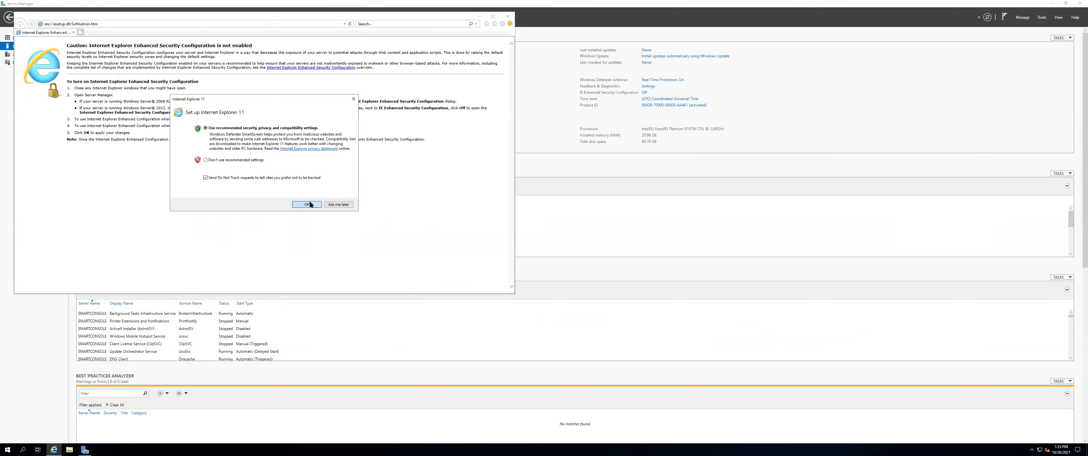
pyautogui.click(140, 21)
pyautogui.press('BackSpace')
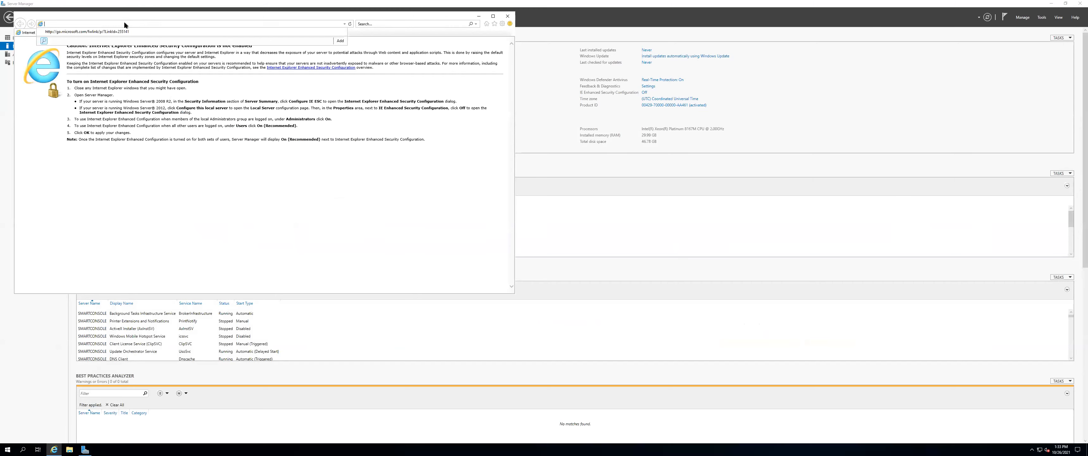
pyautogui.rightClick(124, 22)
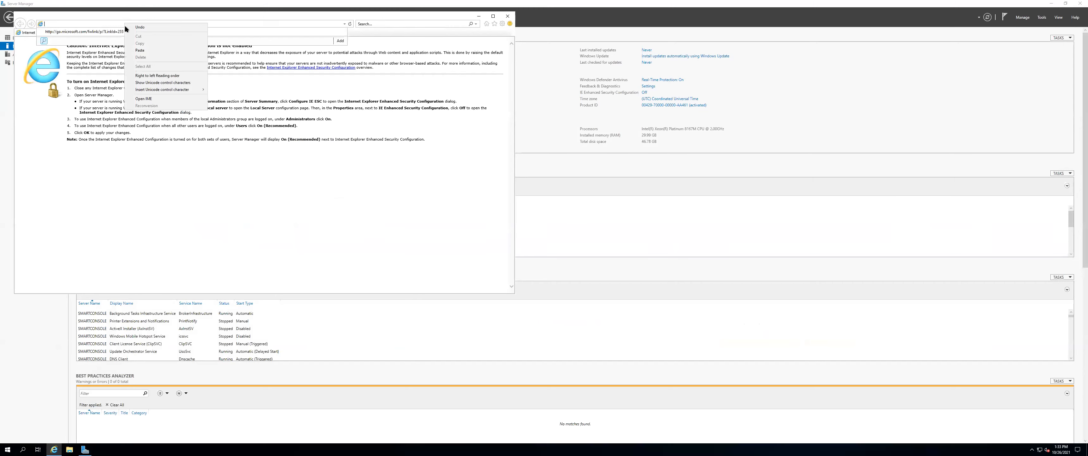
pyautogui.click(140, 50)
pyautogui.press('Return')
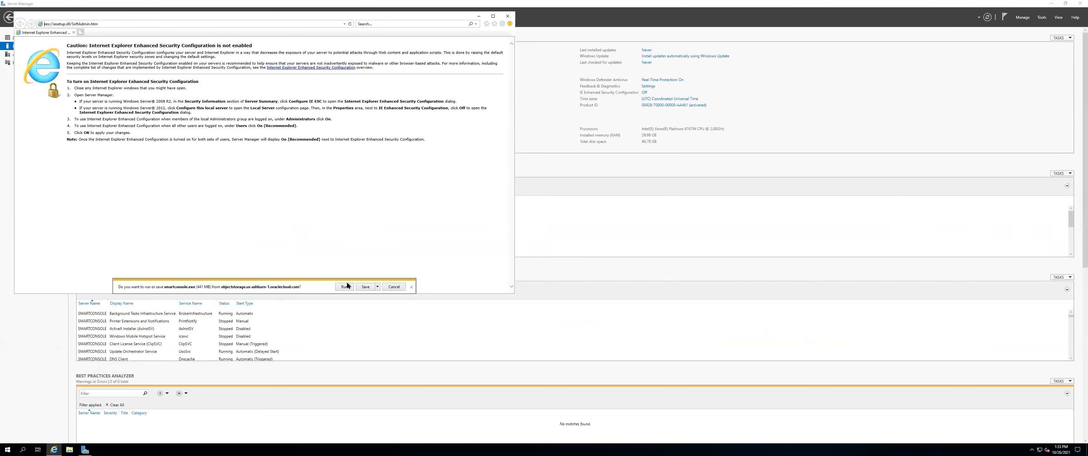
pyautogui.click(344, 287)
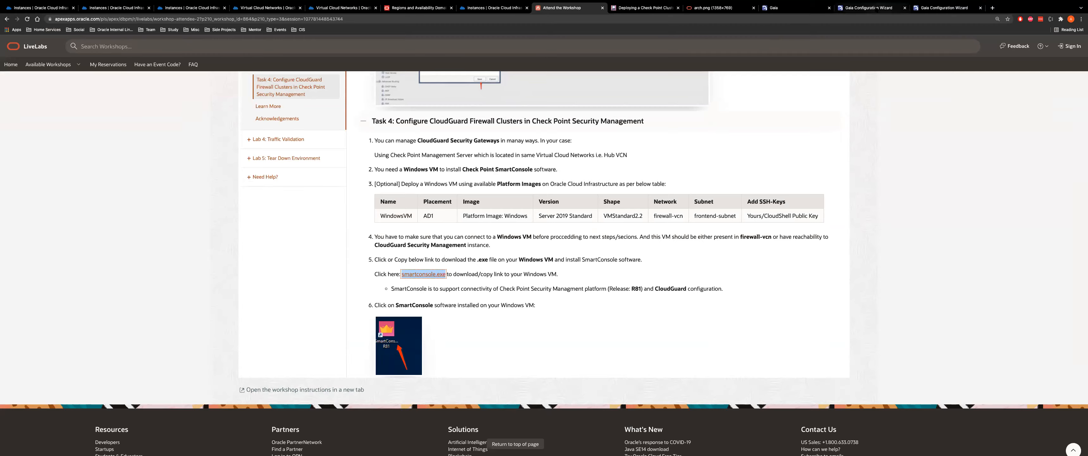
# Check the CloudGuard gateway's reboot progress, then approve the SmartConsole setup's UAC prompt on the VM
pyautogui.click(879, 8)
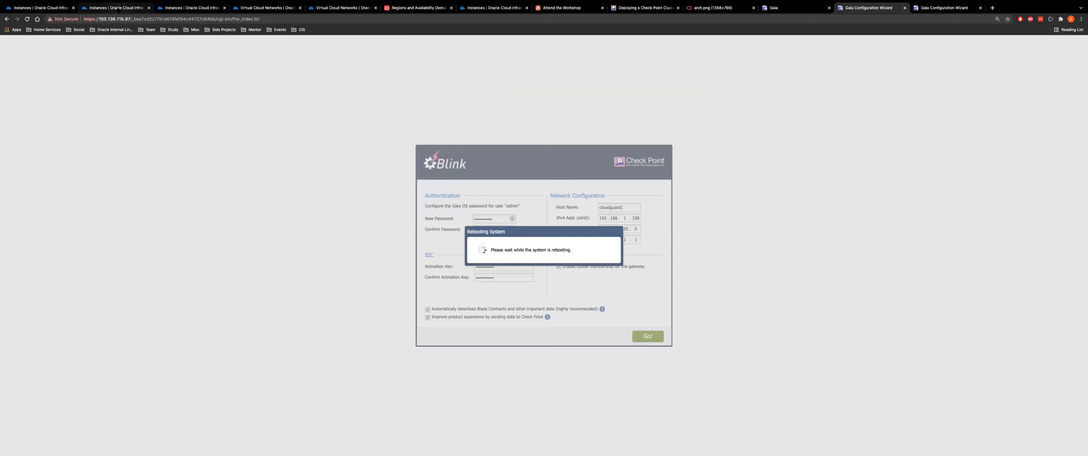
pyautogui.click(118, 9)
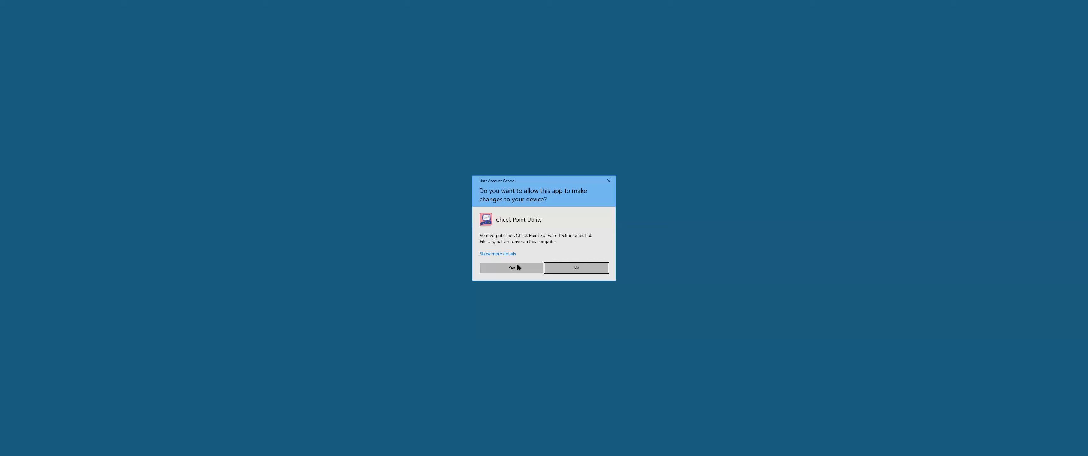
pyautogui.click(512, 268)
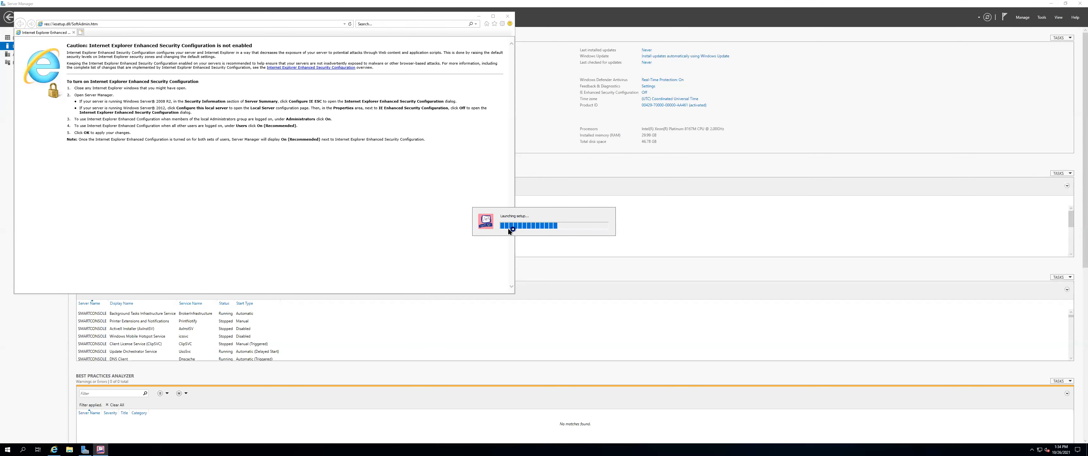
# Close Internet Explorer, accept the SmartConsole licence agreement, start the install, and check the rebooting gateway
pyautogui.click(508, 17)
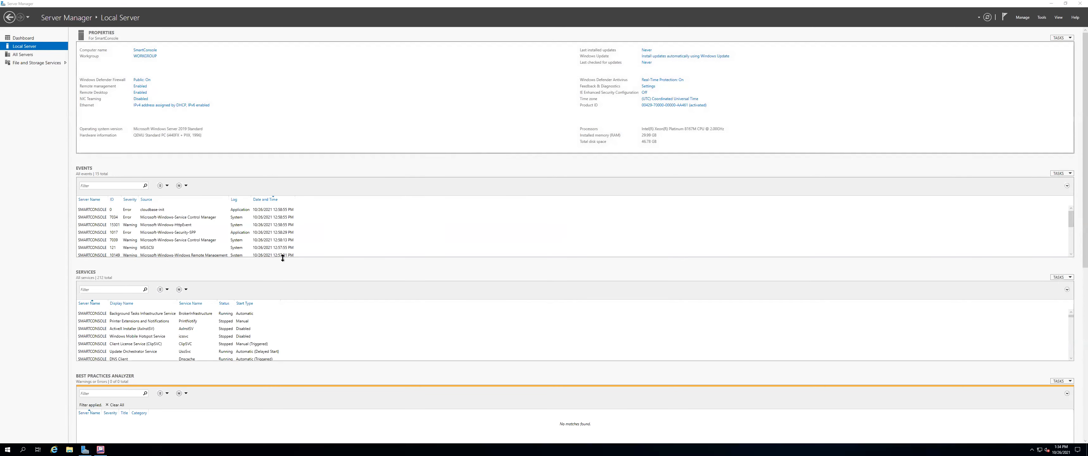
pyautogui.click(84, 449)
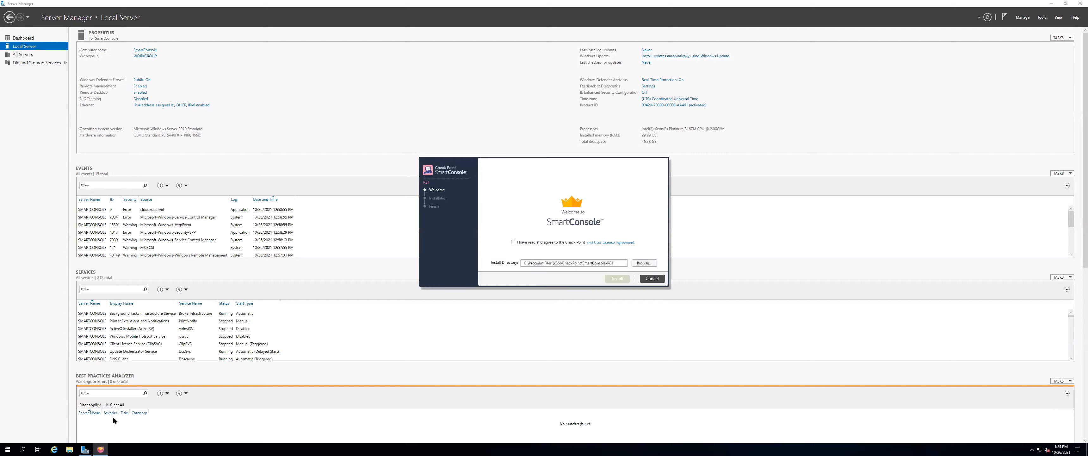
pyautogui.click(531, 244)
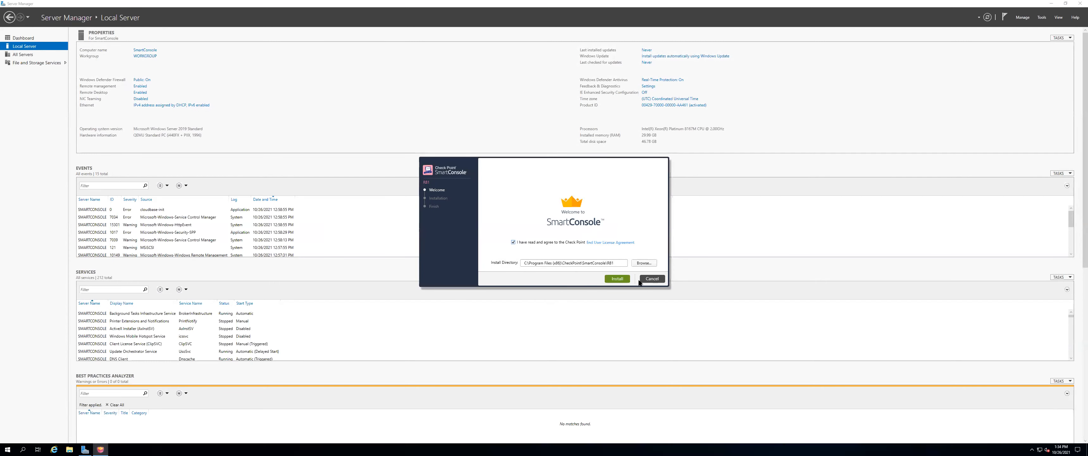
pyautogui.click(614, 280)
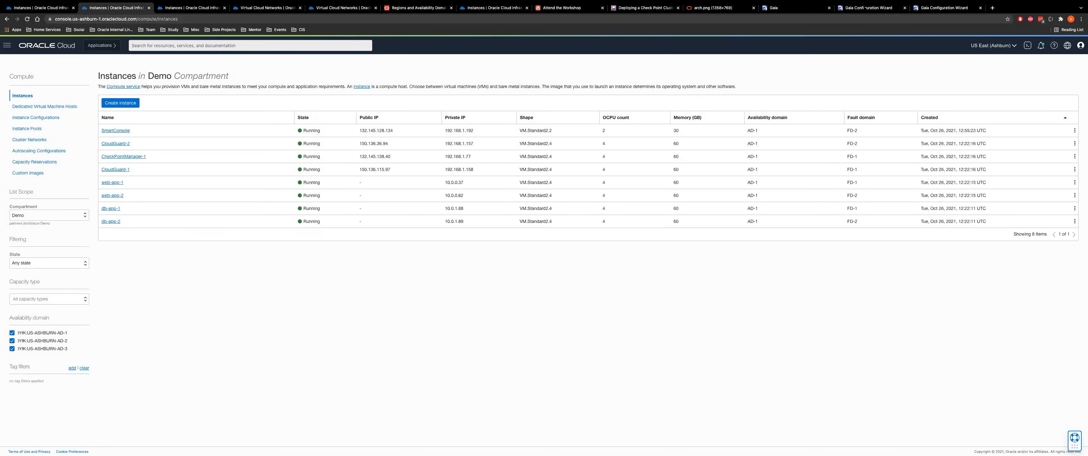
pyautogui.click(860, 9)
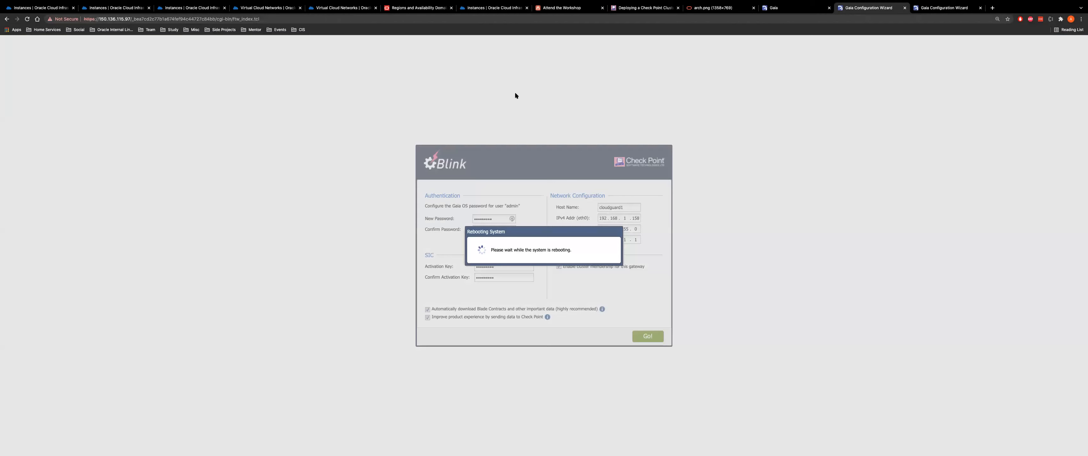
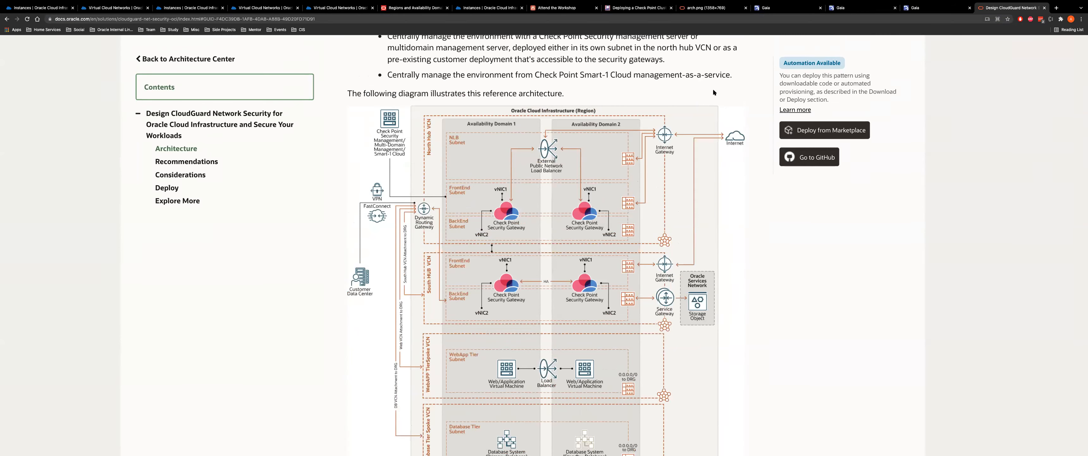
# Highlight the note about enabling source NAT in the instructions
pyautogui.scroll(-3, 564, 176)
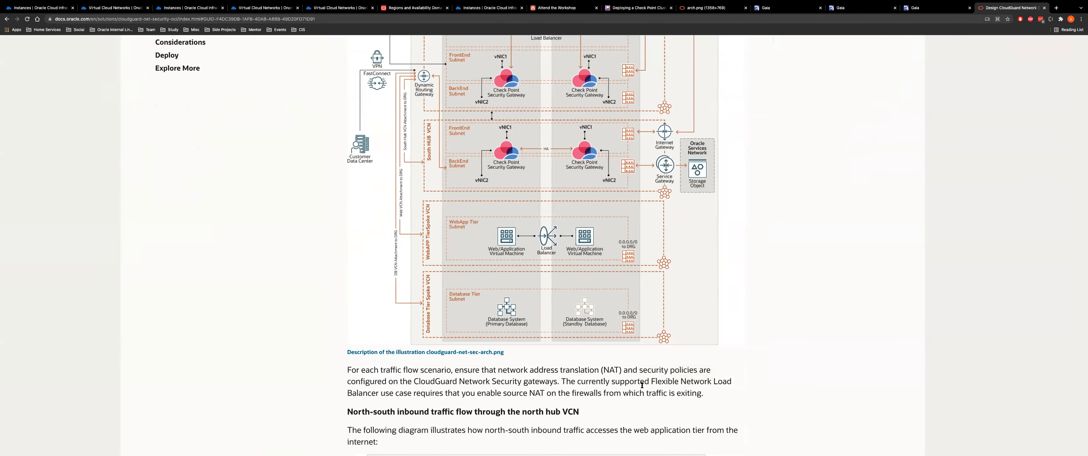
pyautogui.moveTo(563, 381); pyautogui.dragTo(713, 400)
pyautogui.scroll(3, 594, 163)
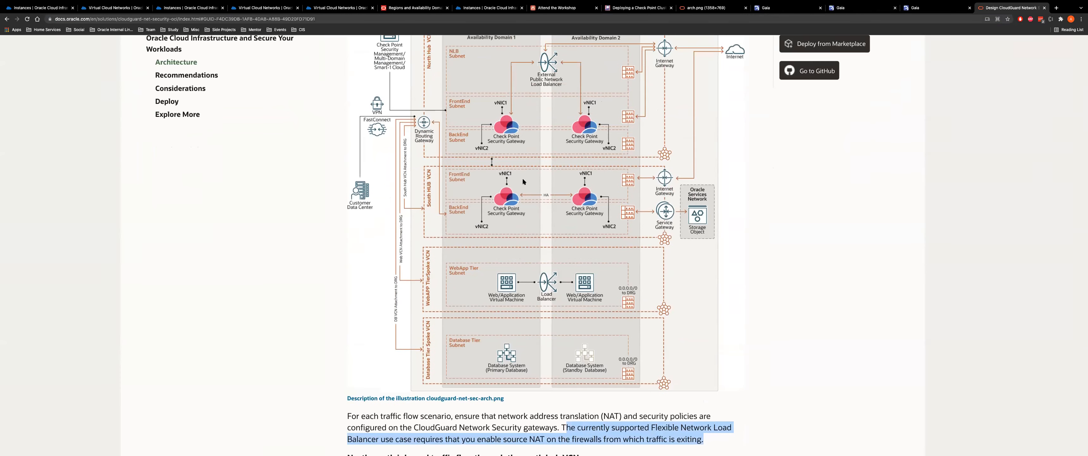
pyautogui.scroll(1, 489, 268)
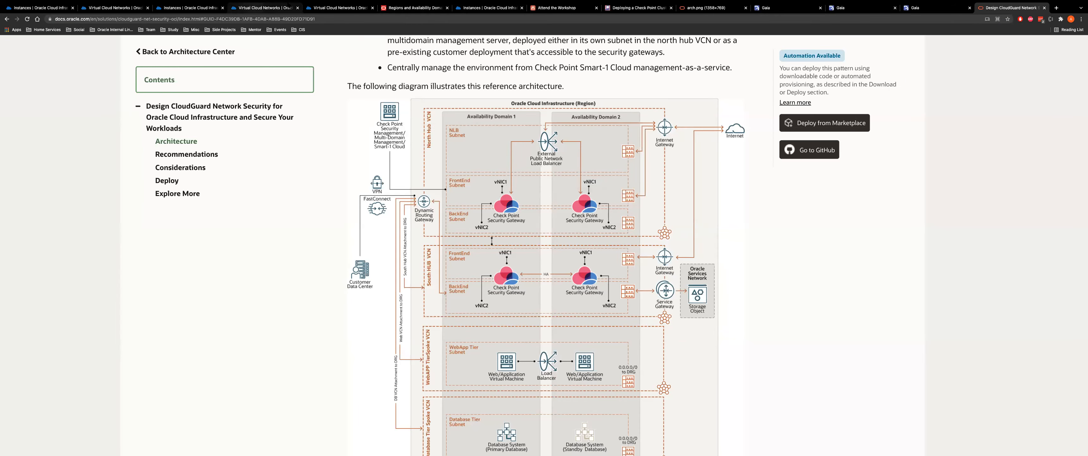
# Switch to the LiveLabs workshop and scroll down to Lab 3, Task 4
pyautogui.click(549, 8)
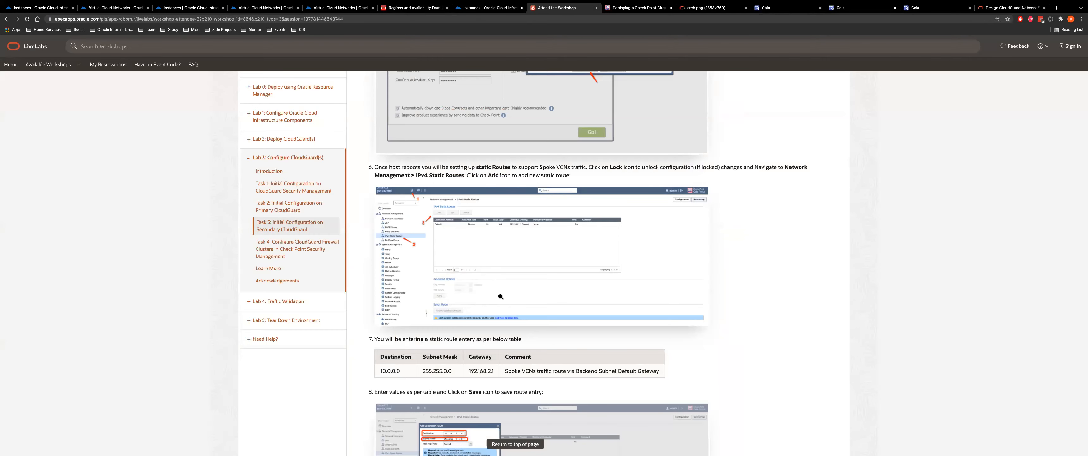
pyautogui.scroll(-8, 501, 296)
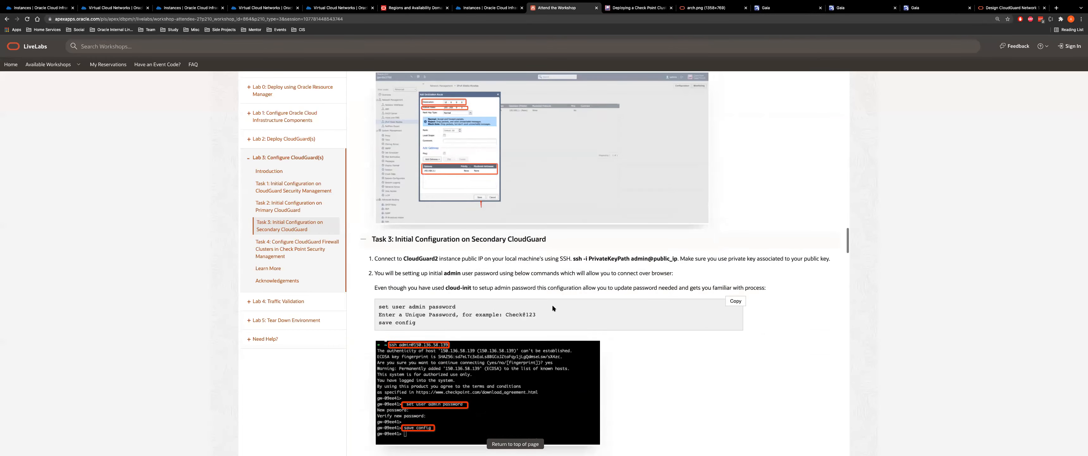
pyautogui.scroll(-15, 553, 306)
pyautogui.scroll(-12, 553, 306)
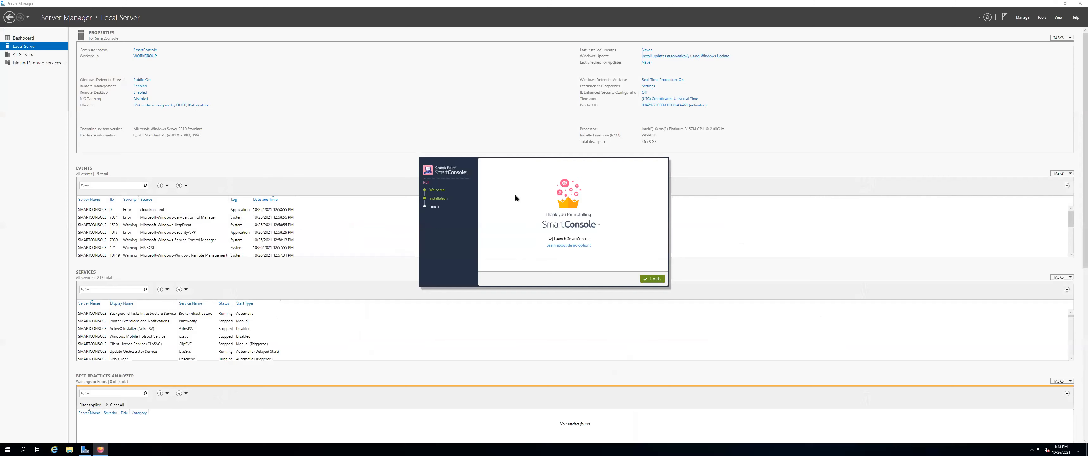
# Finish the SmartConsole install, close Server Manager, and enter the administrator username and password
pyautogui.click(646, 278)
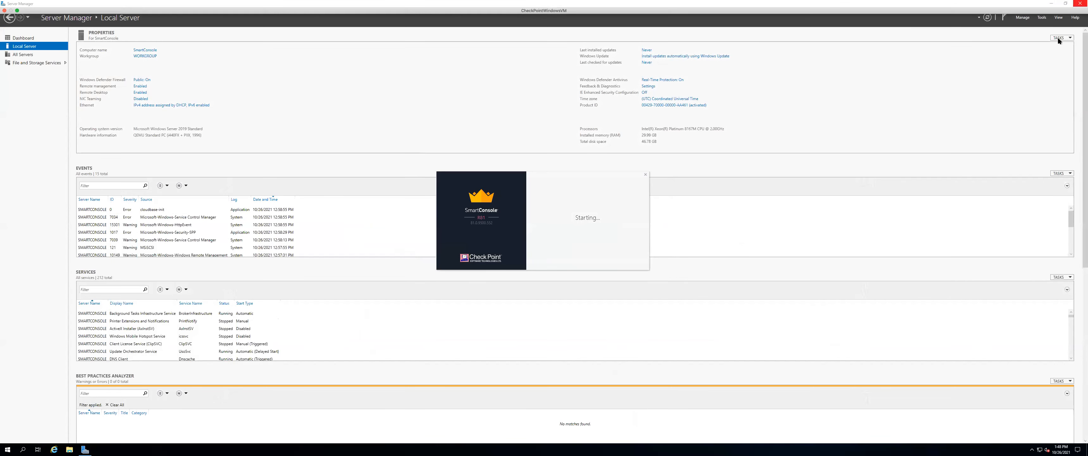
pyautogui.click(1080, 4)
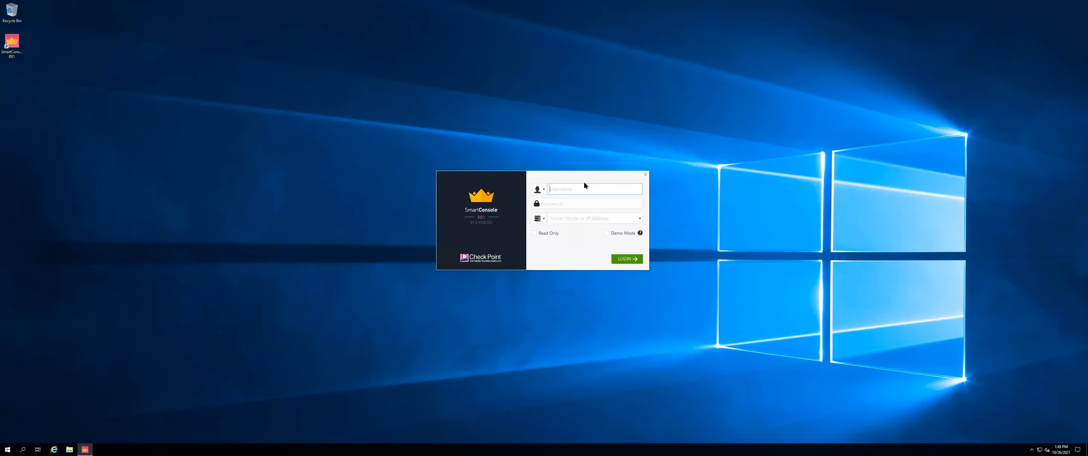
pyautogui.press('Tab')
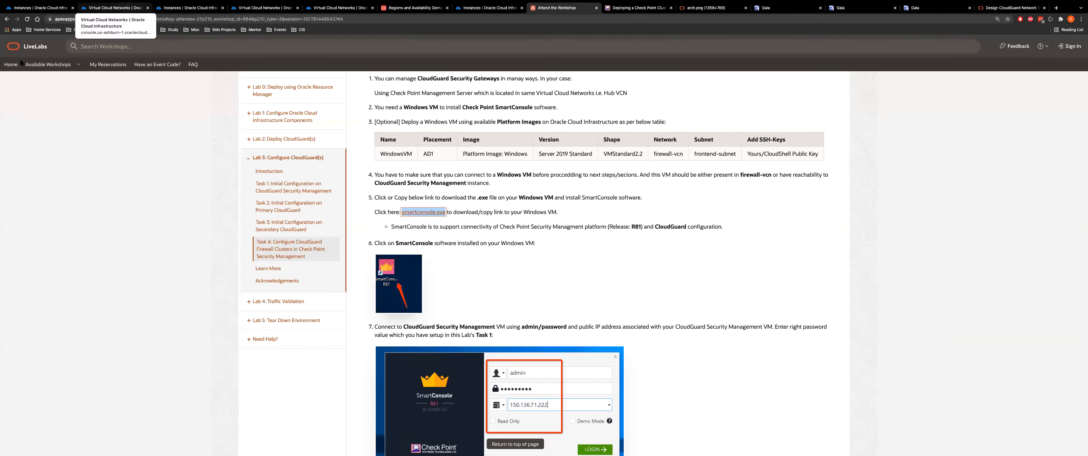
# Copy CheckPointManager-1's public IP from Oracle Cloud's Compute Instances list for the SmartConsole login
pyautogui.click(127, 8)
pyautogui.click(6, 47)
pyautogui.click(202, 89)
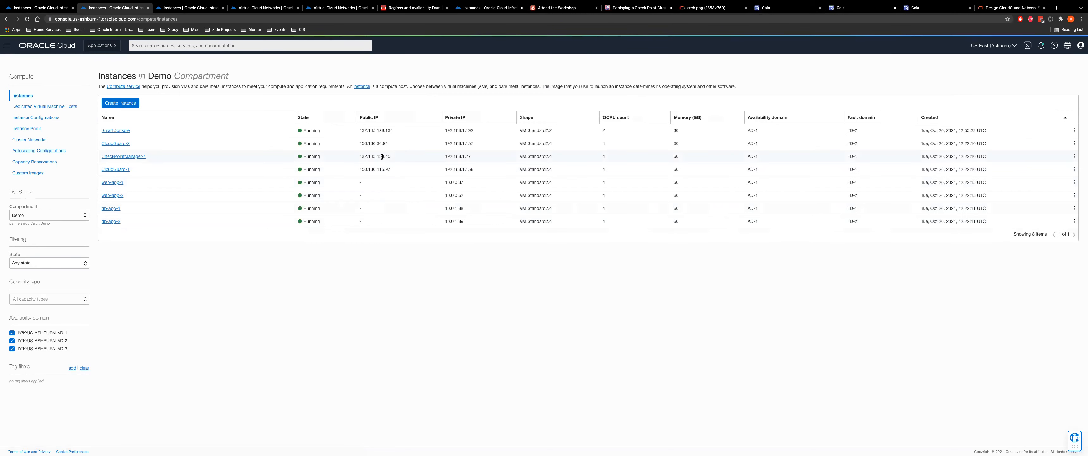
pyautogui.doubleClick(380, 156)
pyautogui.hotkey('ctrl', 'Right')
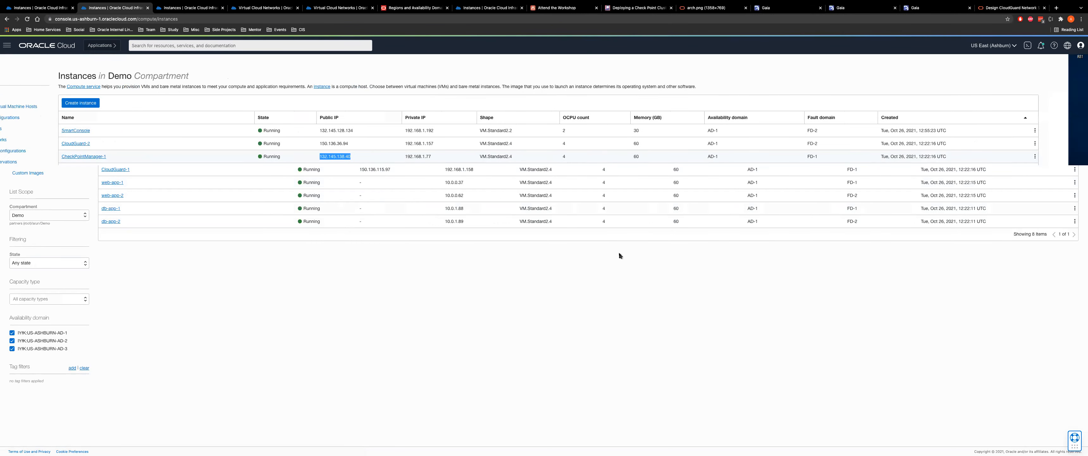
pyautogui.click(568, 217)
# Log in to SmartConsole on server 132.145.138.40 and accept its fingerprint
pyautogui.write('132.145.138.40')
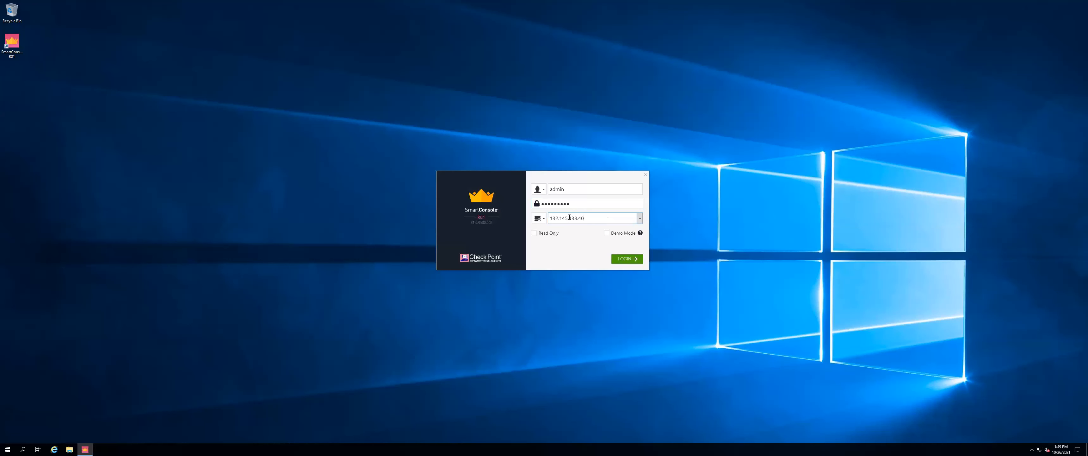
pyautogui.click(621, 260)
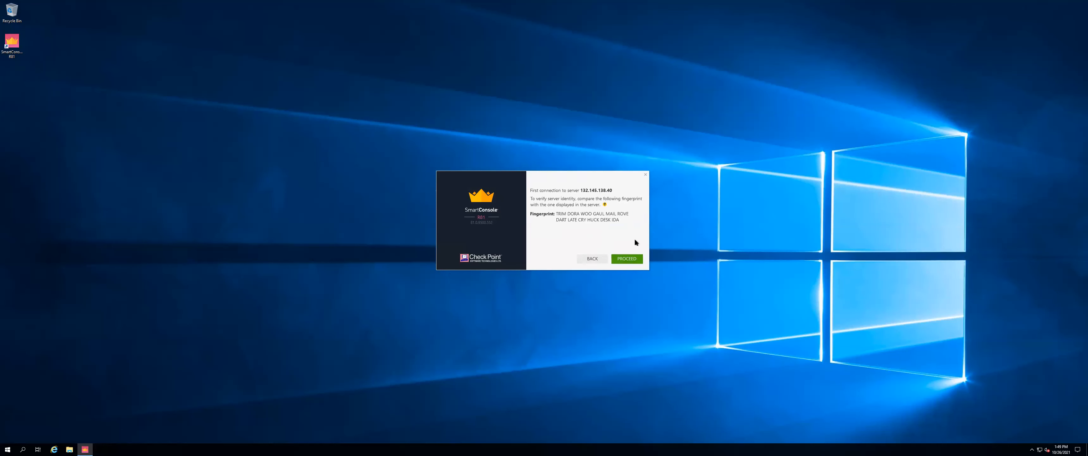
pyautogui.click(625, 258)
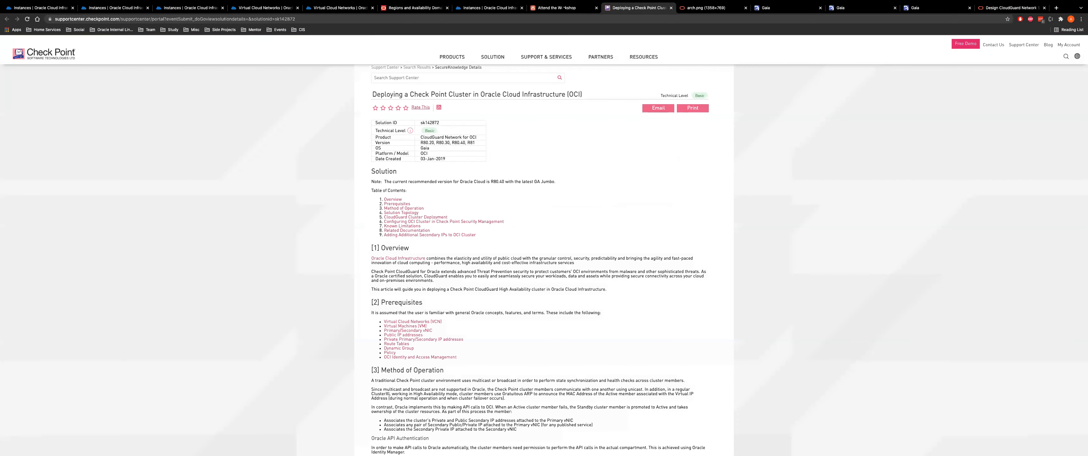
# Glance at the 'Deploying a Check Point Cluster' article, then return to the LiveLabs instructions
pyautogui.click(558, 8)
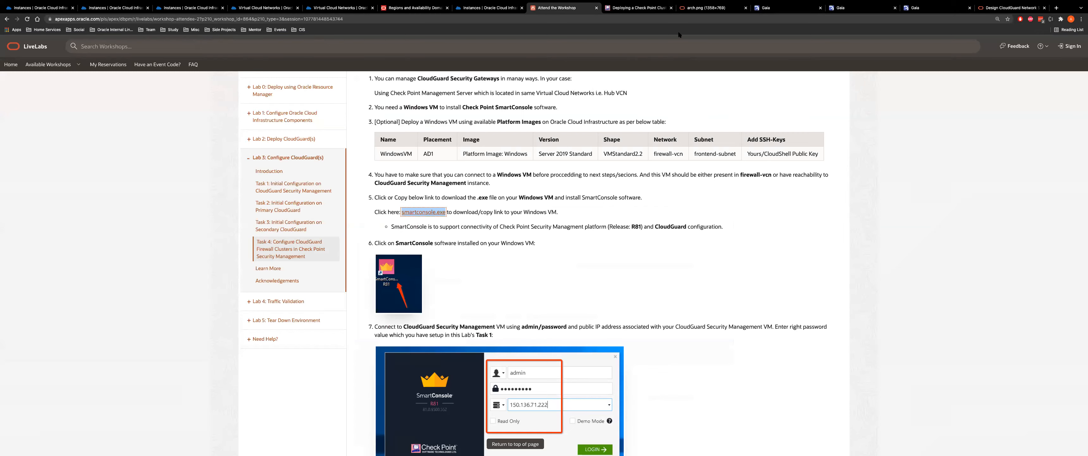
pyautogui.click(638, 8)
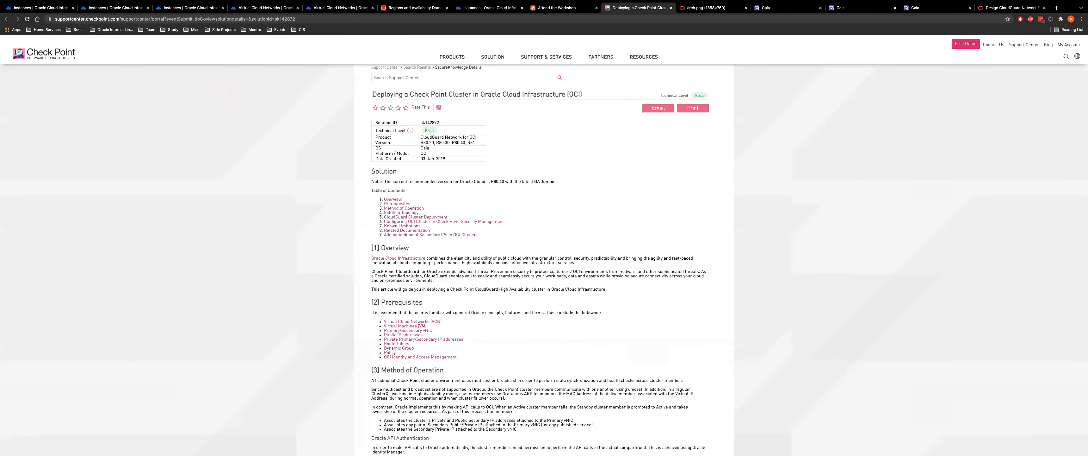
pyautogui.click(544, 11)
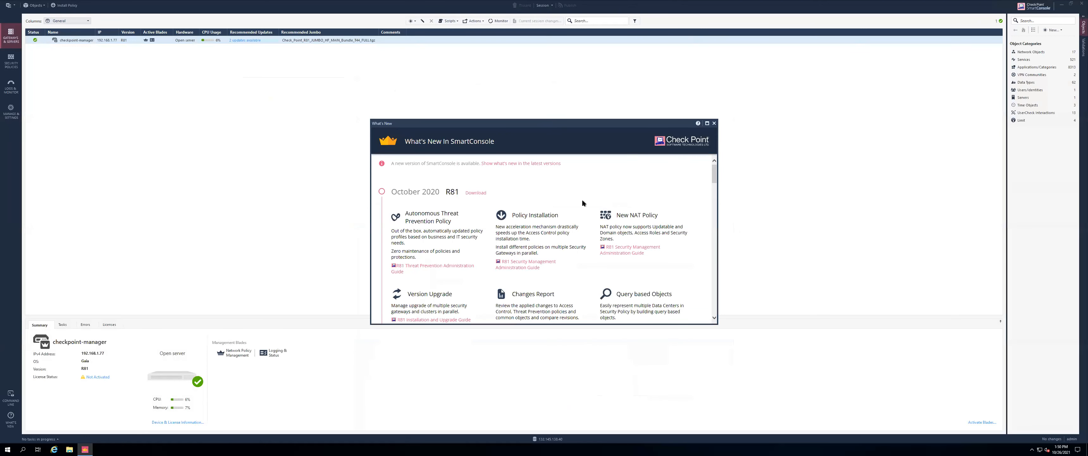
# Close SmartConsole's What's New window and review workshop steps 9–10
pyautogui.click(715, 123)
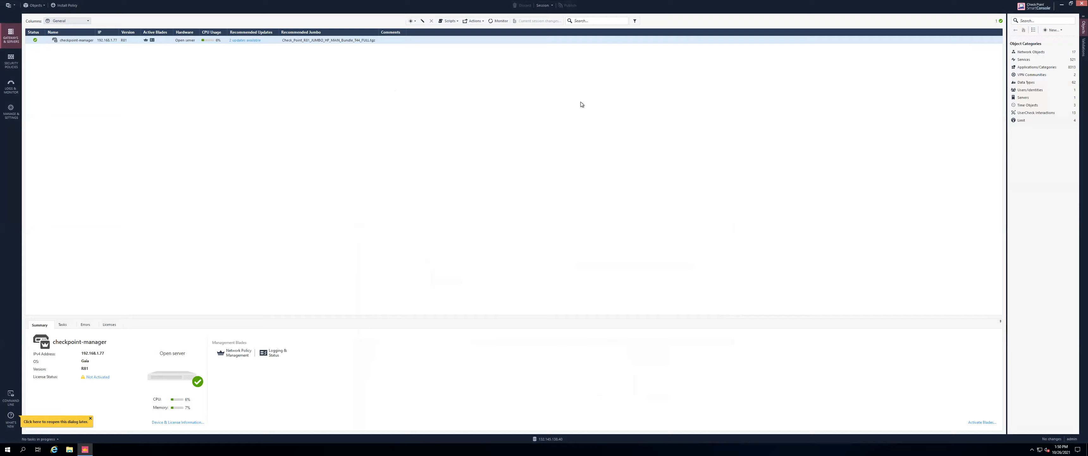
pyautogui.scroll(-10, 619, 242)
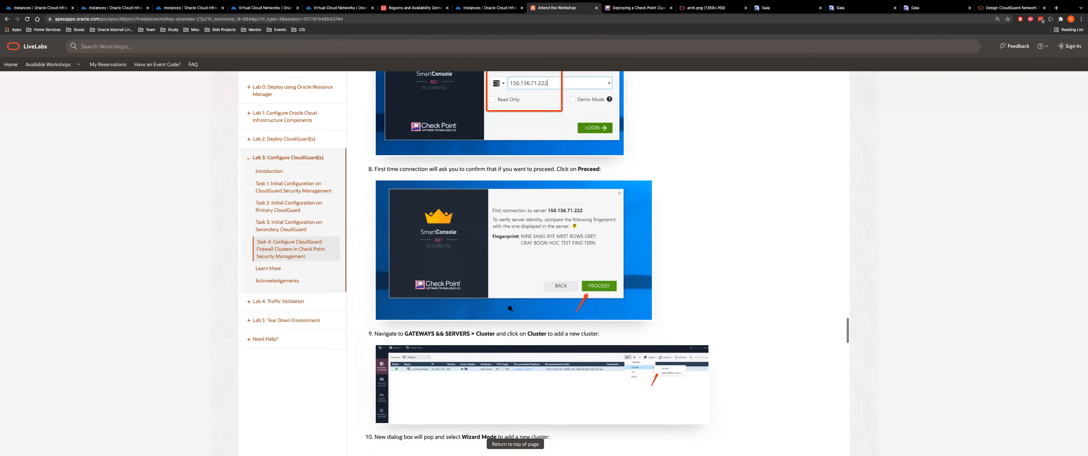
pyautogui.scroll(-1, 619, 242)
pyautogui.scroll(1, 602, 205)
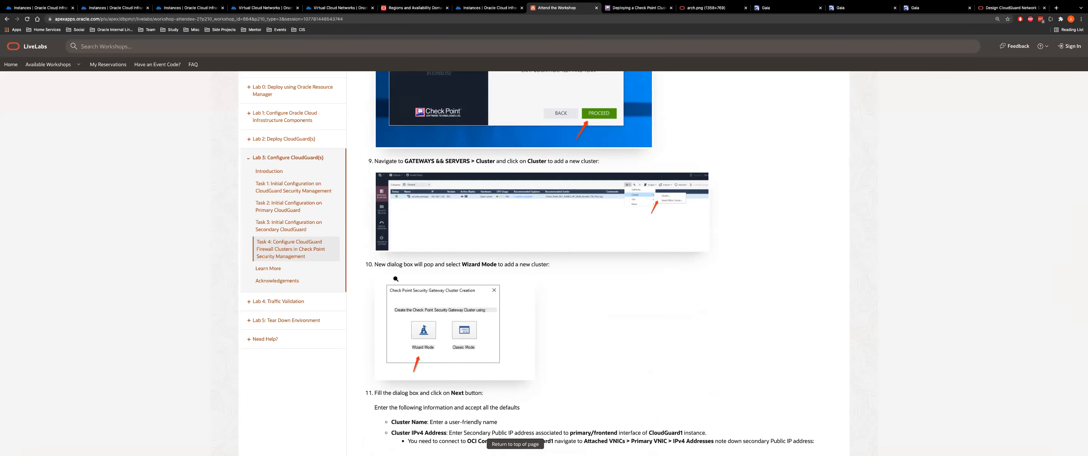
pyautogui.scroll(-3, 397, 279)
pyautogui.scroll(3, 503, 322)
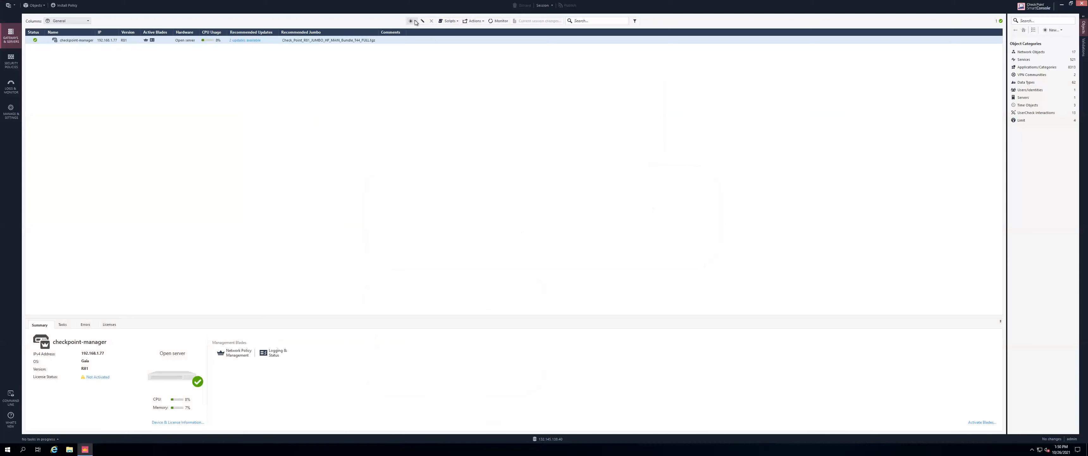
# Start a new Cluster in Wizard Mode from the New menu, named checkpoint-cluster
pyautogui.click(416, 21)
pyautogui.moveTo(432, 36)
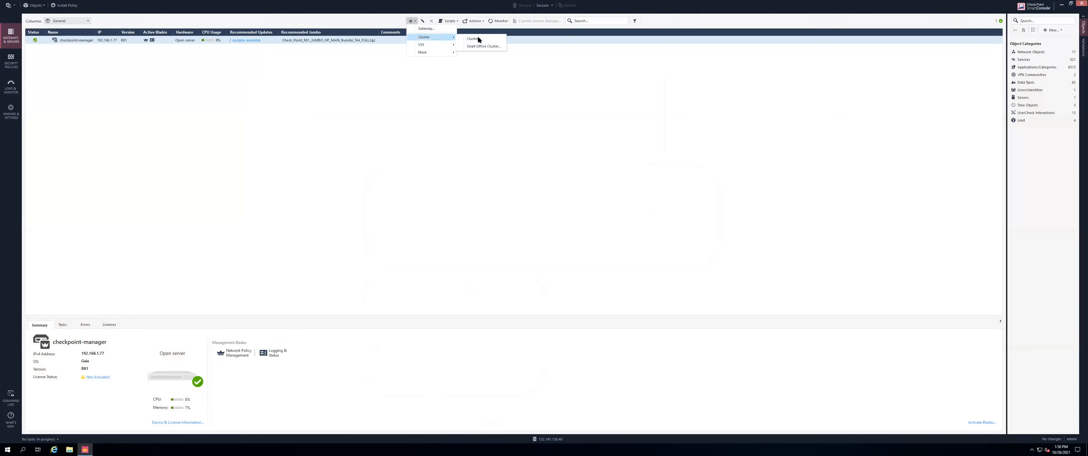
pyautogui.click(476, 40)
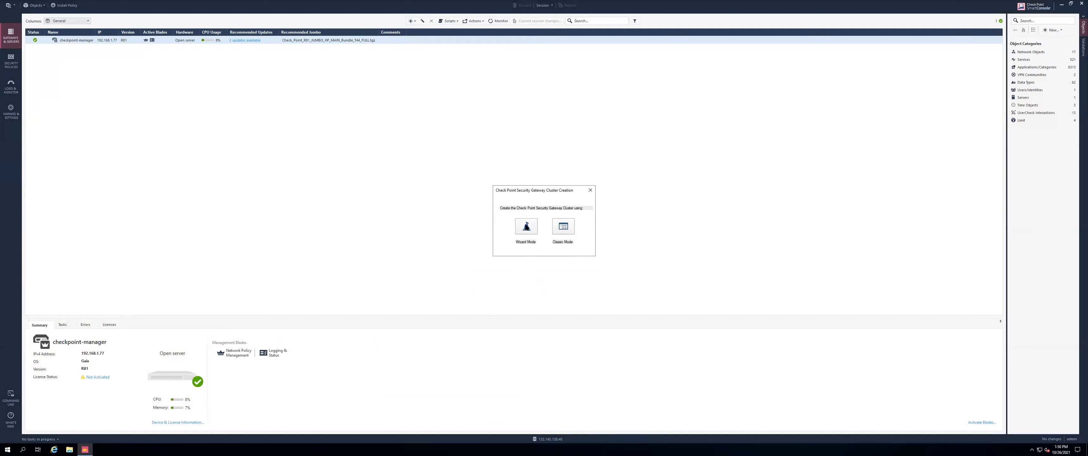
pyautogui.click(526, 226)
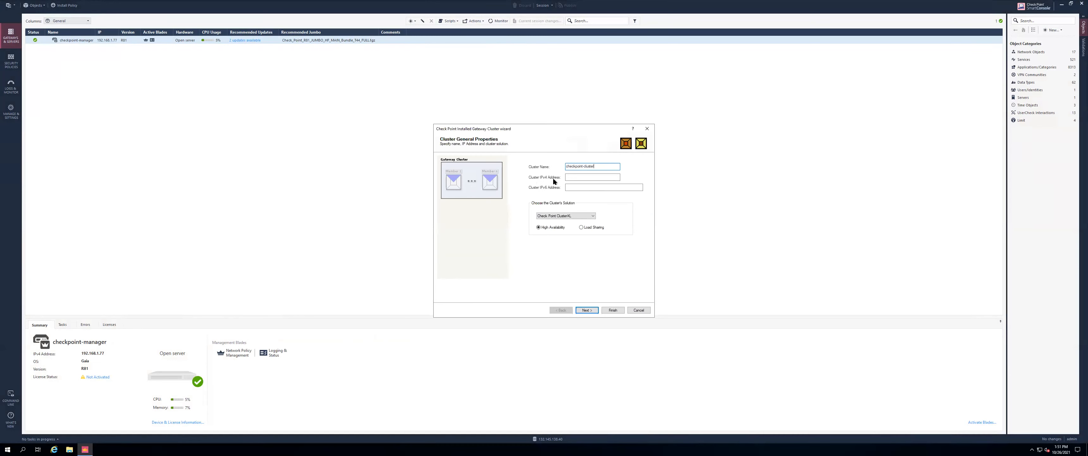
pyautogui.press('super+Tab')
pyautogui.scroll(-4, 552, 274)
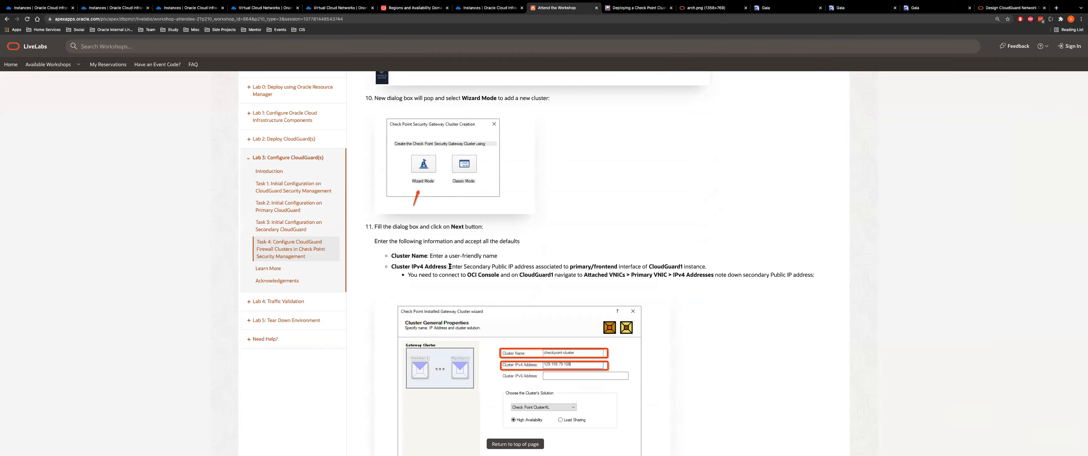
# Highlight step 11's note that the Cluster IPv4 Address is CloudGuard1's secondary public IP
pyautogui.moveTo(449, 266); pyautogui.dragTo(570, 267)
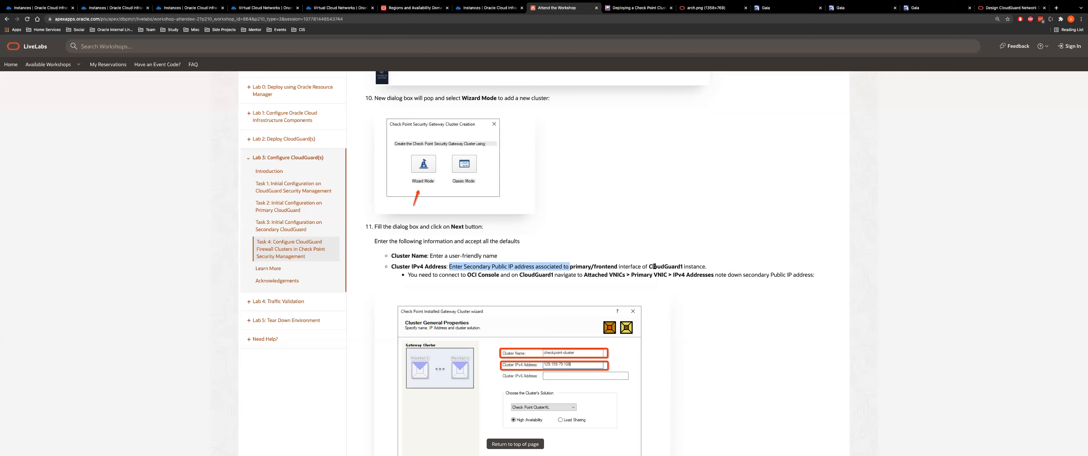
pyautogui.moveTo(650, 266); pyautogui.dragTo(695, 267)
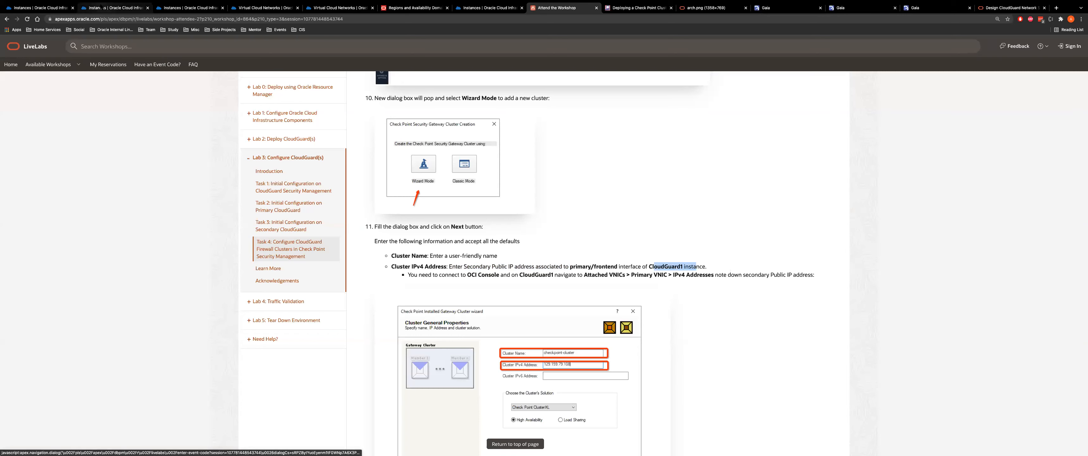
pyautogui.click(114, 7)
# Copy CloudGuard-1's frontend VNIC reserved public IP 193.122.130.95 into the wizard's Cluster IPv4 Address
pyautogui.click(114, 170)
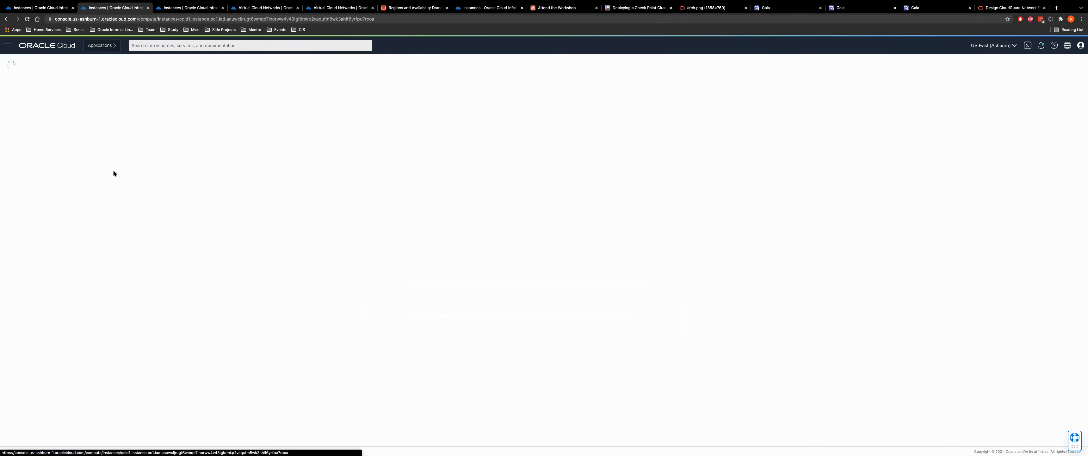
pyautogui.scroll(-2, 56, 372)
pyautogui.scroll(-1, 57, 377)
pyautogui.click(25, 352)
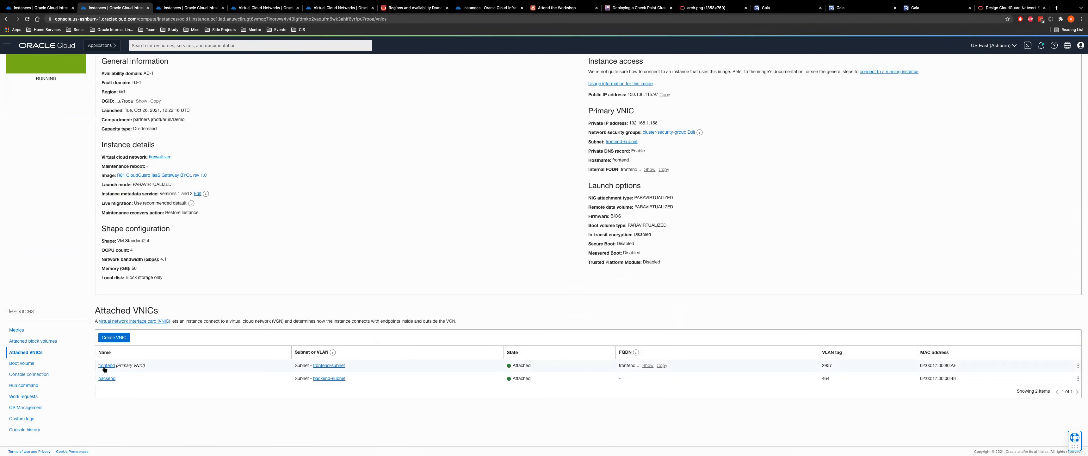
pyautogui.click(107, 365)
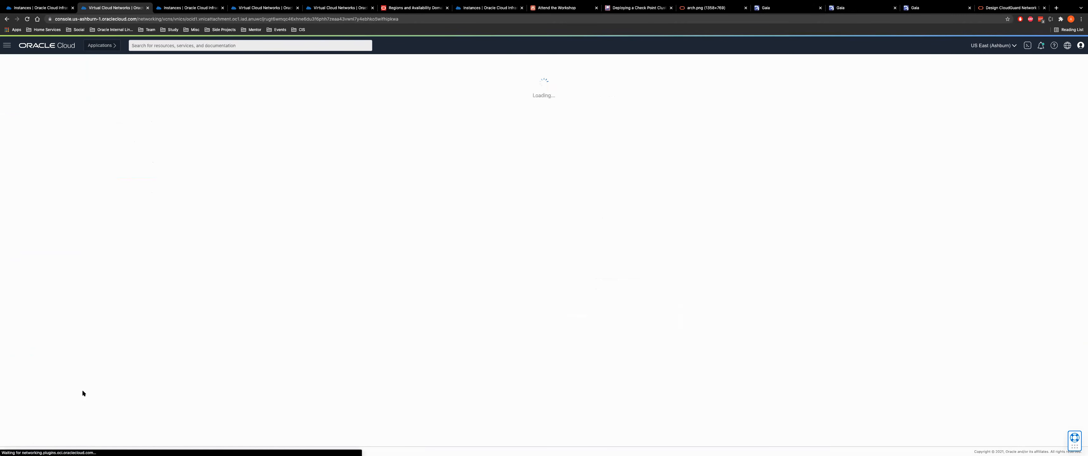
pyautogui.click(23, 296)
pyautogui.doubleClick(358, 325)
pyautogui.hotkey('ctrl', 'c')
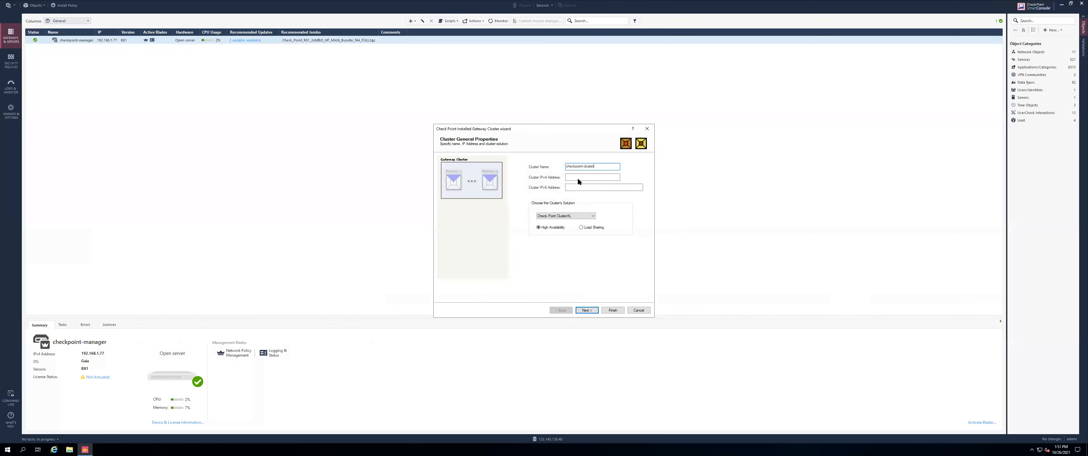
pyautogui.click(578, 177)
pyautogui.hotkey('ctrl', 'v')
# Advance the cluster wizard to the members page and add a New Cluster Member
pyautogui.click(585, 311)
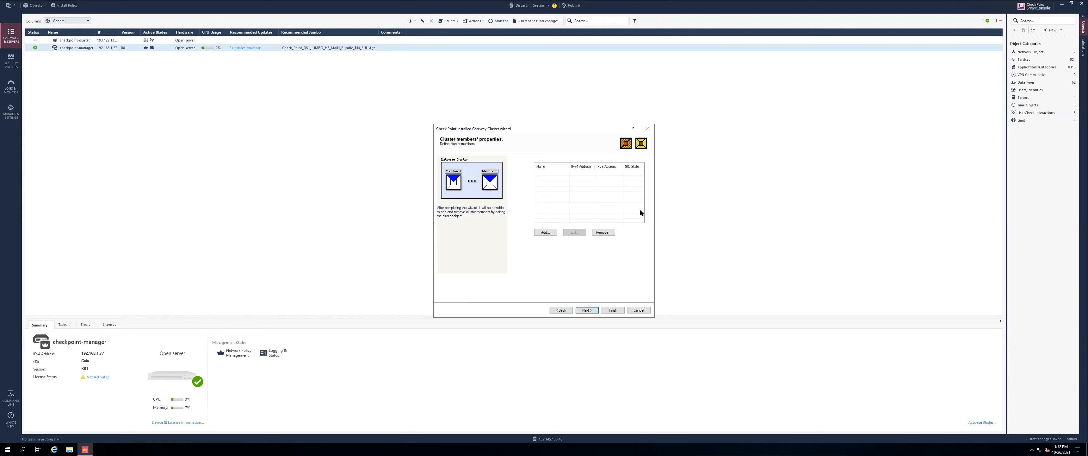
pyautogui.click(545, 232)
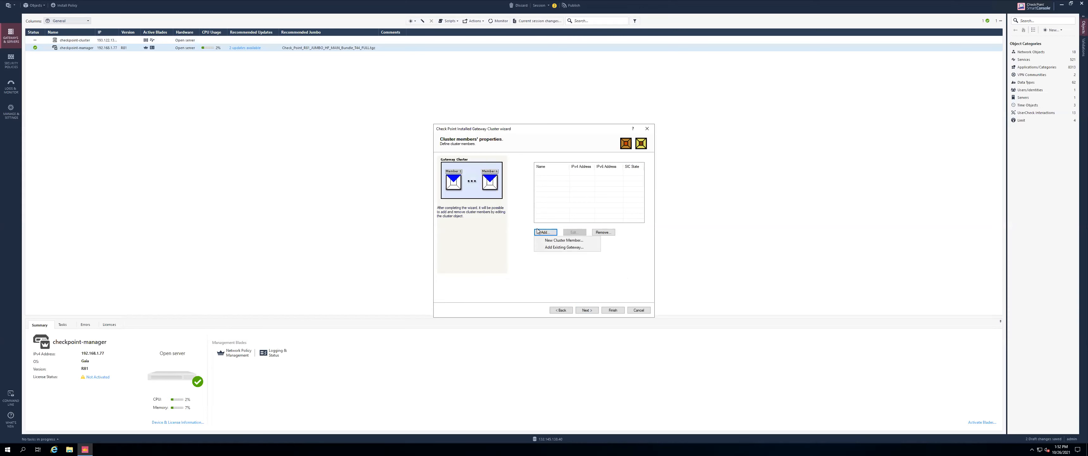
pyautogui.click(560, 241)
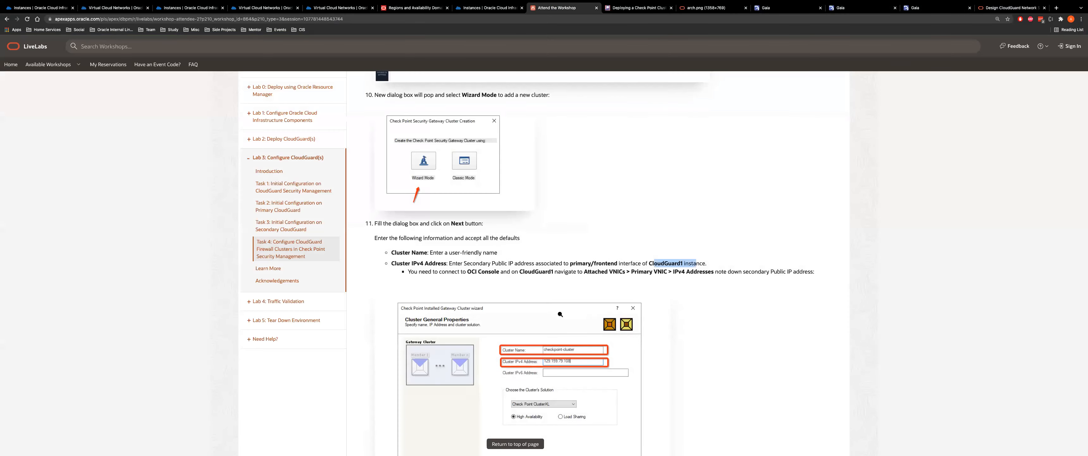
# Scroll the LiveLabs page to step 13 and highlight the member's private IPv4 address instruction
pyautogui.scroll(-1, 544, 185)
pyautogui.scroll(-2, 545, 169)
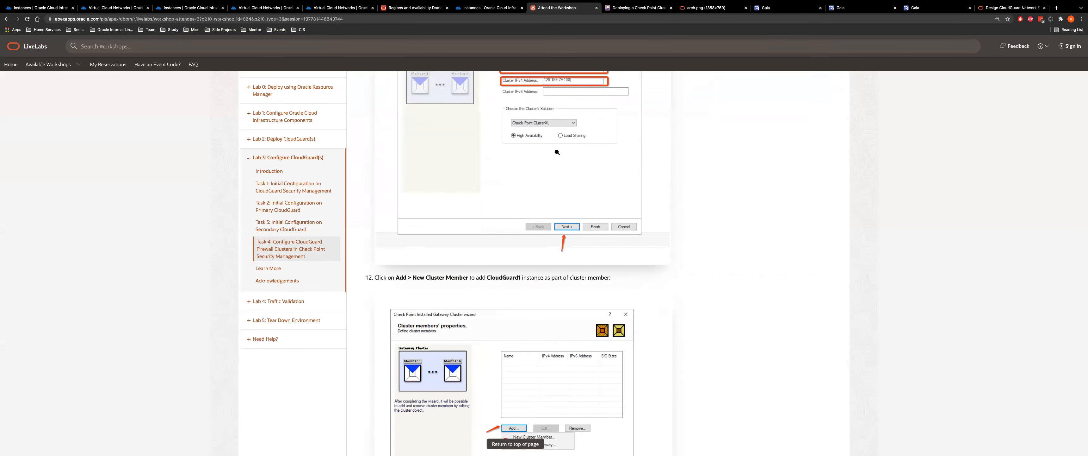
pyautogui.scroll(1, 549, 178)
pyautogui.scroll(-2, 557, 200)
pyautogui.scroll(-3, 557, 200)
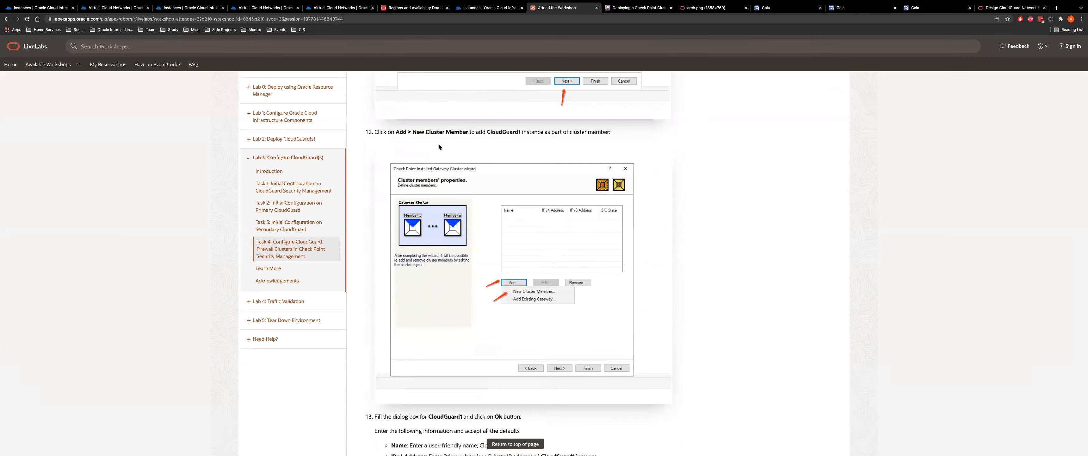
pyautogui.scroll(-7, 557, 200)
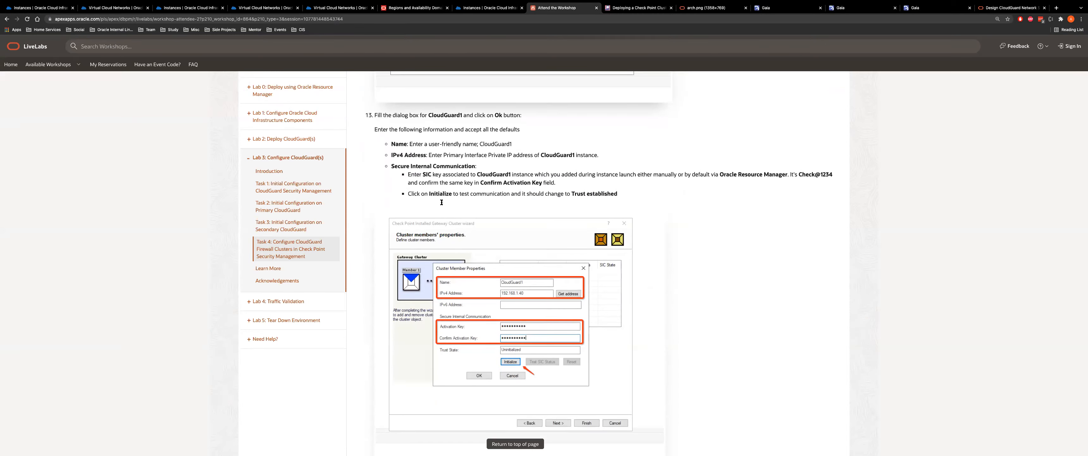
pyautogui.moveTo(428, 154); pyautogui.dragTo(602, 156)
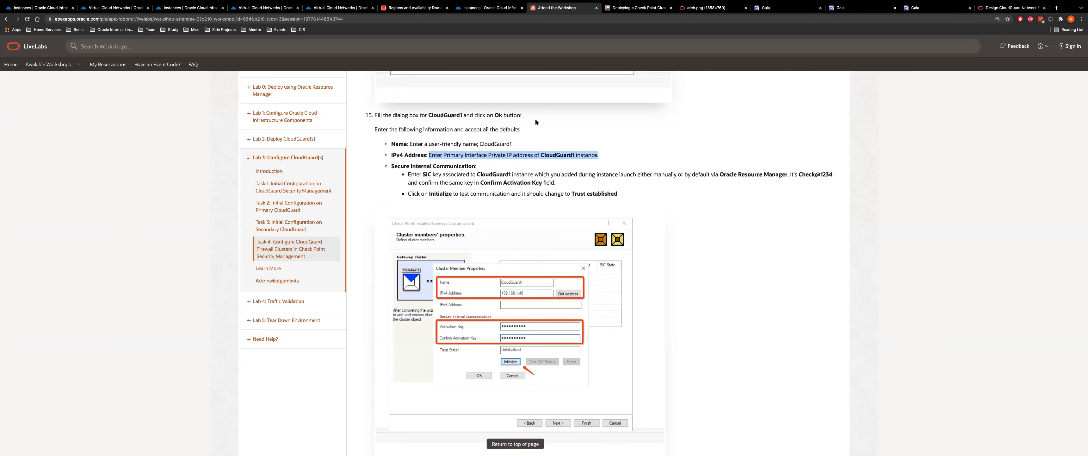
# Locate the frontend VNIC's primary private IP 192.168.1.158 in Oracle Cloud and copy it
pyautogui.click(172, 8)
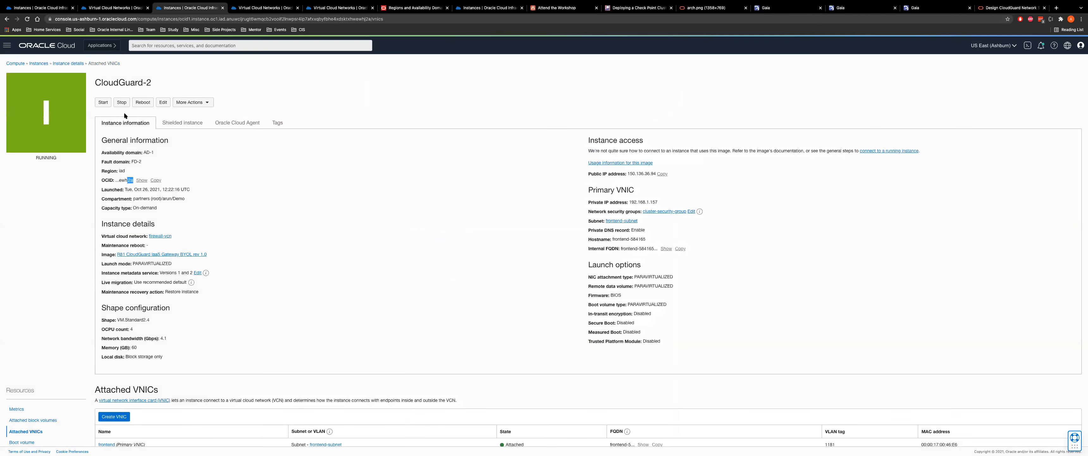
pyautogui.click(121, 10)
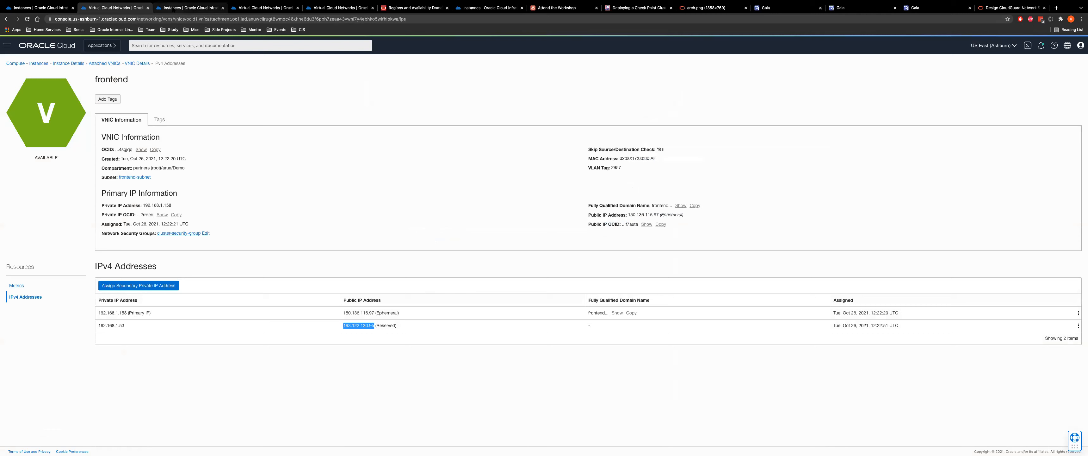
pyautogui.click(104, 63)
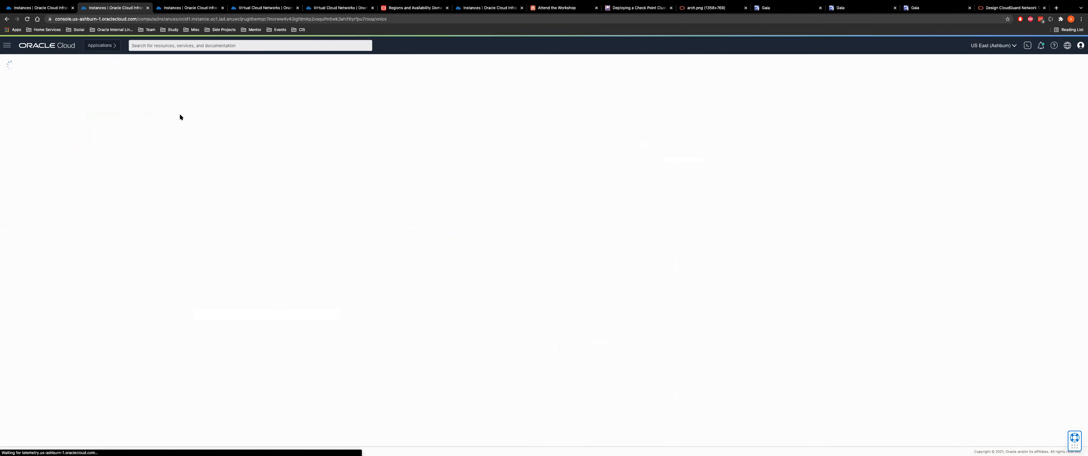
pyautogui.scroll(-3, 69, 393)
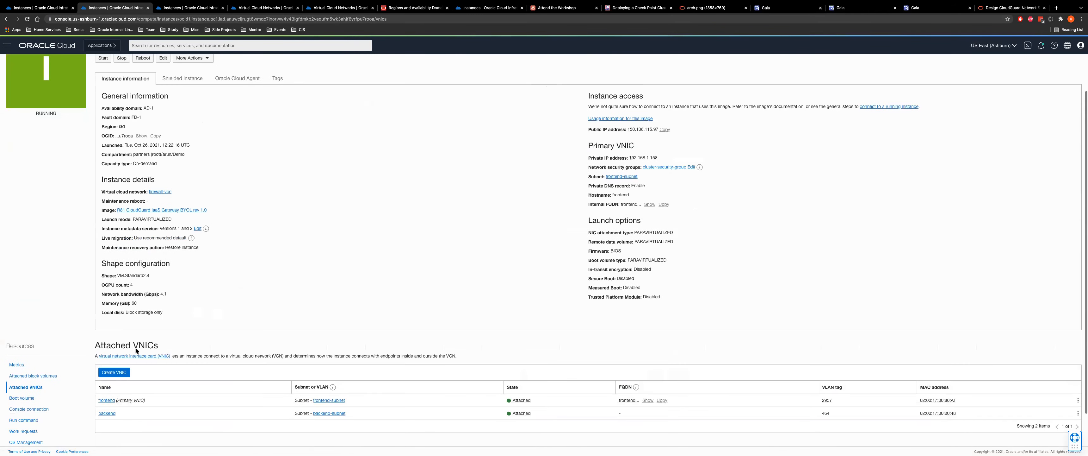
pyautogui.click(105, 361)
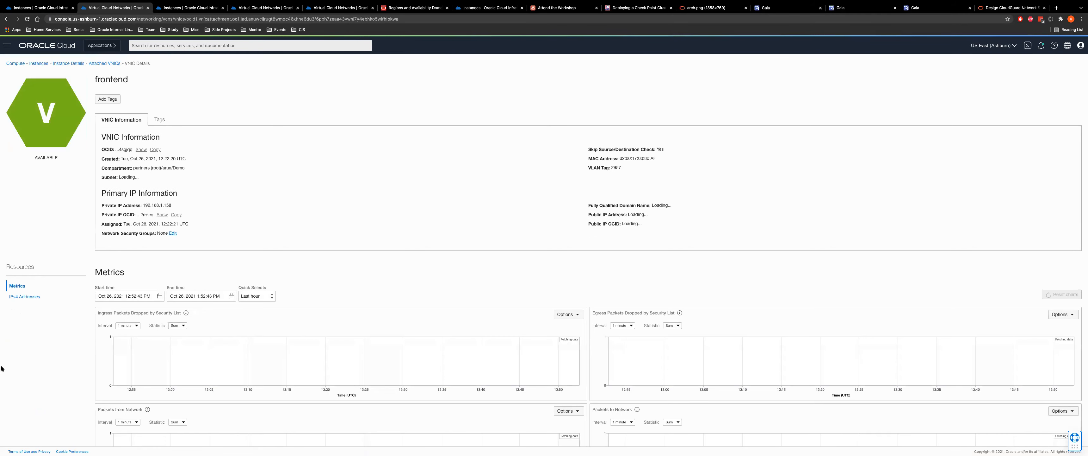
pyautogui.click(26, 297)
pyautogui.doubleClick(113, 312)
pyautogui.hotkey('ctrl', 'c')
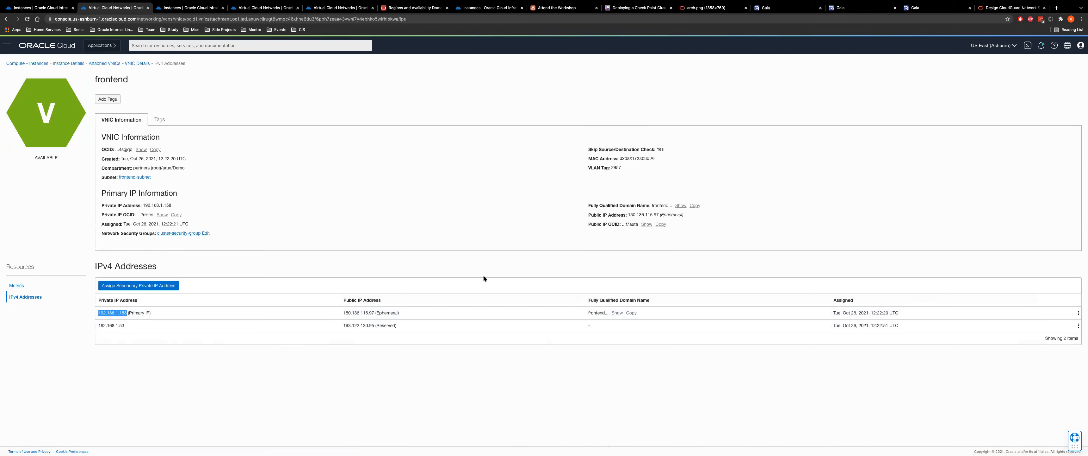
pyautogui.press('super+Tab')
# Give cloudguard1 IPv4 address 192.168.1.158 and its activation key, initialize SIC trust, and save it
pyautogui.click(551, 191)
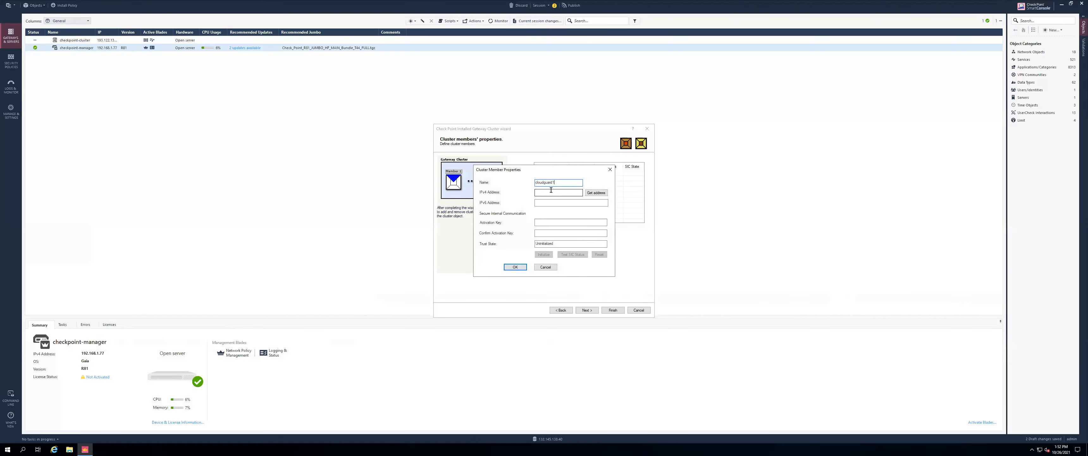
pyautogui.hotkey('ctrl', 'v')
pyautogui.click(544, 222)
pyautogui.write('1')
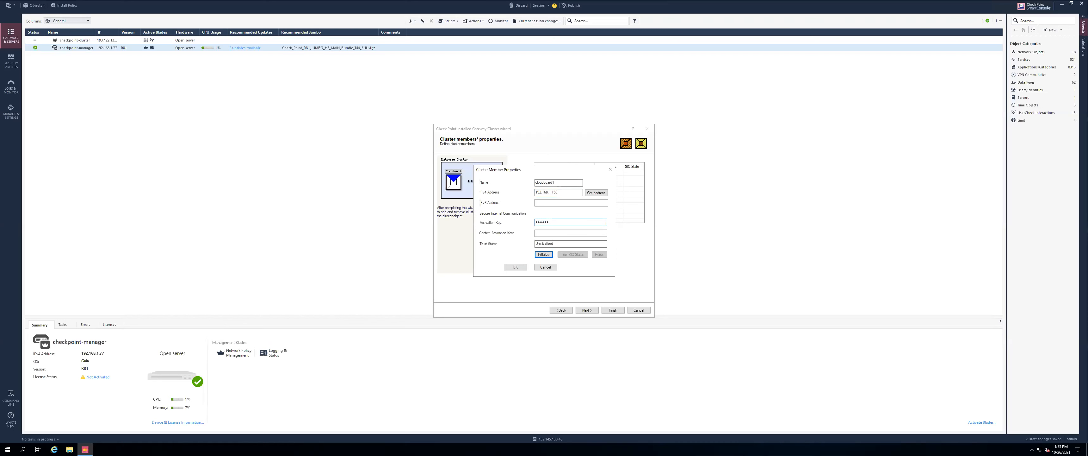
pyautogui.press('Tab')
pyautogui.click(544, 254)
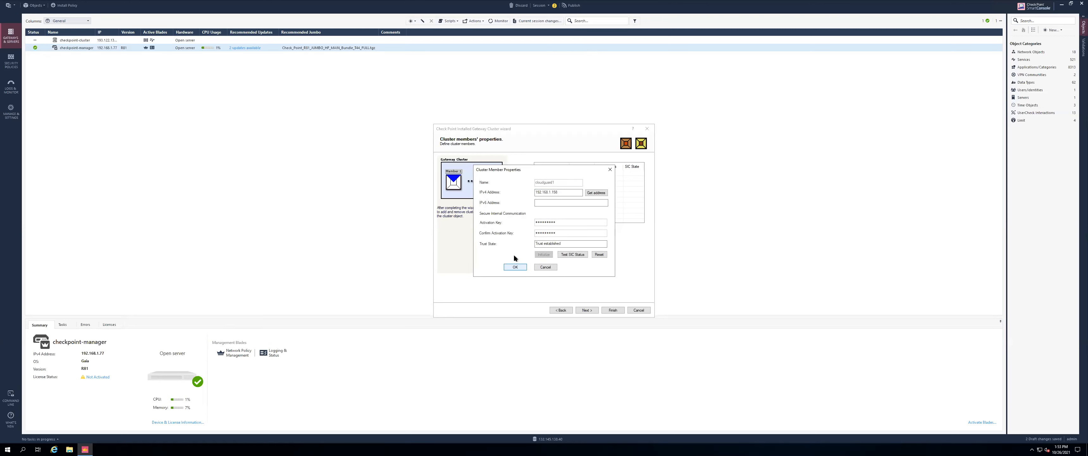
pyautogui.click(514, 267)
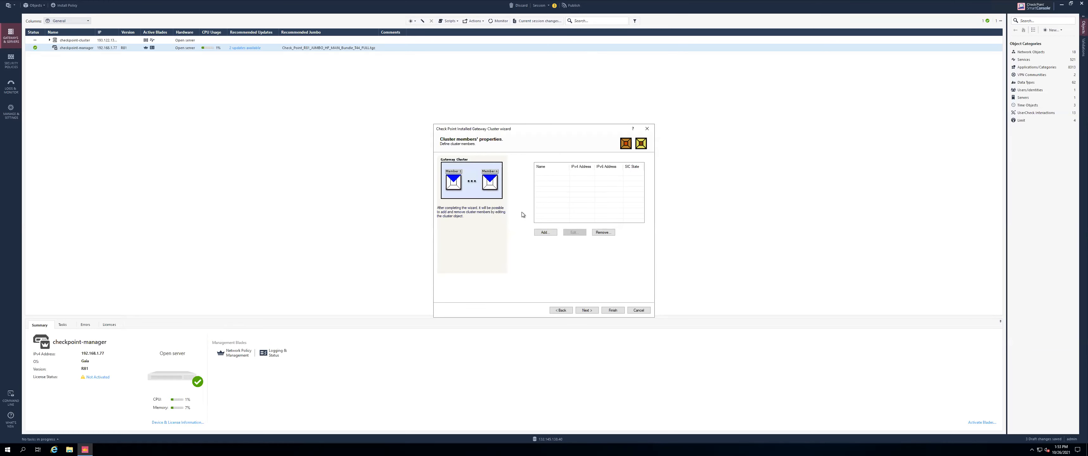
# Start a second new cluster member and copy CloudGuard-2's frontend private IP 192.168.1.157
pyautogui.click(545, 232)
pyautogui.click(552, 240)
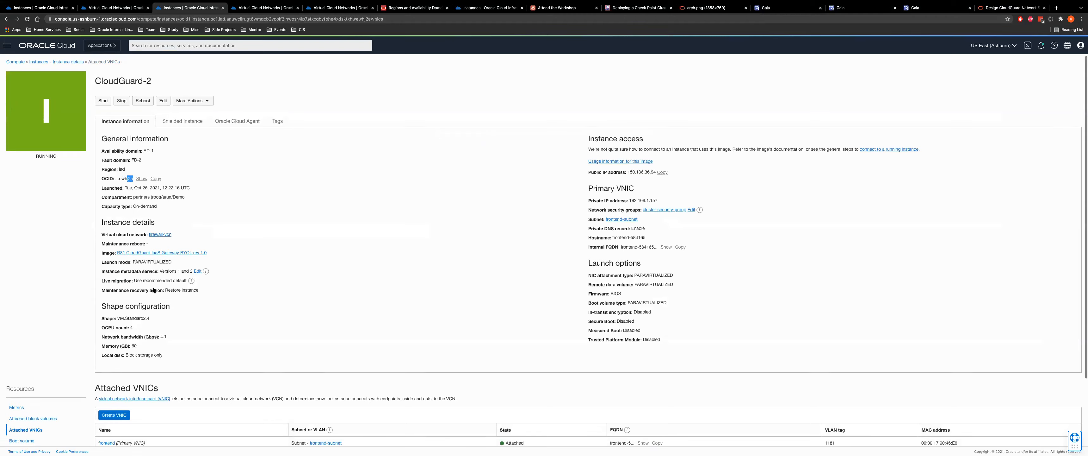
pyautogui.scroll(-2, 108, 359)
pyautogui.click(107, 361)
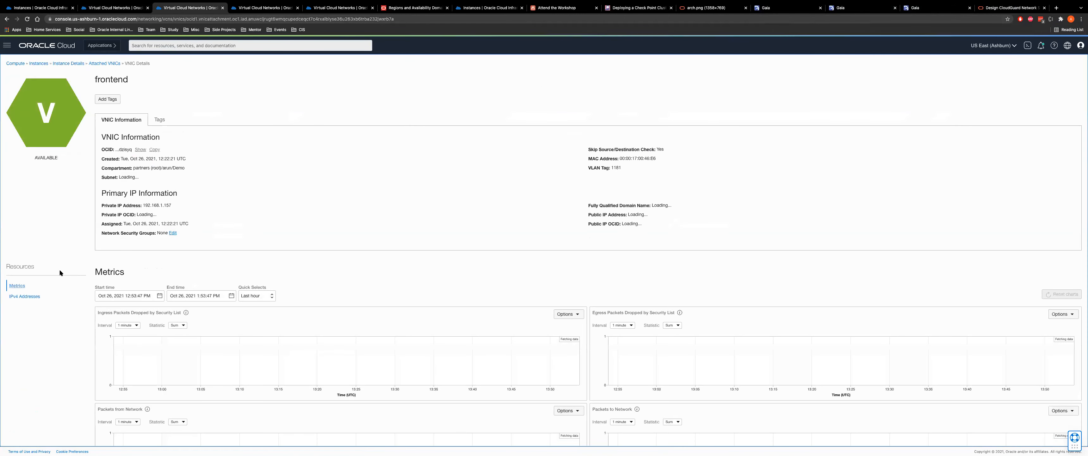
pyautogui.click(24, 297)
pyautogui.doubleClick(104, 311)
pyautogui.hotkey('ctrl', 'c')
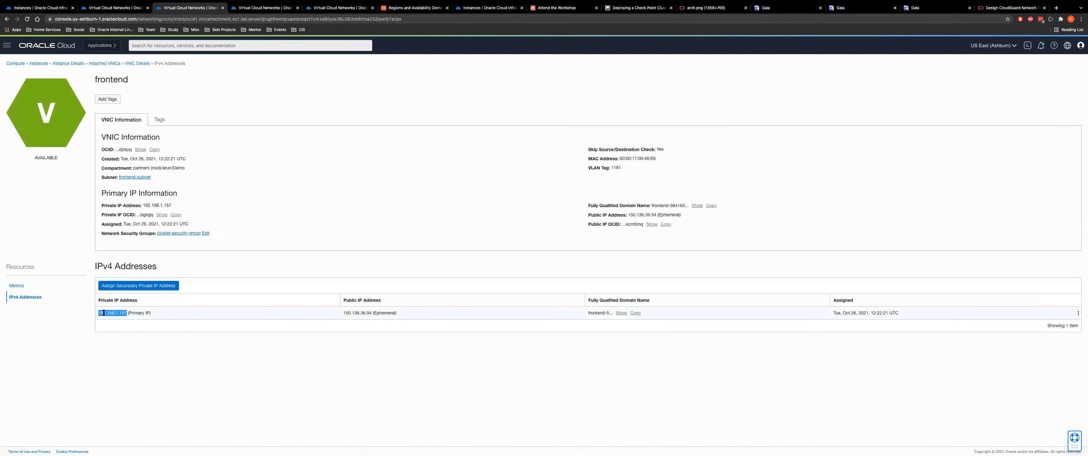
pyautogui.press('super+Tab')
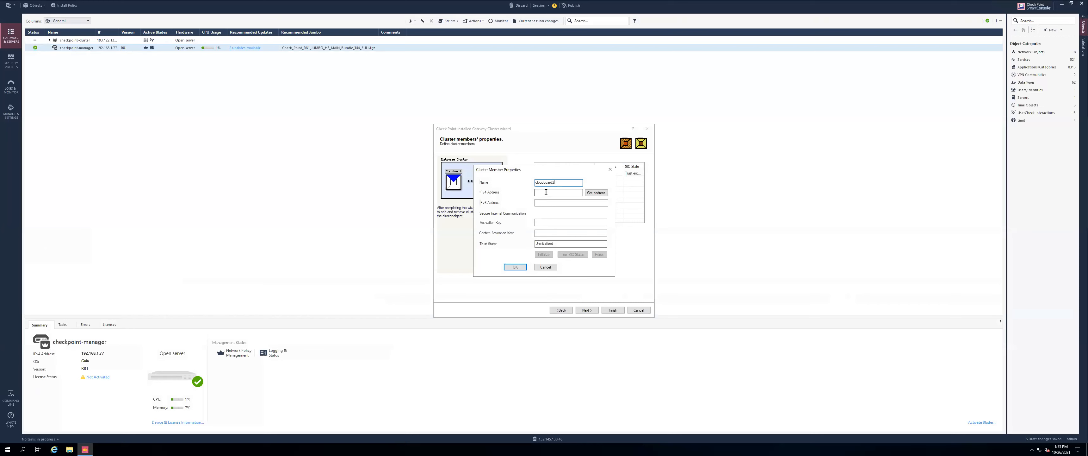
# Give cloudguard2 IPv4 address 192.168.1.157 and its activation key, initialize trust, and save it
pyautogui.press('super')
pyautogui.click(545, 191)
pyautogui.hotkey('ctrl', 'v')
pyautogui.click(542, 223)
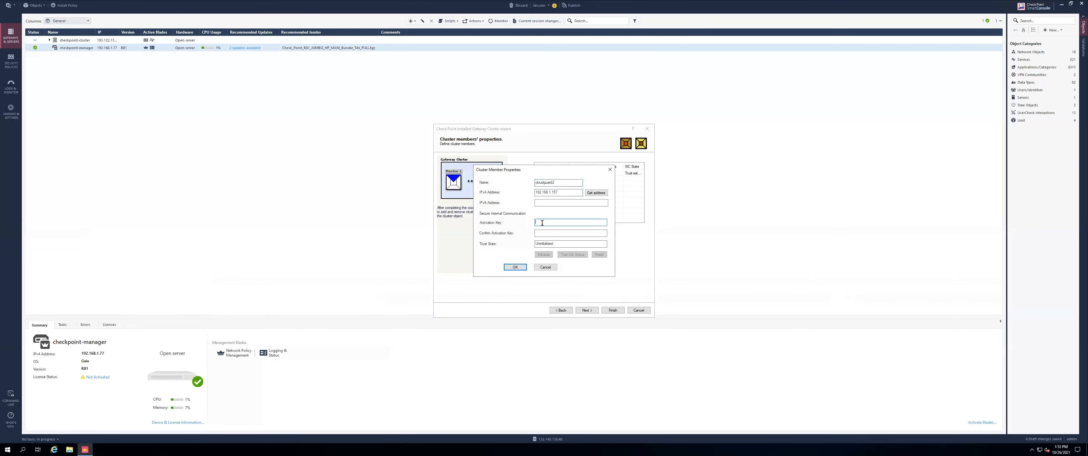
pyautogui.write('•••')
pyautogui.press('Tab')
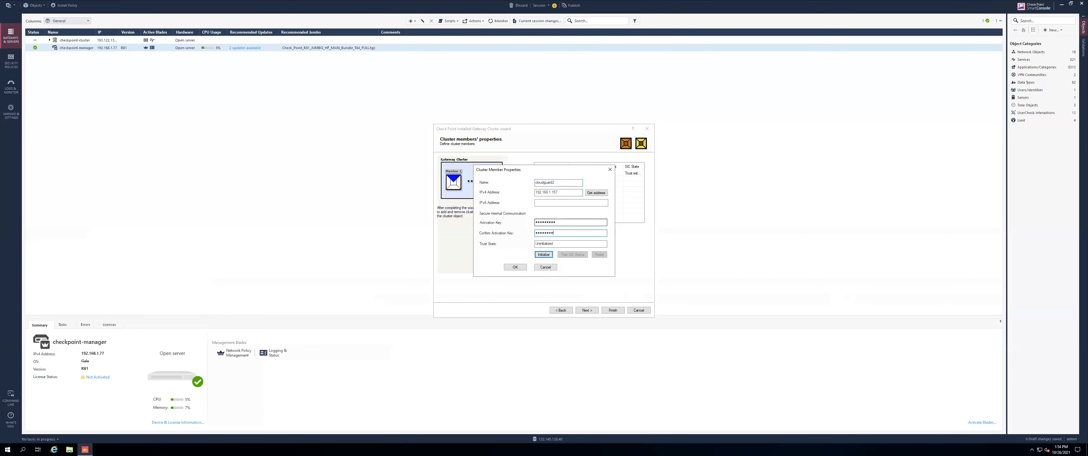
pyautogui.click(544, 254)
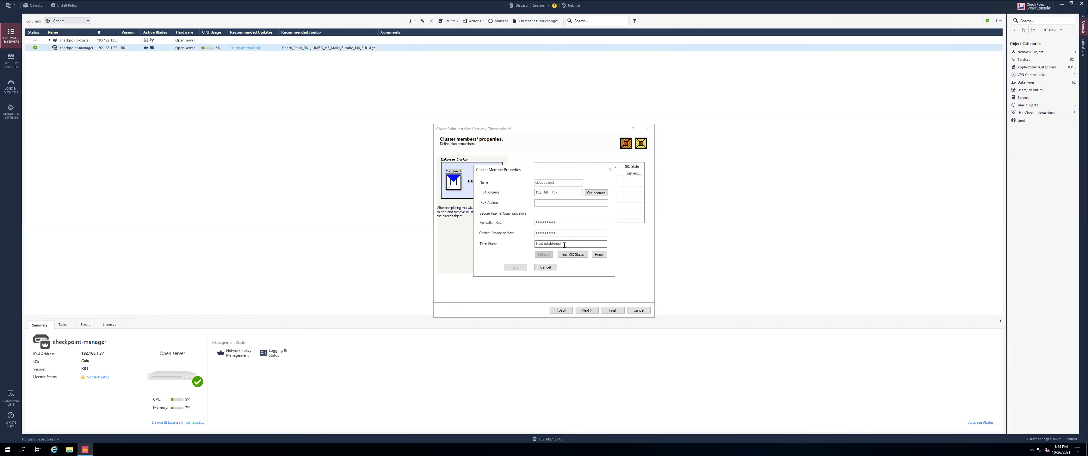
pyautogui.click(509, 265)
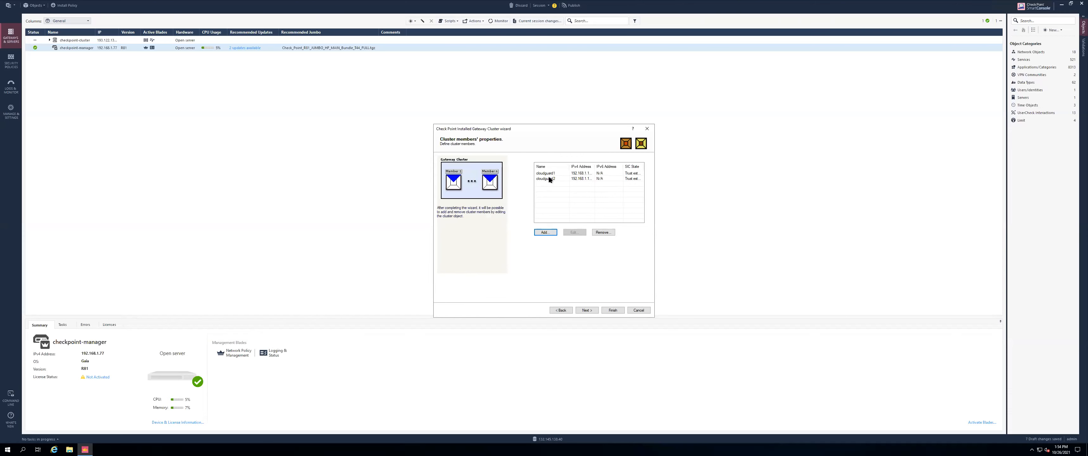
pyautogui.moveTo(594, 163); pyautogui.dragTo(595, 163)
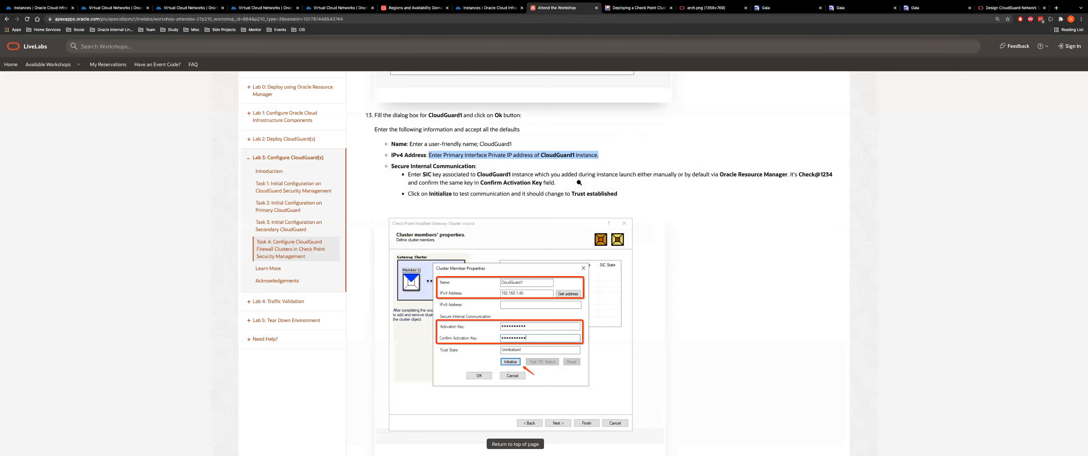
# Read step 16 of the LiveLabs workshop on completing the cluster configuration, then return to SmartConsole
pyautogui.scroll(-8, 490, 253)
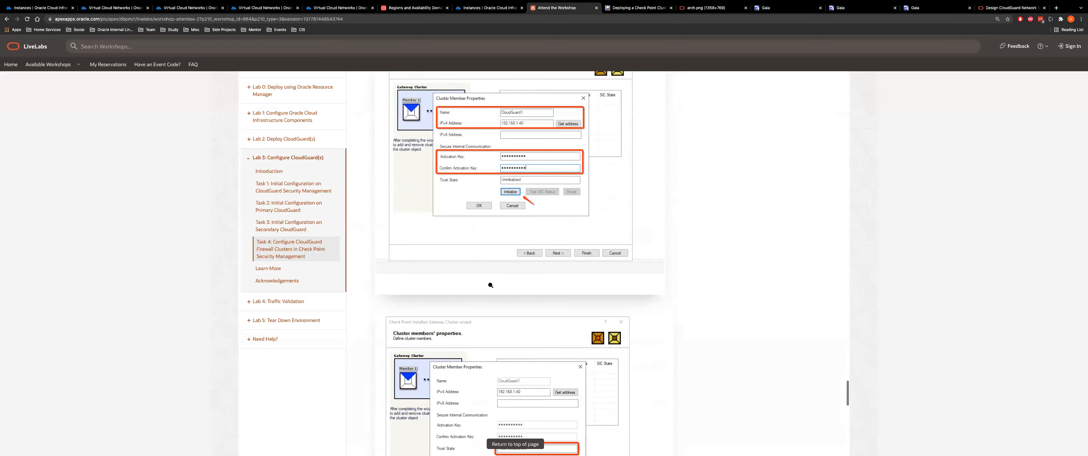
pyautogui.scroll(-1, 484, 274)
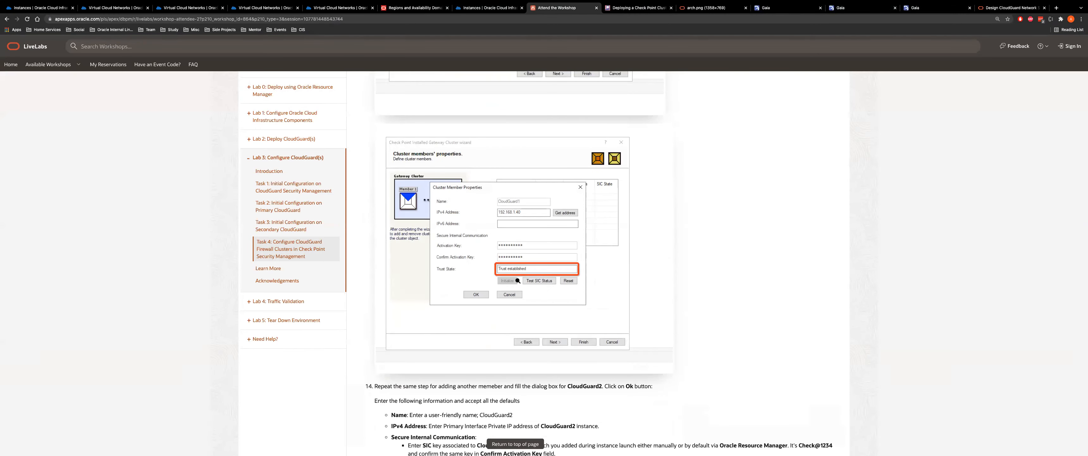
pyautogui.scroll(-4, 519, 281)
pyautogui.scroll(-5, 514, 282)
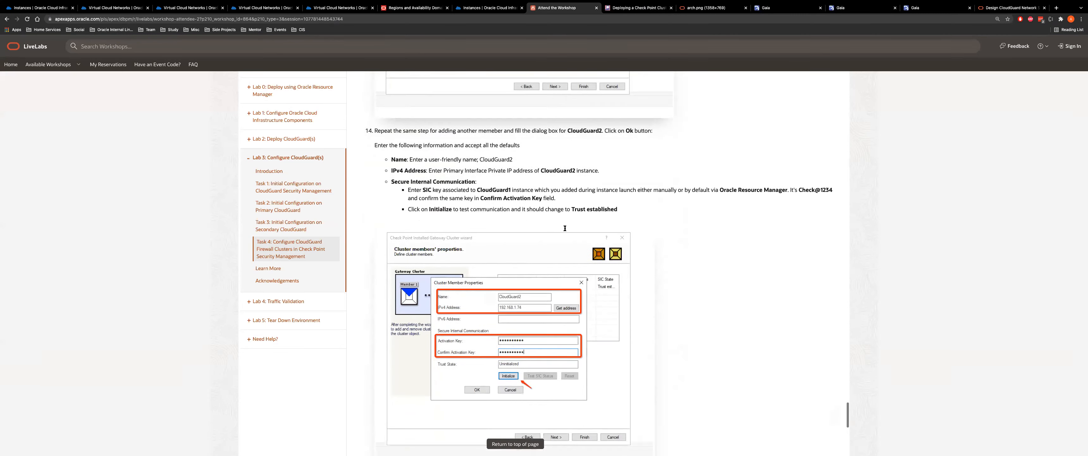
pyautogui.scroll(-6, 514, 282)
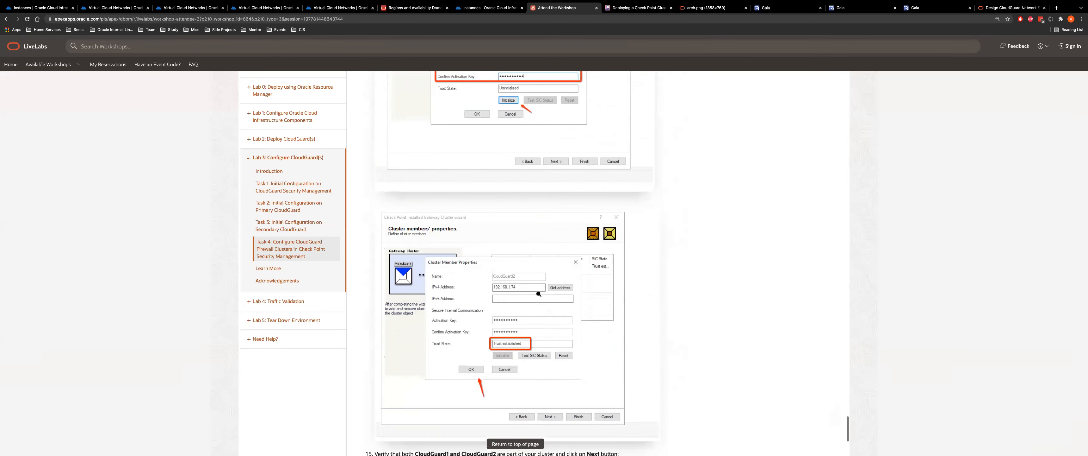
pyautogui.scroll(-5, 539, 268)
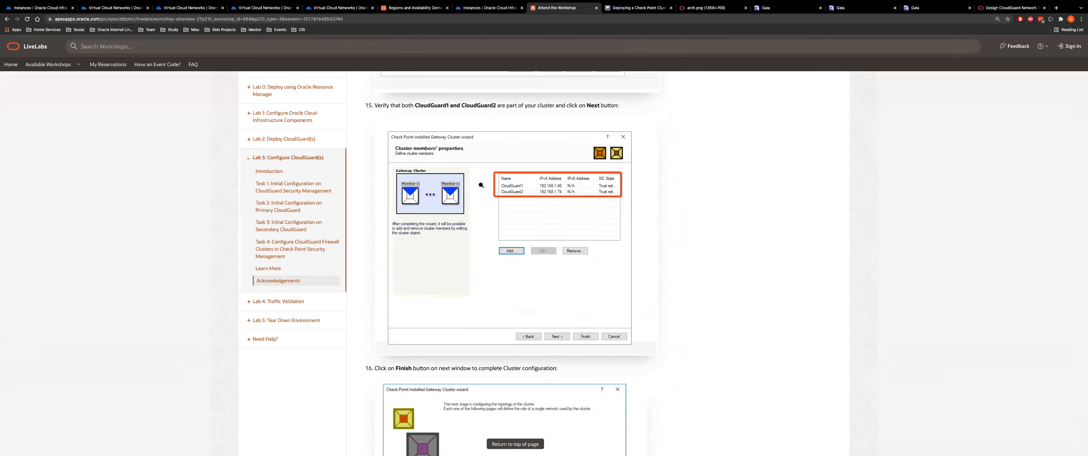
pyautogui.scroll(-5, 479, 241)
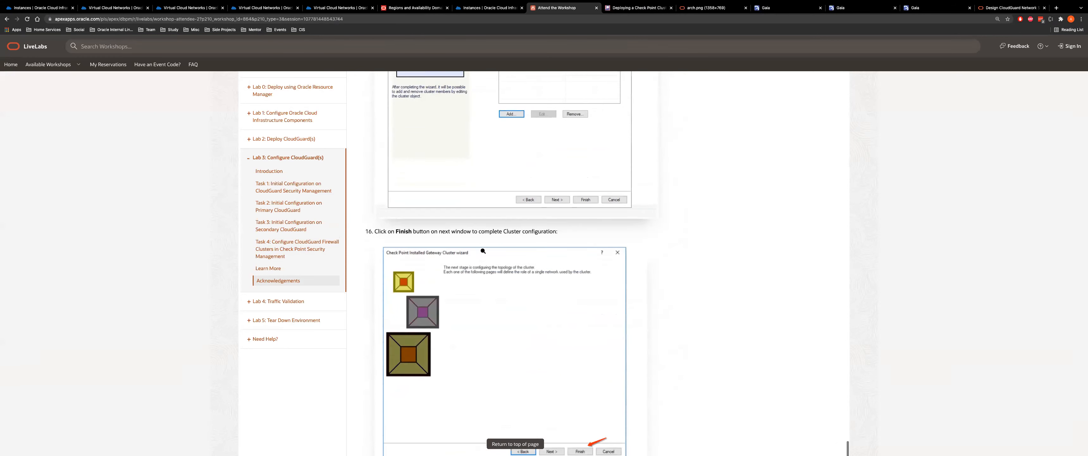
pyautogui.scroll(1, 551, 276)
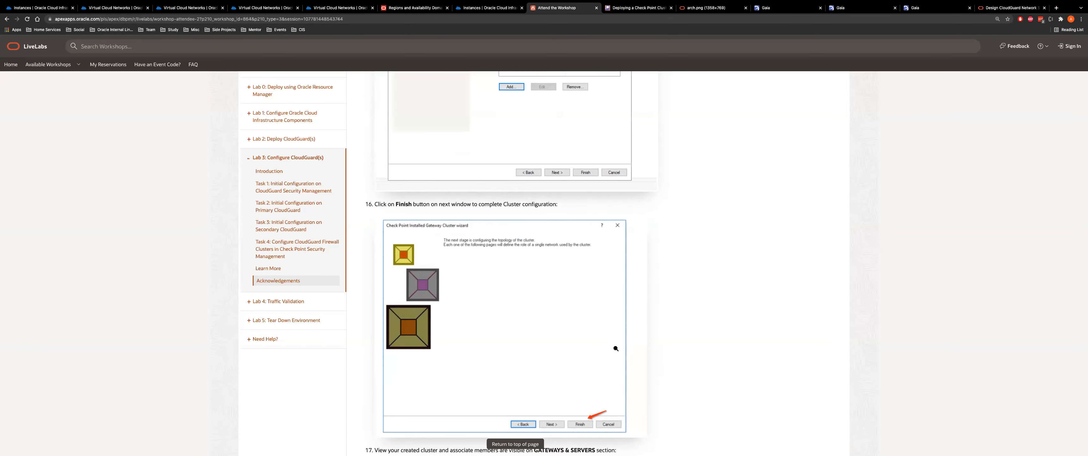
pyautogui.hotkey('ctrl', 'Right')
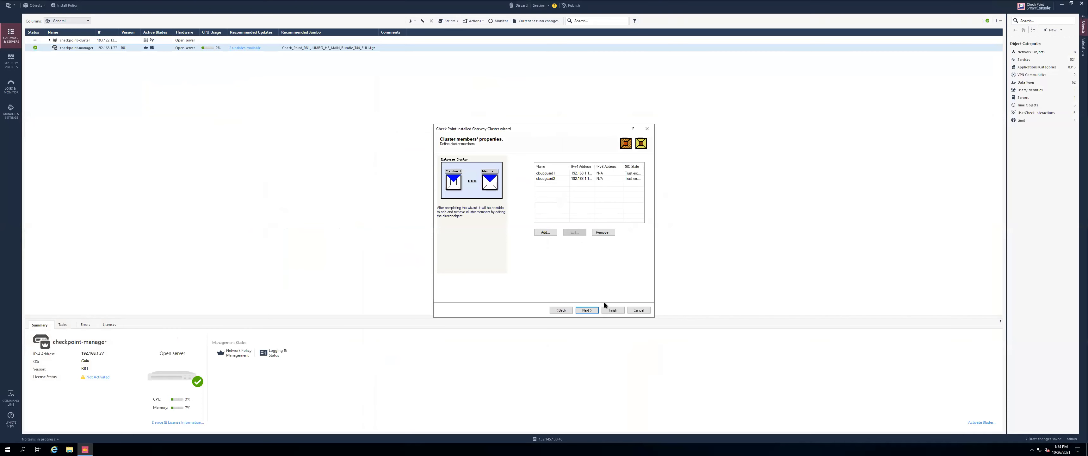
# Finish the cluster wizard and expand checkpoint-cluster to show cloudguard1 and cloudguard2
pyautogui.click(587, 310)
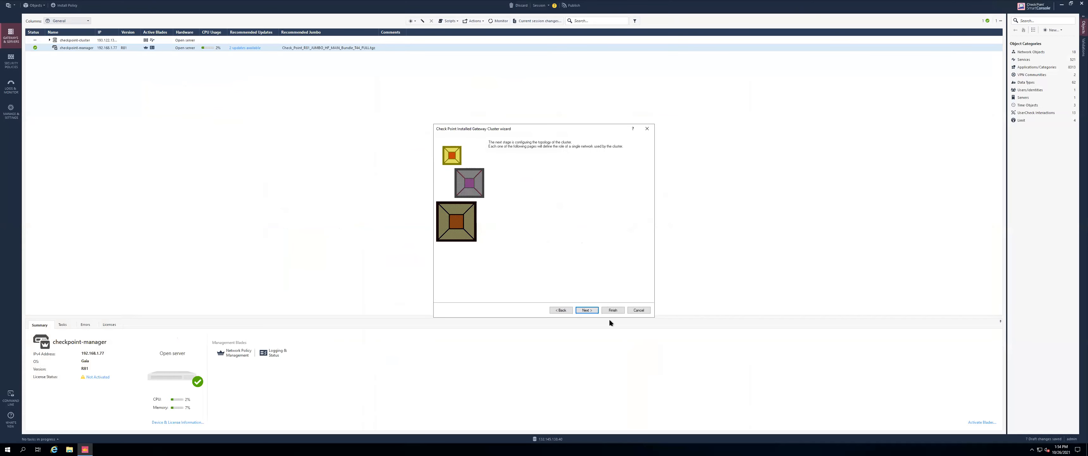
pyautogui.click(612, 310)
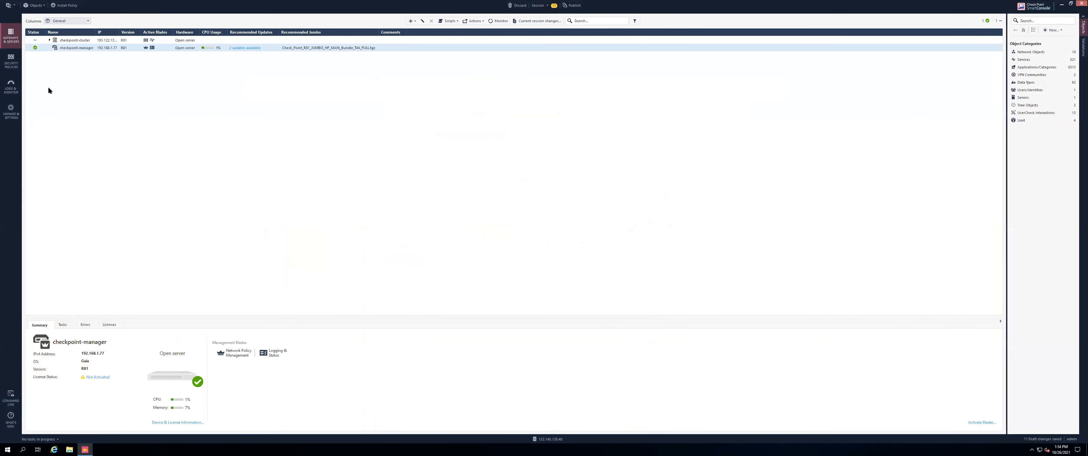
pyautogui.click(49, 40)
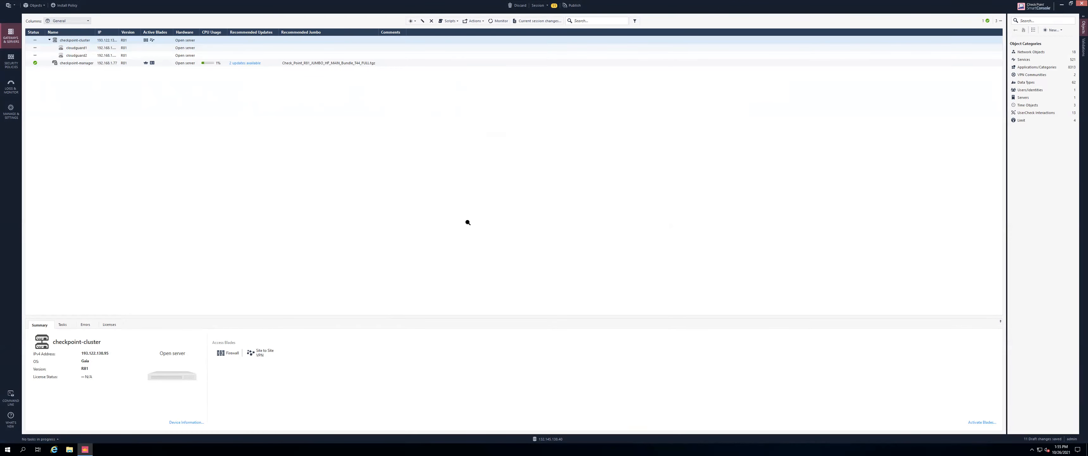
# Scroll the LiveLabs workshop to step 18 on fetching cluster interfaces and configuring eth0
pyautogui.press('super+Tab')
pyautogui.scroll(-4, 467, 223)
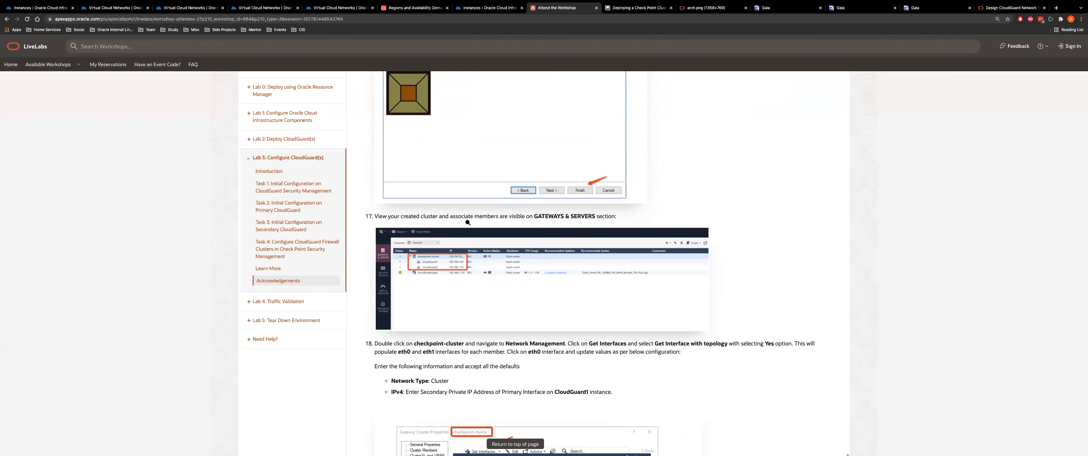
pyautogui.scroll(-3, 467, 222)
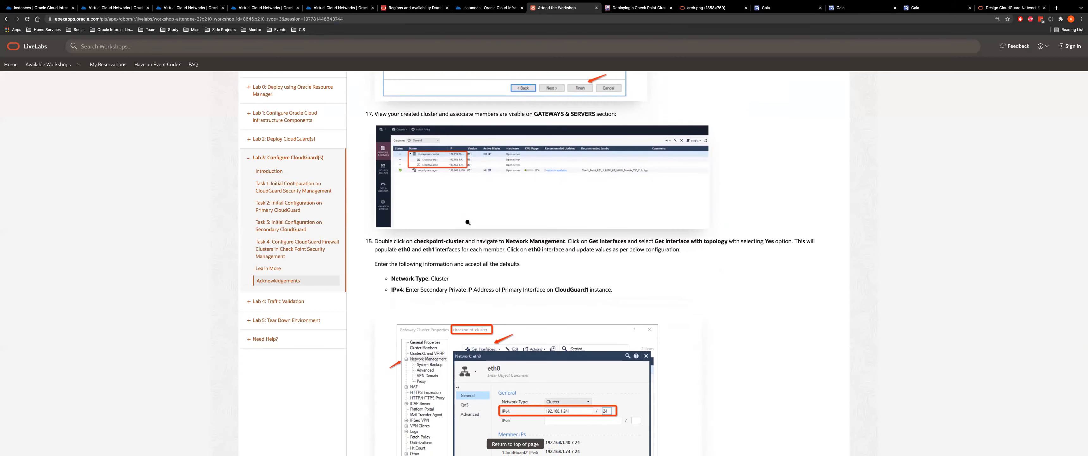
pyautogui.scroll(2, 531, 144)
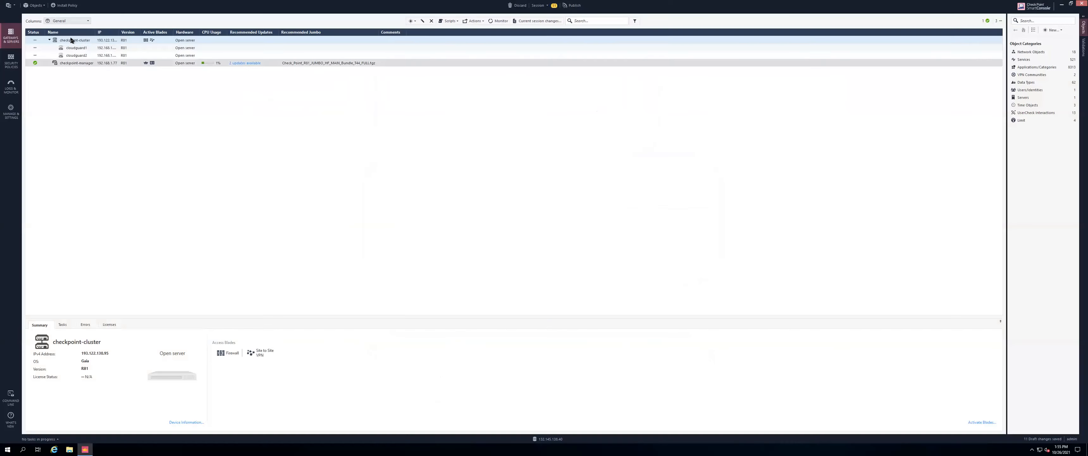
# In checkpoint-cluster's properties, fetch interfaces with topology and accept overwriting the existing topology
pyautogui.doubleClick(73, 40)
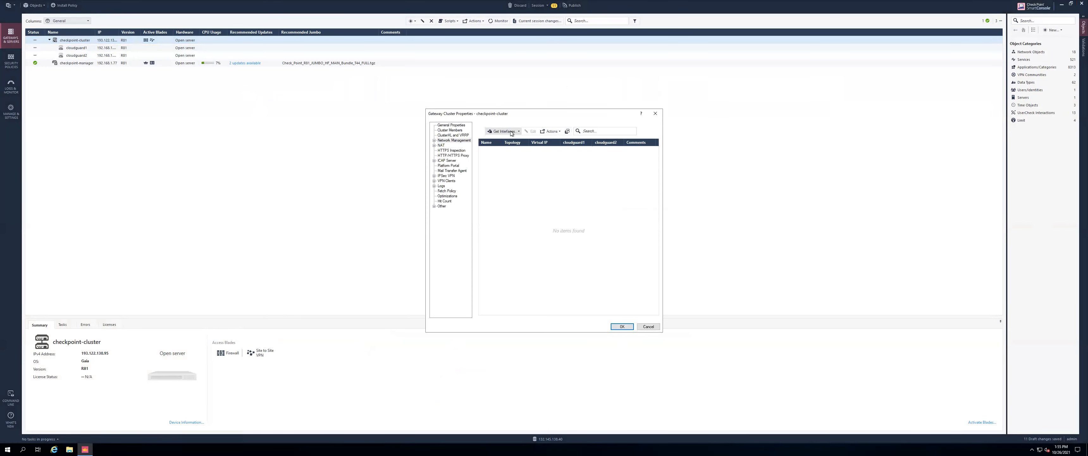
pyautogui.click(511, 133)
pyautogui.click(518, 138)
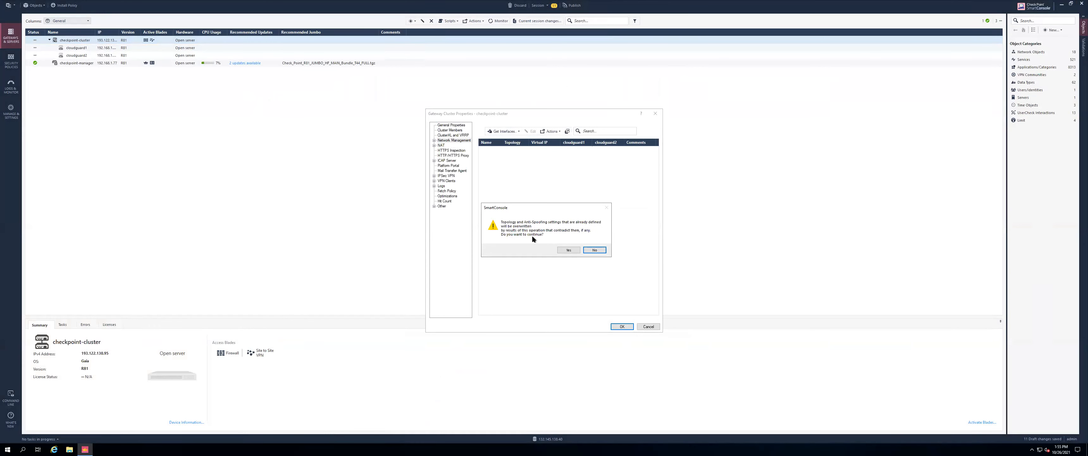
pyautogui.click(562, 249)
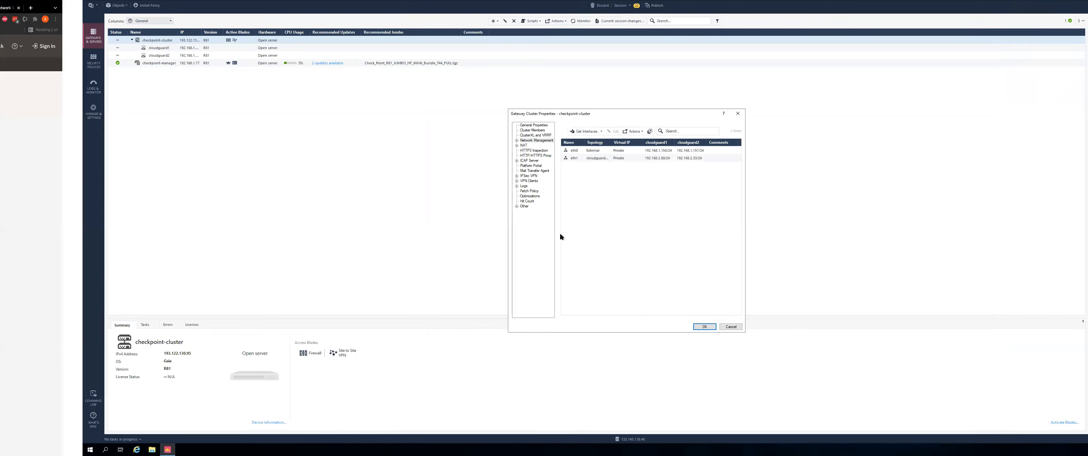
# Review step 18's eth0 settings, Cluster network type and secondary IP, then return to SmartConsole
pyautogui.scroll(-1, 559, 233)
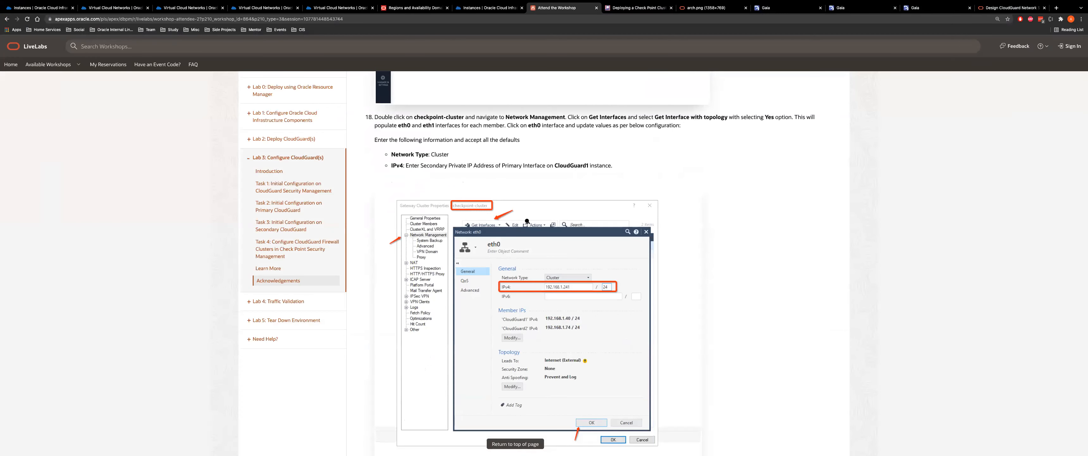
pyautogui.scroll(1, 527, 221)
pyautogui.scroll(1, 528, 221)
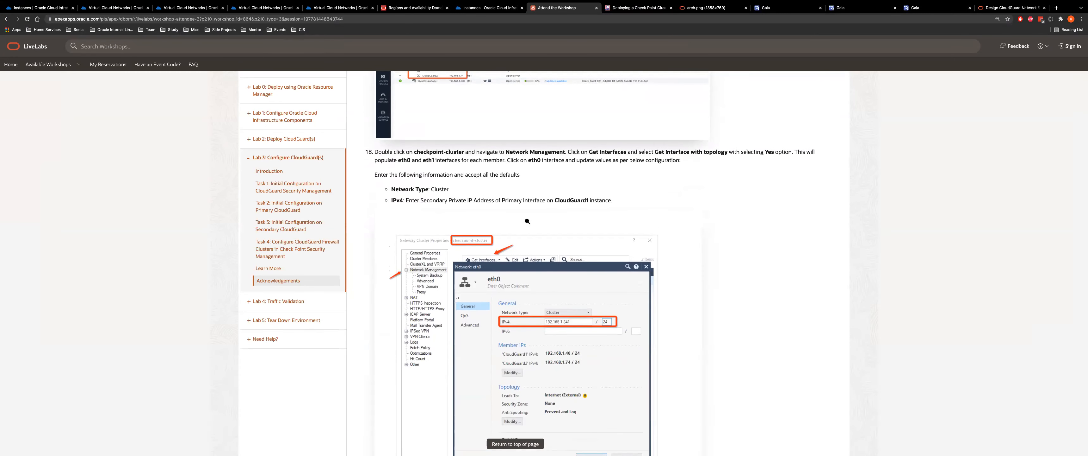
pyautogui.scroll(1, 528, 221)
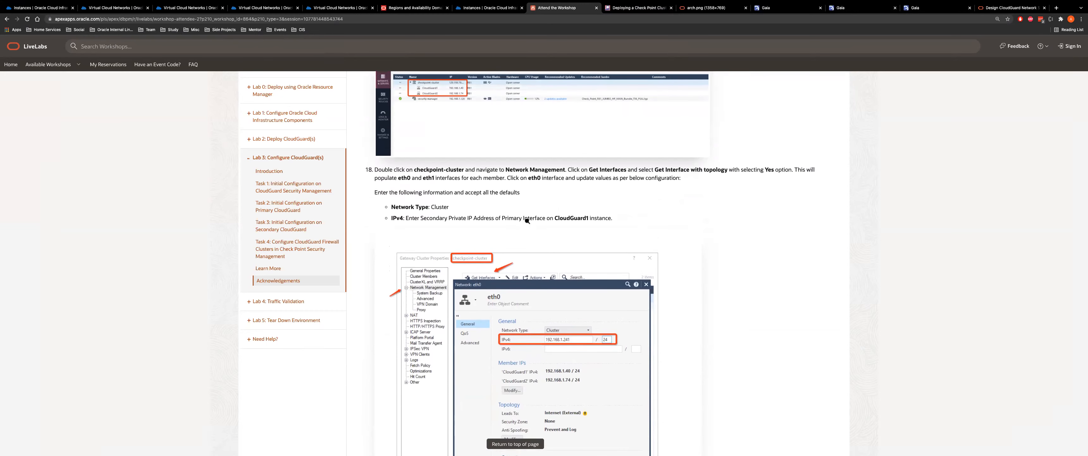
pyautogui.press('super+Tab')
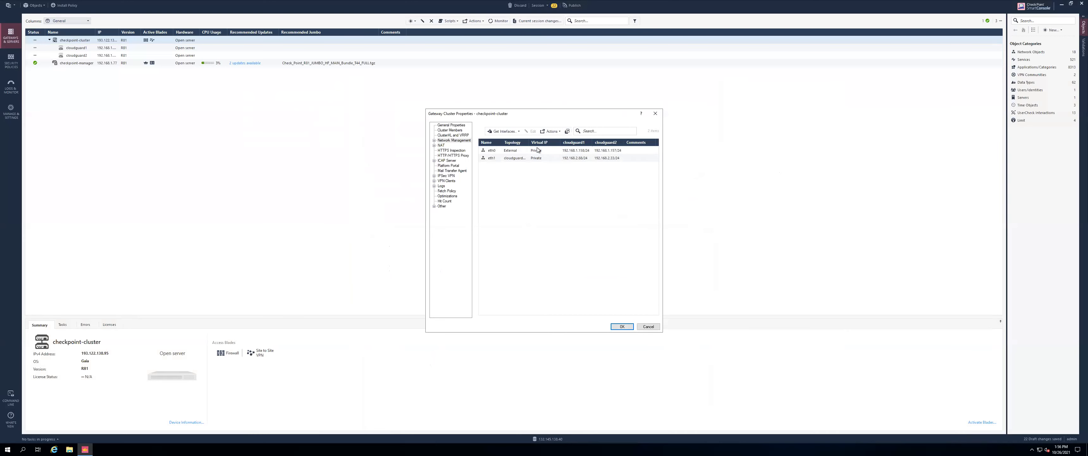
# Change eth0's network type from Private to Cluster in its interface properties
pyautogui.click(488, 150)
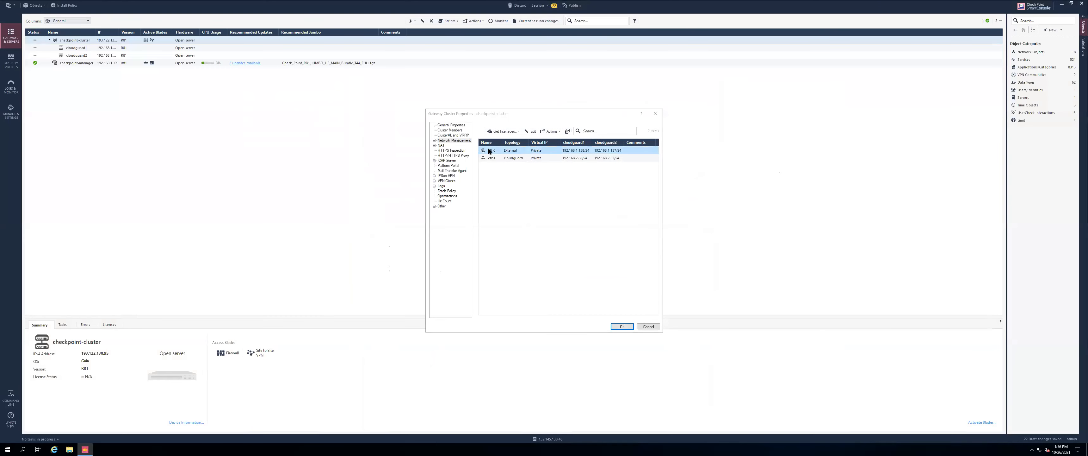
pyautogui.click(583, 180)
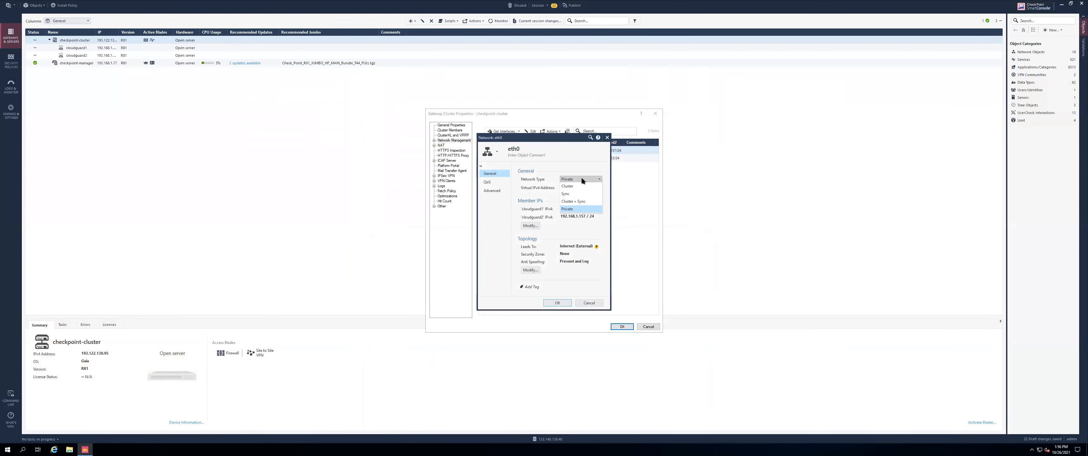
pyautogui.click(568, 186)
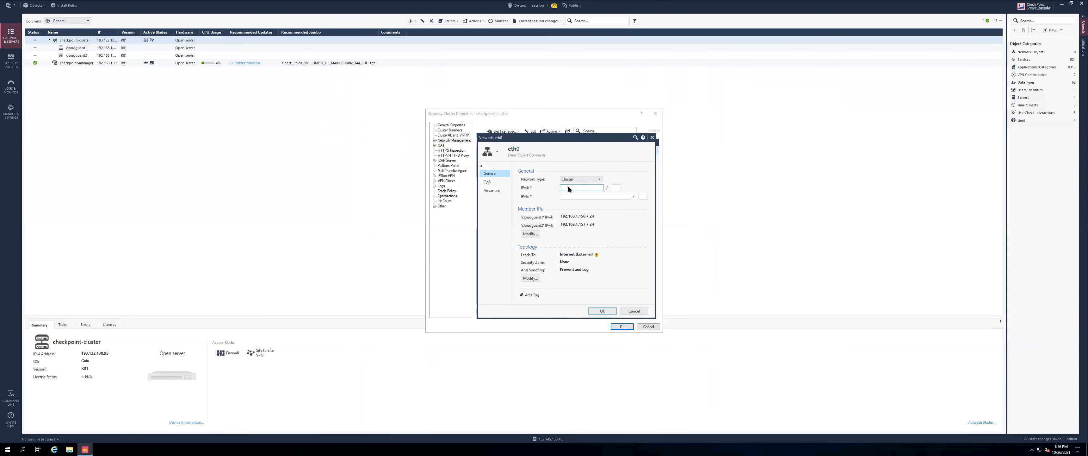
# Highlight step 18's eth0 IPv4 instruction, then return to the frontend VNIC's IPv4 addresses page
pyautogui.press('super+Tab')
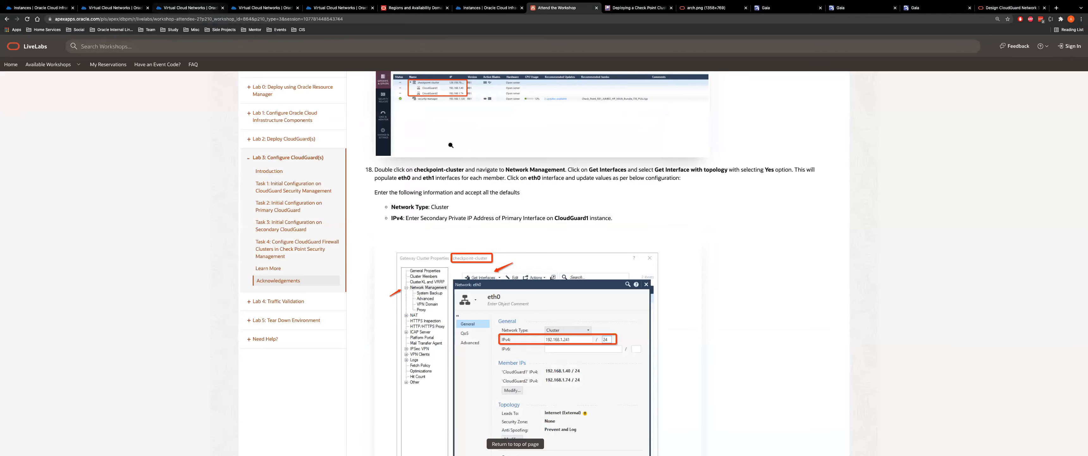
pyautogui.moveTo(404, 218); pyautogui.dragTo(620, 218)
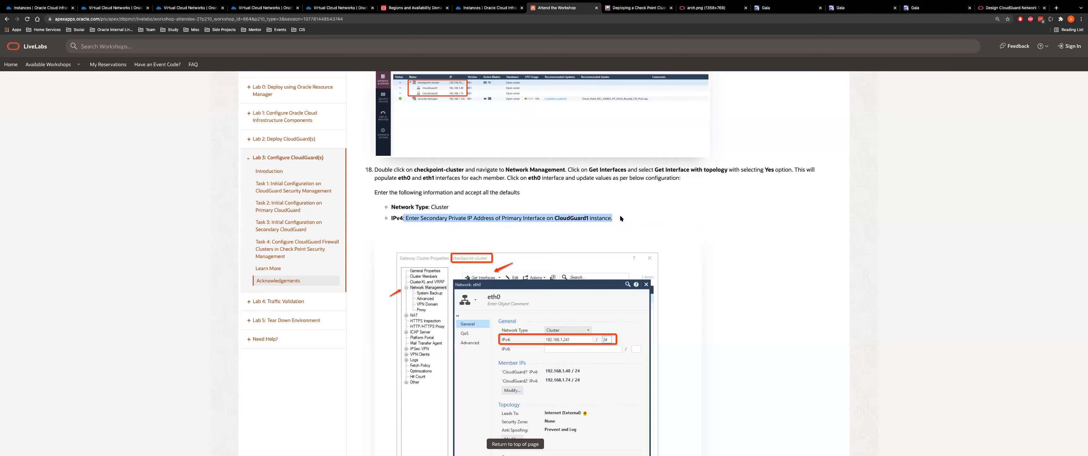
pyautogui.click(115, 9)
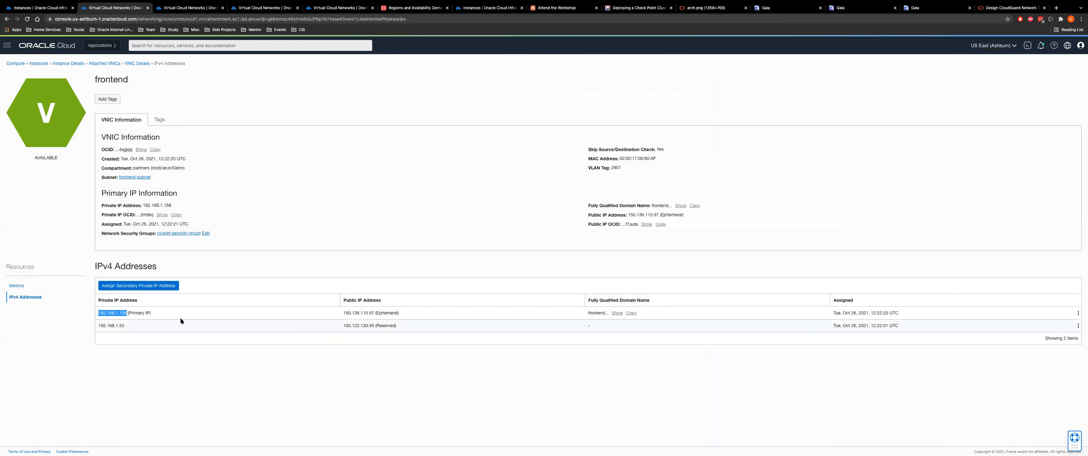
# Copy secondary private IP 192.168.1.53 into eth0's IPv4 address field with mask 24
pyautogui.doubleClick(107, 325)
pyautogui.hotkey('ctrl', 'c')
pyautogui.hotkey('ctrl', 'Right')
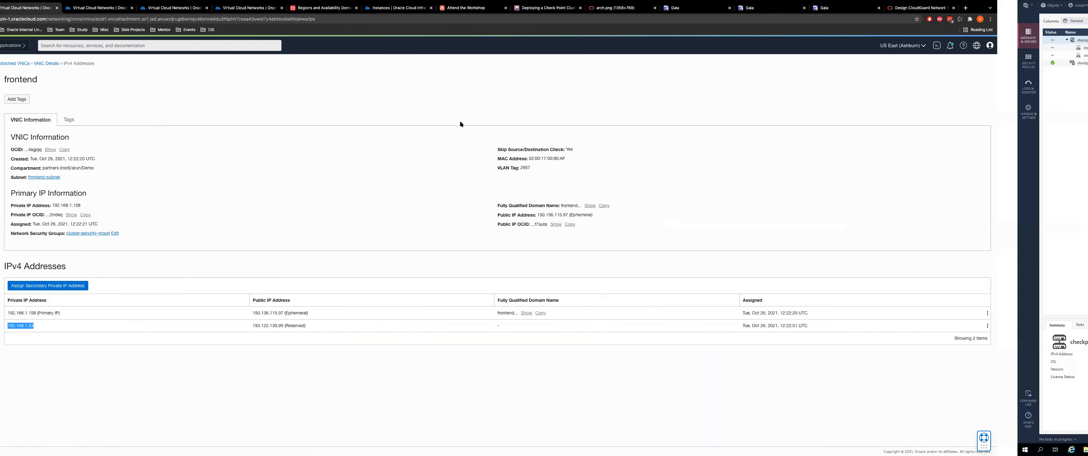
pyautogui.click(581, 187)
pyautogui.hotkey('ctrl', 'v')
pyautogui.click(616, 187)
pyautogui.write('24')
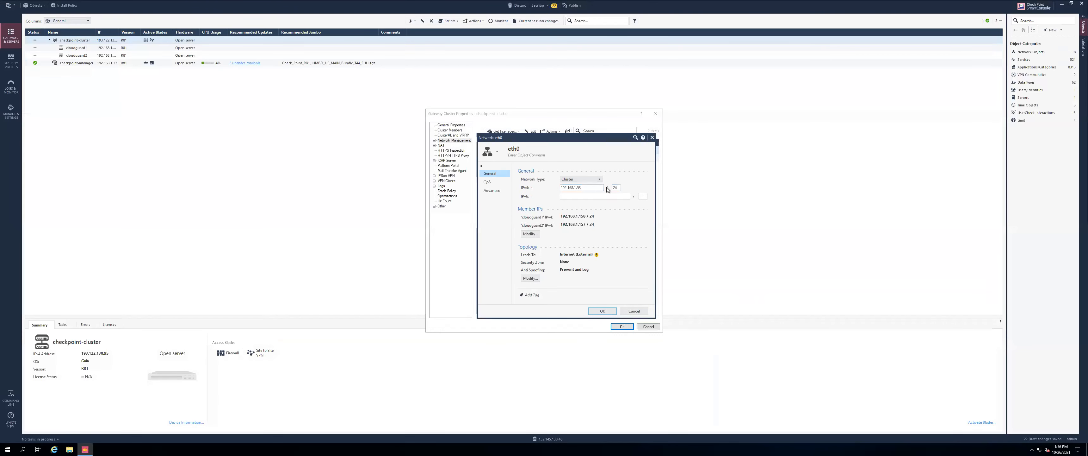
# Save eth0 with 192.168.1.53/24 and set eth1's network type to Cluster + Sync
pyautogui.click(601, 310)
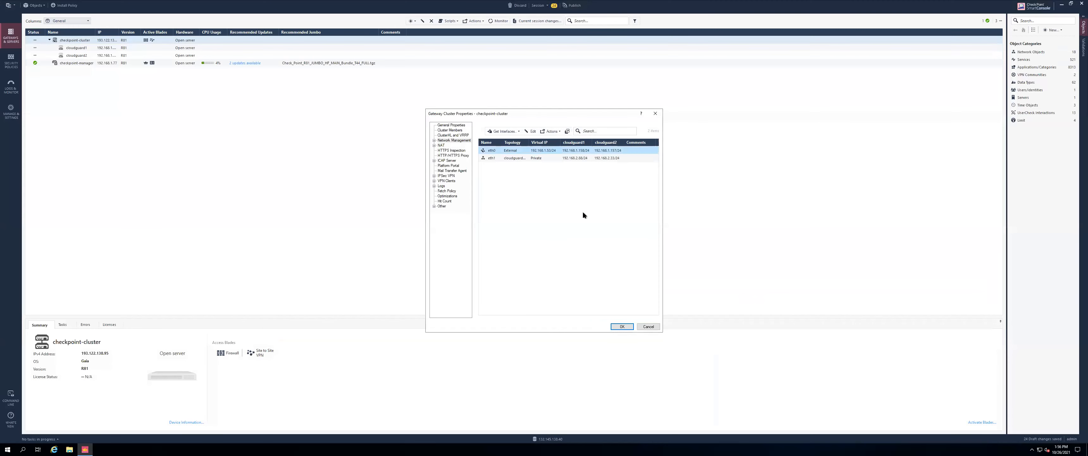
pyautogui.doubleClick(488, 159)
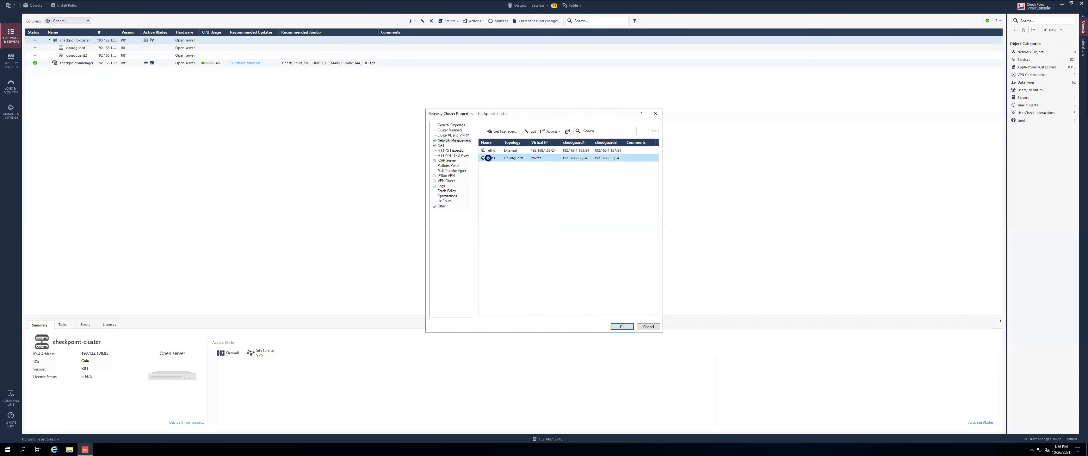
pyautogui.click(577, 181)
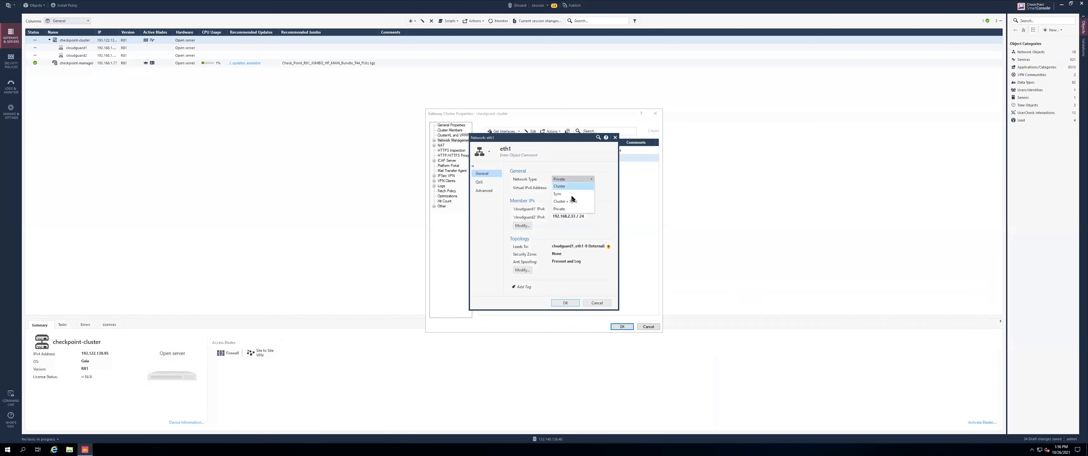
pyautogui.click(570, 199)
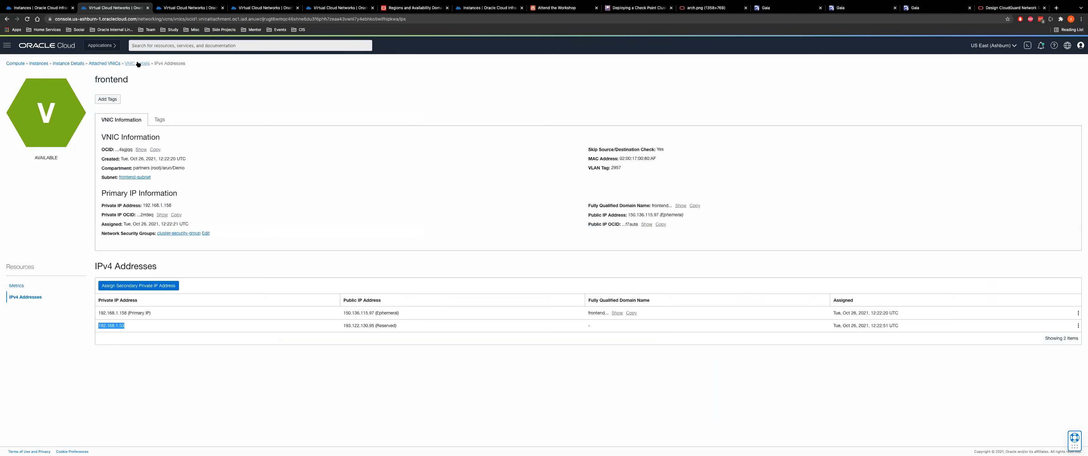
# Go back to CloudGuard-1's Attached VNICs list showing the frontend and backend VNICs
pyautogui.click(138, 64)
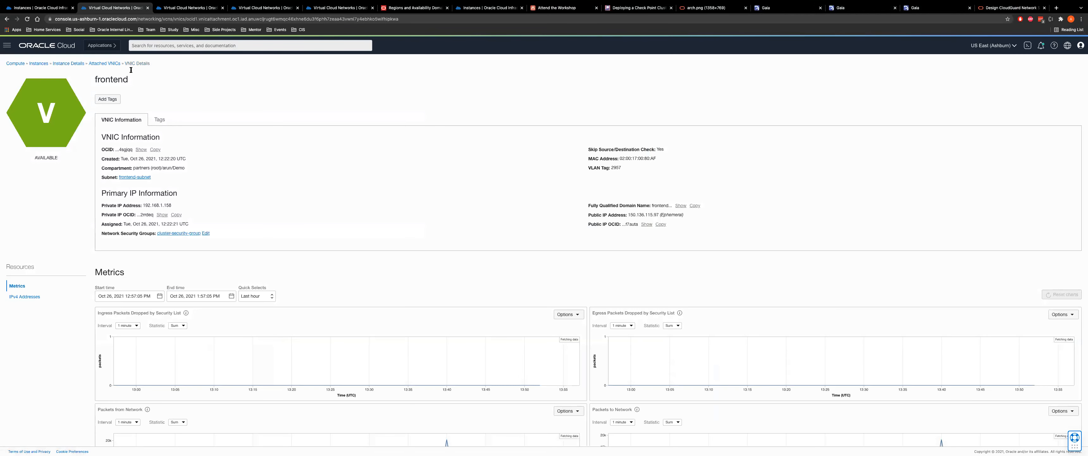
pyautogui.click(104, 63)
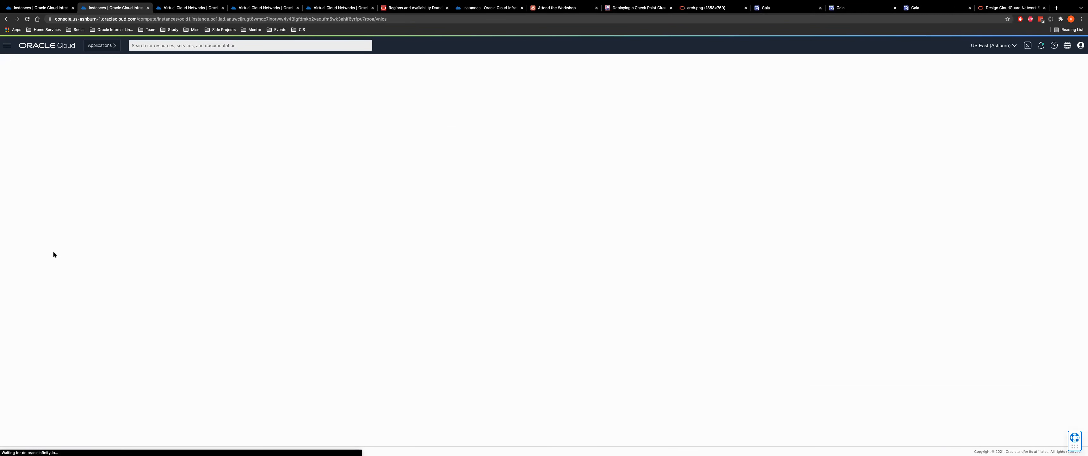
pyautogui.scroll(-2, 173, 372)
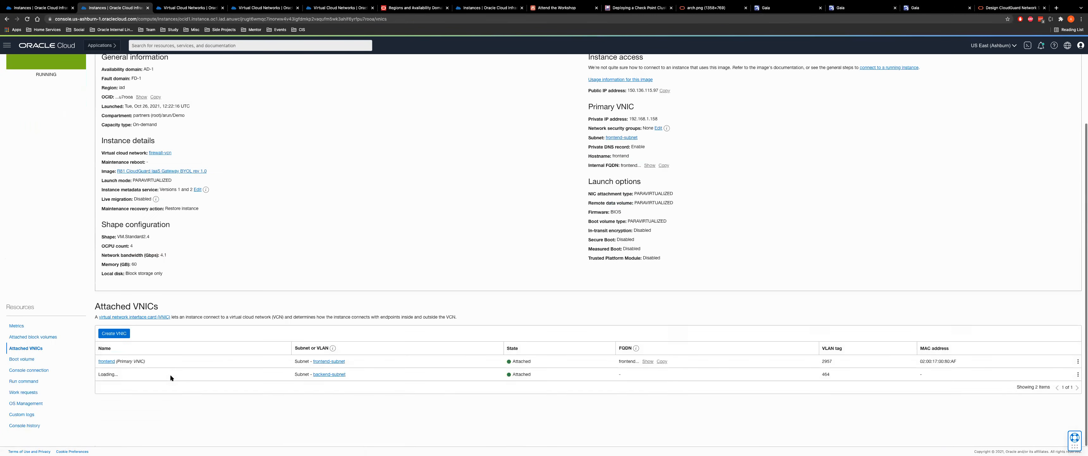
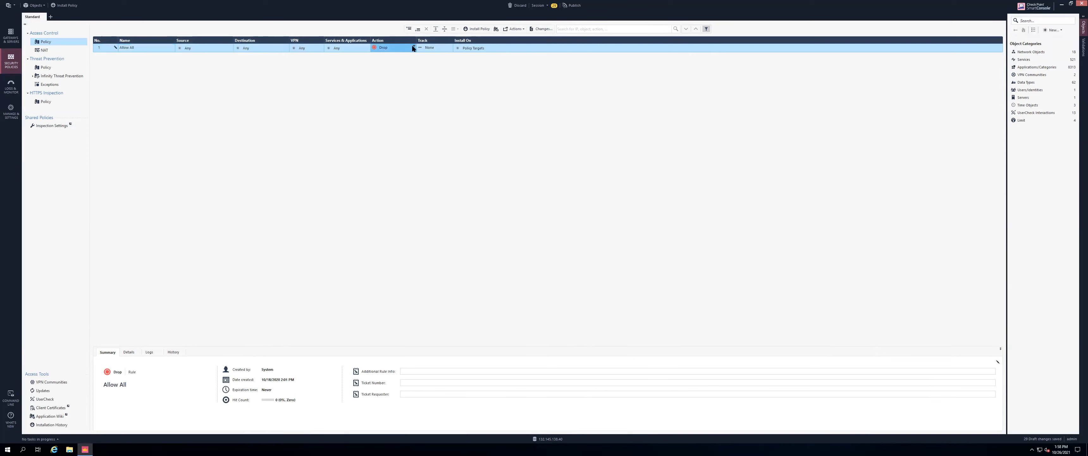
# Set the Allow All rule's Action to Accept and its Track to Log
pyautogui.click(424, 51)
pyautogui.click(450, 48)
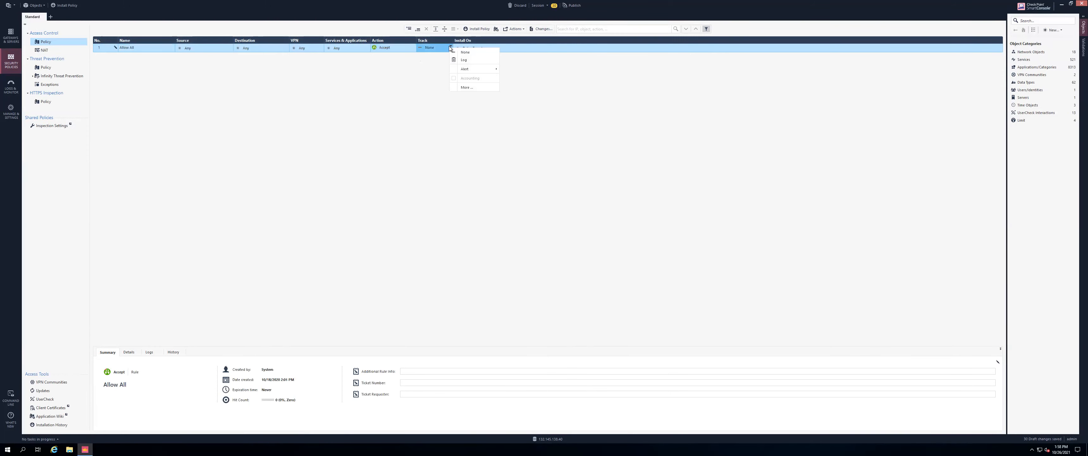
pyautogui.click(465, 59)
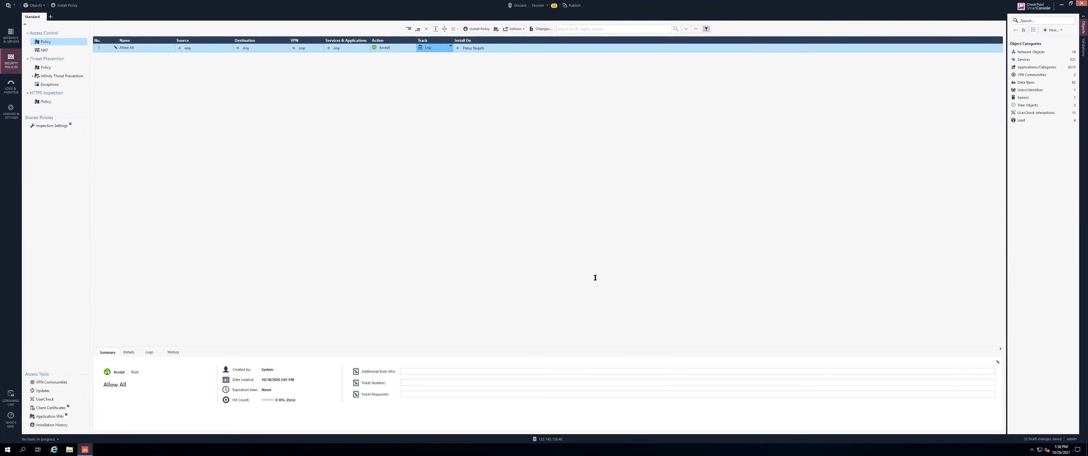
# Bring up the workshop guide at the Install Policy step
pyautogui.press('super+Tab')
pyautogui.scroll(-5, 513, 126)
pyautogui.scroll(3, 539, 186)
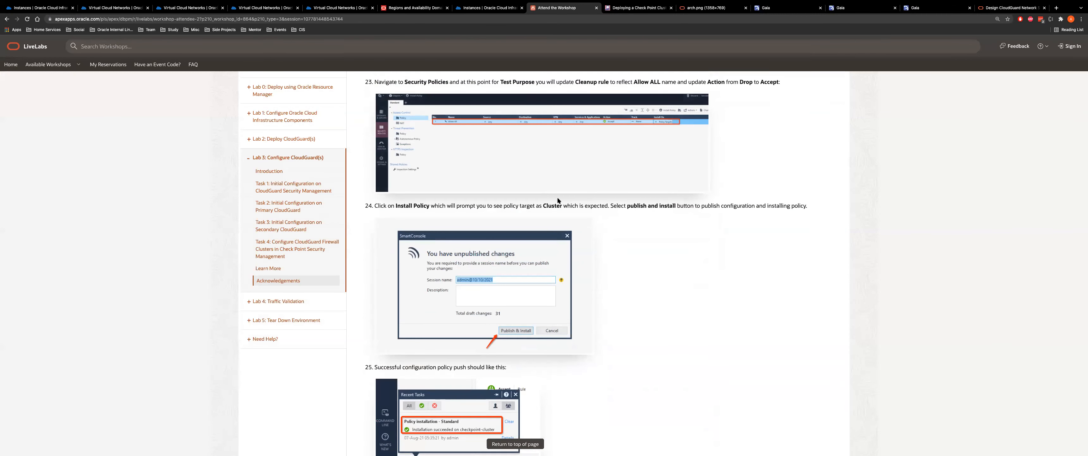
# Return to SmartConsole's Access Control policy with the Allow All rule
pyautogui.press('super+Tab')
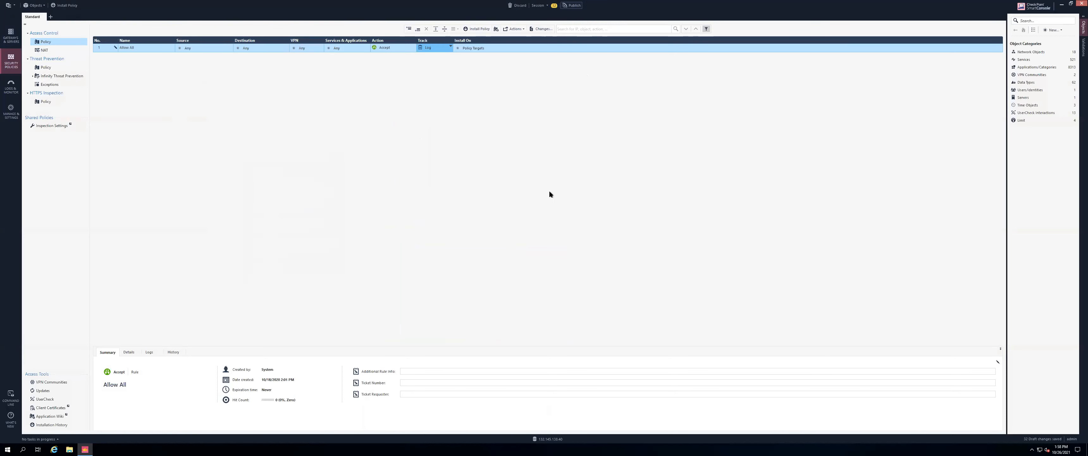
# Publish the 32 draft session changes to the database
pyautogui.click(573, 5)
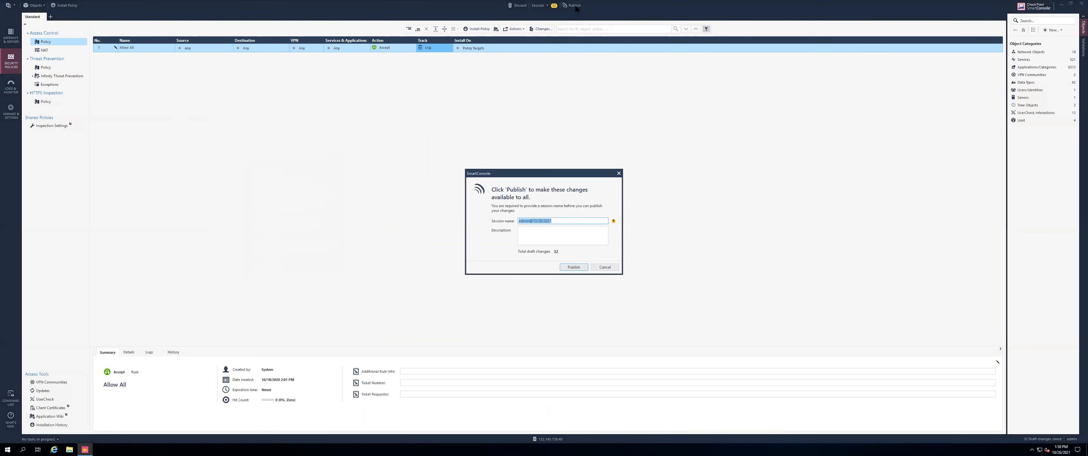
pyautogui.click(570, 267)
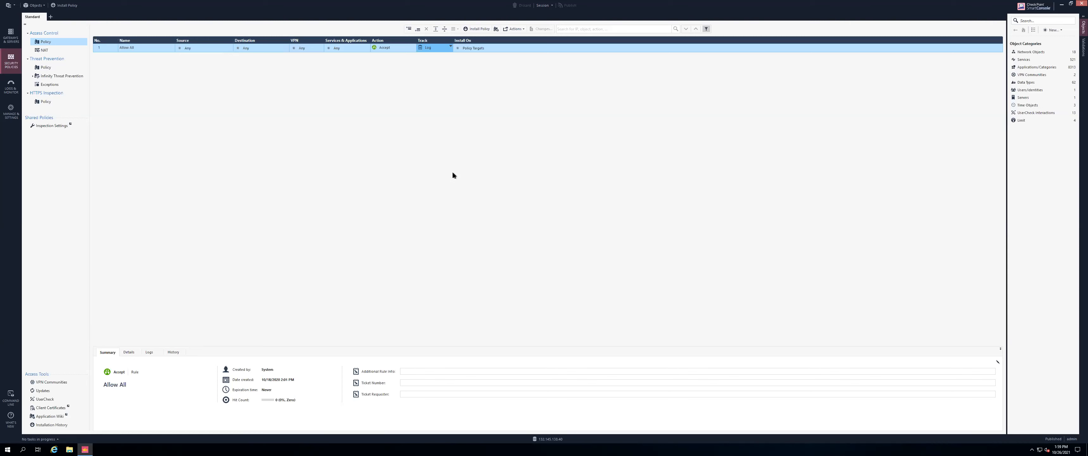
# Install the Standard policy package on checkpoint-cluster
pyautogui.click(471, 29)
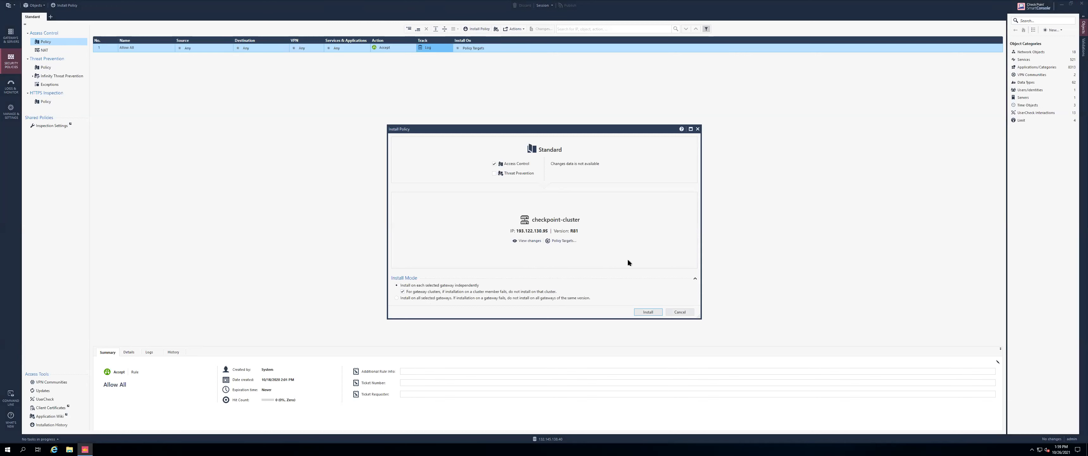
pyautogui.click(648, 312)
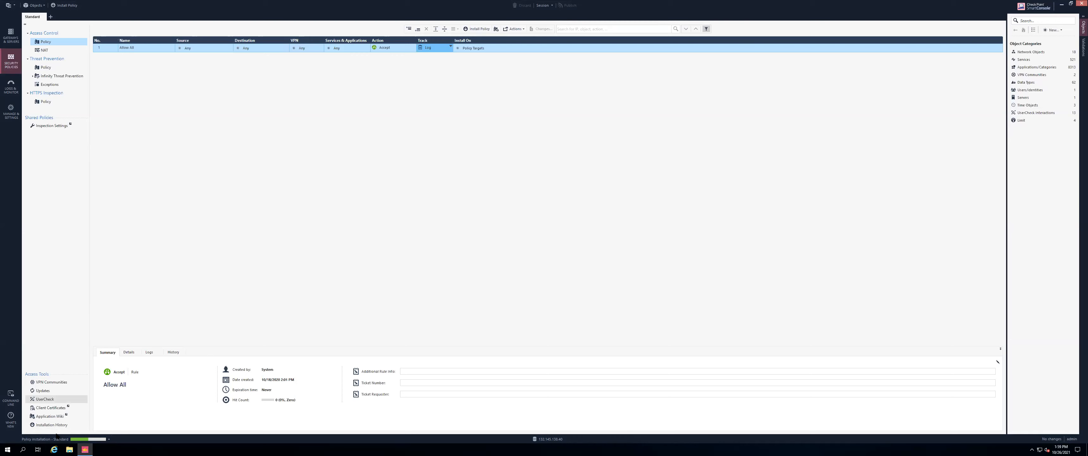
# Read workshop steps 24–26 and expand the Learn More section
pyautogui.hotkey('ctrl', 'Left')
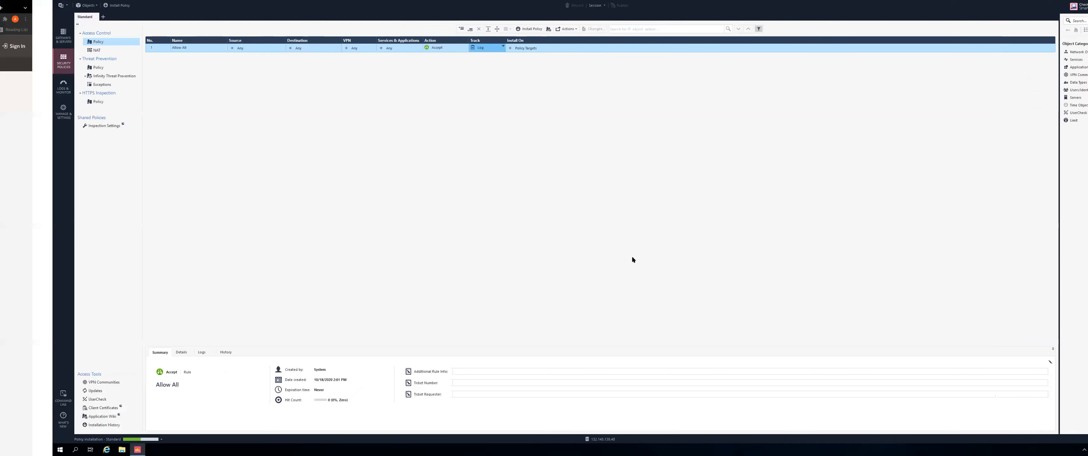
pyautogui.scroll(5, 526, 118)
pyautogui.scroll(3, 502, 139)
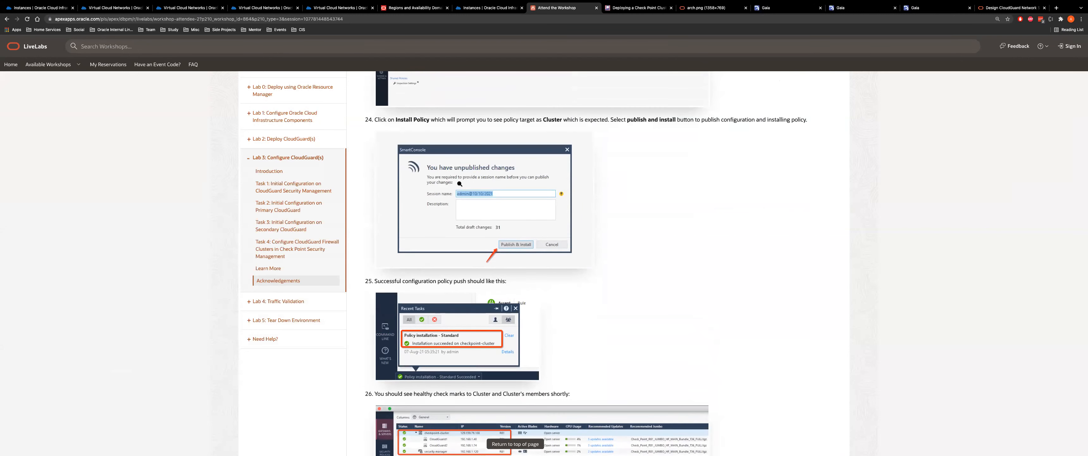
pyautogui.scroll(2, 458, 229)
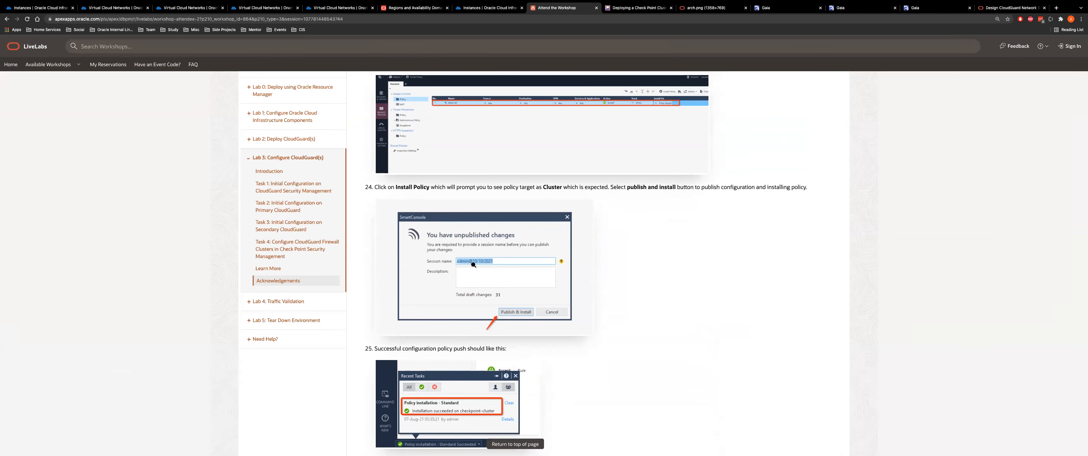
pyautogui.scroll(-1, 497, 279)
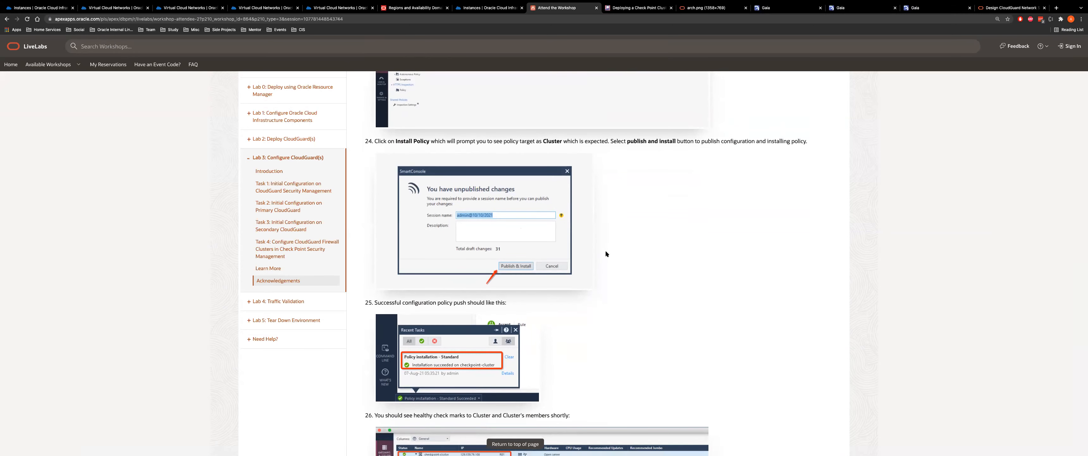
pyautogui.scroll(-3, 606, 251)
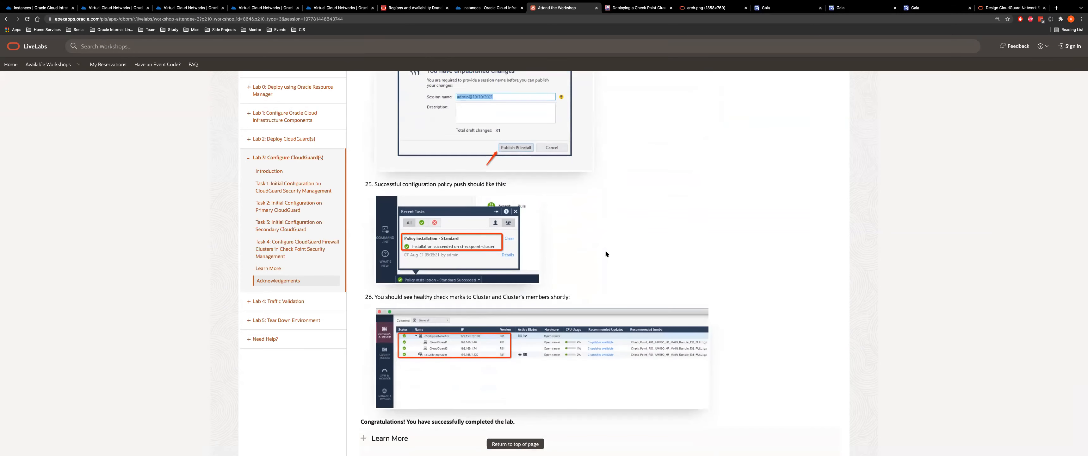
pyautogui.scroll(-4, 605, 252)
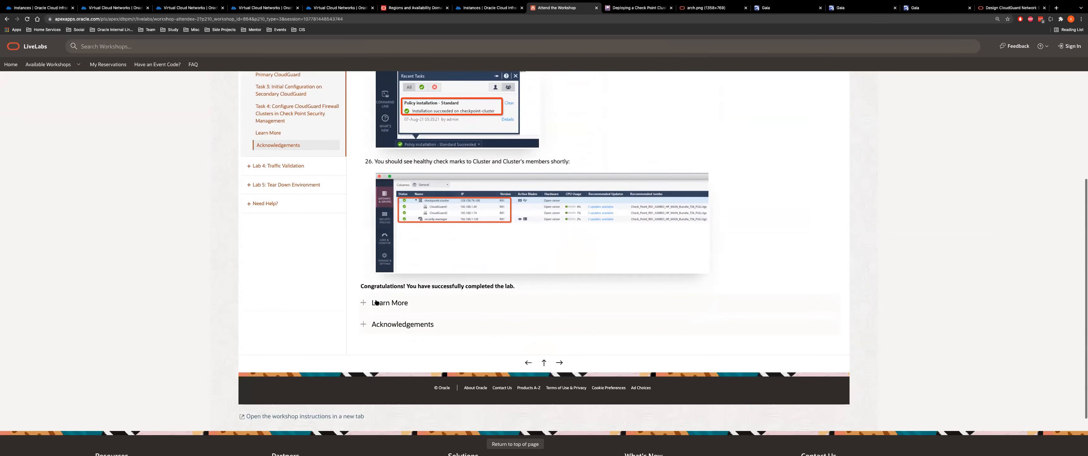
pyautogui.click(378, 303)
pyautogui.scroll(4, 502, 269)
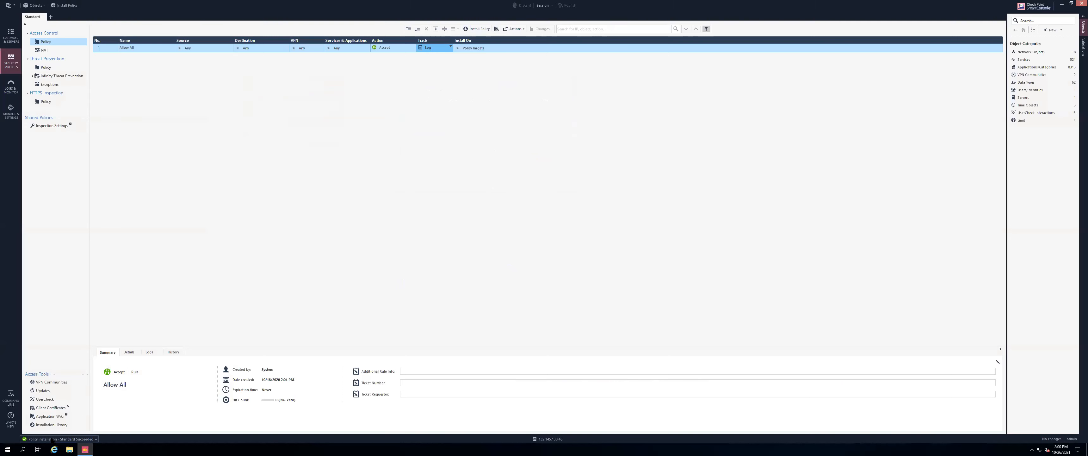
# Check in Recent Tasks that the install succeeded, then show the Gateways & Servers list
pyautogui.click(52, 439)
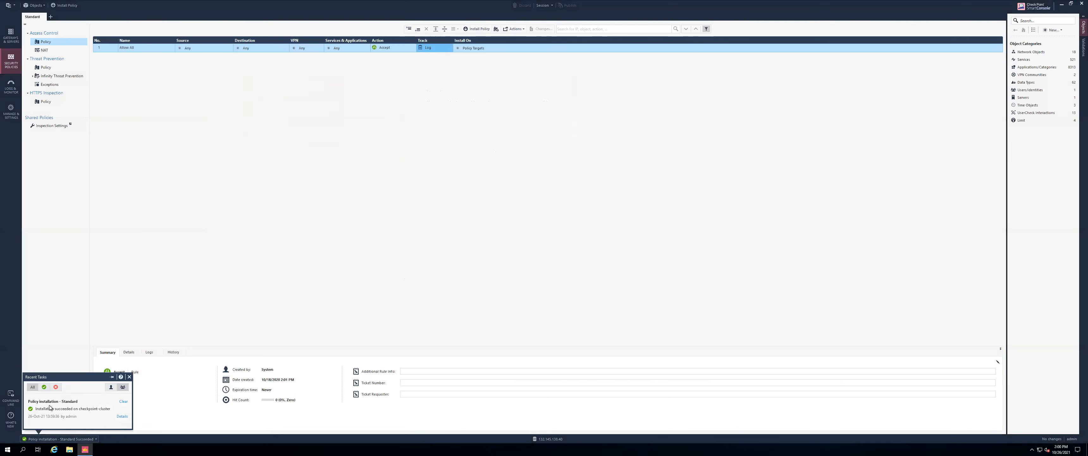
pyautogui.click(227, 220)
pyautogui.click(11, 36)
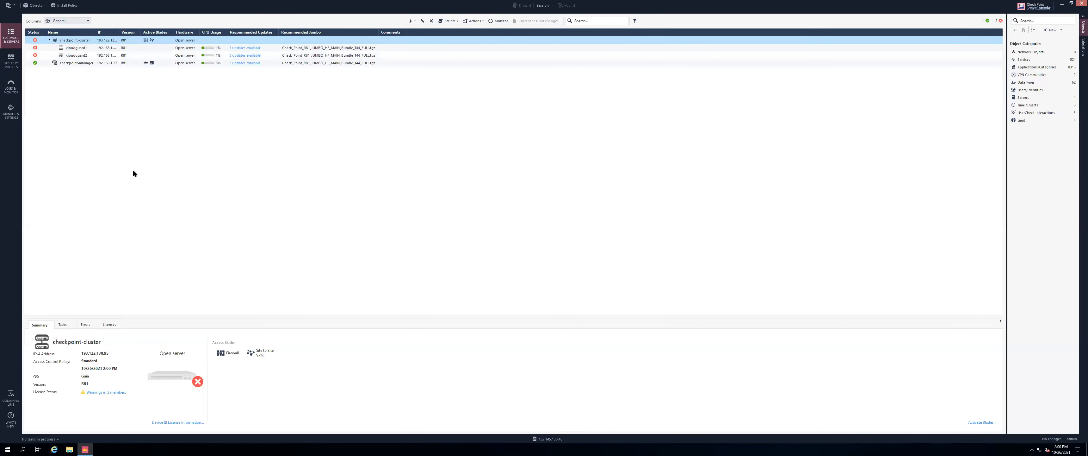
# Advance from the end of Lab 3 to the Lab 4 Traffics and High Availability Validation page
pyautogui.press('super+Tab')
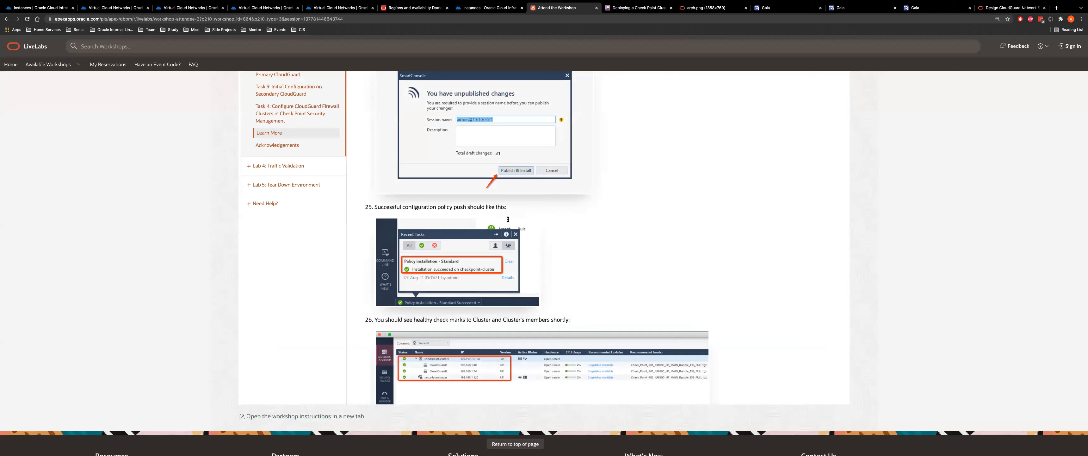
pyautogui.scroll(-4, 393, 330)
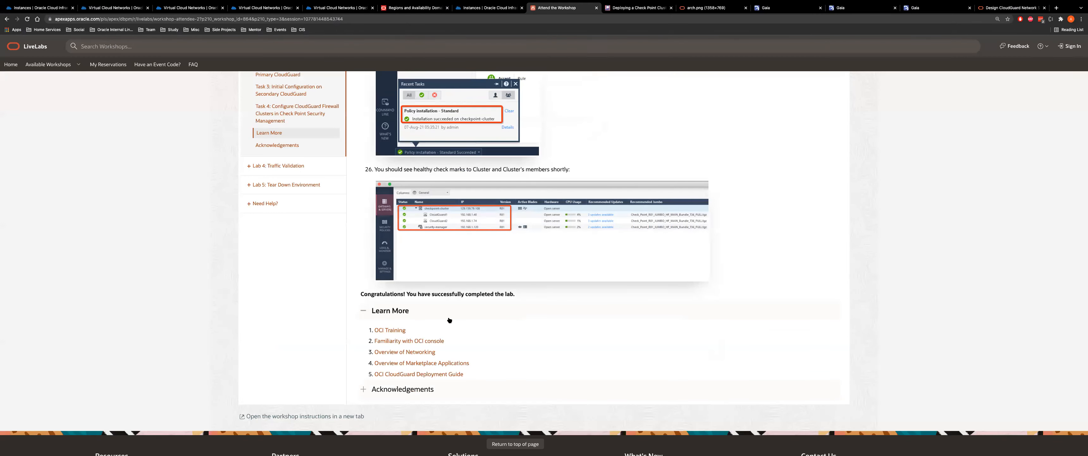
pyautogui.scroll(-2, 458, 317)
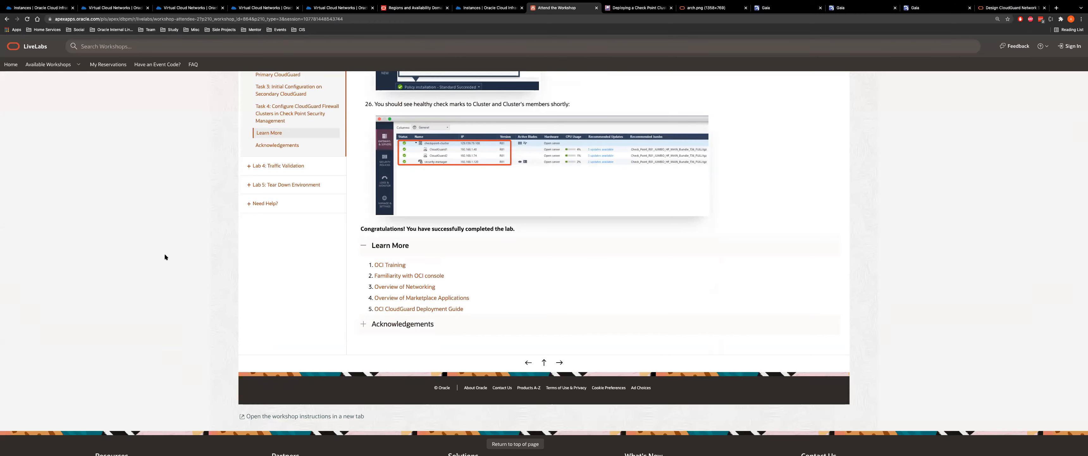
pyautogui.scroll(7, 251, 251)
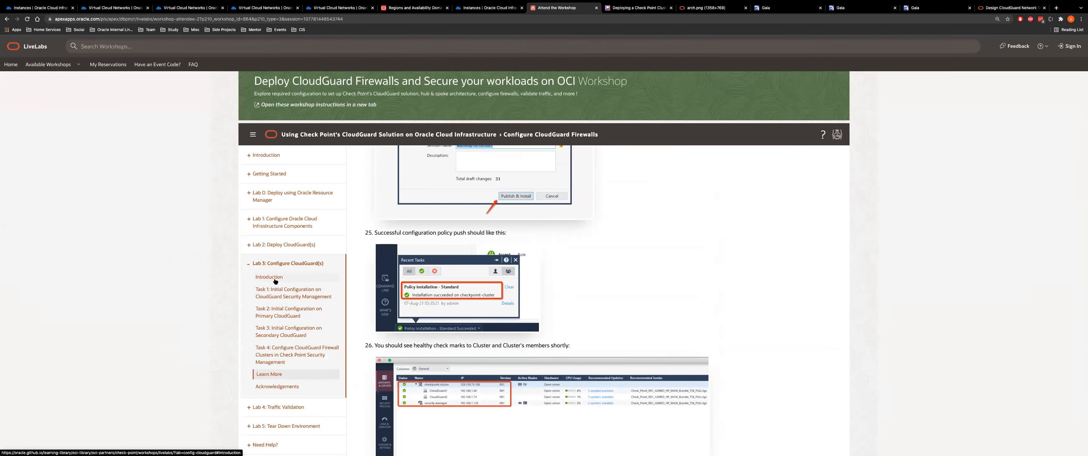
pyautogui.scroll(1, 672, 206)
pyautogui.scroll(10, 672, 207)
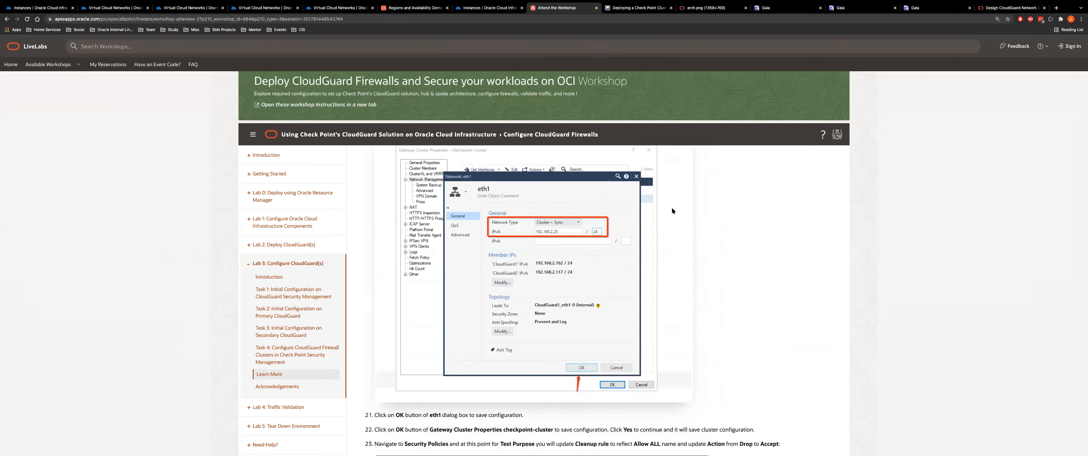
pyautogui.scroll(-10, 672, 207)
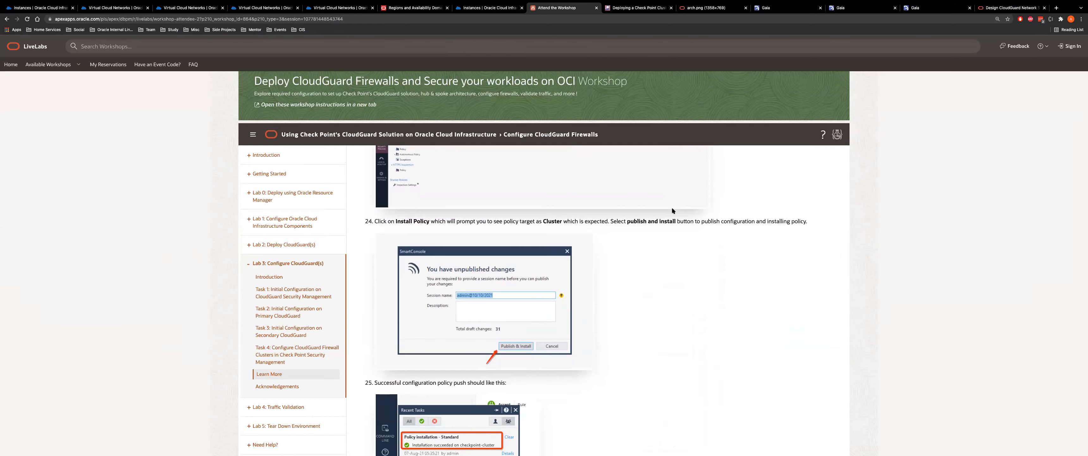
pyautogui.scroll(-5, 745, 147)
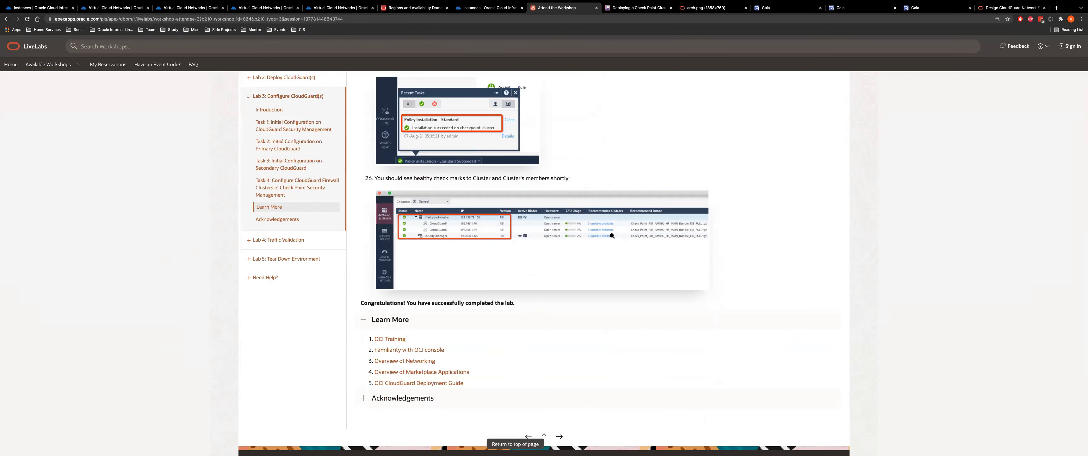
pyautogui.scroll(-3, 873, 245)
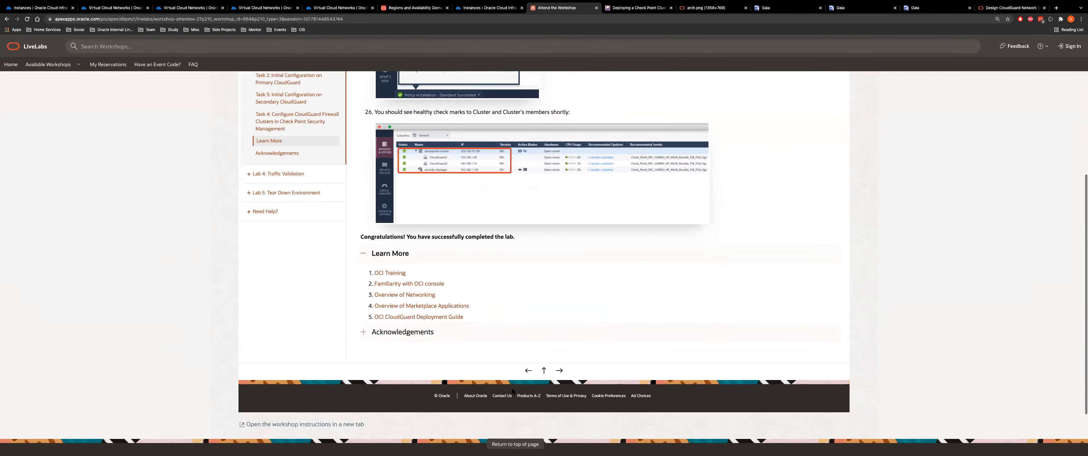
pyautogui.click(559, 371)
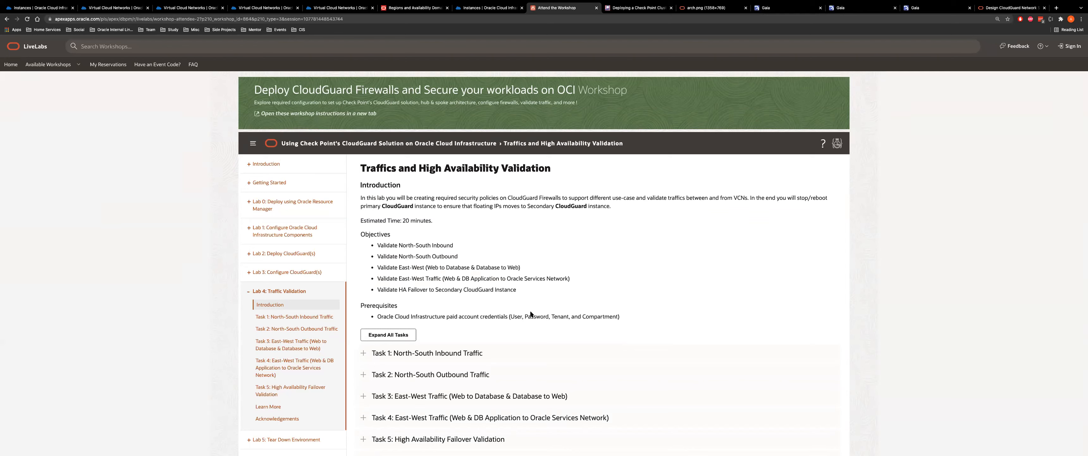
# Expand Task 1: North-South Inbound Traffic and view the arch.png architecture diagram
pyautogui.click(459, 353)
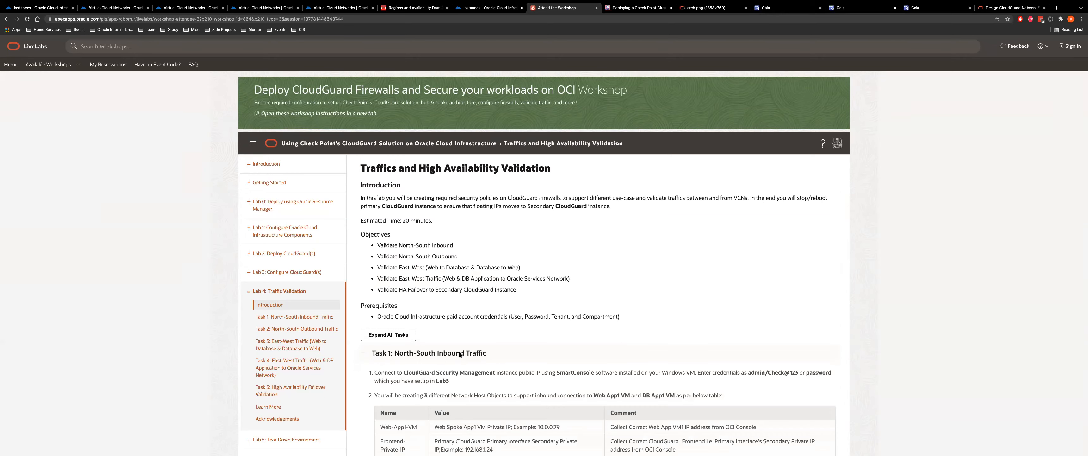
pyautogui.scroll(-2, 920, 270)
pyautogui.scroll(-1, 920, 269)
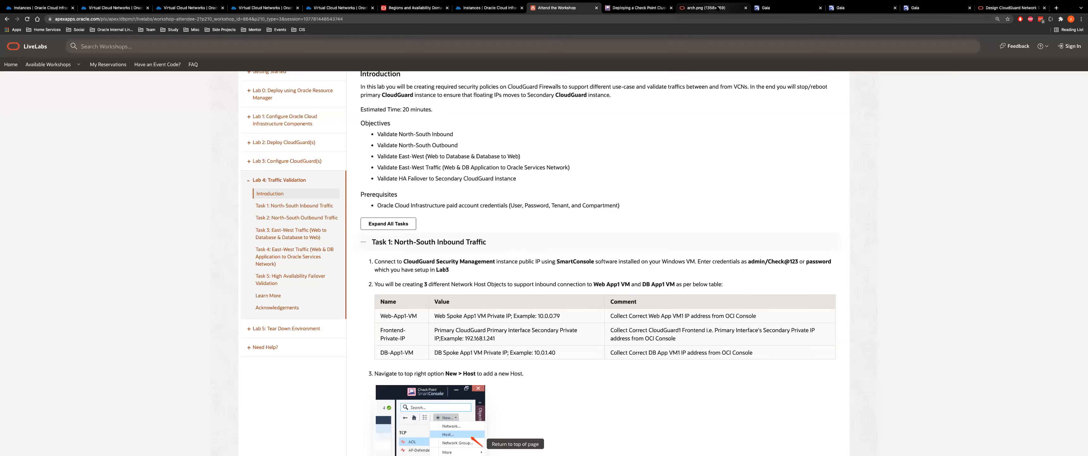
pyautogui.click(692, 8)
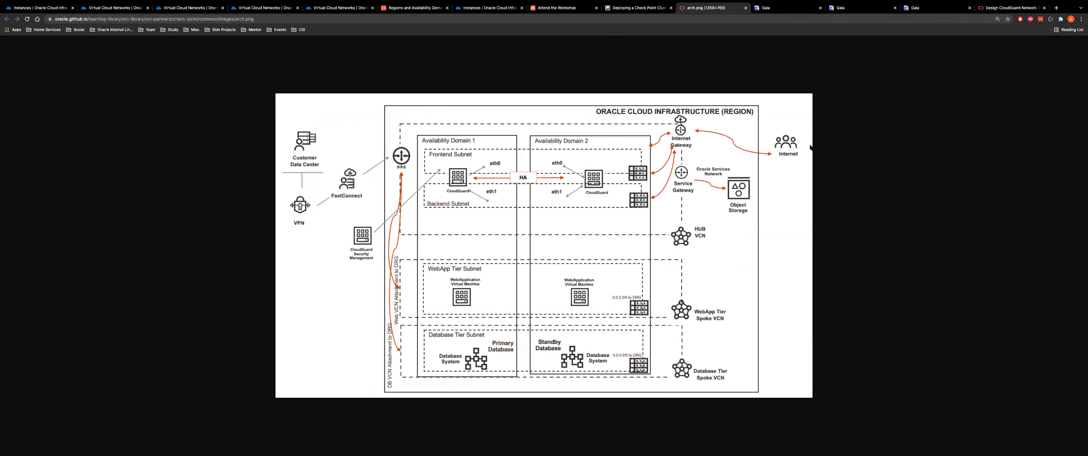
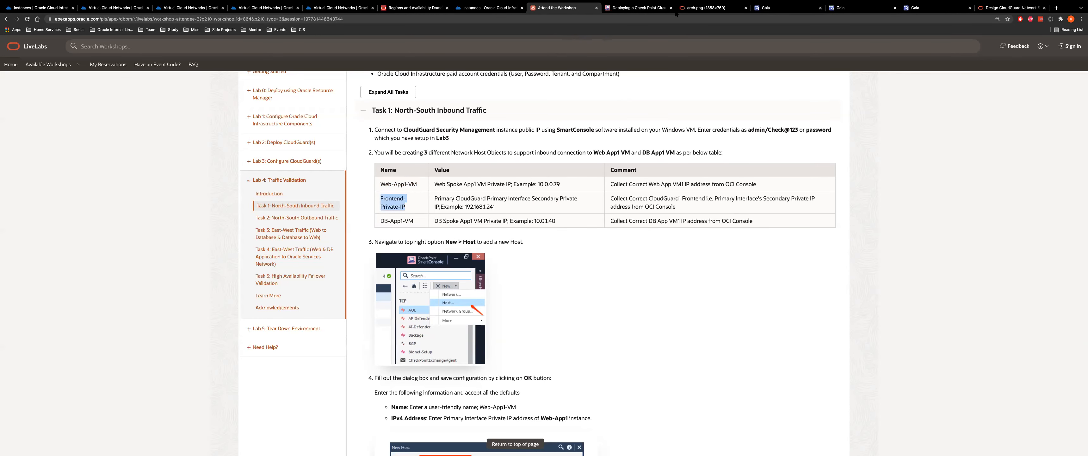
# Glance at the architecture diagram and cluster article, then return to the Task 1 instructions
pyautogui.click(706, 8)
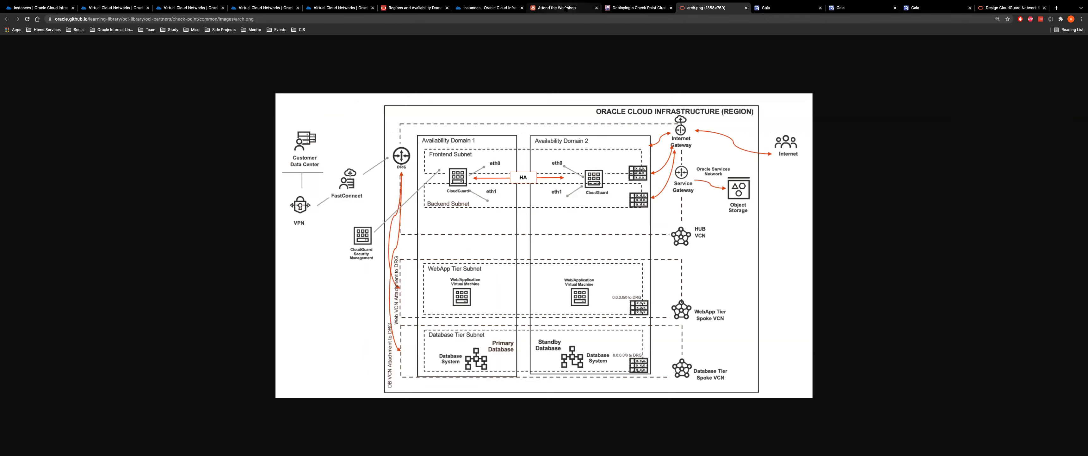
pyautogui.click(636, 8)
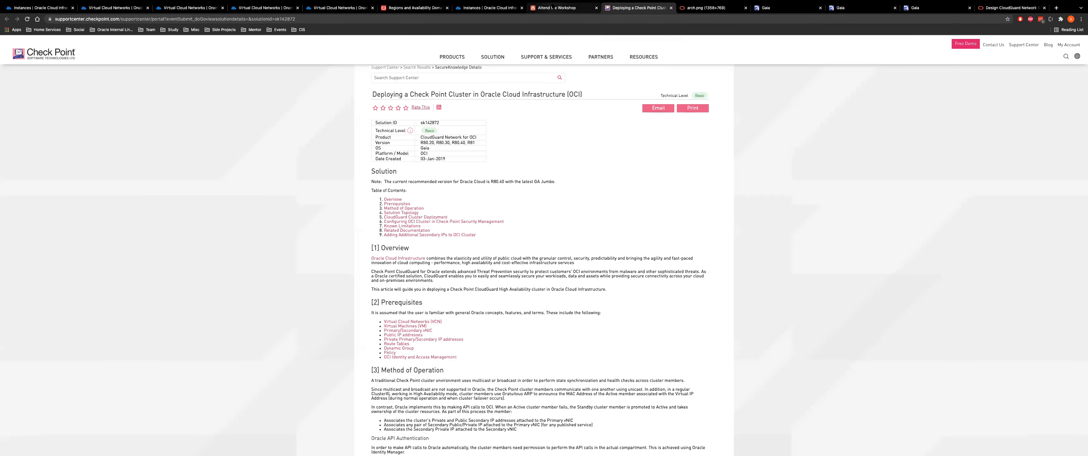
pyautogui.click(556, 8)
pyautogui.scroll(-3, 463, 259)
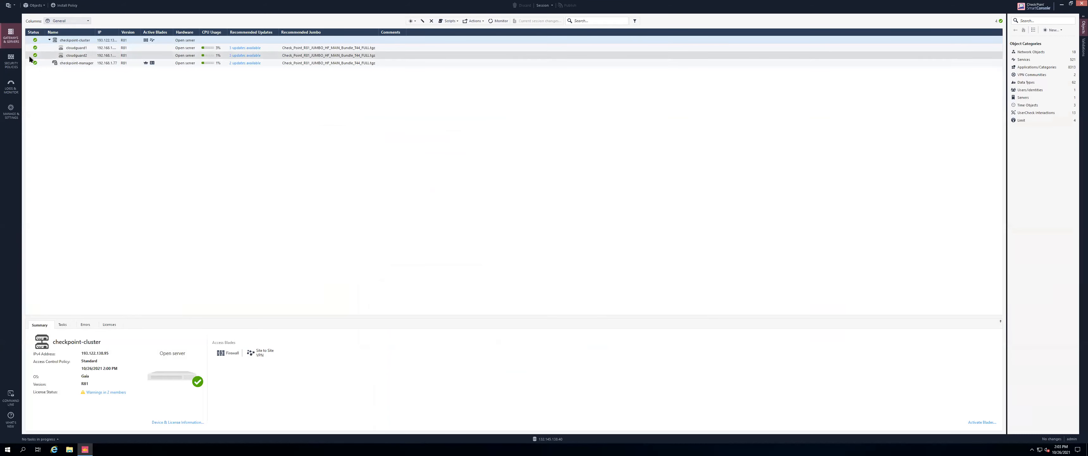
# In Security Policies, start a new host object named Web-App1-VM
pyautogui.click(11, 60)
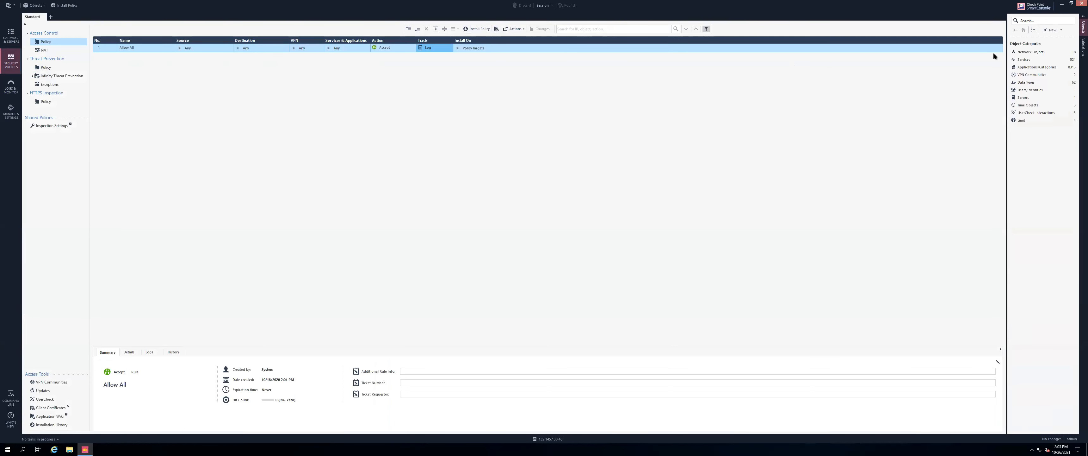
pyautogui.click(1059, 34)
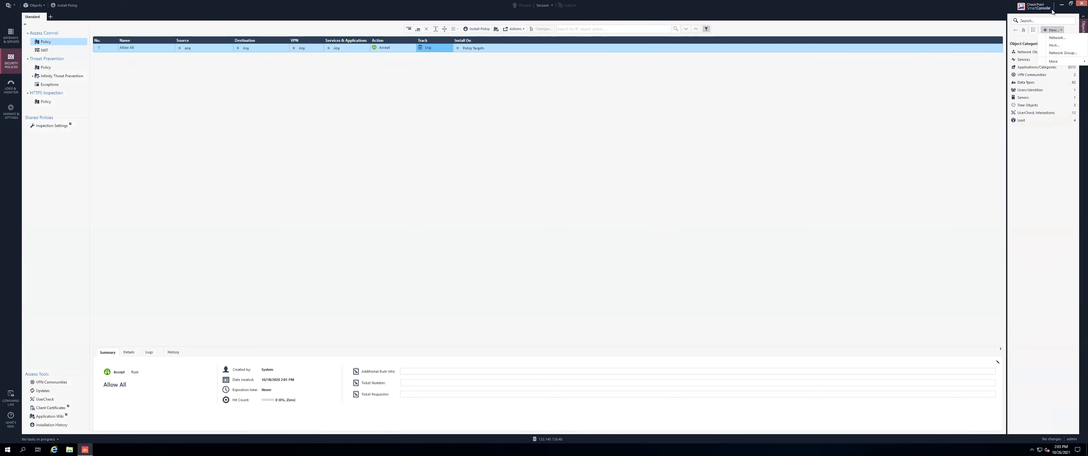
pyautogui.click(645, 200)
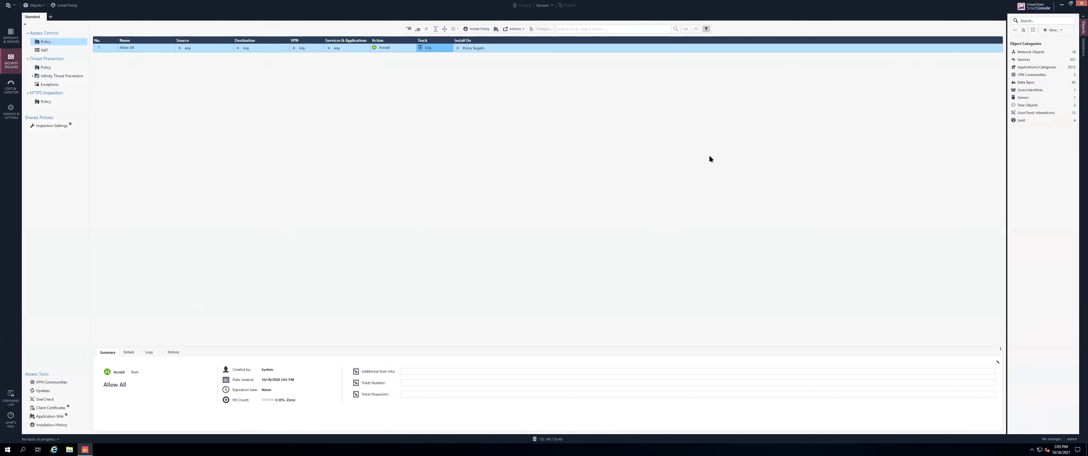
pyautogui.click(1051, 30)
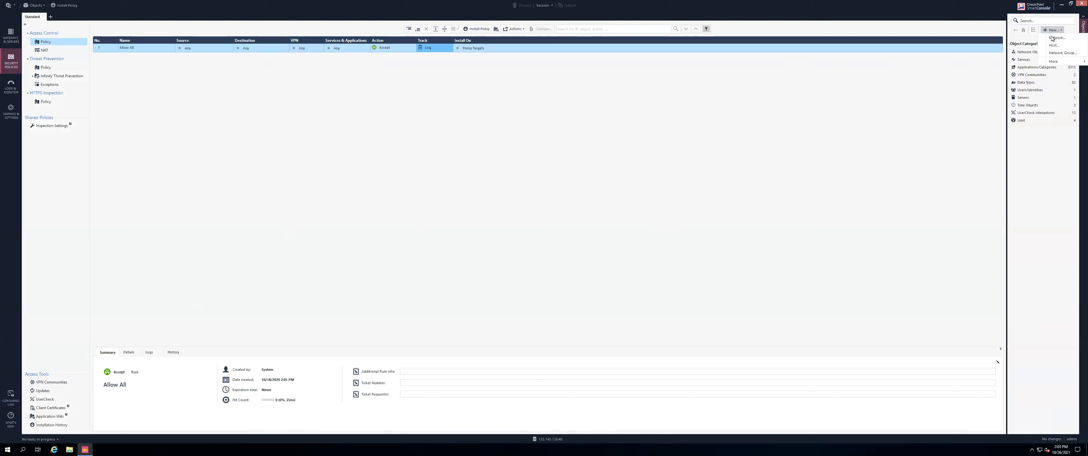
pyautogui.click(1055, 45)
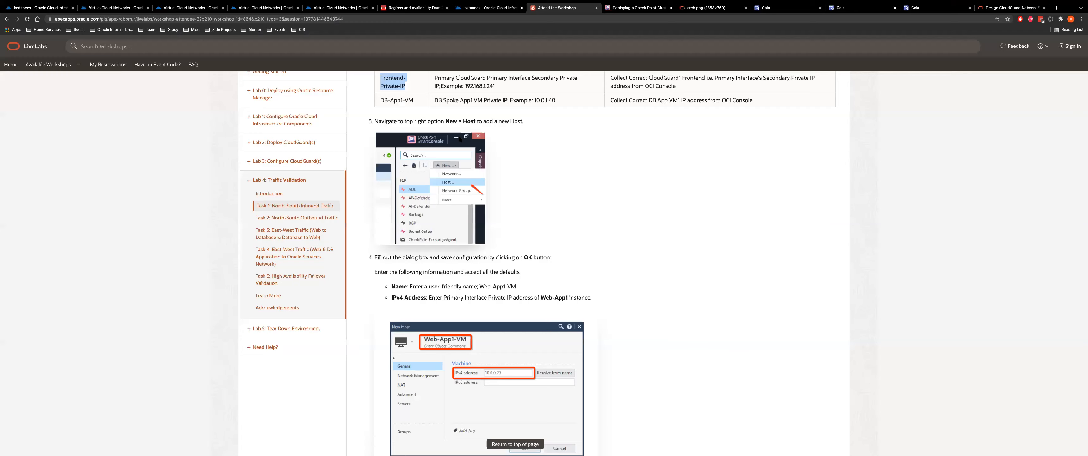
pyautogui.scroll(5, 419, 241)
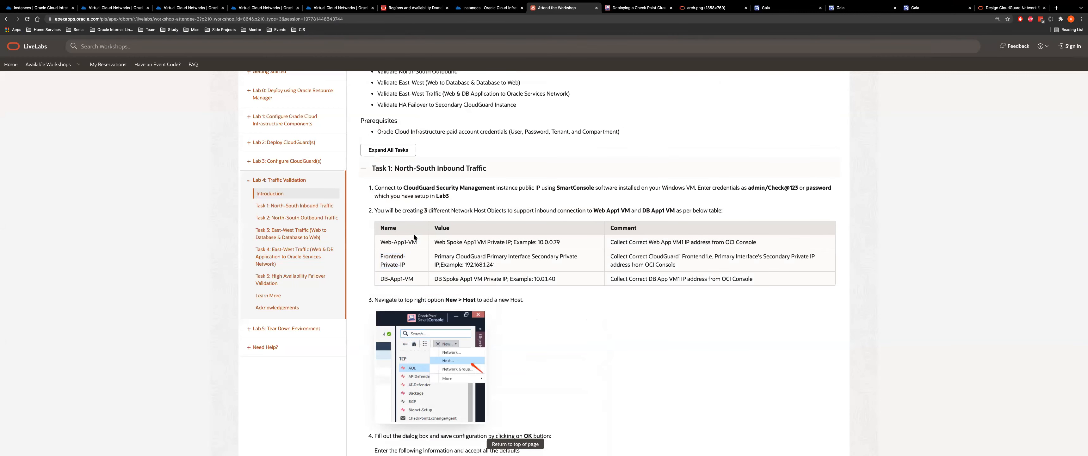
pyautogui.moveTo(417, 242); pyautogui.dragTo(378, 243)
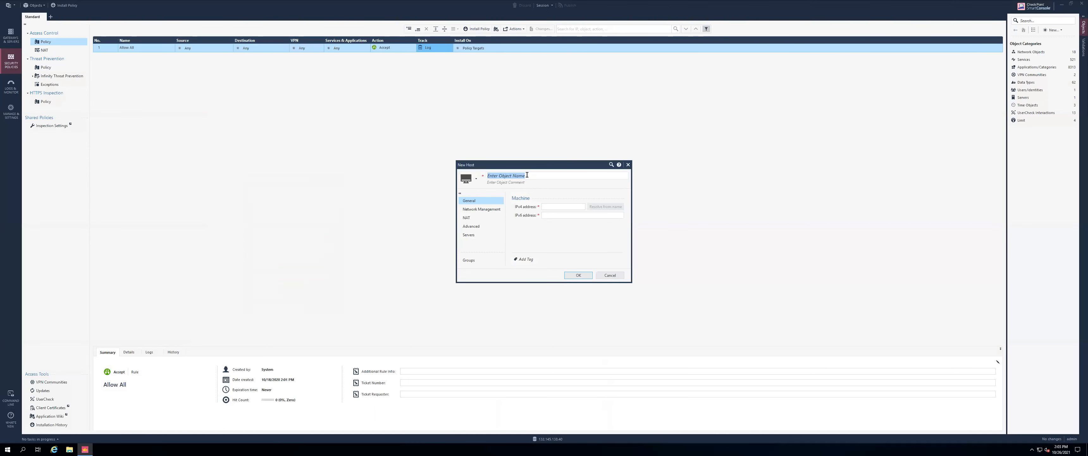
pyautogui.write('Web-App1-VM')
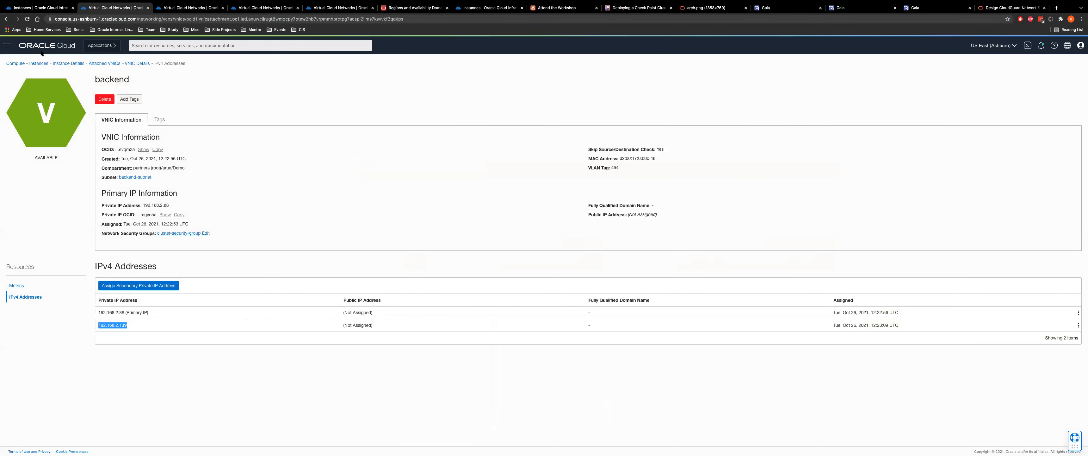
# Give the host web-app-1's private IP 10.0.0.37 as its IPv4 address and save it
pyautogui.click(36, 63)
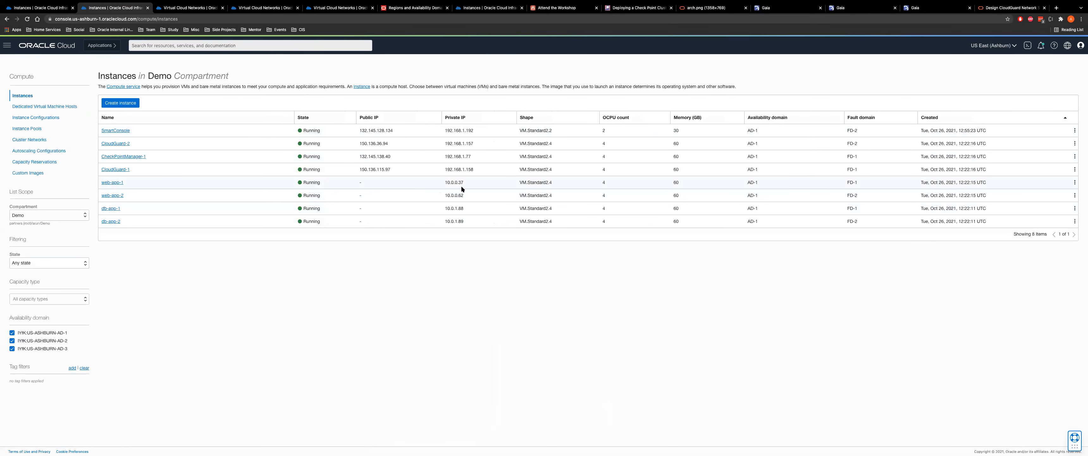
pyautogui.doubleClick(451, 182)
pyautogui.hotkey('ctrl', 'c')
pyautogui.press('super+Tab')
pyautogui.click(564, 206)
pyautogui.hotkey('ctrl', 'v')
pyautogui.click(578, 275)
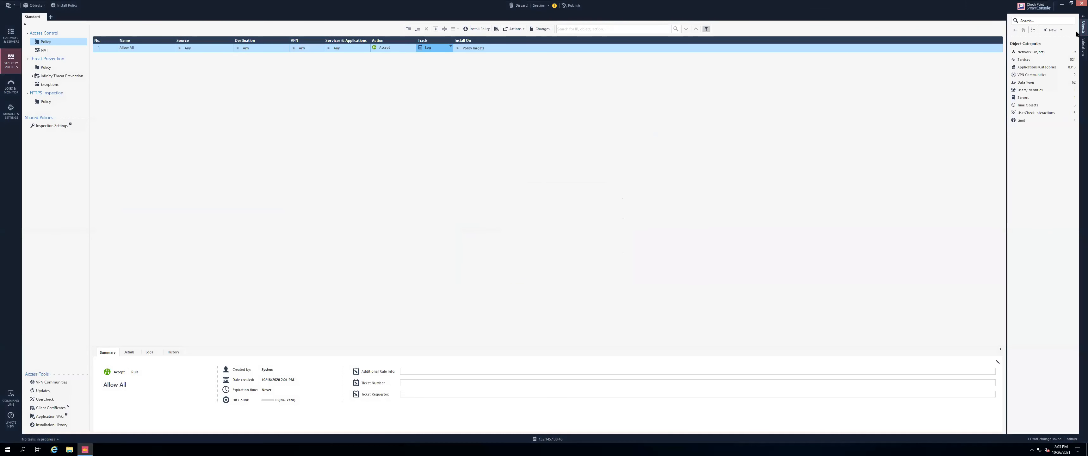
# Find Web-App1-VM via an 'ap' search and clone it, copying the DB-App1-VM name
pyautogui.click(1038, 21)
pyautogui.write('app')
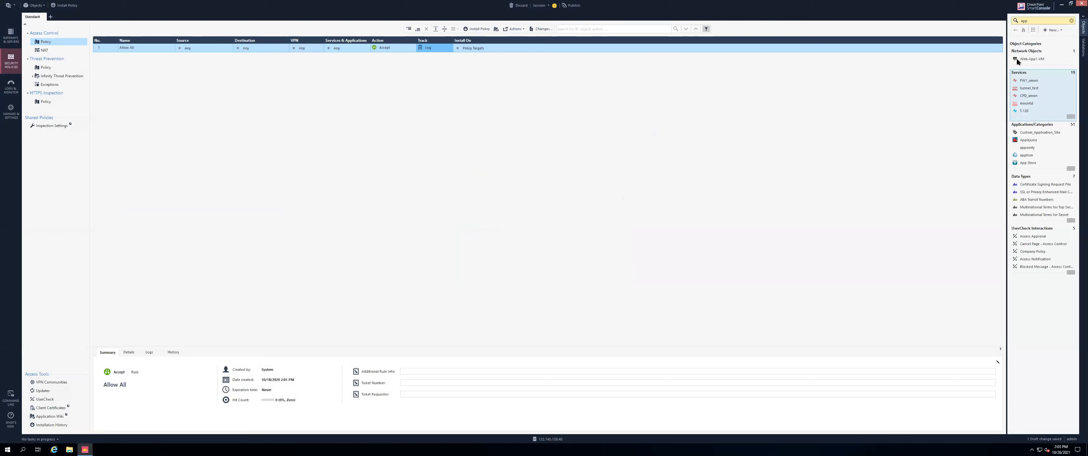
pyautogui.rightClick(1028, 58)
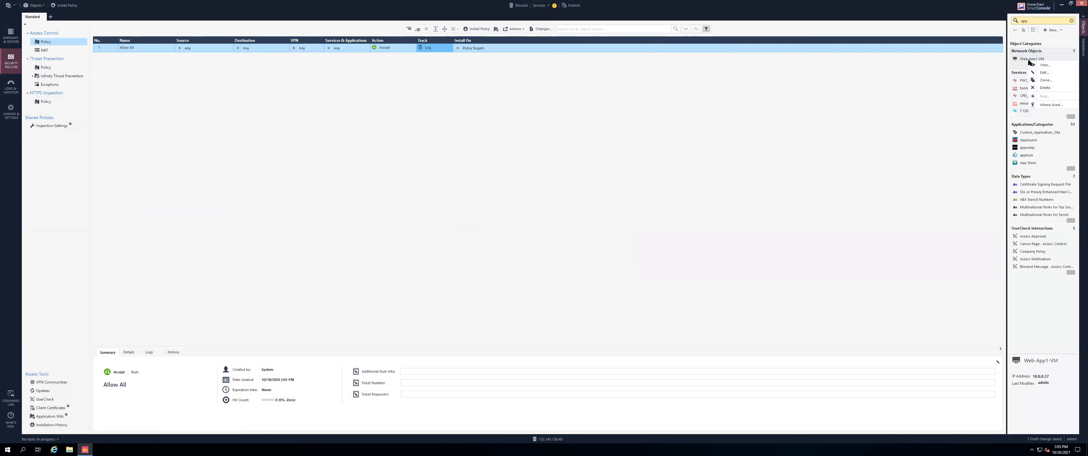
pyautogui.click(1042, 81)
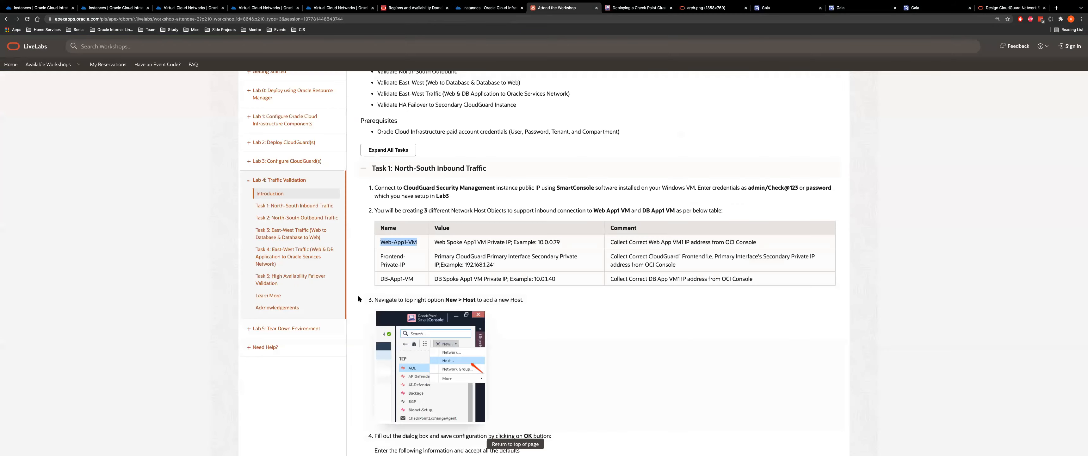
pyautogui.moveTo(418, 279); pyautogui.dragTo(377, 278)
pyautogui.hotkey('ctrl', 'c')
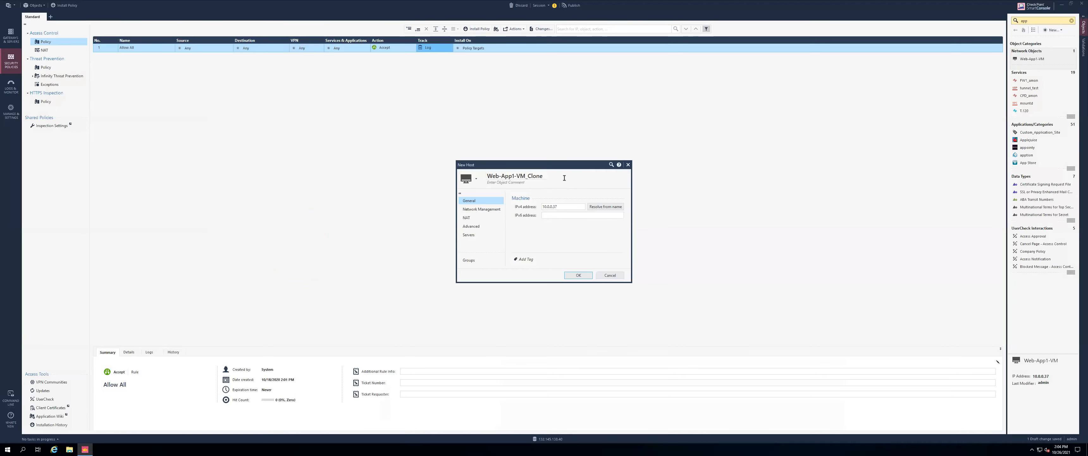
pyautogui.click(564, 177)
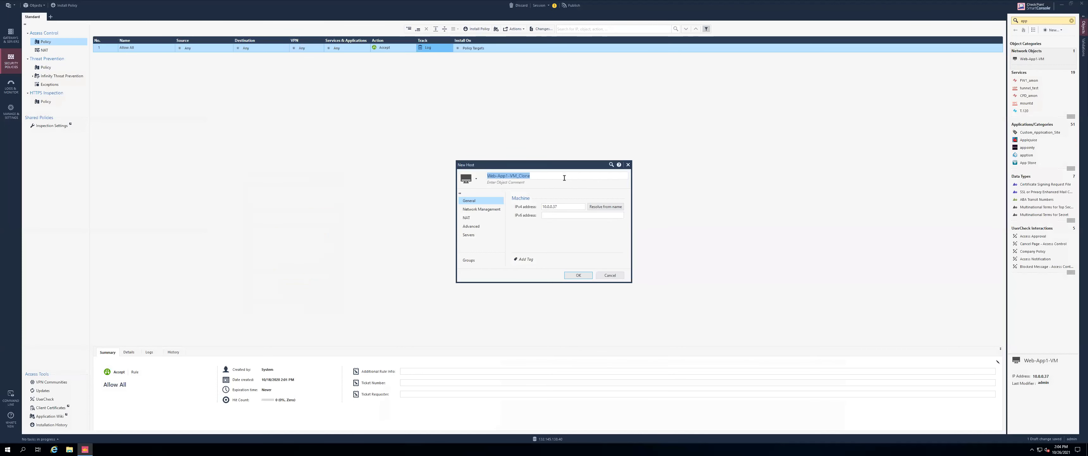
# Name the clone DB-App1-VM with db-app-1's IPv4 10.0.1.88 and save it
pyautogui.hotkey('ctrl', 'v')
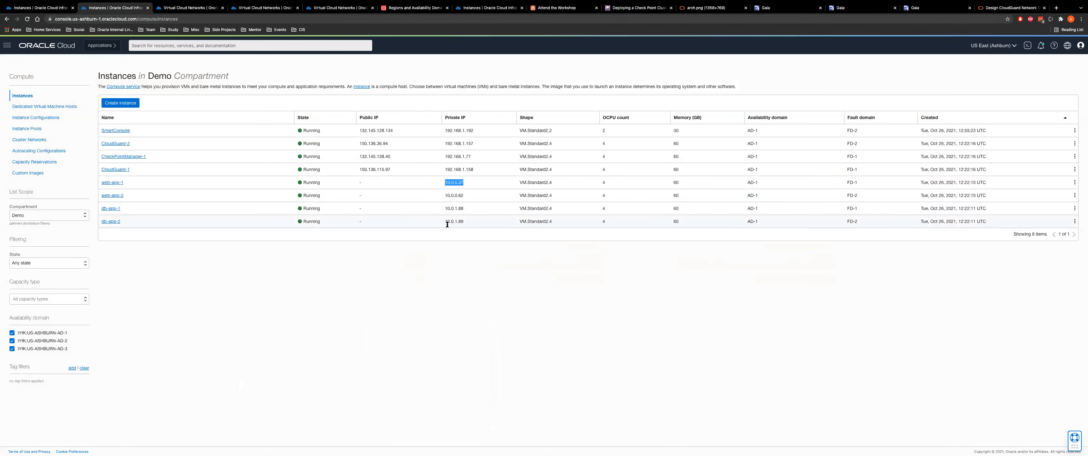
pyautogui.doubleClick(452, 208)
pyautogui.hotkey('ctrl', 'c')
pyautogui.hotkey('ctrl', 'Right')
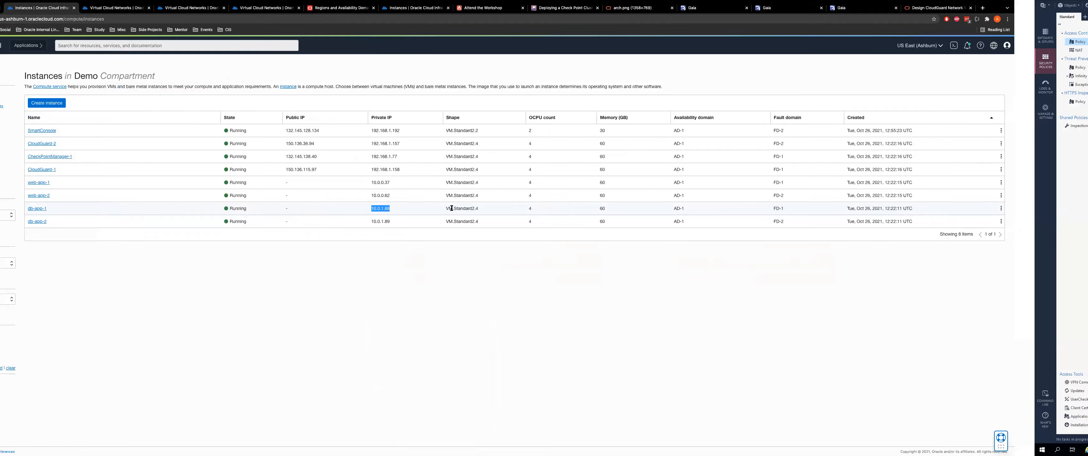
pyautogui.doubleClick(551, 206)
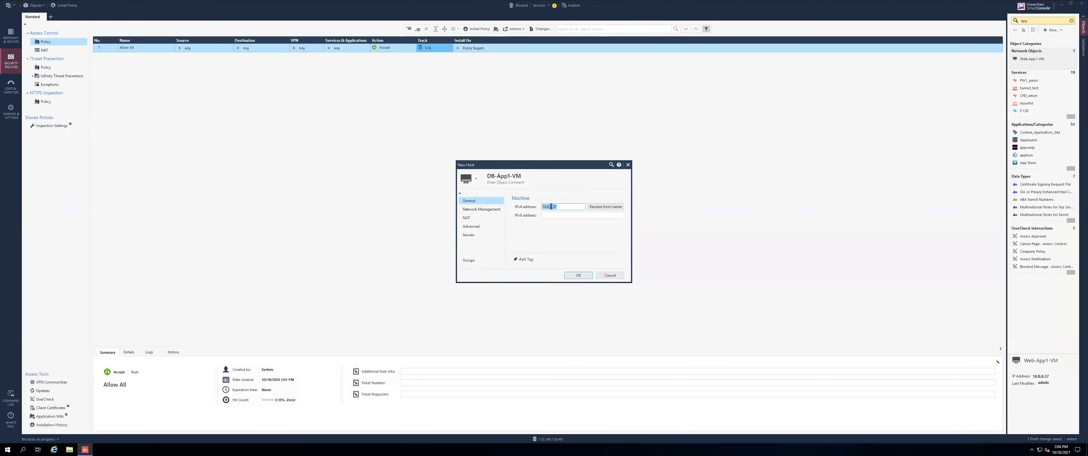
pyautogui.hotkey('ctrl', 'v')
pyautogui.click(578, 275)
# Copy the Frontend-Private-IP name from the workshop table
pyautogui.press('super+Tab')
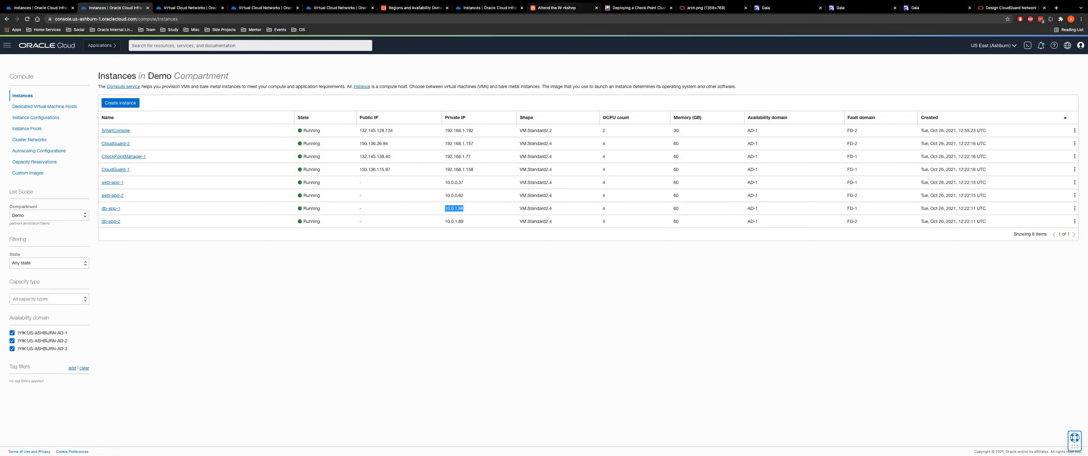
pyautogui.click(557, 8)
pyautogui.moveTo(406, 267); pyautogui.dragTo(381, 254)
pyautogui.hotkey('ctrl', 'c')
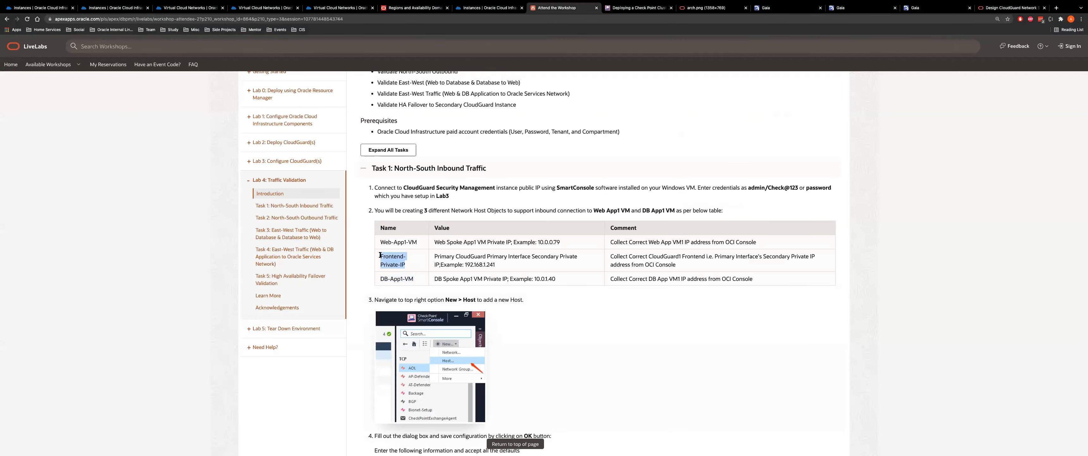
pyautogui.press('super+Tab')
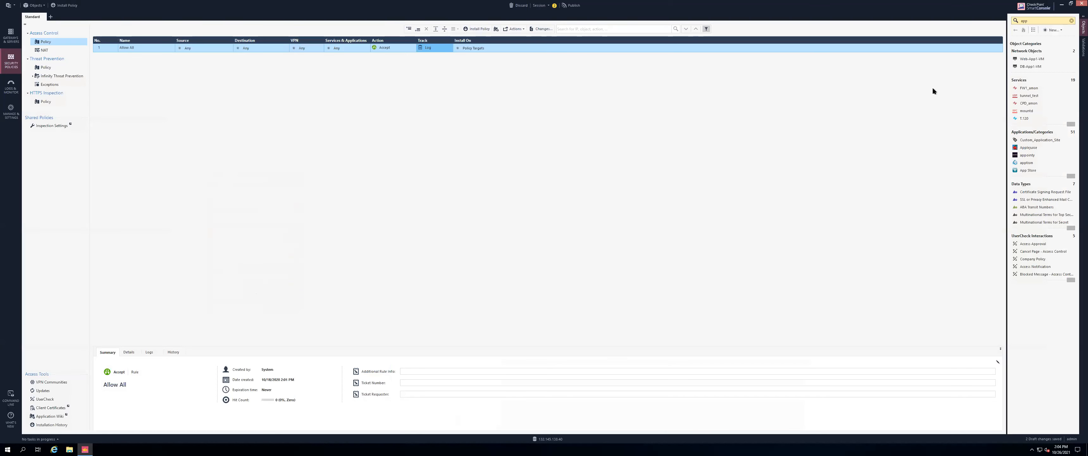
# Clone DB-App1-VM and rename the clone Frontend-Private-IP
pyautogui.click(1035, 65)
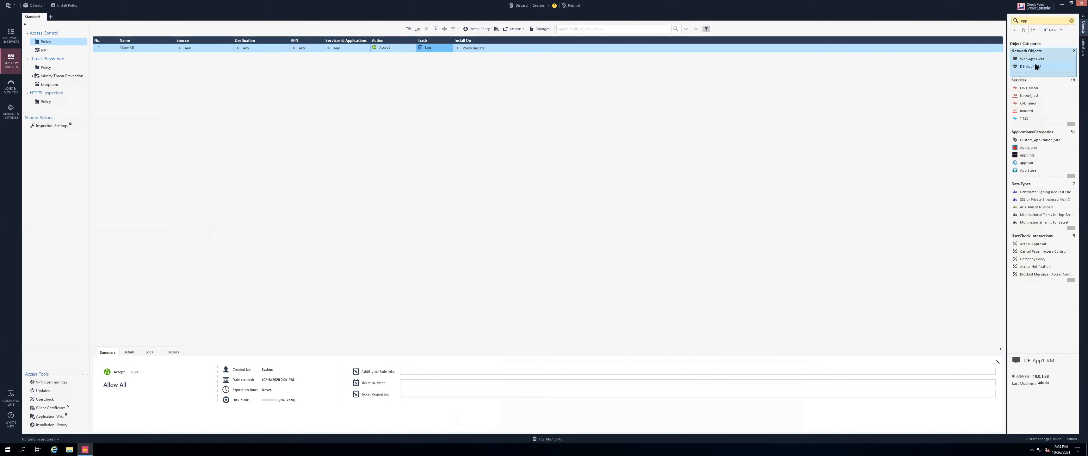
pyautogui.rightClick(1021, 66)
pyautogui.click(1039, 86)
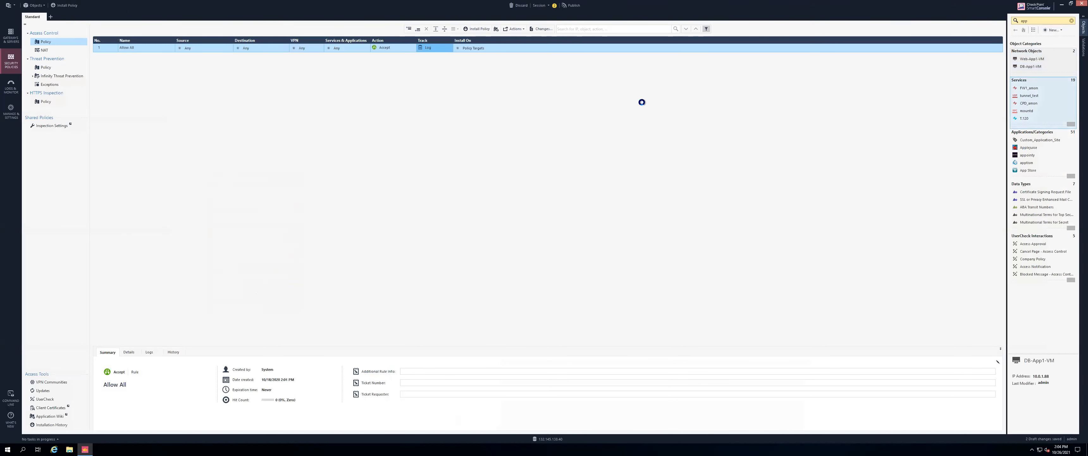
pyautogui.click(528, 174)
pyautogui.hotkey('ctrl', 'v')
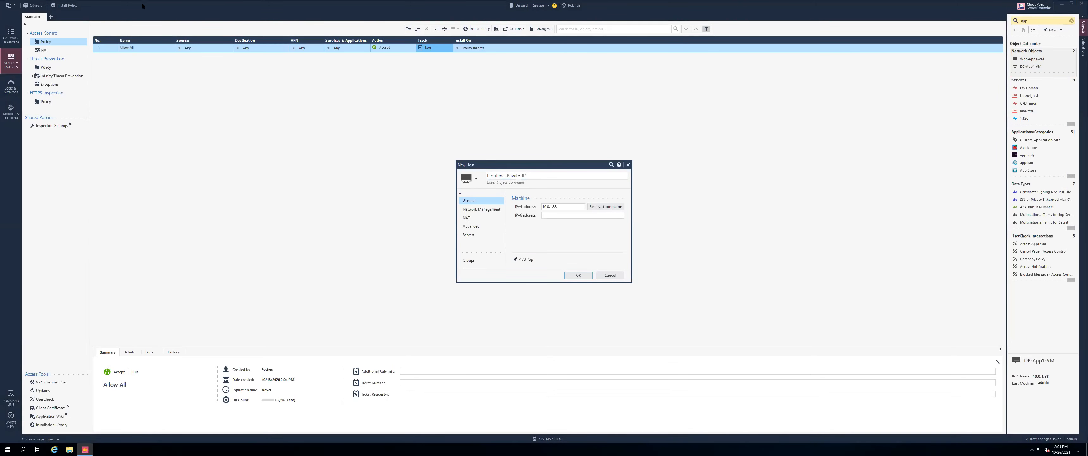
# Get CloudGuard-1's frontend secondary private IP 192.168.1.53 from OCI and save the host
pyautogui.press('super+Tab')
pyautogui.click(39, 10)
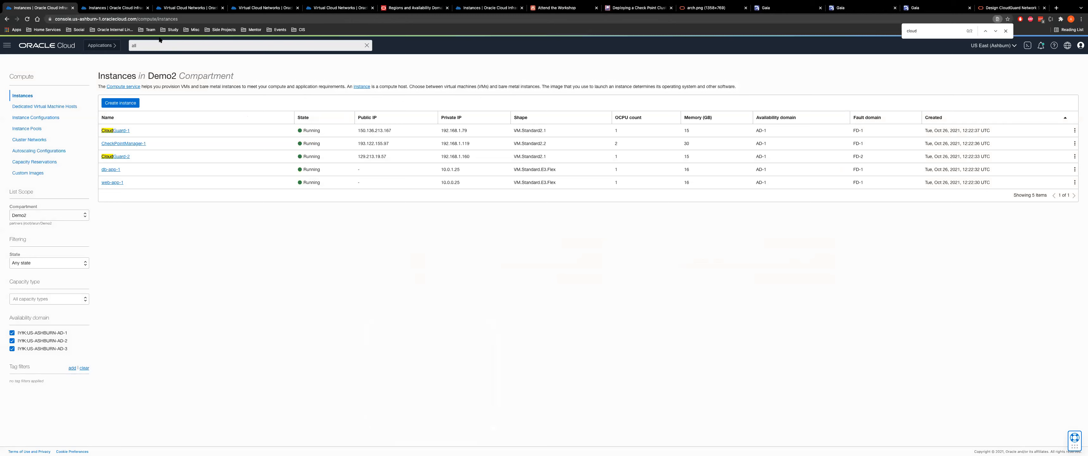
pyautogui.click(100, 12)
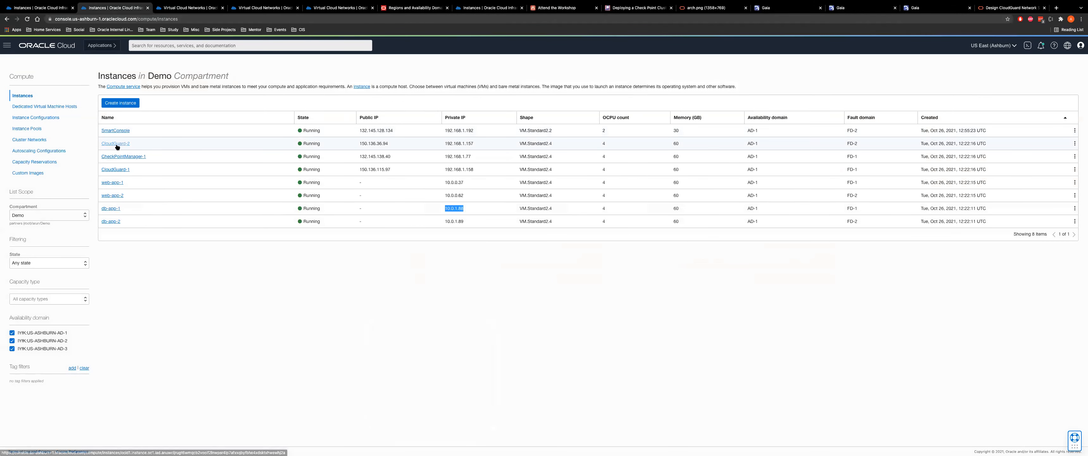
pyautogui.click(122, 169)
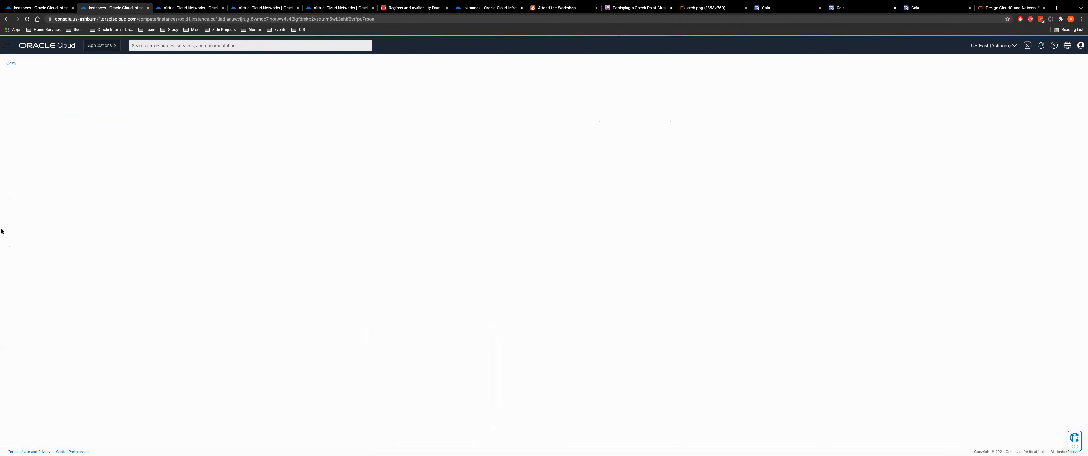
pyautogui.scroll(-2, 31, 398)
pyautogui.click(35, 348)
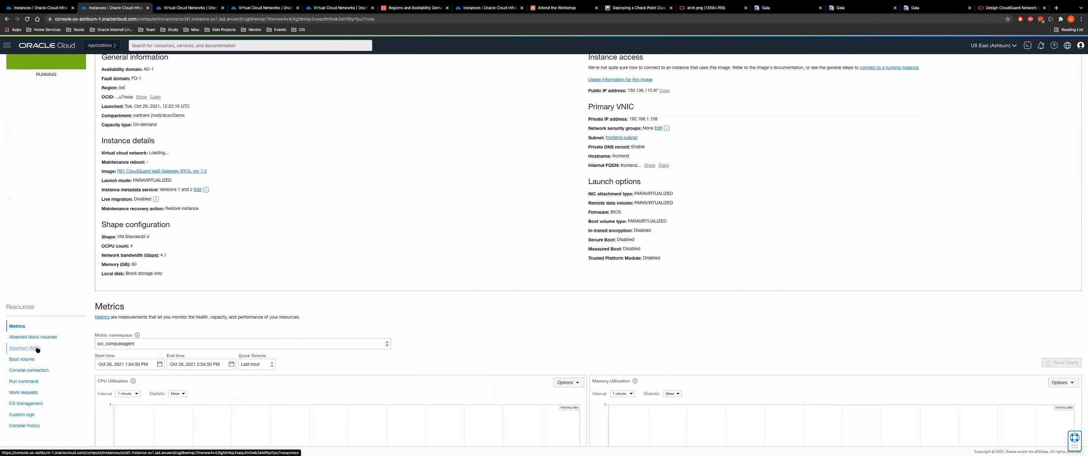
pyautogui.click(107, 375)
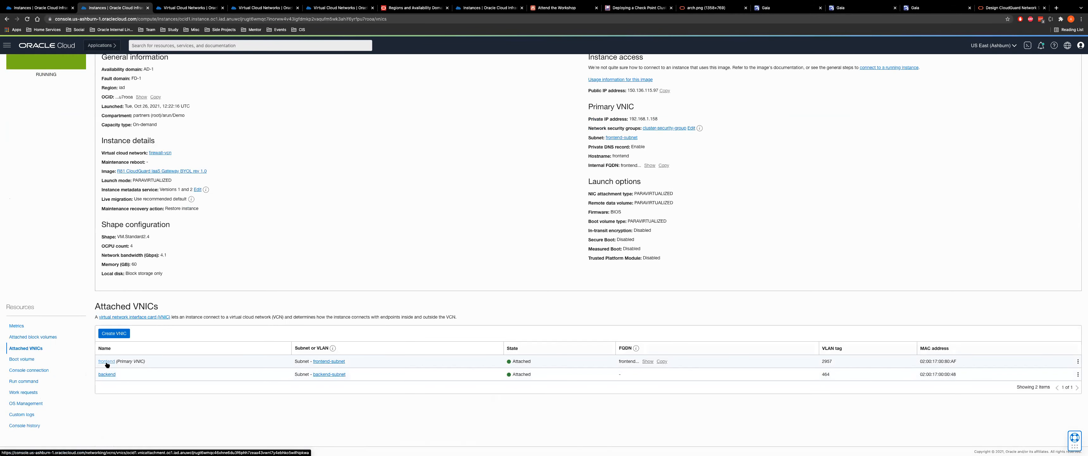
pyautogui.click(16, 297)
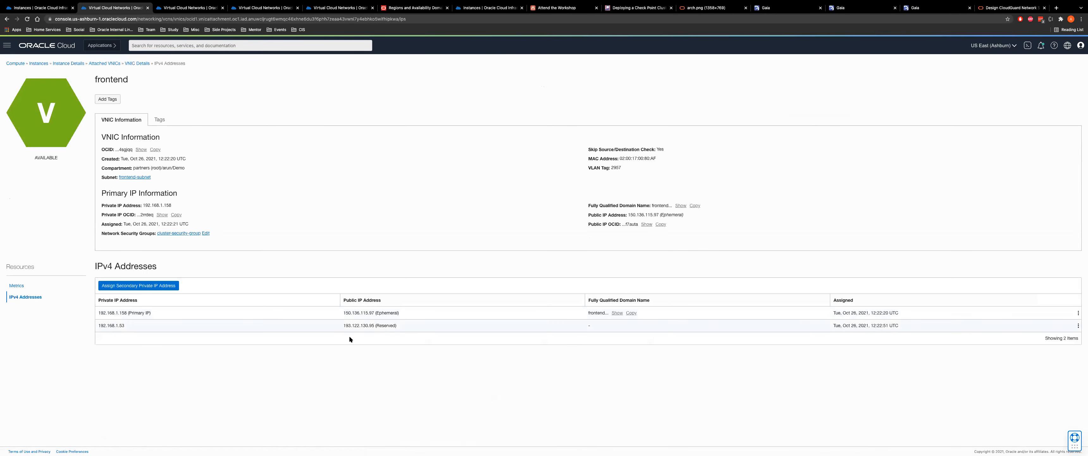
pyautogui.moveTo(340, 324); pyautogui.dragTo(388, 325)
pyautogui.doubleClick(104, 325)
pyautogui.press('super+Tab')
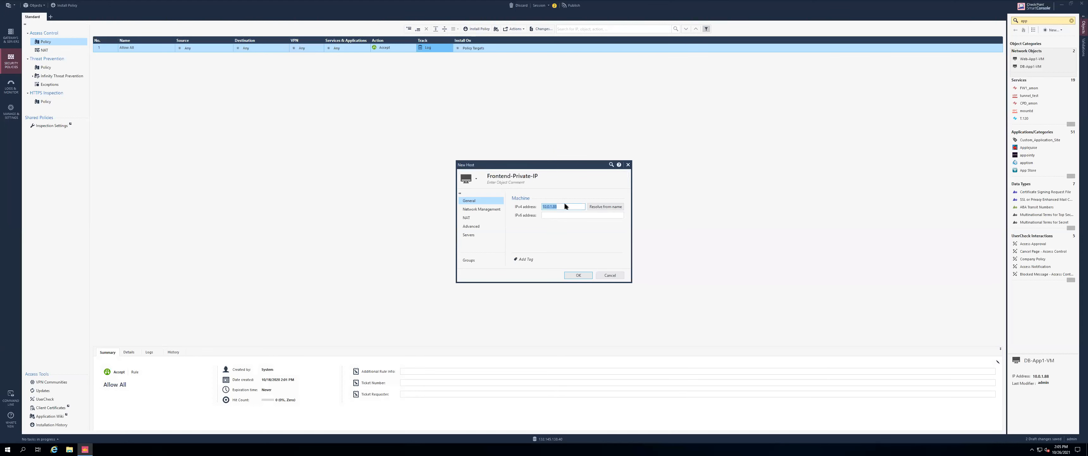
pyautogui.click(574, 274)
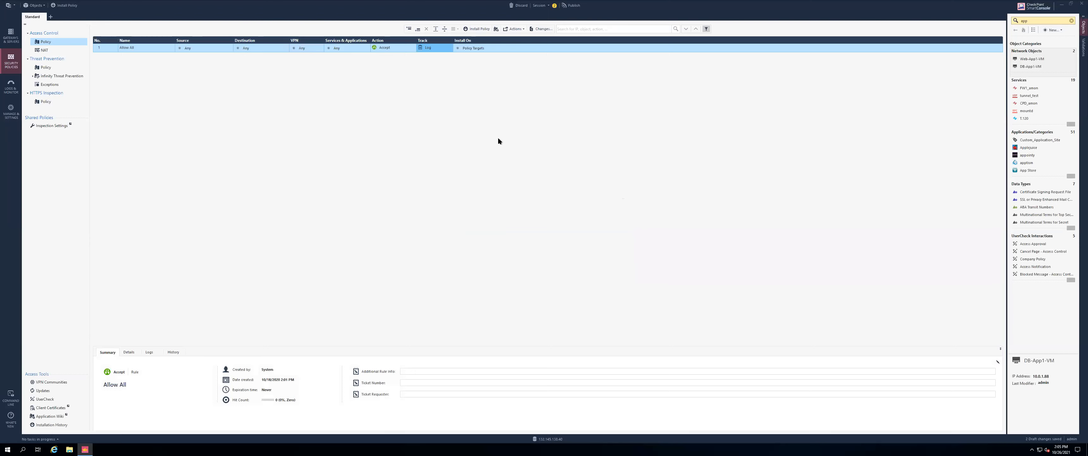
# Open and cancel OCI's Assign Secondary Private IP form, then return to the workshop page
pyautogui.press('super+Tab')
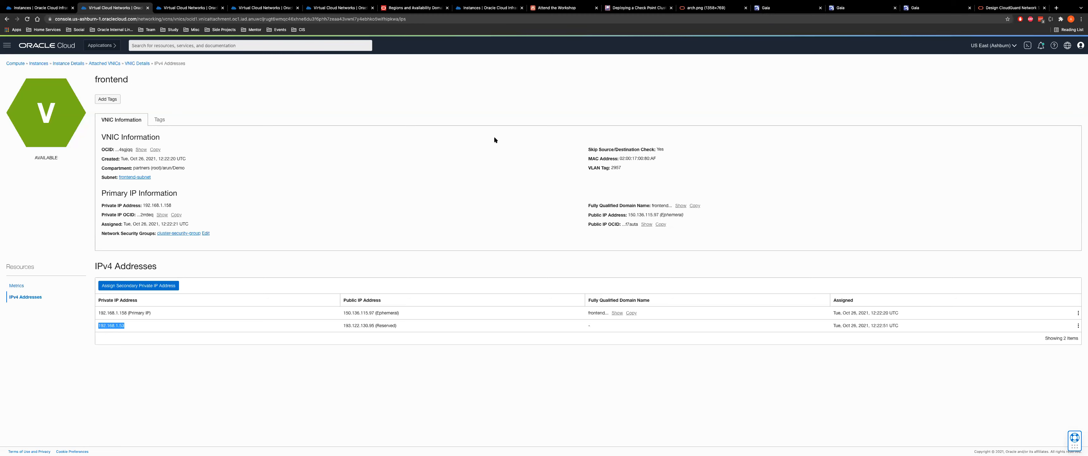
pyautogui.click(173, 283)
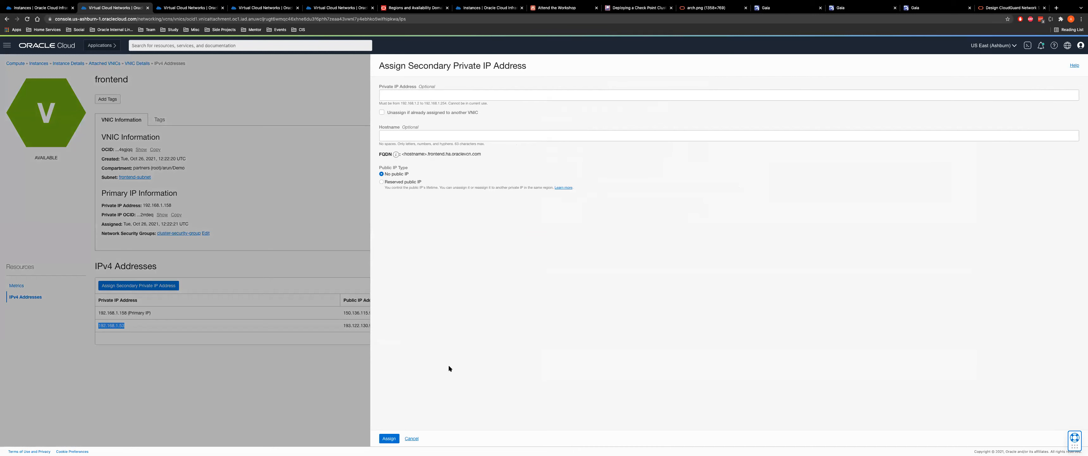
pyautogui.click(412, 437)
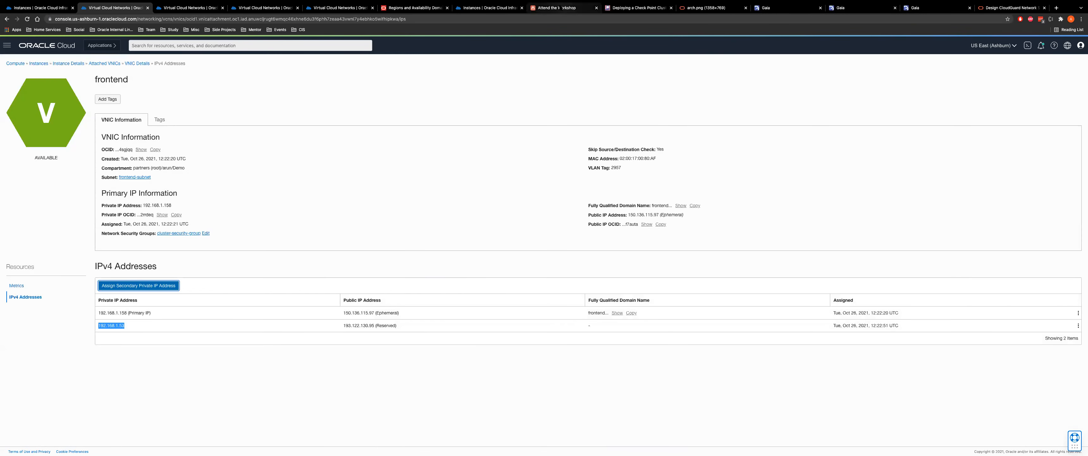
pyautogui.click(550, 8)
pyautogui.scroll(-5, 475, 281)
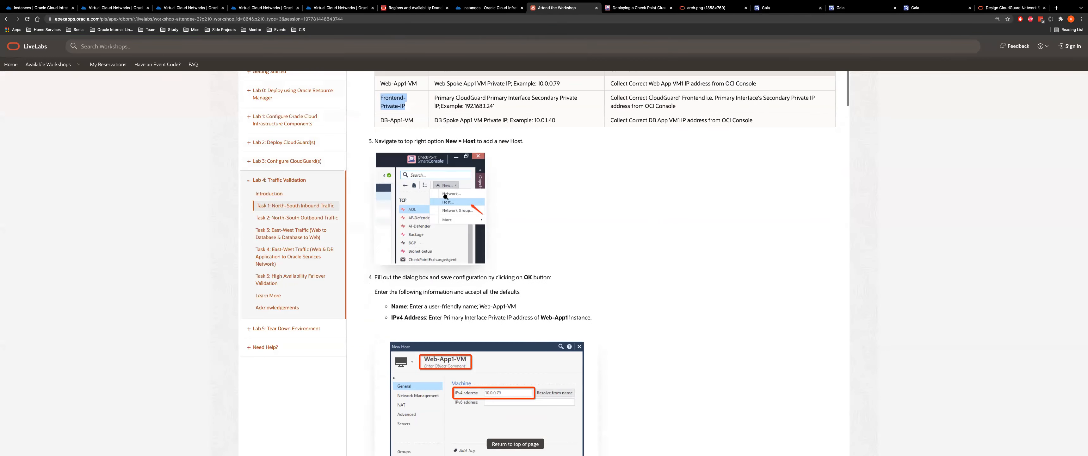
# Find step 7's TCP services Web-VM-1777 and DB-VM-1778 and copy port 1777
pyautogui.scroll(-5, 444, 248)
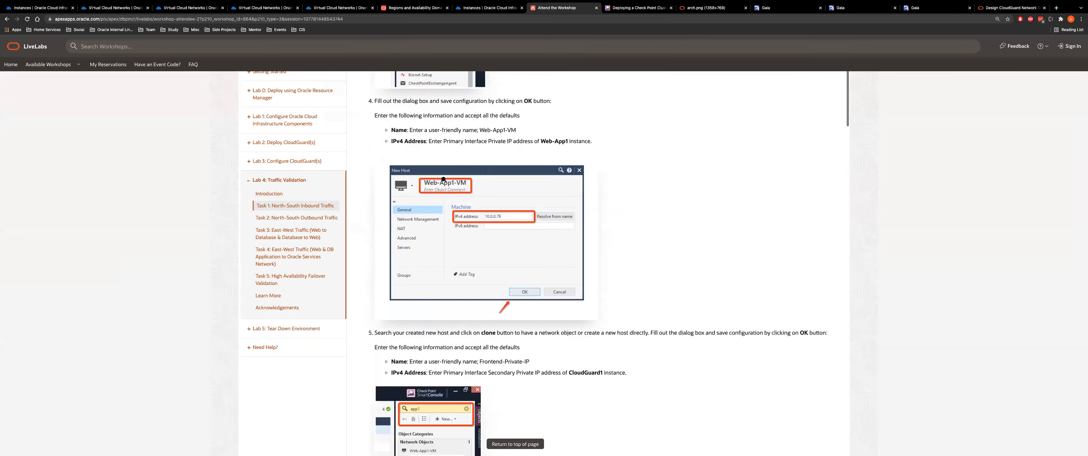
pyautogui.scroll(-10, 445, 228)
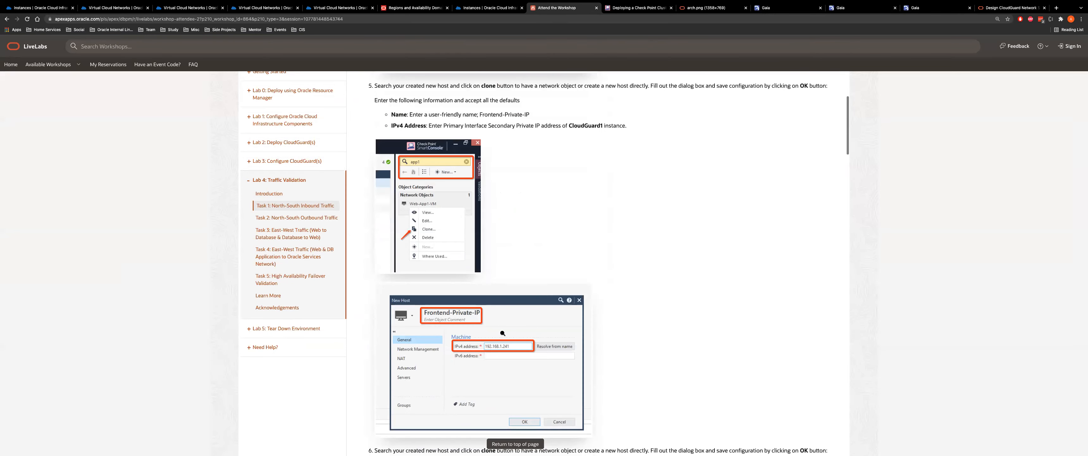
pyautogui.scroll(-8, 491, 225)
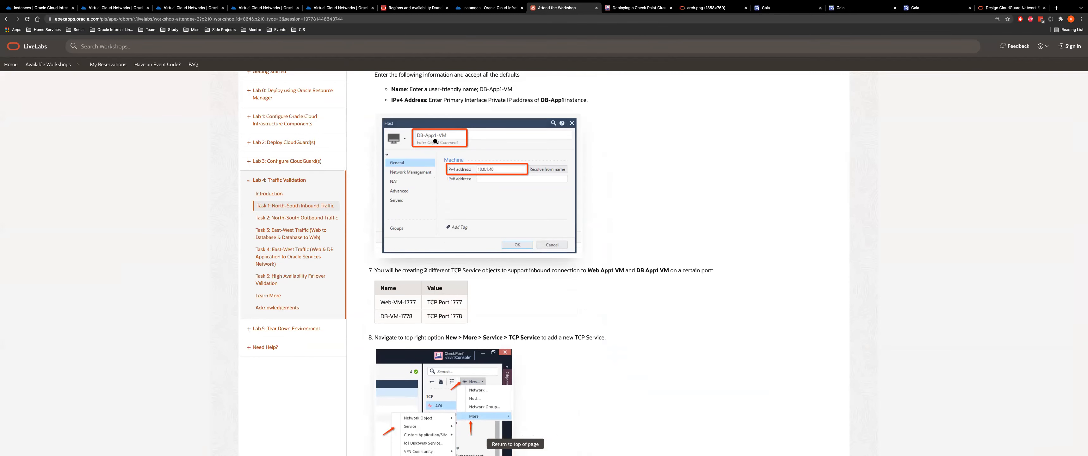
pyautogui.scroll(-3, 487, 177)
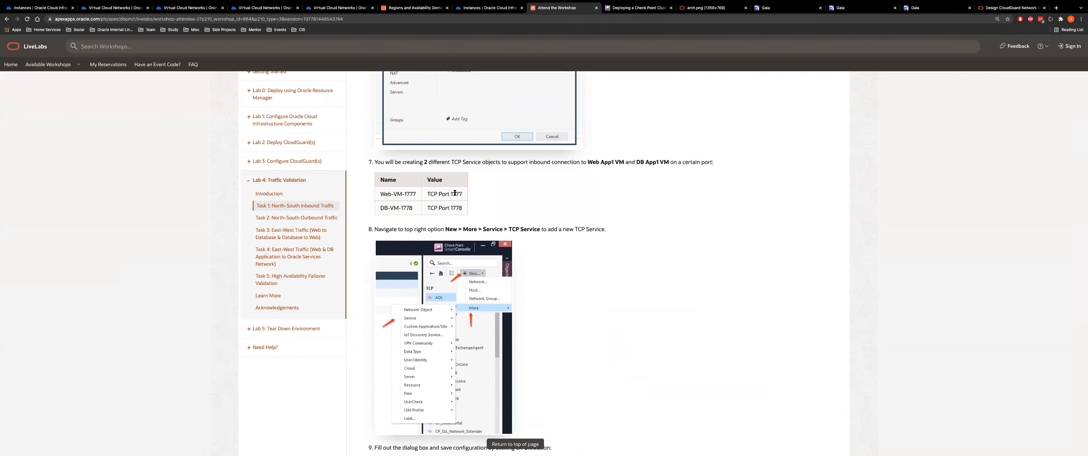
pyautogui.moveTo(451, 193); pyautogui.dragTo(467, 194)
pyautogui.press('super+Tab')
pyautogui.click(1052, 30)
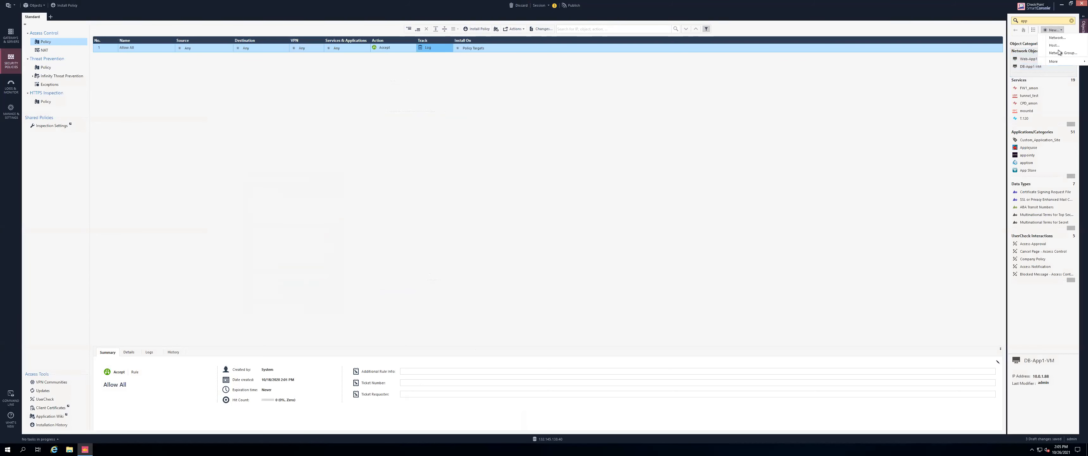
# Create TCP service Web-VM-1777 on port 1777
pyautogui.moveTo(1054, 60)
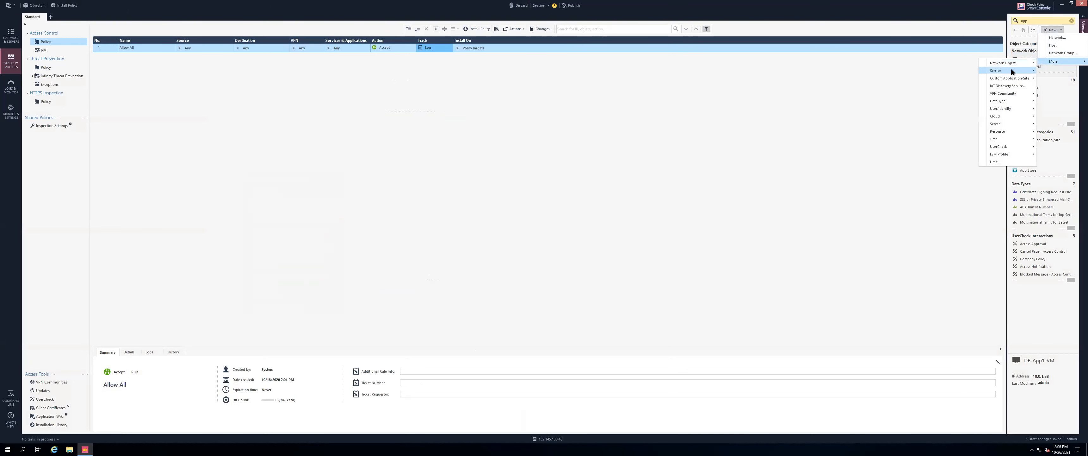
pyautogui.click(960, 72)
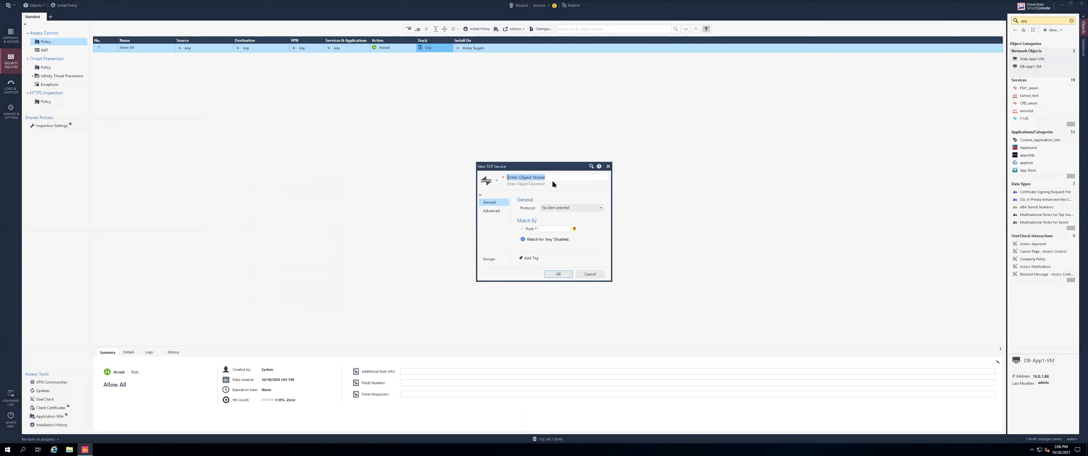
pyautogui.press('super+Tab')
pyautogui.click(401, 194)
pyautogui.tripleClick(401, 194)
pyautogui.hotkey('ctrl', 'c')
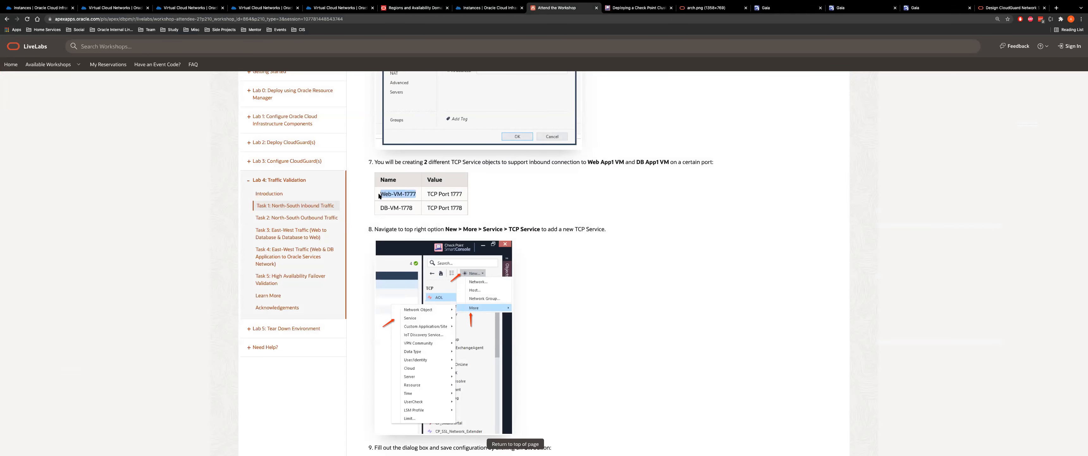
pyautogui.press('super+Tab')
pyautogui.hotkey('ctrl', 'v')
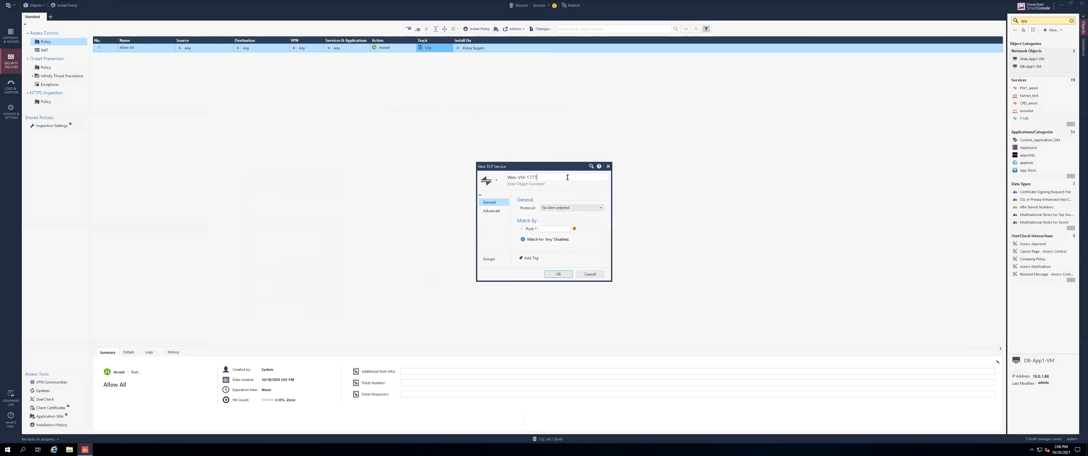
pyautogui.click(552, 230)
pyautogui.click(558, 274)
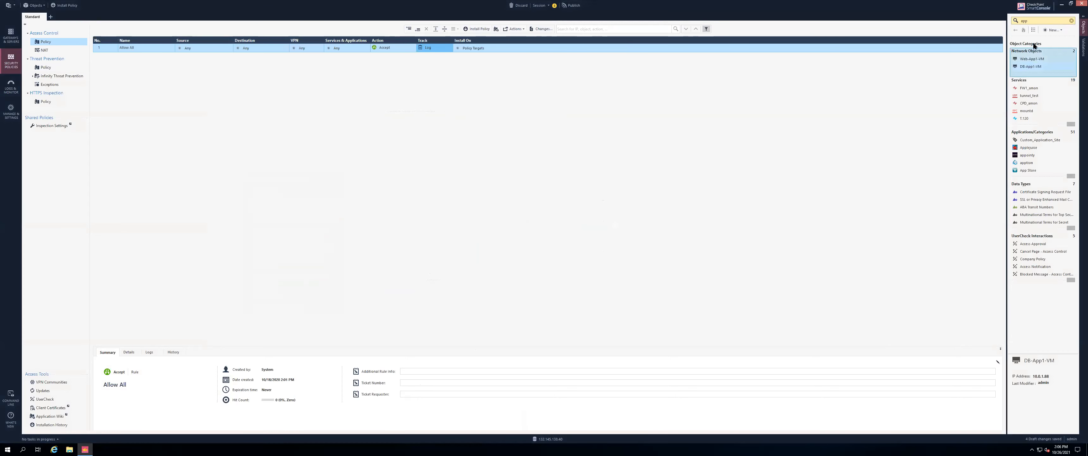
# Clone Web-VM-1777 as DB-VM-1778 on port 1778, then clear the object search
pyautogui.doubleClick(1029, 20)
pyautogui.write('177')
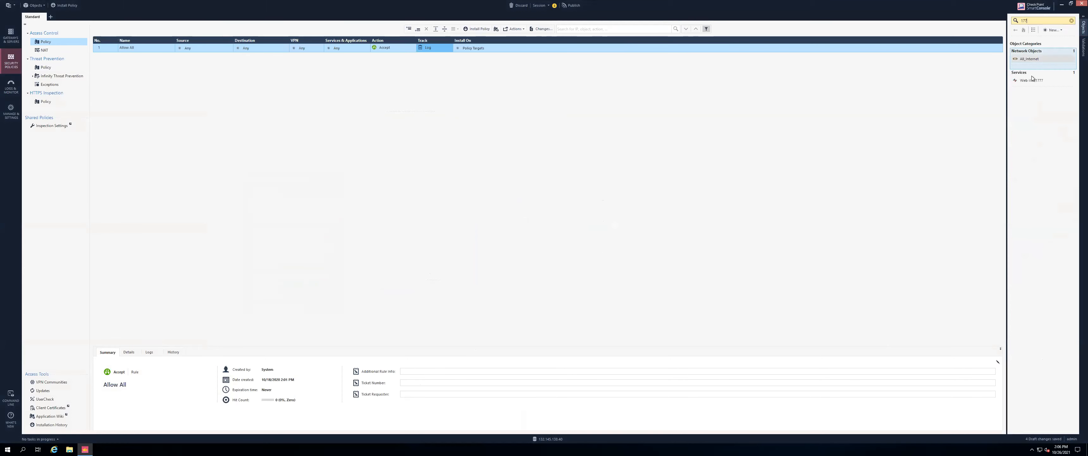
pyautogui.click(1030, 80)
pyautogui.rightClick(1030, 80)
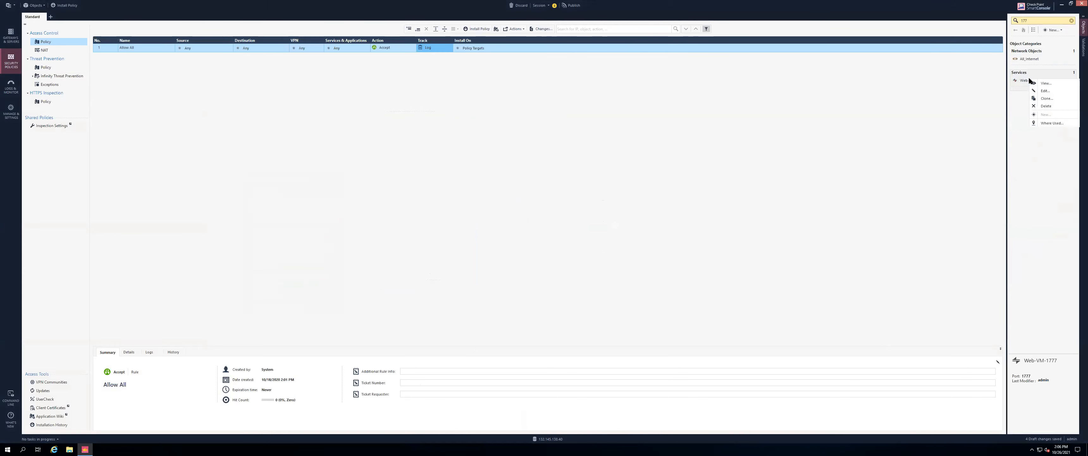
pyautogui.click(1044, 106)
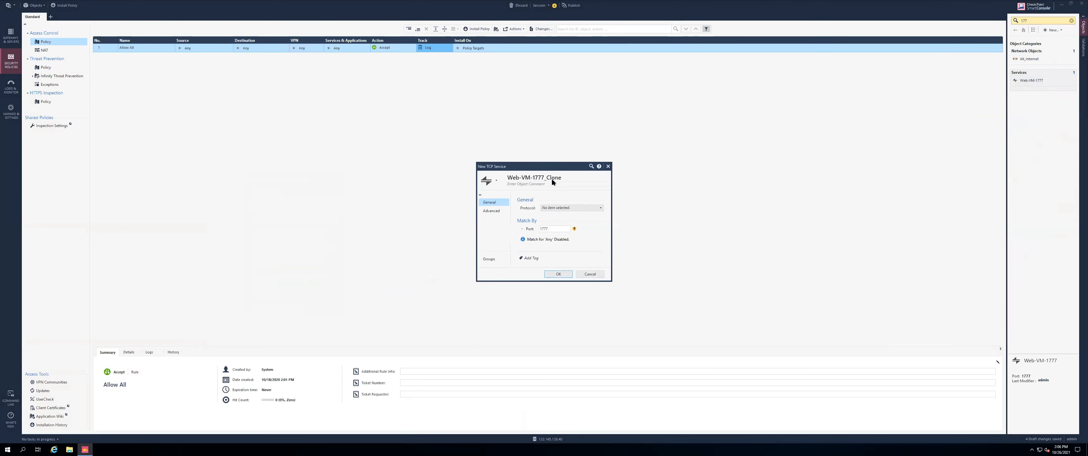
pyautogui.click(549, 228)
pyautogui.press('super+Tab')
pyautogui.moveTo(413, 209); pyautogui.dragTo(380, 208)
pyautogui.hotkey('ctrl', 'c')
pyautogui.press('super+Tab')
pyautogui.tripleClick(536, 178)
pyautogui.hotkey('ctrl', 'v')
pyautogui.click(557, 274)
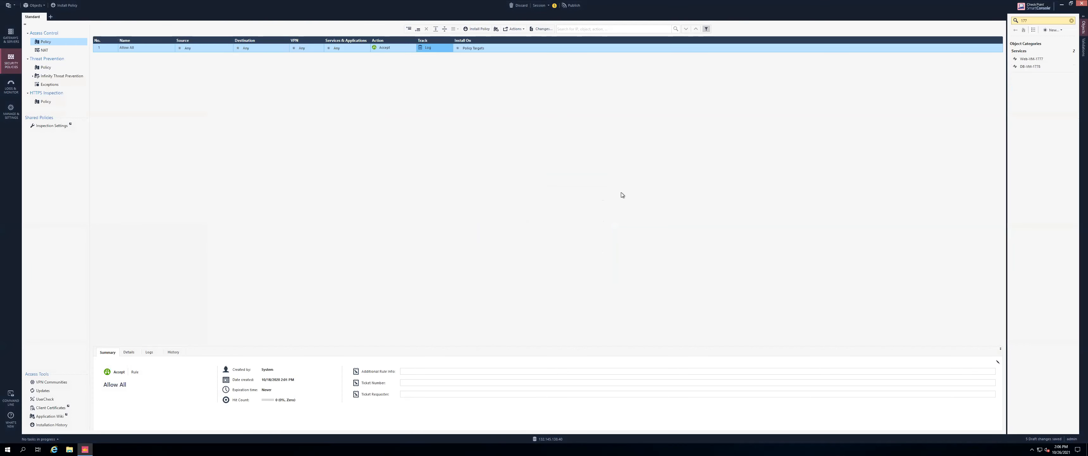
pyautogui.click(1071, 20)
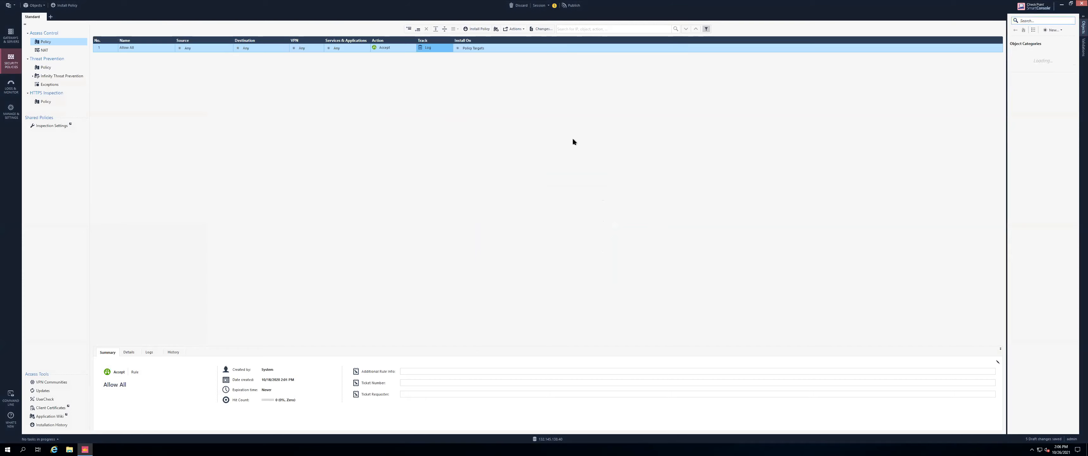
# Scroll the workshop instructions through steps 9–12 to the eth0 ExternalZone step
pyautogui.press('super+Tab')
pyautogui.scroll(-8, 544, 272)
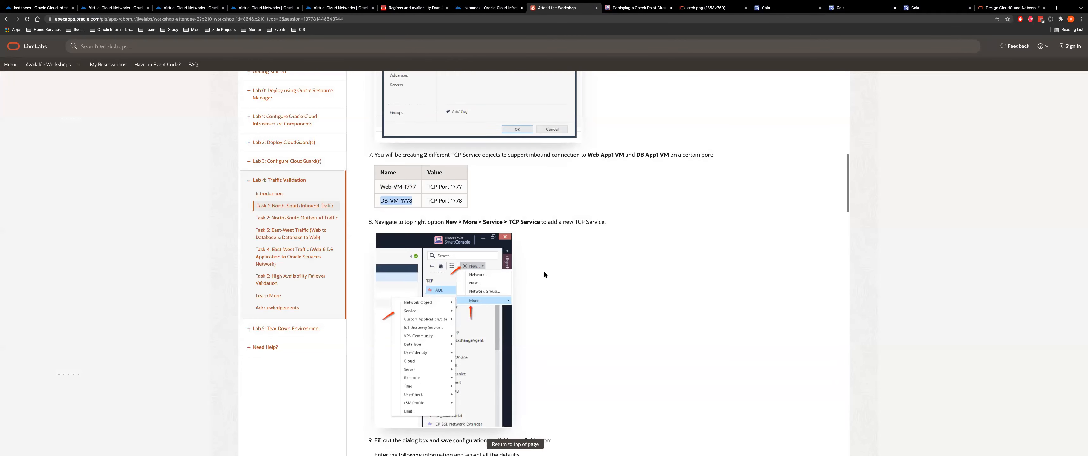
pyautogui.scroll(-10, 545, 274)
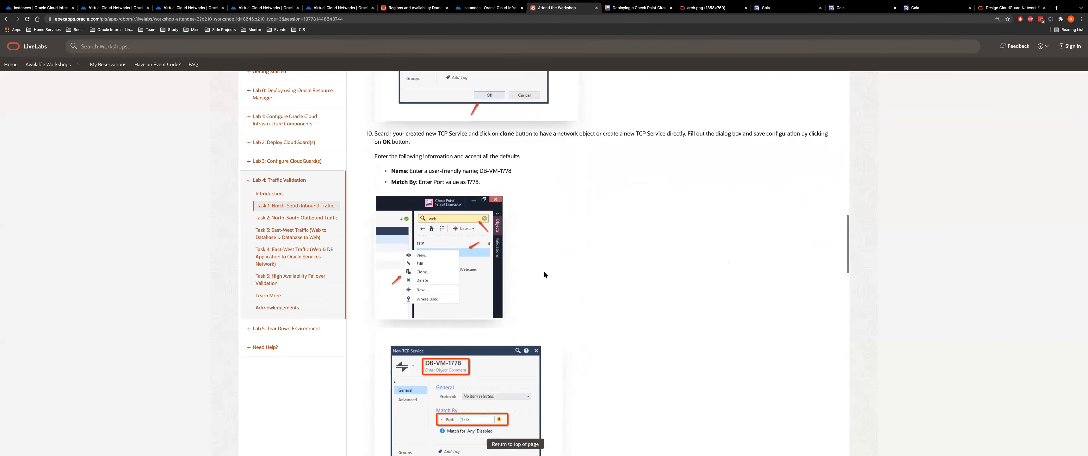
pyautogui.scroll(8, 544, 275)
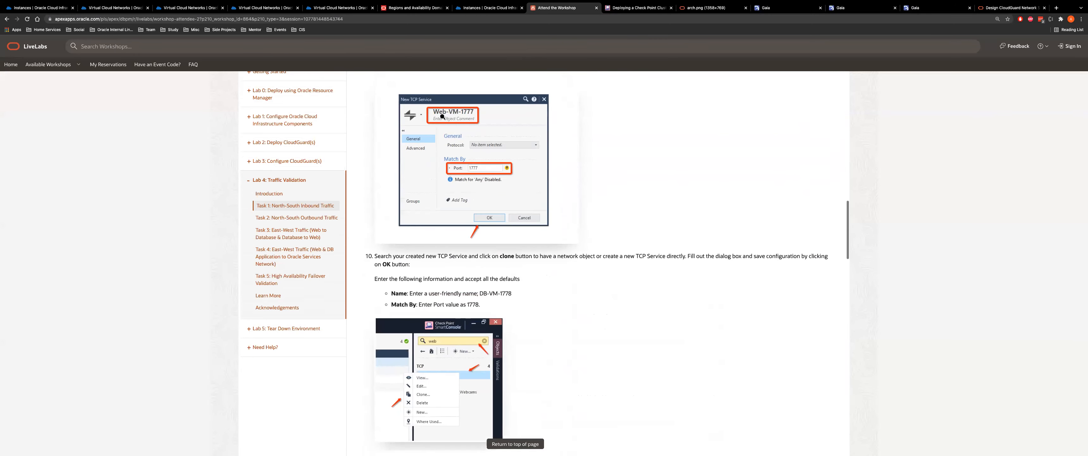
pyautogui.scroll(-8, 474, 234)
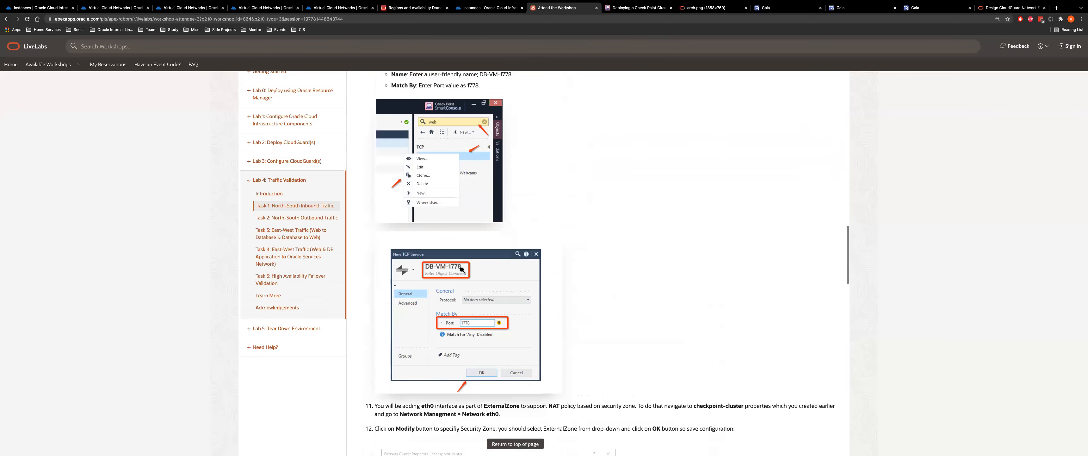
pyautogui.scroll(-3, 526, 272)
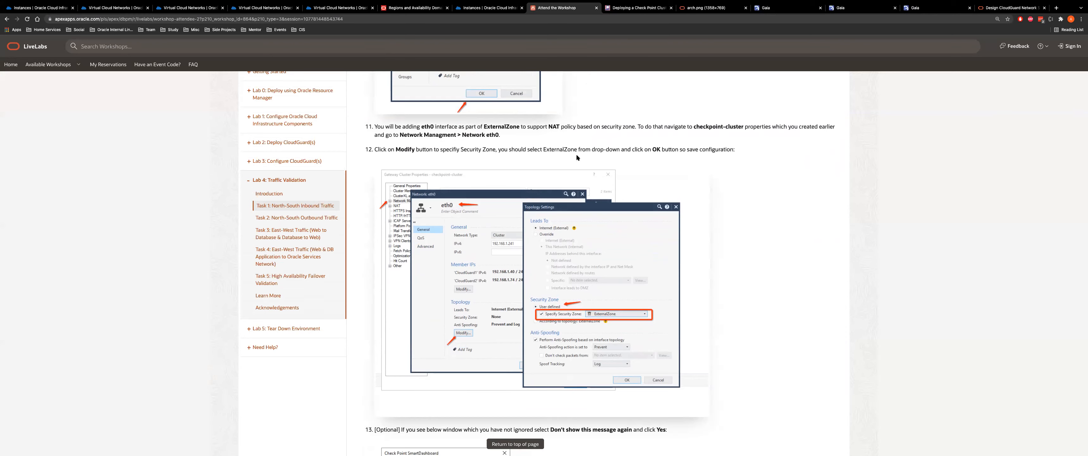
pyautogui.scroll(-1, 576, 155)
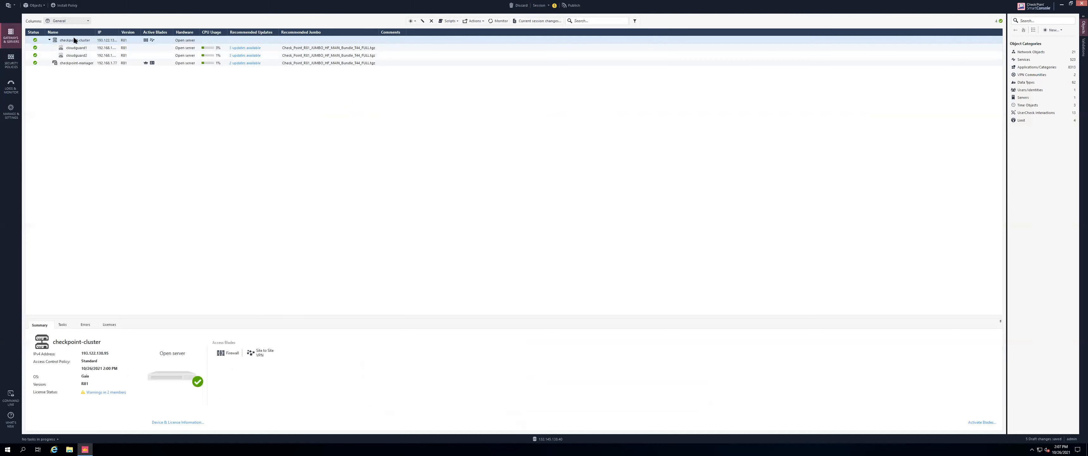
# Set checkpoint-cluster's eth0 topology to the ExternalZone security zone and save the cluster
pyautogui.doubleClick(74, 39)
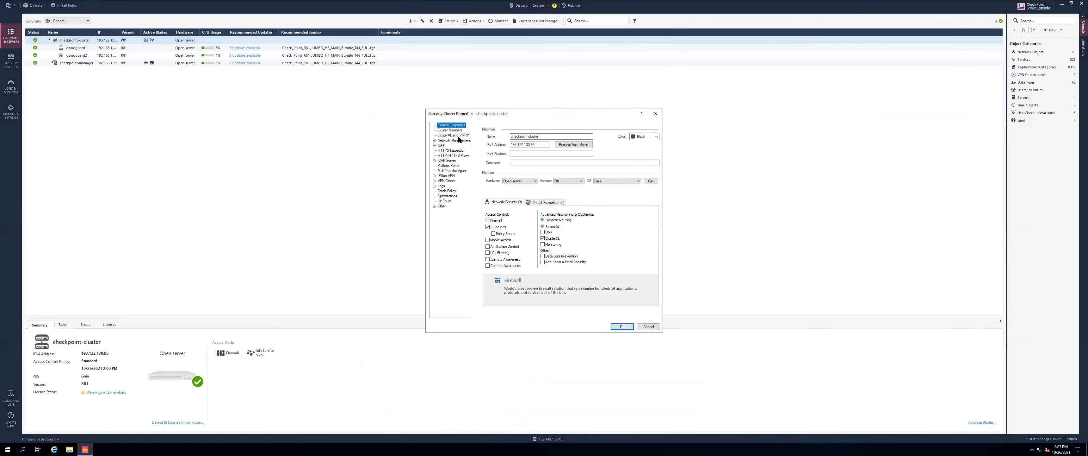
pyautogui.click(456, 140)
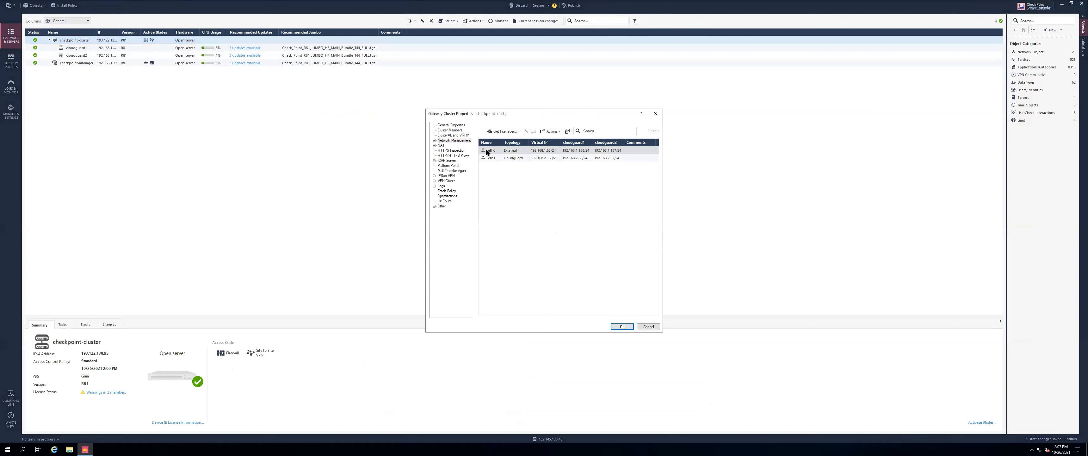
pyautogui.doubleClick(490, 149)
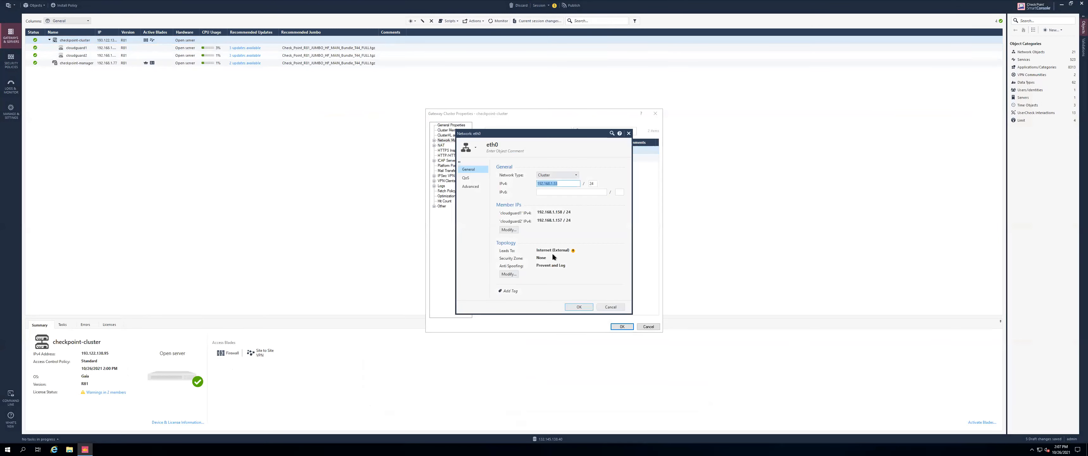
pyautogui.click(505, 274)
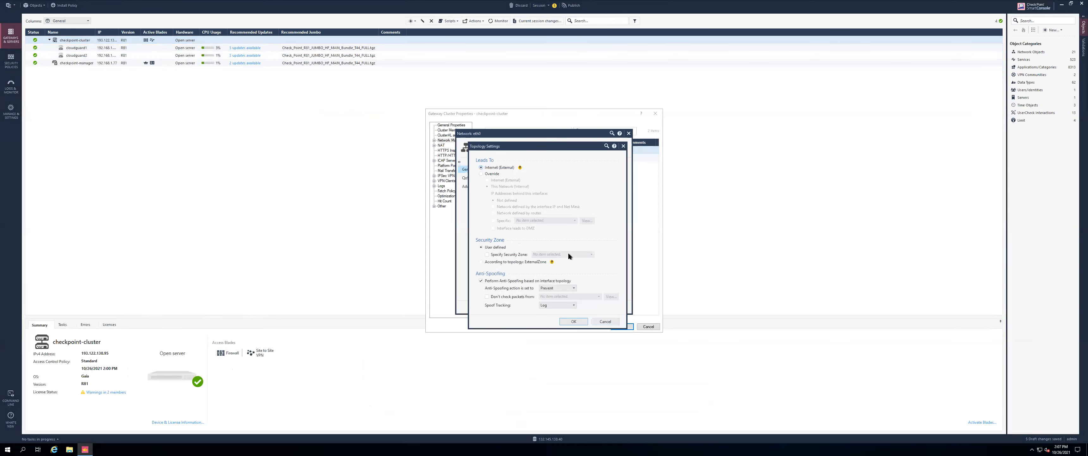
pyautogui.click(493, 254)
pyautogui.click(566, 253)
pyautogui.click(571, 322)
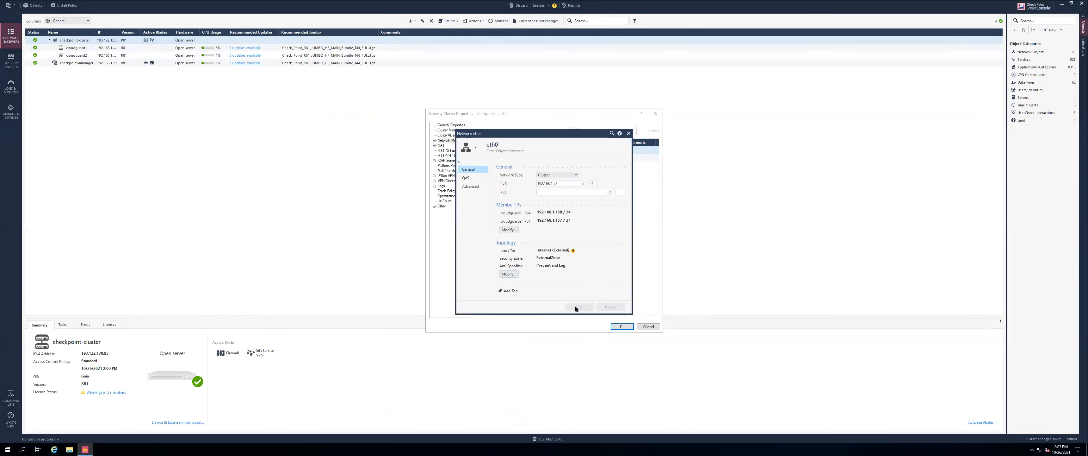
pyautogui.click(575, 306)
pyautogui.click(622, 326)
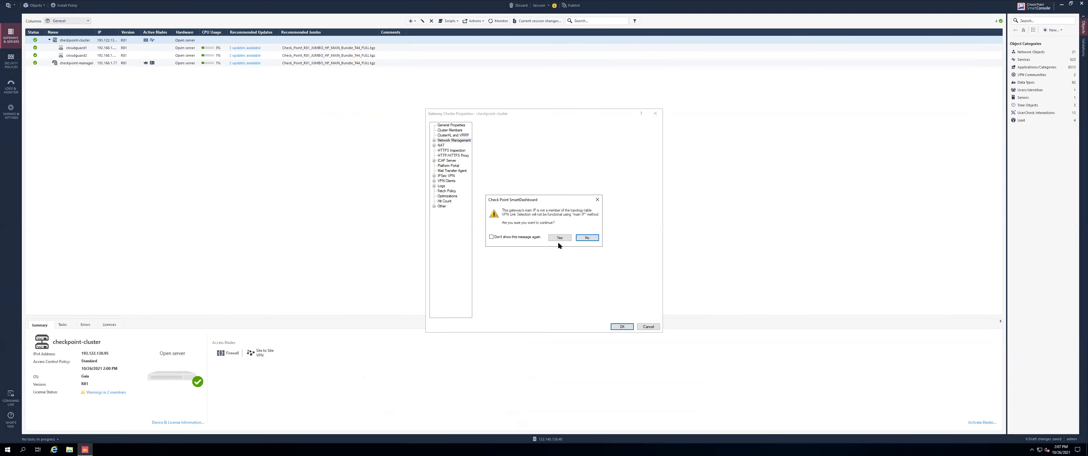
pyautogui.click(557, 238)
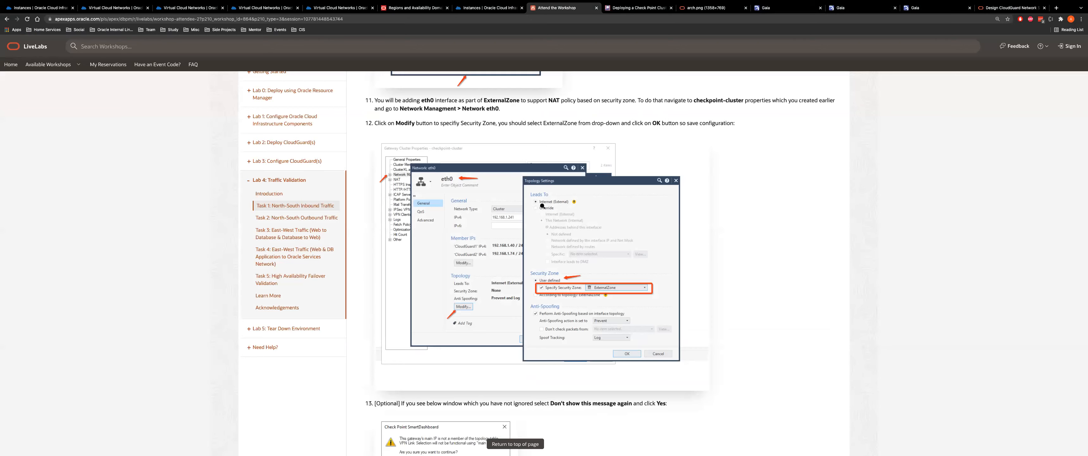
# Review step 15's NAT rules forwarding ports 1777/1778 to Web-App1-VM and DB-App1-VM
pyautogui.scroll(-6, 537, 229)
pyautogui.scroll(-2, 537, 229)
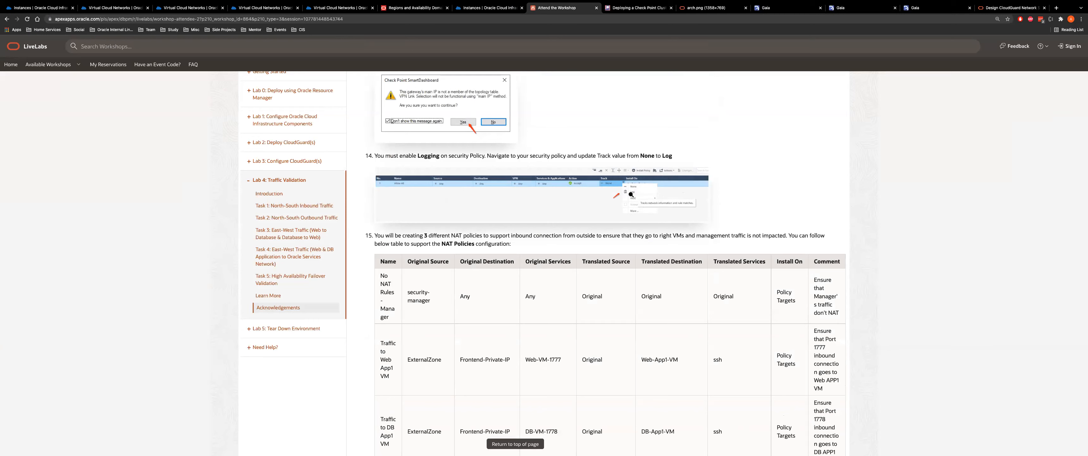
pyautogui.scroll(-4, 565, 213)
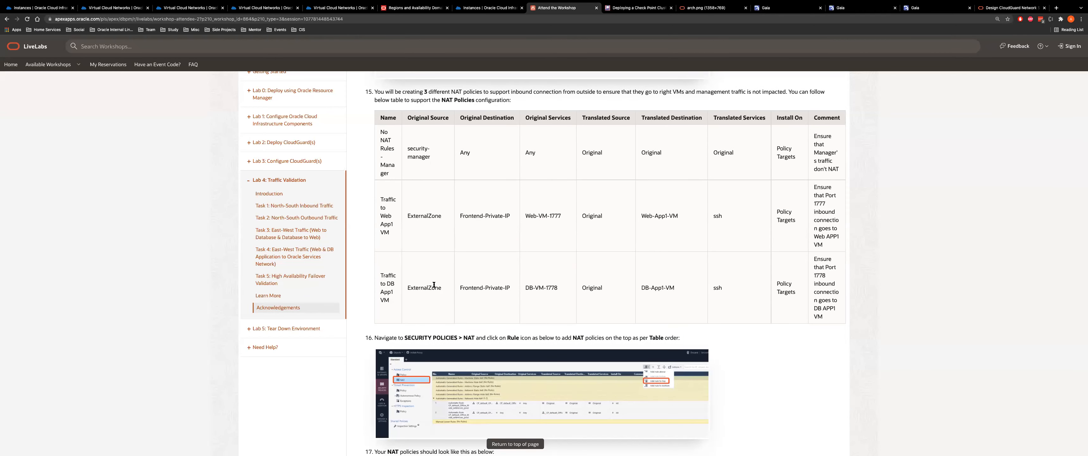
pyautogui.moveTo(412, 148); pyautogui.dragTo(439, 163)
pyautogui.moveTo(470, 215); pyautogui.dragTo(526, 213)
pyautogui.moveTo(558, 288); pyautogui.dragTo(538, 287)
pyautogui.moveTo(640, 216); pyautogui.dragTo(735, 218)
pyautogui.moveTo(641, 288); pyautogui.dragTo(704, 285)
pyautogui.click(712, 286)
pyautogui.scroll(-2, 533, 284)
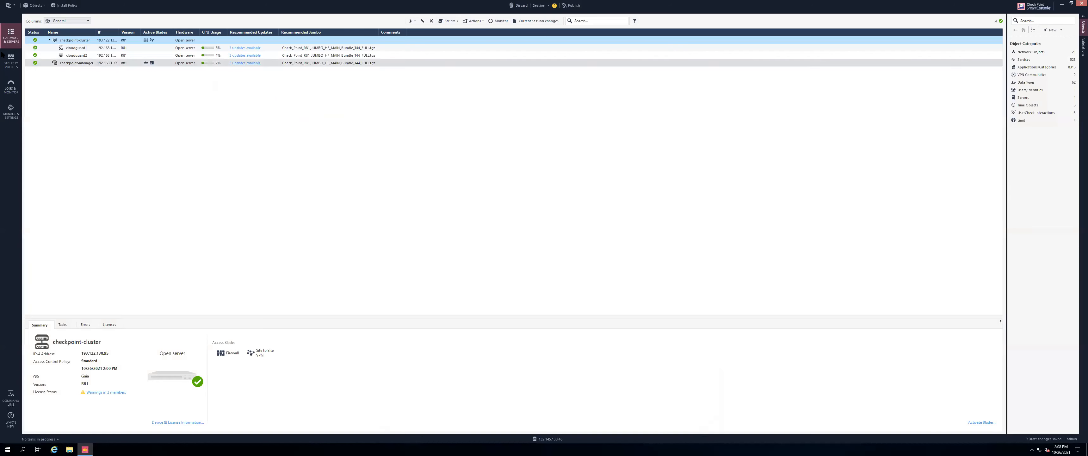
# Insert a new top NAT rule named 'No NAT Rules - Manager' with the name copied from the lab instructions
pyautogui.click(46, 50)
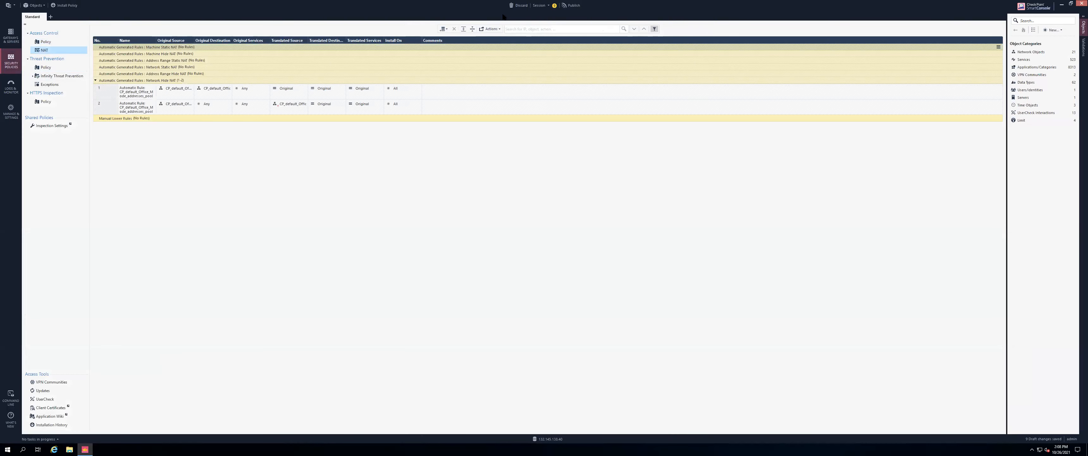
pyautogui.click(447, 28)
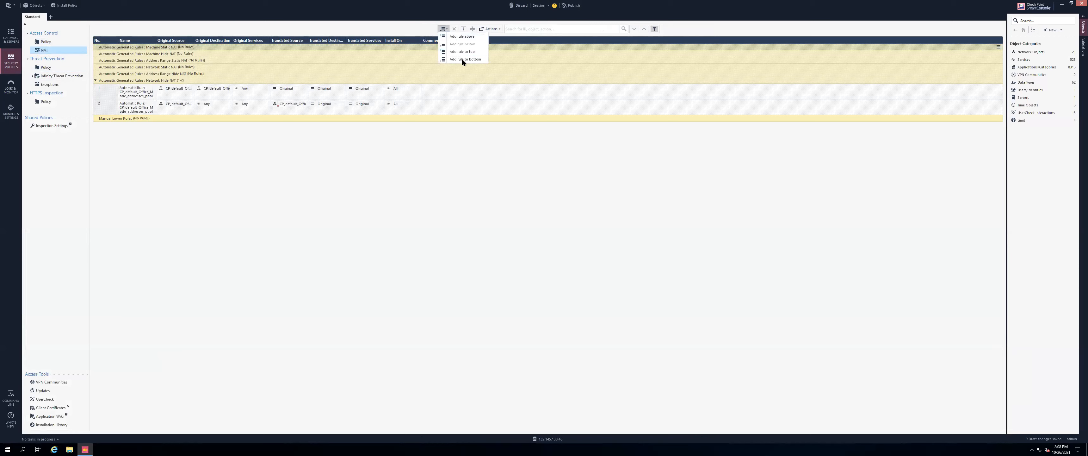
pyautogui.click(462, 52)
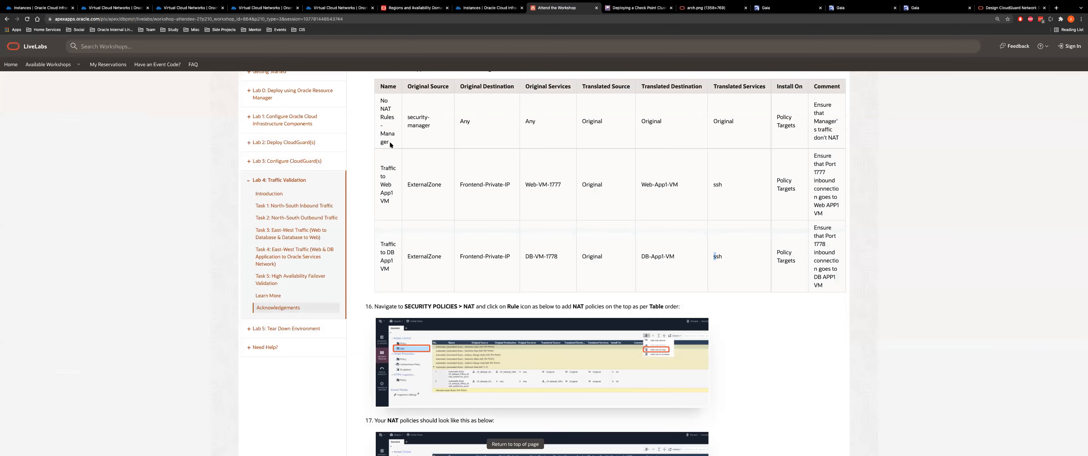
pyautogui.moveTo(389, 143); pyautogui.dragTo(380, 97)
pyautogui.hotkey('ctrl', 'c')
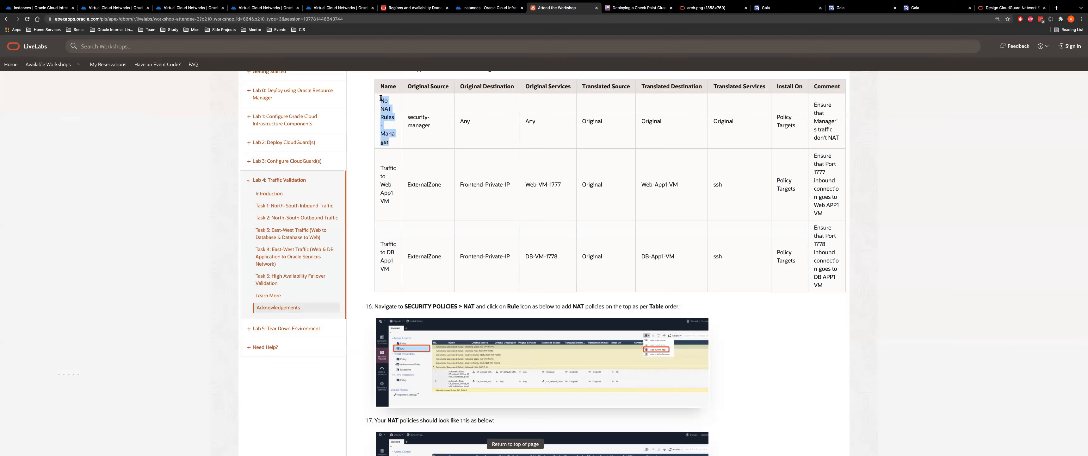
pyautogui.hotkey('ctrl', 'Right')
pyautogui.doubleClick(135, 47)
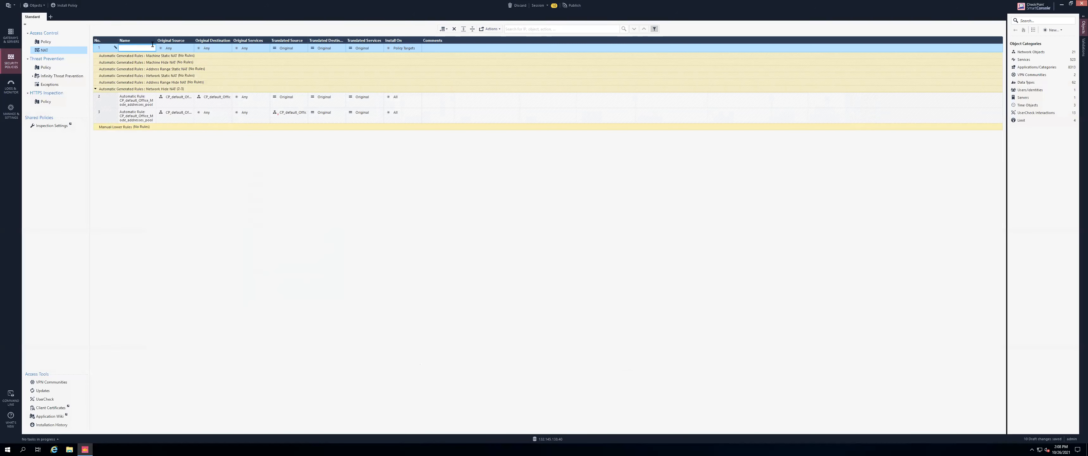
pyautogui.hotkey('ctrl', 'v')
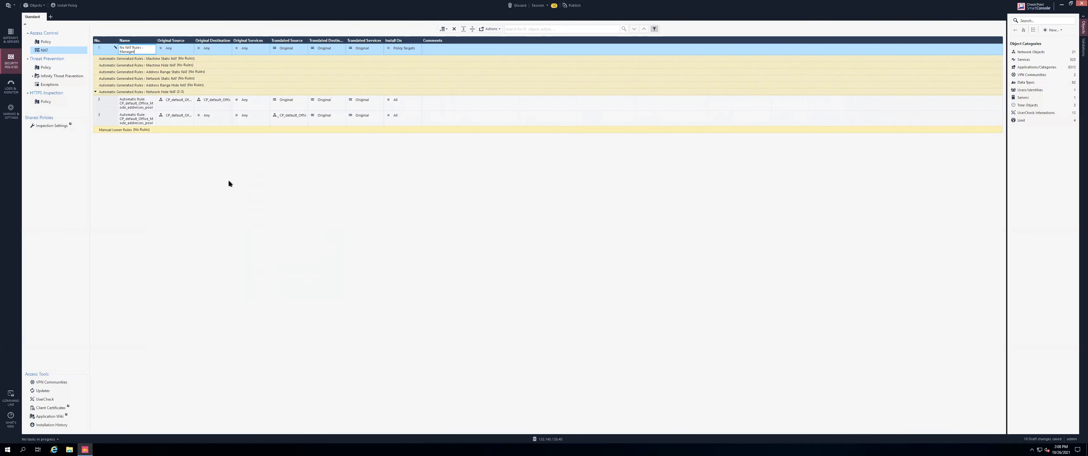
pyautogui.hotkey('ctrl', 'Left')
pyautogui.hotkey('ctrl', 'Right')
# Set rule 1's original source to checkpoint-manager, checking the lab's NAT rule table
pyautogui.click(190, 46)
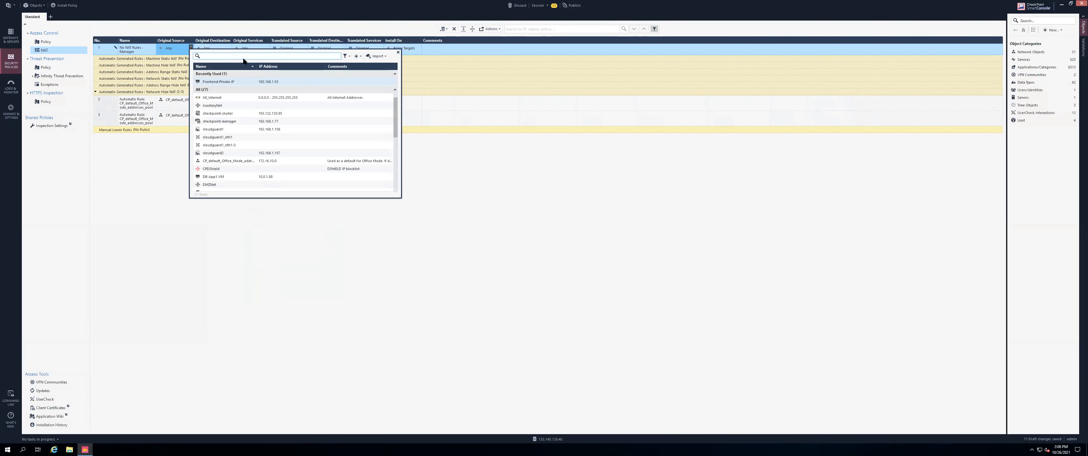
pyautogui.doubleClick(232, 122)
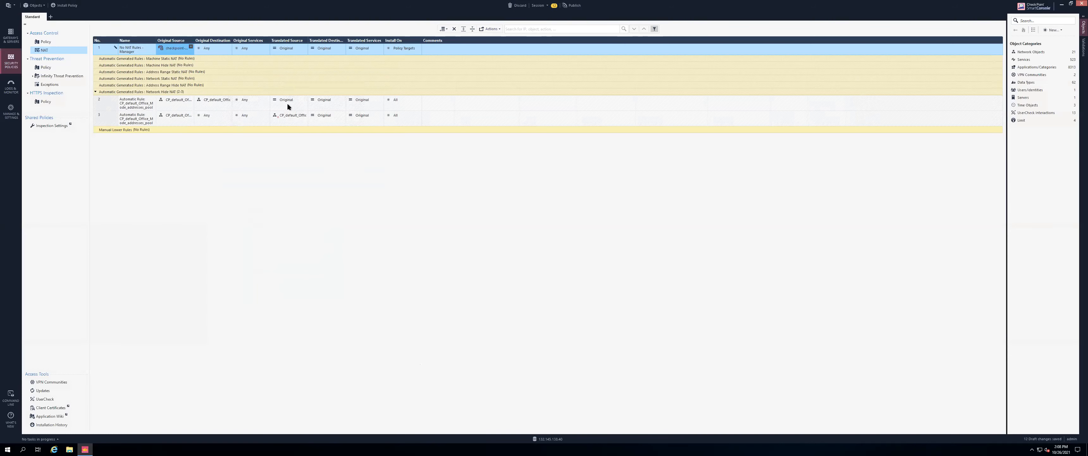
pyautogui.press('super+Tab')
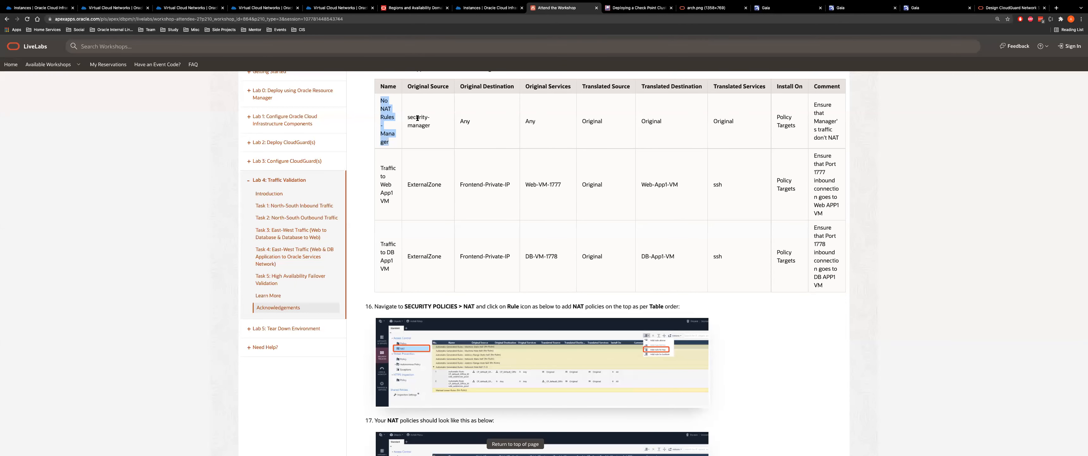
pyautogui.moveTo(407, 117); pyautogui.dragTo(419, 118)
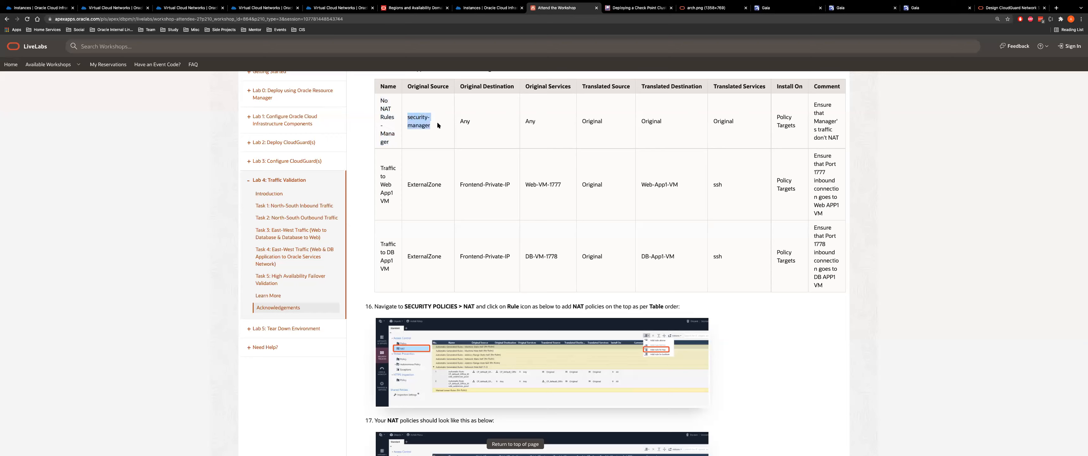
pyautogui.press('super+Tab')
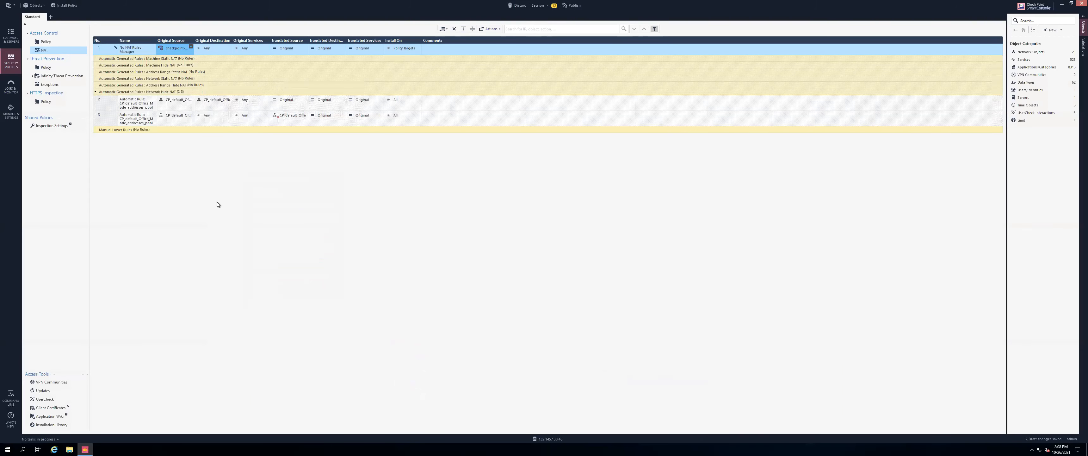
pyautogui.press('super+Tab')
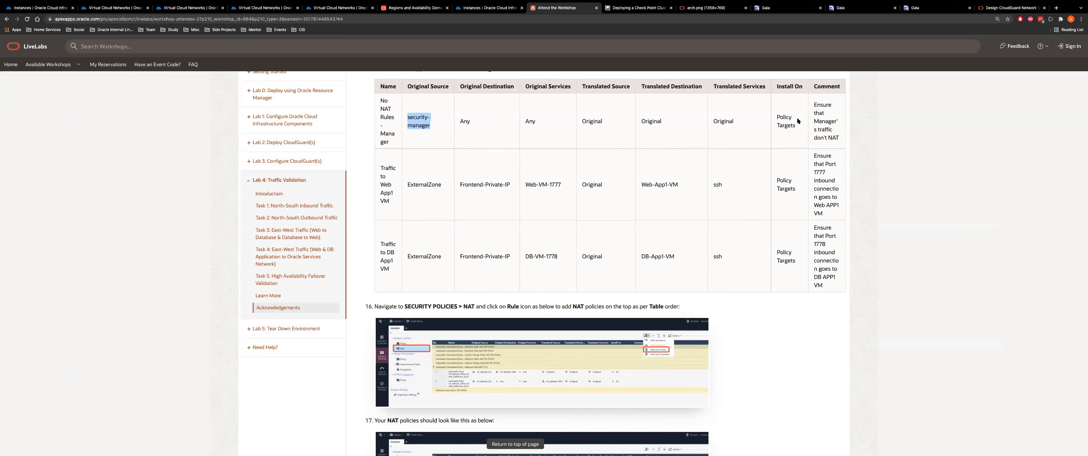
pyautogui.press('super+Tab')
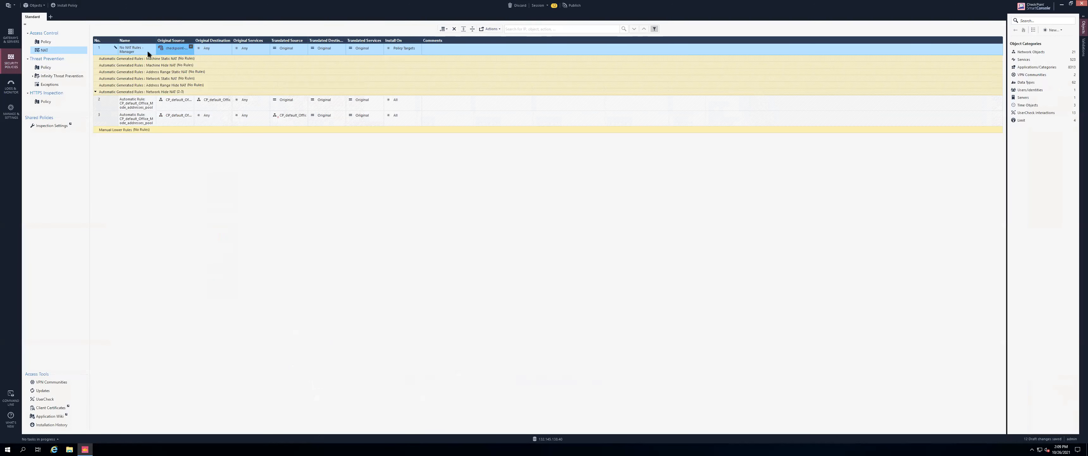
# Add a new rule below rule 1 named 'Traffic to Web App1 VM'
pyautogui.click(103, 49)
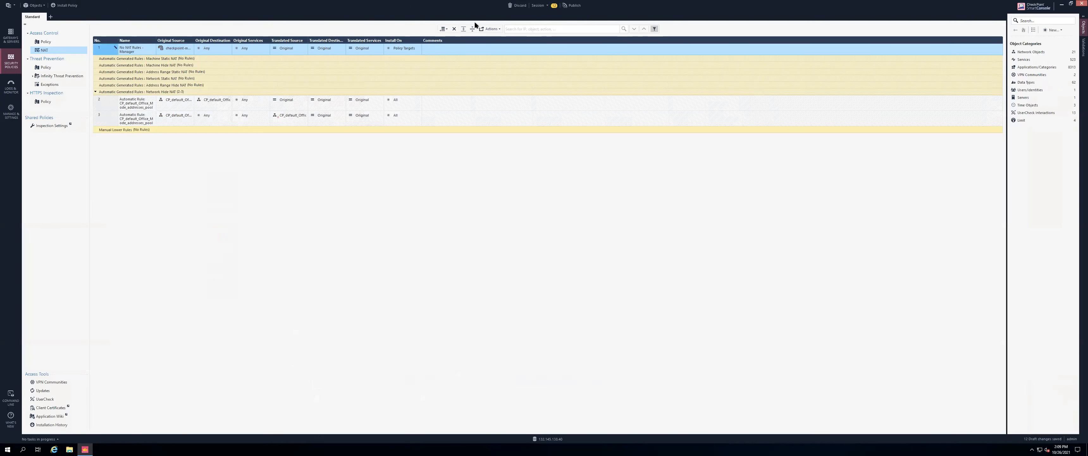
pyautogui.click(447, 28)
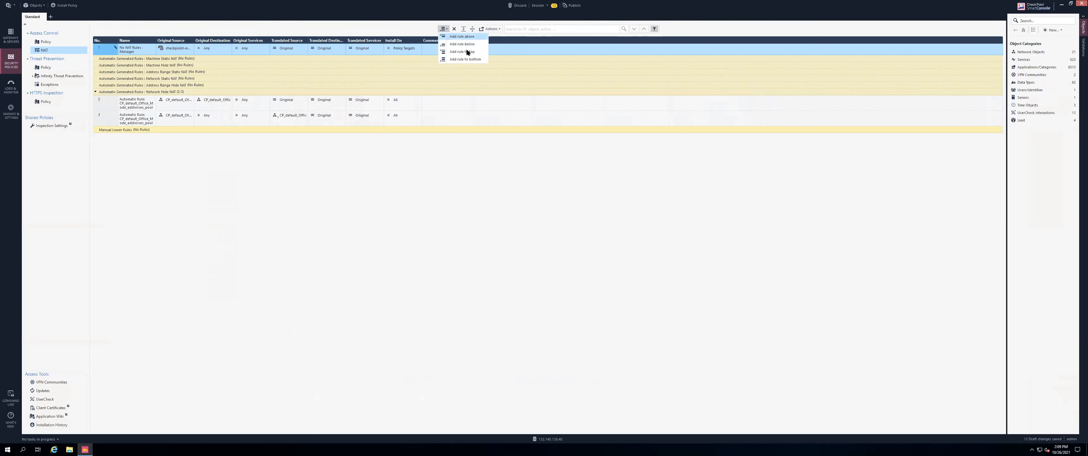
pyautogui.click(463, 44)
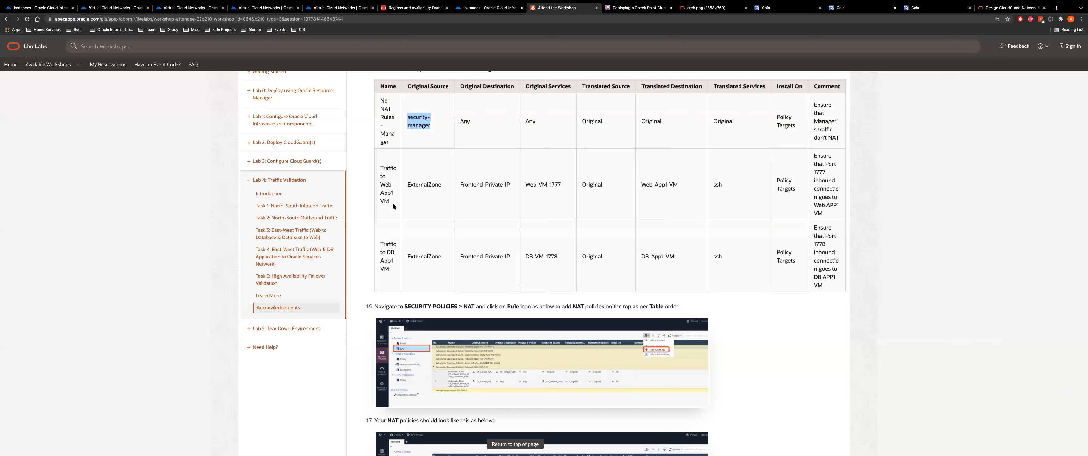
pyautogui.moveTo(393, 203); pyautogui.dragTo(381, 170)
pyautogui.hotkey('ctrl', 'c')
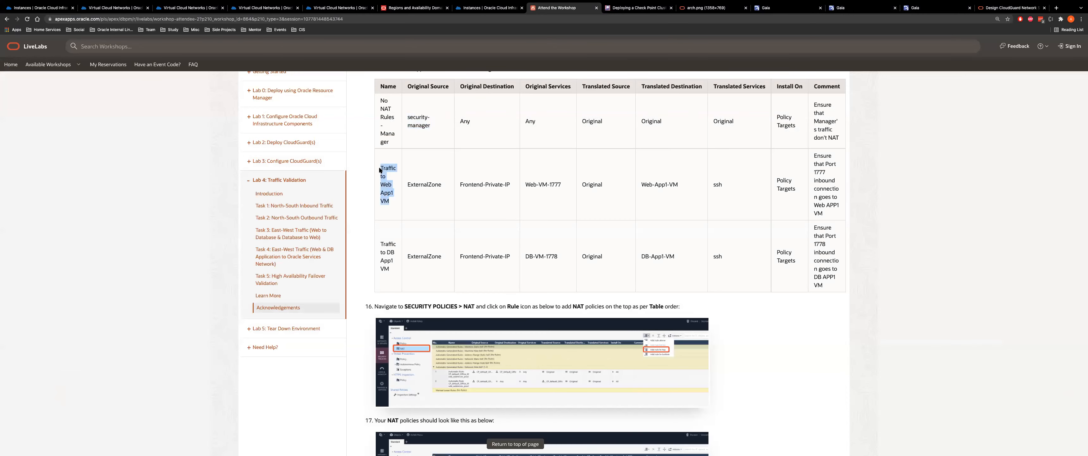
pyautogui.press('super+Tab')
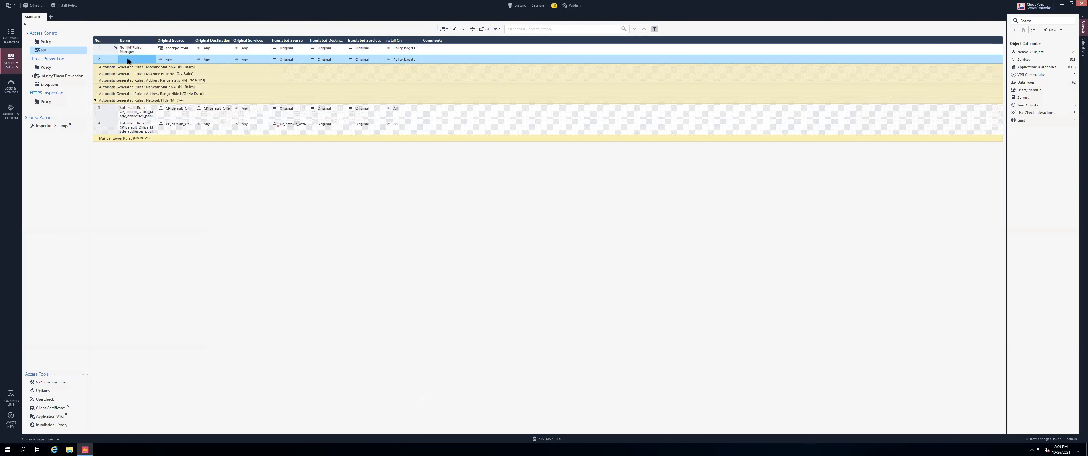
pyautogui.doubleClick(128, 59)
pyautogui.hotkey('ctrl', 'v')
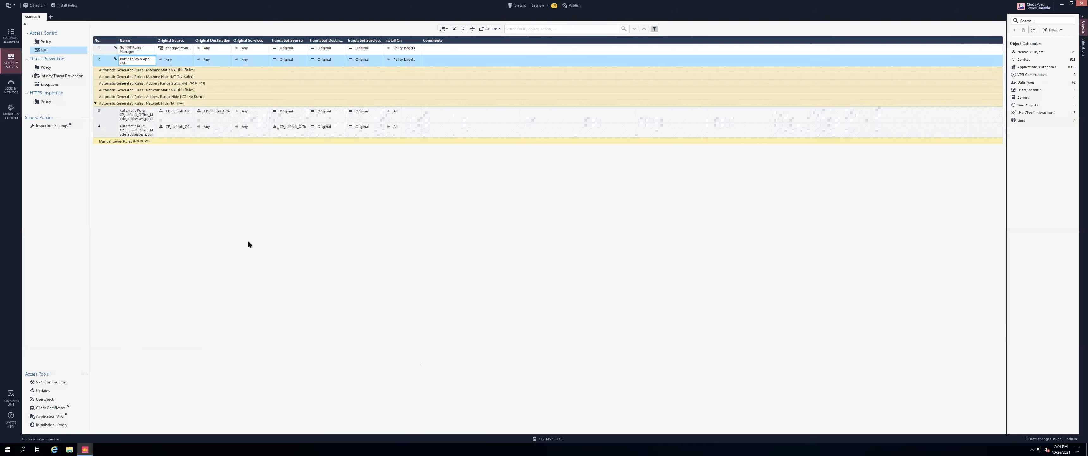
# Set rule 2's original source ExternalZone, destination Frontend-Private-IP and service Web-VM-1777
pyautogui.click(191, 59)
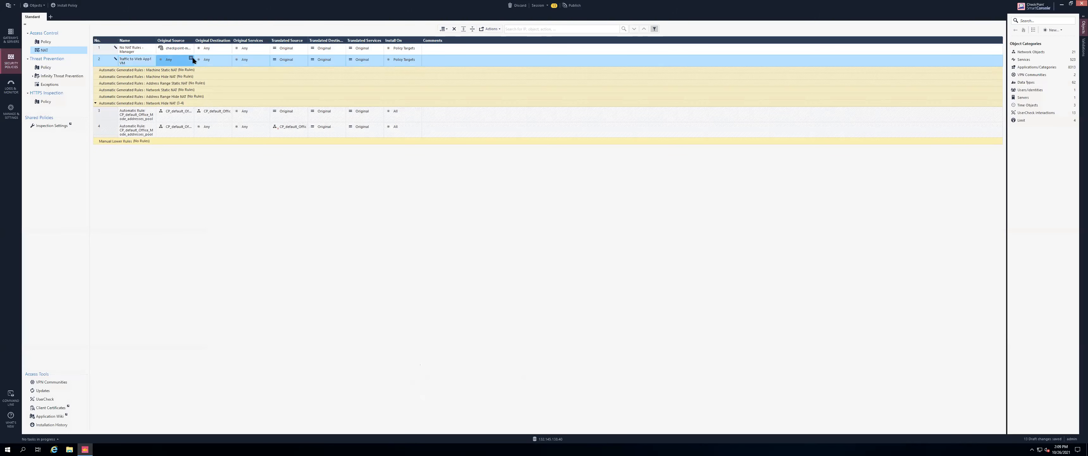
pyautogui.write('e')
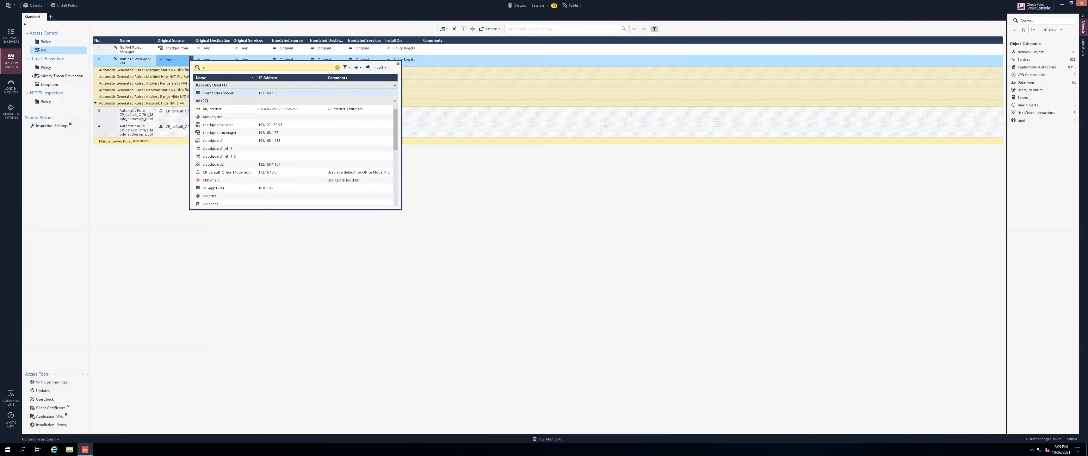
pyautogui.write('xt')
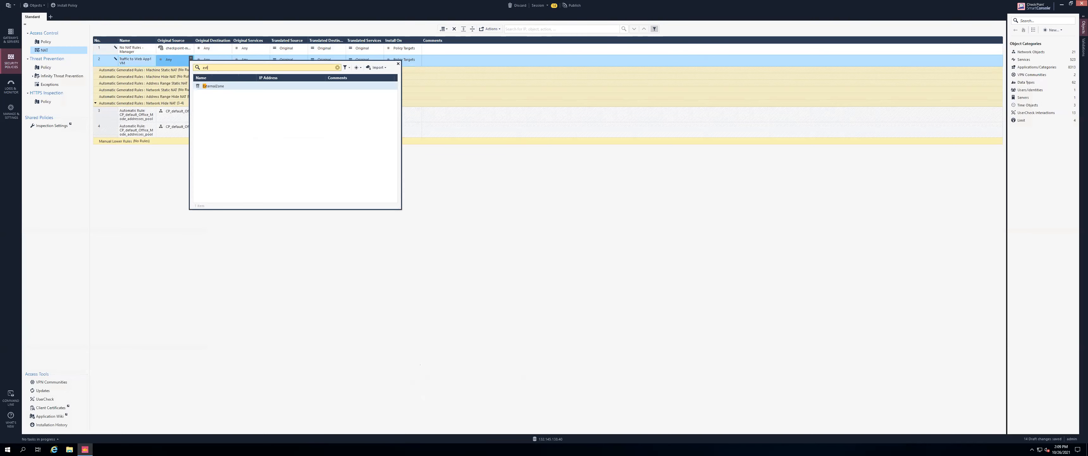
pyautogui.click(244, 83)
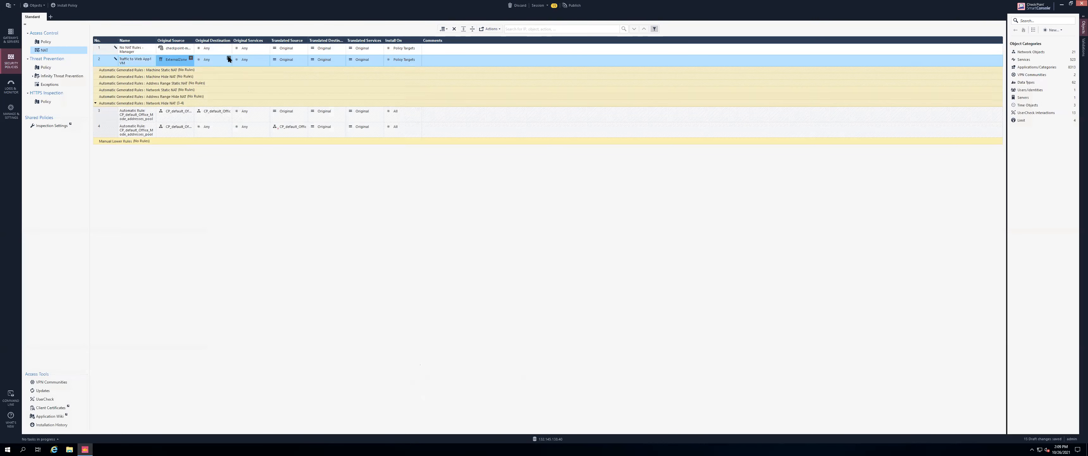
pyautogui.click(229, 58)
pyautogui.click(254, 68)
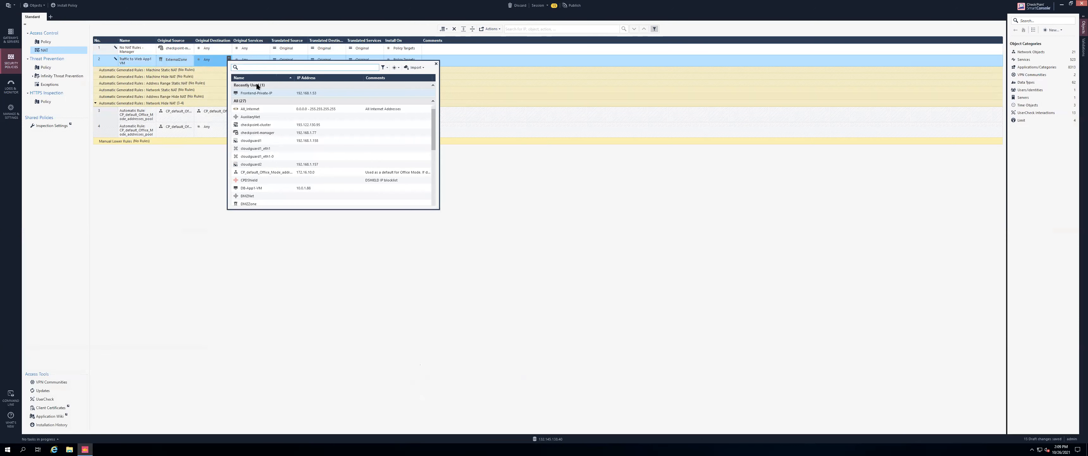
pyautogui.click(258, 93)
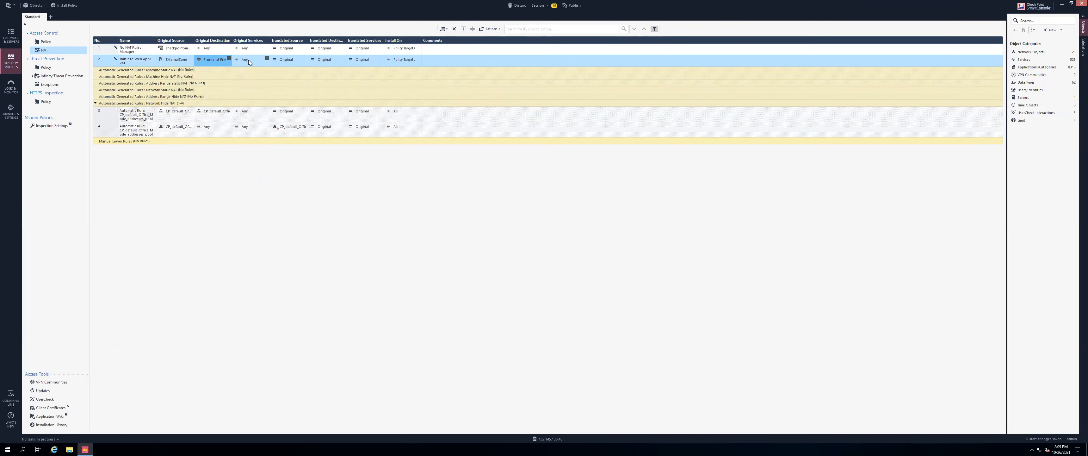
pyautogui.click(266, 58)
pyautogui.write('web')
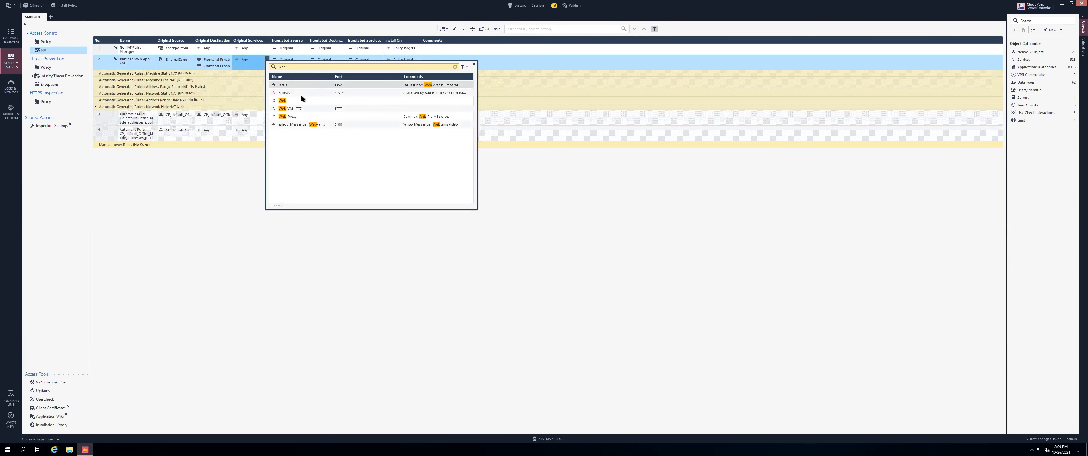
pyautogui.click(301, 109)
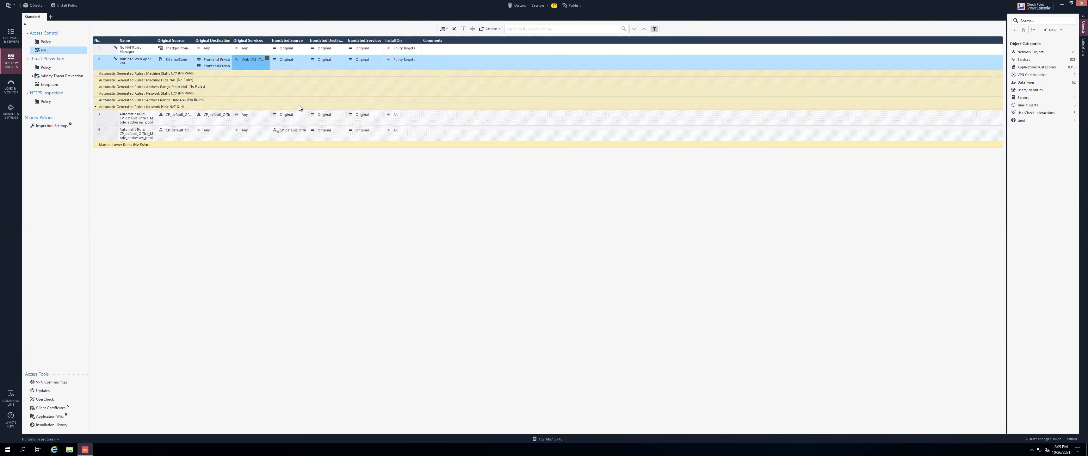
# Remove Web-App1-VM, which was mistakenly added as rule 2's translated source
pyautogui.click(304, 57)
pyautogui.write('we')
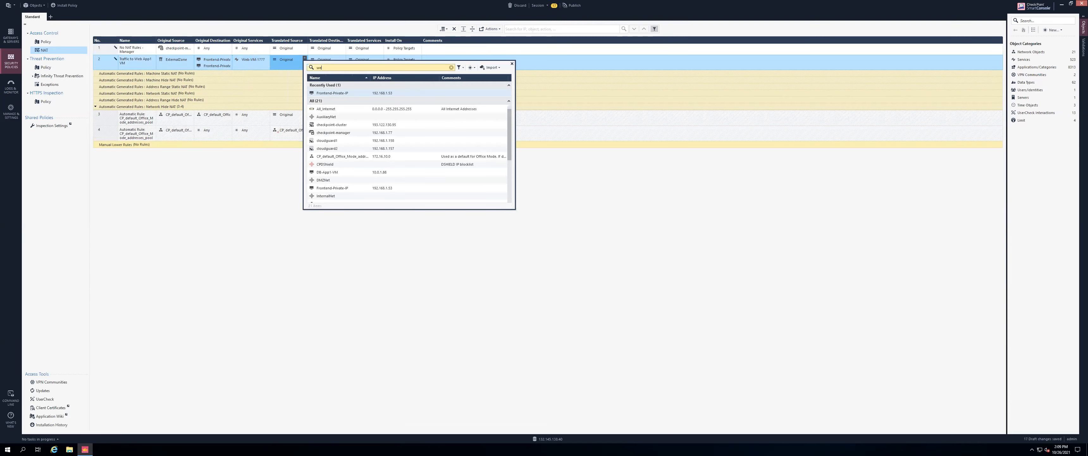
pyautogui.click(339, 81)
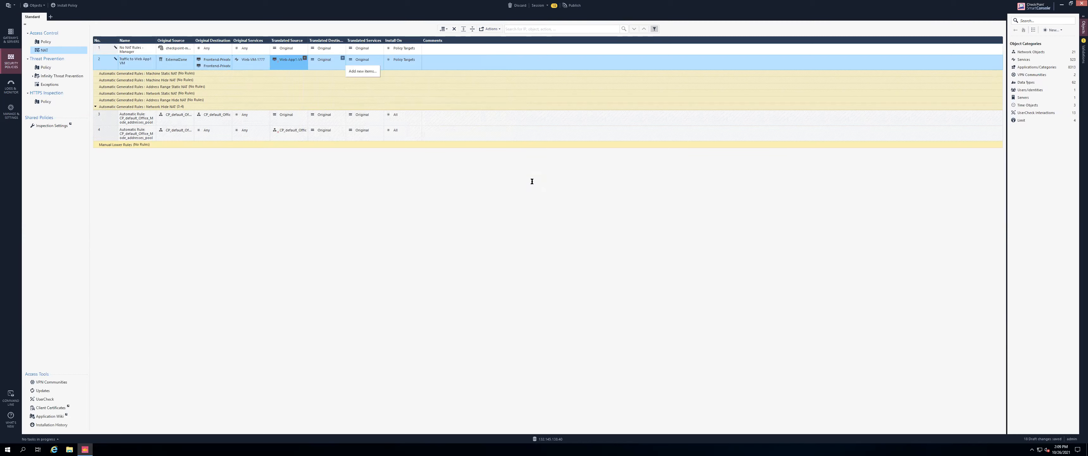
pyautogui.press('super+Tab')
pyautogui.press('super+Tab')
pyautogui.click(304, 59)
pyautogui.click(279, 62)
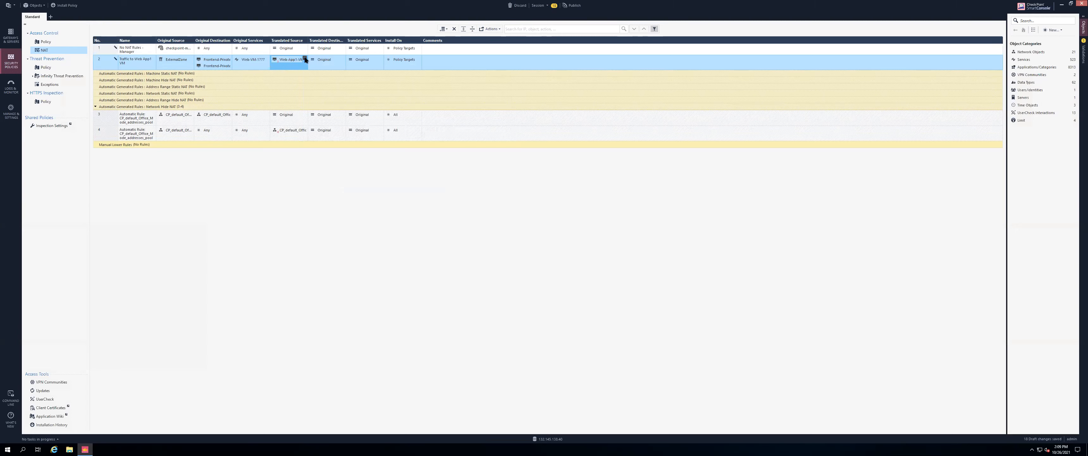
pyautogui.rightClick(288, 60)
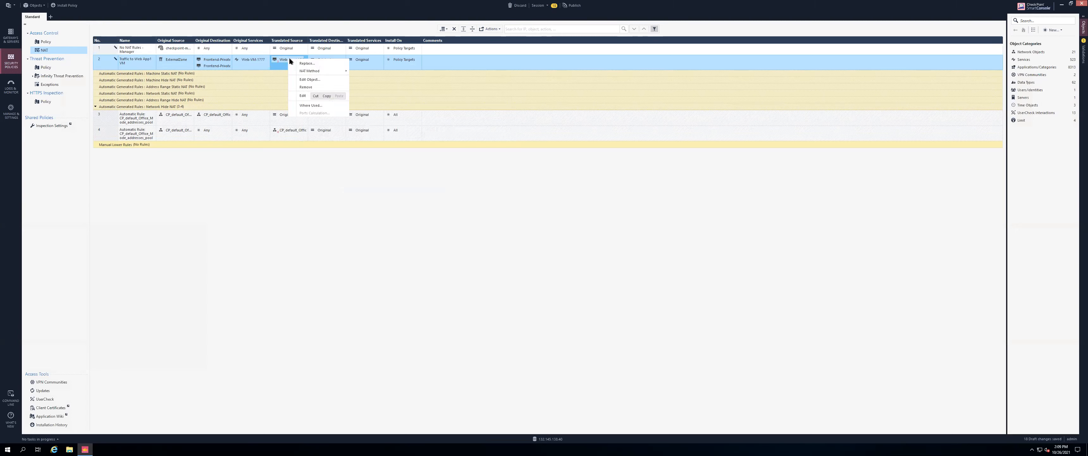
pyautogui.click(307, 87)
# Set rule 2's translated destination to Web-App1-VM and translated service to ssh
pyautogui.click(342, 59)
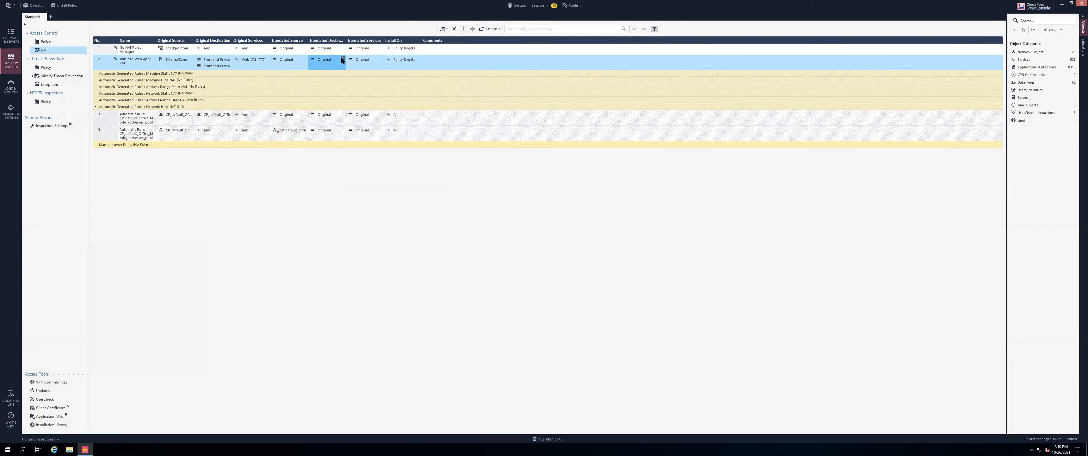
pyautogui.write('web')
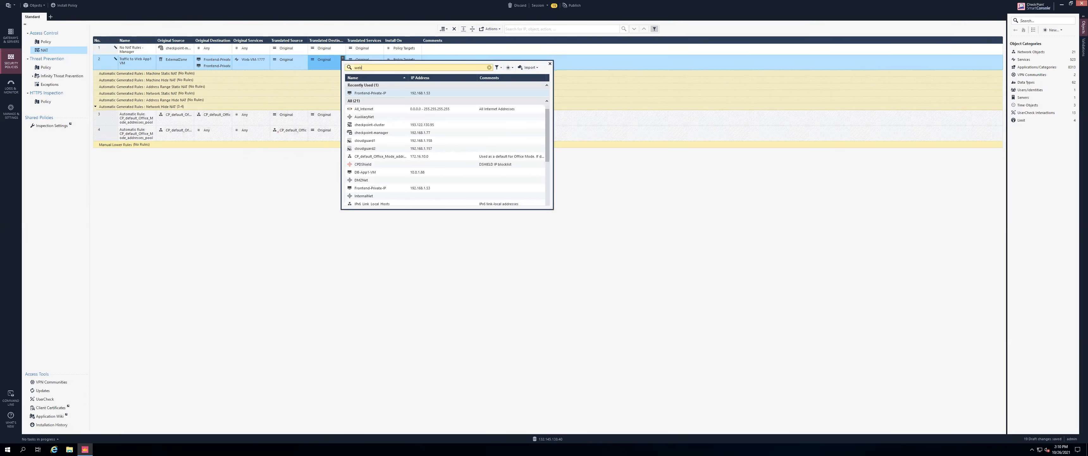
pyautogui.click(385, 87)
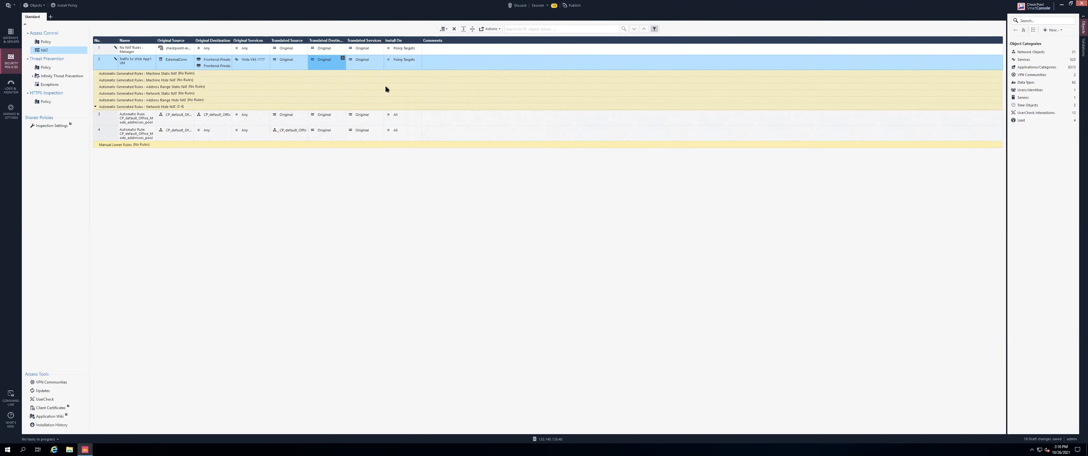
pyautogui.click(381, 58)
pyautogui.write('ssh')
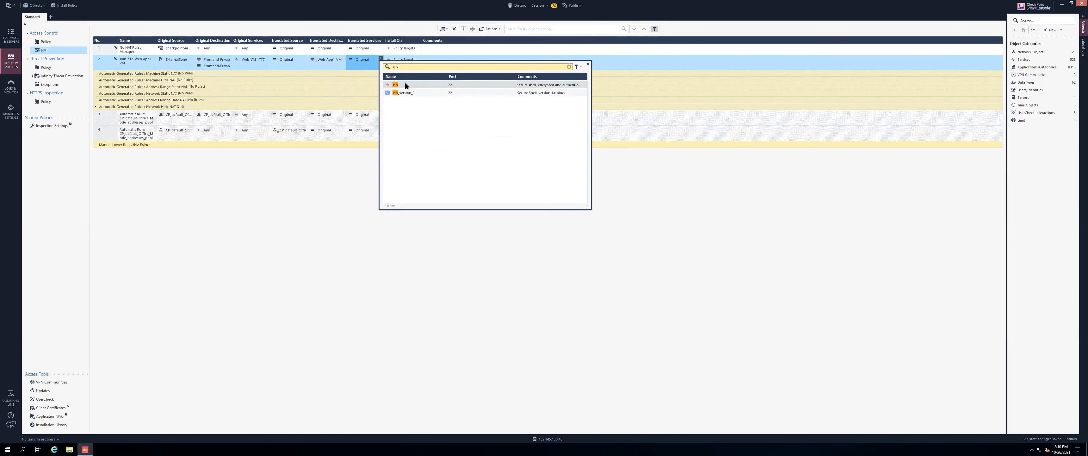
pyautogui.click(405, 85)
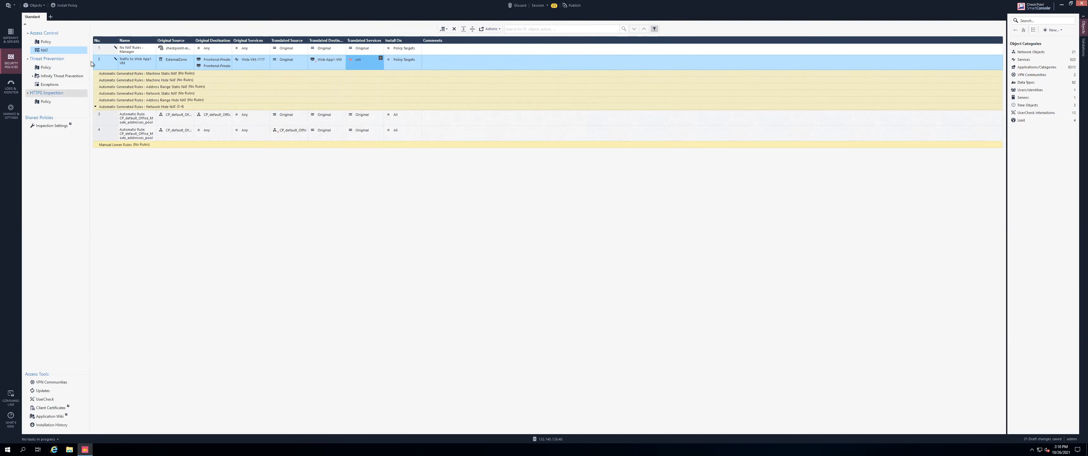
pyautogui.click(101, 63)
# Create a third NAT rule from rule 2 and rename it 'Traffic to DB App1 VM'
pyautogui.rightClick(100, 61)
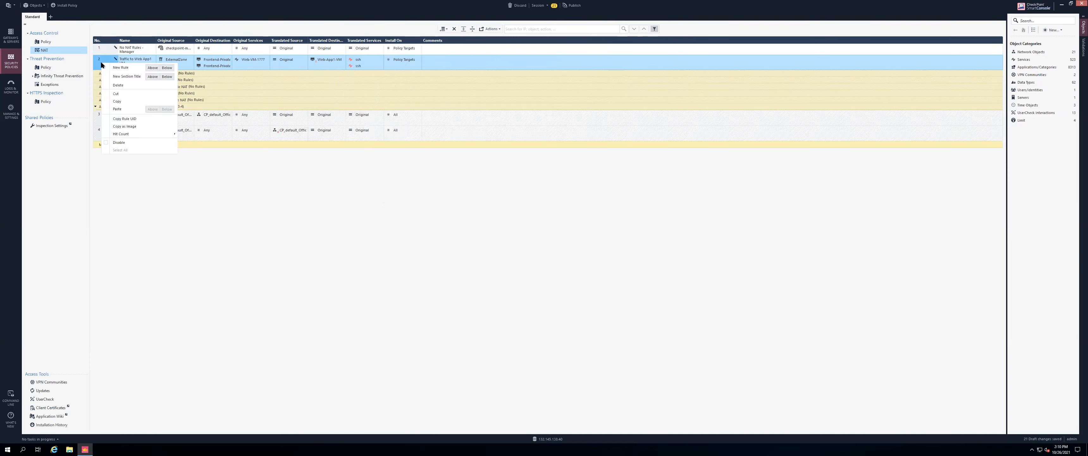
pyautogui.click(122, 98)
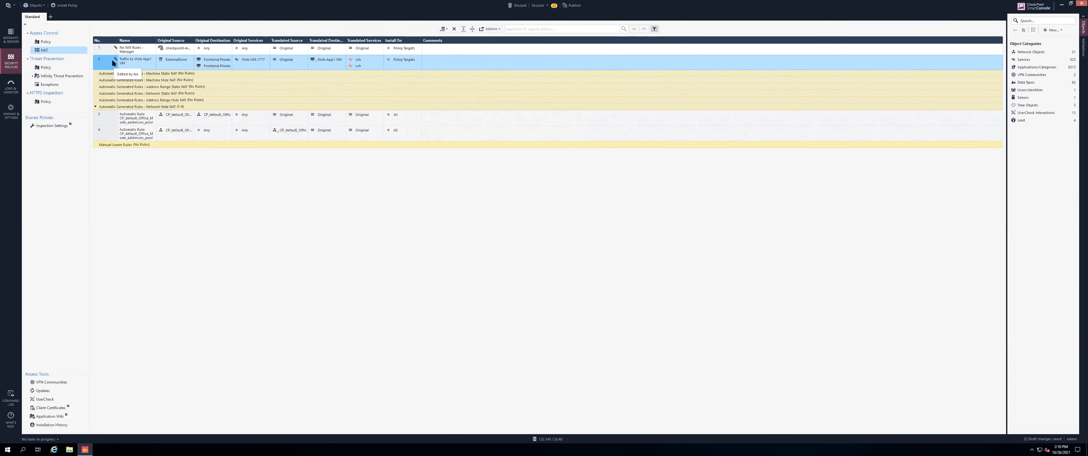
pyautogui.click(140, 75)
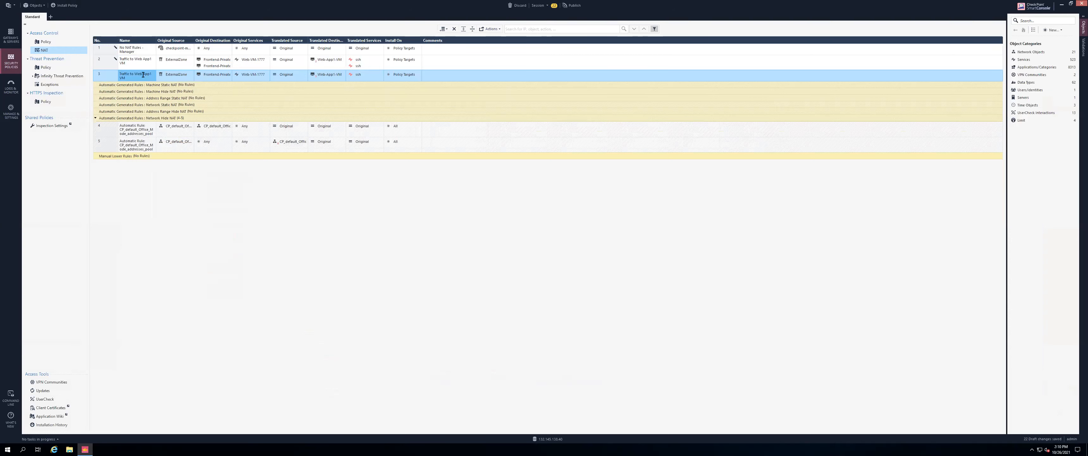
pyautogui.click(142, 74)
pyautogui.write('Traffic to DB App1 VM')
pyautogui.click(267, 74)
# Replace rule 3's original service Web-VM-1777 with DB-VM-1778
pyautogui.click(246, 77)
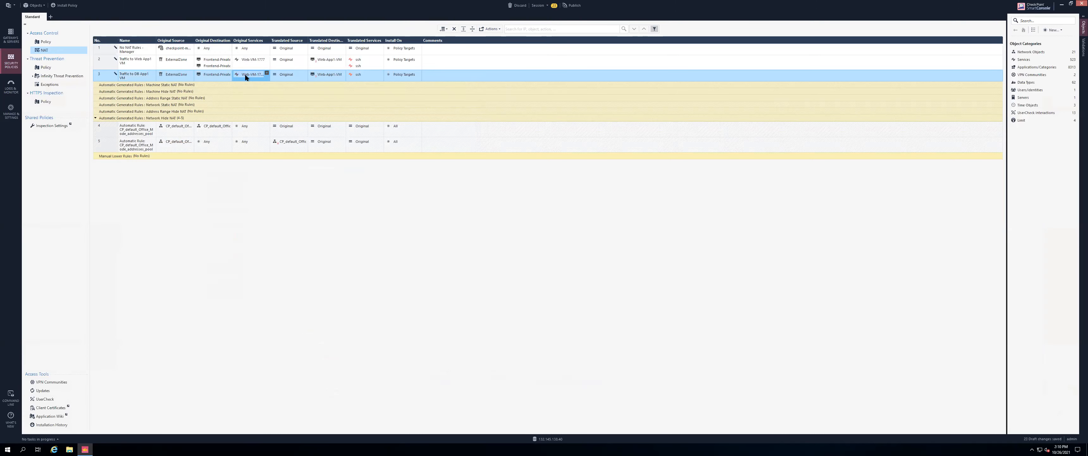
pyautogui.rightClick(246, 76)
pyautogui.click(262, 75)
pyautogui.click(267, 73)
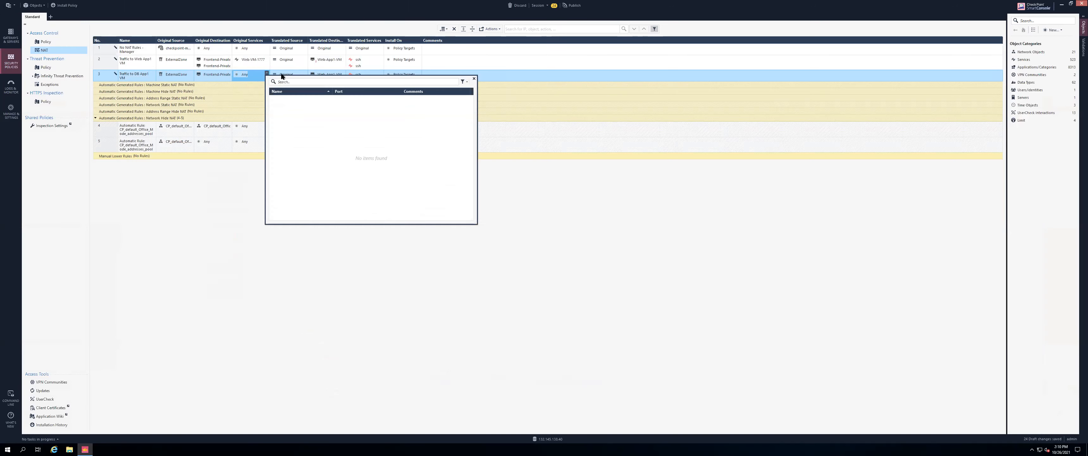
pyautogui.click(303, 80)
pyautogui.write('DB')
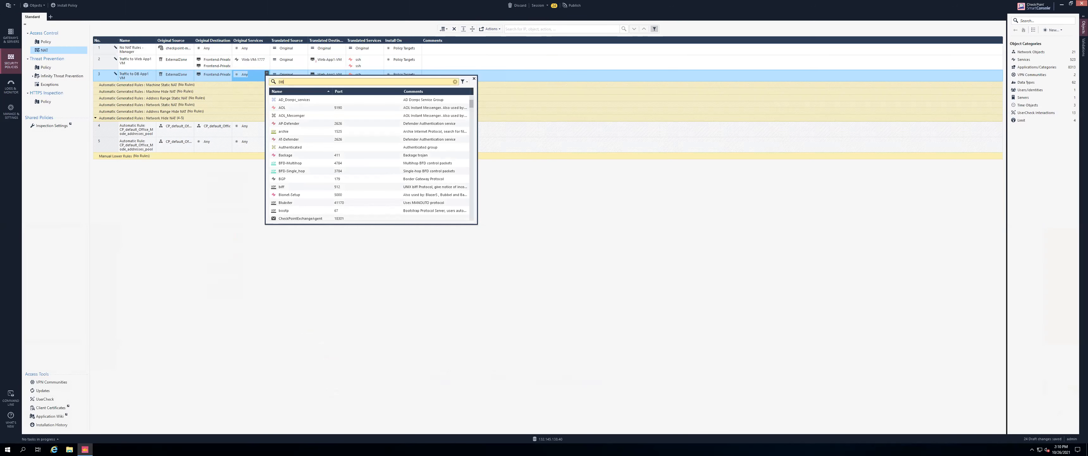
pyautogui.click(308, 101)
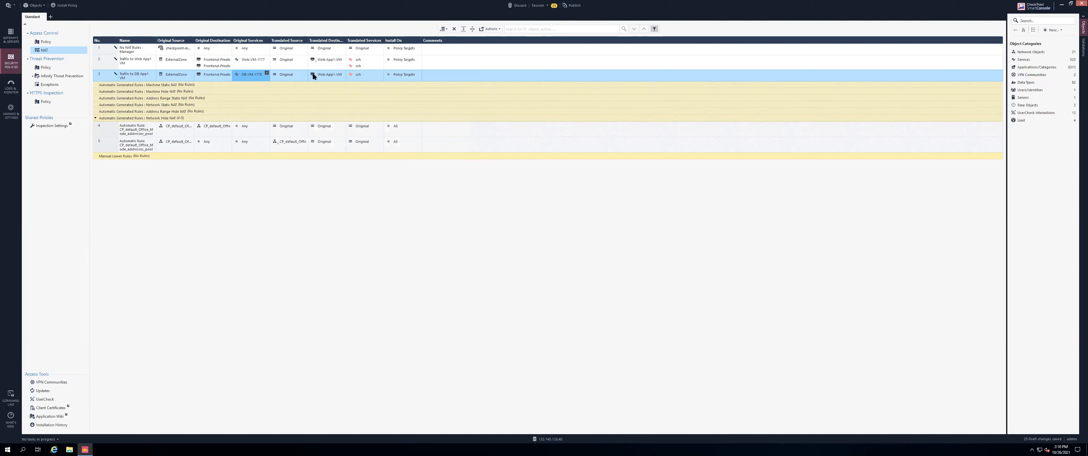
# Replace rule 3's translated destination Web-App1-VM with DB-App1-VM
pyautogui.rightClick(333, 72)
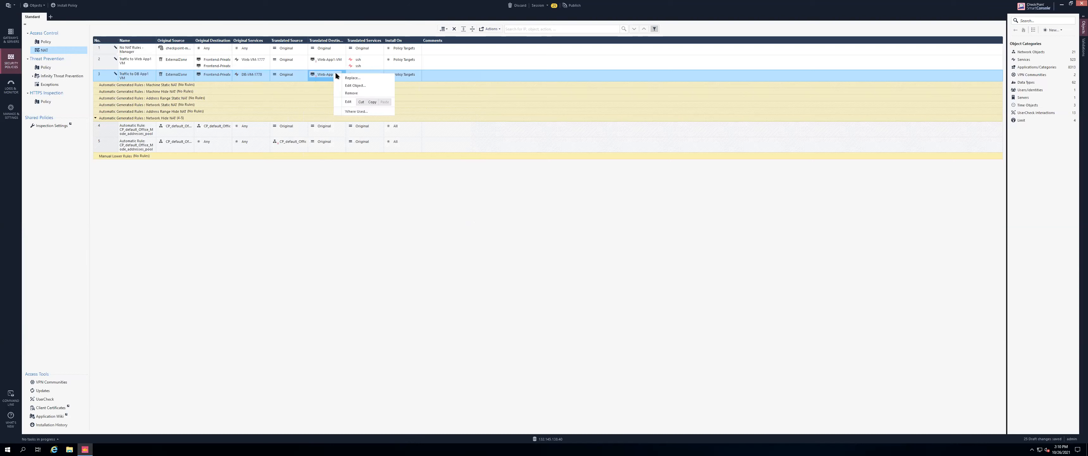
pyautogui.click(350, 93)
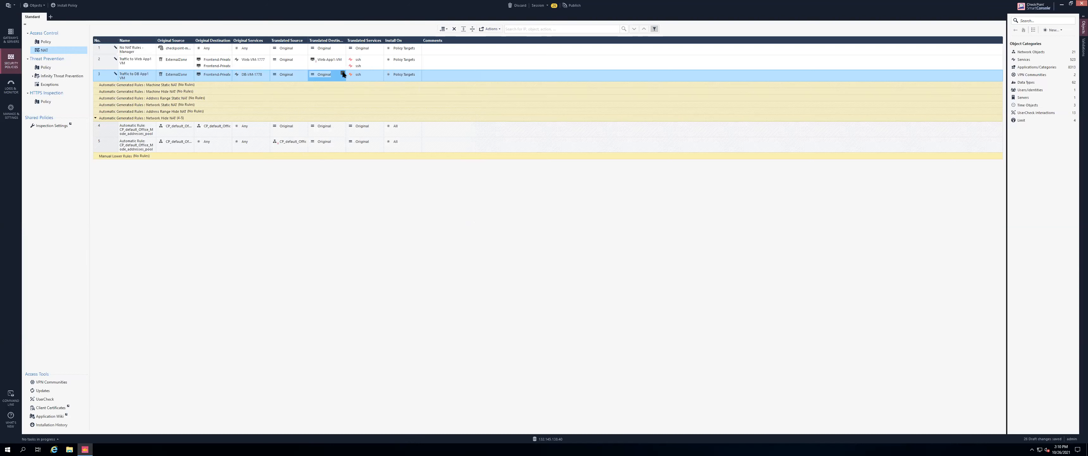
pyautogui.click(343, 74)
pyautogui.write('DB')
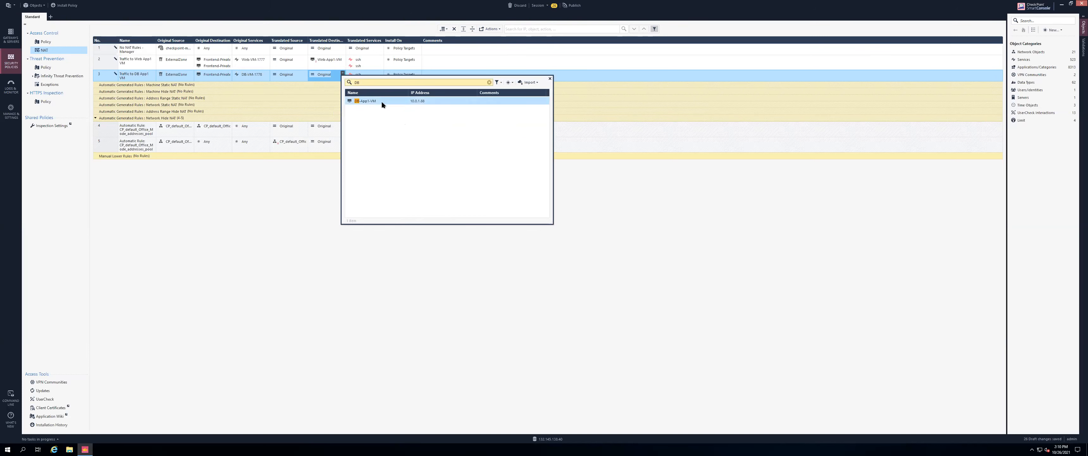
pyautogui.click(381, 101)
pyautogui.hotkey('ctrl', 'Left')
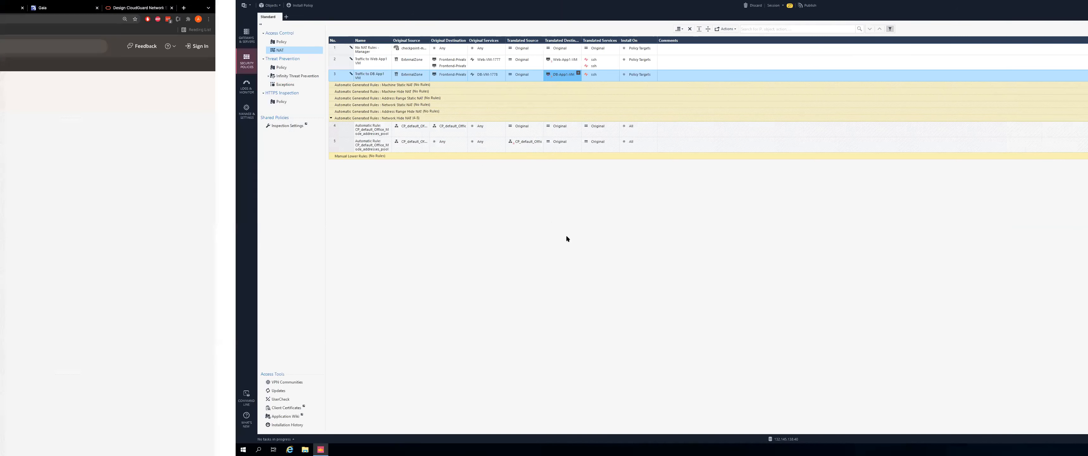
pyautogui.scroll(-7, 512, 160)
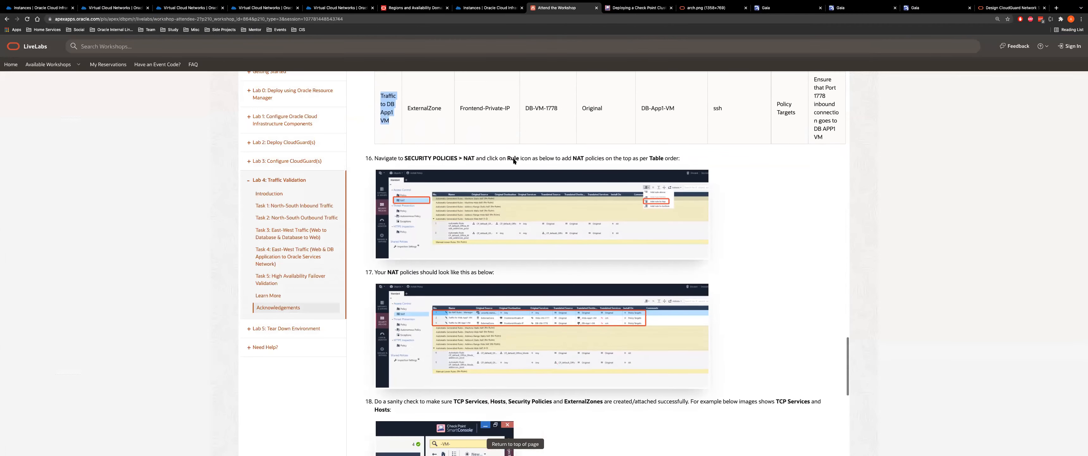
pyautogui.scroll(-4, 498, 236)
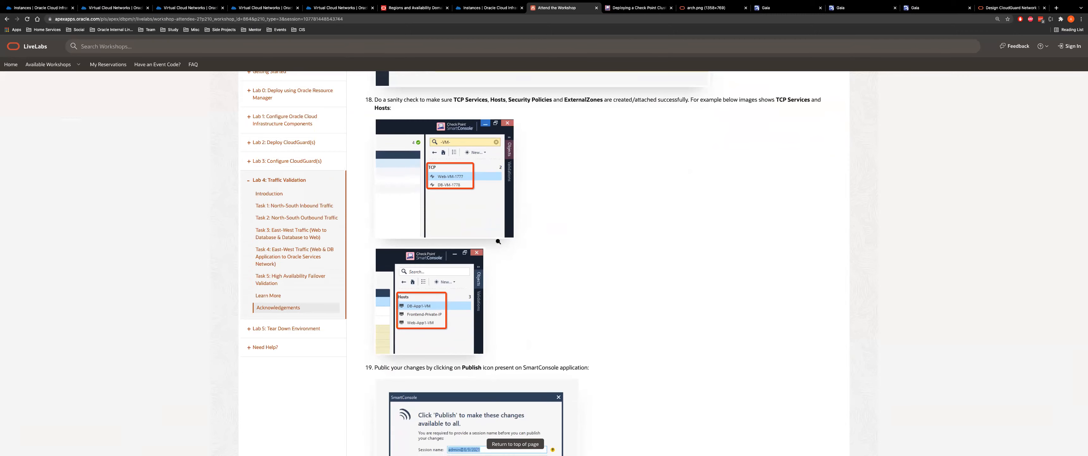
pyautogui.scroll(-4, 498, 241)
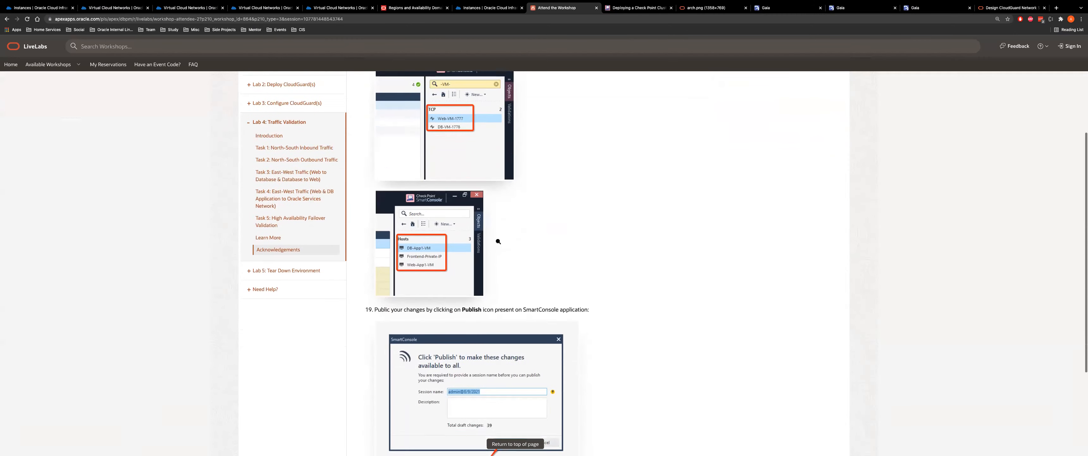
pyautogui.scroll(-10, 498, 206)
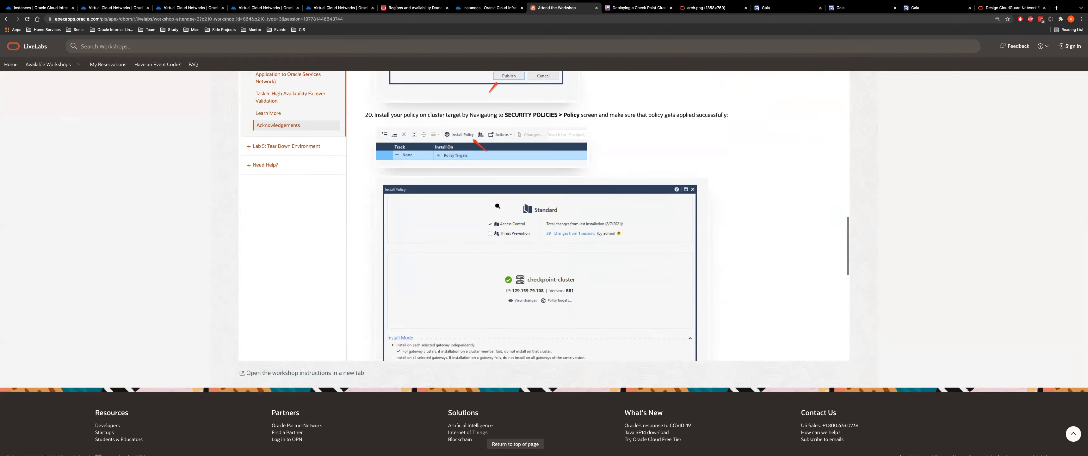
pyautogui.scroll(-1, 497, 206)
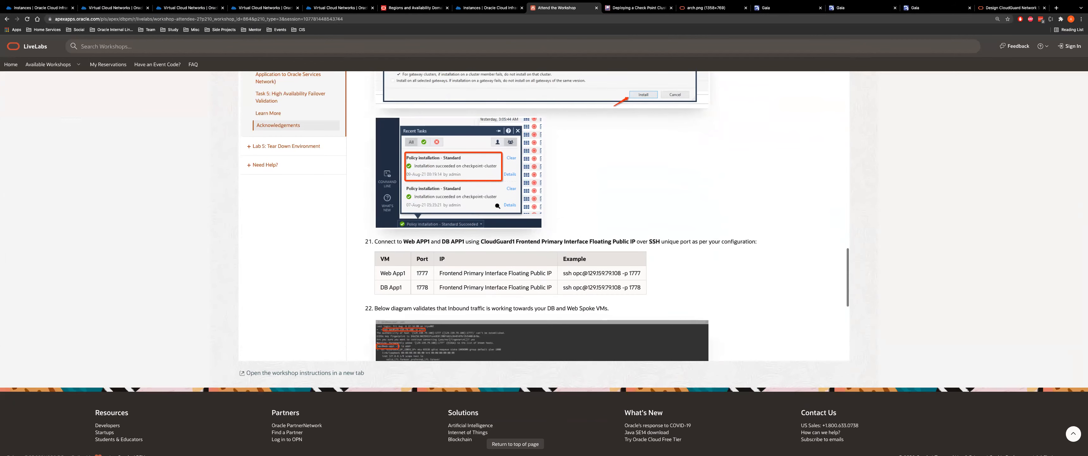
pyautogui.scroll(-2, 498, 206)
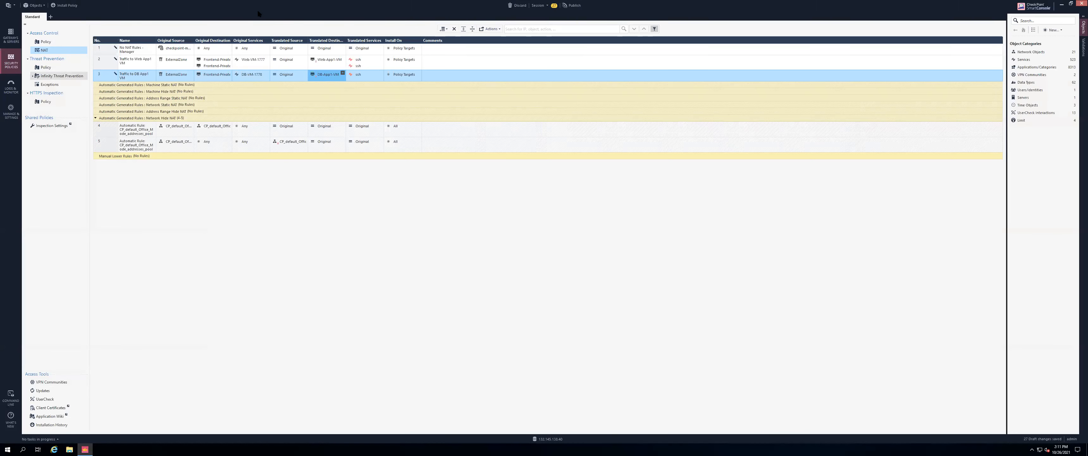
# Publish the NAT rule changes and install the Access Control policy on checkpoint-cluster
pyautogui.click(570, 7)
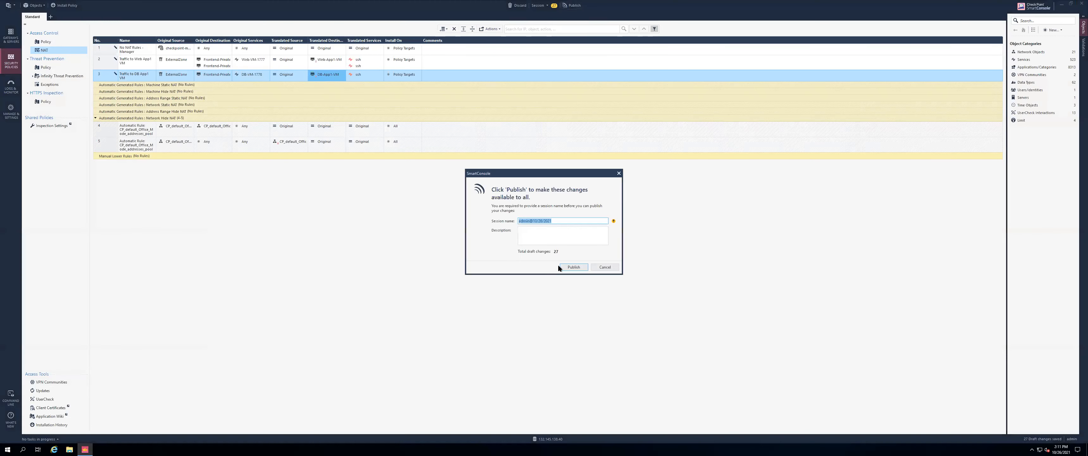
pyautogui.click(578, 267)
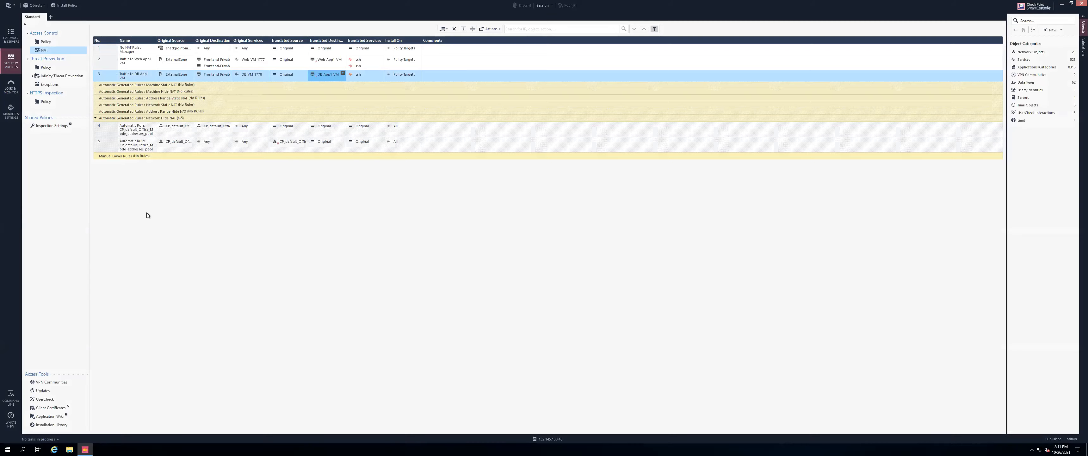
pyautogui.click(53, 42)
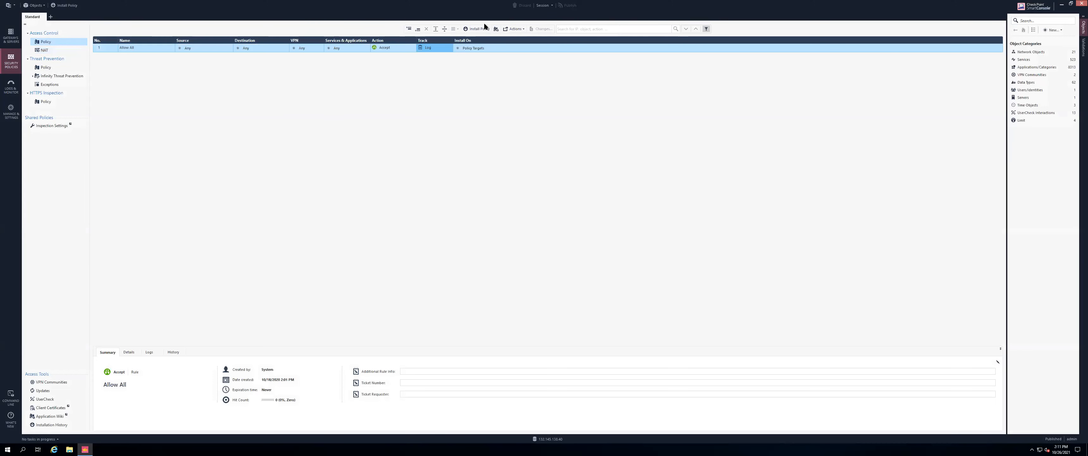
pyautogui.click(475, 29)
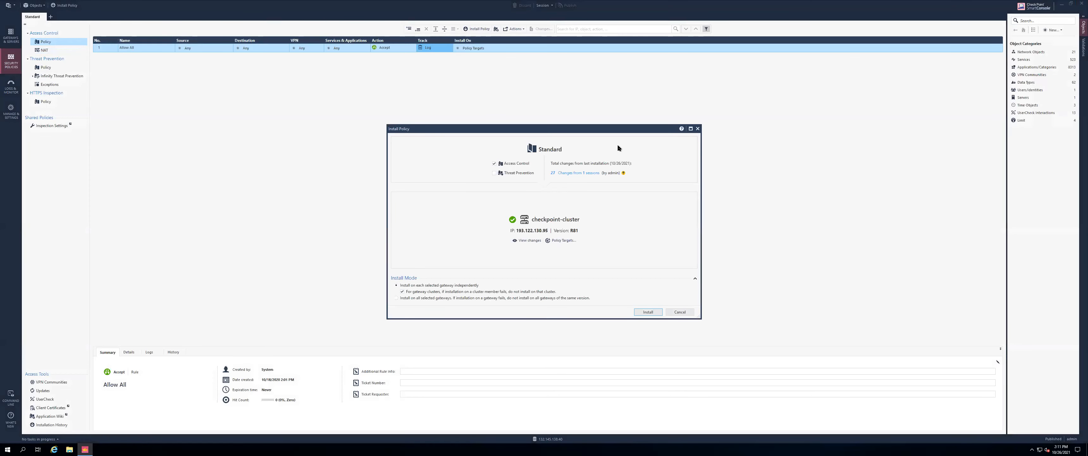
pyautogui.click(644, 312)
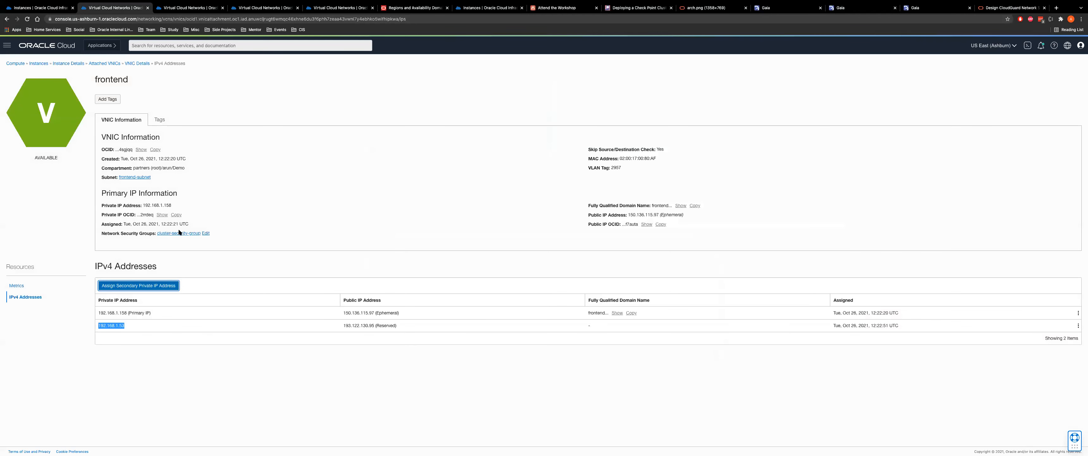
pyautogui.doubleClick(354, 326)
pyautogui.press('super+c')
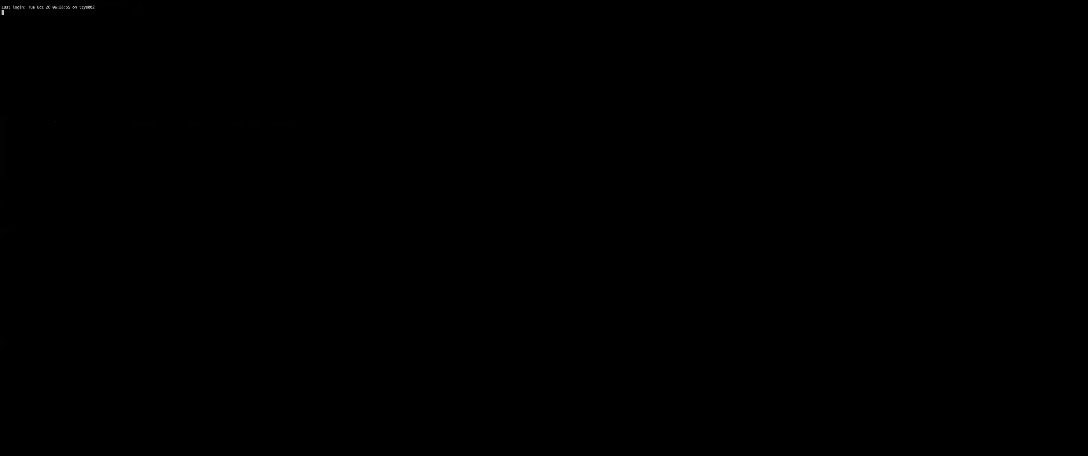
pyautogui.press('super+plus')
pyautogui.press('super+plus')
pyautogui.press('super+plus')
pyautogui.press('super+plus')
pyautogui.press('super+plus')
pyautogui.press('super+plus')
pyautogui.press('Return')
pyautogui.press('Return')
pyautogui.write('ssh')
pyautogui.press('BackSpace')
pyautogui.press('BackSpace')
pyautogui.write('h admin@')
pyautogui.press('super+v')
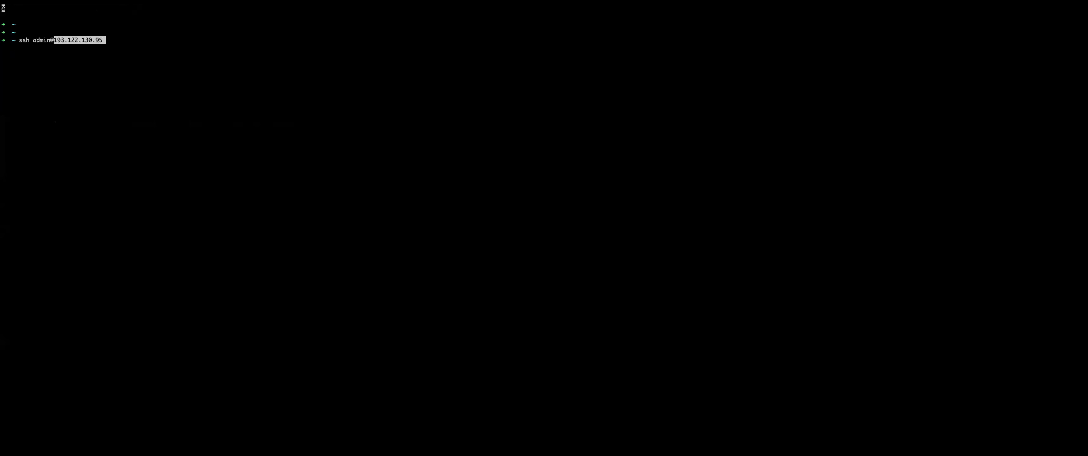
pyautogui.write('-p 1')
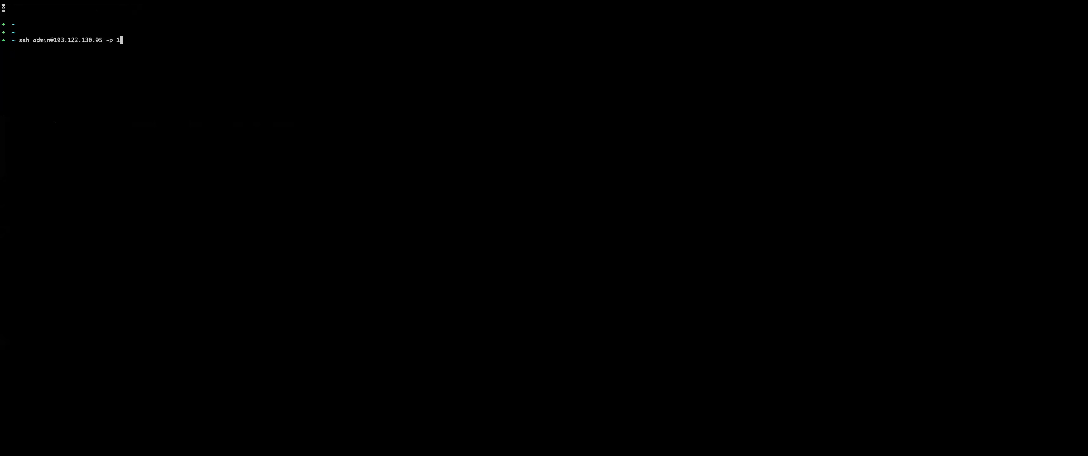
pyautogui.write('777')
pyautogui.press('Return')
pyautogui.write('yes')
pyautogui.press('Return')
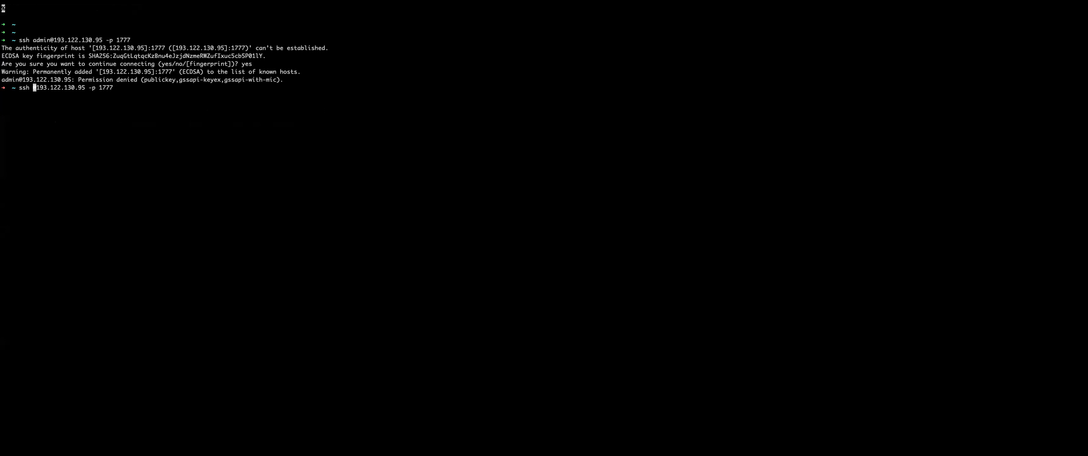
# Log in to web-app as opc and split the Terminal window horizontally
pyautogui.write('opc')
pyautogui.press('Return')
pyautogui.press('Return')
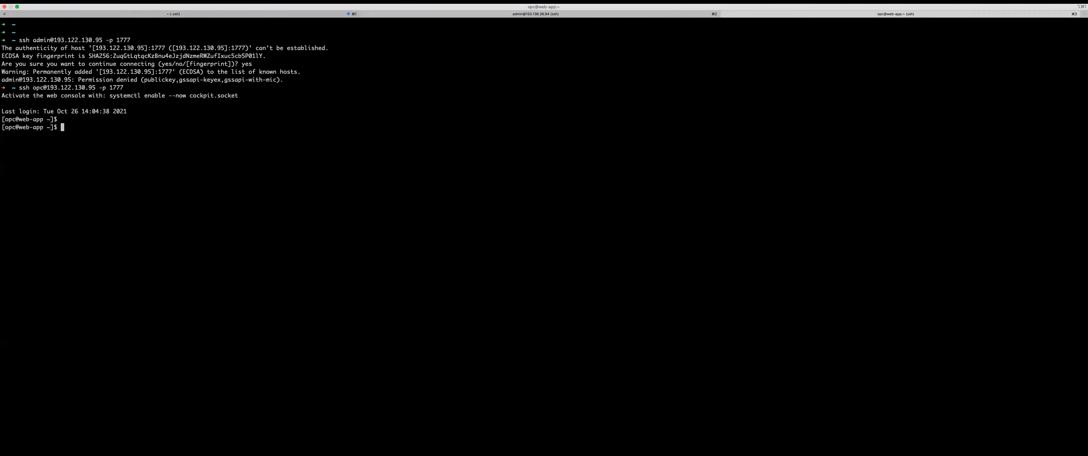
pyautogui.click(57, 1)
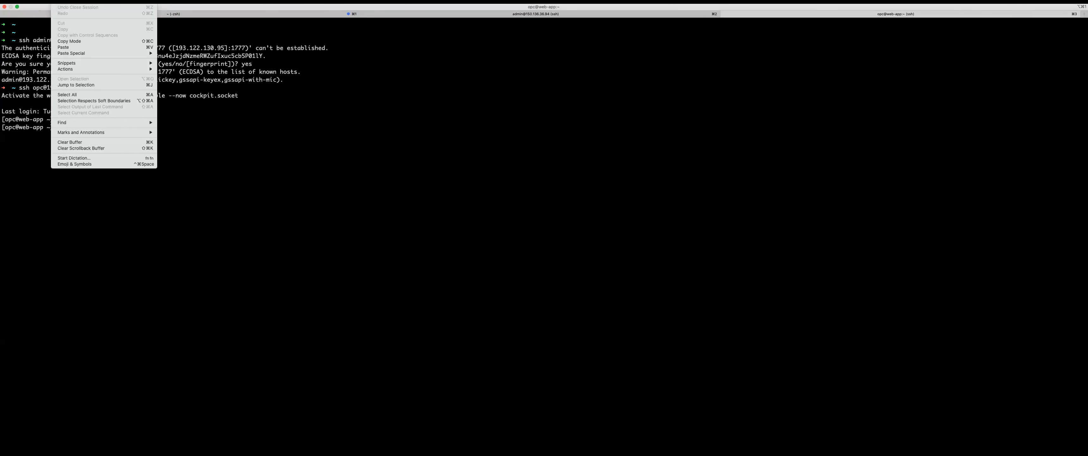
pyautogui.moveTo(43, 2)
pyautogui.click(60, 39)
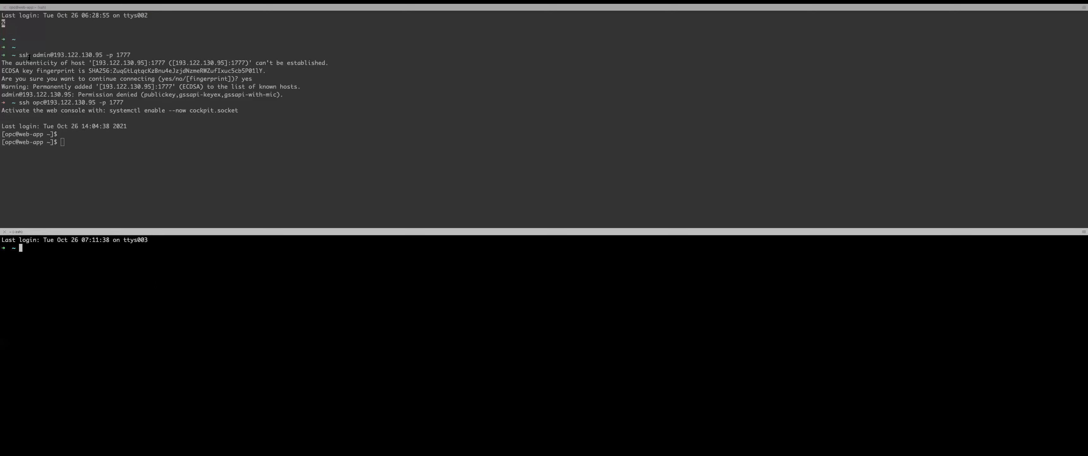
# In the new pane, ssh to db-app on port 1778 and accept its host key
pyautogui.tripleClick(23, 102)
pyautogui.press('super+c')
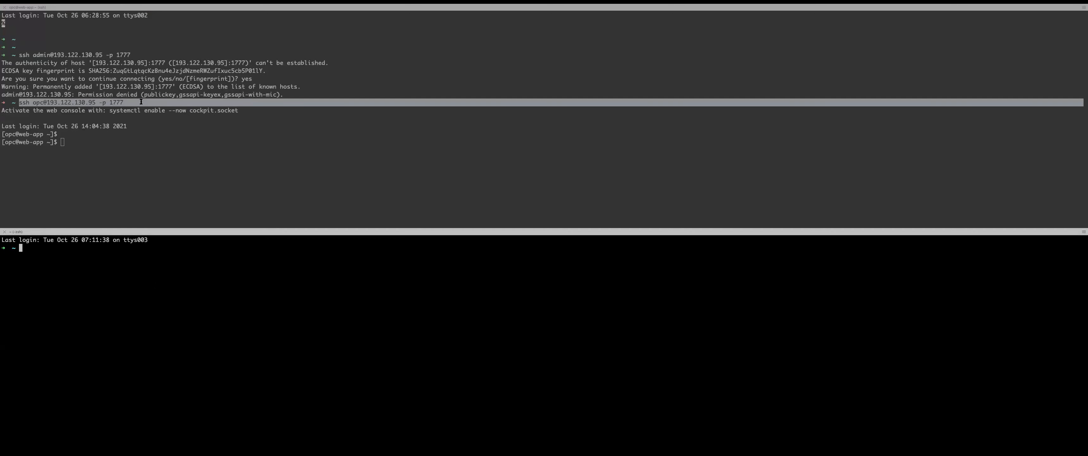
pyautogui.click(177, 255)
pyautogui.press('super+v')
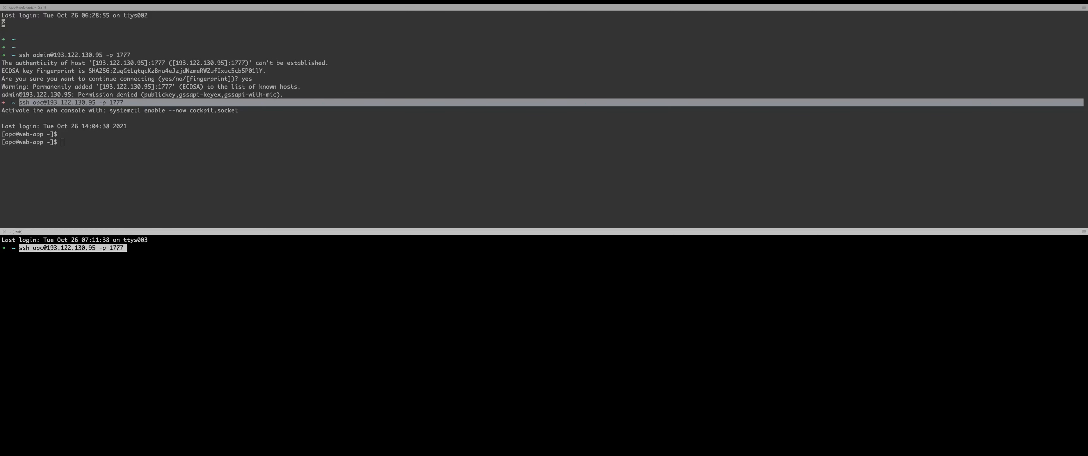
pyautogui.write('8')
pyautogui.press('Return')
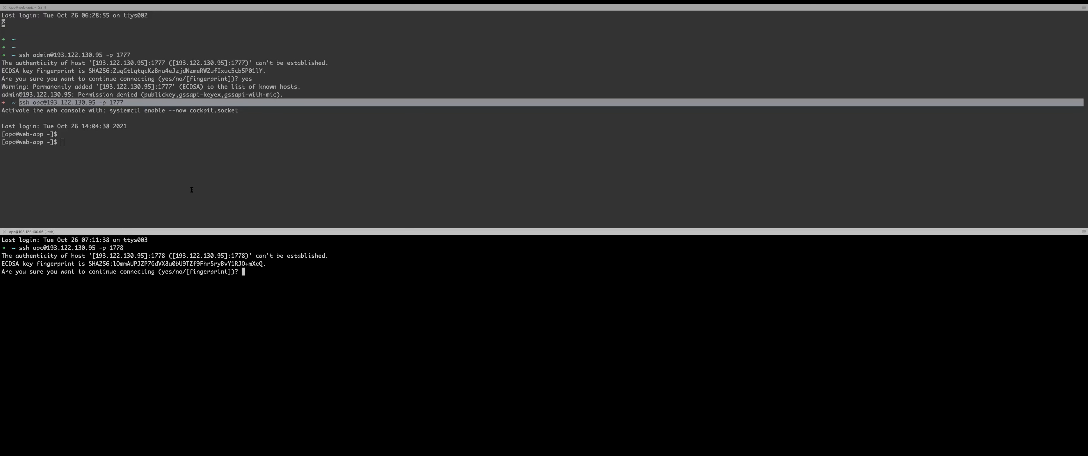
pyautogui.write('yes')
pyautogui.press('Return')
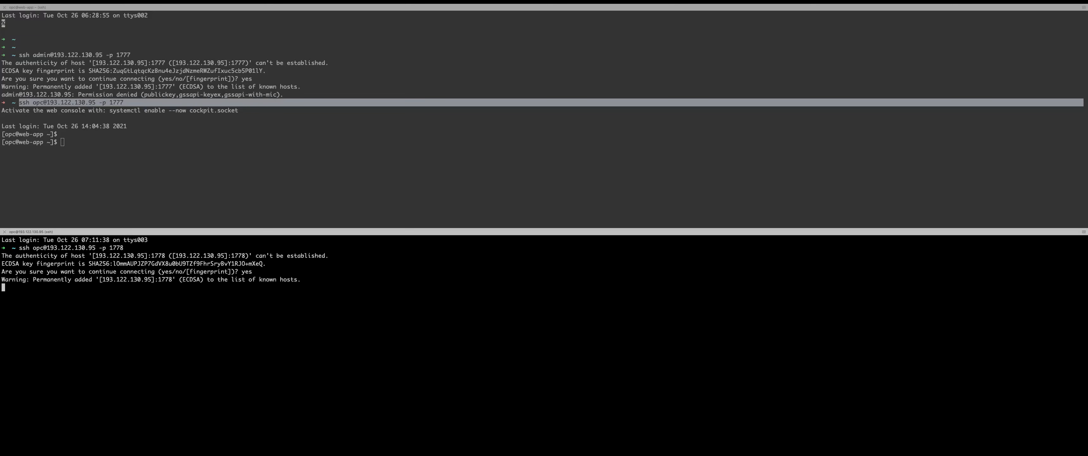
# Run ip addr in both the web-app and db-app panes
pyautogui.click(313, 151)
pyautogui.write('ip addr')
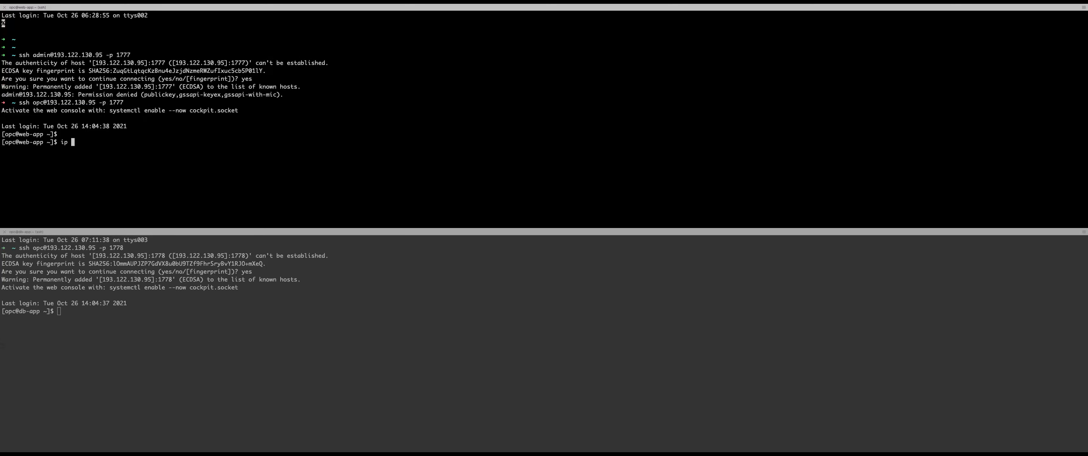
pyautogui.press('Return')
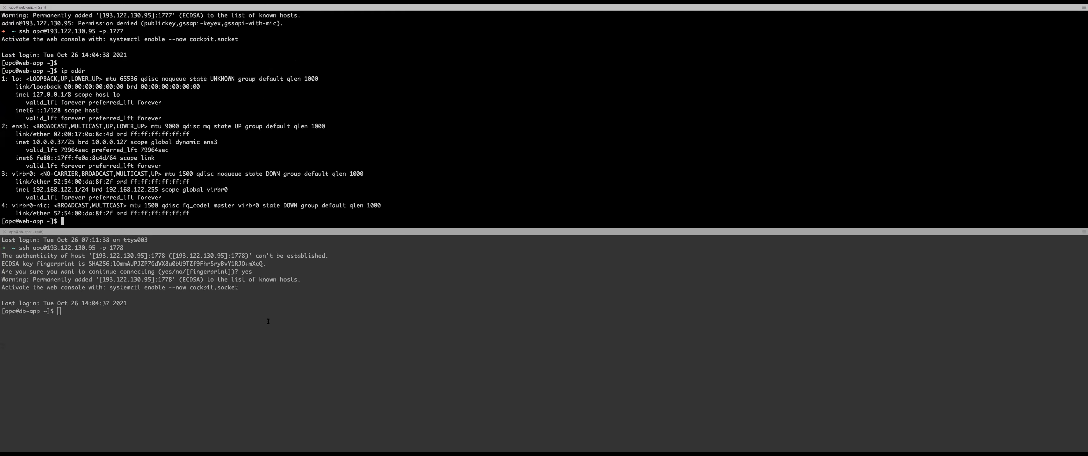
pyautogui.click(268, 324)
pyautogui.write('ip addr')
pyautogui.press('Return')
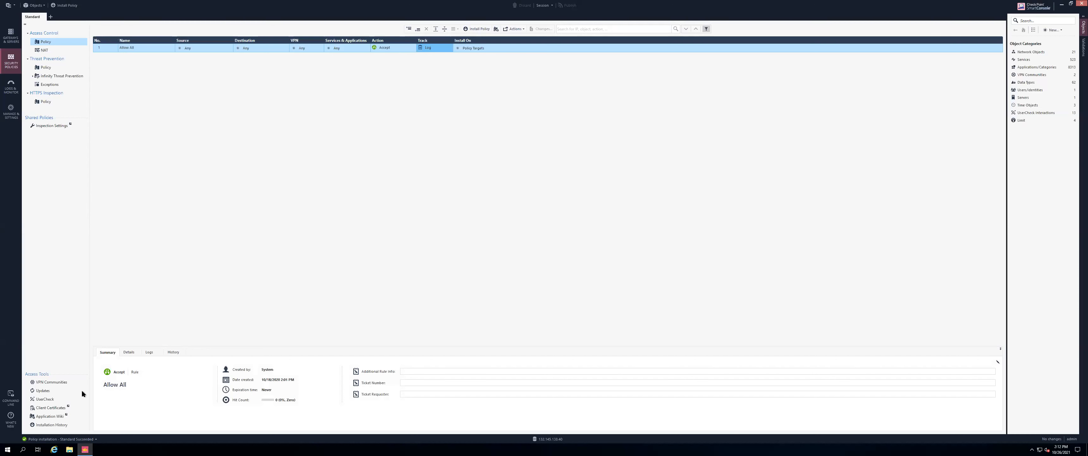
# Check the Recent Tasks installation results, then view the arch.png architecture diagram
pyautogui.click(59, 439)
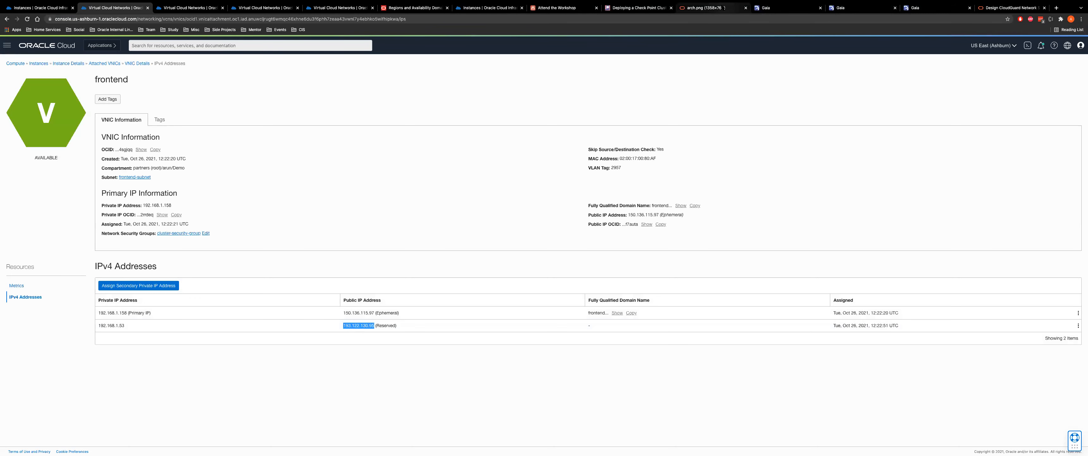
pyautogui.click(714, 7)
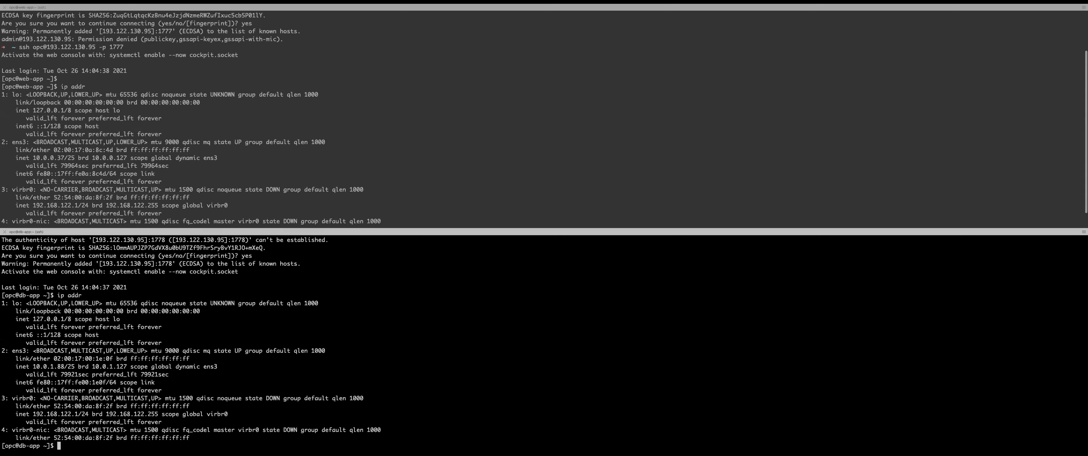
pyautogui.scroll(1, 87, 91)
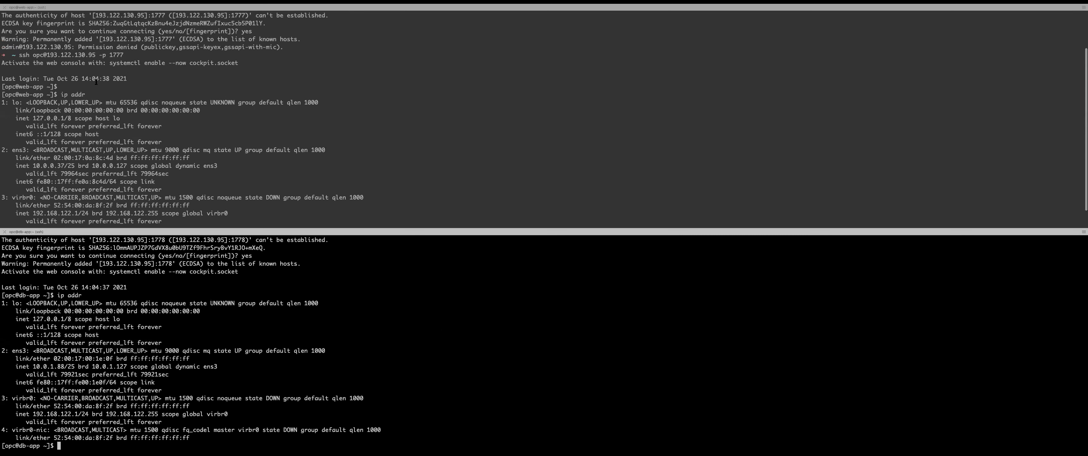
pyautogui.scroll(1, 96, 81)
pyautogui.moveTo(48, 63); pyautogui.dragTo(129, 63)
pyautogui.click(110, 63)
pyautogui.doubleClick(117, 63)
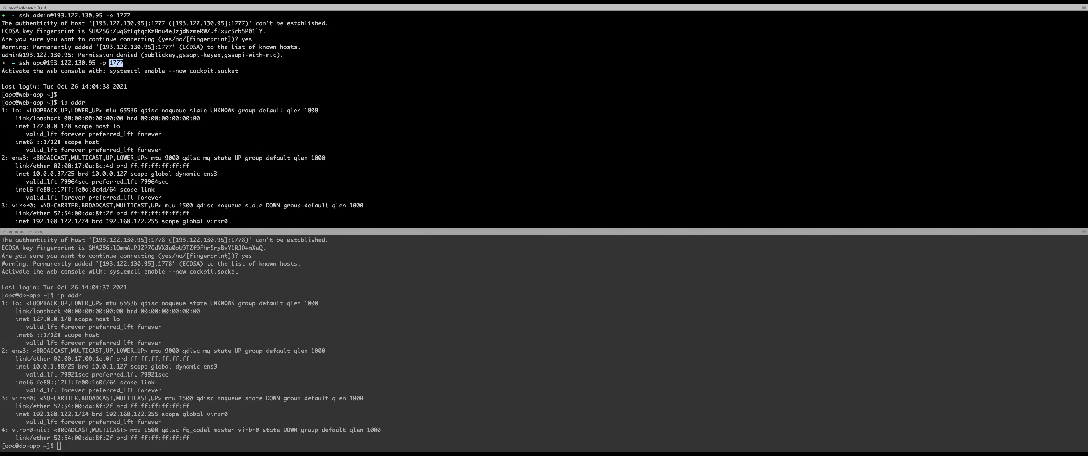
pyautogui.moveTo(44, 102); pyautogui.dragTo(13, 103)
pyautogui.scroll(-3, 544, 116)
pyautogui.moveTo(45, 149); pyautogui.dragTo(68, 149)
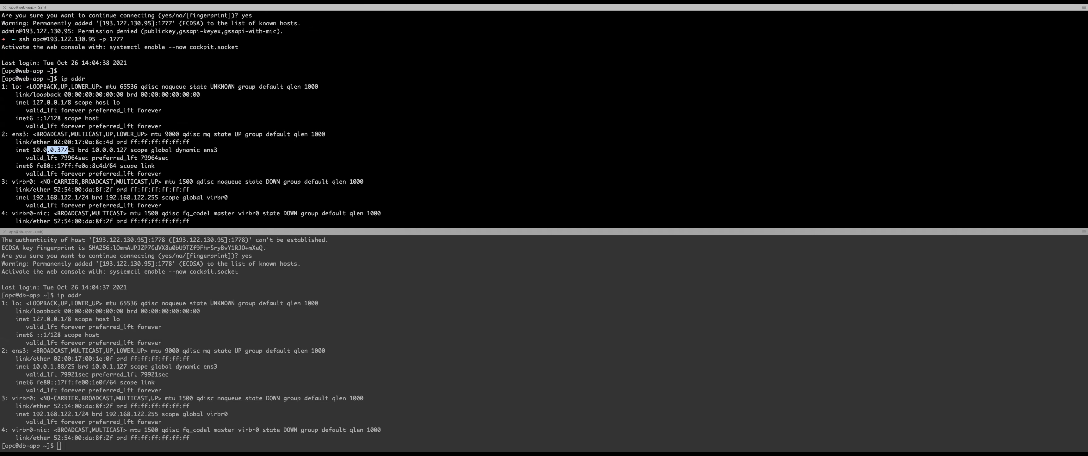
pyautogui.press('Return')
pyautogui.scroll(1, 155, 262)
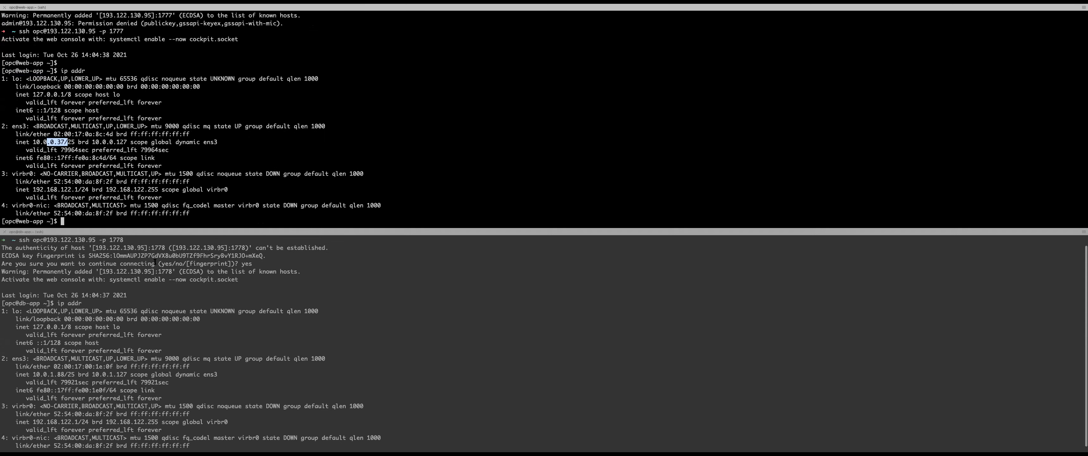
pyautogui.click(109, 239)
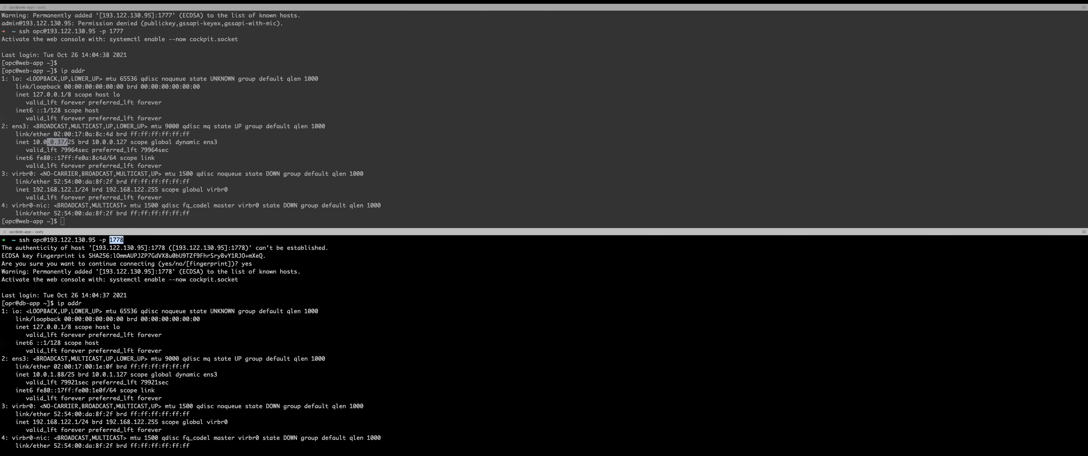
pyautogui.moveTo(16, 303); pyautogui.dragTo(44, 302)
pyautogui.scroll(-1, 44, 303)
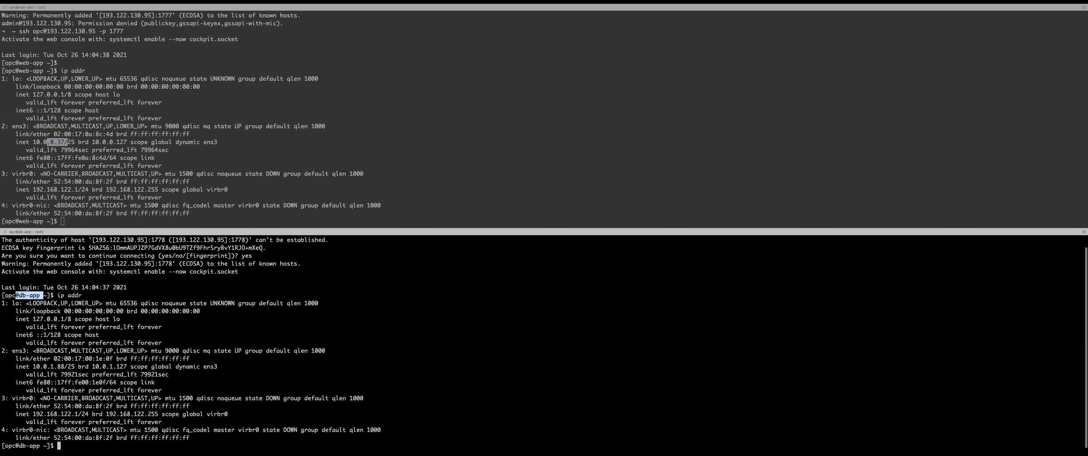
pyautogui.moveTo(51, 366); pyautogui.dragTo(68, 366)
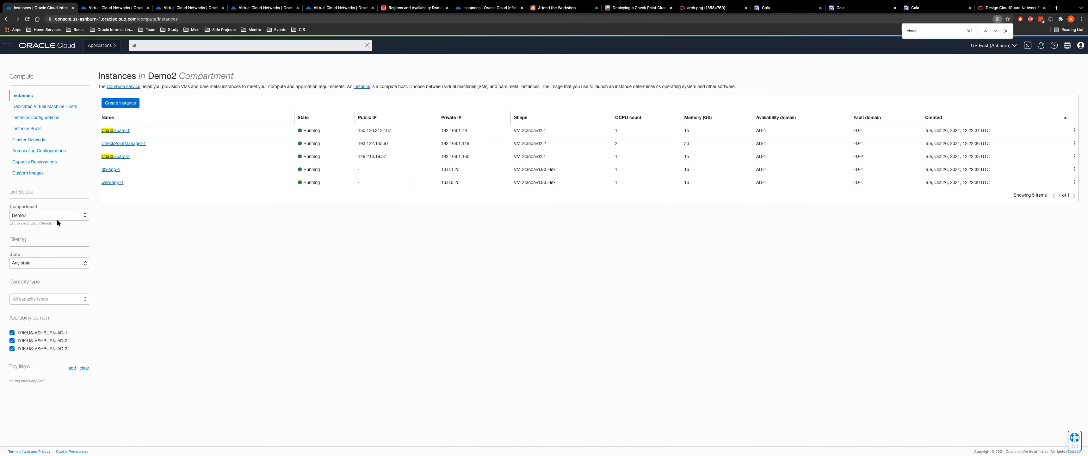
# List the Demo compartment's instances and highlight db-app-1's private IP 10.0.1.88
pyautogui.click(57, 215)
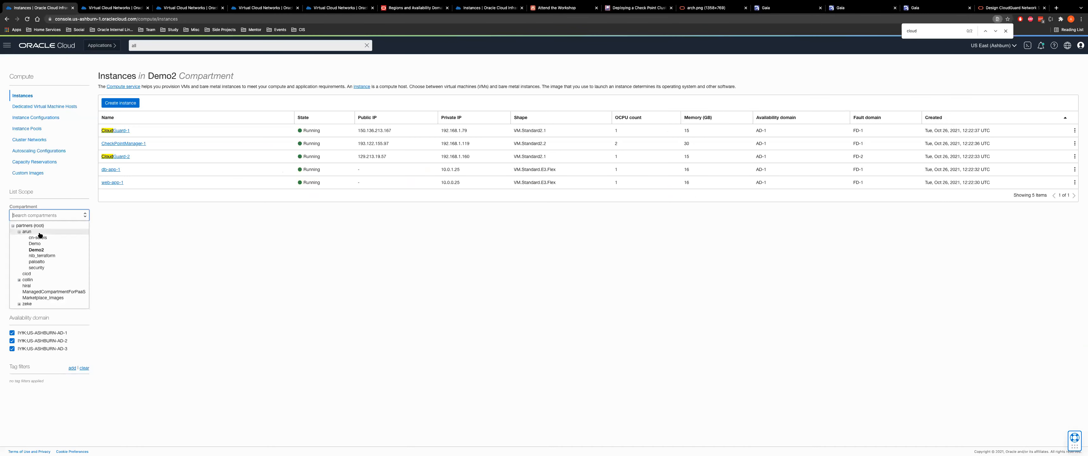
pyautogui.click(35, 243)
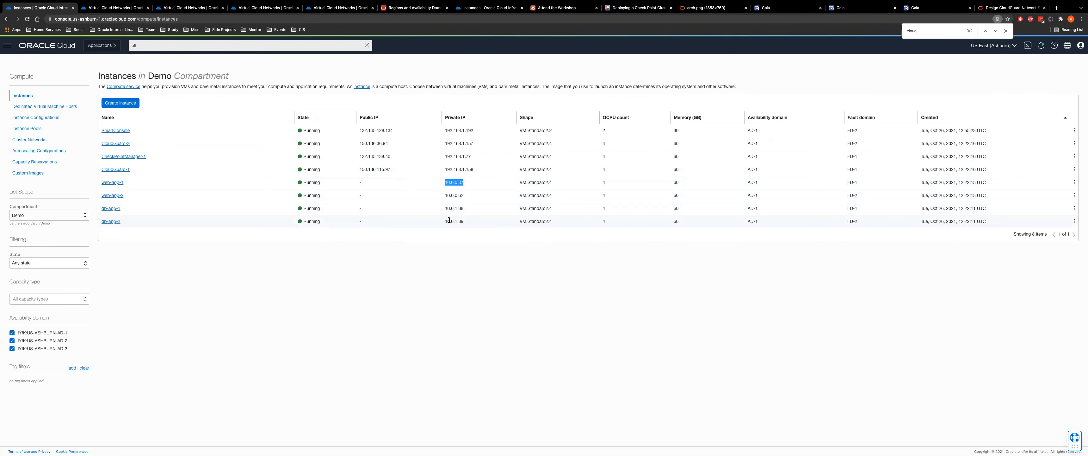
pyautogui.moveTo(463, 209); pyautogui.dragTo(430, 205)
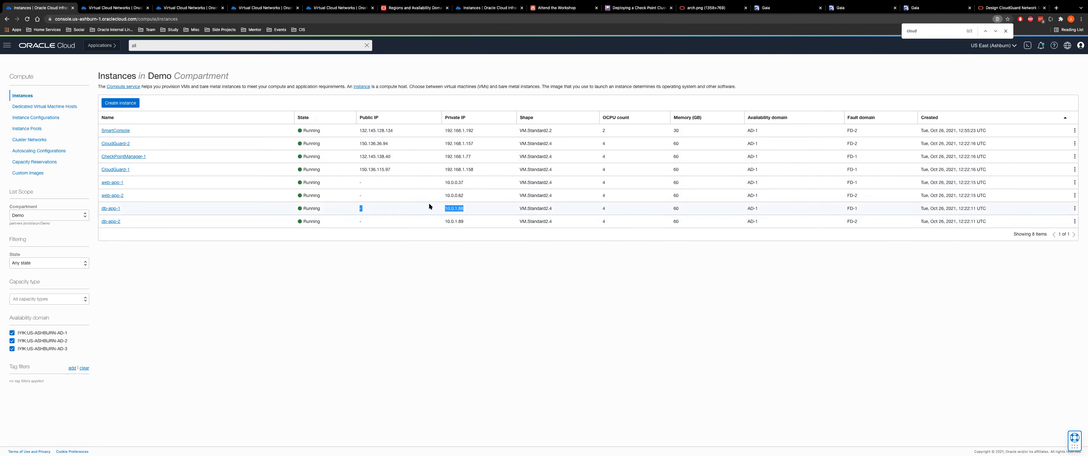
pyautogui.click(557, 8)
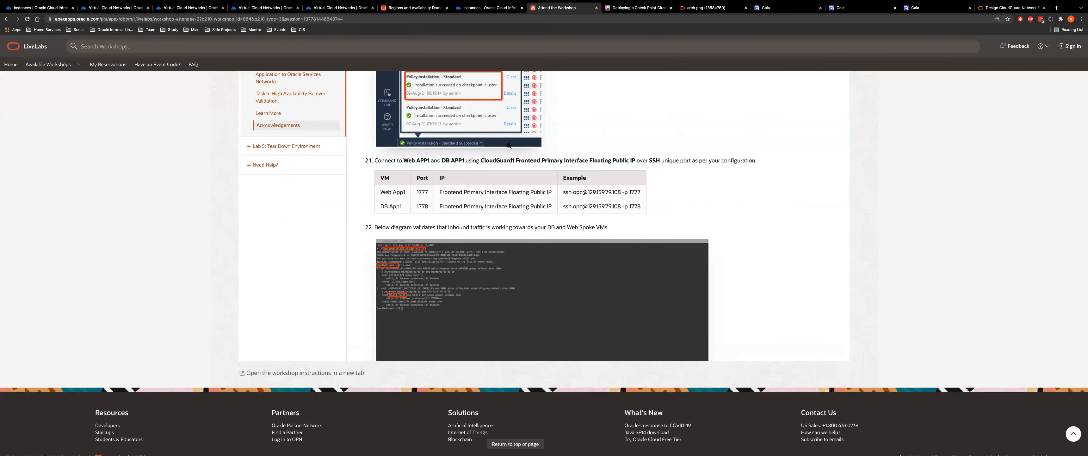
# Read through the Lab 4 traffic validation steps, then return to SmartConsole
pyautogui.scroll(-5, 509, 146)
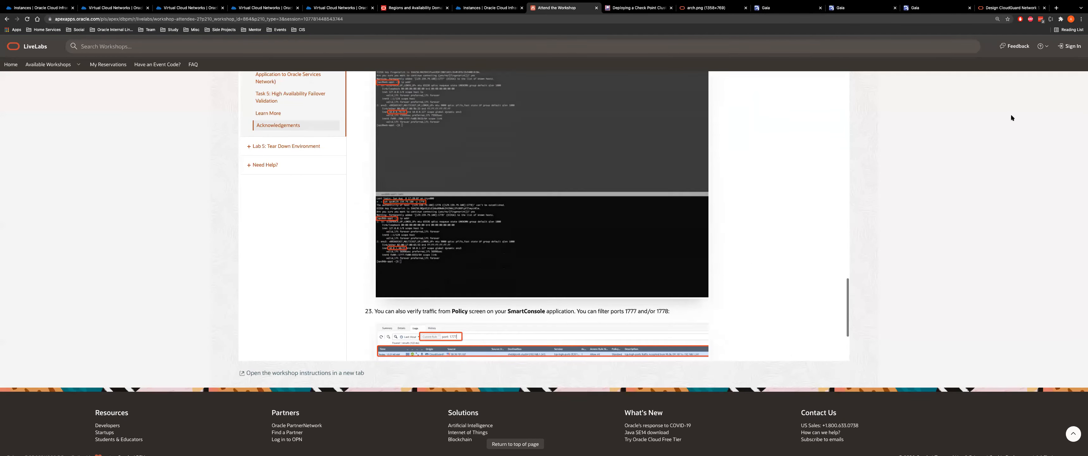
pyautogui.scroll(9, 1012, 114)
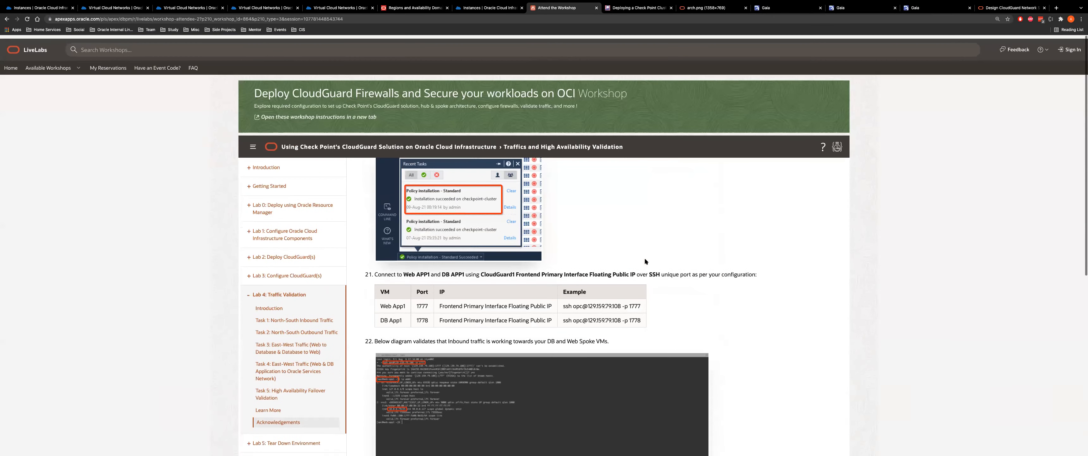
pyautogui.scroll(-5, 645, 261)
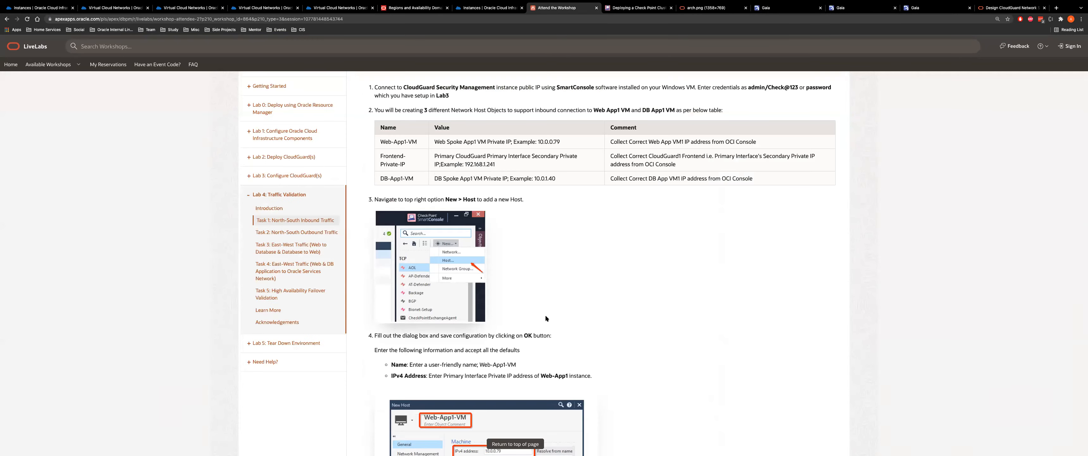
pyautogui.scroll(-5, 545, 315)
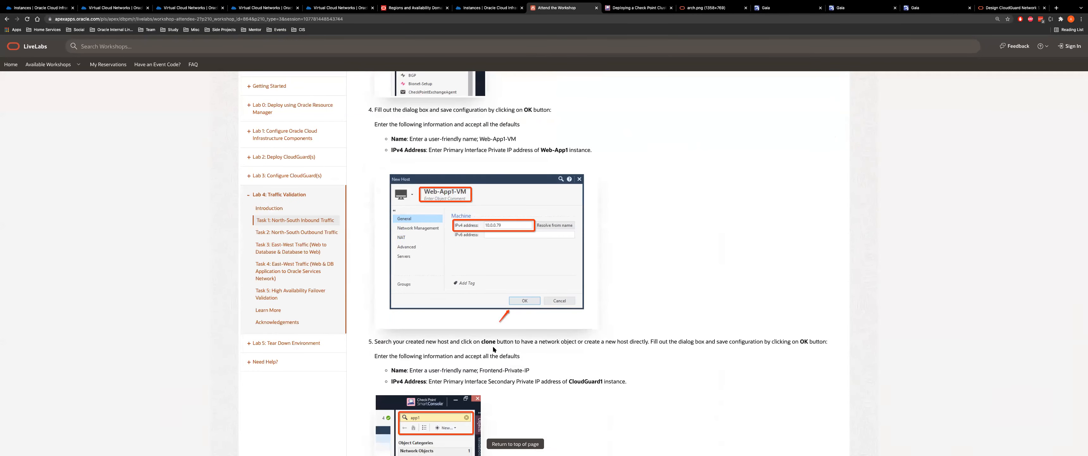
pyautogui.scroll(-7, 609, 303)
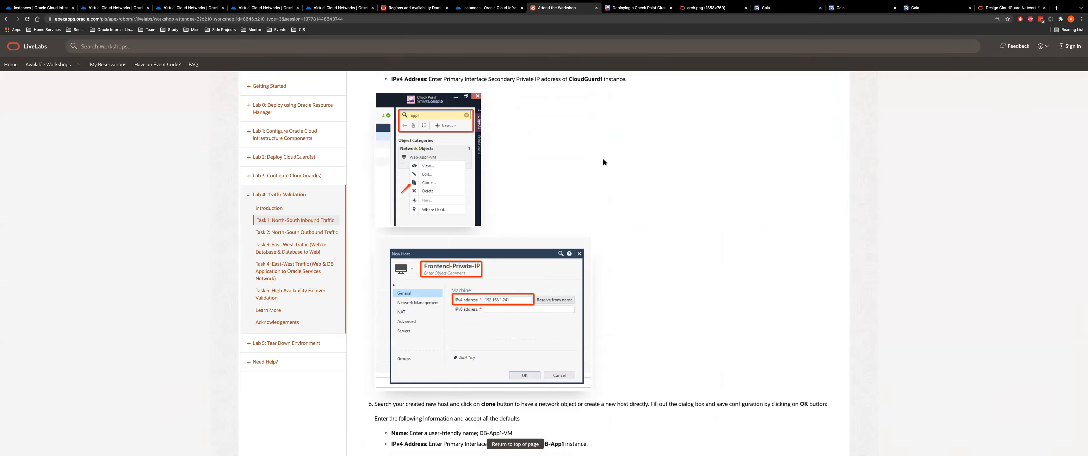
pyautogui.press('super+Tab')
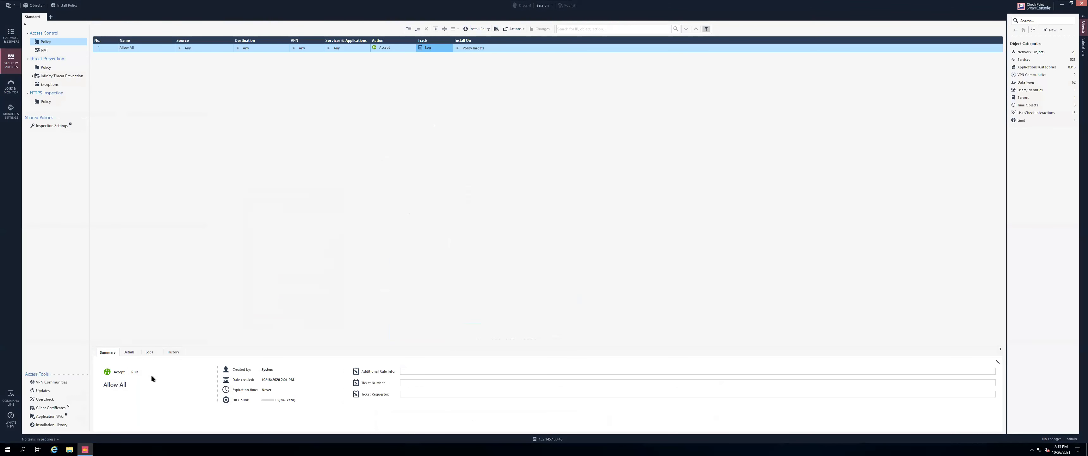
# Filter the policy's logs by port: 1777
pyautogui.click(149, 352)
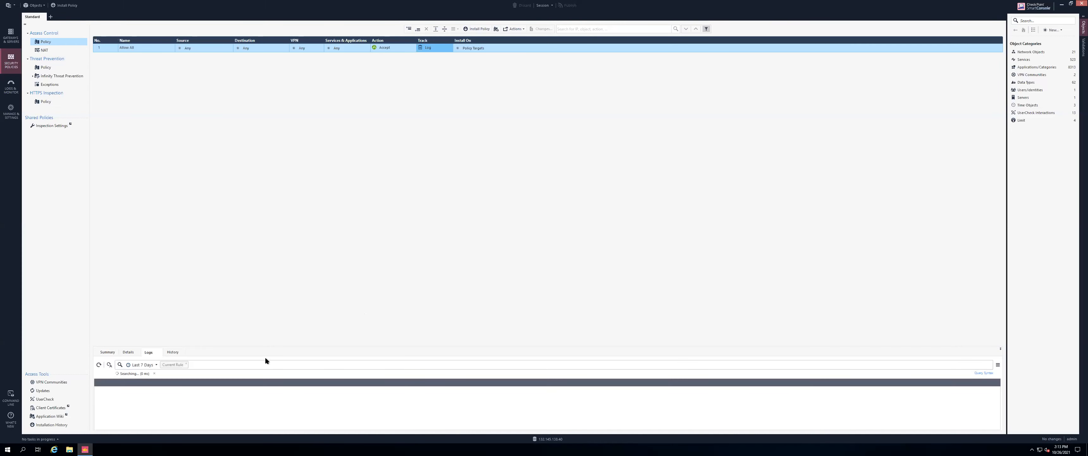
pyautogui.click(254, 362)
pyautogui.write('port')
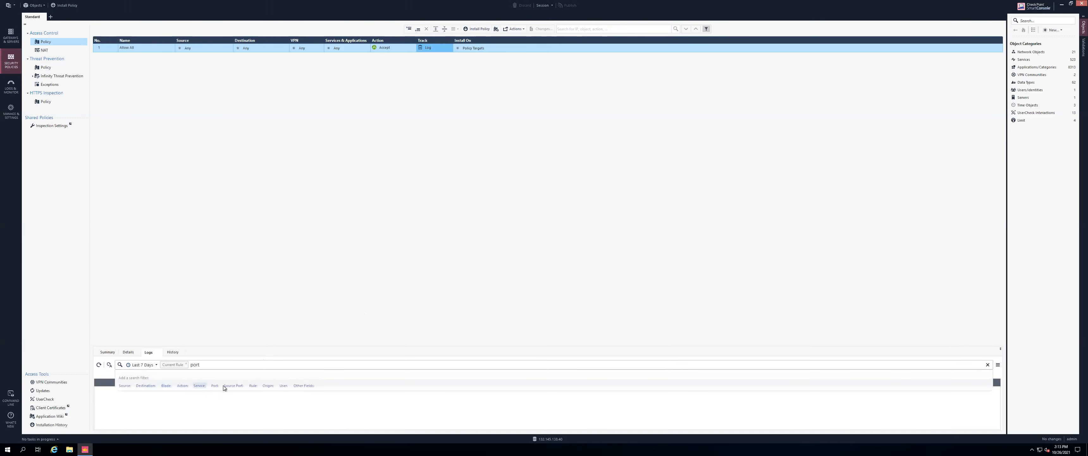
pyautogui.click(217, 385)
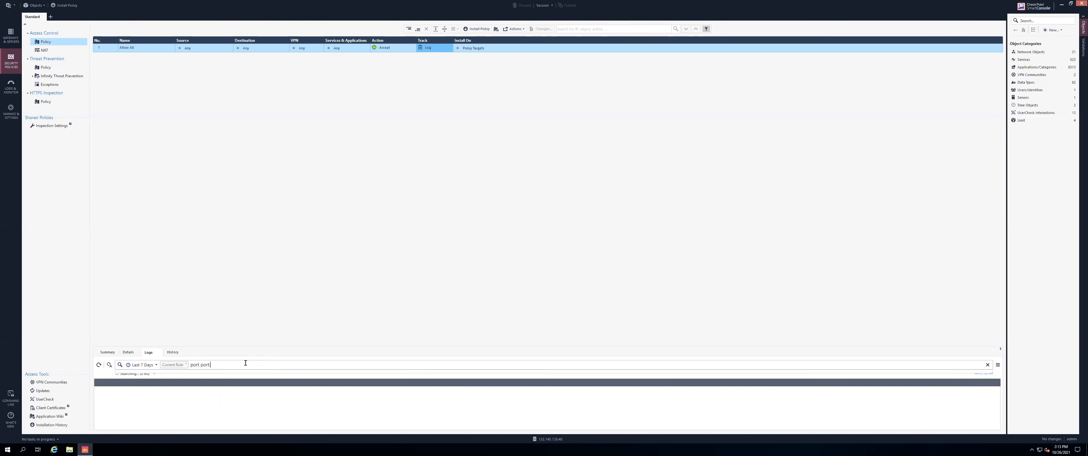
pyautogui.write('1777')
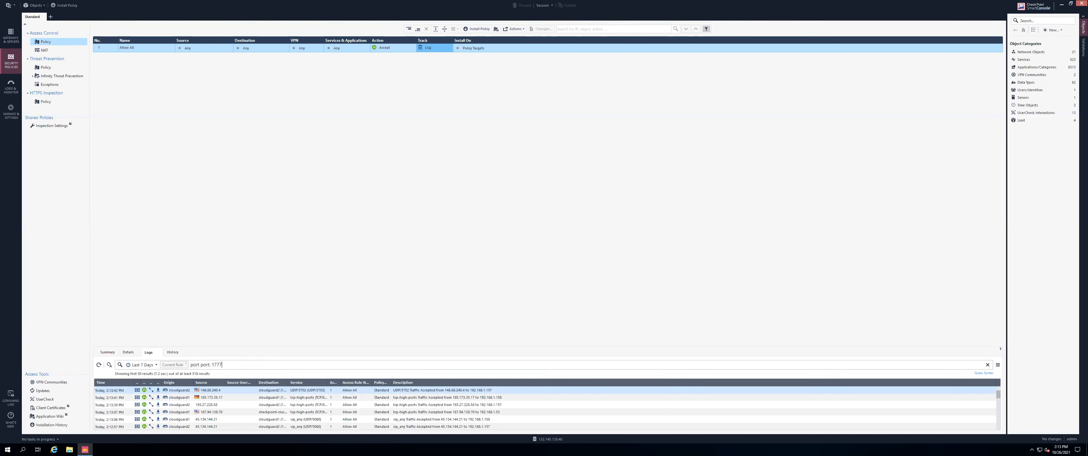
pyautogui.click(207, 361)
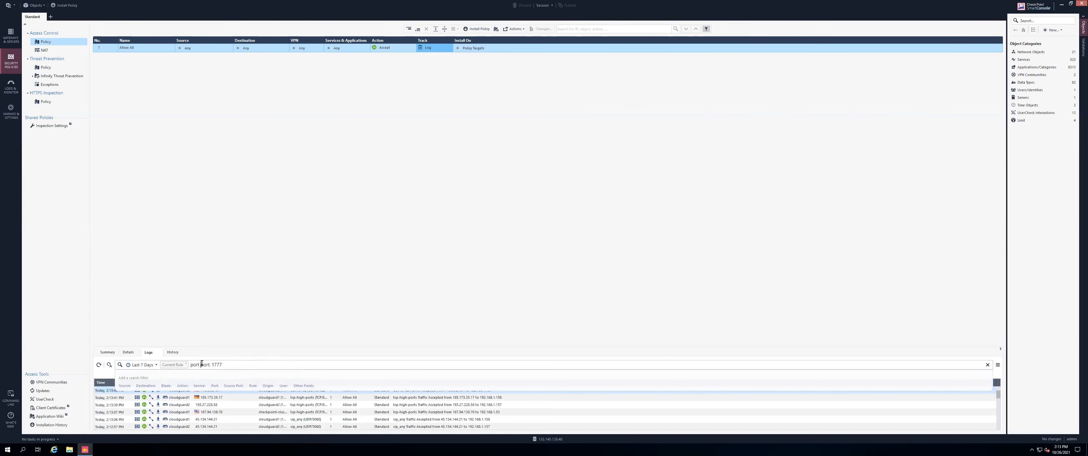
pyautogui.press('BackSpace')
pyautogui.press('BackSpace')
pyautogui.press('BackSpace')
pyautogui.press('BackSpace')
pyautogui.press('BackSpace')
pyautogui.press('Return')
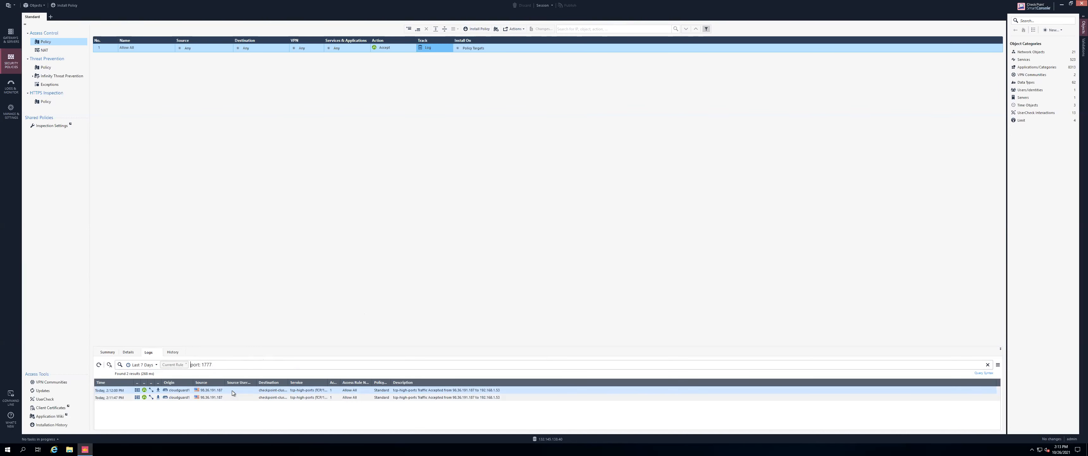
# Inspect the first log: TCP/1777 service, Web-App1-VM translated destination, port 22, cloudguard1 origin
pyautogui.doubleClick(216, 391)
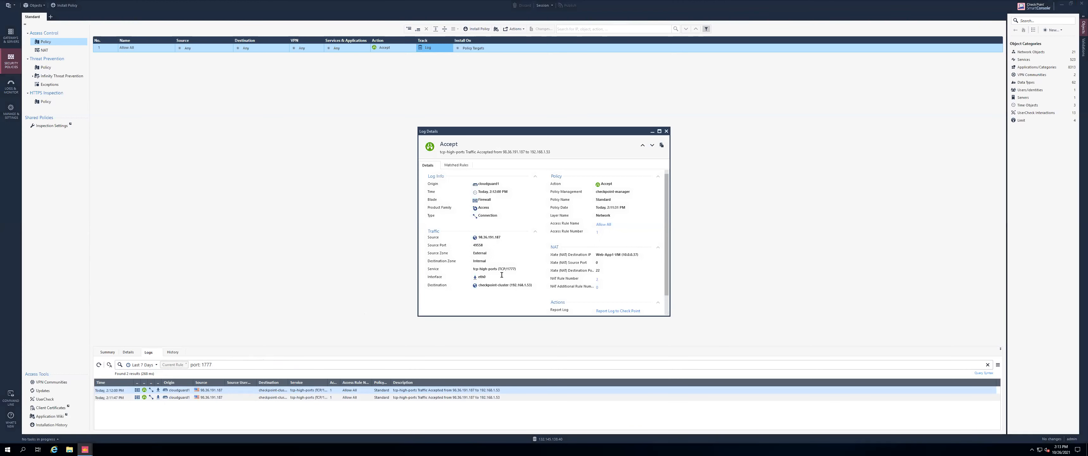
pyautogui.scroll(-1, 501, 275)
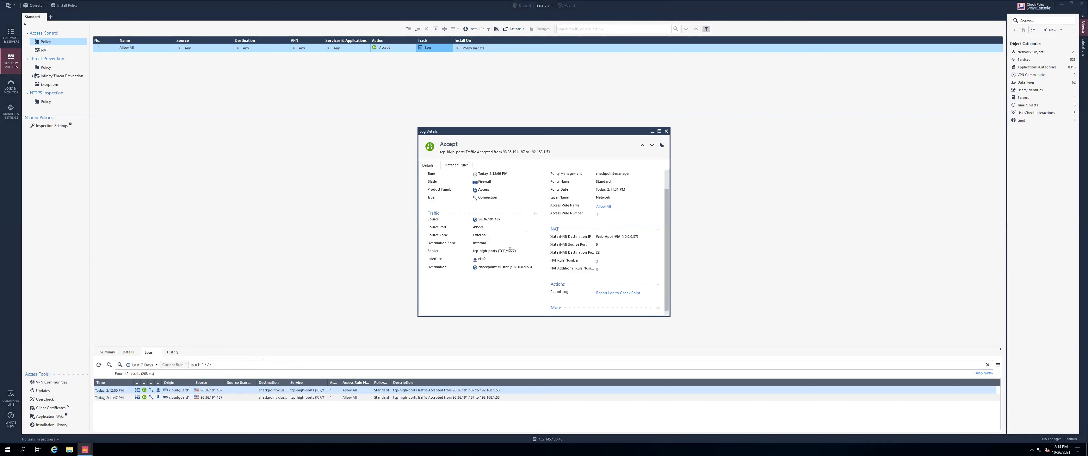
pyautogui.moveTo(509, 250); pyautogui.dragTo(517, 251)
pyautogui.moveTo(640, 236); pyautogui.dragTo(597, 236)
pyautogui.moveTo(595, 251); pyautogui.dragTo(606, 251)
pyautogui.scroll(1, 499, 210)
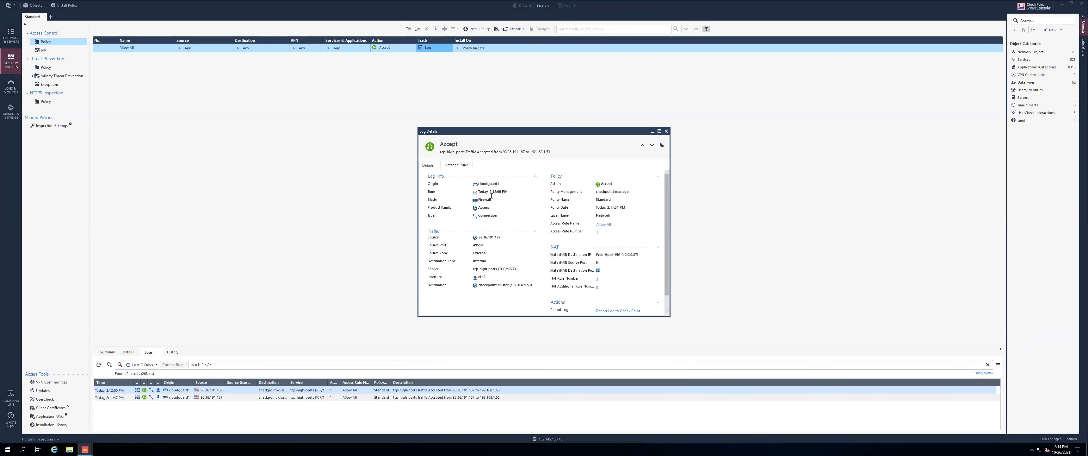
pyautogui.moveTo(506, 185); pyautogui.dragTo(477, 184)
pyautogui.click(666, 131)
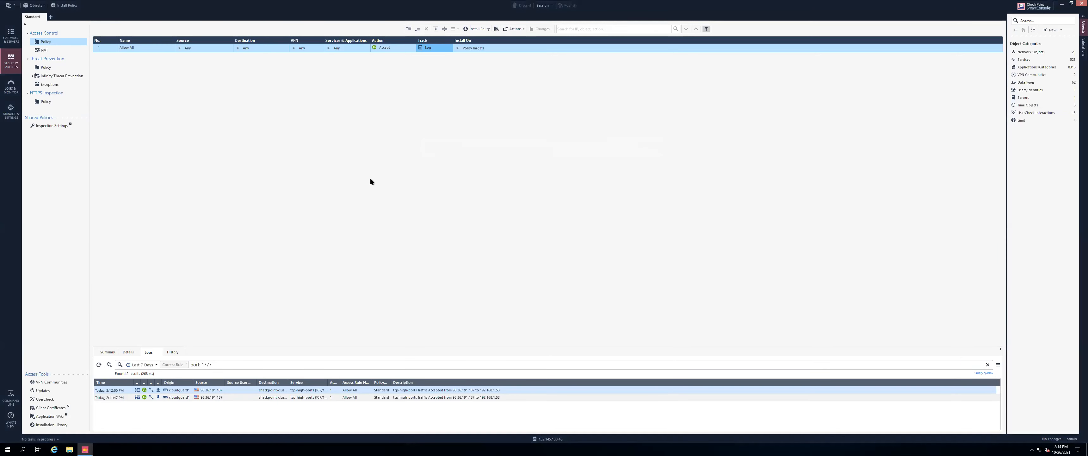
# Scroll down the LiveLabs guide and expand Task 2: North-South Outbound Traffic
pyautogui.press('super+Tab')
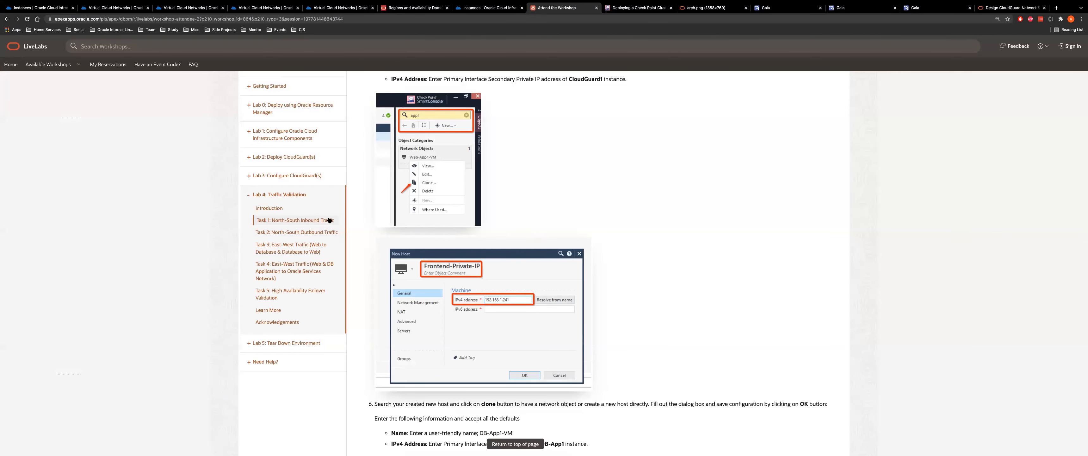
pyautogui.scroll(-15, 587, 205)
pyautogui.scroll(-20, 587, 205)
pyautogui.scroll(-15, 587, 205)
pyautogui.scroll(-15, 594, 274)
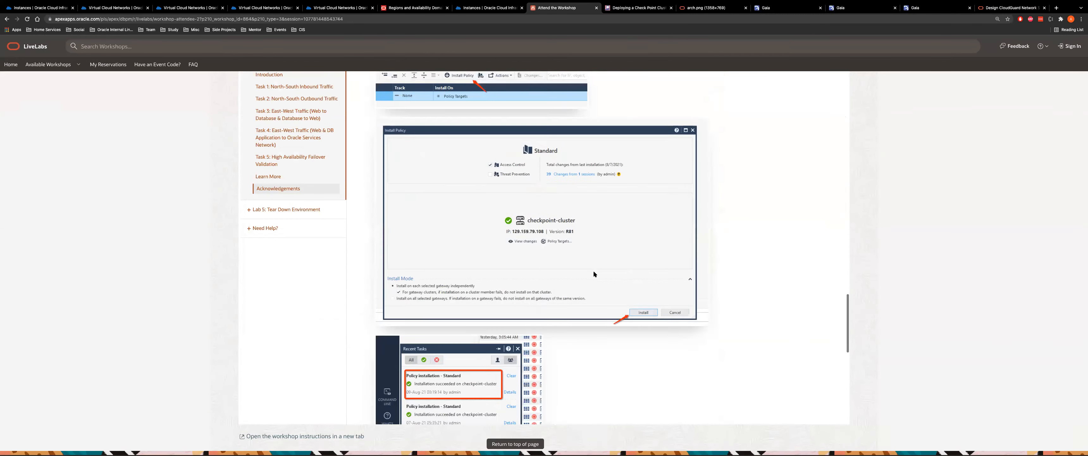
pyautogui.scroll(-15, 593, 274)
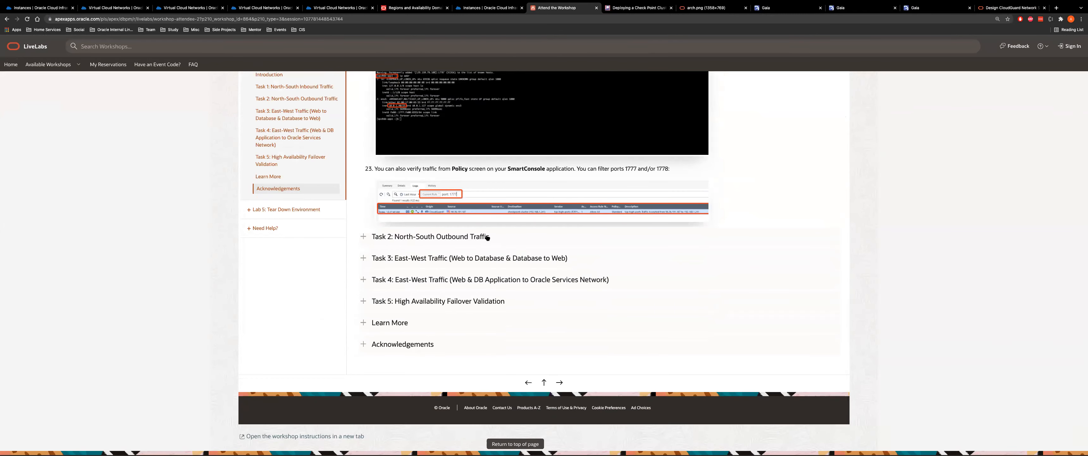
pyautogui.click(488, 238)
pyautogui.scroll(-3, 594, 233)
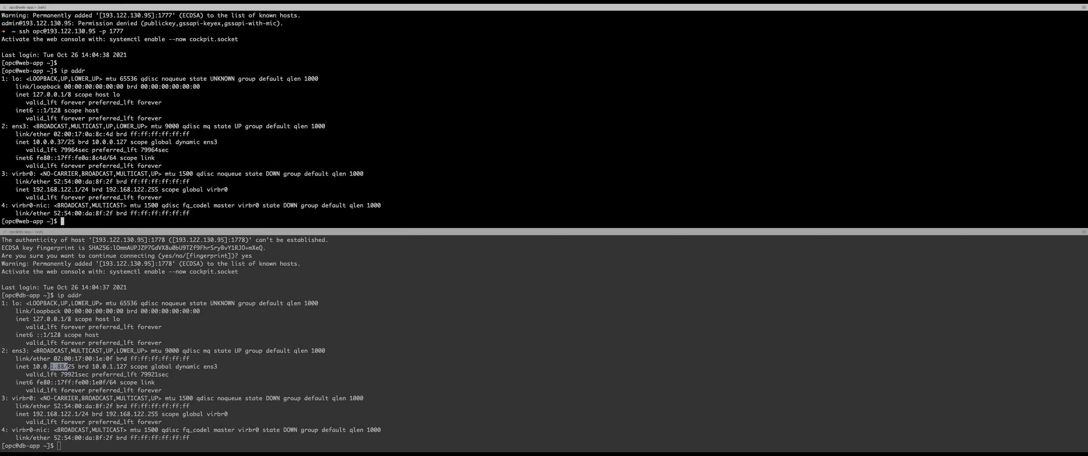
# Run ping google.com in both the web-app and db-app SSH panes
pyautogui.press('Return')
pyautogui.press('Return')
pyautogui.press('Return')
pyautogui.write('ping google.com')
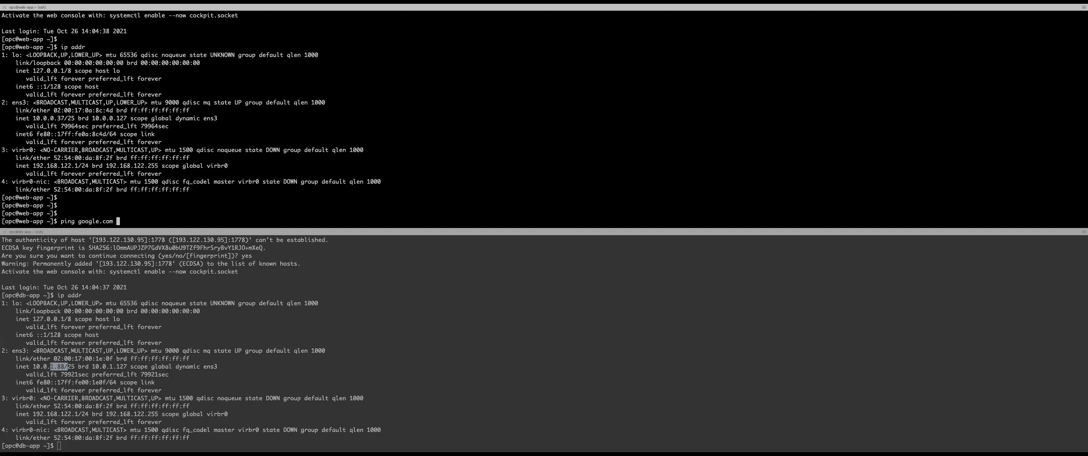
pyautogui.press('Return')
pyautogui.click(342, 311)
pyautogui.write('ping google.com')
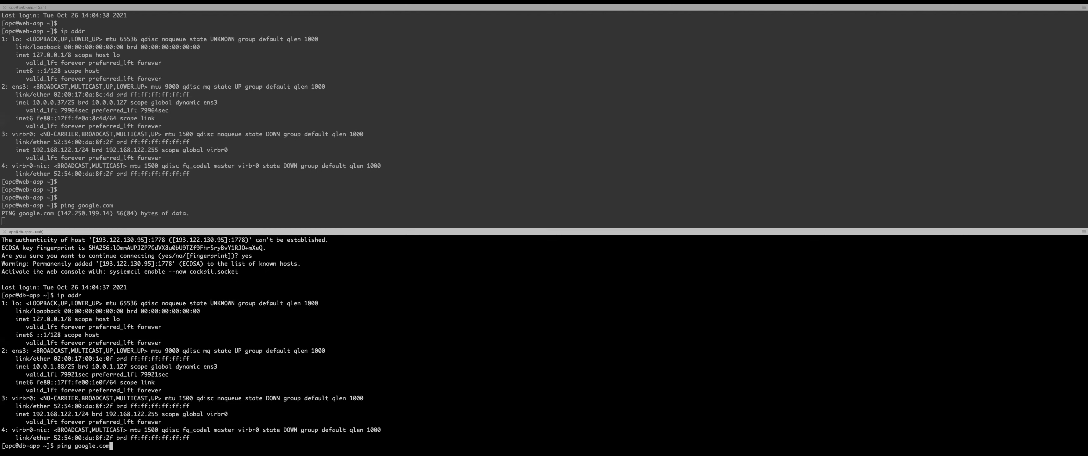
pyautogui.press('Return')
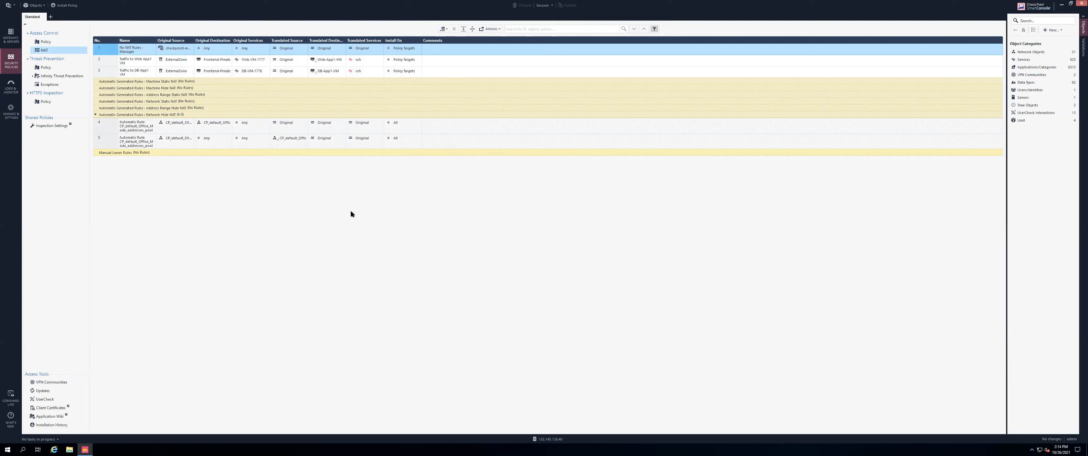
pyautogui.press('super+Tab')
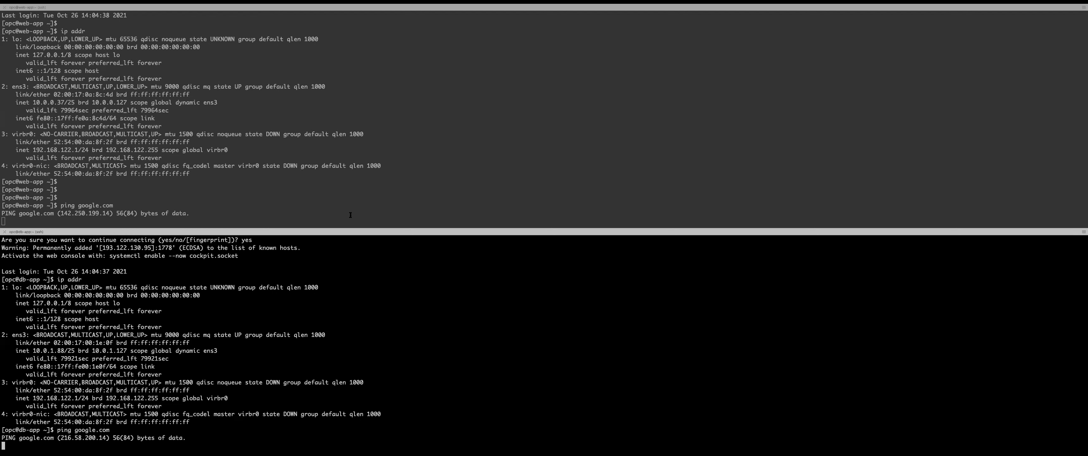
pyautogui.press('super+Tab')
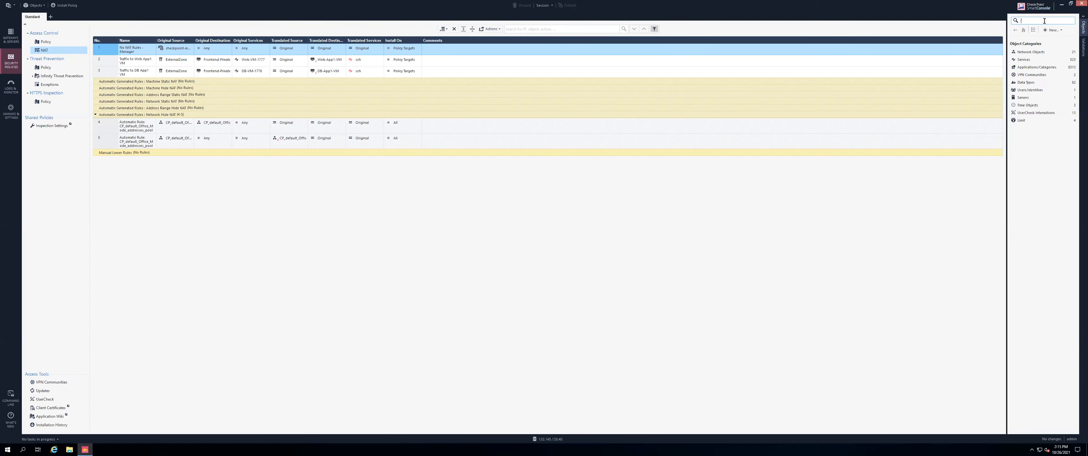
# Enable automatic address translation rules on the Web-App1-VM and DB-App1-VM hosts
pyautogui.write('1')
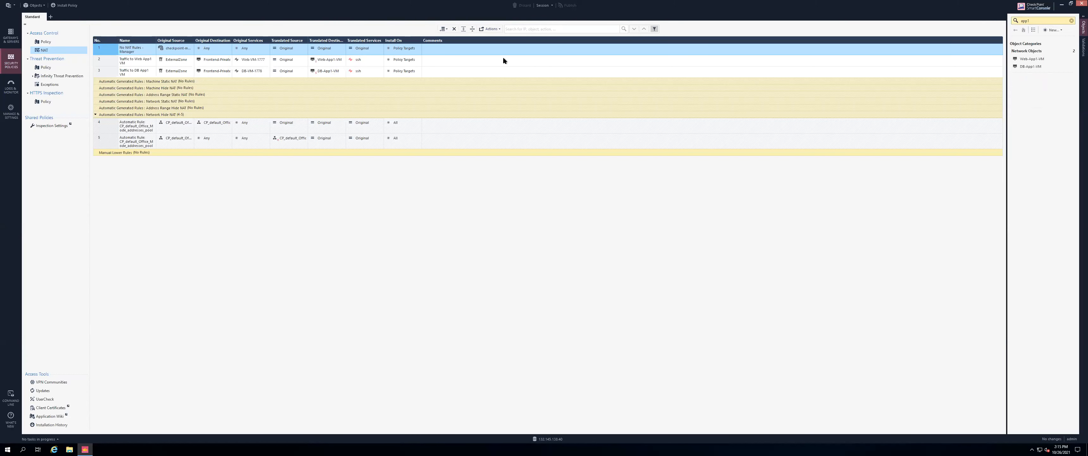
pyautogui.doubleClick(1035, 57)
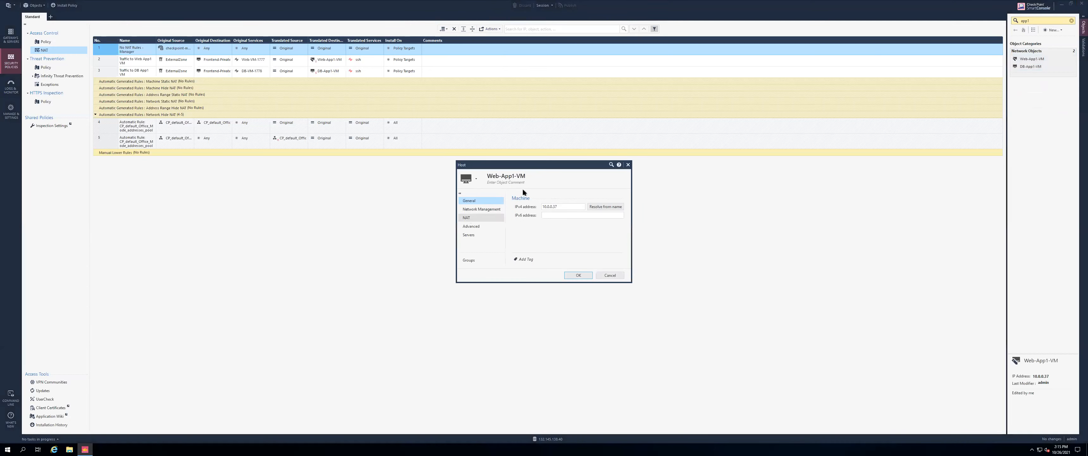
pyautogui.click(517, 205)
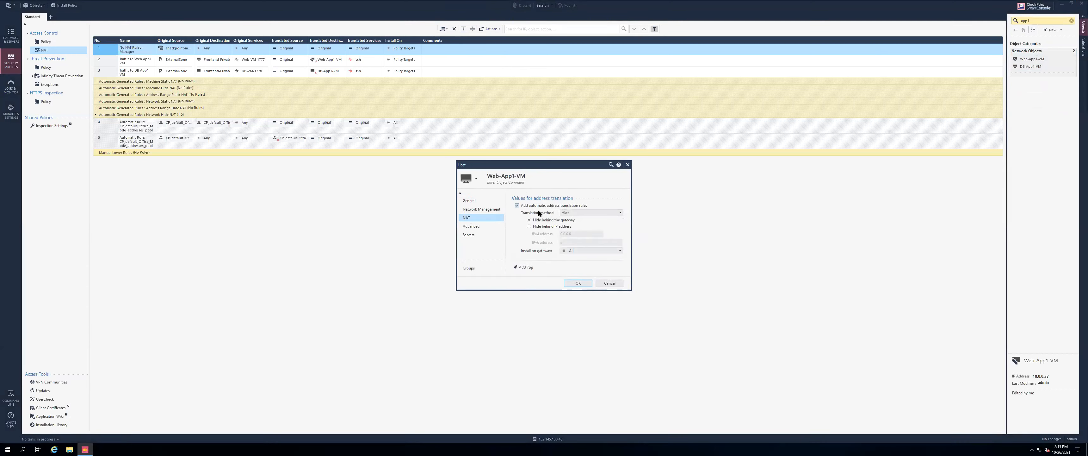
pyautogui.click(578, 283)
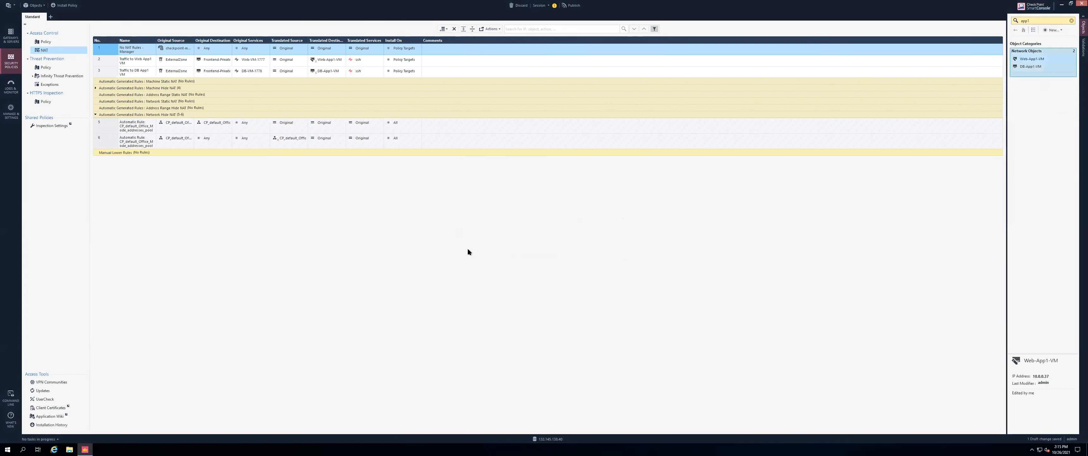
pyautogui.click(95, 88)
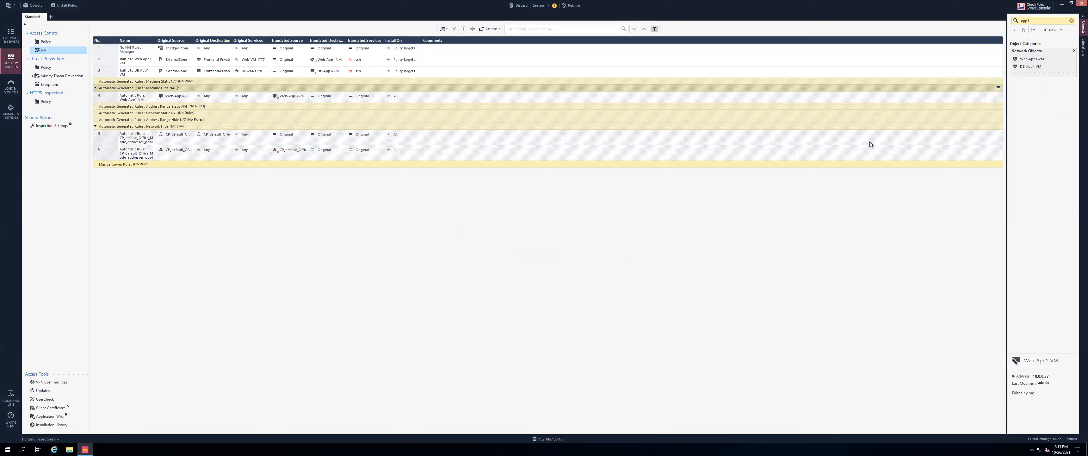
pyautogui.doubleClick(1025, 66)
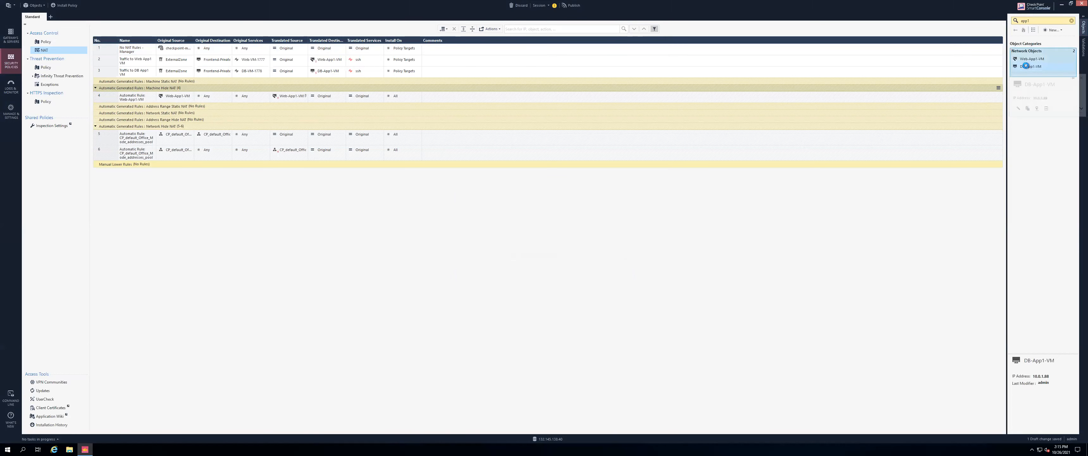
pyautogui.click(468, 217)
pyautogui.click(517, 206)
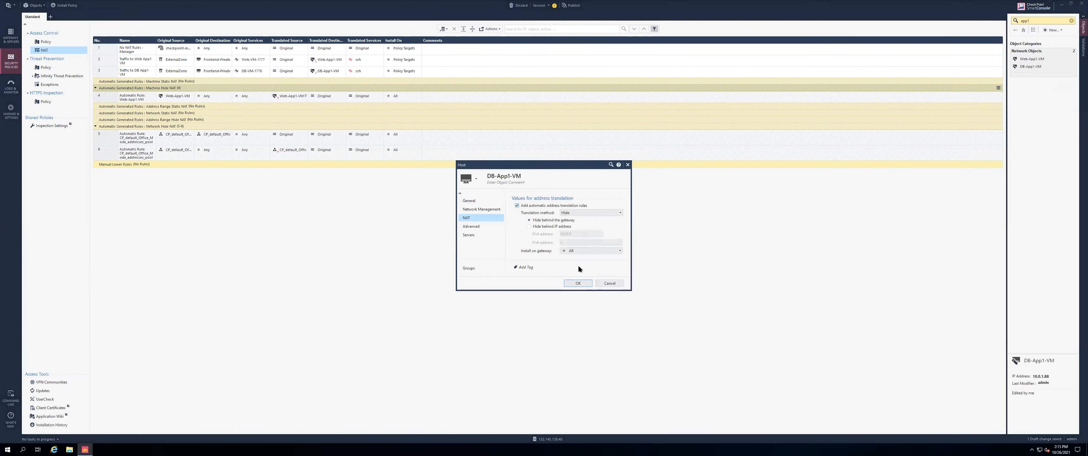
pyautogui.click(577, 283)
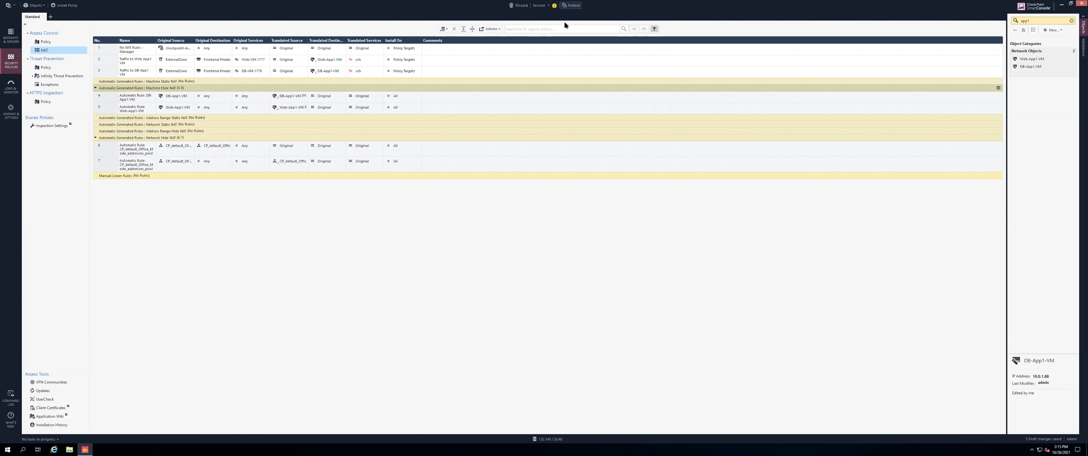
# Publish the session changes
pyautogui.click(573, 5)
pyautogui.click(574, 266)
pyautogui.click(63, 42)
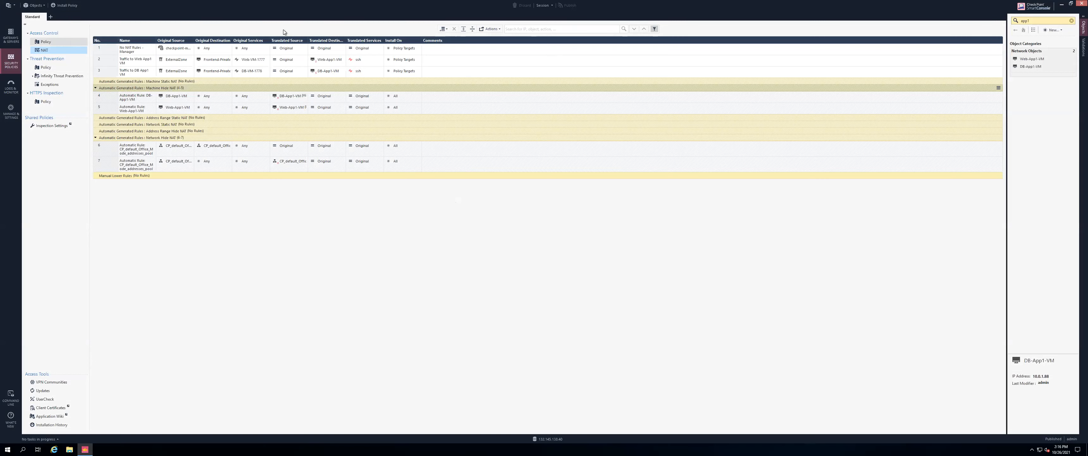
# Install the Standard policy and follow its progress in Recent Tasks
pyautogui.click(476, 28)
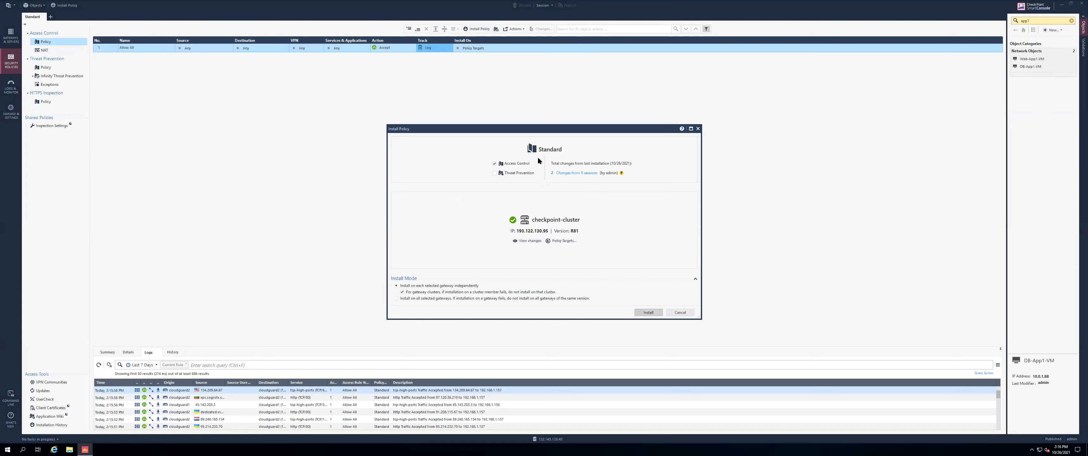
pyautogui.press('Return')
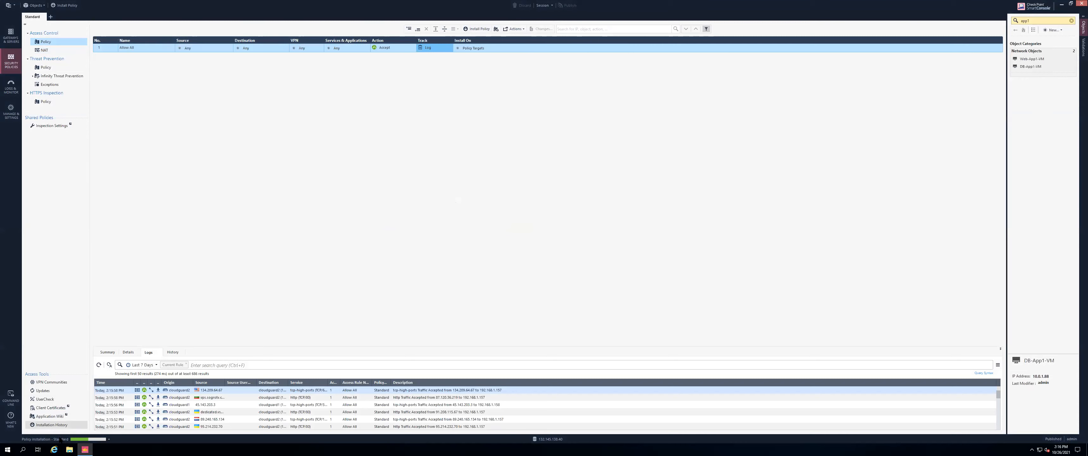
pyautogui.click(86, 438)
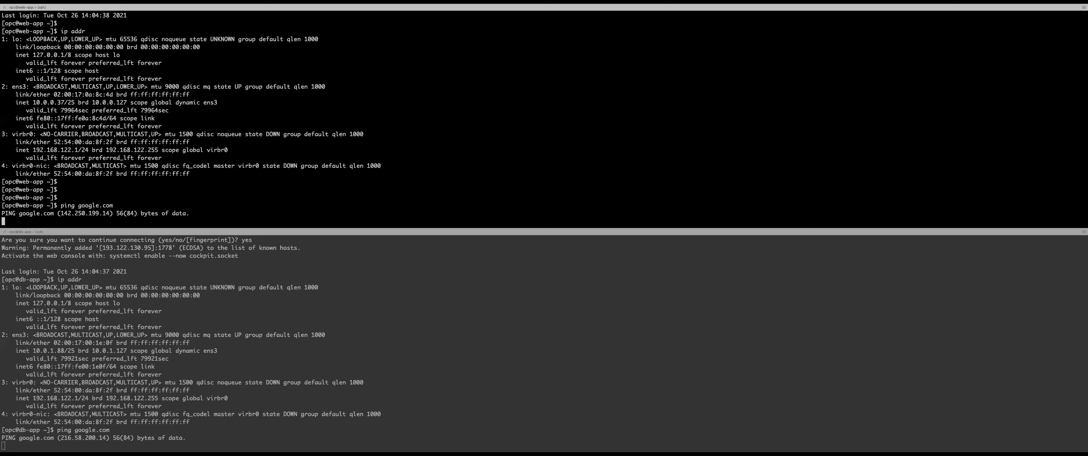
# Stop and rerun ping google.com in both the web-app and db-app panes
pyautogui.hotkey('ctrl', 'c')
pyautogui.press('Up')
pyautogui.press('Return')
pyautogui.press('super+bracketright')
pyautogui.hotkey('ctrl', 'c')
pyautogui.press('Up')
pyautogui.press('Return')
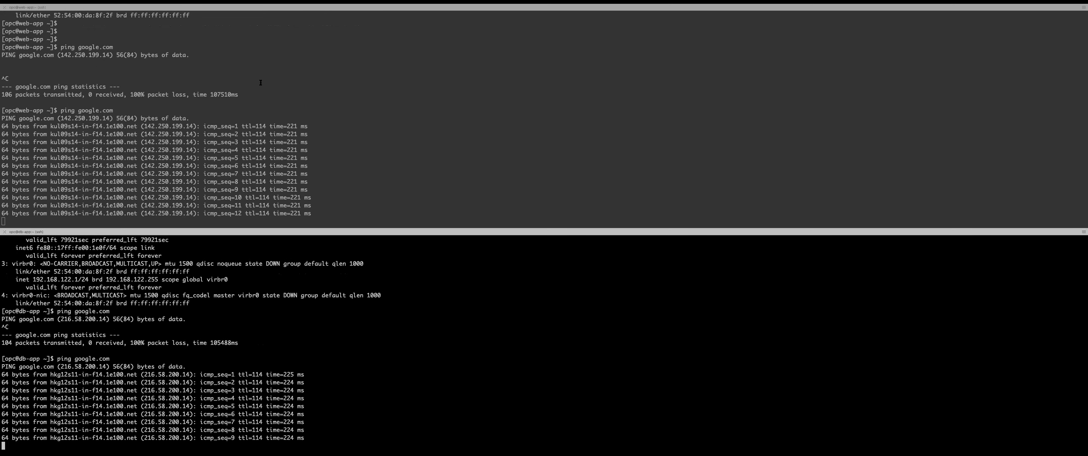
pyautogui.scroll(5, 287, 71)
pyautogui.scroll(-5, 261, 82)
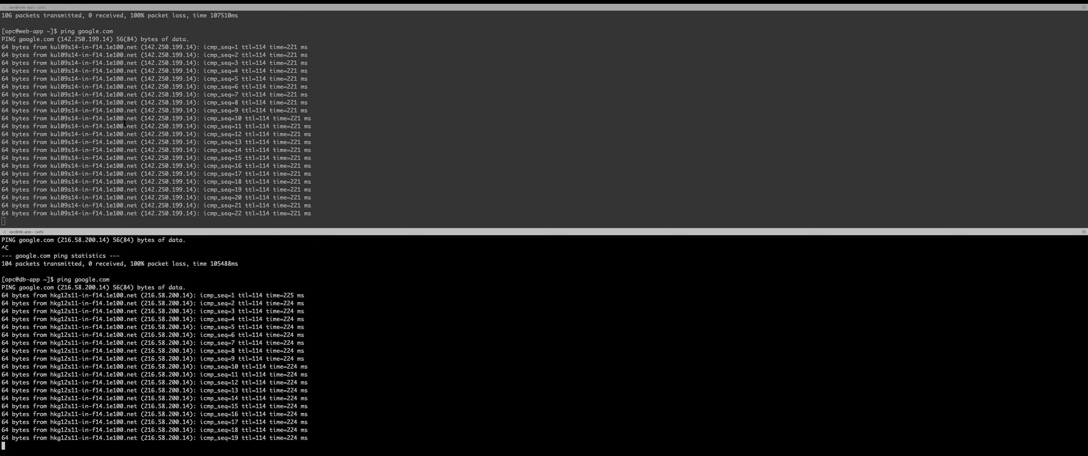
pyautogui.scroll(5, 192, 343)
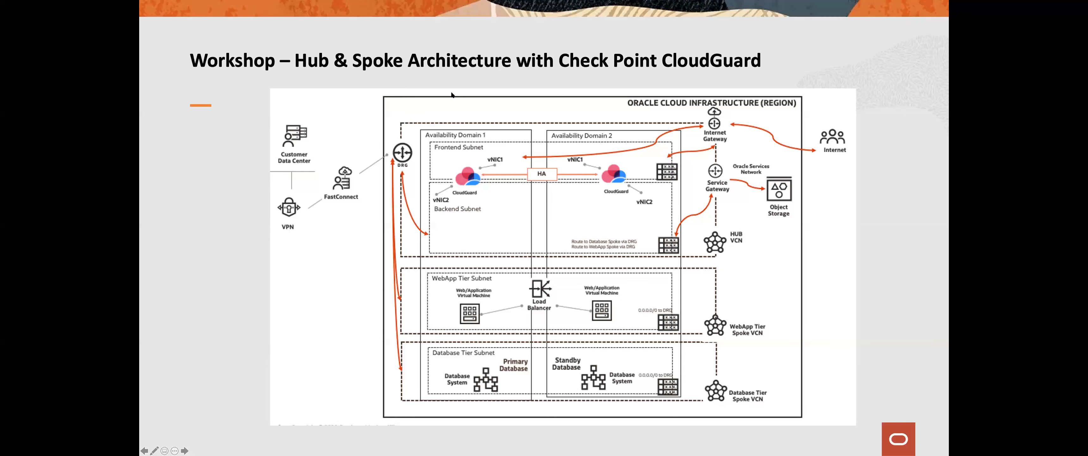
# Read Task 3's East-West Traffic ping steps and check the arch.png architecture diagram
pyautogui.hotkey('ctrl', 'Left')
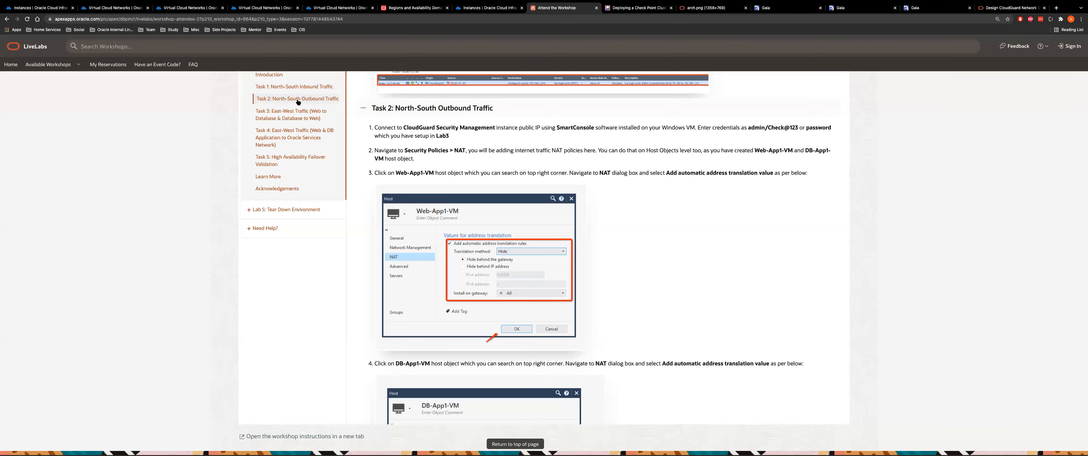
pyautogui.click(291, 119)
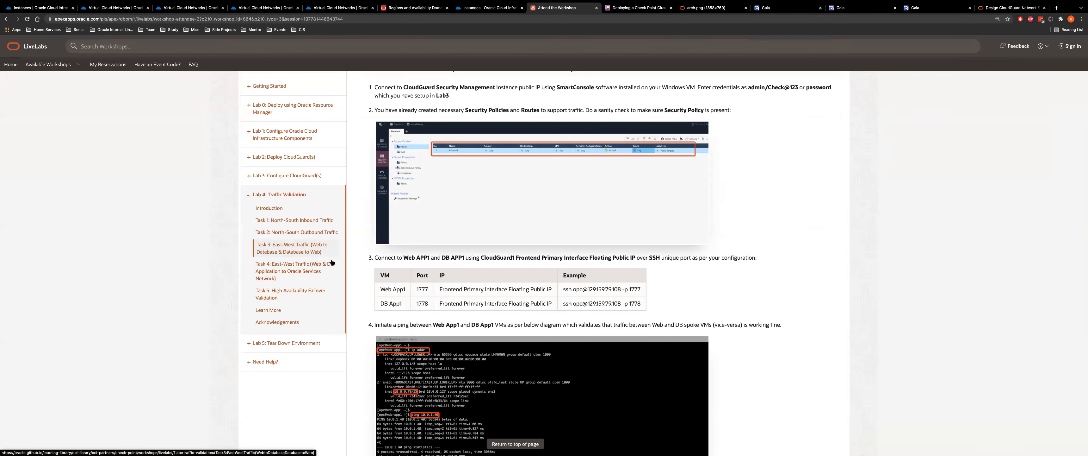
pyautogui.scroll(-1, 652, 253)
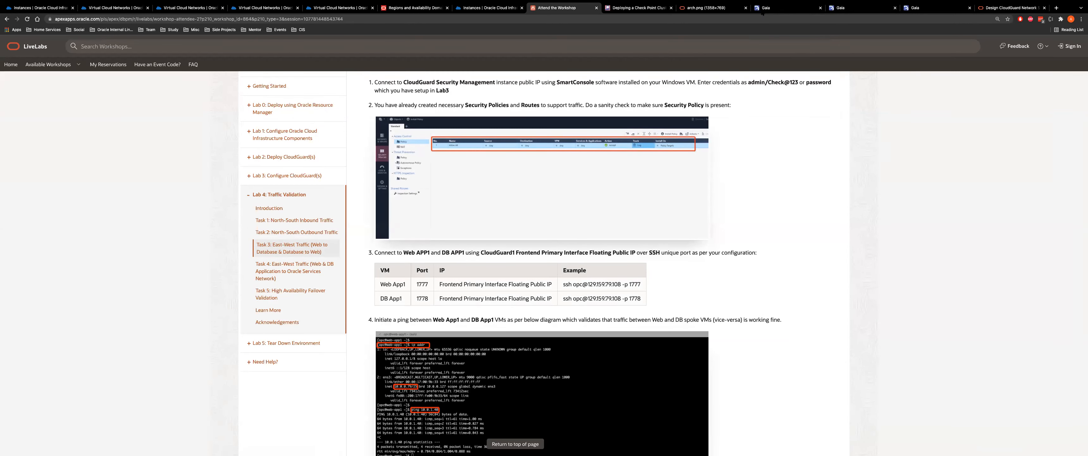
pyautogui.click(705, 8)
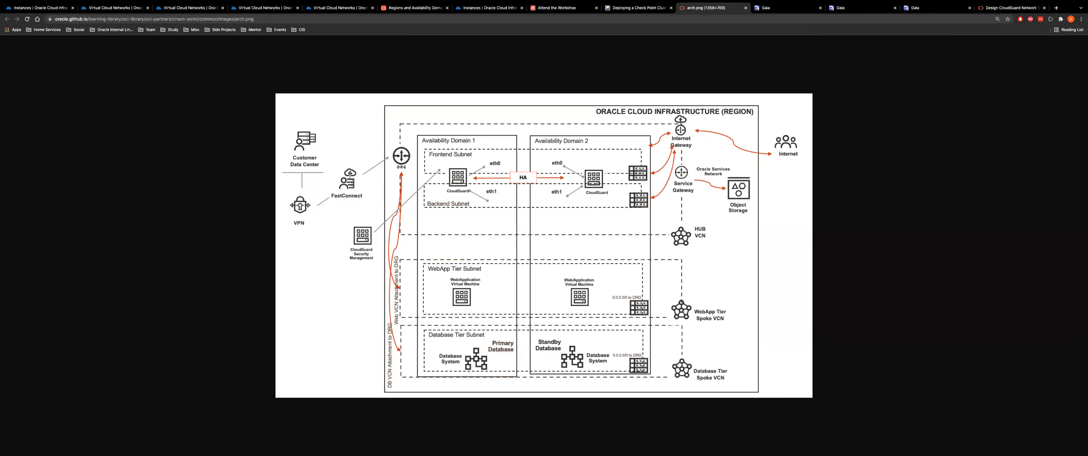
pyautogui.click(553, 8)
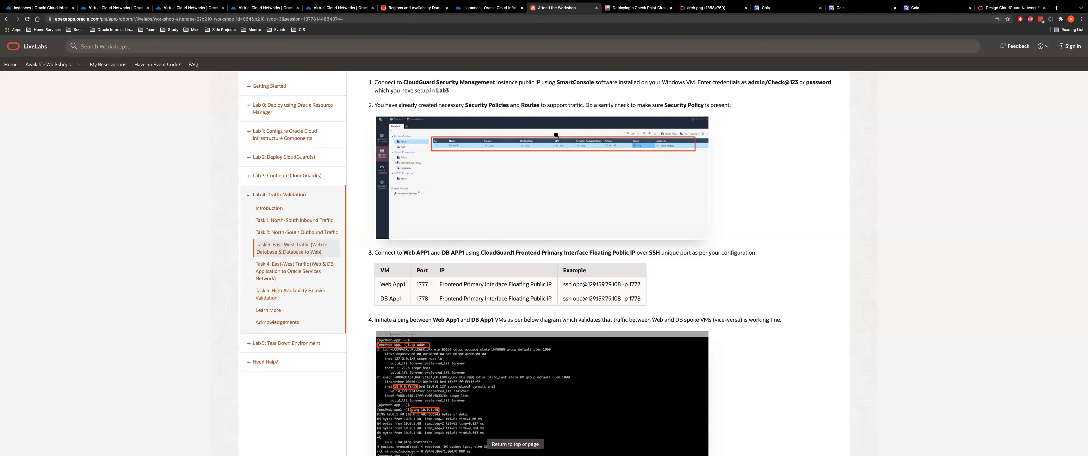
pyautogui.scroll(-2, 490, 254)
pyautogui.scroll(-2, 490, 254)
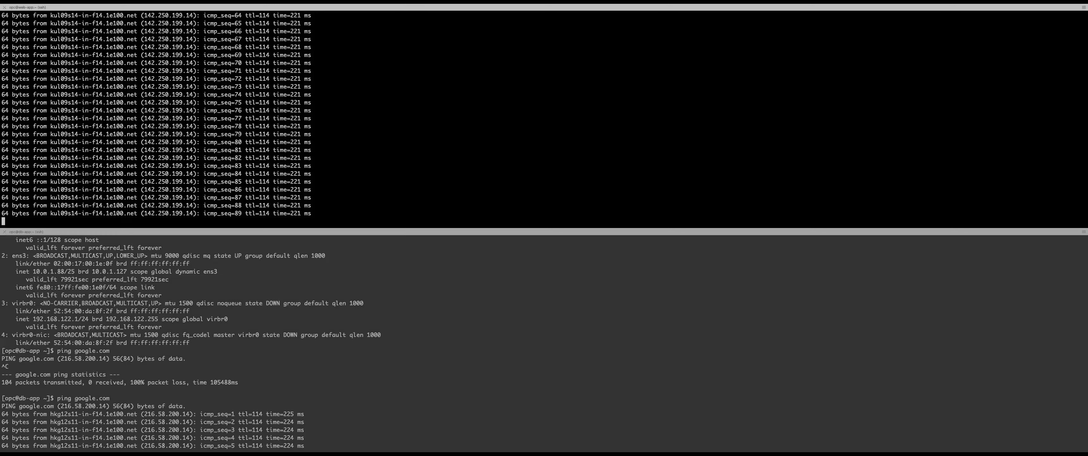
# Stop the web-app VM's google.com ping and run ip addr, showing 10.0.0.37
pyautogui.hotkey('ctrl', 'c')
pyautogui.press('Return')
pyautogui.press('Return')
pyautogui.write('ip addr')
pyautogui.press('Return')
pyautogui.press('Return')
# Stop the db-app VM's ping, list its interfaces (10.0.1.88), and begin a ping command
pyautogui.click(301, 352)
pyautogui.hotkey('ctrl', 'c')
pyautogui.write('ip addr')
pyautogui.press('Return')
pyautogui.press('Return')
pyautogui.write('ping')
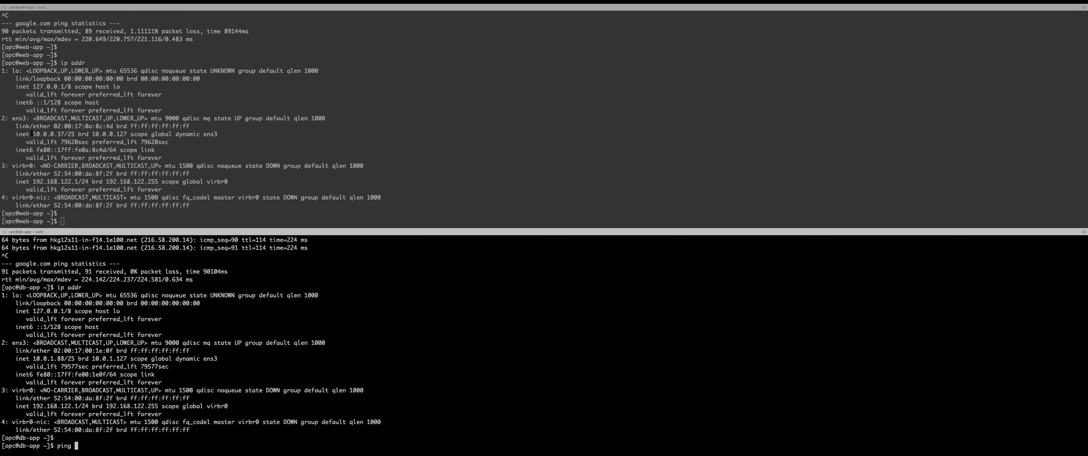
# Paste the web-app address 10.0.0.37 as the db-app VM's ping target
pyautogui.doubleClick(52, 133)
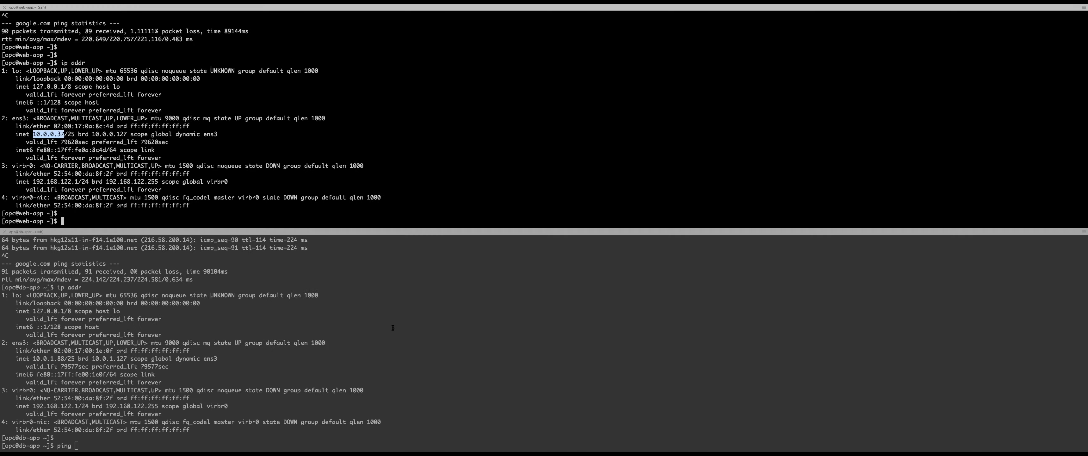
pyautogui.press('super+v')
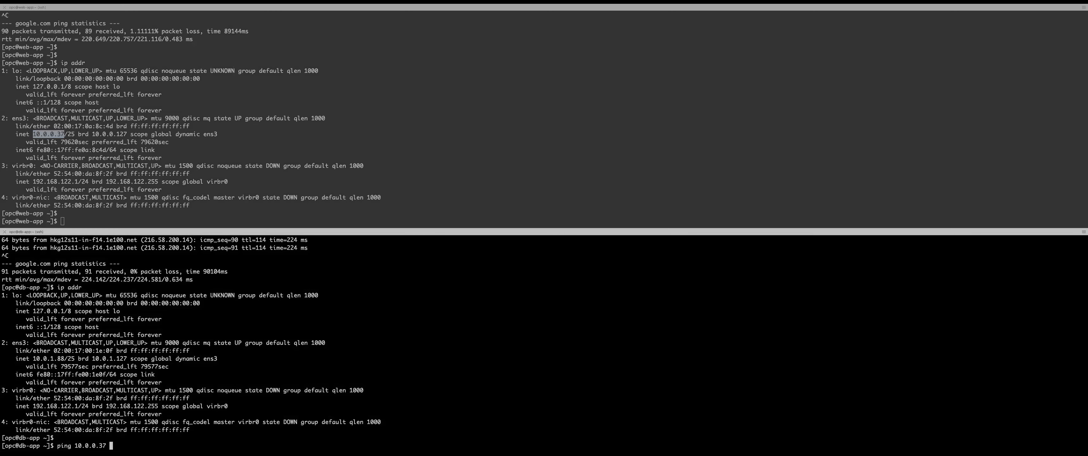
pyautogui.click(284, 187)
pyautogui.write('ping')
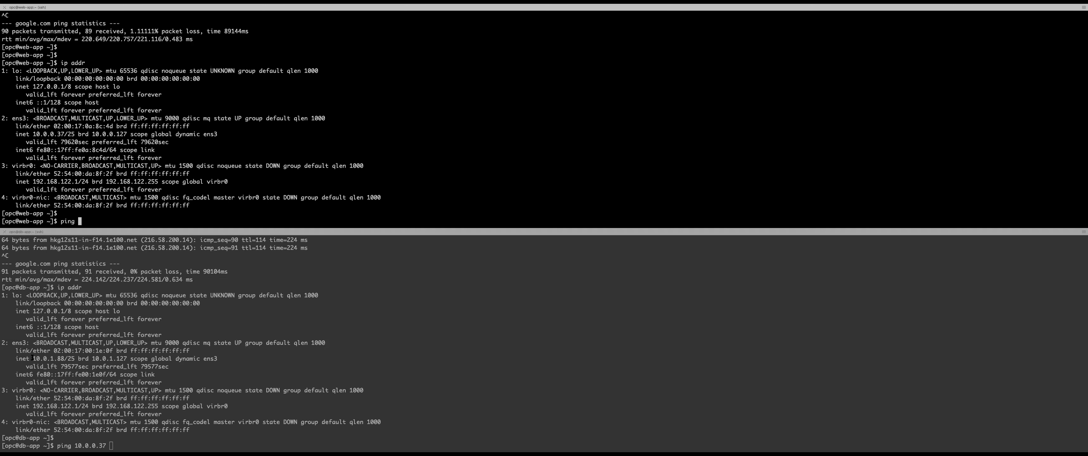
# Start pinging 10.0.1.88 from web-app and 10.0.0.37 from db-app, then return to SmartConsole
pyautogui.moveTo(33, 358); pyautogui.dragTo(64, 358)
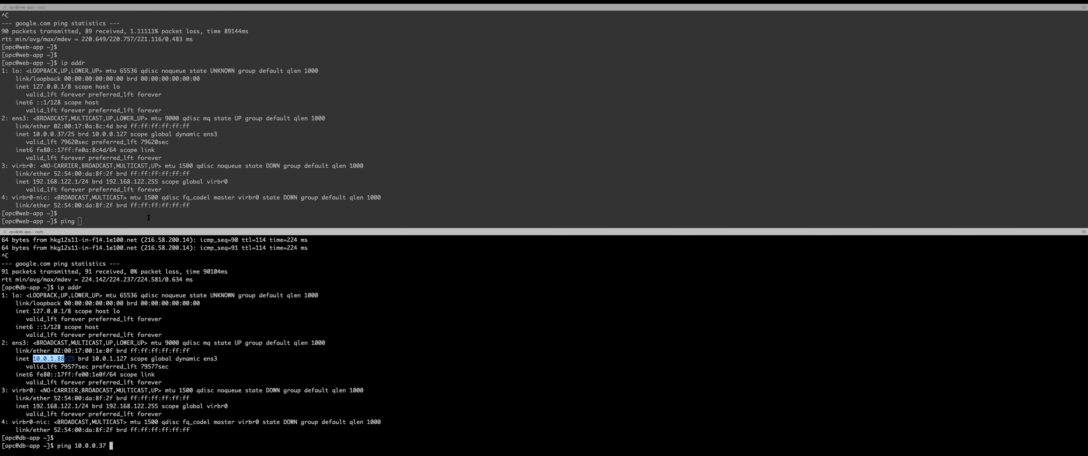
pyautogui.press('super+v')
pyautogui.press('Return')
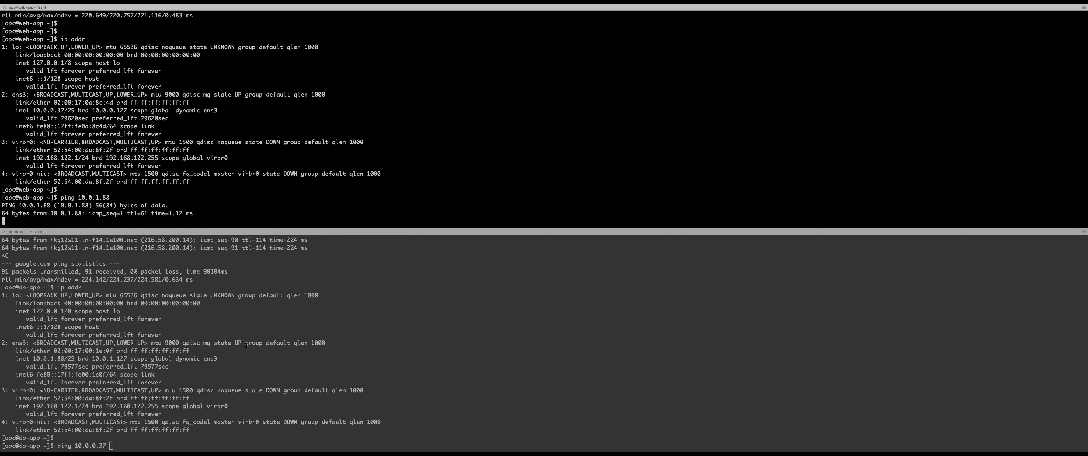
pyautogui.click(246, 345)
pyautogui.press('Return')
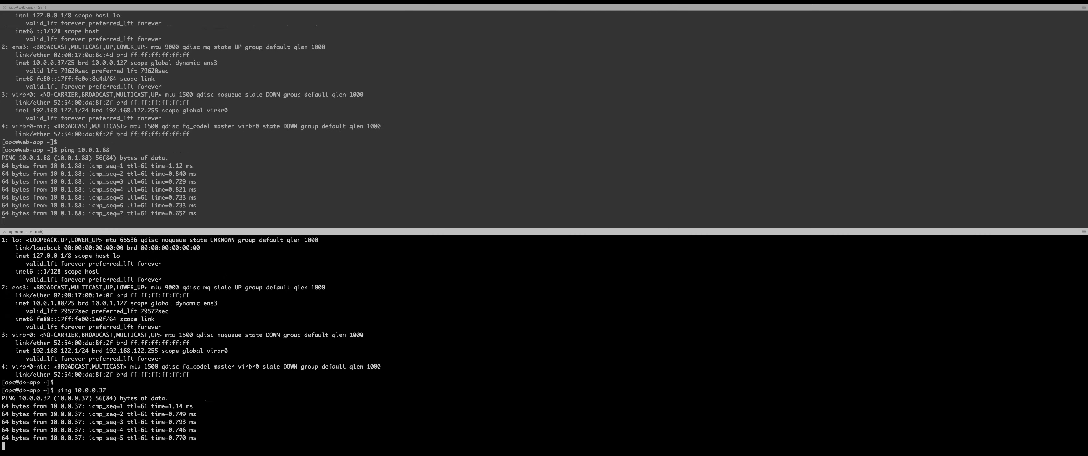
pyautogui.press('super+Tab')
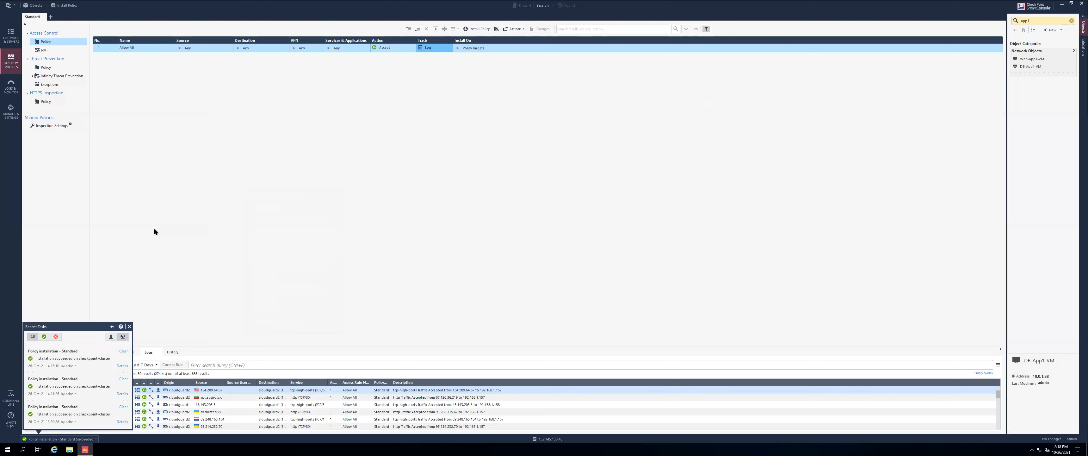
pyautogui.click(154, 226)
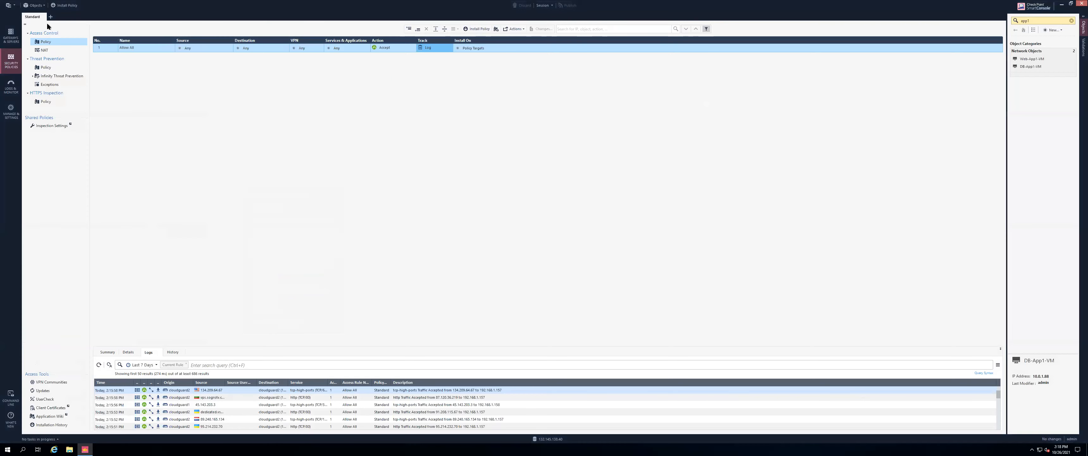
# Filter the logs on service:icmp-proto and enlarge the panel to show the accepted echo-requests
pyautogui.click(239, 364)
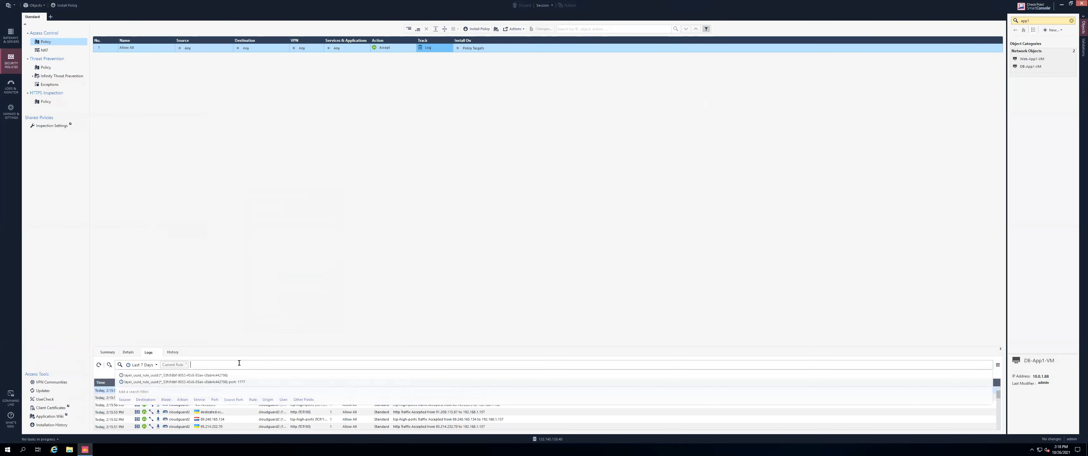
pyautogui.click(199, 399)
pyautogui.write('icmp')
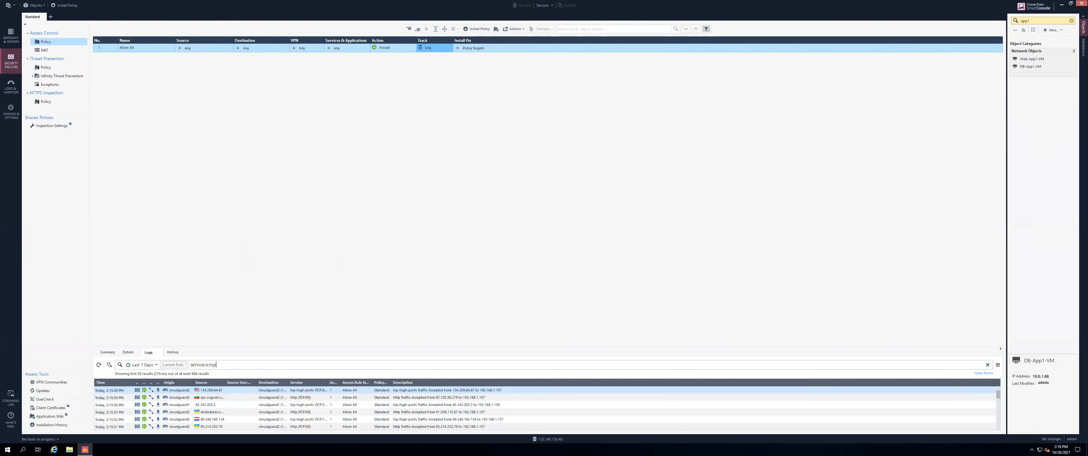
pyautogui.press('Return')
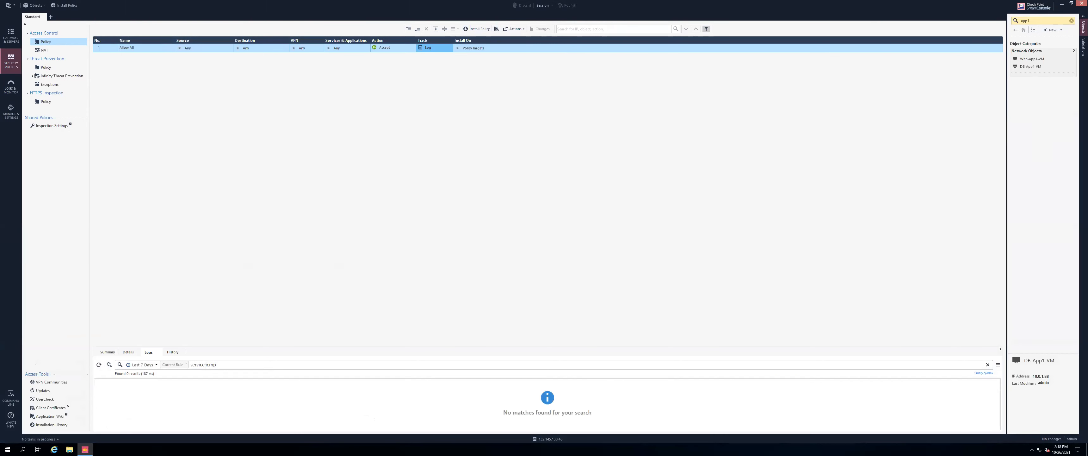
pyautogui.click(224, 364)
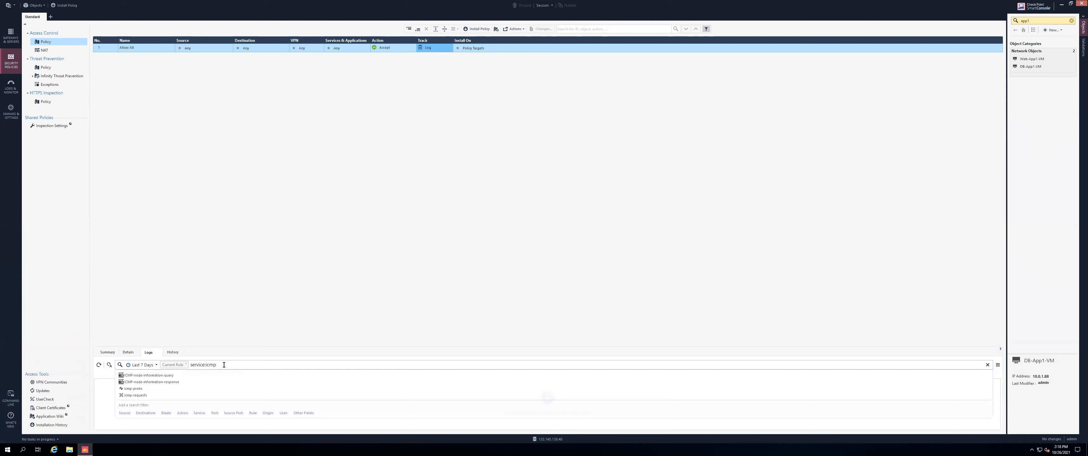
pyautogui.click(132, 388)
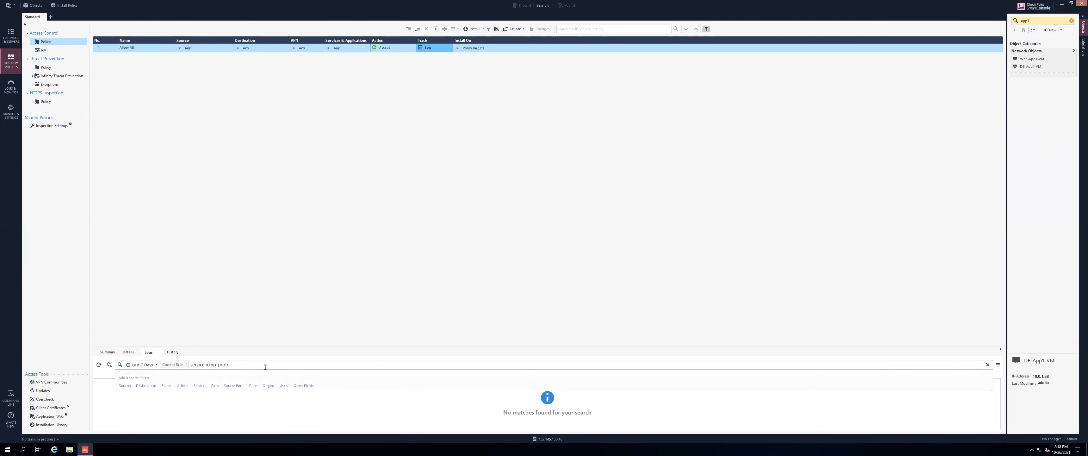
pyautogui.press('Return')
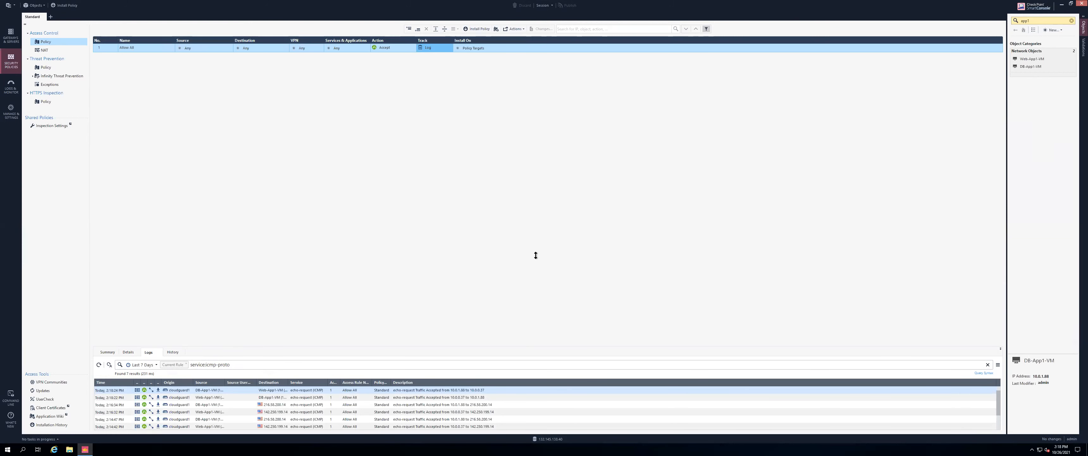
pyautogui.moveTo(534, 290); pyautogui.dragTo(535, 237)
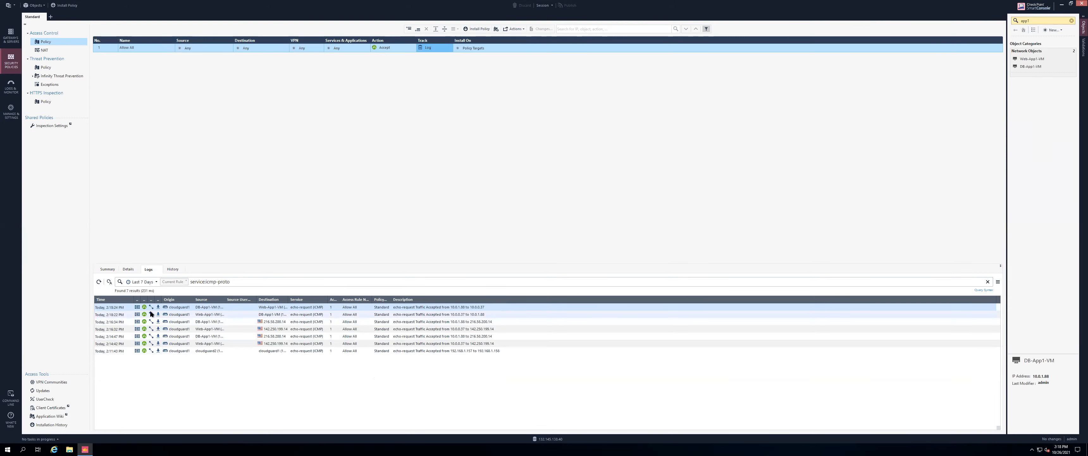
# Inspect the 2:18:22 PM accepted echo-request's log details, including the eth1 interface, then close them
pyautogui.click(219, 314)
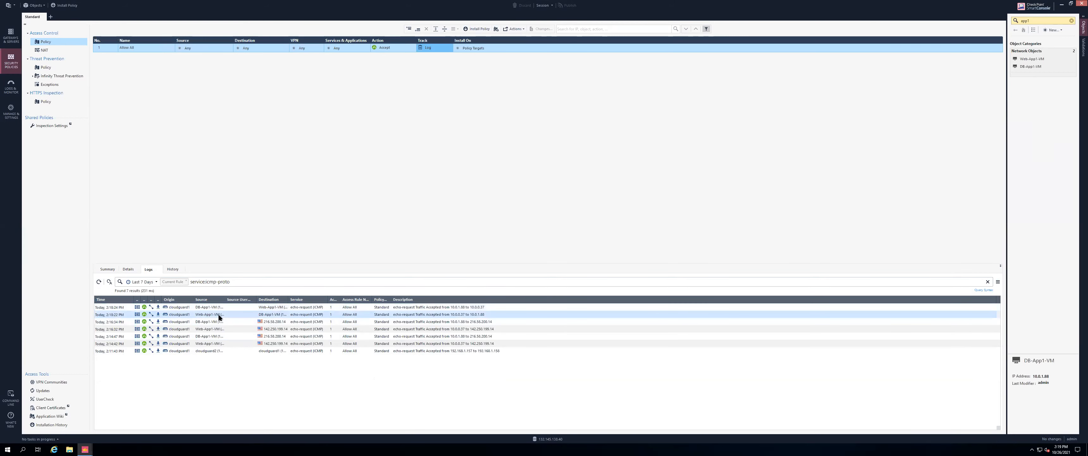
pyautogui.doubleClick(218, 315)
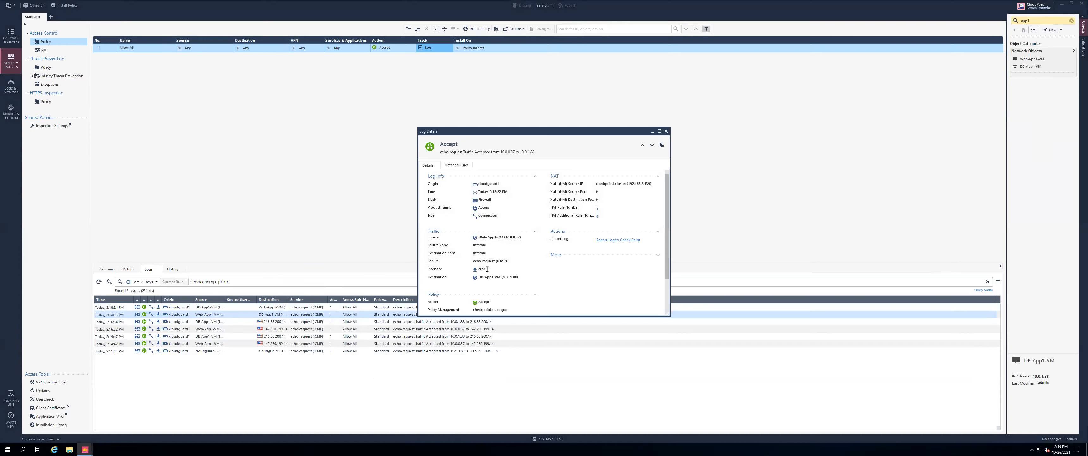
pyautogui.doubleClick(467, 269)
pyautogui.moveTo(668, 272); pyautogui.dragTo(671, 306)
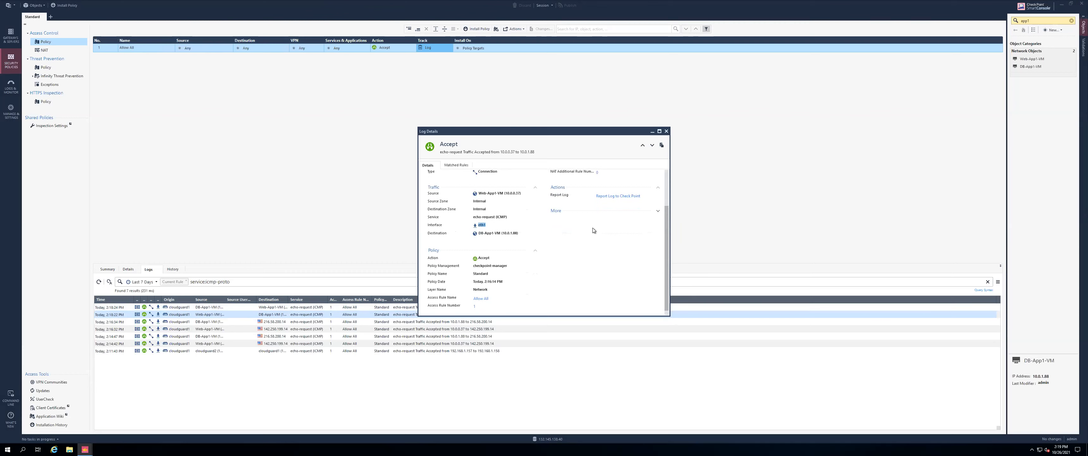
pyautogui.scroll(2, 590, 229)
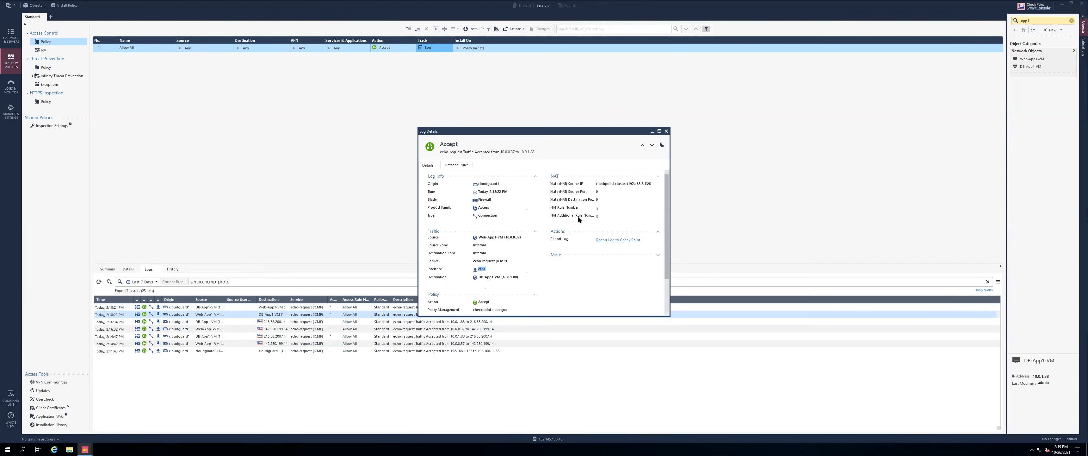
pyautogui.click(666, 131)
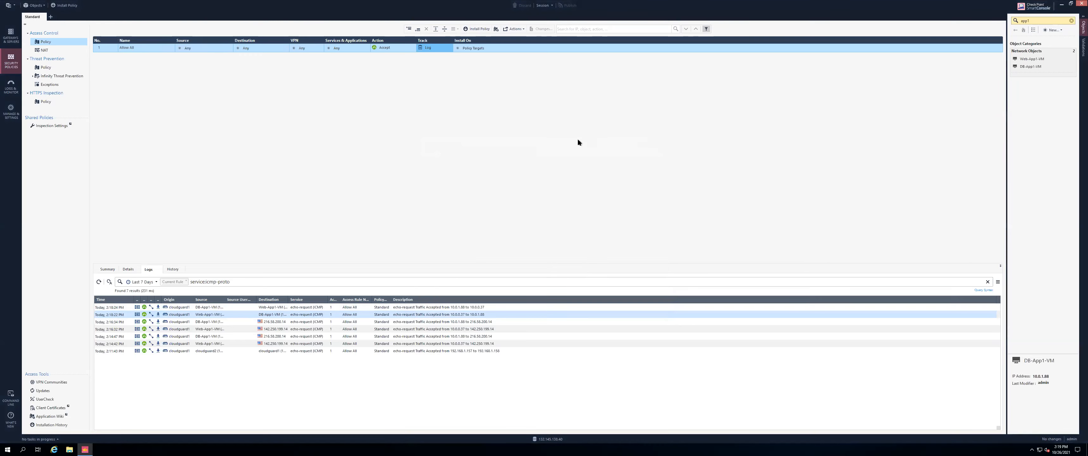
# Open the workshop guide at Task 4's East-West traffic steps and browse them
pyautogui.press('super+Tab')
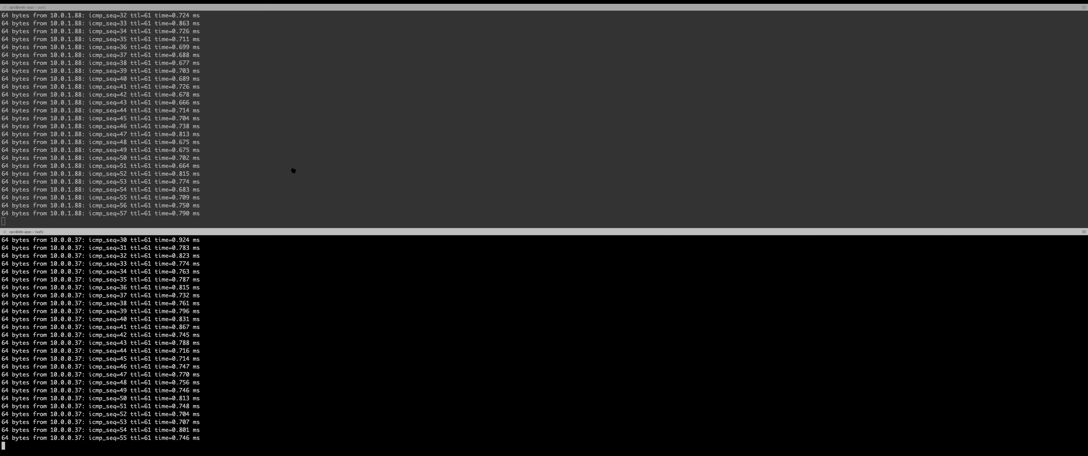
pyautogui.press('super+Tab')
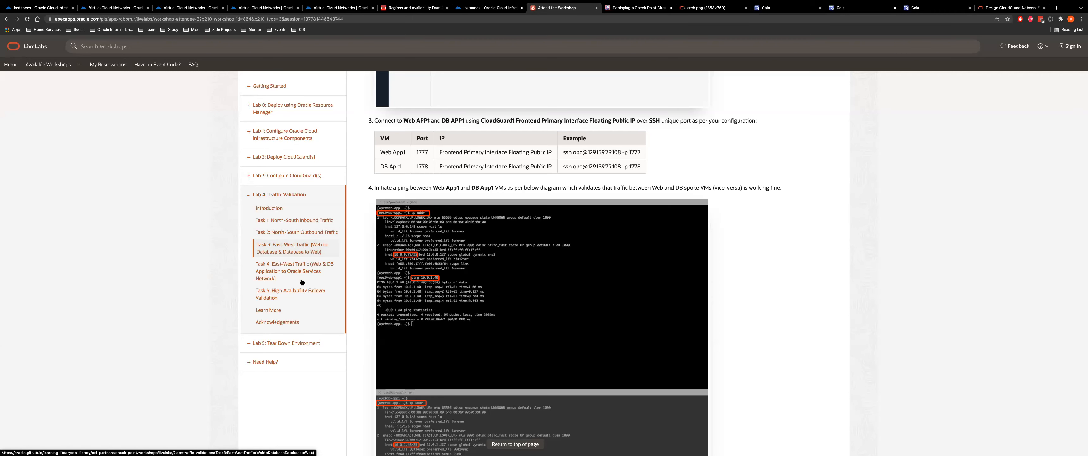
pyautogui.click(287, 273)
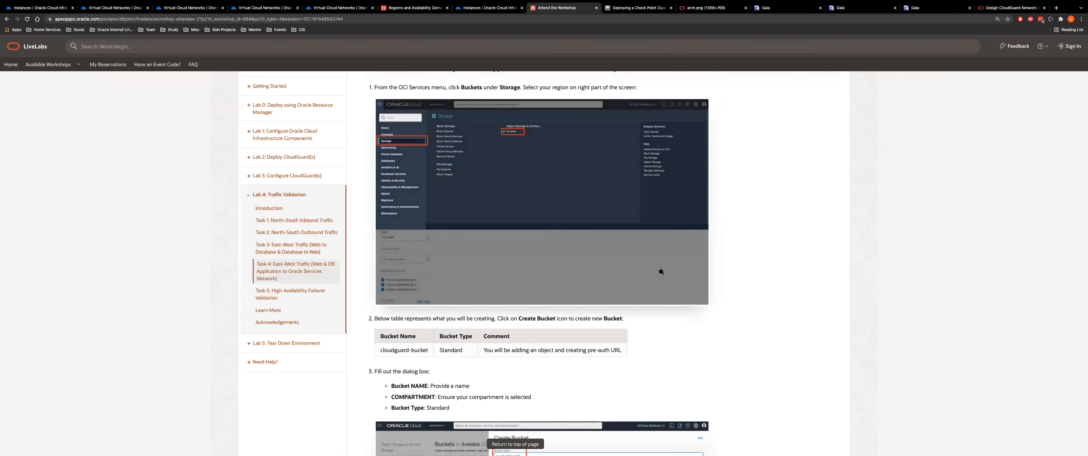
pyautogui.scroll(-10, 662, 271)
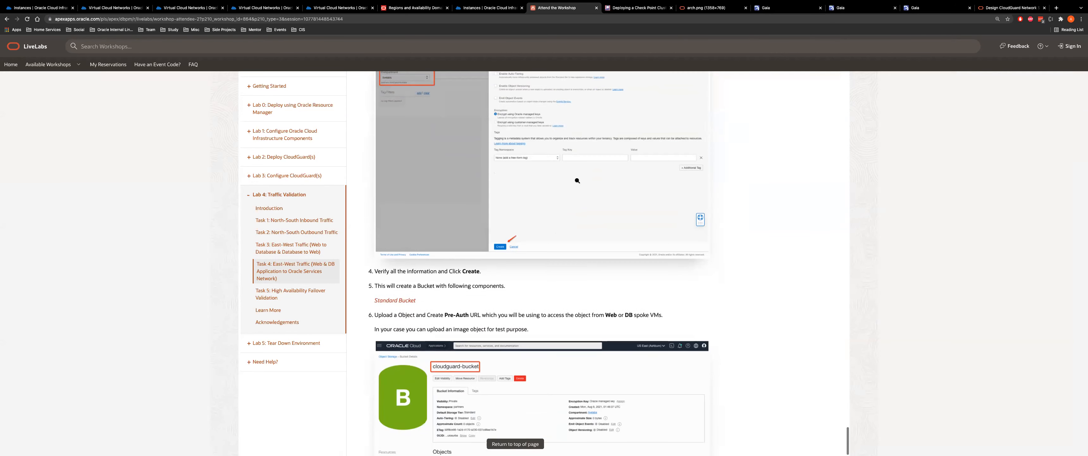
pyautogui.scroll(5, 549, 262)
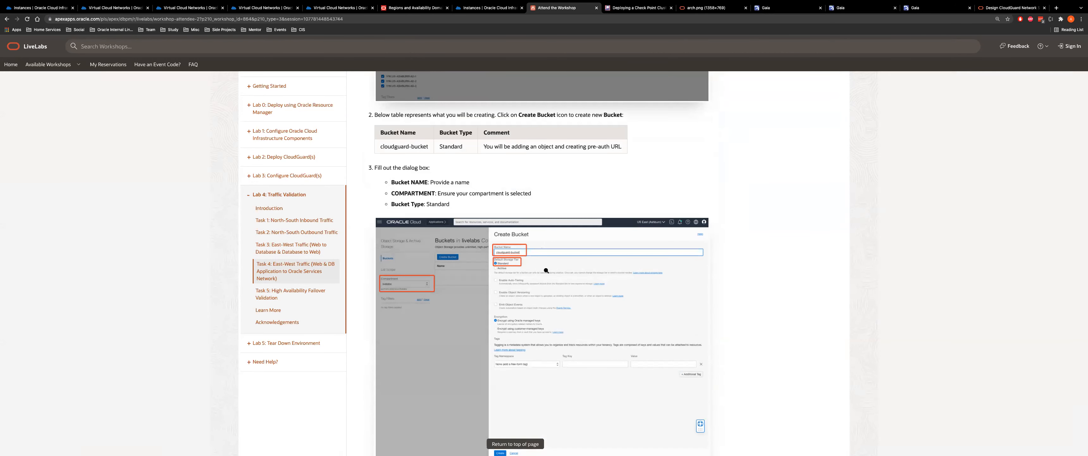
pyautogui.scroll(4, 547, 270)
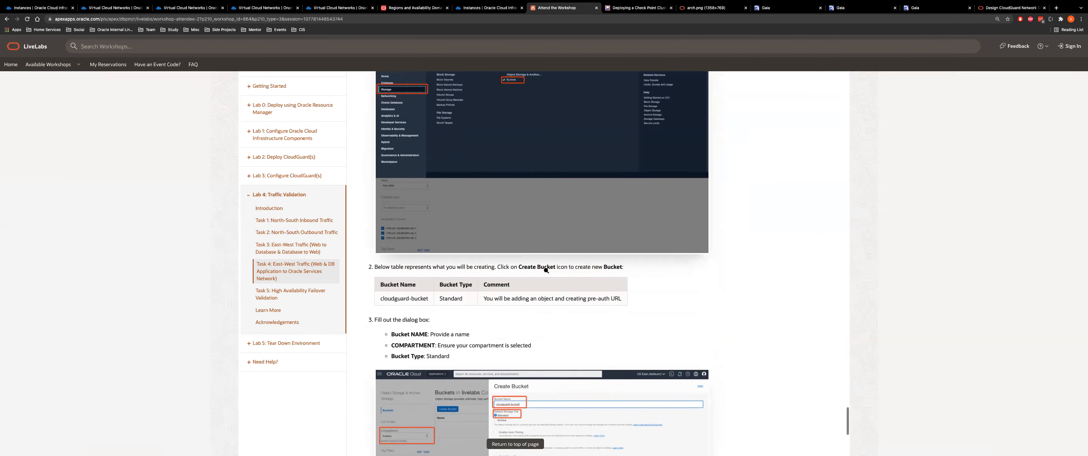
pyautogui.scroll(-7, 547, 270)
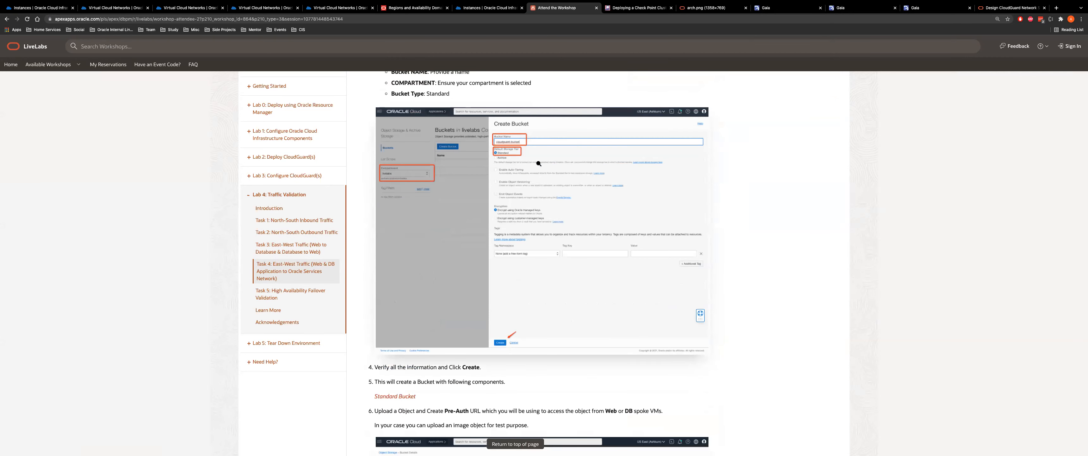
pyautogui.scroll(-12, 618, 228)
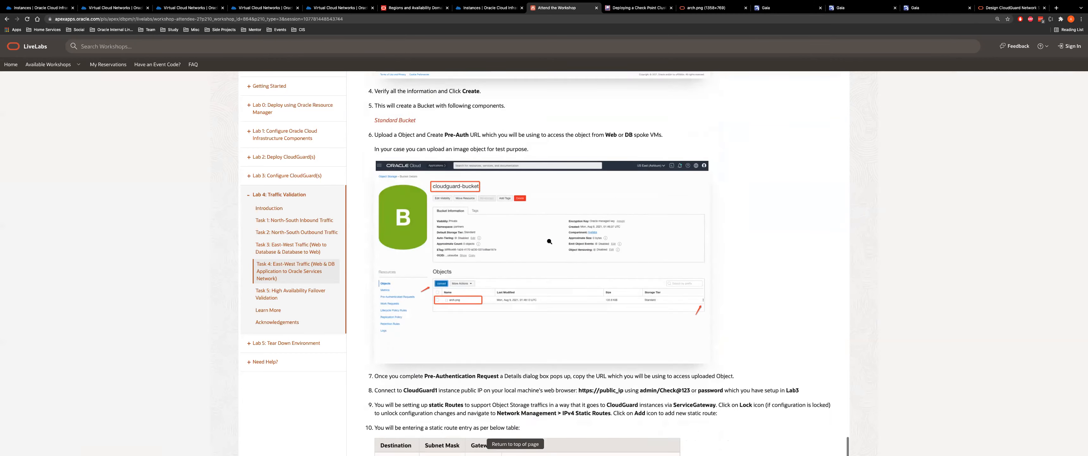
pyautogui.scroll(-3, 539, 289)
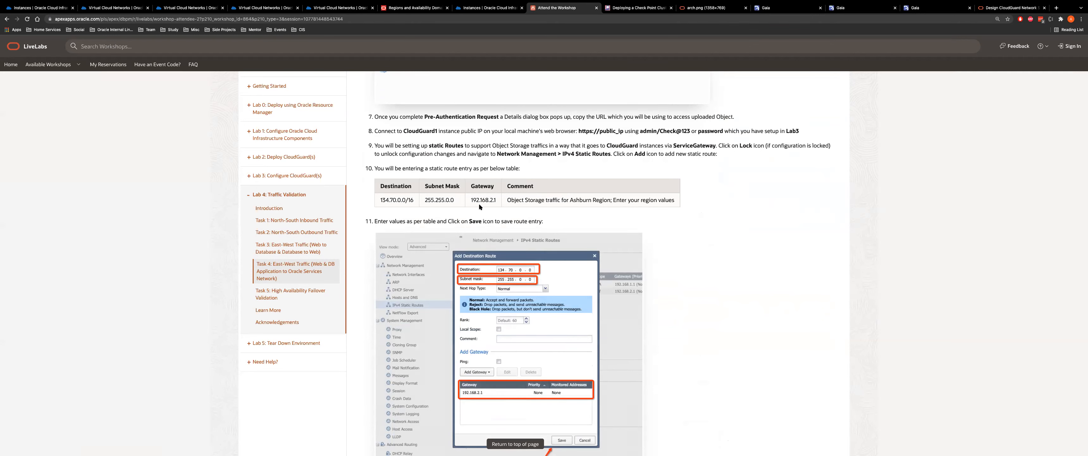
# Mark the route table's gateway address and read on to step 18's Pre-Authentication Request wget
pyautogui.moveTo(473, 199); pyautogui.dragTo(495, 200)
pyautogui.scroll(-4, 525, 354)
pyautogui.scroll(-8, 492, 308)
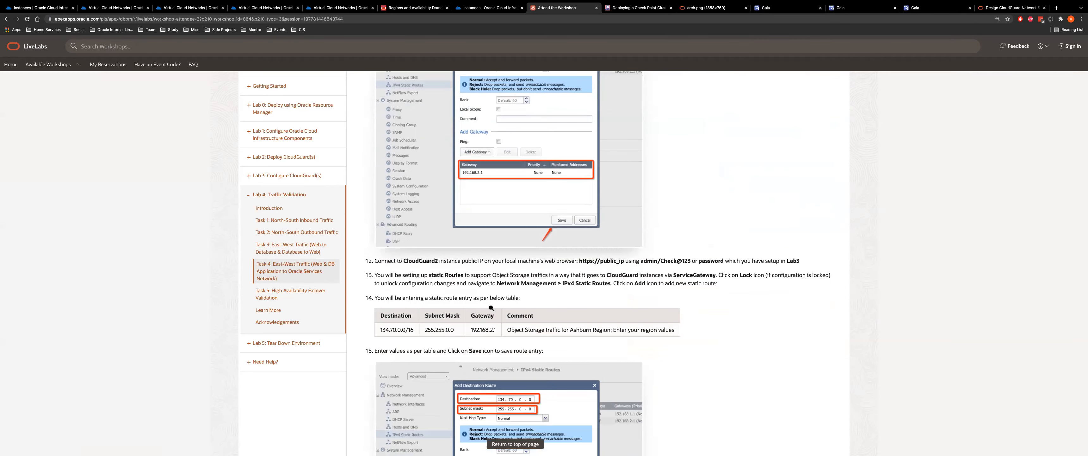
pyautogui.scroll(-10, 441, 225)
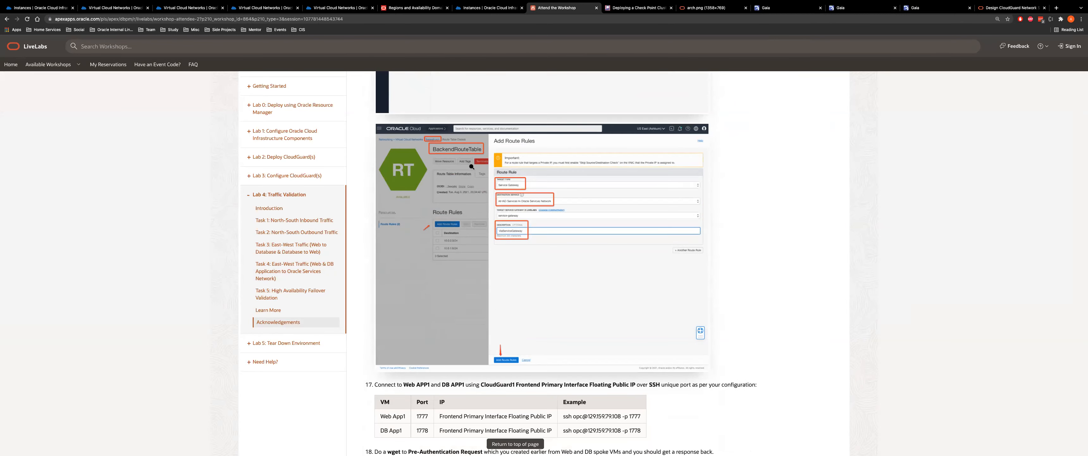
pyautogui.scroll(-6, 523, 272)
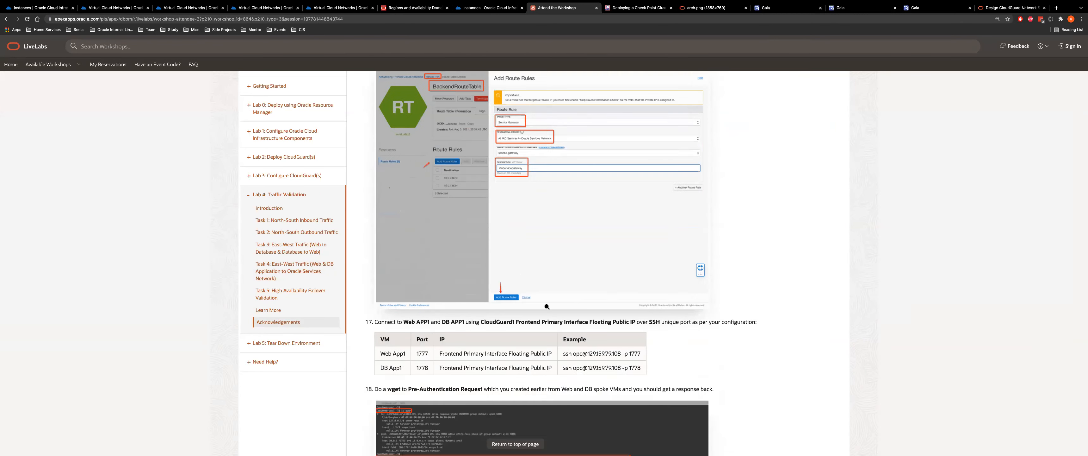
pyautogui.click(511, 289)
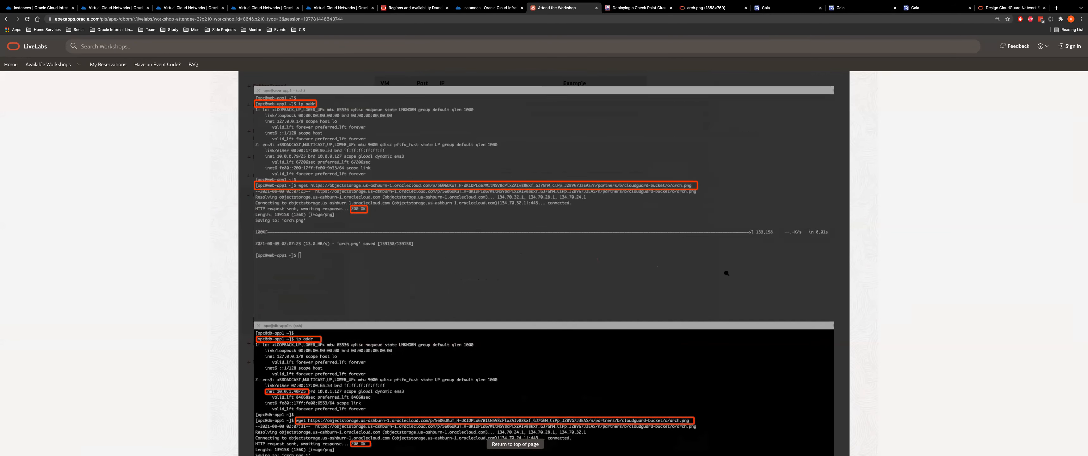
pyautogui.click(533, 327)
pyautogui.scroll(-4, 495, 342)
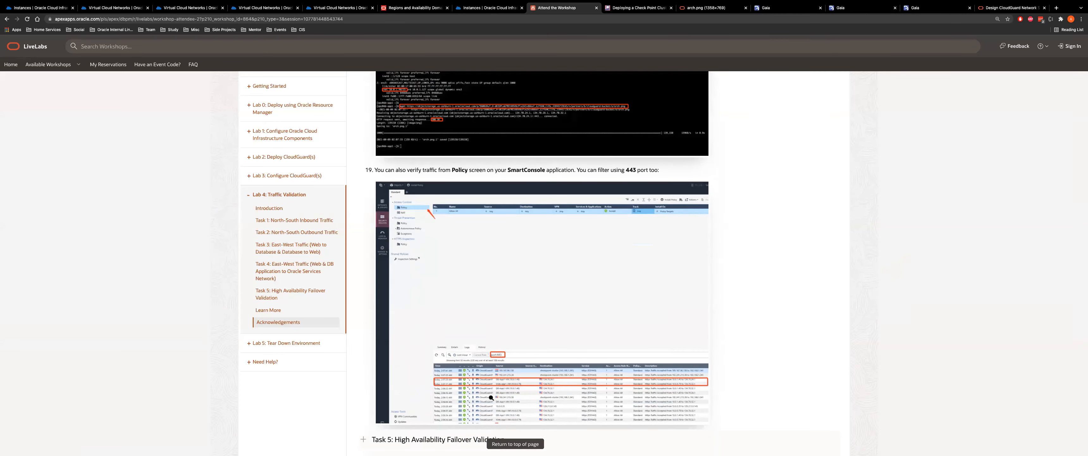
pyautogui.click(490, 394)
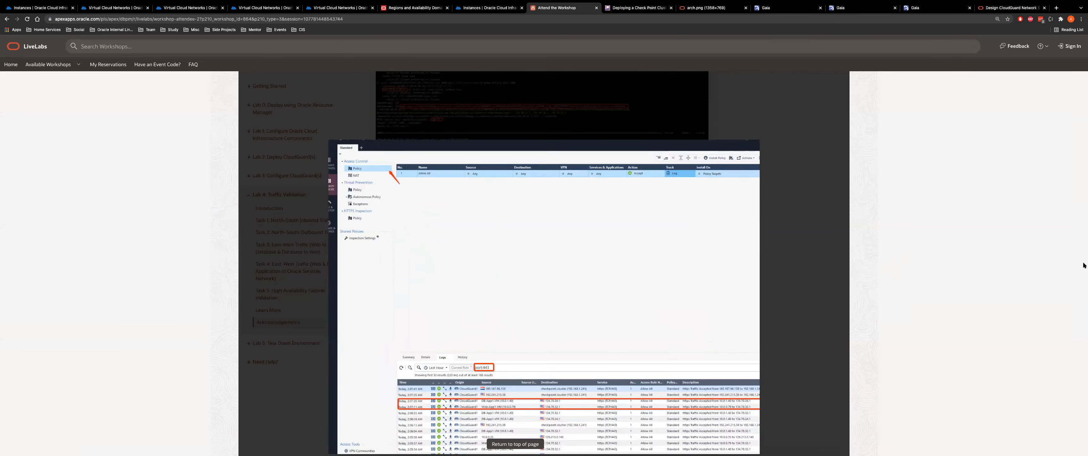
pyautogui.scroll(-3, 1085, 265)
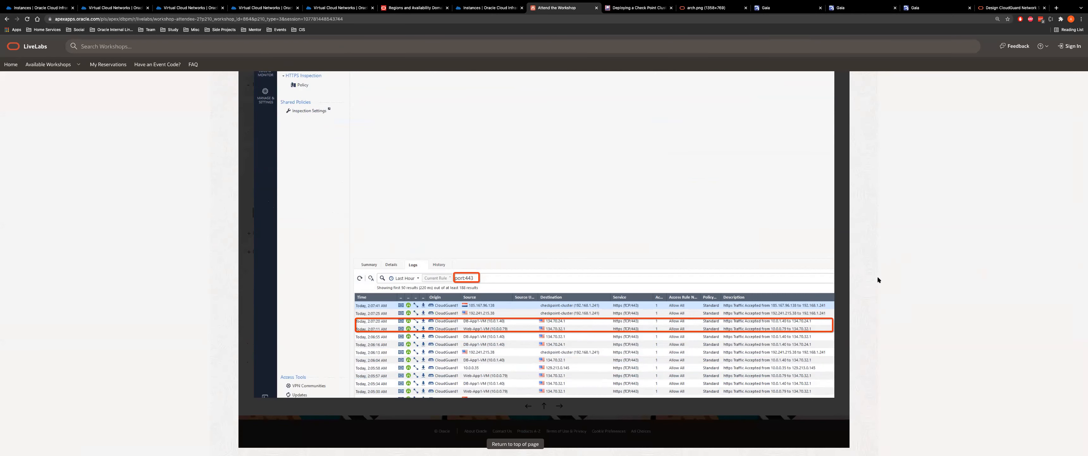
pyautogui.click(837, 268)
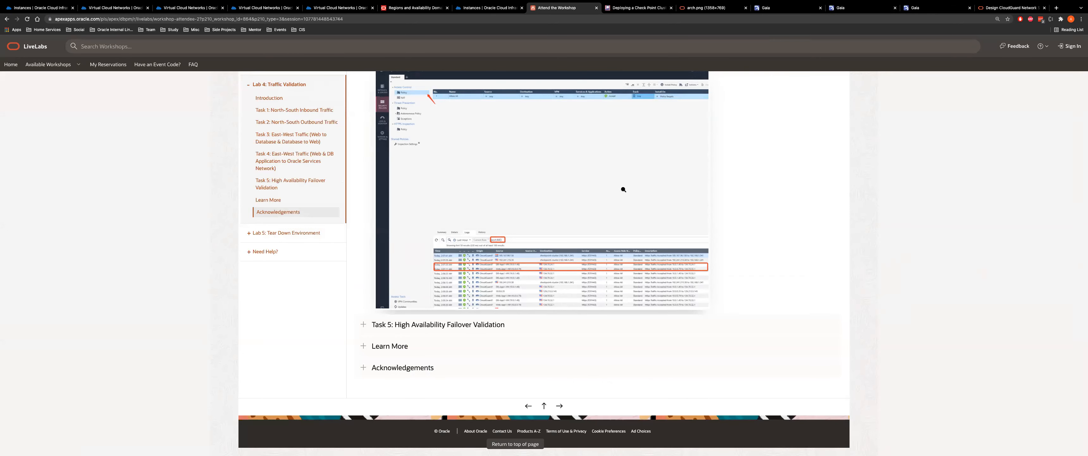
pyautogui.scroll(2, 624, 189)
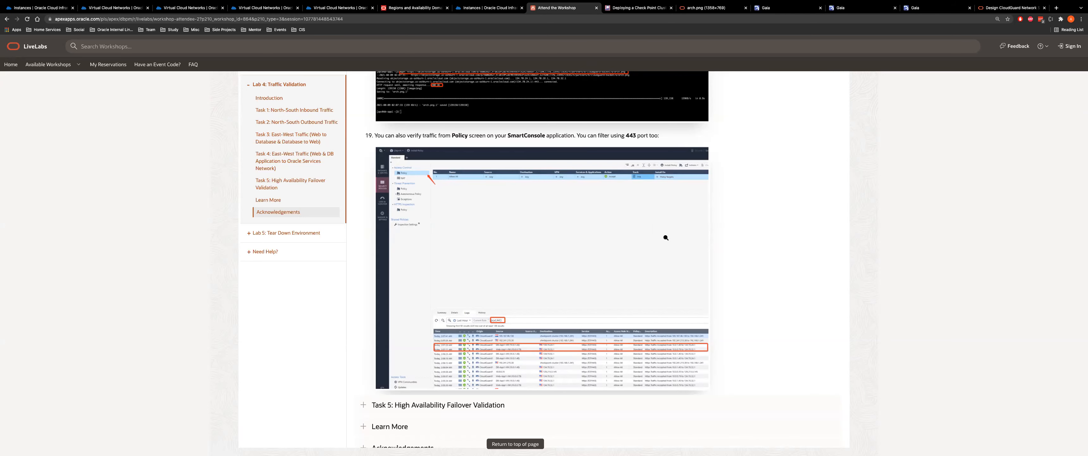
# Review Task 5 HA failover steps, select the merge-bundle and HA restart commands, then load OCI Instances
pyautogui.click(284, 183)
pyautogui.scroll(-1, 471, 265)
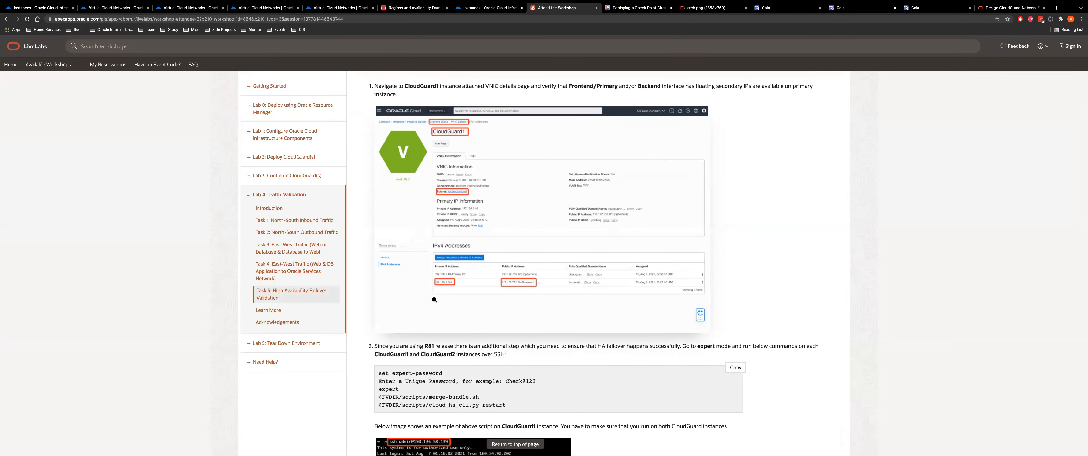
pyautogui.scroll(-5, 500, 236)
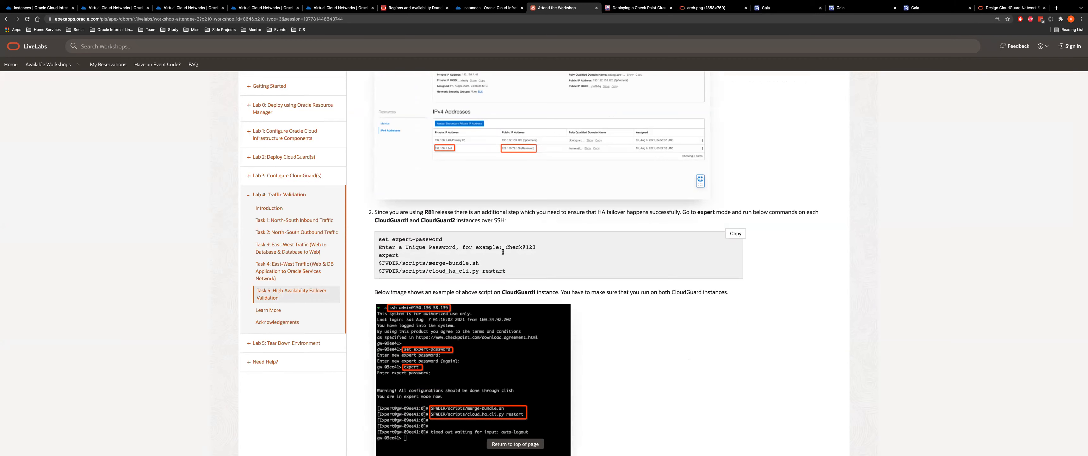
pyautogui.moveTo(526, 272); pyautogui.dragTo(378, 260)
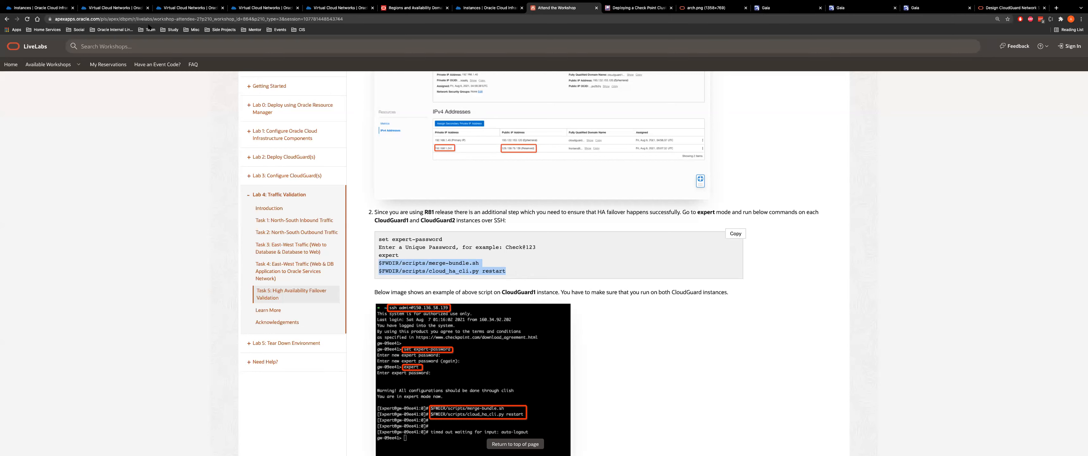
pyautogui.click(114, 8)
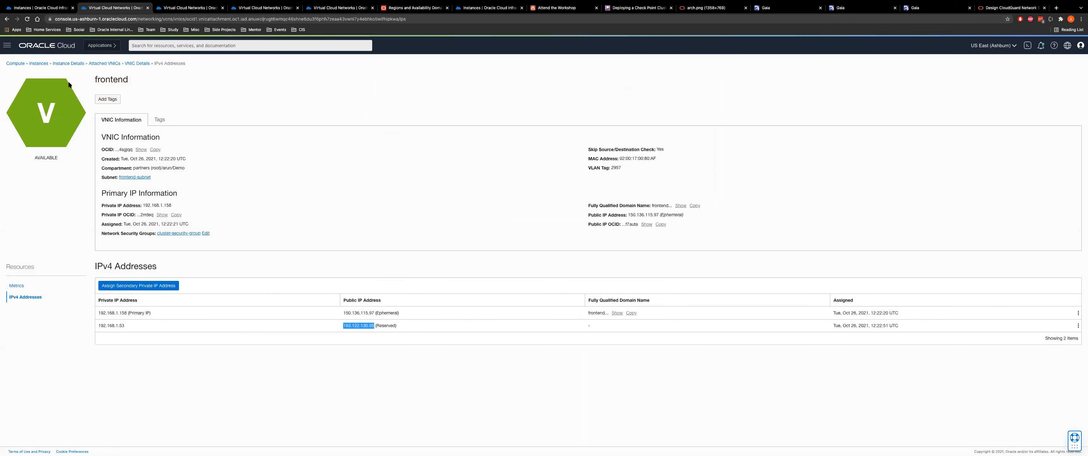
pyautogui.click(32, 63)
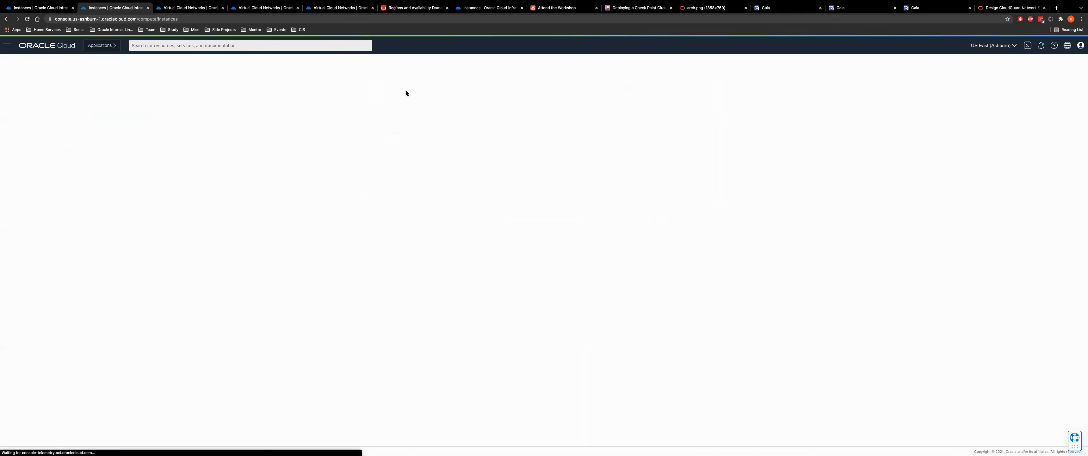